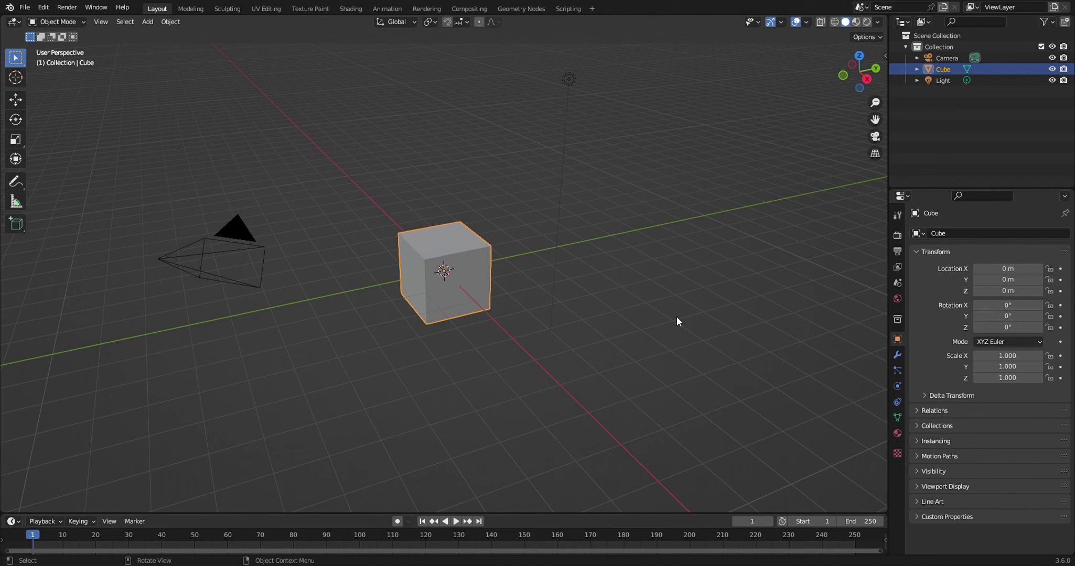
- Stretch the cube along Y to 6.345 to make it long
{"action": "key", "text": "s"}
{"action": "key", "text": "y"}
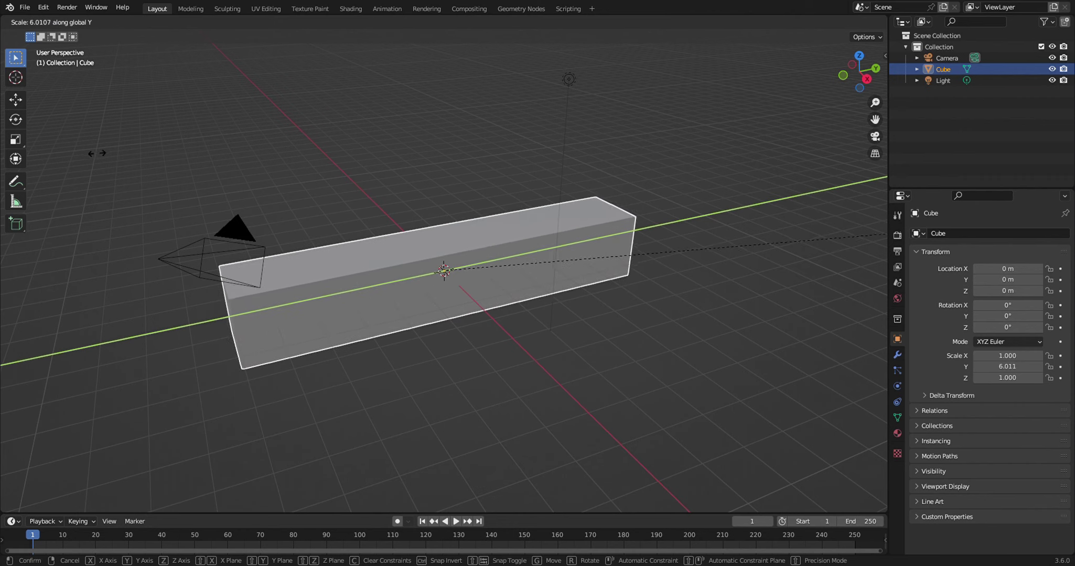
{"action": "left_click", "coordinate": [173, 169]}
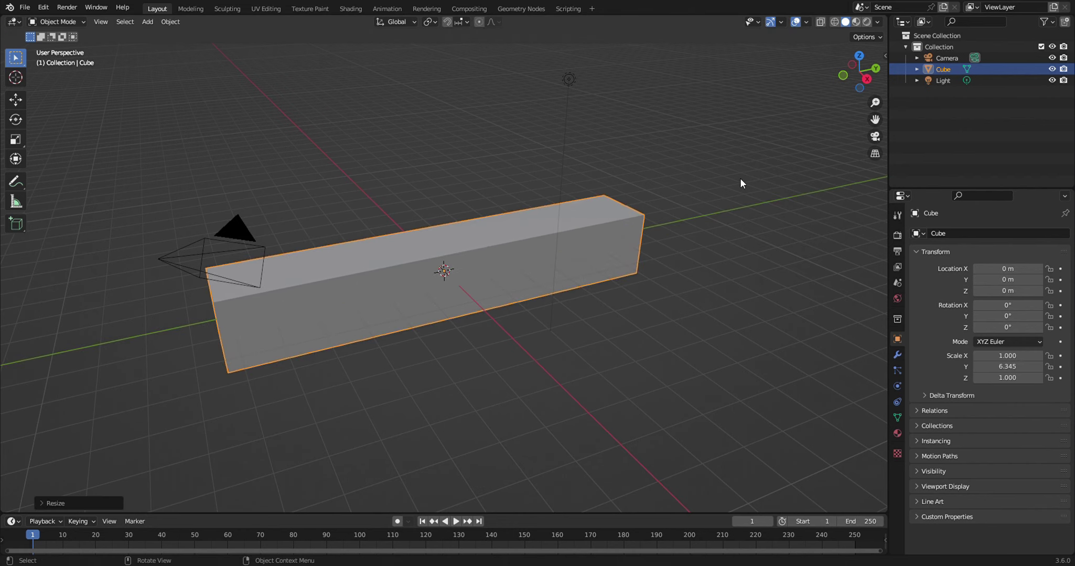
{"action": "middle_click_drag", "start_coordinate": [740, 178], "coordinate": [653, 252]}
- Widen the box along X to 3.267 and enter Edit Mode
{"action": "key", "text": "s"}
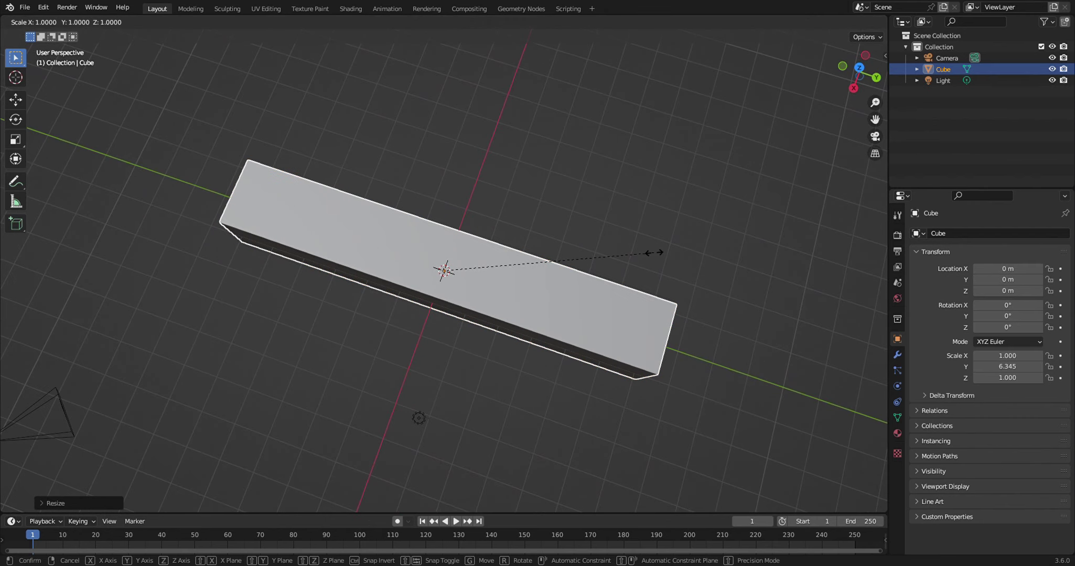
{"action": "key", "text": "x"}
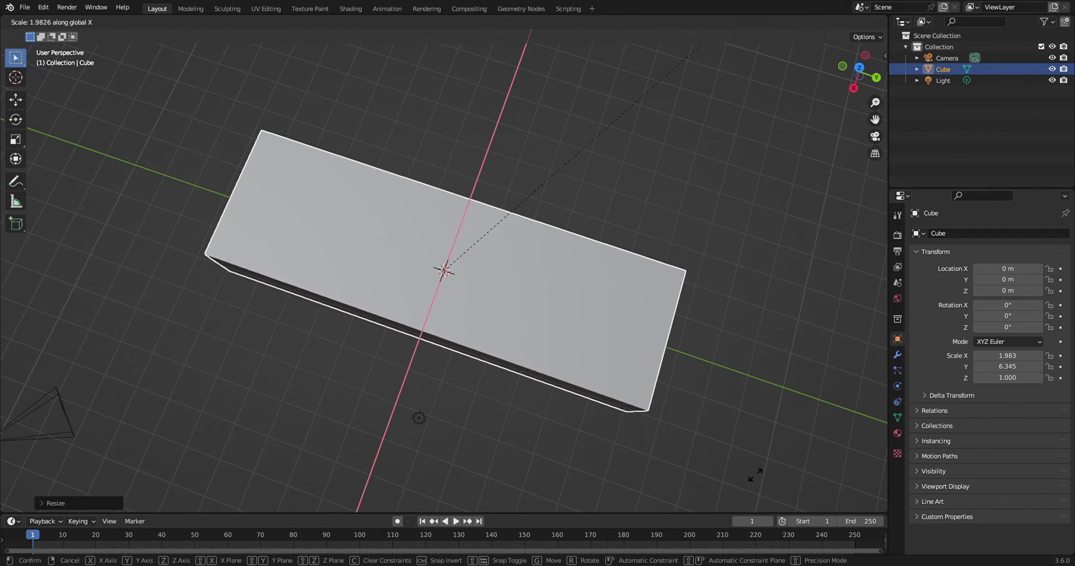
{"action": "left_click", "coordinate": [122, 351]}
{"action": "mouse_move", "coordinate": [635, 389]}
{"action": "middle_mouse_down"}
{"action": "mouse_move", "coordinate": [722, 351]}
{"action": "mouse_move", "coordinate": [729, 324]}
{"action": "middle_mouse_up"}
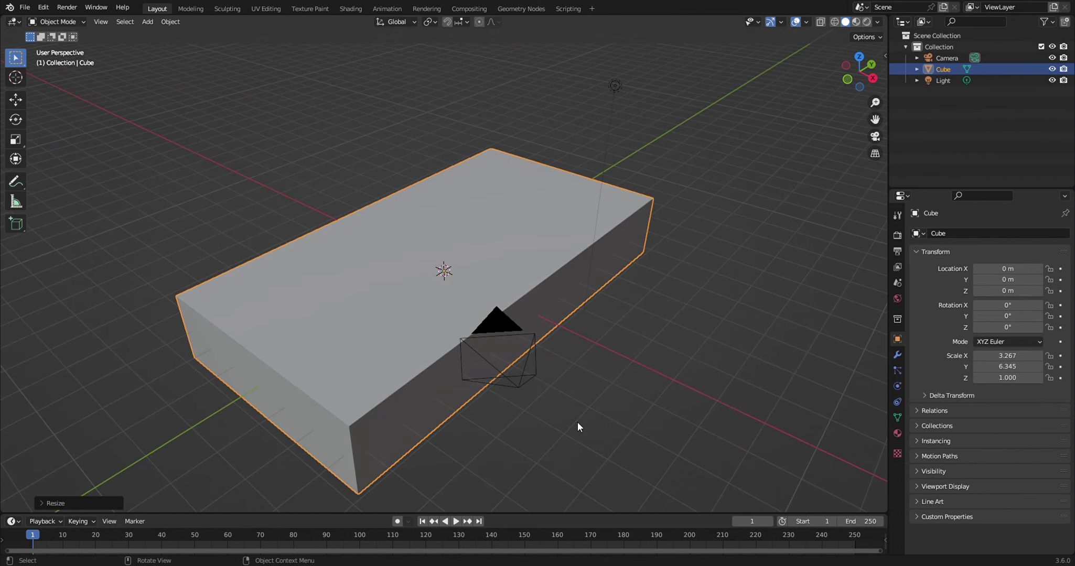
{"action": "key", "text": "Tab"}
{"action": "middle_click_drag", "start_coordinate": [602, 401], "coordinate": [647, 392]}
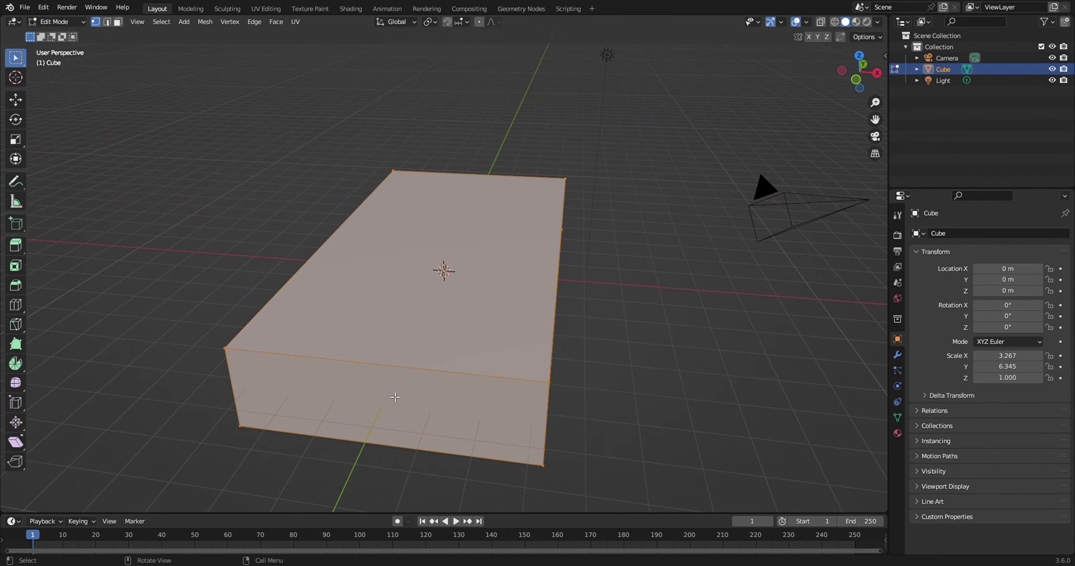
- Add a centred lengthwise loop cut down the middle of the box
{"action": "key", "text": "ctrl"}
{"action": "key", "text": "ctrl+r"}
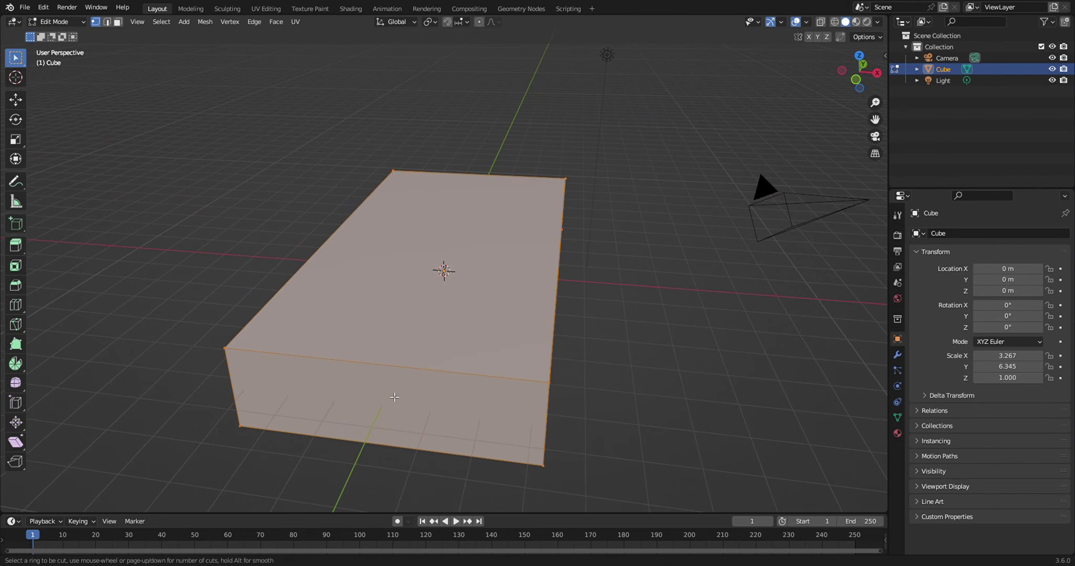
{"action": "left_click", "coordinate": [415, 358]}
{"action": "right_click", "coordinate": [416, 358]}
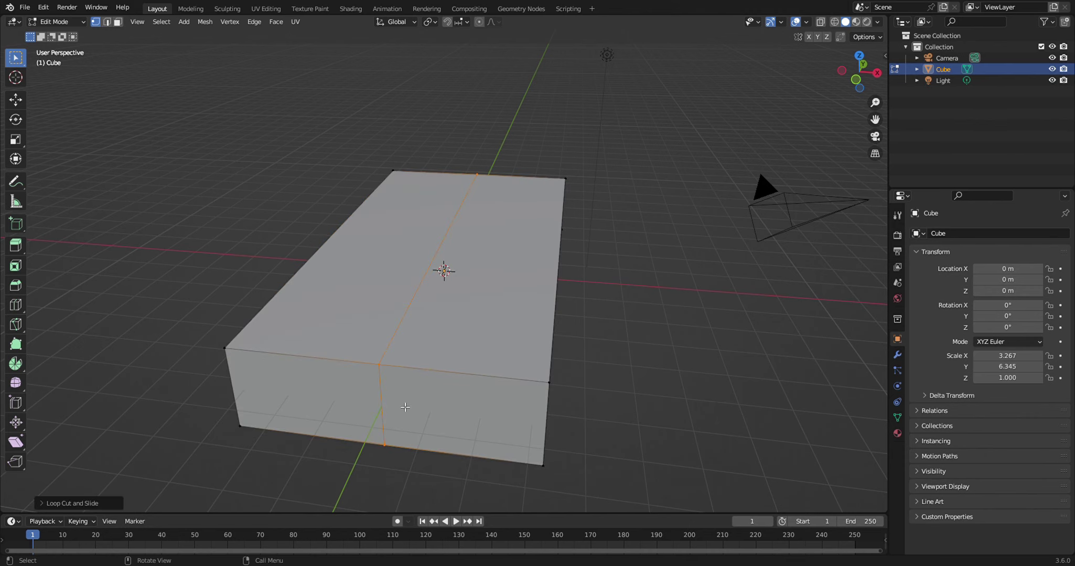
{"action": "middle_click_drag", "start_coordinate": [403, 407], "coordinate": [488, 408]}
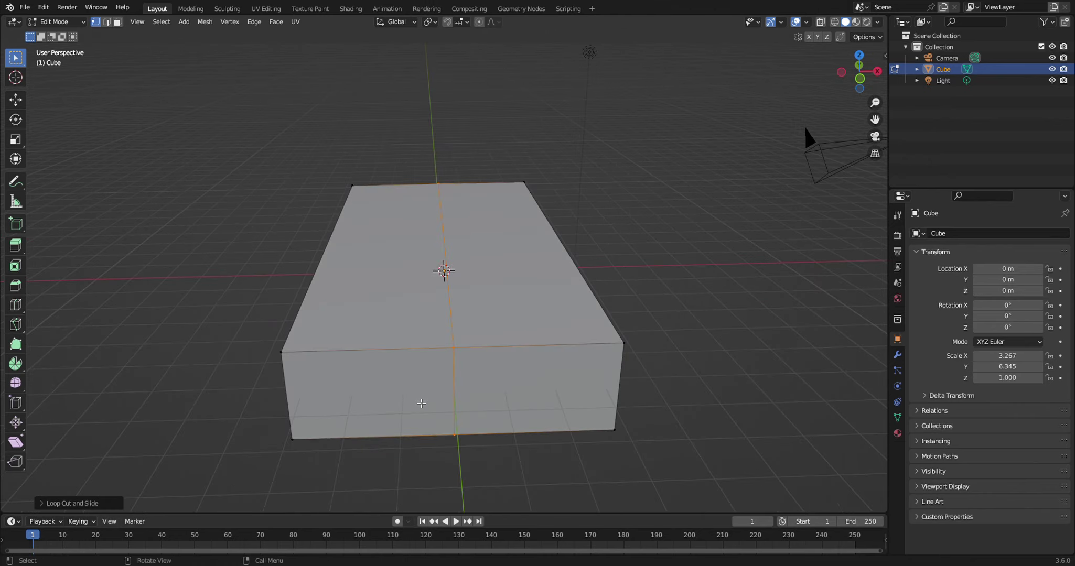
- With X-Ray on, box-select the left half's vertices and delete them
{"action": "left_click", "coordinate": [821, 25]}
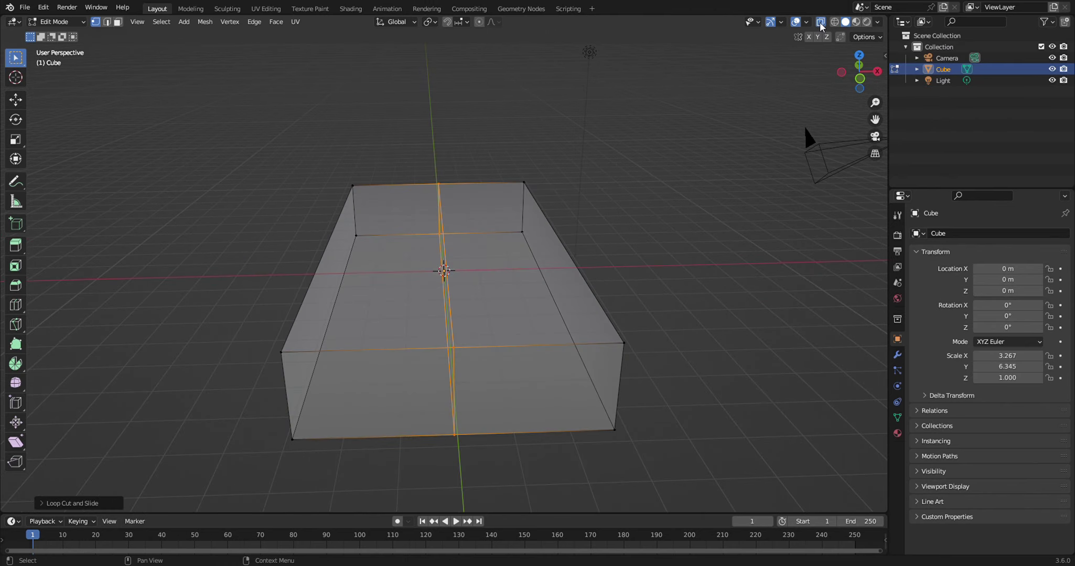
{"action": "mouse_move", "coordinate": [276, 130]}
{"action": "left_mouse_down"}
{"action": "mouse_move", "coordinate": [369, 305]}
{"action": "mouse_move", "coordinate": [376, 489]}
{"action": "left_mouse_up"}
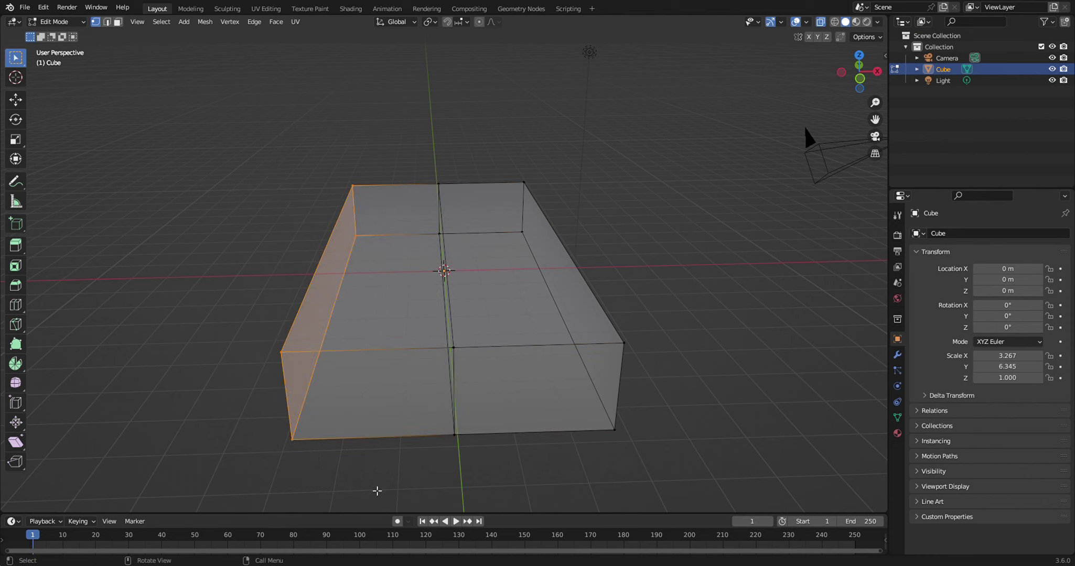
{"action": "key", "text": "x"}
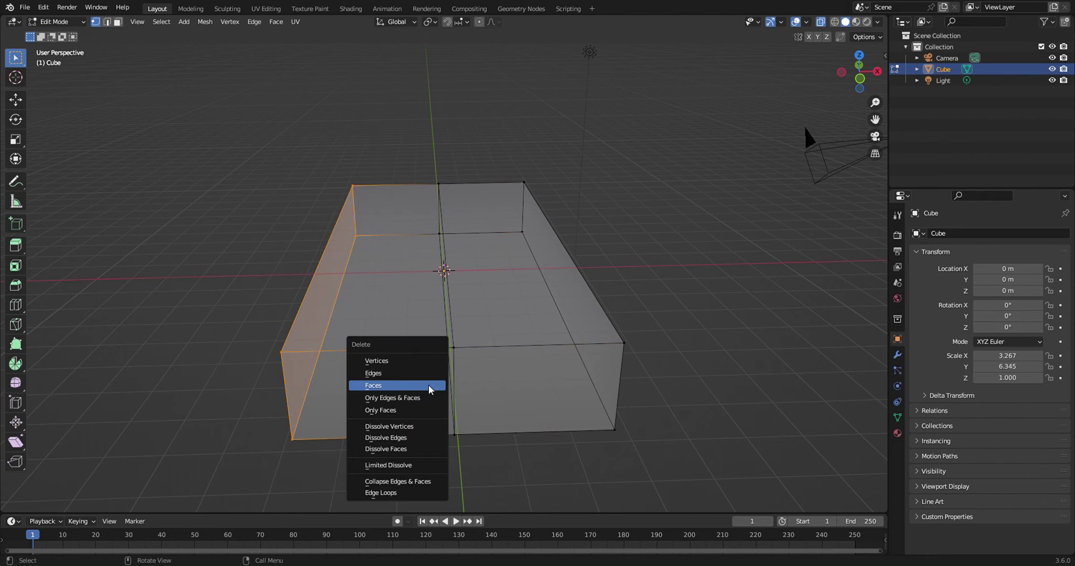
{"action": "left_click", "coordinate": [413, 367]}
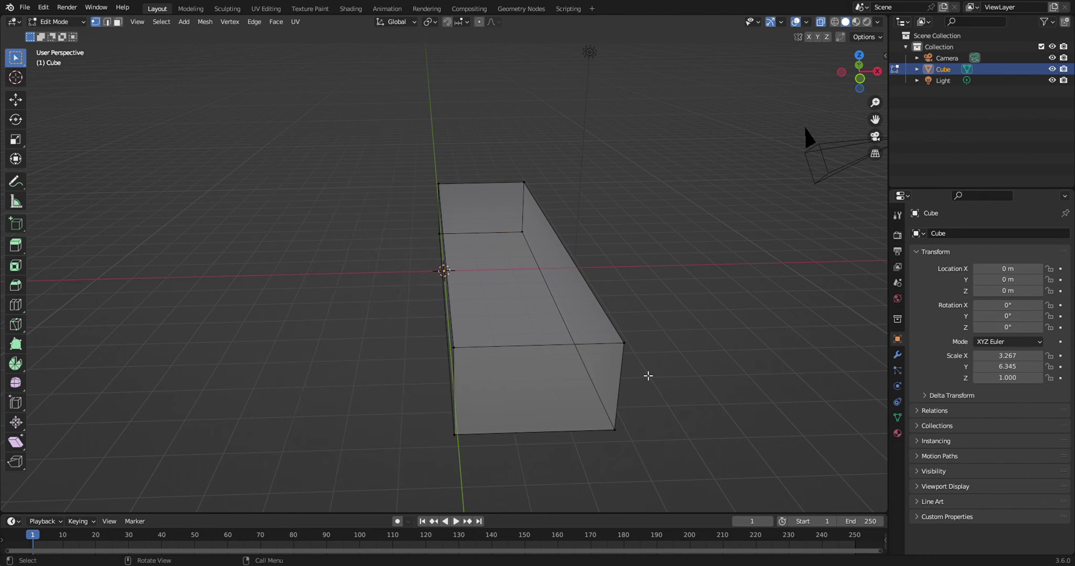
{"action": "mouse_move", "coordinate": [643, 374]}
{"action": "middle_mouse_down"}
{"action": "mouse_move", "coordinate": [602, 370]}
{"action": "mouse_move", "coordinate": [589, 387]}
{"action": "middle_mouse_up"}
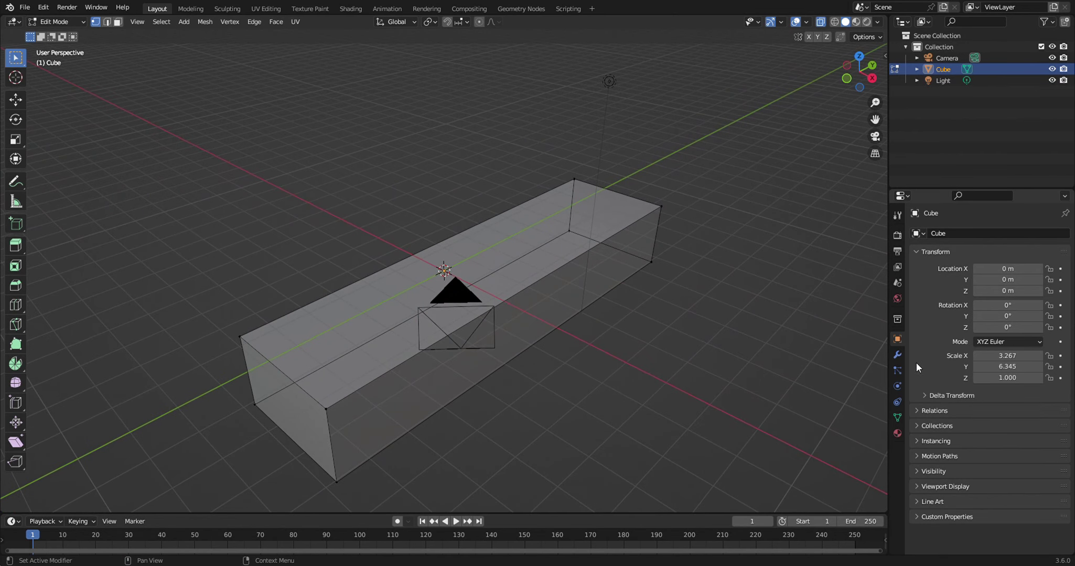
- Add a Mirror modifier on the X axis, then turn X-Ray off
{"action": "left_click", "coordinate": [895, 358]}
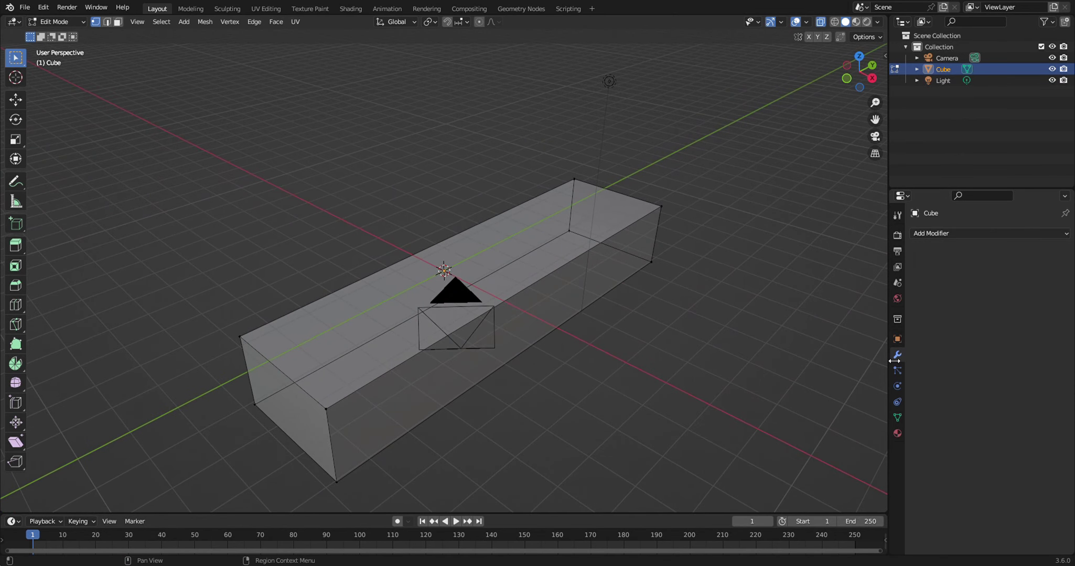
{"action": "left_click", "coordinate": [981, 233]}
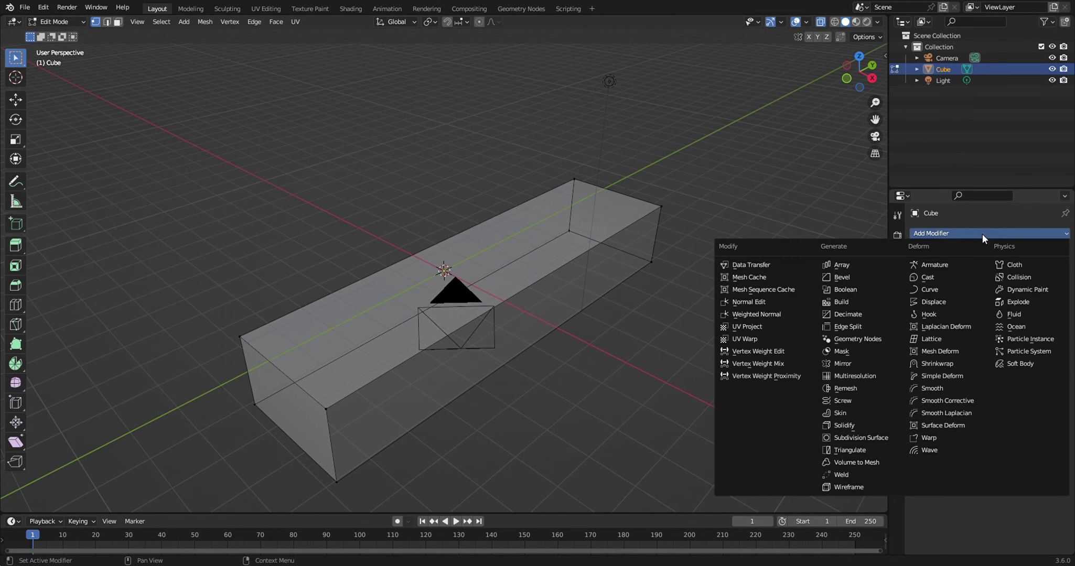
{"action": "left_click", "coordinate": [847, 364]}
{"action": "middle_click_drag", "start_coordinate": [373, 324], "coordinate": [468, 326]}
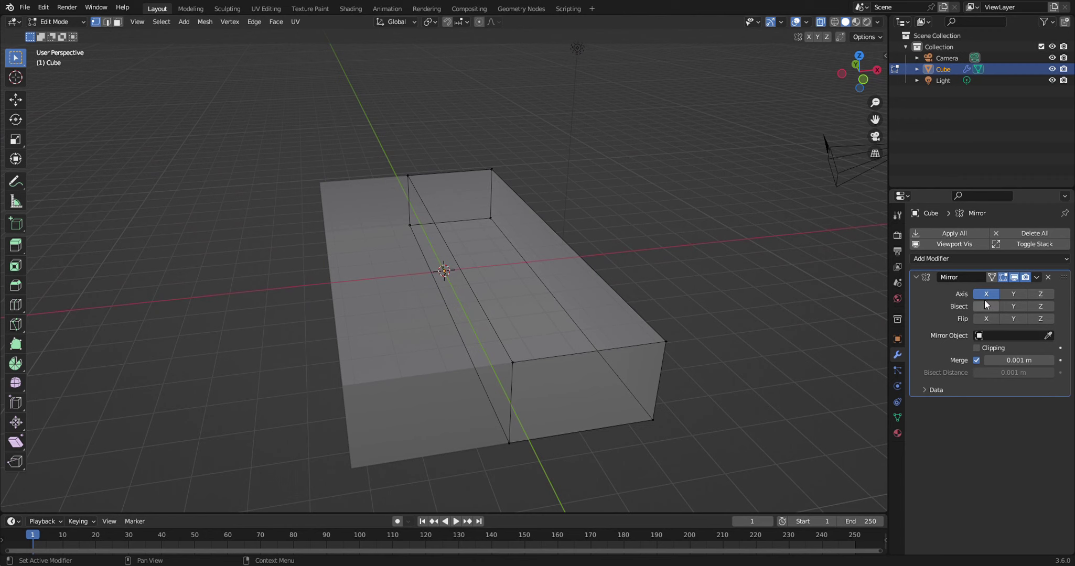
{"action": "left_click", "coordinate": [985, 292]}
{"action": "left_click", "coordinate": [985, 292]}
{"action": "left_click", "coordinate": [985, 292]}
{"action": "middle_click_drag", "start_coordinate": [720, 384], "coordinate": [689, 377]}
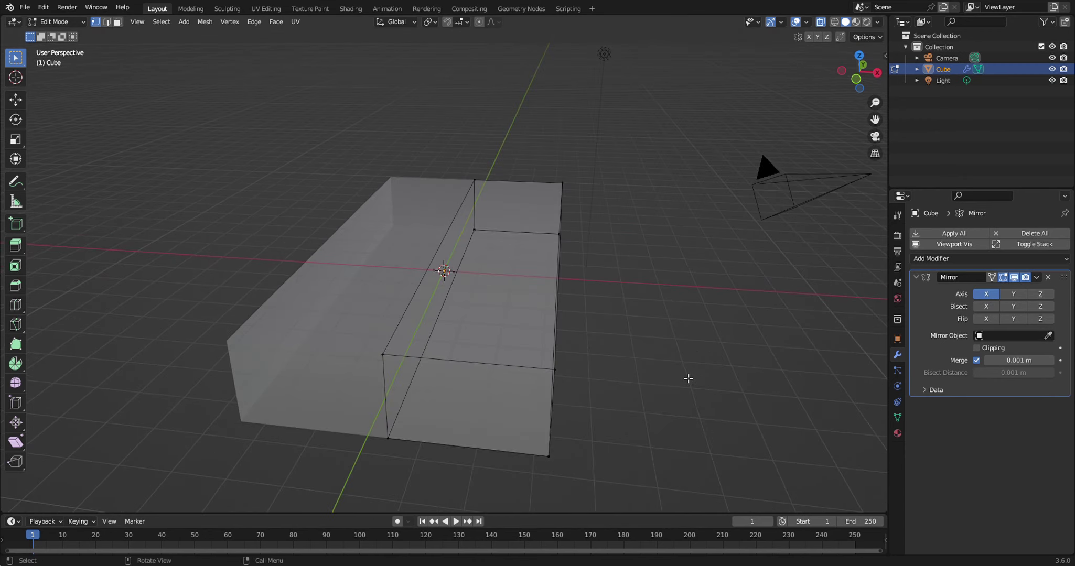
{"action": "left_click", "coordinate": [820, 22]}
- Lower the box's top face 1.052 m along Z to thin it into a slab
{"action": "left_click", "coordinate": [118, 22]}
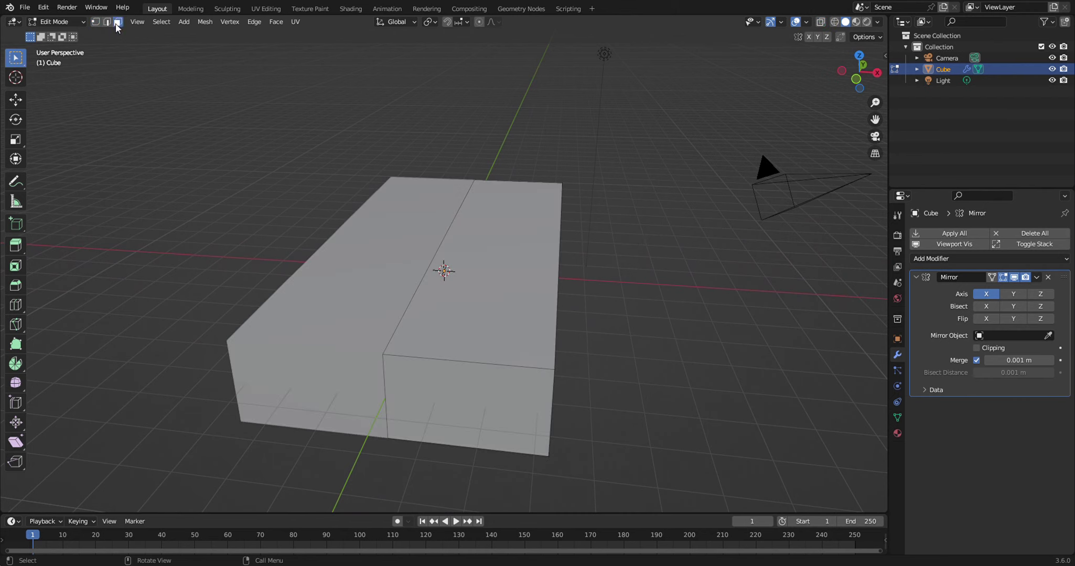
{"action": "middle_click_drag", "start_coordinate": [661, 323], "coordinate": [519, 254]}
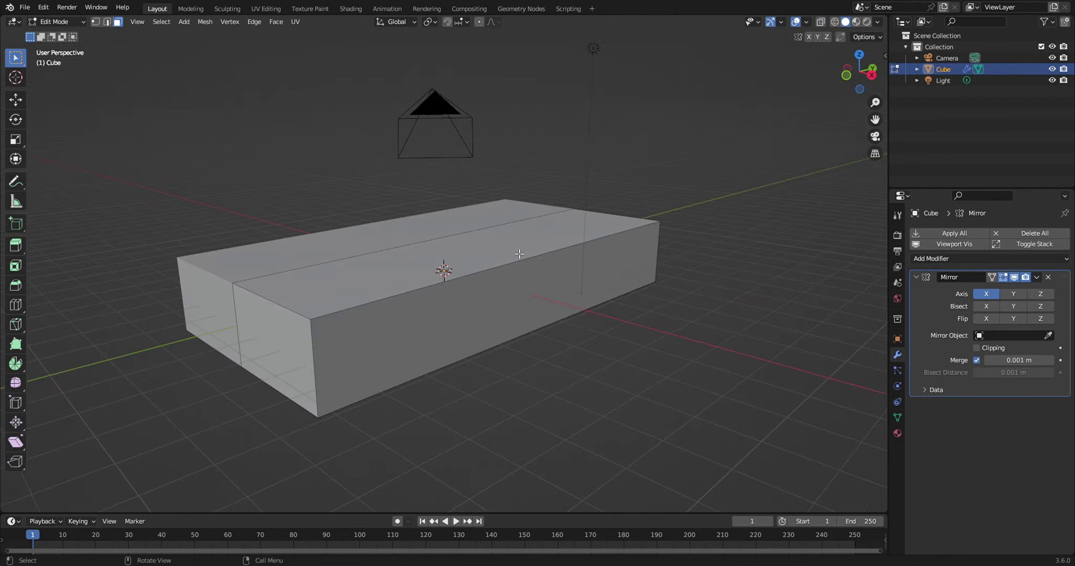
{"action": "left_click", "coordinate": [519, 254]}
{"action": "middle_click_drag", "start_coordinate": [694, 289], "coordinate": [673, 289]}
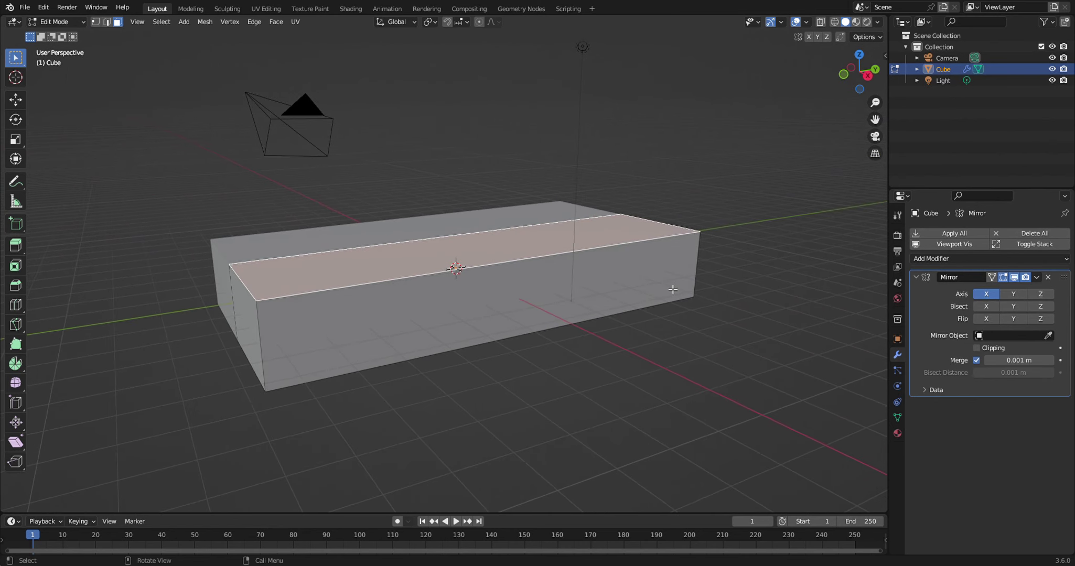
{"action": "key", "text": "g"}
{"action": "key", "text": "z"}
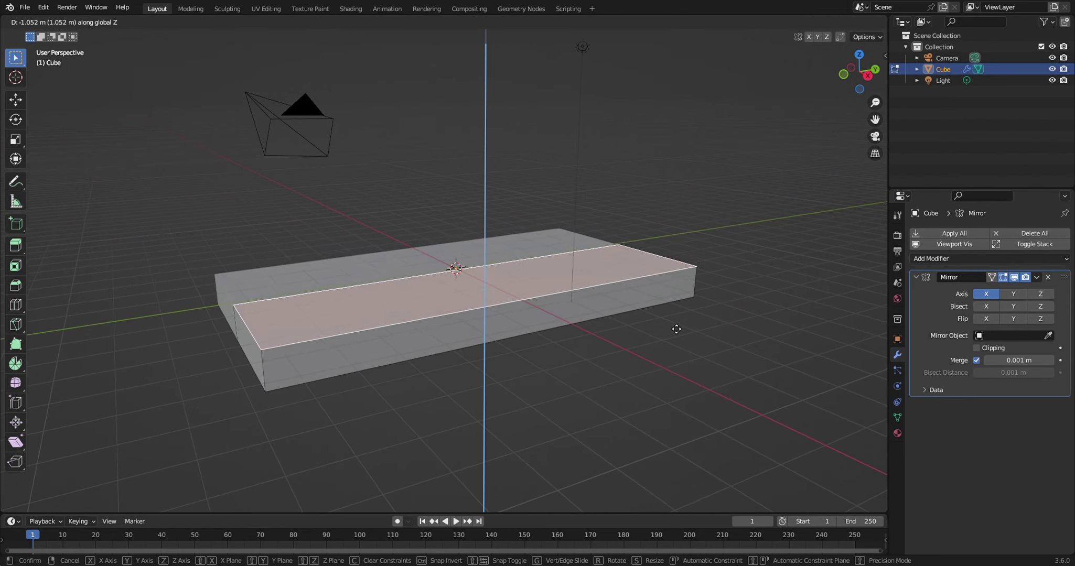
{"action": "left_click", "coordinate": [676, 330]}
- Deselect the face, return to Object Mode and bring up the Apply transforms menu
{"action": "mouse_move", "coordinate": [643, 343]}
{"action": "middle_mouse_down"}
{"action": "mouse_move", "coordinate": [663, 326]}
{"action": "mouse_move", "coordinate": [641, 368]}
{"action": "mouse_move", "coordinate": [624, 368]}
{"action": "middle_mouse_up"}
{"action": "left_click", "coordinate": [663, 327]}
{"action": "key", "text": "Tab"}
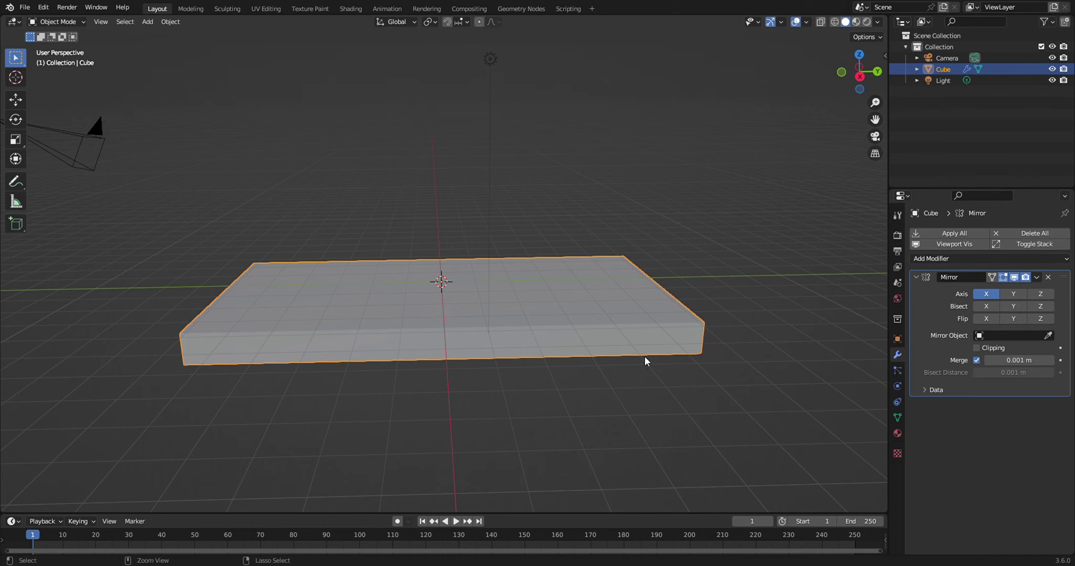
{"action": "key", "text": "ctrl+a"}
- Apply the slab's scale and duplicate it as Cube.001, raising the copy along Z
{"action": "left_click", "coordinate": [644, 355]}
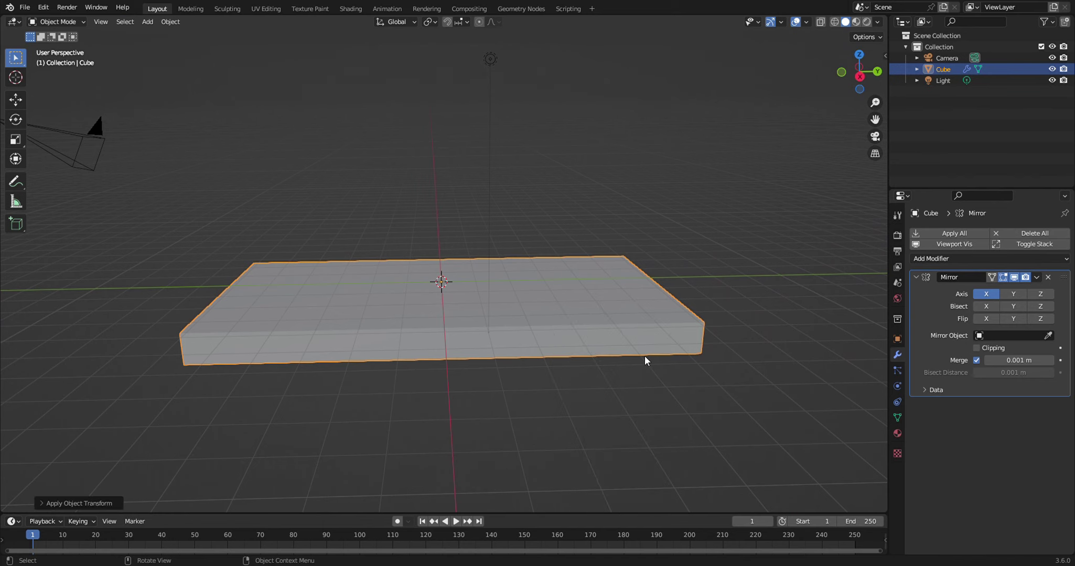
{"action": "middle_click_drag", "start_coordinate": [650, 353], "coordinate": [656, 358]}
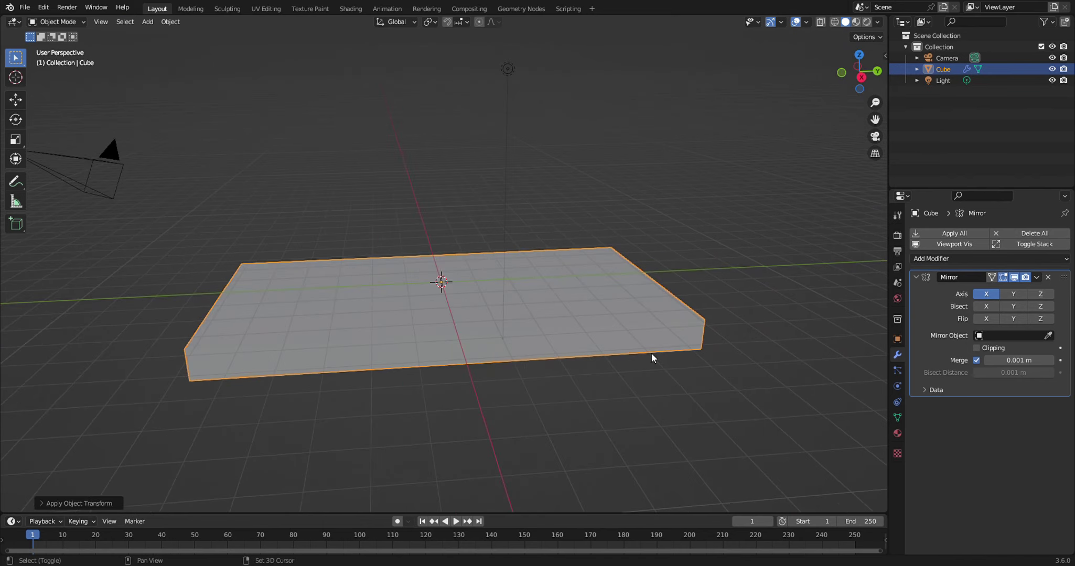
{"action": "key", "text": "shift+d"}
{"action": "right_click", "coordinate": [651, 353]}
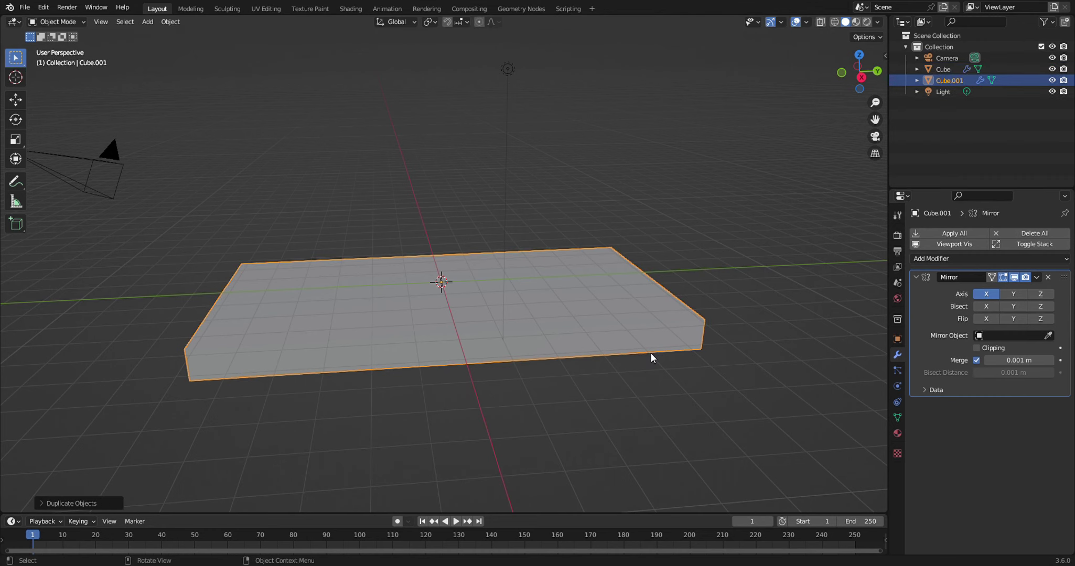
{"action": "key", "text": "g"}
{"action": "key", "text": "z"}
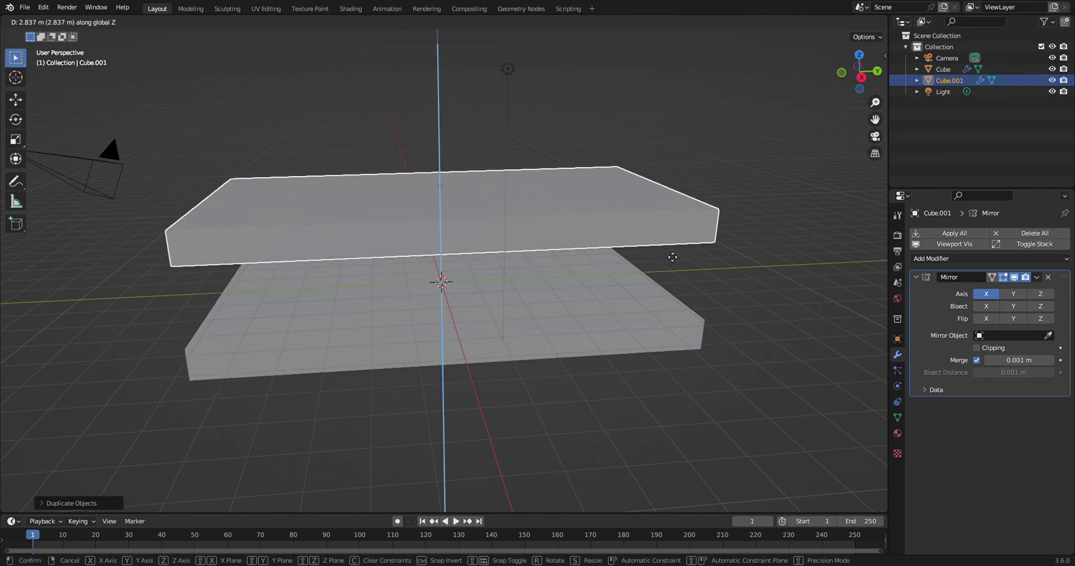
{"action": "left_click", "coordinate": [668, 256]}
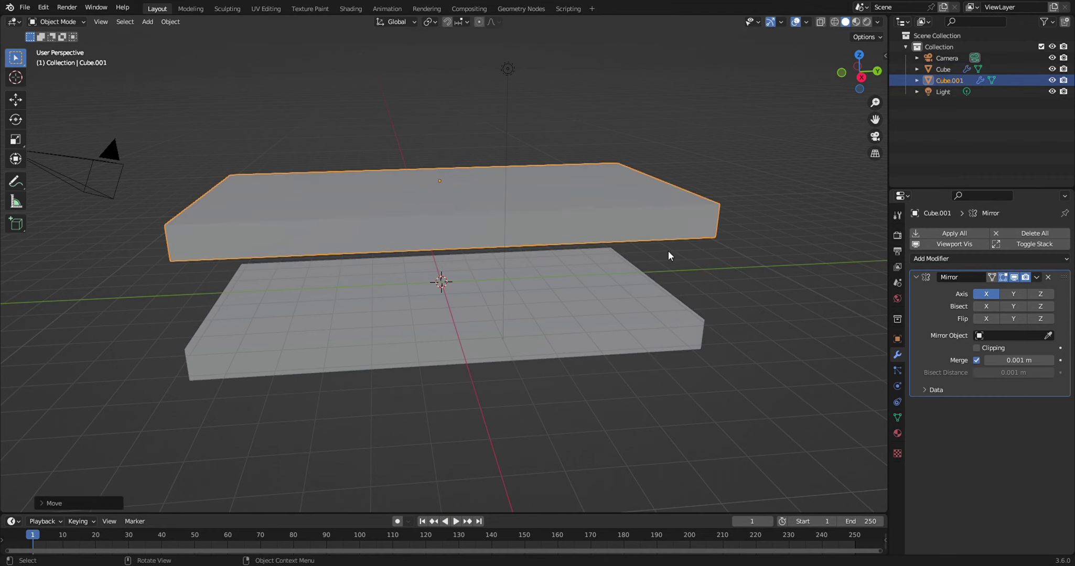
- Enable vertex snapping and lower Cube.001 along Z to rest on the base slab
{"action": "left_click", "coordinate": [467, 22]}
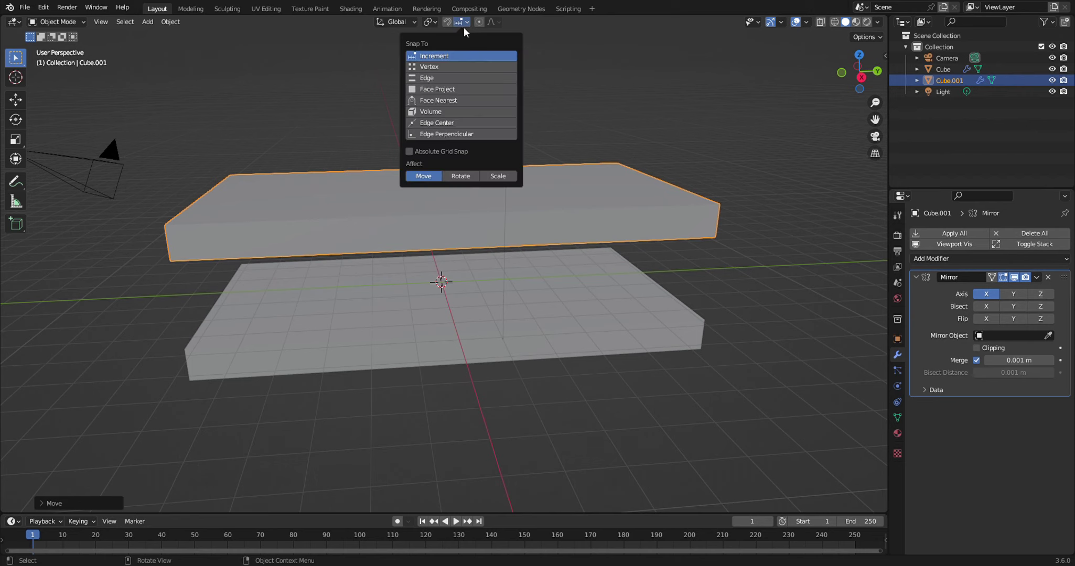
{"action": "left_click", "coordinate": [442, 67]}
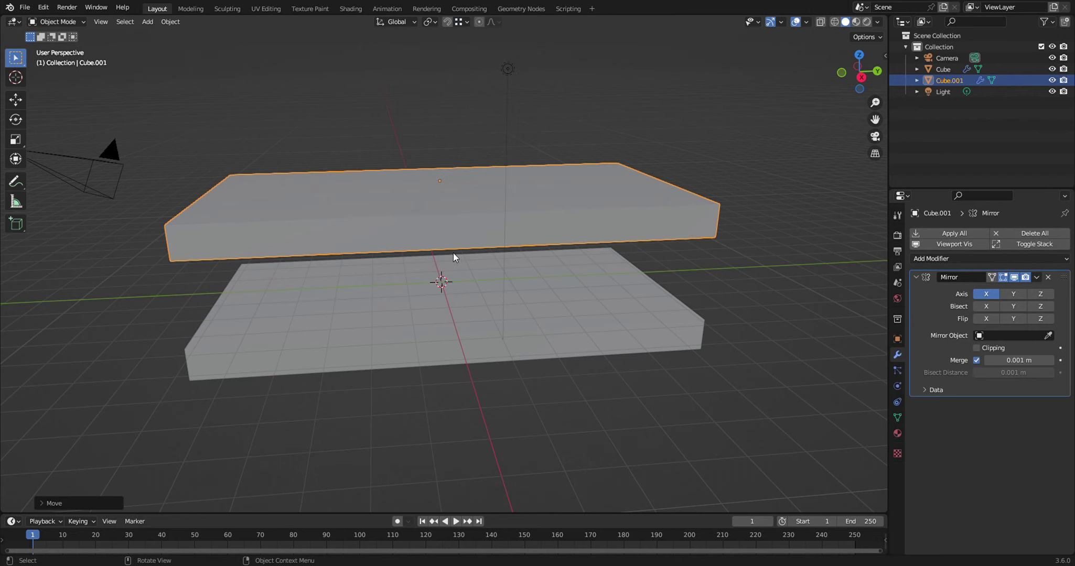
{"action": "key", "text": "g"}
{"action": "key", "text": "z"}
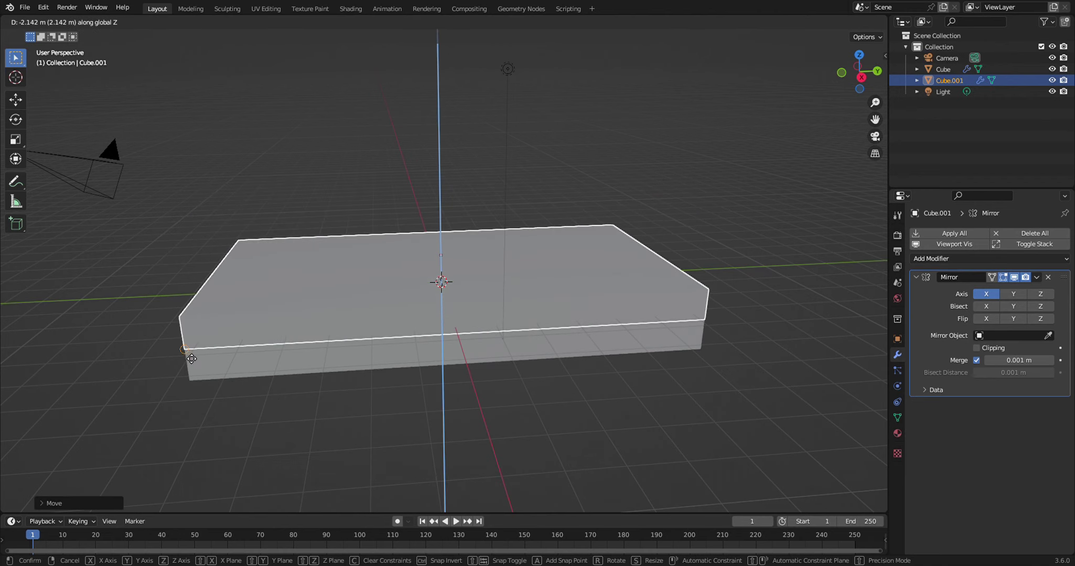
{"action": "left_click", "coordinate": [192, 359]}
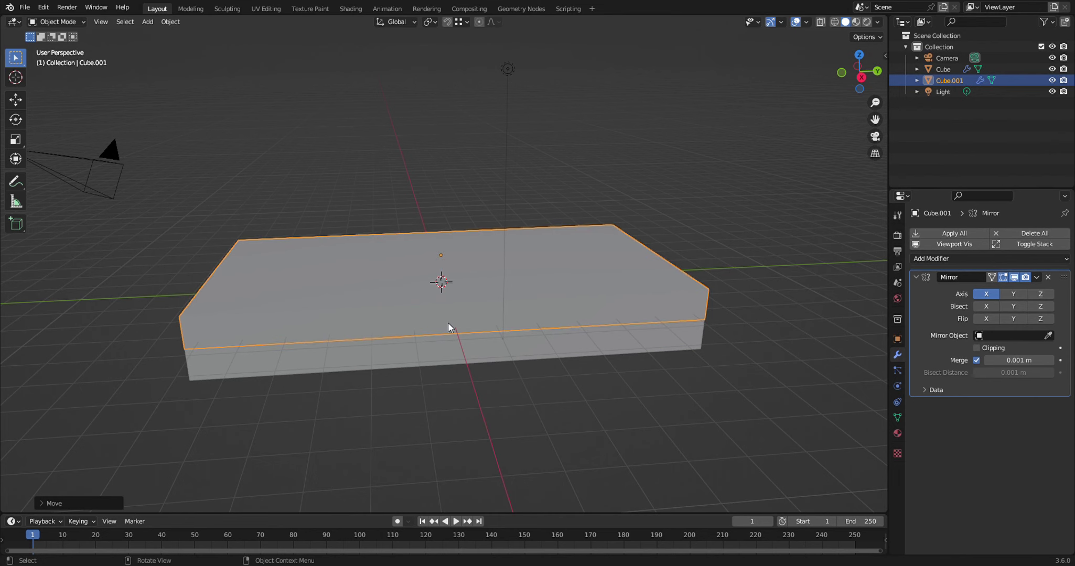
{"action": "mouse_move", "coordinate": [448, 323]}
{"action": "middle_mouse_down"}
{"action": "mouse_move", "coordinate": [433, 332]}
{"action": "mouse_move", "coordinate": [479, 312]}
{"action": "mouse_move", "coordinate": [472, 300]}
{"action": "mouse_move", "coordinate": [524, 298]}
{"action": "middle_mouse_up"}
{"action": "middle_click_drag", "start_coordinate": [643, 327], "coordinate": [545, 349]}
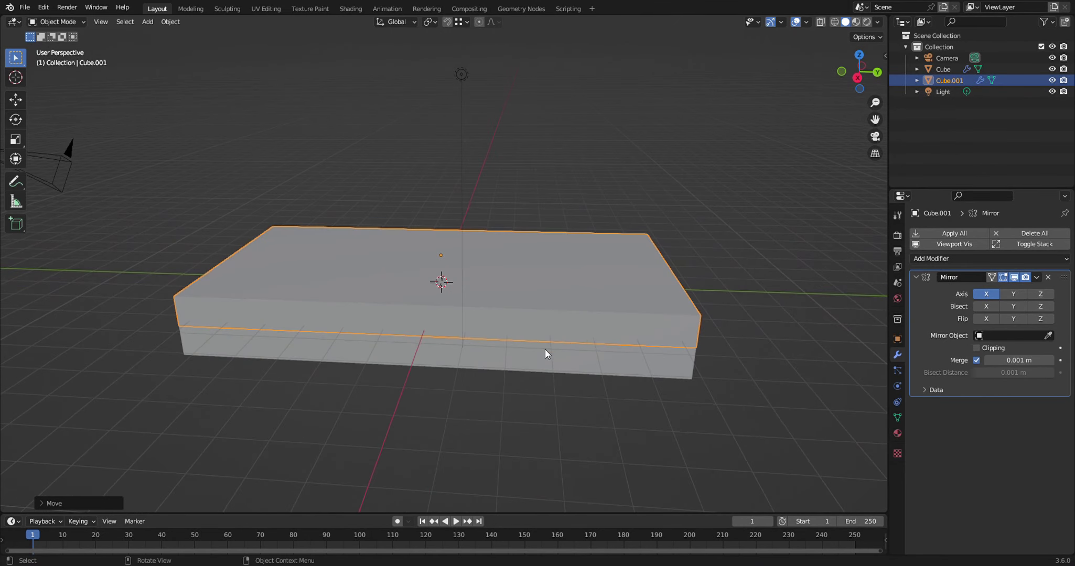
{"action": "mouse_move", "coordinate": [659, 345]}
{"action": "middle_mouse_down"}
{"action": "mouse_move", "coordinate": [639, 349]}
{"action": "mouse_move", "coordinate": [690, 326]}
{"action": "mouse_move", "coordinate": [636, 334]}
{"action": "mouse_move", "coordinate": [660, 360]}
{"action": "middle_mouse_up"}
- Shorten Cube.001 by moving its end face along Y to the slab's front section
{"action": "key", "text": "Tab"}
{"action": "left_click", "coordinate": [619, 344]}
{"action": "key", "text": "g"}
{"action": "key", "text": "y"}
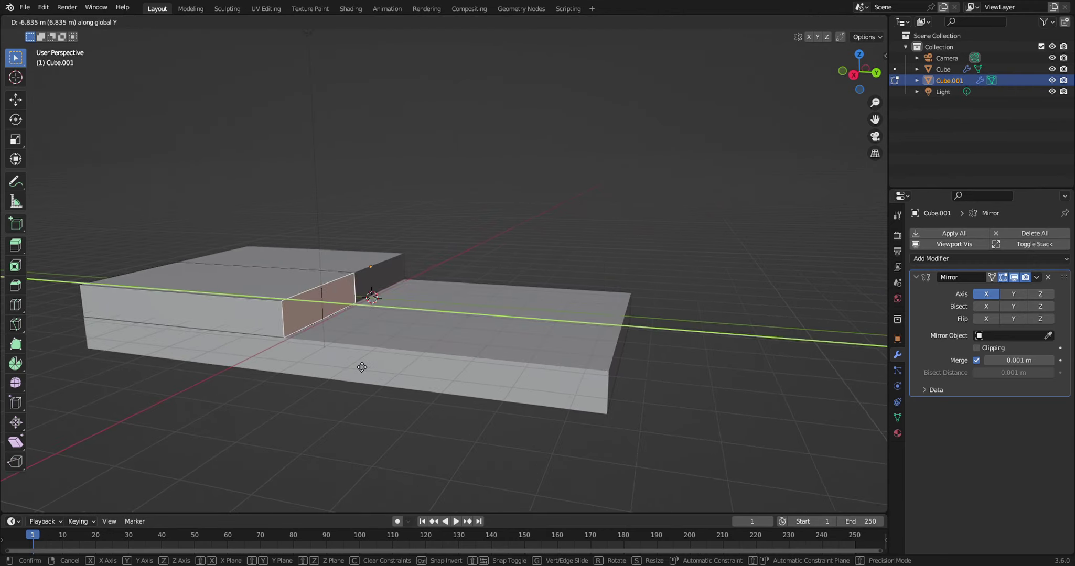
{"action": "left_click", "coordinate": [323, 360]}
{"action": "mouse_move", "coordinate": [323, 360]}
{"action": "middle_mouse_down"}
{"action": "mouse_move", "coordinate": [420, 348]}
{"action": "mouse_move", "coordinate": [391, 356]}
{"action": "middle_mouse_up"}
{"action": "key", "text": "g"}
{"action": "key", "text": "y"}
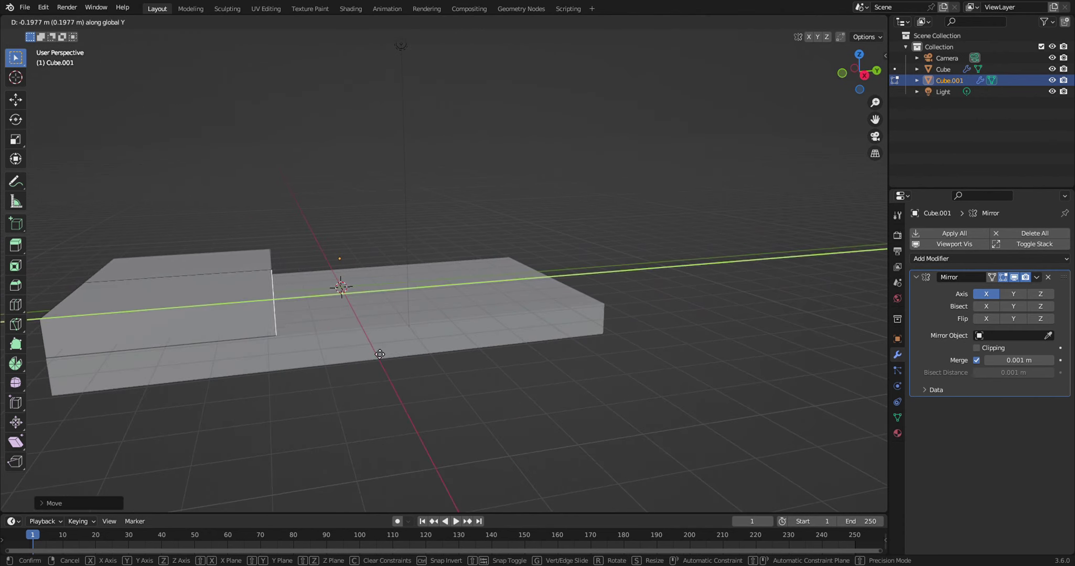
{"action": "left_click", "coordinate": [362, 355]}
{"action": "middle_click_drag", "start_coordinate": [367, 355], "coordinate": [379, 352]}
{"action": "middle_click_drag", "start_coordinate": [303, 334], "coordinate": [289, 329]}
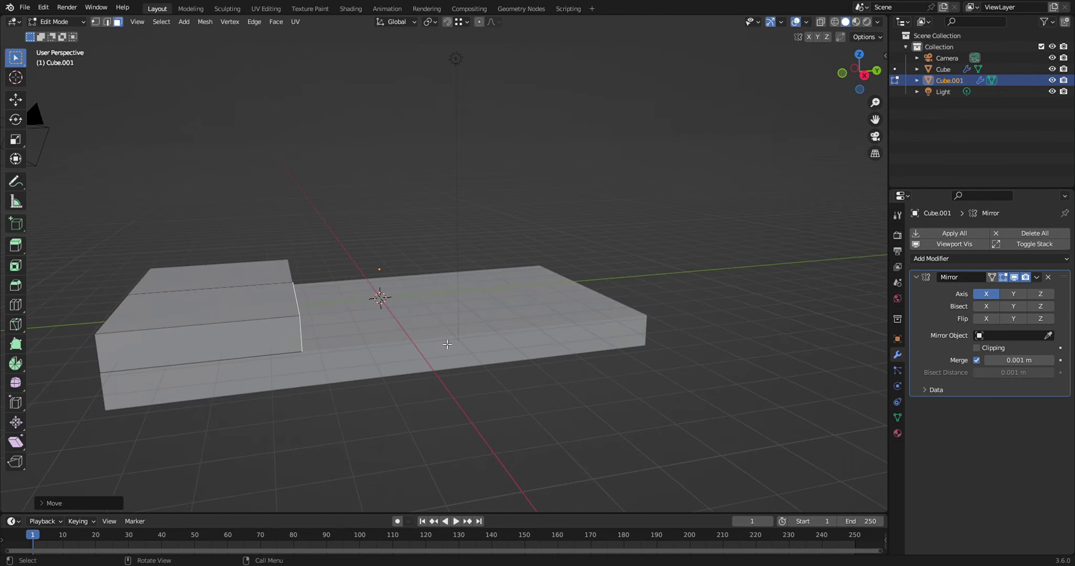
- Duplicate the shortened block as Cube.002 and move it along Y on the slab
{"action": "key", "text": "Tab"}
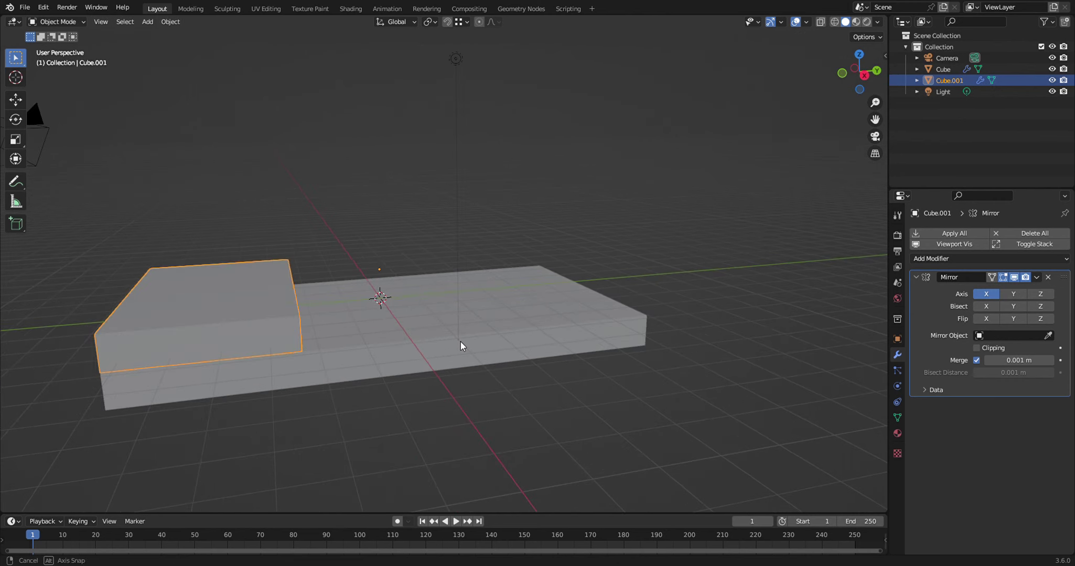
{"action": "middle_click_drag", "start_coordinate": [460, 341], "coordinate": [448, 341]}
{"action": "key", "text": "shift+d"}
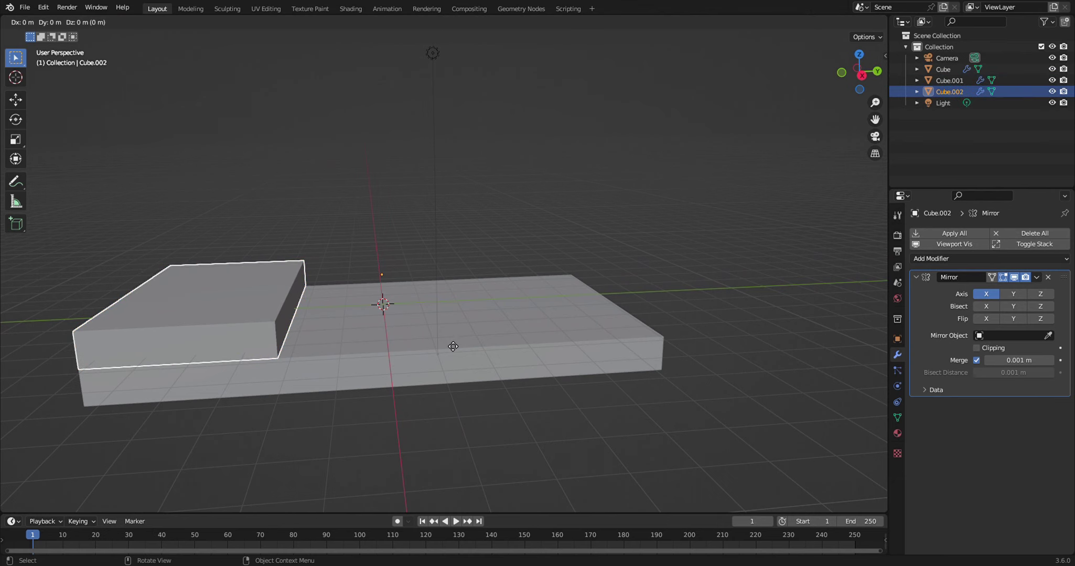
{"action": "right_click", "coordinate": [448, 346]}
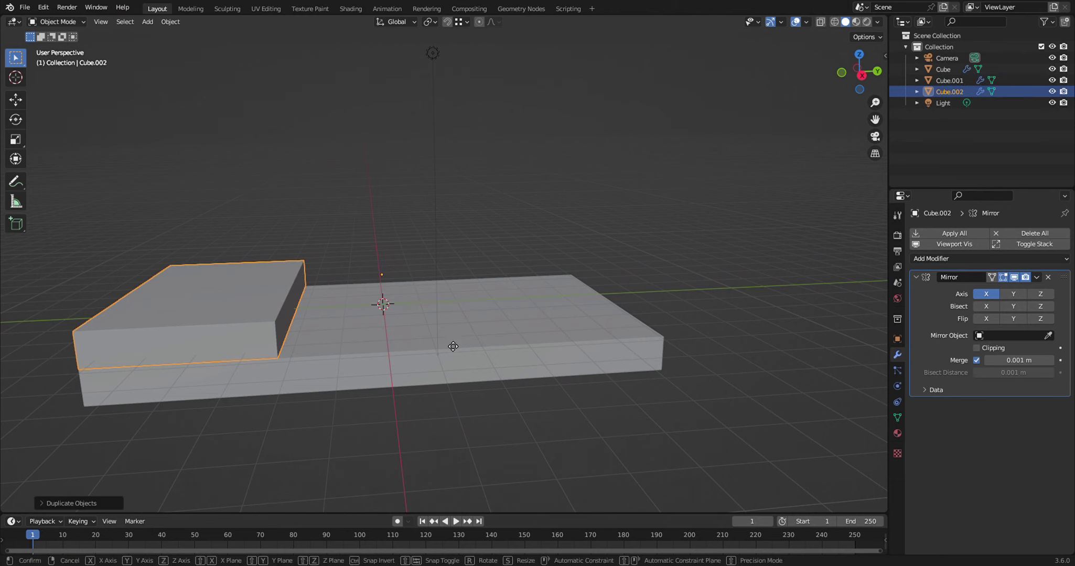
{"action": "key", "text": "g"}
{"action": "key", "text": "y"}
{"action": "left_click", "coordinate": [623, 332]}
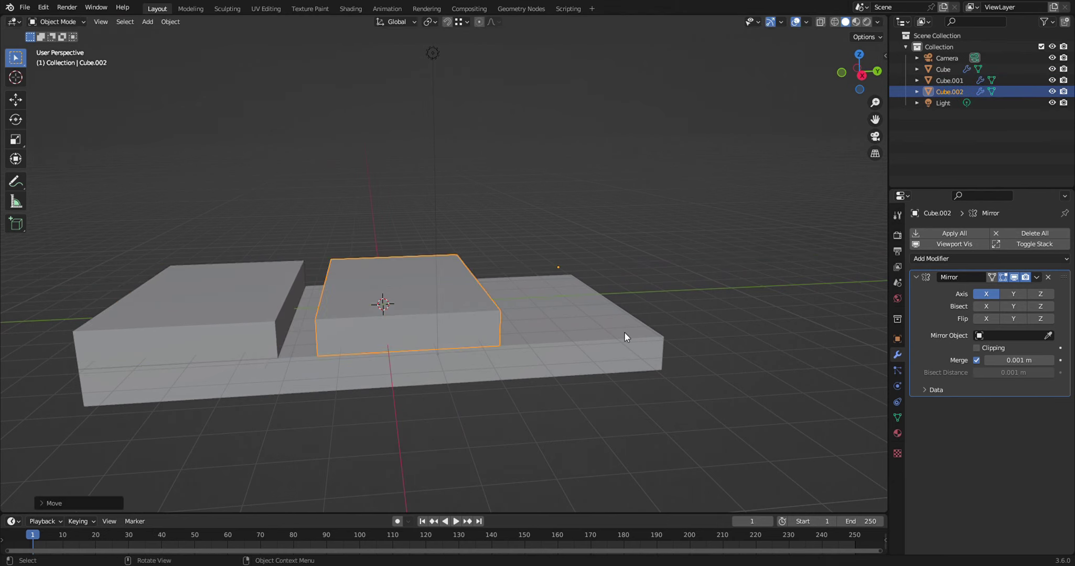
{"action": "key", "text": "g"}
{"action": "key", "text": "y"}
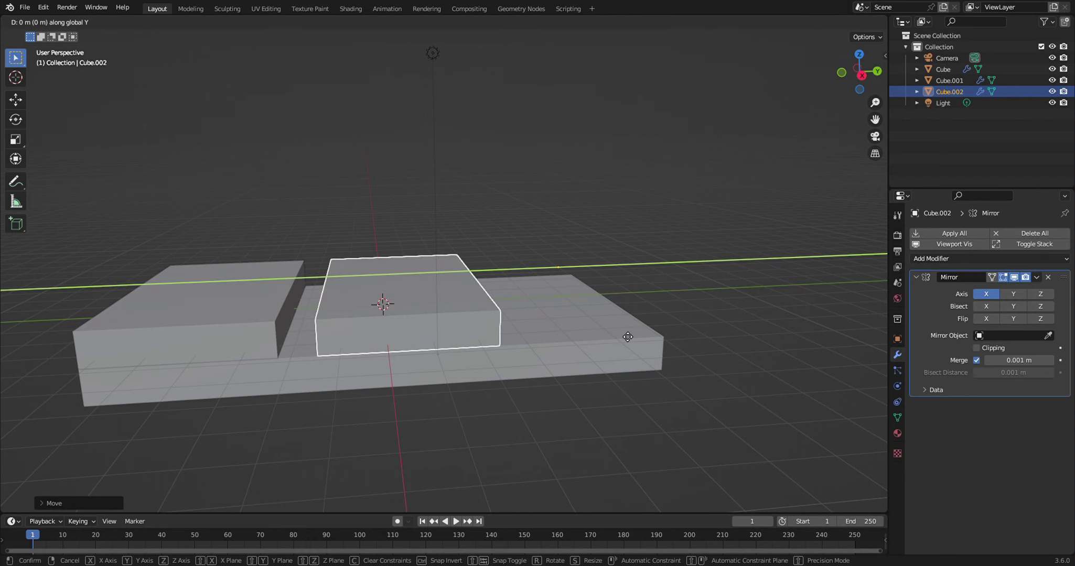
- Place Cube.002 against the front block and stretch its end face to the slab's rear
{"action": "left_click", "coordinate": [277, 366]}
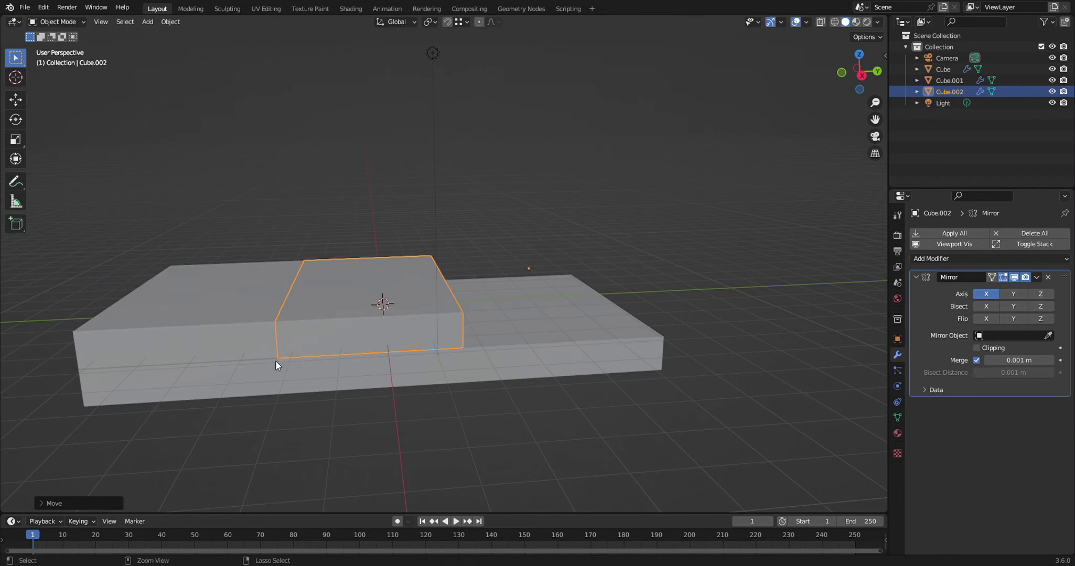
{"action": "key", "text": "Tab"}
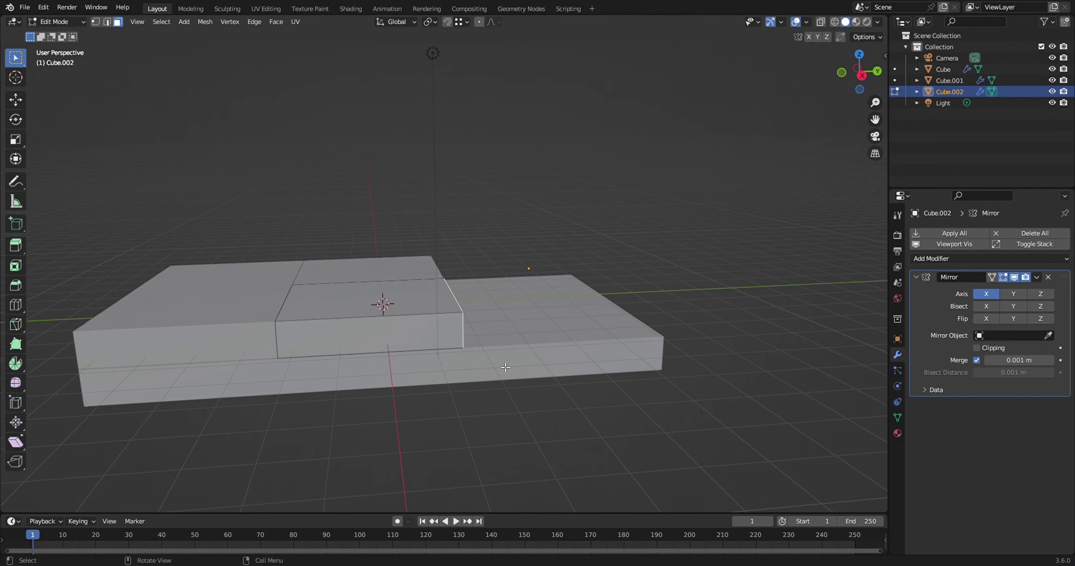
{"action": "middle_click_drag", "start_coordinate": [555, 361], "coordinate": [508, 361]}
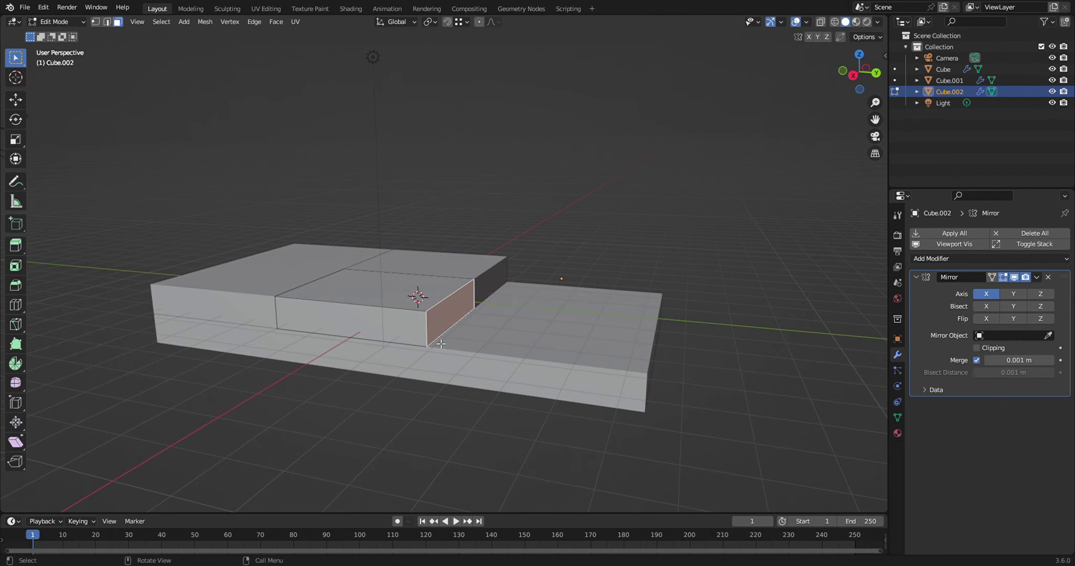
{"action": "key", "text": "g"}
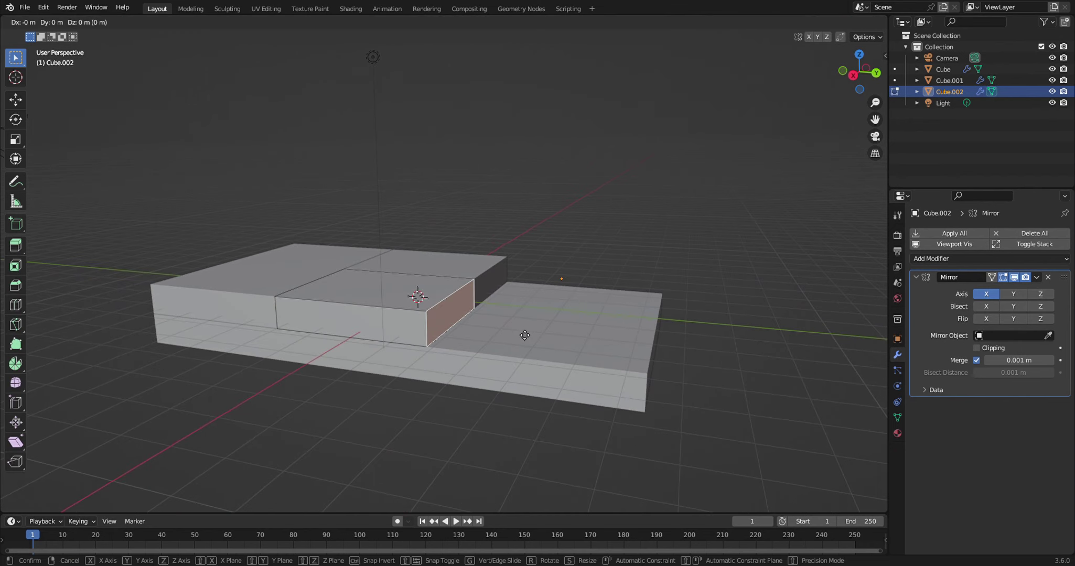
{"action": "key", "text": "y"}
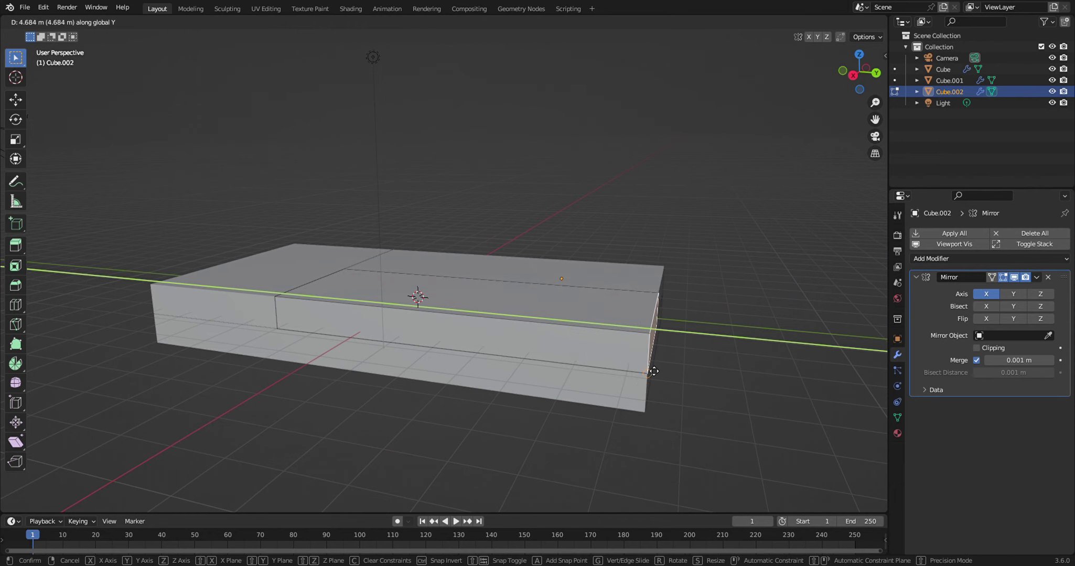
{"action": "left_click", "coordinate": [650, 380]}
{"action": "middle_click_drag", "start_coordinate": [322, 423], "coordinate": [372, 408]}
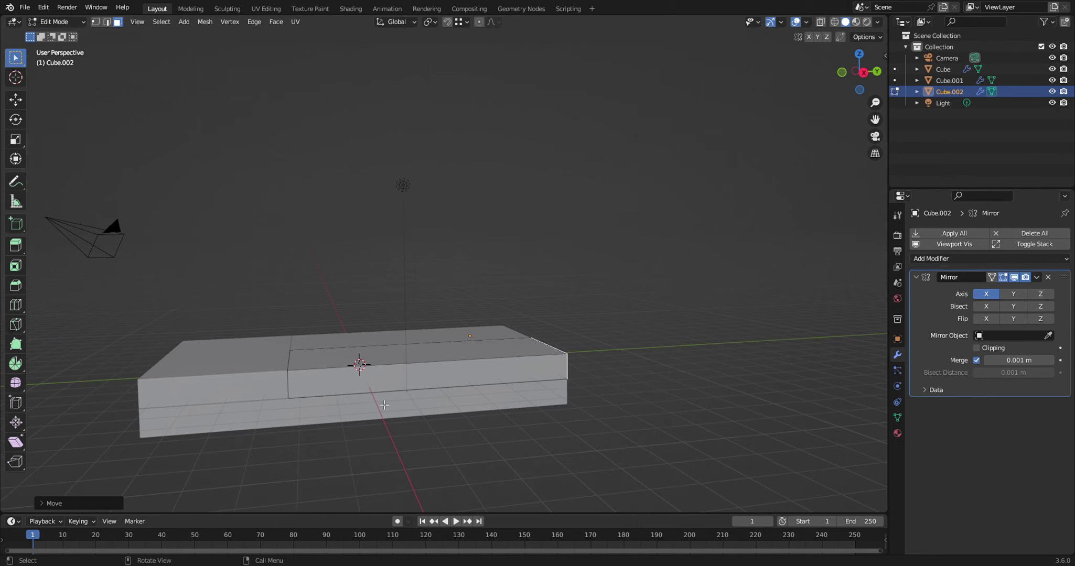
- Raise Cube.002's top face 4.285 m along Z into a tall cargo box
{"action": "left_click", "coordinate": [466, 355]}
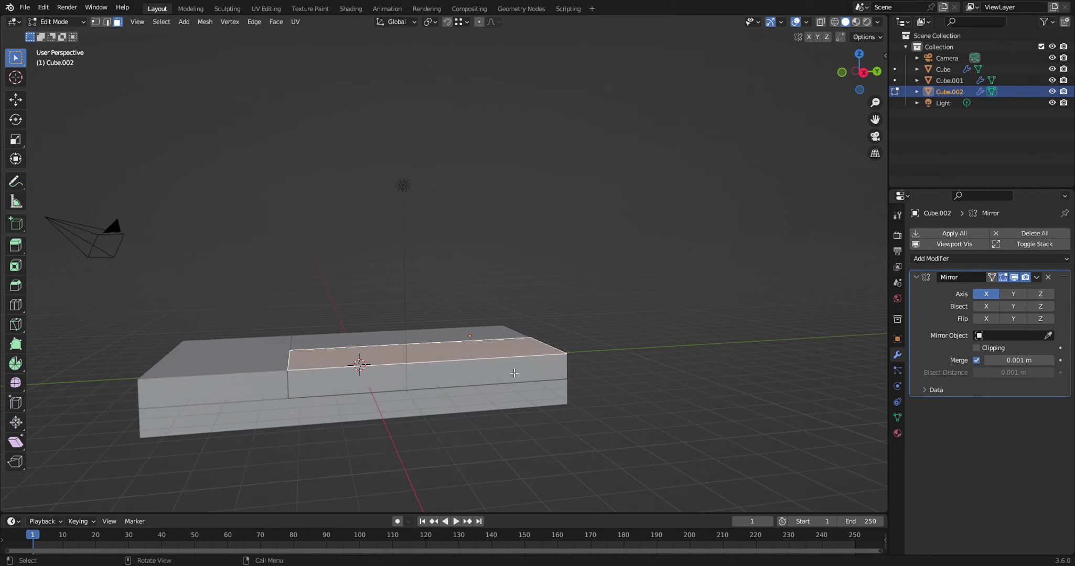
{"action": "middle_click_drag", "start_coordinate": [515, 372], "coordinate": [539, 371]}
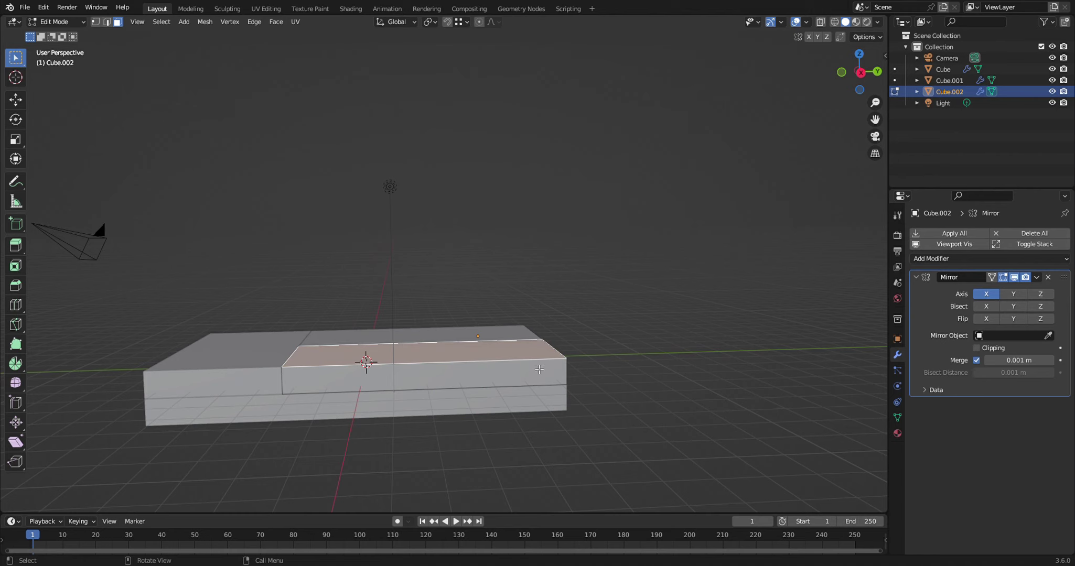
{"action": "key", "text": "g"}
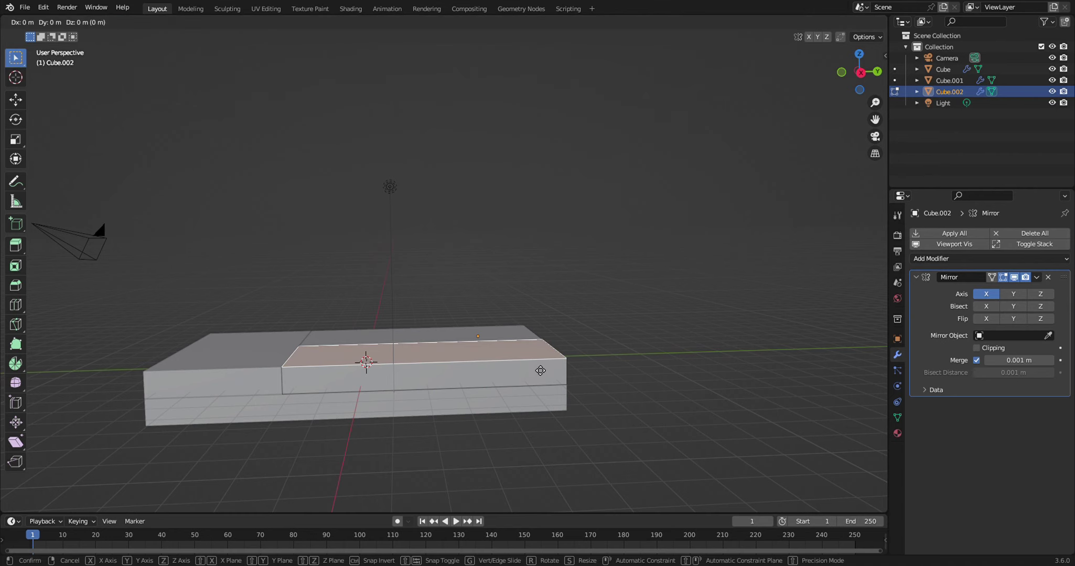
{"action": "key", "text": "z"}
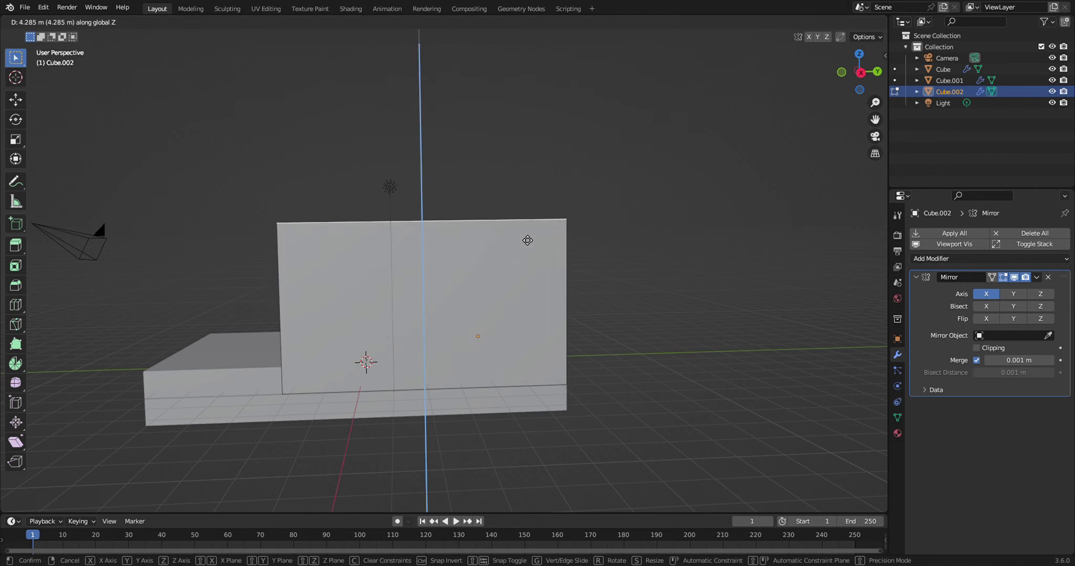
{"action": "left_click", "coordinate": [527, 240]}
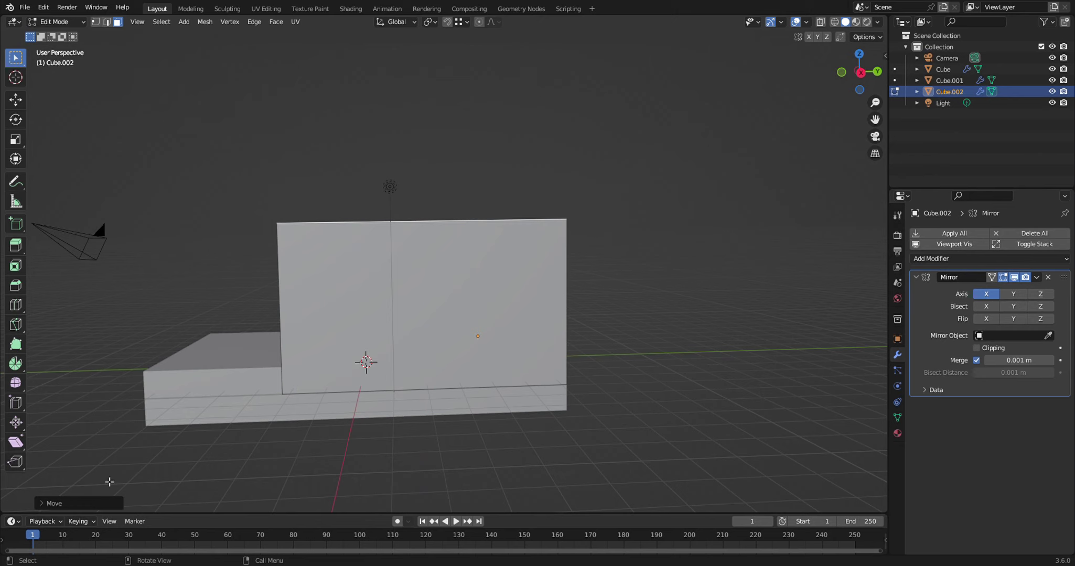
- Select Cube.001 and raise its top face 0.9944 m along Z
{"action": "key", "text": "Tab"}
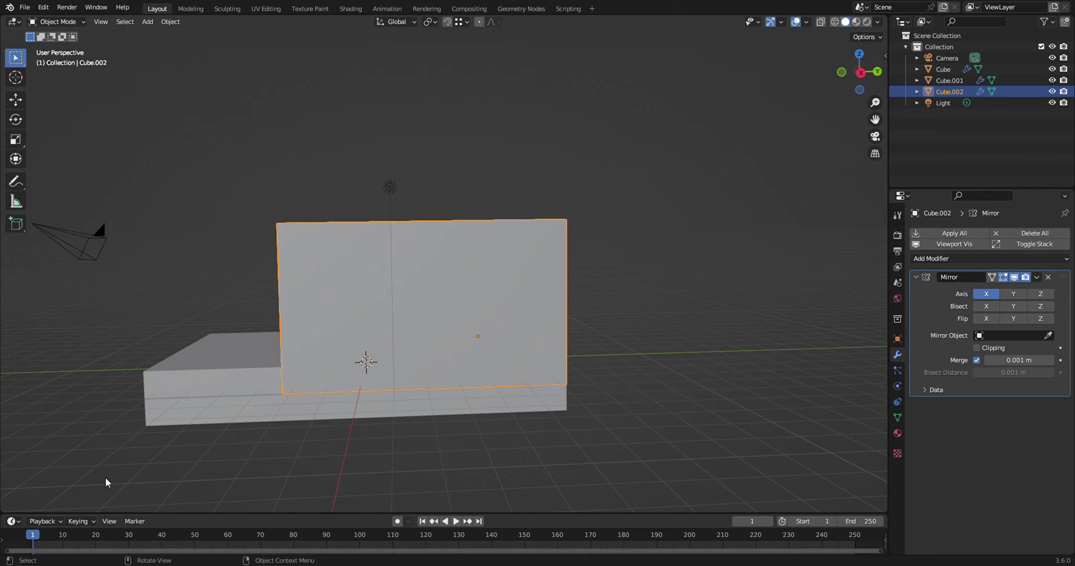
{"action": "left_click", "coordinate": [237, 352]}
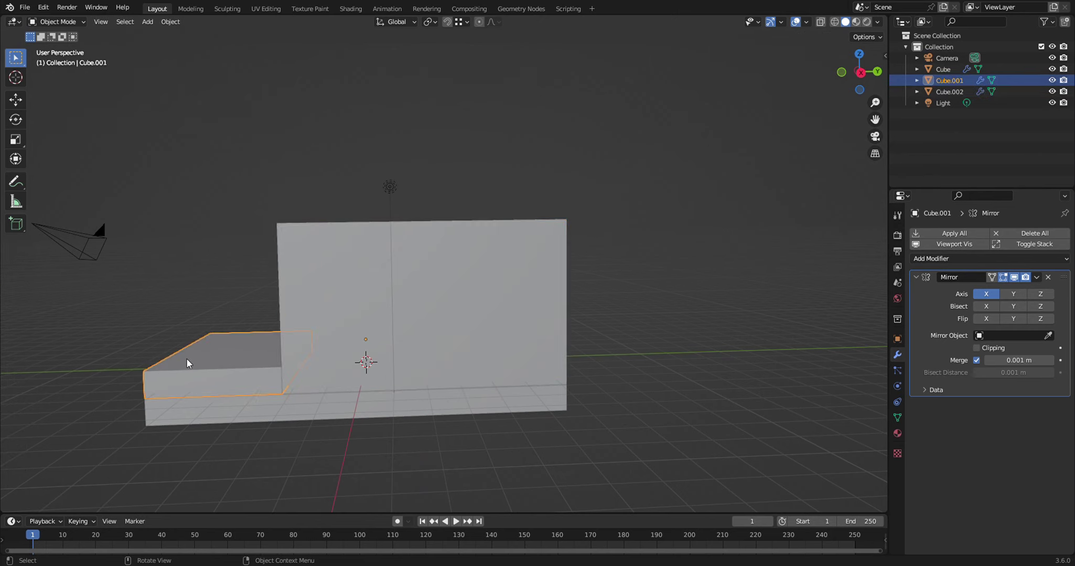
{"action": "middle_click_drag", "start_coordinate": [187, 358], "coordinate": [243, 355]}
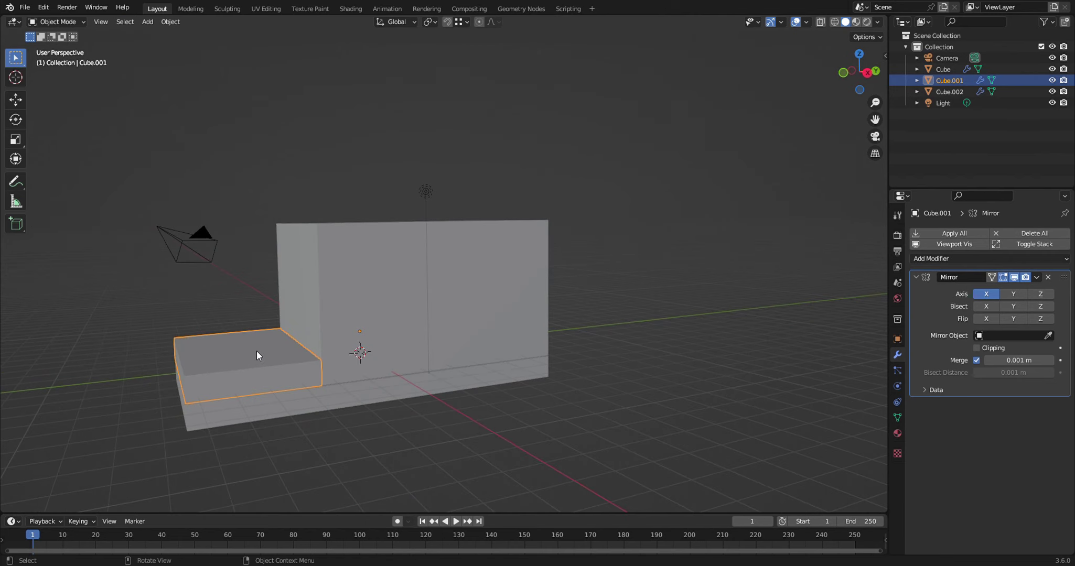
{"action": "key", "text": "Tab"}
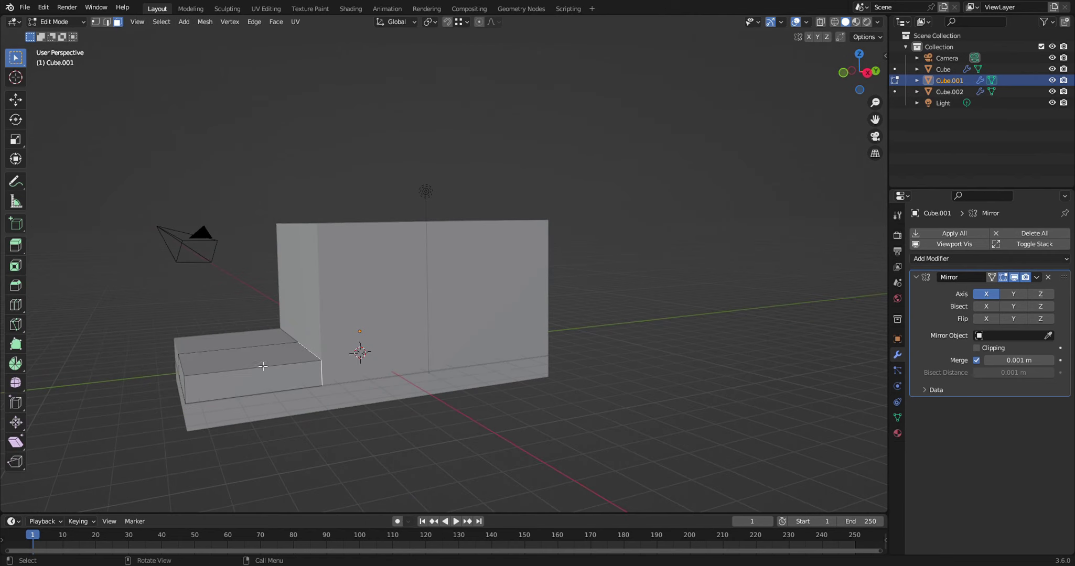
{"action": "left_click", "coordinate": [264, 364]}
{"action": "middle_click_drag", "start_coordinate": [343, 410], "coordinate": [316, 401]}
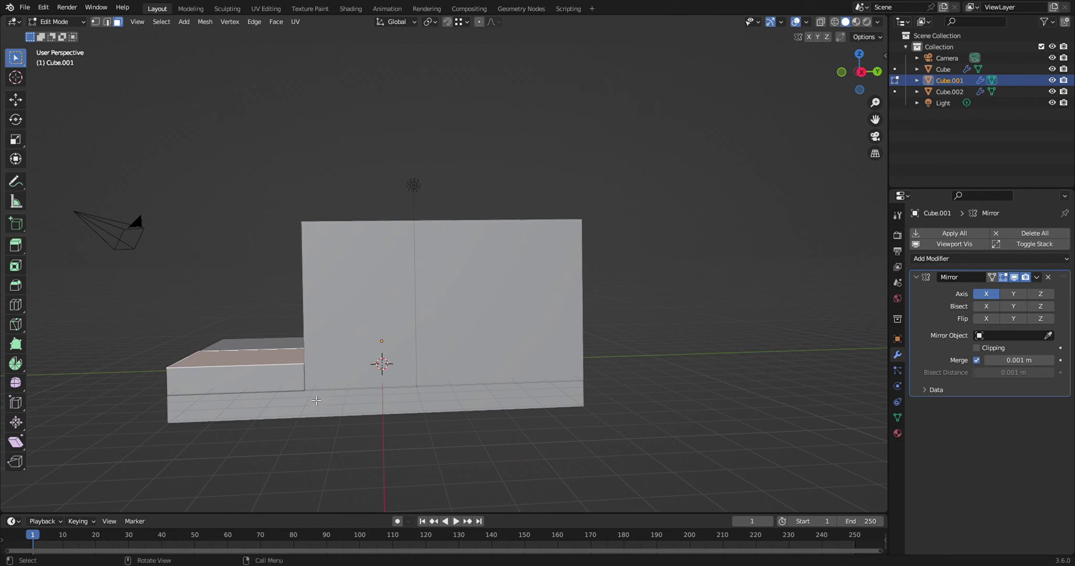
{"action": "key", "text": "g"}
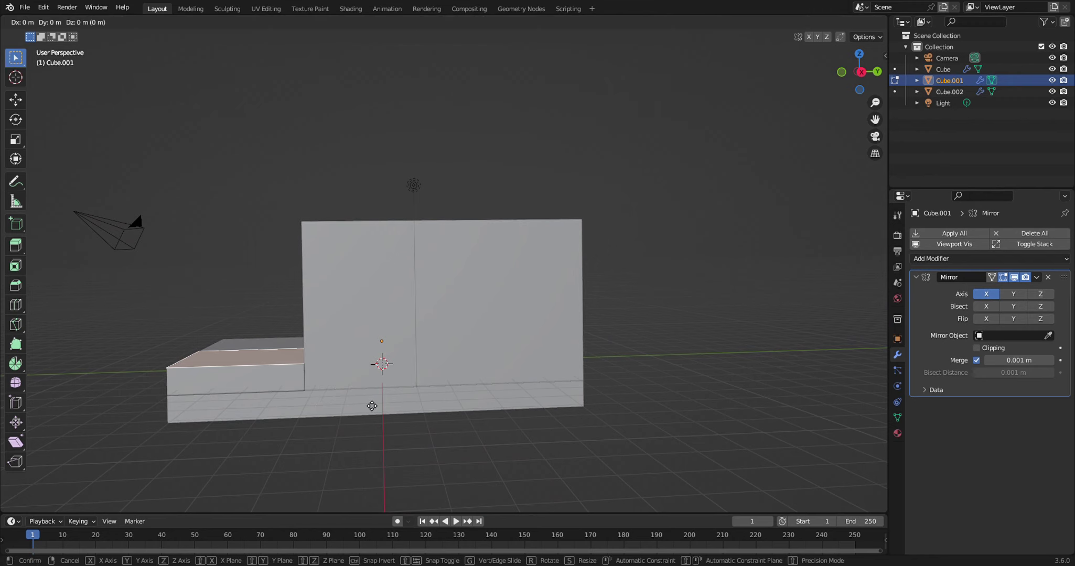
{"action": "key", "text": "z"}
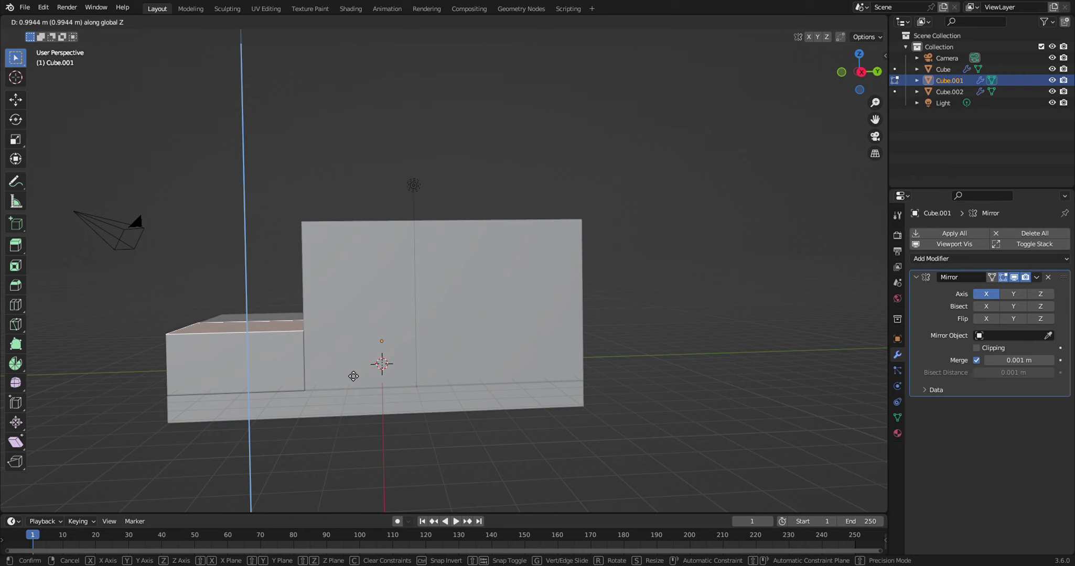
{"action": "left_click", "coordinate": [303, 369]}
{"action": "scroll", "coordinate": [302, 370], "scroll_direction": "up", "scroll_amount": 1}
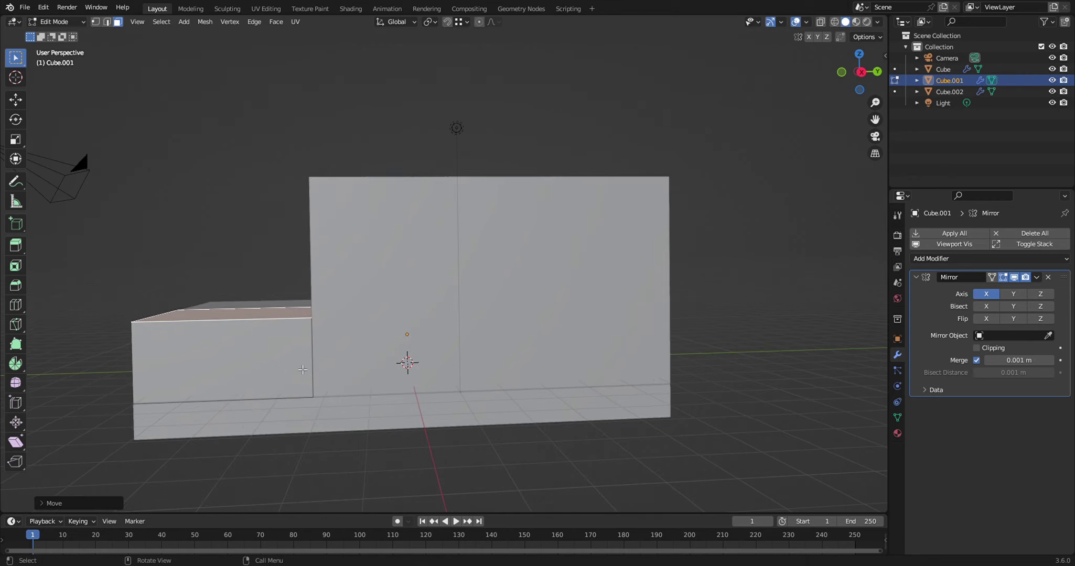
{"action": "middle_click_drag", "start_coordinate": [288, 372], "coordinate": [292, 372]}
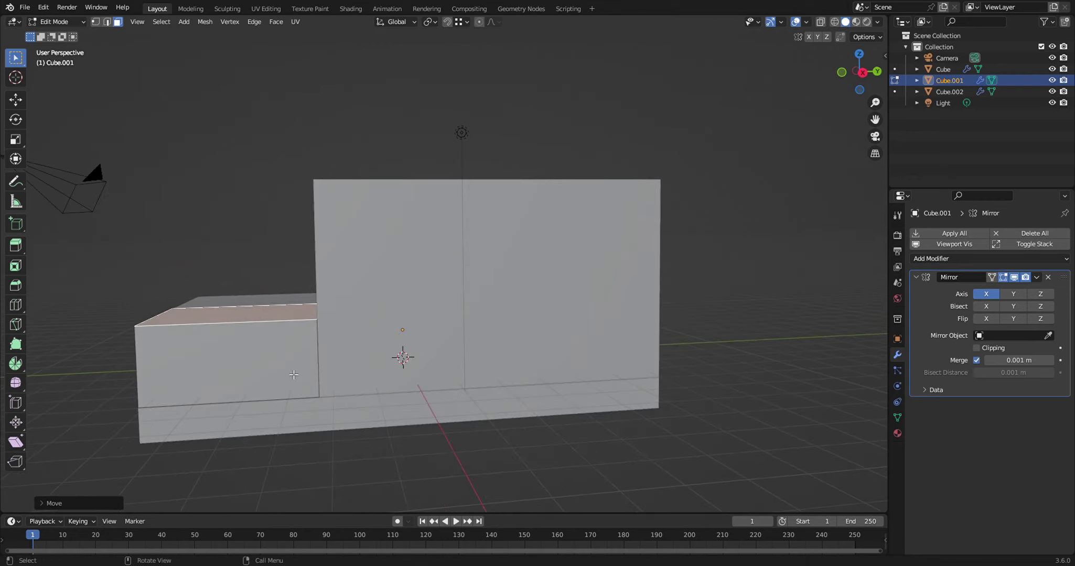
{"action": "key", "text": "ctrl+r"}
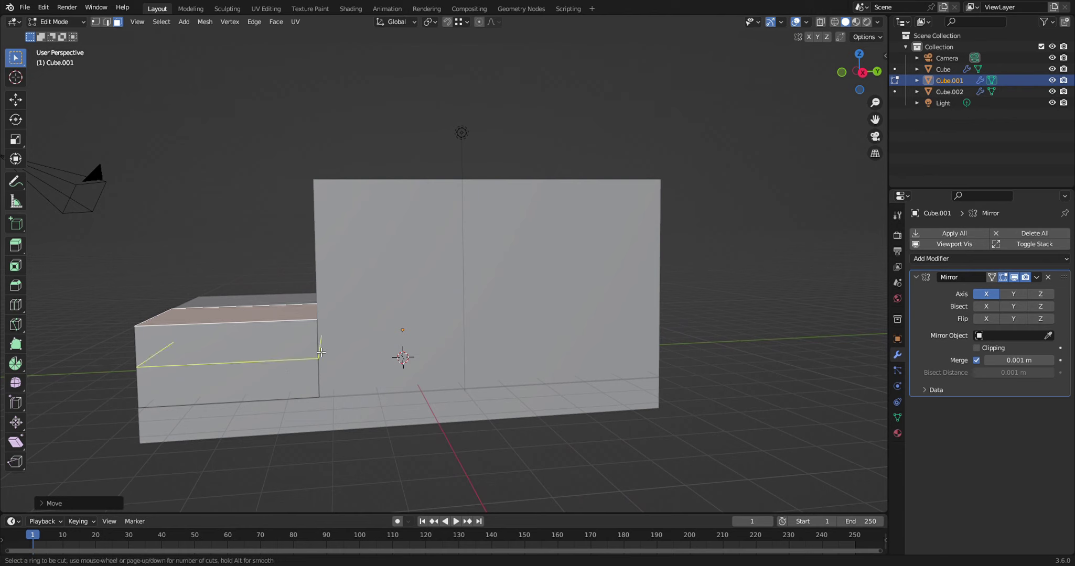
- Add two centred horizontal loop cuts on the front box and squeeze them together vertically
{"action": "scroll", "coordinate": [324, 351], "scroll_direction": "up", "scroll_amount": 1}
{"action": "left_click", "coordinate": [324, 351]}
{"action": "right_click", "coordinate": [331, 350]}
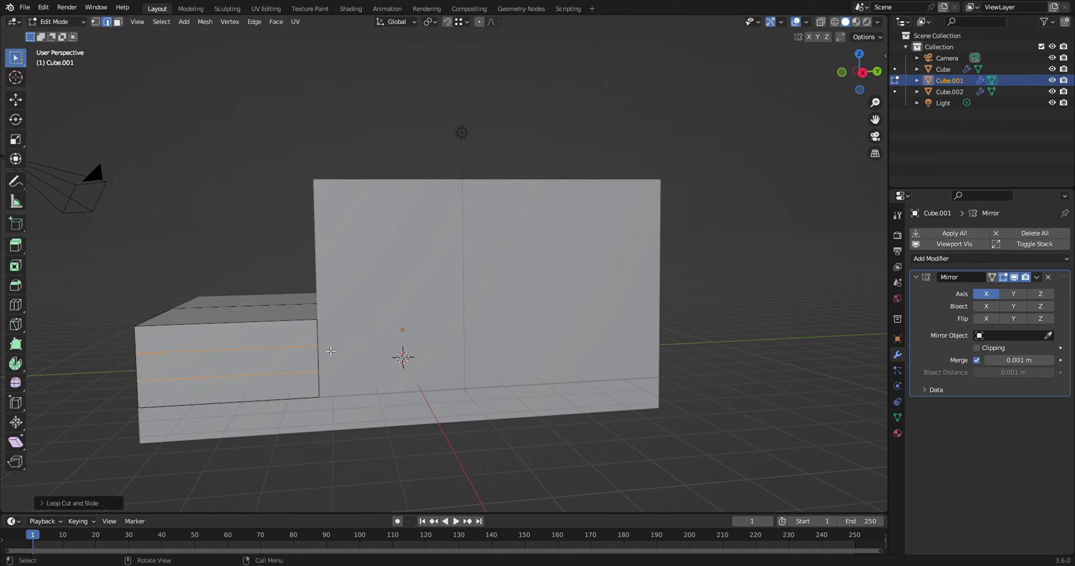
{"action": "key", "text": "s"}
{"action": "key", "text": "z"}
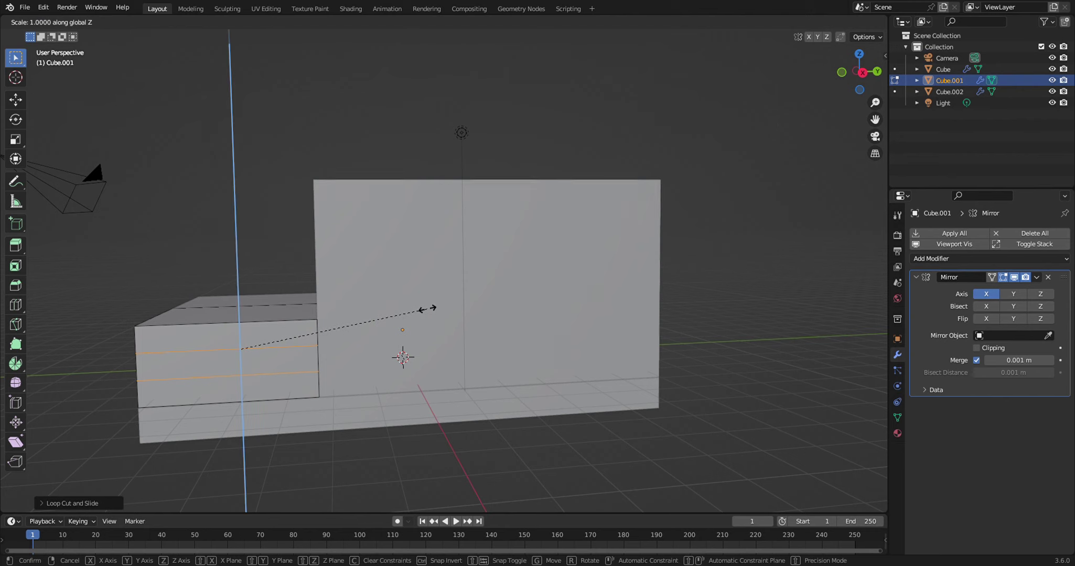
{"action": "left_click", "coordinate": [379, 315]}
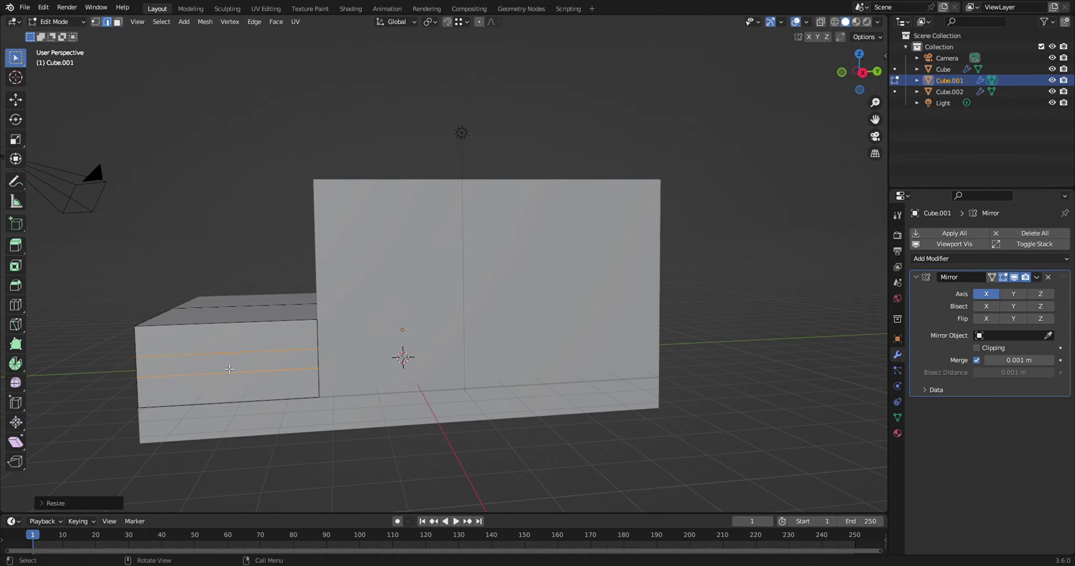
{"action": "mouse_move", "coordinate": [230, 370]}
{"action": "middle_mouse_down"}
{"action": "mouse_move", "coordinate": [269, 367]}
{"action": "mouse_move", "coordinate": [252, 333]}
{"action": "middle_mouse_up"}
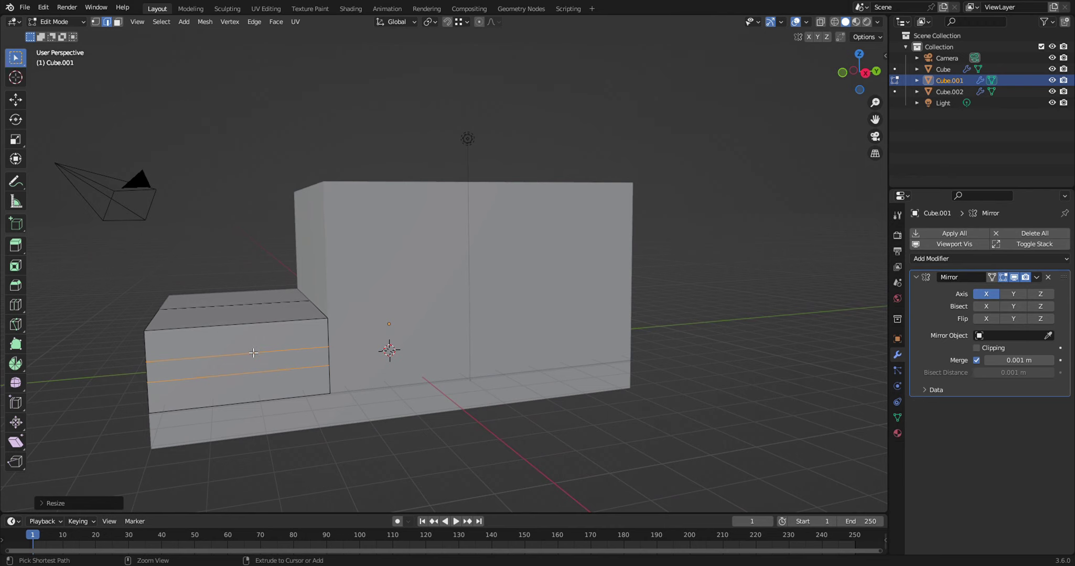
- Add a vertical loop cut across the front box and select its rear top face
{"action": "key", "text": "ctrl+r"}
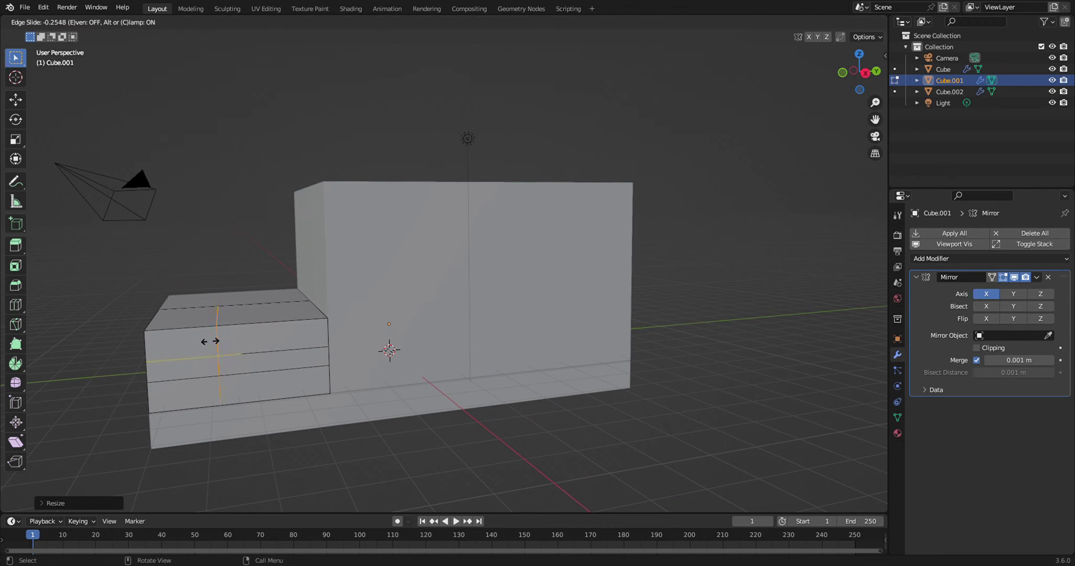
{"action": "left_click", "coordinate": [212, 341]}
{"action": "mouse_move", "coordinate": [273, 394]}
{"action": "middle_mouse_down"}
{"action": "mouse_move", "coordinate": [336, 395]}
{"action": "mouse_move", "coordinate": [24, 195]}
{"action": "middle_mouse_up"}
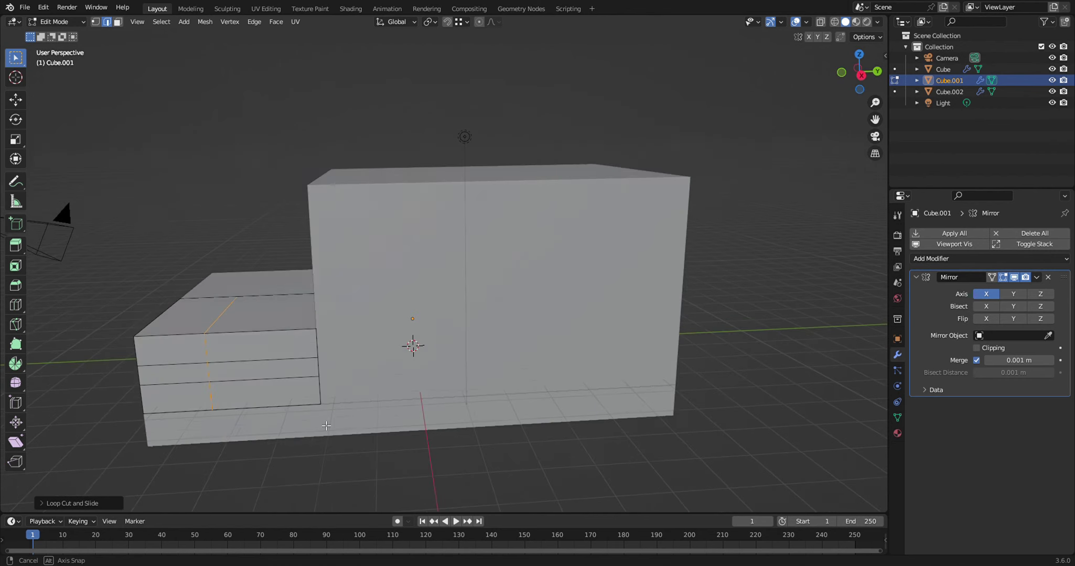
{"action": "left_click", "coordinate": [224, 317]}
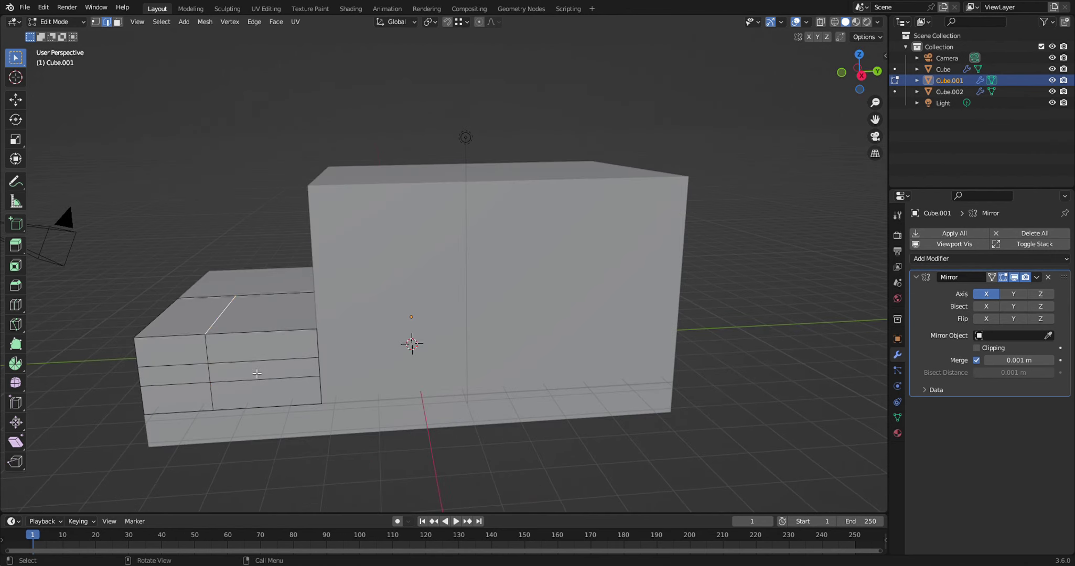
{"action": "left_click", "coordinate": [119, 23]}
{"action": "left_click", "coordinate": [269, 305]}
{"action": "middle_click_drag", "start_coordinate": [331, 355], "coordinate": [332, 330]}
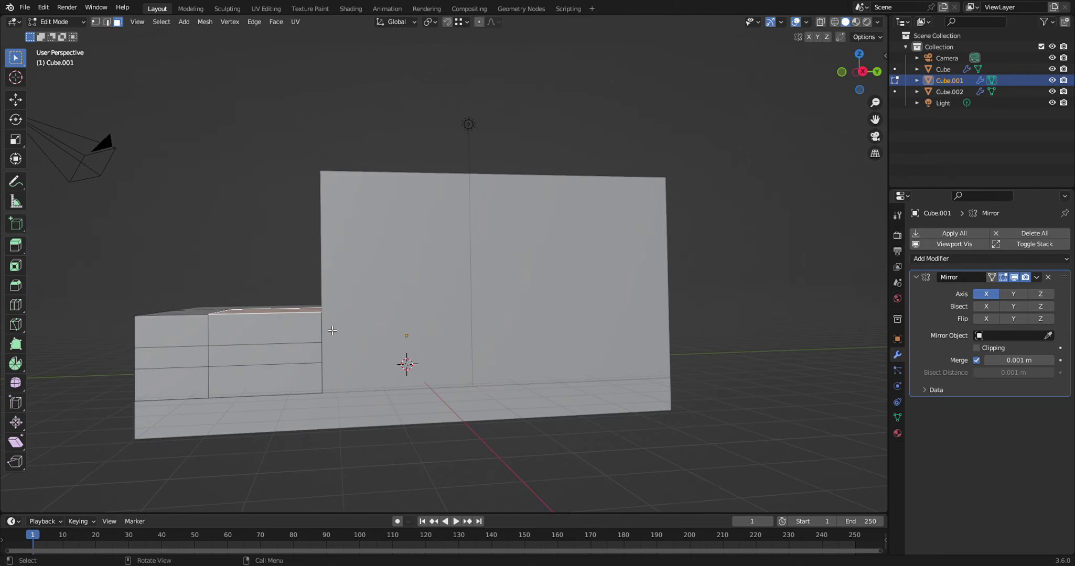
- Extrude the selected top face about 2.28 m upward into a cab
{"action": "key", "text": "e"}
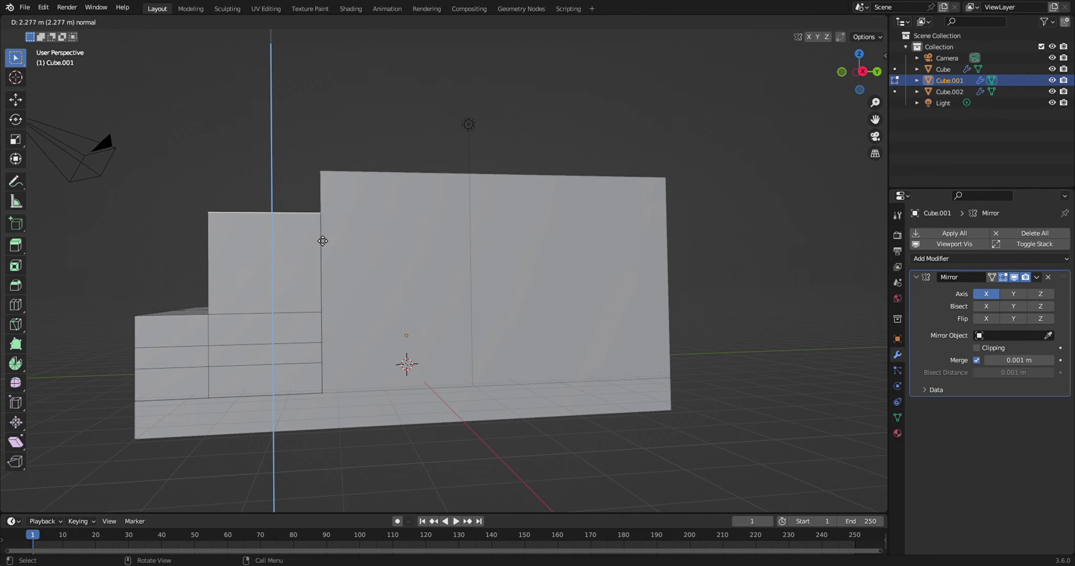
{"action": "left_click", "coordinate": [323, 241]}
{"action": "middle_click_drag", "start_coordinate": [367, 313], "coordinate": [388, 320]}
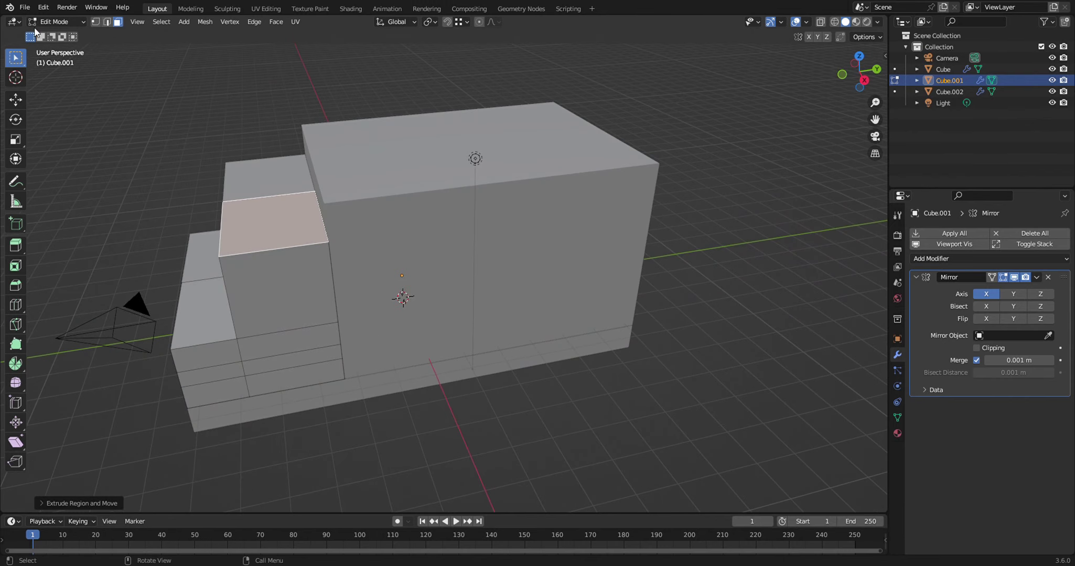
- Slant the windshield by moving the cab's top front edge back 0.43 m along Y
{"action": "left_click", "coordinate": [107, 22]}
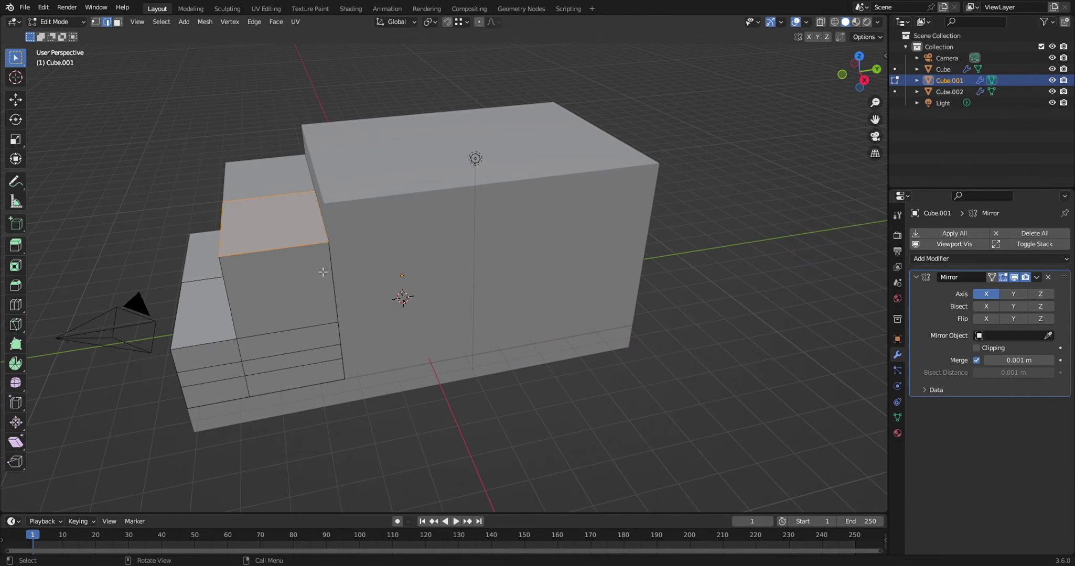
{"action": "left_click", "coordinate": [225, 239]}
{"action": "middle_click_drag", "start_coordinate": [354, 299], "coordinate": [353, 278]}
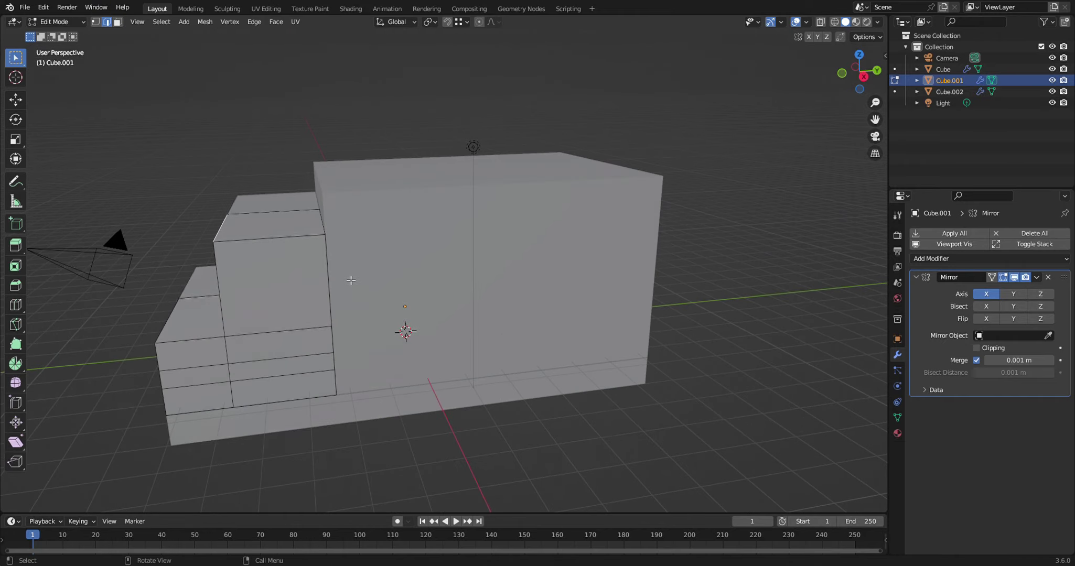
{"action": "key", "text": "g"}
{"action": "key", "text": "y"}
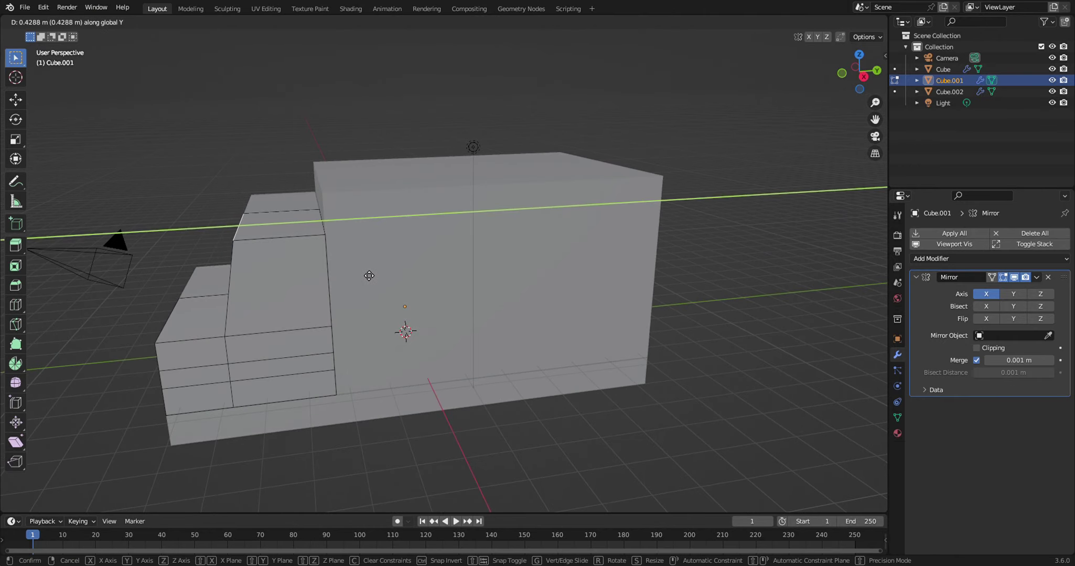
{"action": "left_click", "coordinate": [391, 300]}
{"action": "mouse_move", "coordinate": [391, 300]}
{"action": "middle_mouse_down"}
{"action": "mouse_move", "coordinate": [410, 338]}
{"action": "mouse_move", "coordinate": [394, 334]}
{"action": "mouse_move", "coordinate": [408, 338]}
{"action": "middle_mouse_up"}
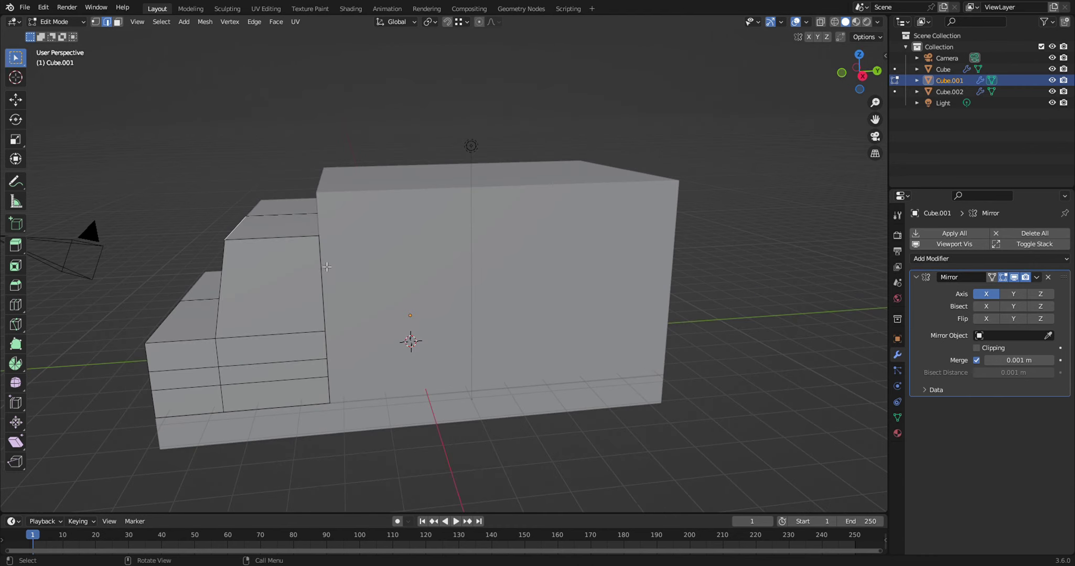
- Fine-tune the slanted windshield edge with two small moves along Y
{"action": "key", "text": "g"}
{"action": "key", "text": "y"}
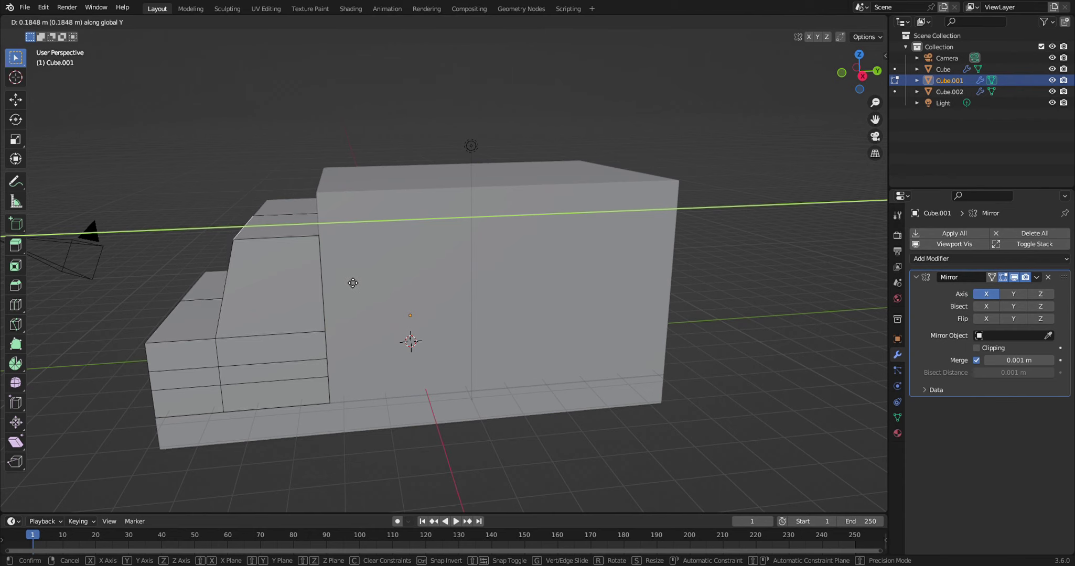
{"action": "left_click", "coordinate": [355, 283]}
{"action": "mouse_move", "coordinate": [354, 284]}
{"action": "middle_mouse_down"}
{"action": "mouse_move", "coordinate": [340, 342]}
{"action": "mouse_move", "coordinate": [361, 339]}
{"action": "mouse_move", "coordinate": [316, 341]}
{"action": "middle_mouse_up"}
{"action": "key", "text": "g"}
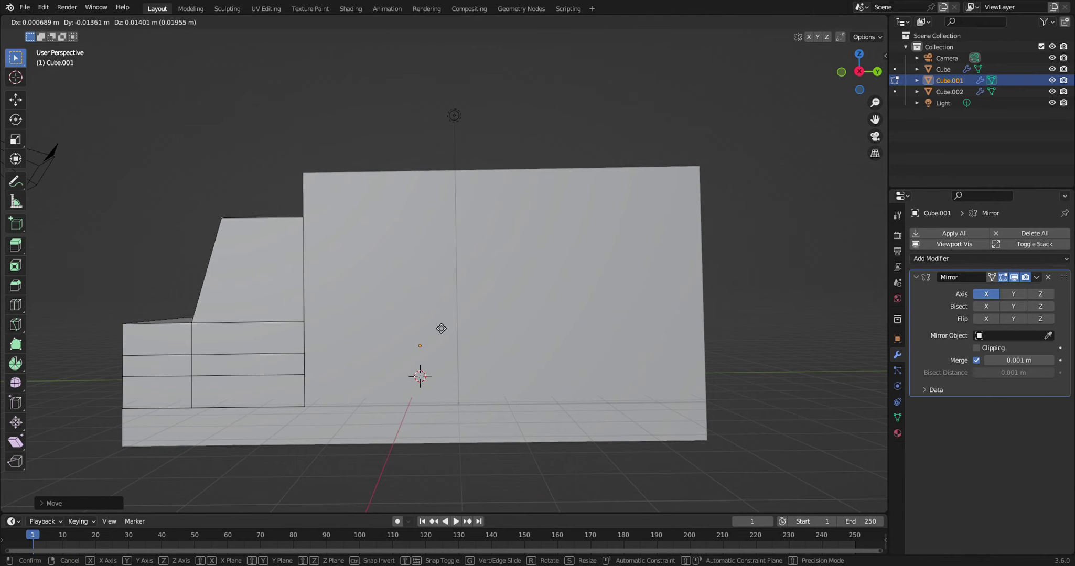
{"action": "key", "text": "y"}
{"action": "left_click", "coordinate": [442, 329]}
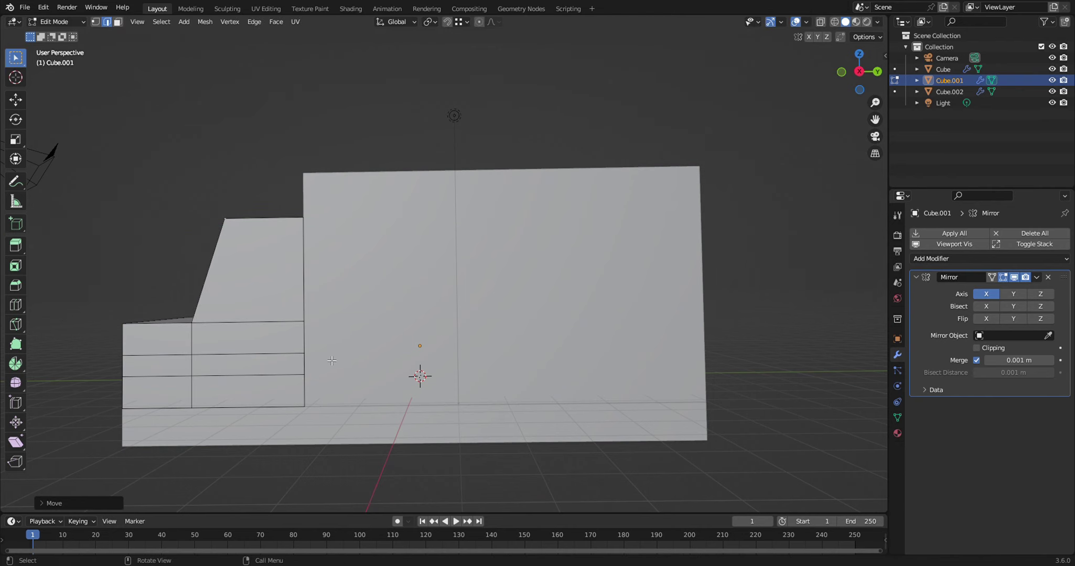
- Return to Object Mode and select the cargo box Cube.002
{"action": "mouse_move", "coordinate": [332, 361]}
{"action": "middle_mouse_down"}
{"action": "mouse_move", "coordinate": [384, 357]}
{"action": "mouse_move", "coordinate": [314, 365]}
{"action": "mouse_move", "coordinate": [345, 352]}
{"action": "mouse_move", "coordinate": [360, 365]}
{"action": "mouse_move", "coordinate": [332, 300]}
{"action": "middle_mouse_up"}
{"action": "key", "text": "Tab"}
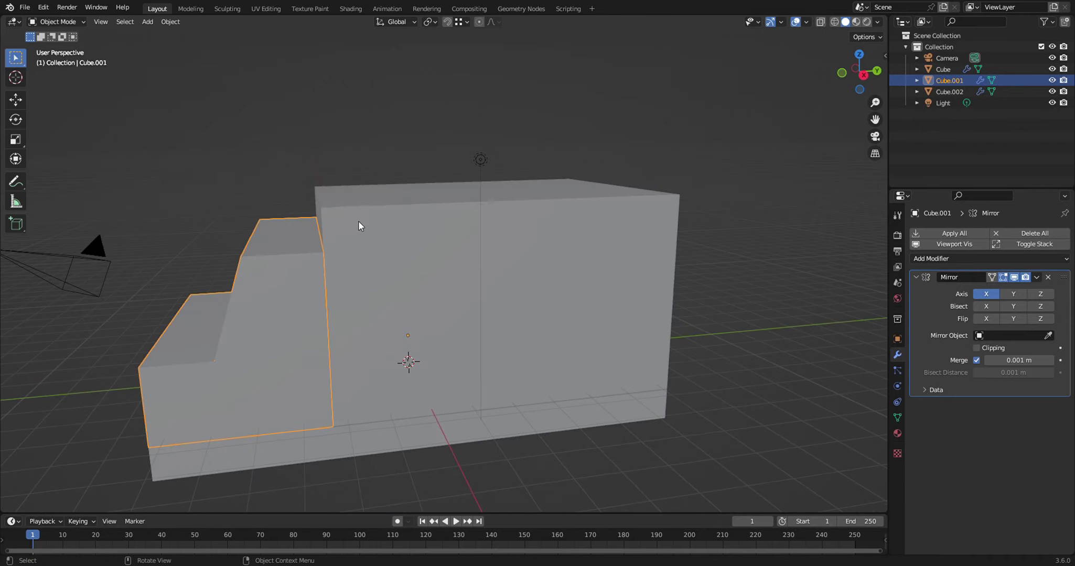
{"action": "left_click", "coordinate": [366, 237]}
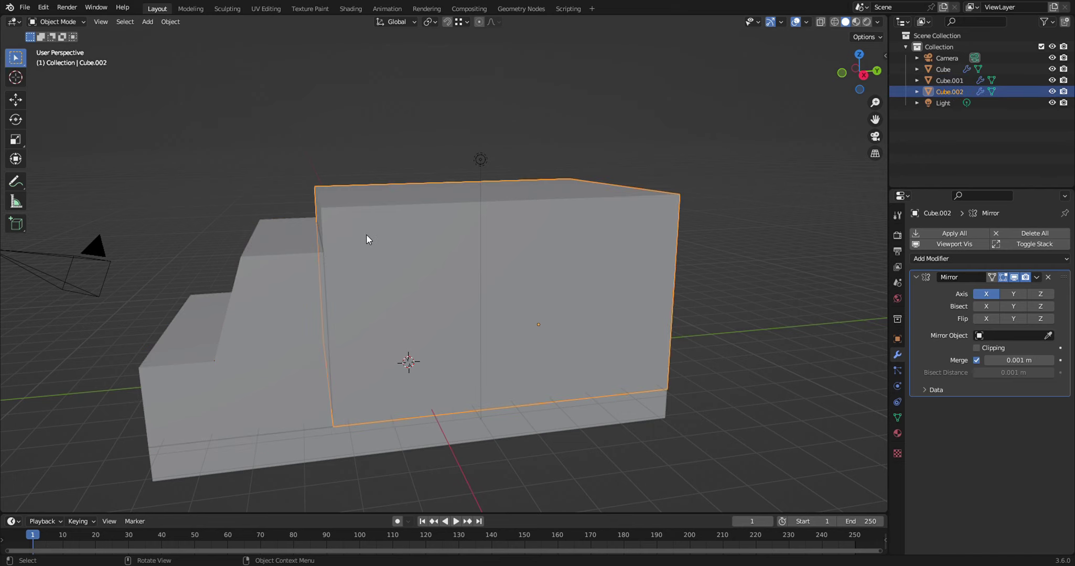
- Push Cube.002's front face about 0.32 m back along Y, leaving a gap behind the cab
{"action": "key", "text": "Tab"}
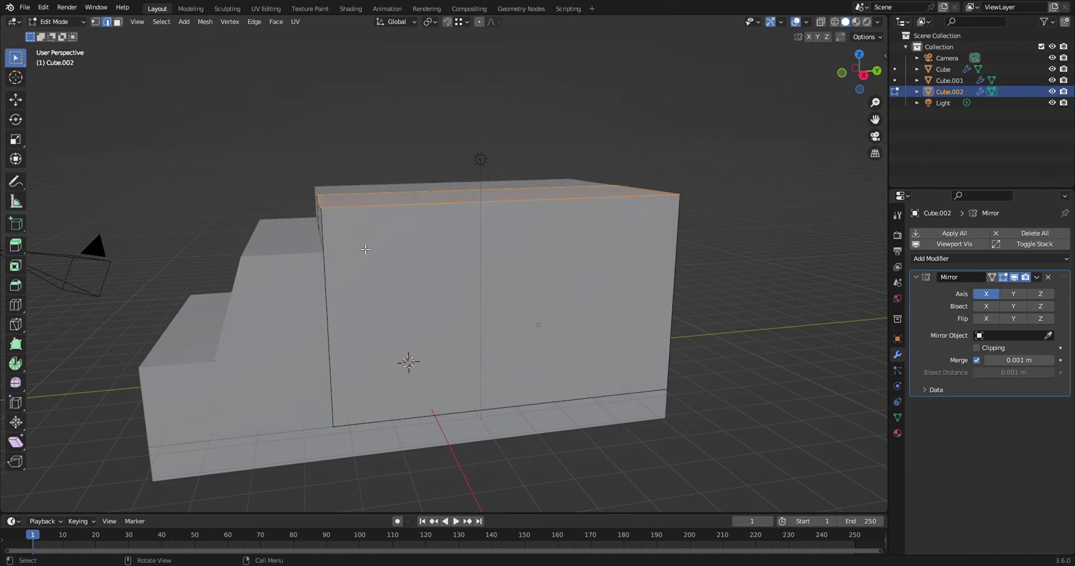
{"action": "middle_click_drag", "start_coordinate": [352, 347], "coordinate": [386, 340]}
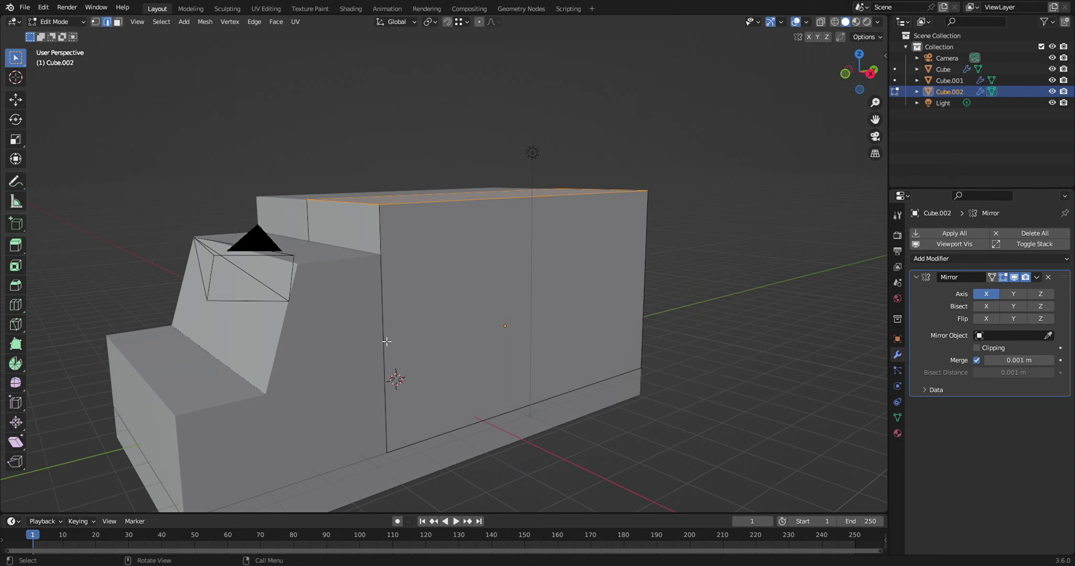
{"action": "left_click", "coordinate": [359, 243]}
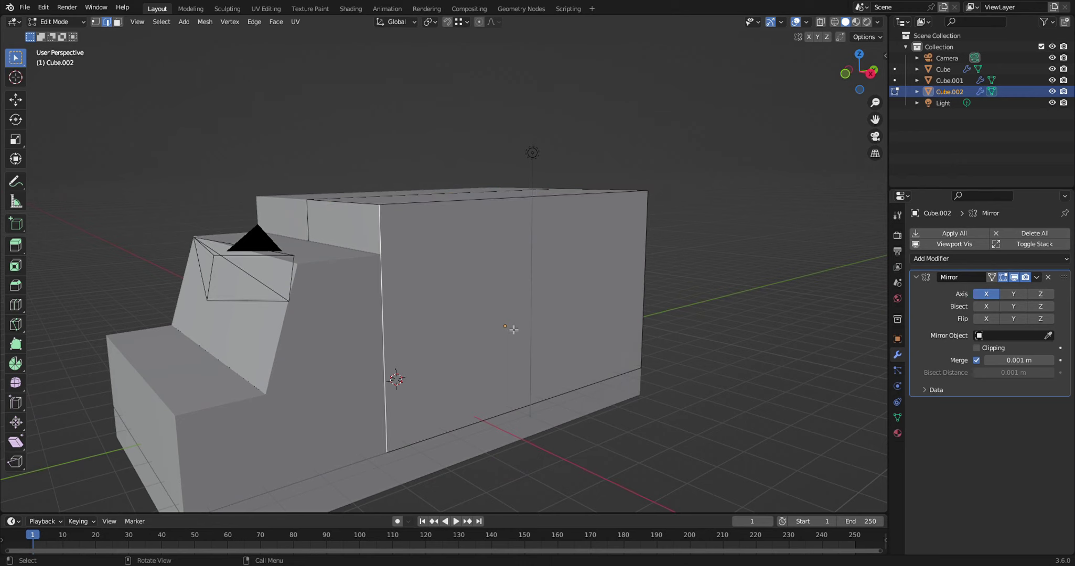
{"action": "left_click", "coordinate": [119, 22]}
{"action": "left_click", "coordinate": [376, 248]}
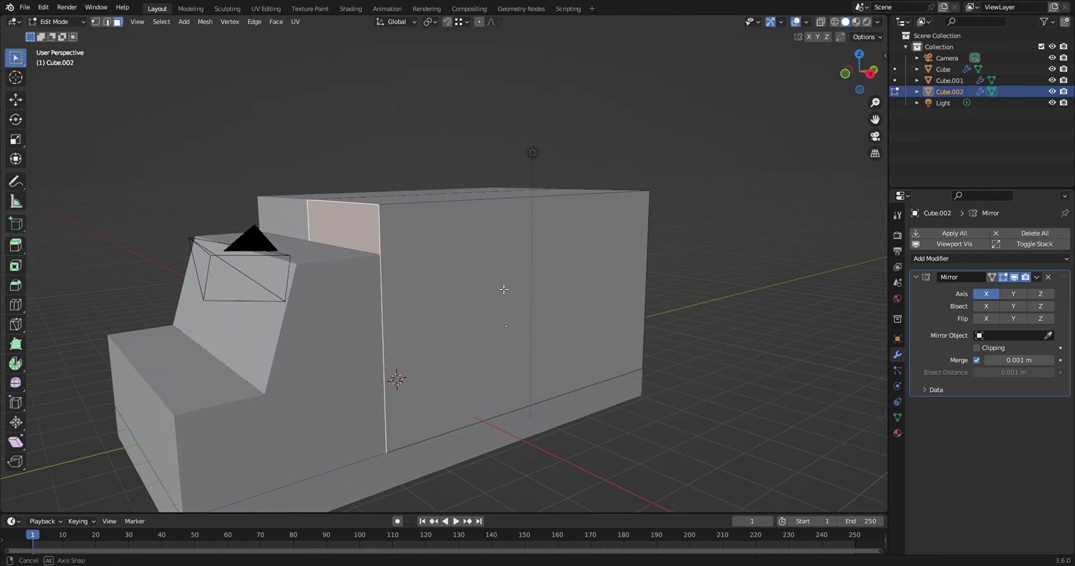
{"action": "middle_click_drag", "start_coordinate": [504, 290], "coordinate": [455, 284]}
{"action": "key", "text": "g"}
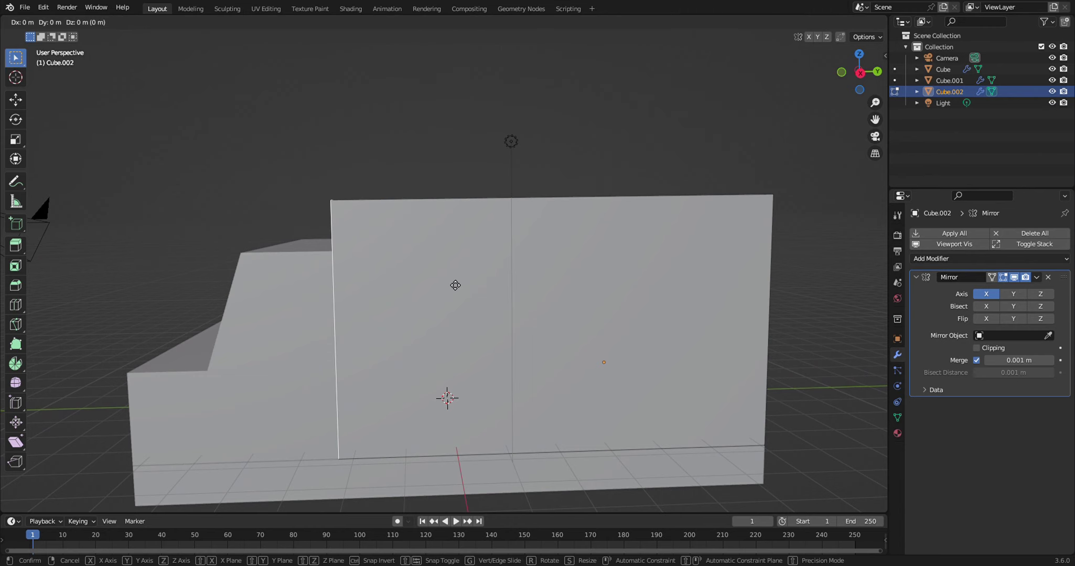
{"action": "key", "text": "y"}
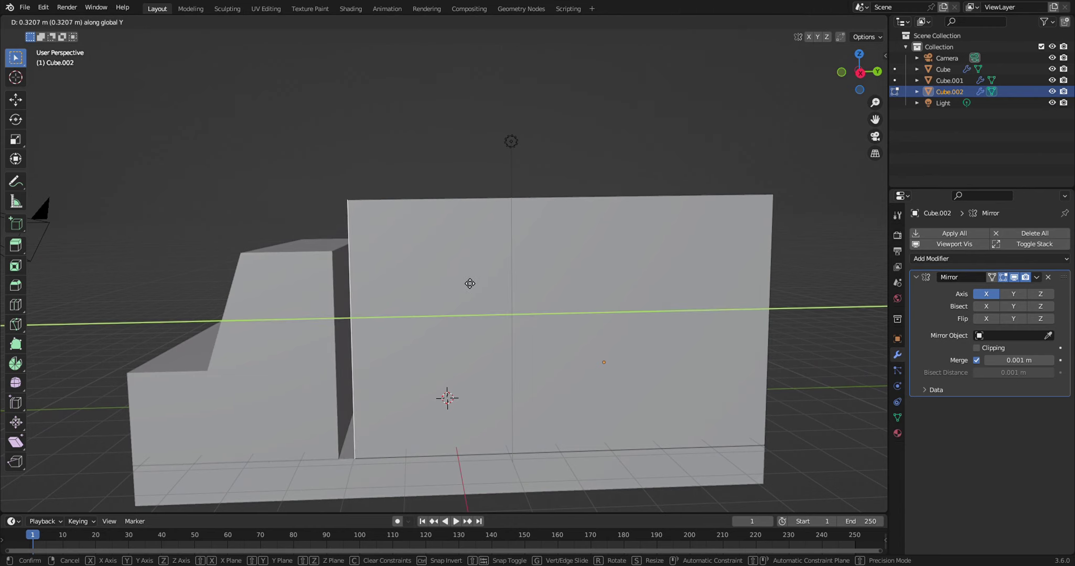
{"action": "left_click", "coordinate": [470, 284]}
{"action": "middle_click_drag", "start_coordinate": [427, 367], "coordinate": [443, 356]}
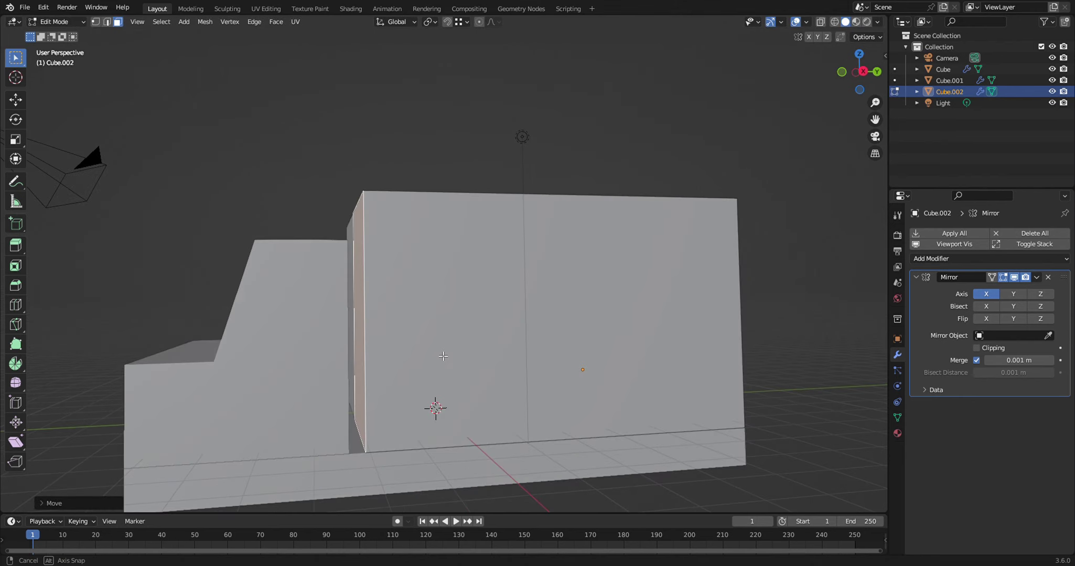
{"action": "key", "text": "Tab"}
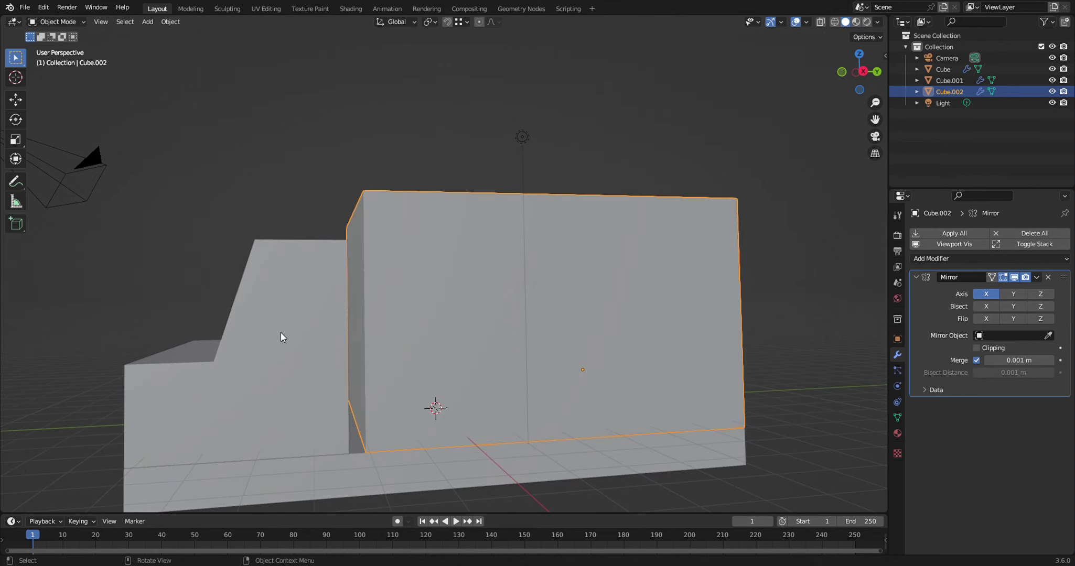
- Select the cab Cube.001's narrow rear faces using X-ray, then turn X-ray back off
{"action": "left_click", "coordinate": [279, 332]}
{"action": "middle_click_drag", "start_coordinate": [408, 394], "coordinate": [397, 397]}
{"action": "key", "text": "Tab"}
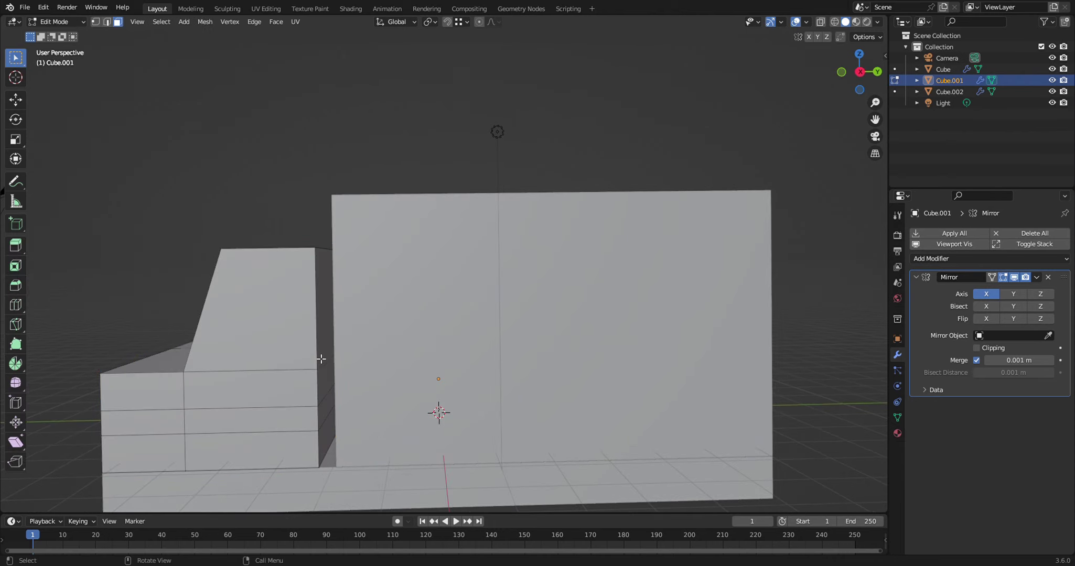
{"action": "left_click", "coordinate": [325, 352]}
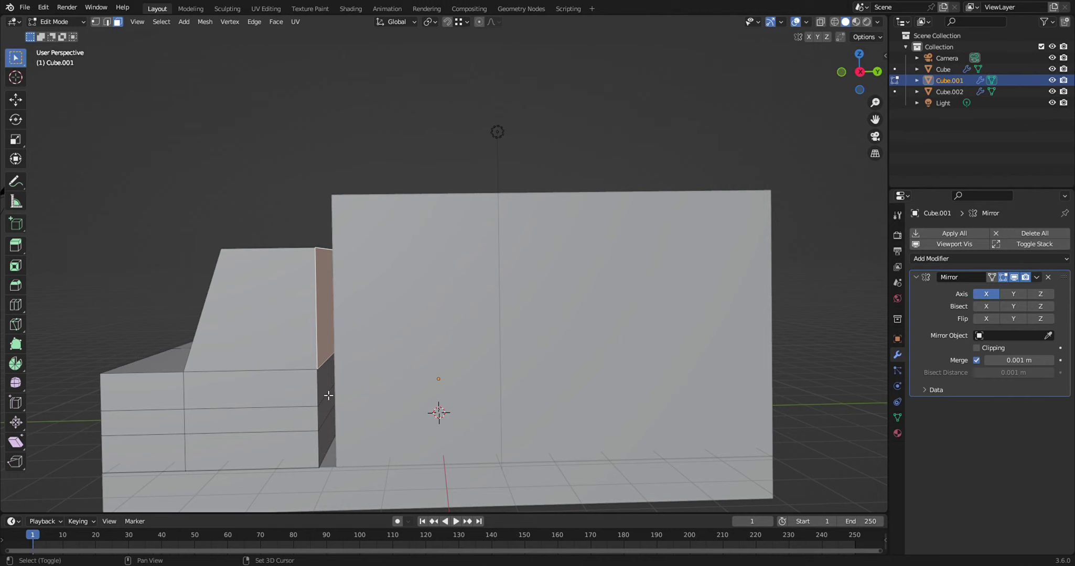
{"action": "key", "text": "alt+z"}
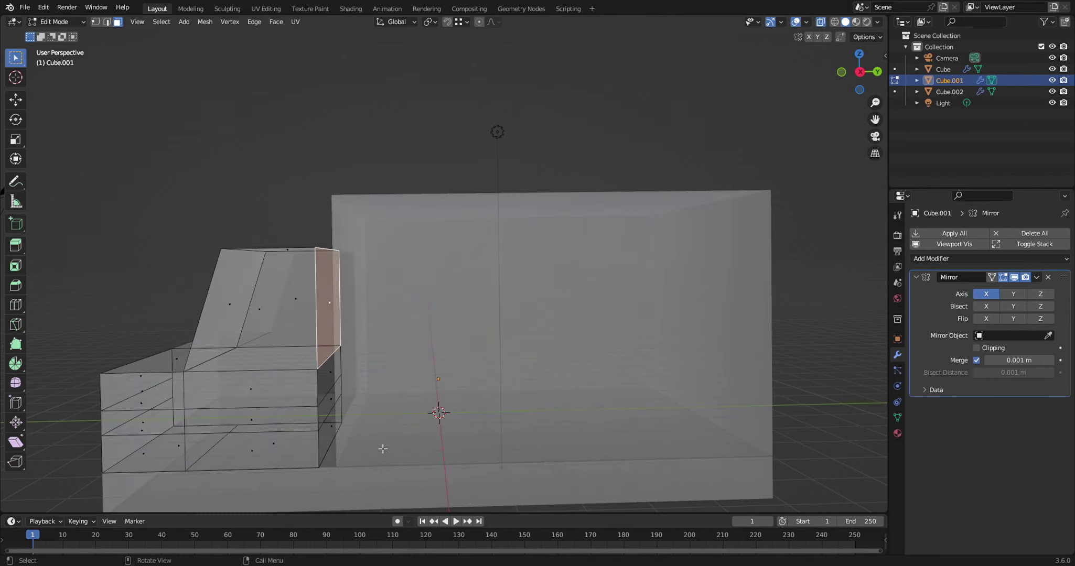
{"action": "mouse_move", "coordinate": [383, 449]}
{"action": "middle_mouse_down"}
{"action": "mouse_move", "coordinate": [412, 422]}
{"action": "mouse_move", "coordinate": [402, 433]}
{"action": "middle_mouse_up"}
{"action": "left_click_drag", "start_coordinate": [309, 215], "coordinate": [433, 481]}
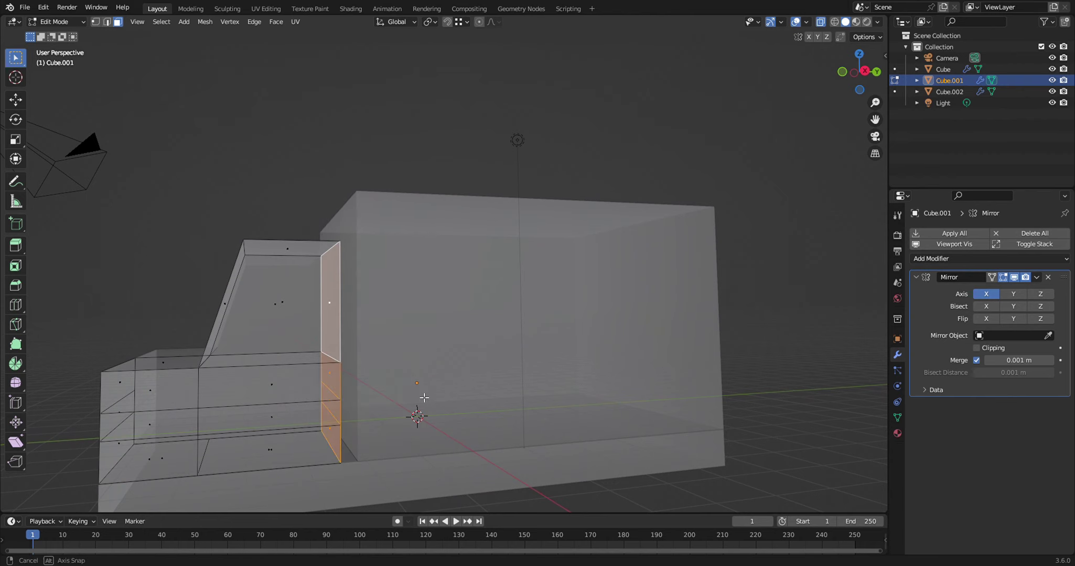
{"action": "middle_click_drag", "start_coordinate": [432, 482], "coordinate": [451, 474]}
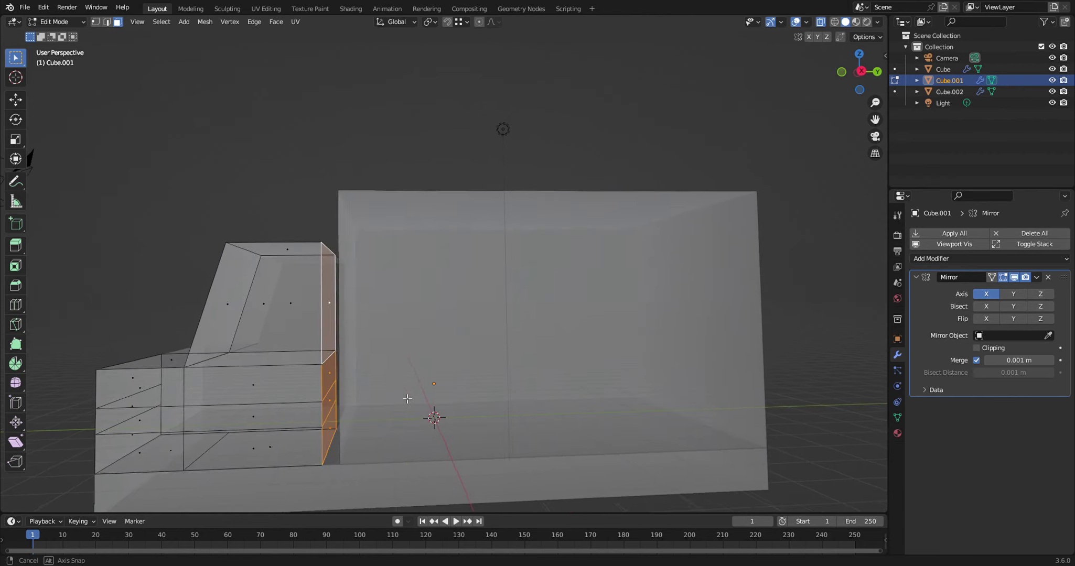
{"action": "left_click", "coordinate": [820, 21]}
- Slide the cab's rear faces along Y flush against the cargo box, then return to Object Mode
{"action": "key", "text": "g"}
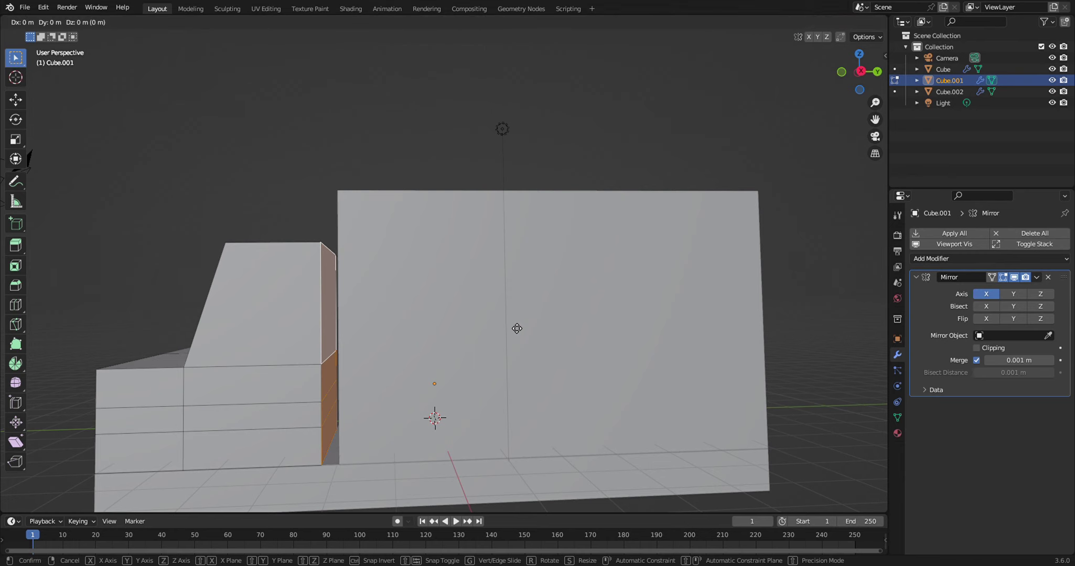
{"action": "key", "text": "y"}
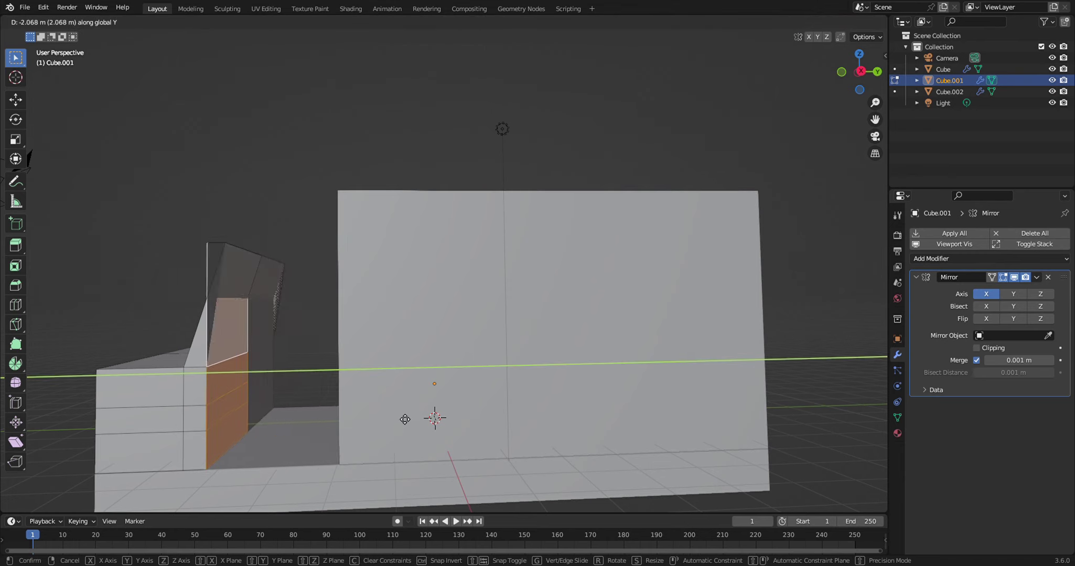
{"action": "left_click", "coordinate": [387, 421]}
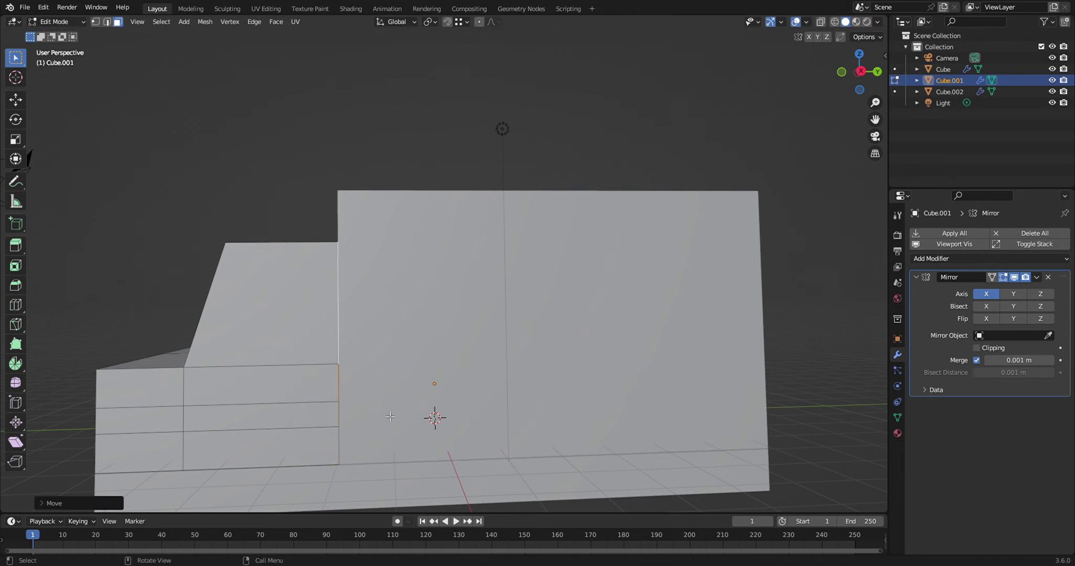
{"action": "scroll", "coordinate": [390, 416], "scroll_direction": "down", "scroll_amount": 2}
{"action": "key", "text": "alt+a"}
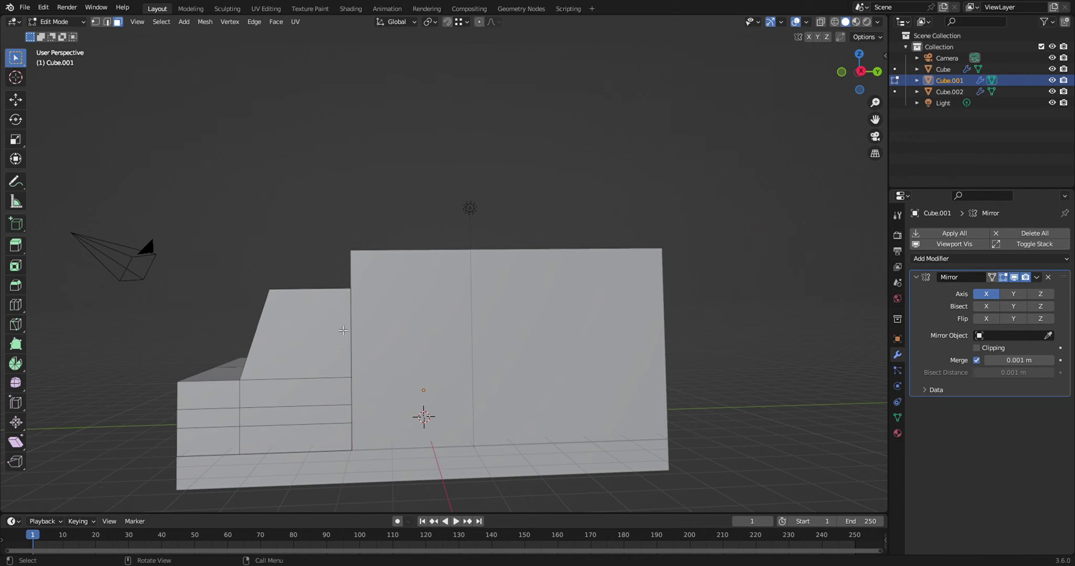
{"action": "middle_click_drag", "start_coordinate": [343, 330], "coordinate": [345, 339]}
{"action": "scroll", "coordinate": [381, 400], "scroll_direction": "up", "scroll_amount": 2}
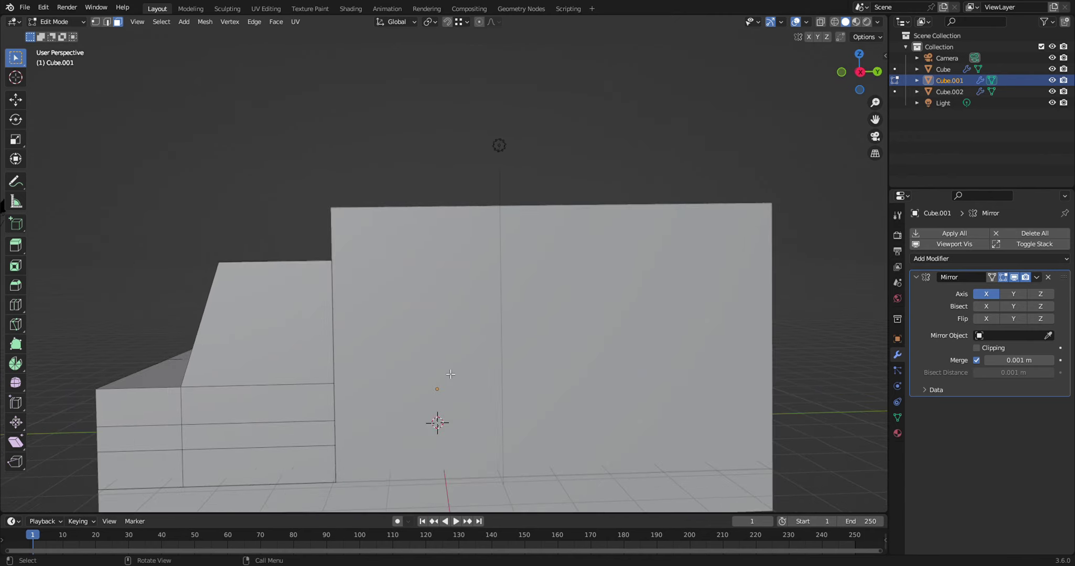
{"action": "key", "text": "Tab"}
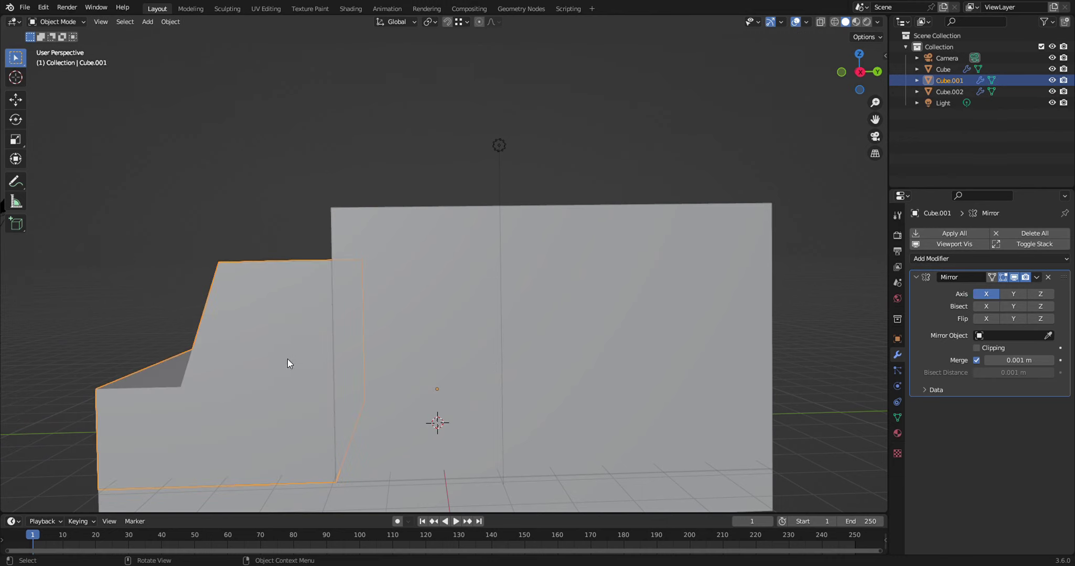
- Add two horizontal loop cuts across the front face of cargo box Cube.002
{"action": "left_click", "coordinate": [548, 363], "text": "shift"}
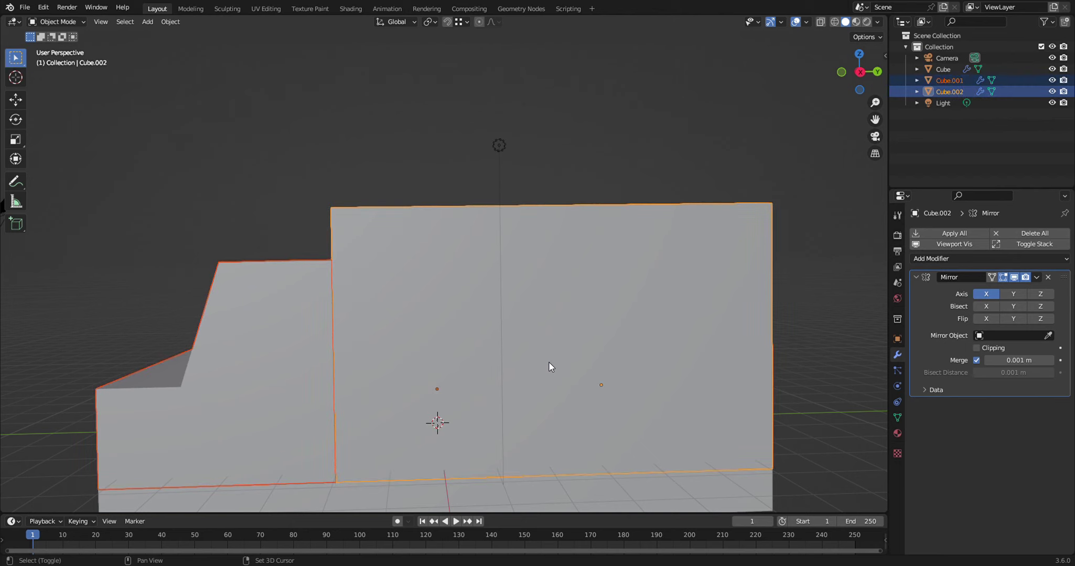
{"action": "key", "text": "Tab"}
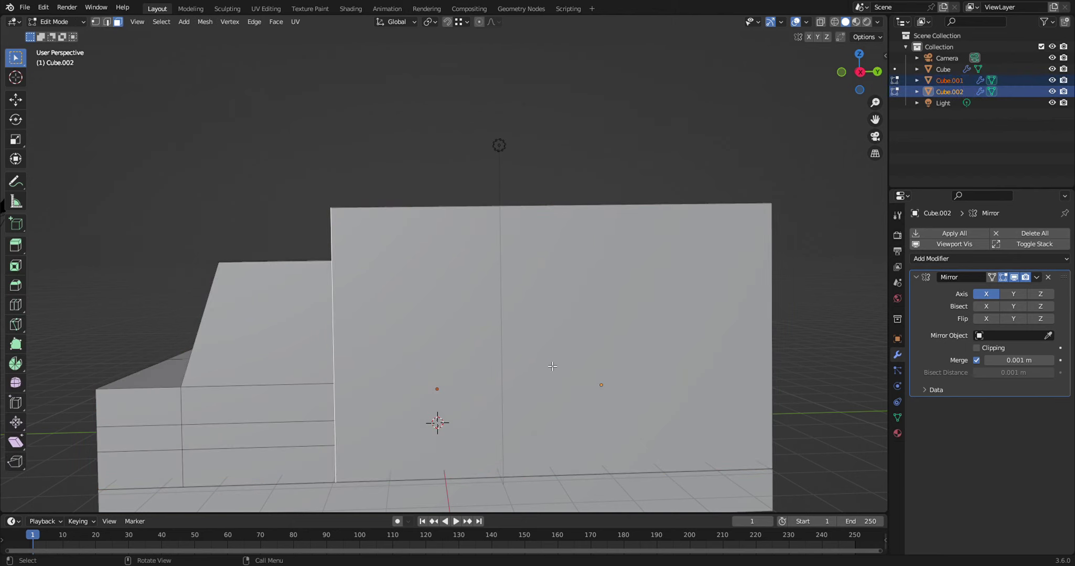
{"action": "left_click", "coordinate": [759, 367]}
{"action": "key", "text": "ctrl"}
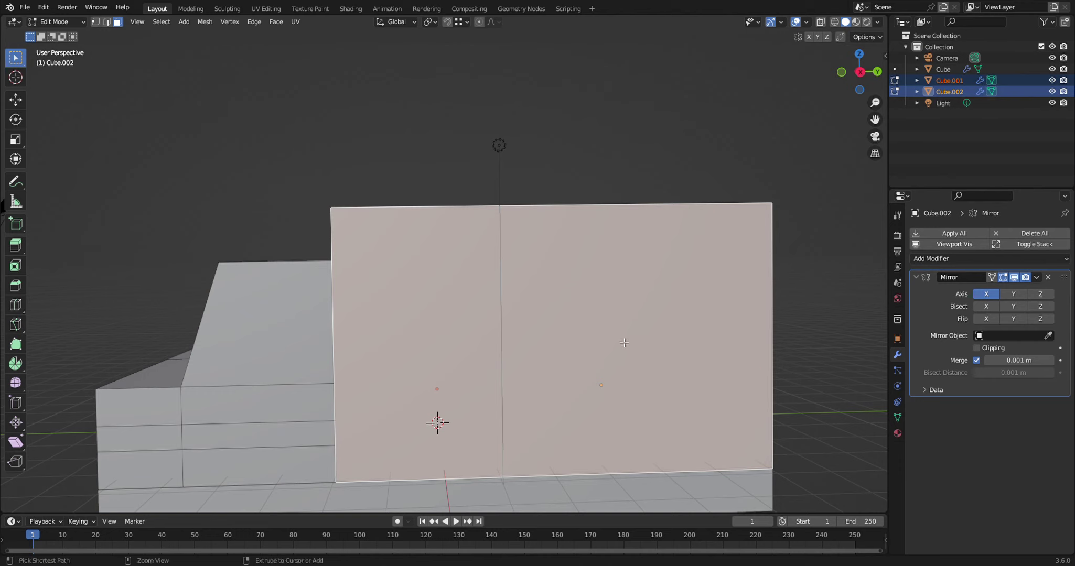
{"action": "key", "text": "ctrl+r"}
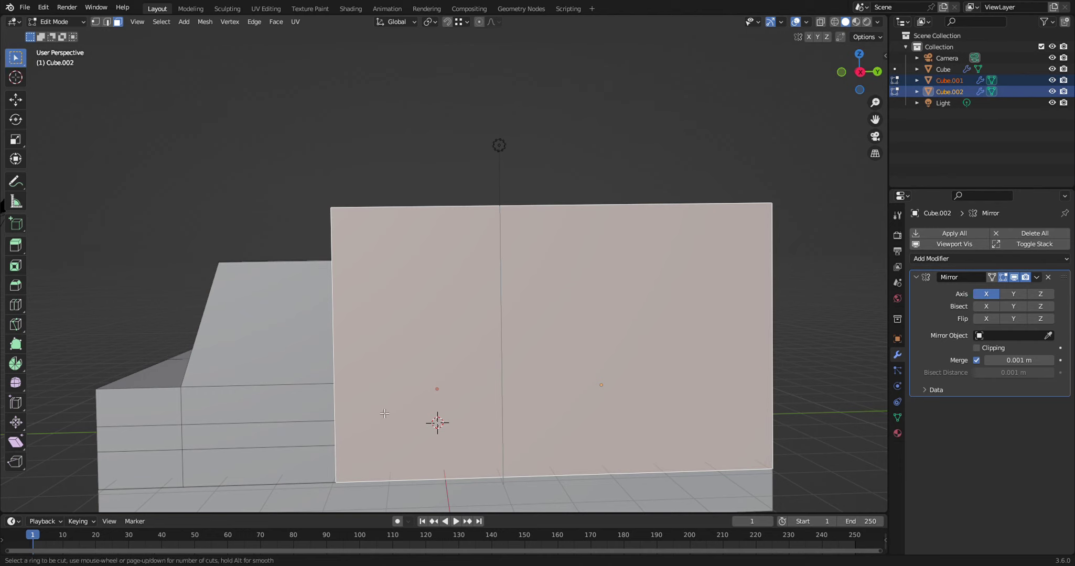
{"action": "scroll", "coordinate": [782, 379], "scroll_direction": "up", "scroll_amount": 1}
{"action": "left_click", "coordinate": [782, 380]}
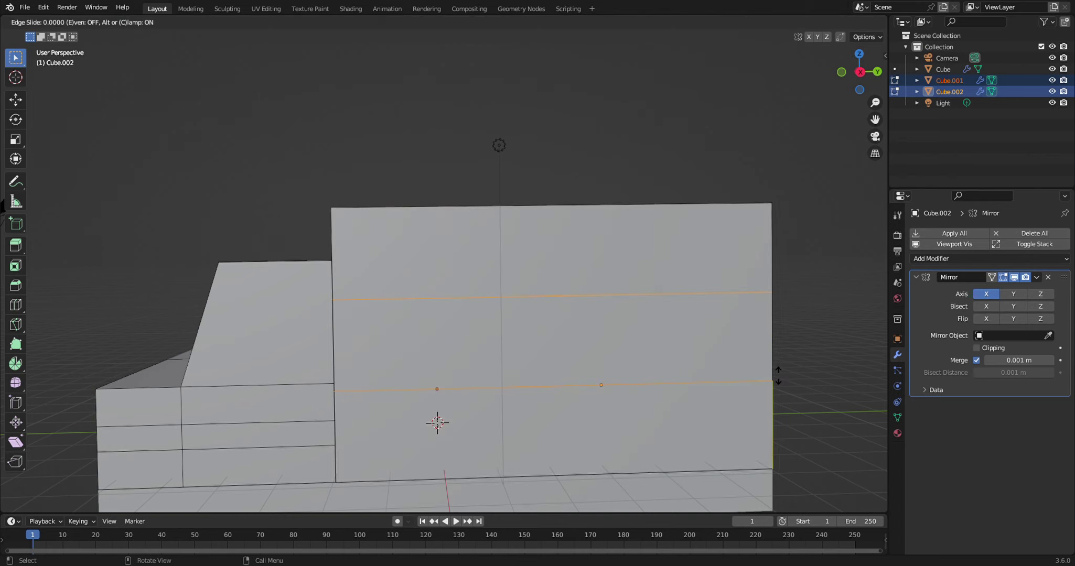
{"action": "right_click", "coordinate": [782, 380]}
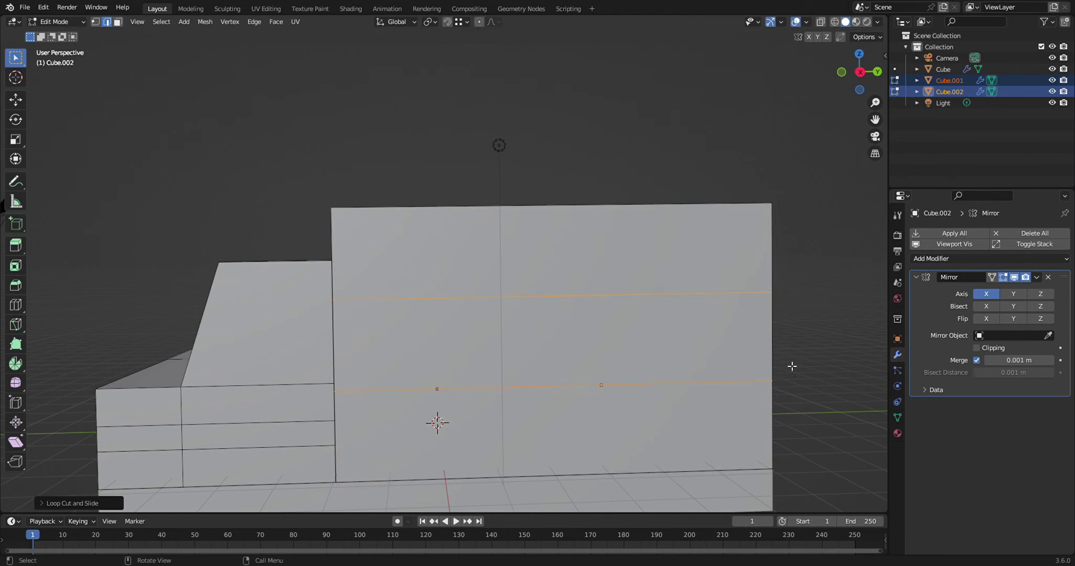
- Lower the two loops about 1.51 m and scale them along Z into a narrow bottom band
{"action": "key", "text": "g"}
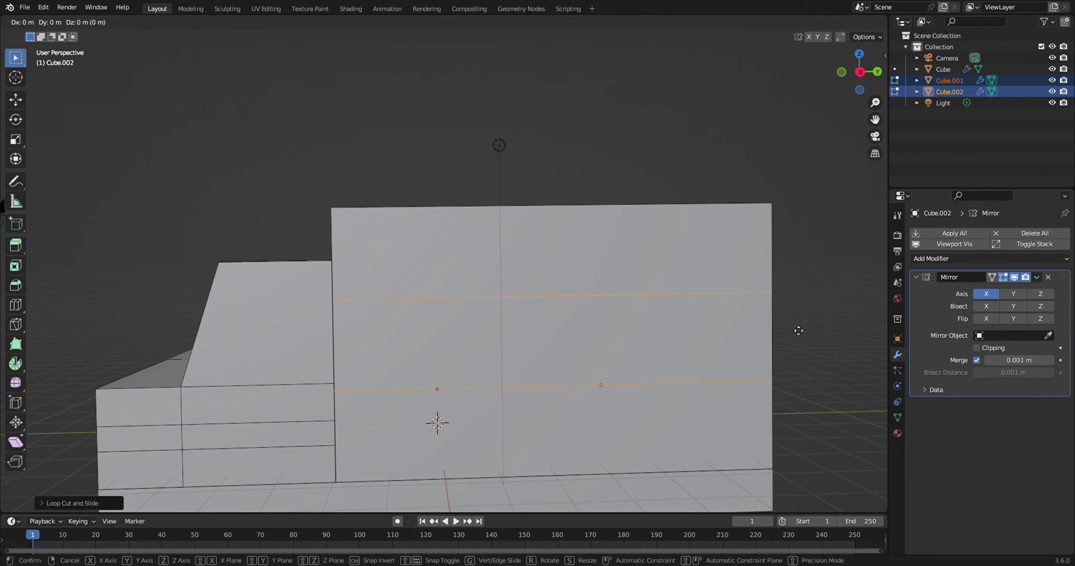
{"action": "key", "text": "z"}
{"action": "left_click", "coordinate": [782, 394]}
{"action": "key", "text": "s"}
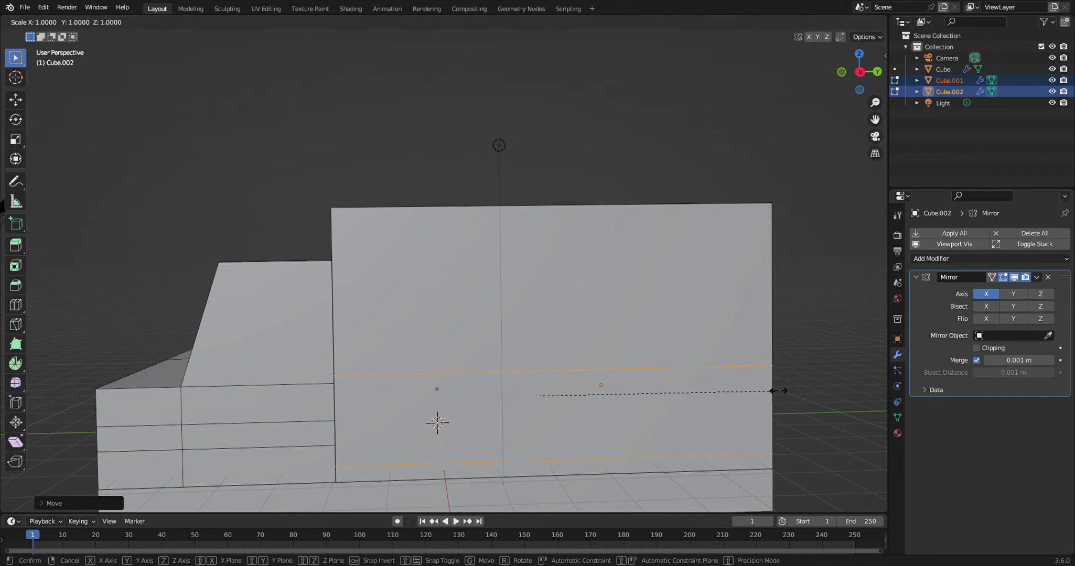
{"action": "key", "text": "z"}
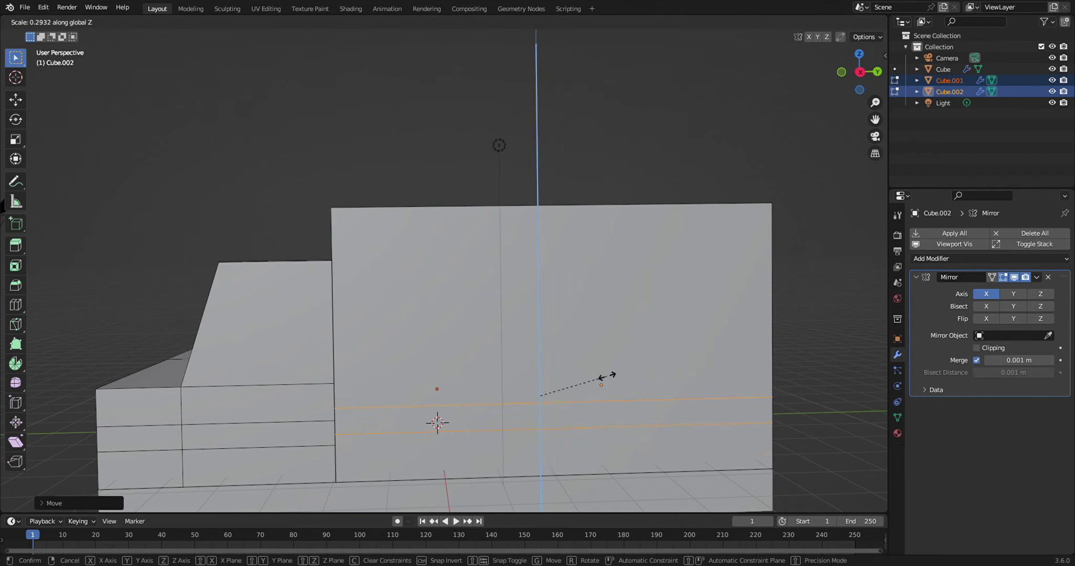
{"action": "left_click", "coordinate": [611, 377]}
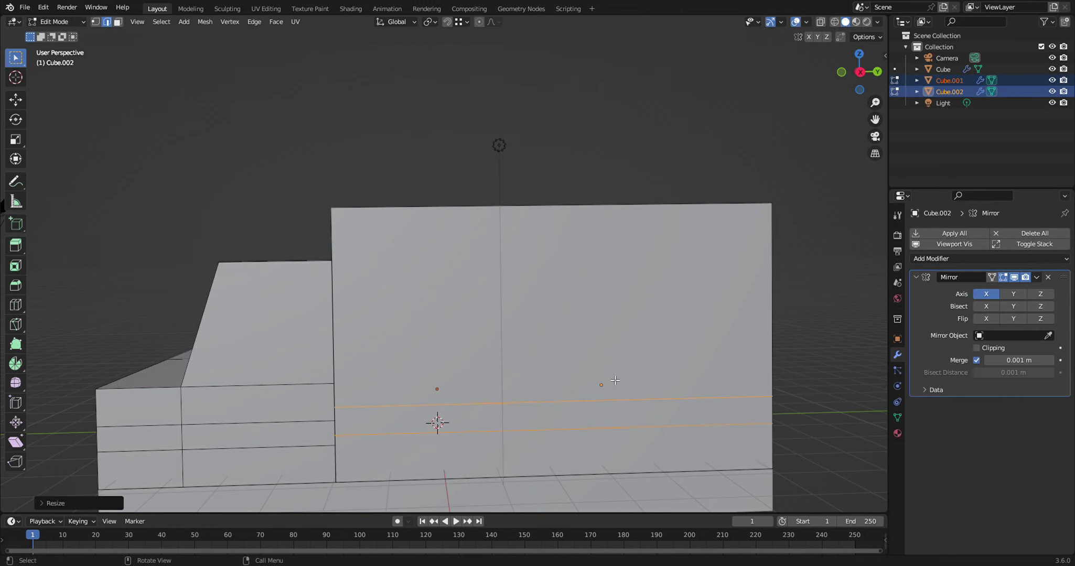
{"action": "key", "text": "g"}
{"action": "key", "text": "z"}
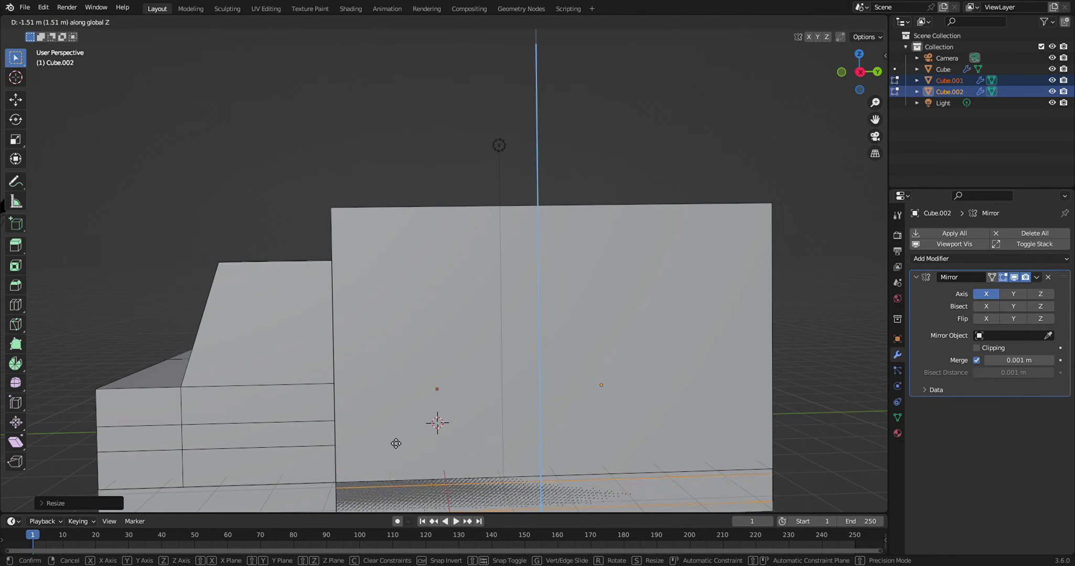
{"action": "left_click", "coordinate": [518, 428]}
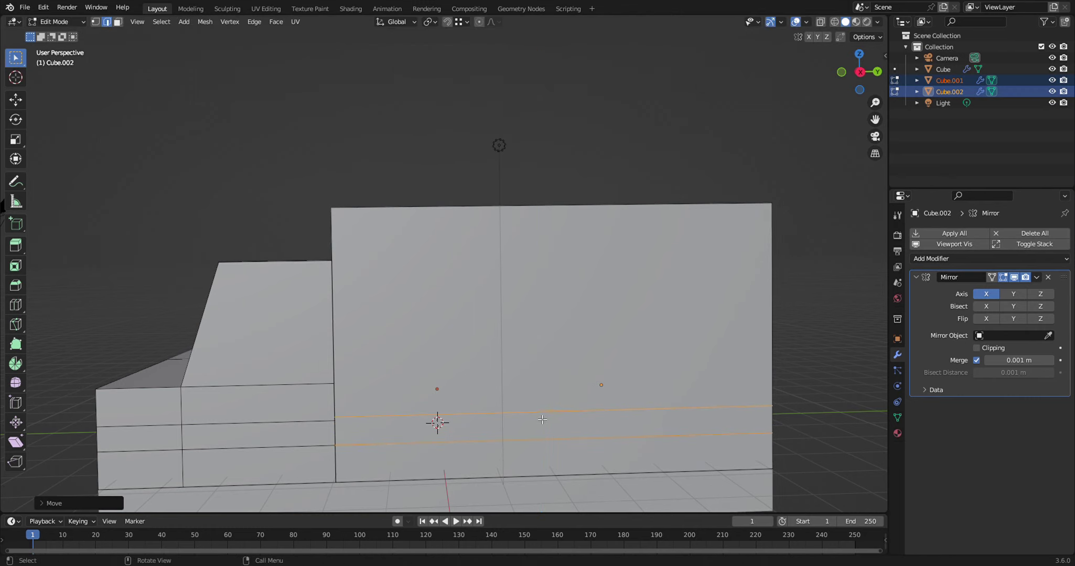
- Lower the box's upper band edge loops along Z to line up with the cab's panel line
{"action": "middle_click_drag", "start_coordinate": [561, 424], "coordinate": [546, 425]}
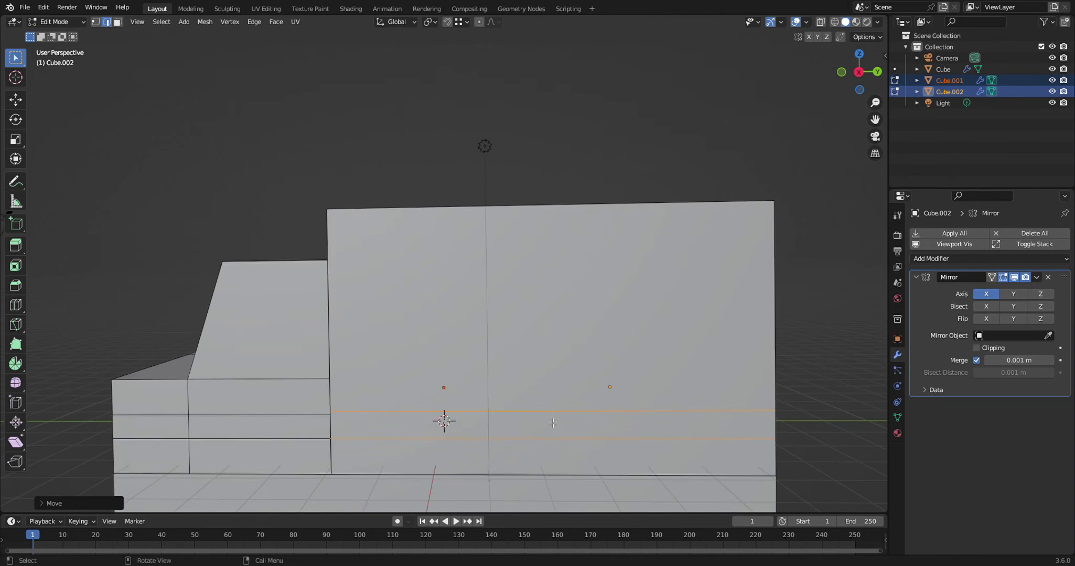
{"action": "left_click", "coordinate": [653, 412]}
{"action": "middle_click_drag", "start_coordinate": [749, 436], "coordinate": [833, 447]}
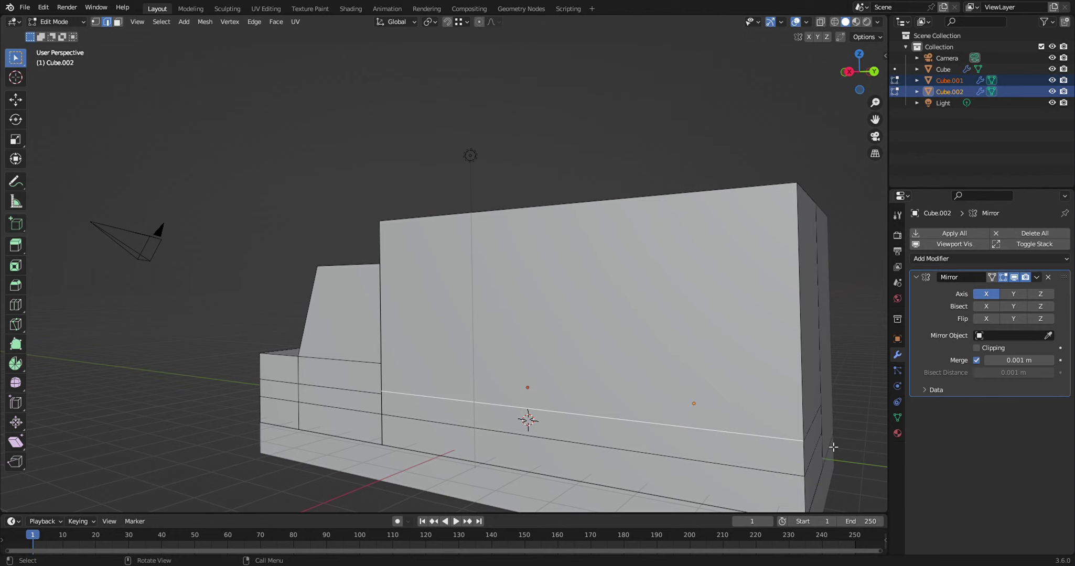
{"action": "left_click", "coordinate": [811, 434], "text": "alt+shift"}
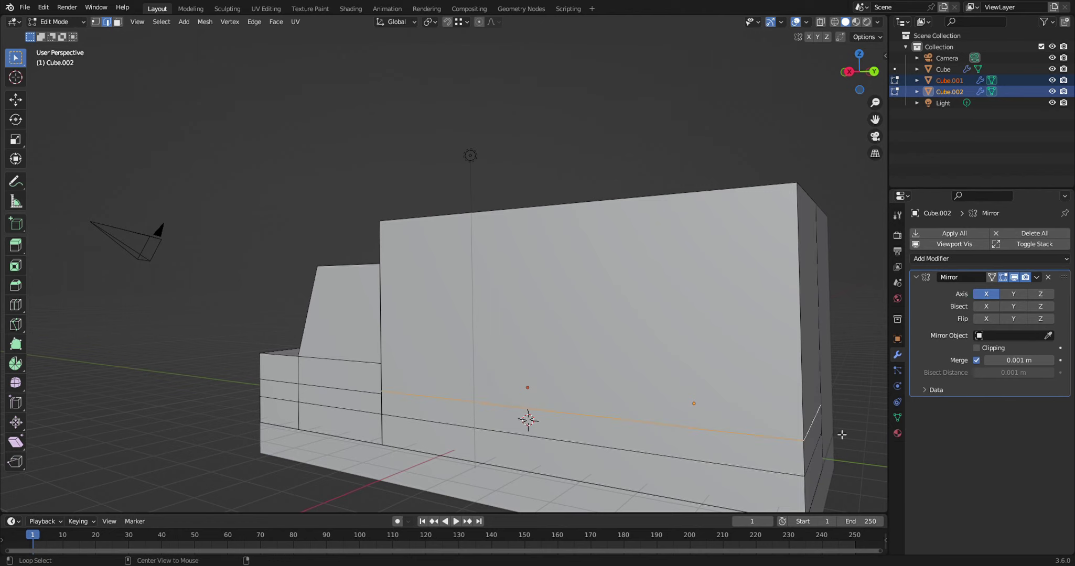
{"action": "middle_click_drag", "start_coordinate": [471, 412], "coordinate": [443, 437]}
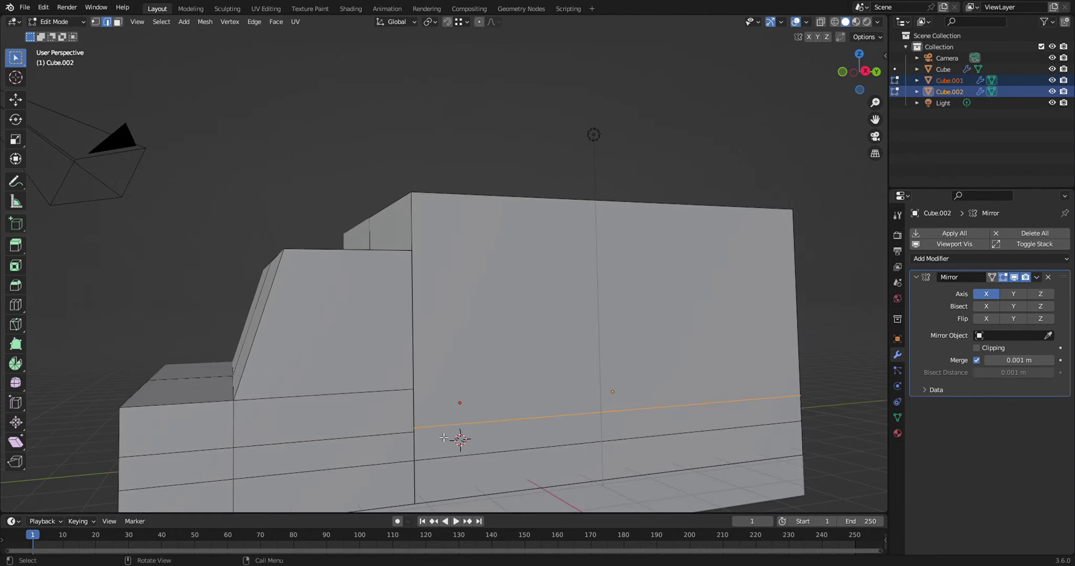
{"action": "middle_click_drag", "start_coordinate": [536, 414], "coordinate": [577, 399]}
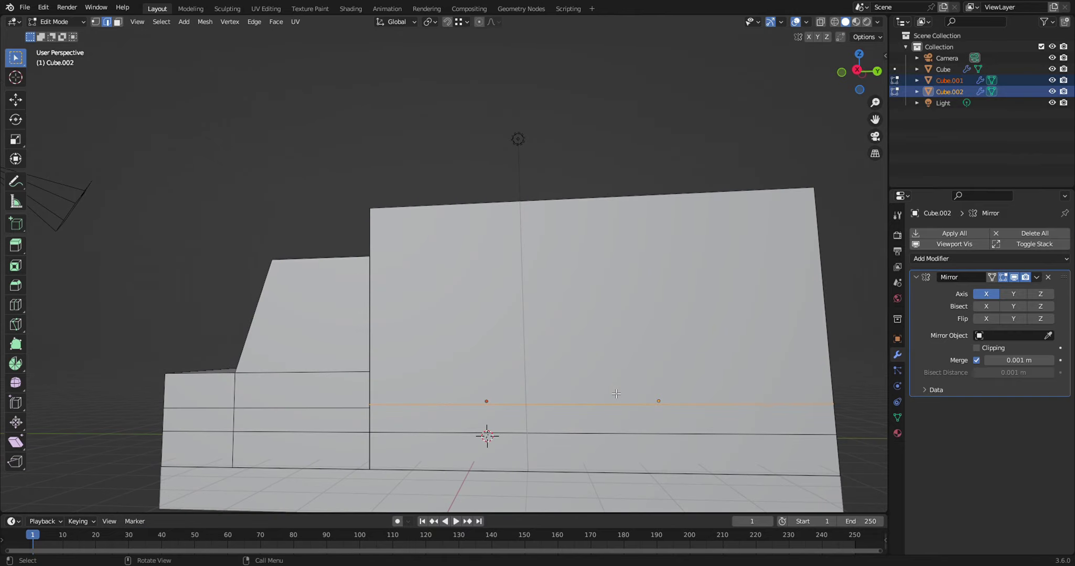
{"action": "key", "text": "g"}
{"action": "key", "text": "z"}
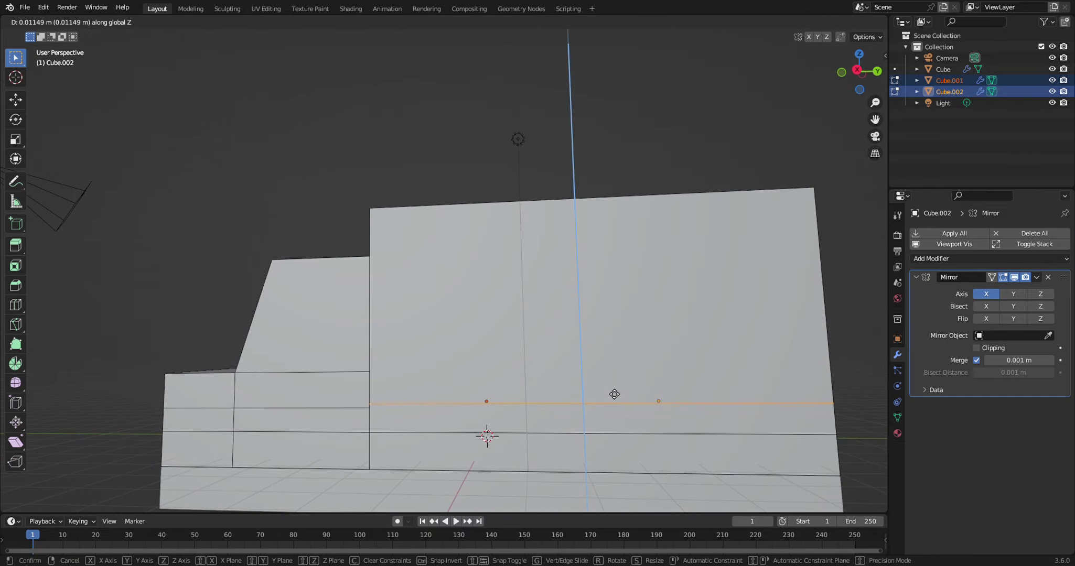
{"action": "left_click", "coordinate": [376, 418]}
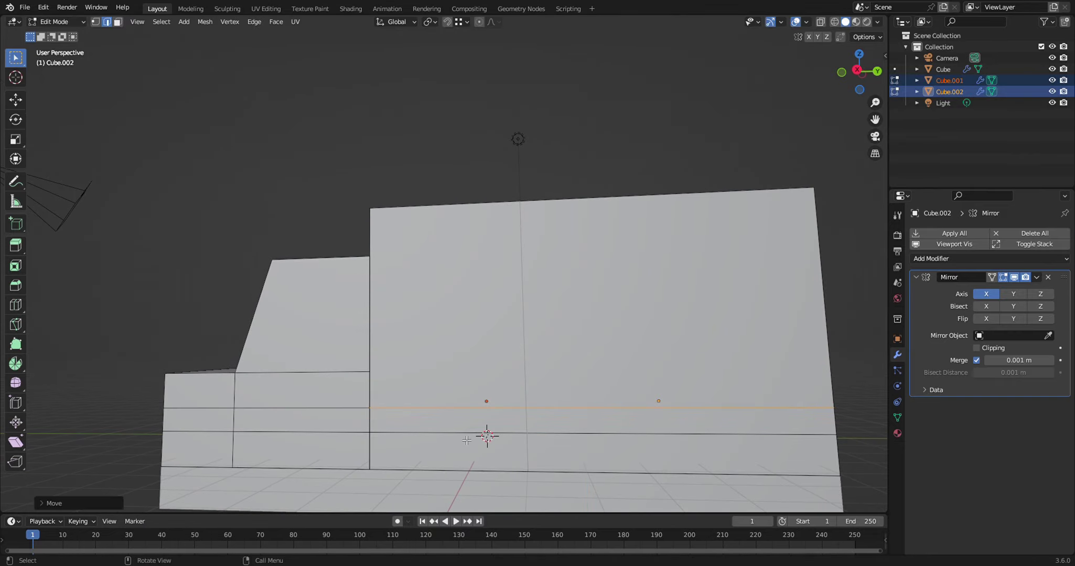
- Clear the selection and set up a two-cut loop cut higher on the cargo box
{"action": "mouse_move", "coordinate": [470, 419]}
{"action": "middle_mouse_down"}
{"action": "mouse_move", "coordinate": [506, 431]}
{"action": "mouse_move", "coordinate": [427, 420]}
{"action": "middle_mouse_up"}
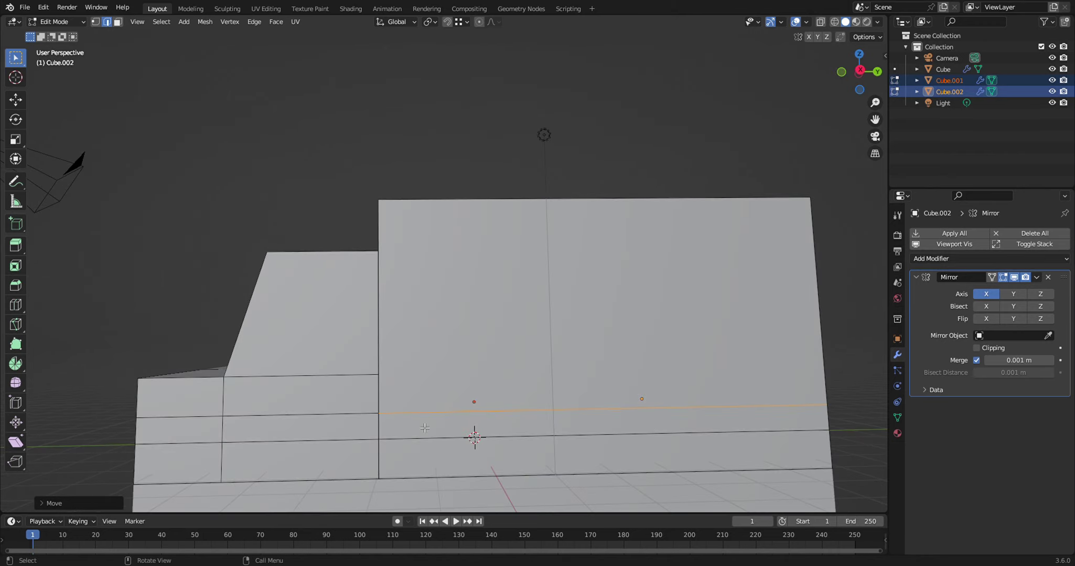
{"action": "middle_click_drag", "start_coordinate": [650, 414], "coordinate": [581, 399], "text": "shift"}
{"action": "left_click", "coordinate": [610, 343]}
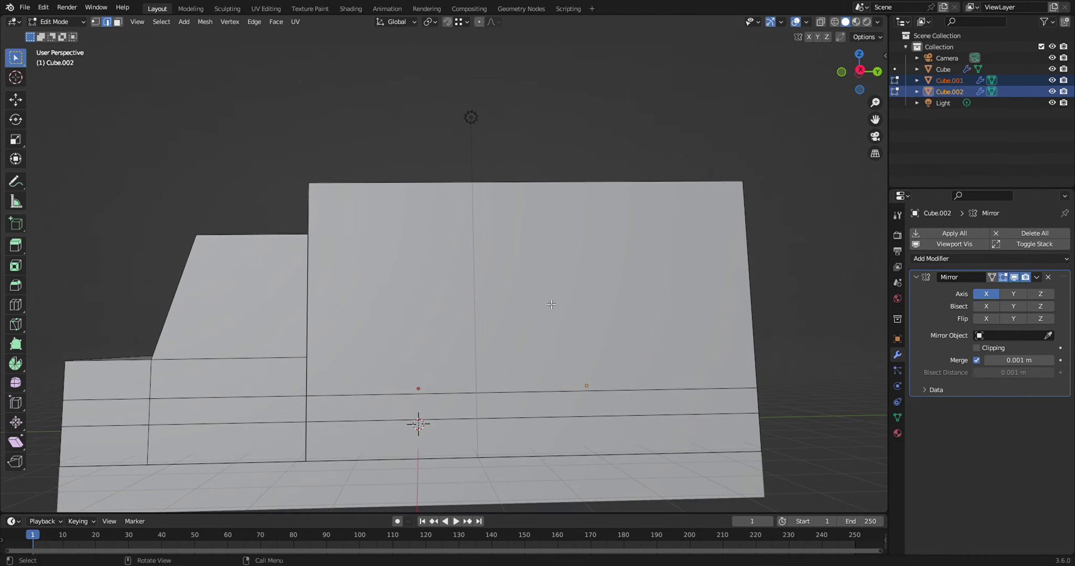
{"action": "key", "text": "ctrl+r"}
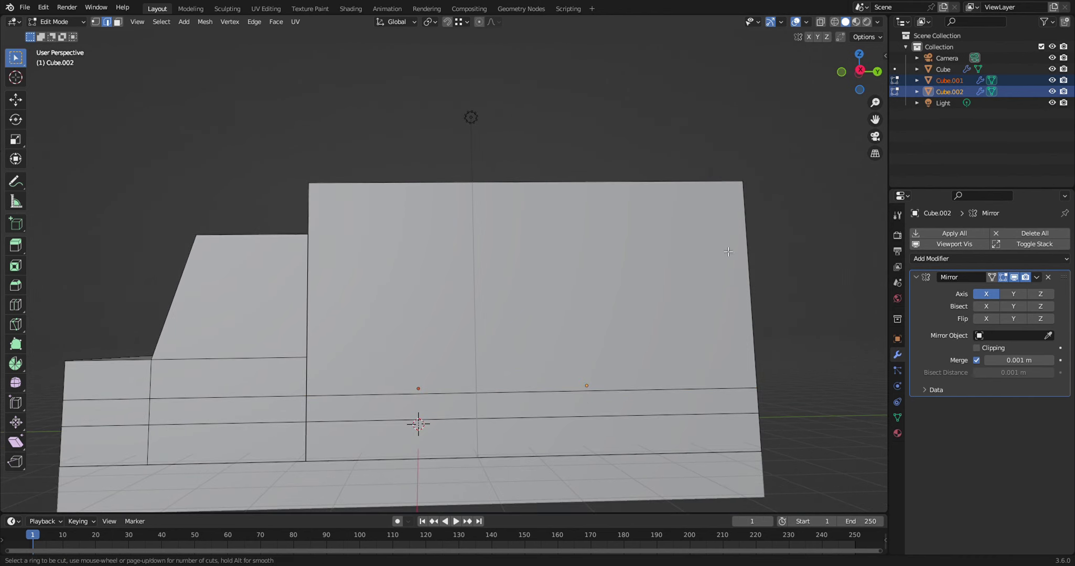
{"action": "scroll", "coordinate": [745, 249], "scroll_direction": "up", "scroll_amount": 1}
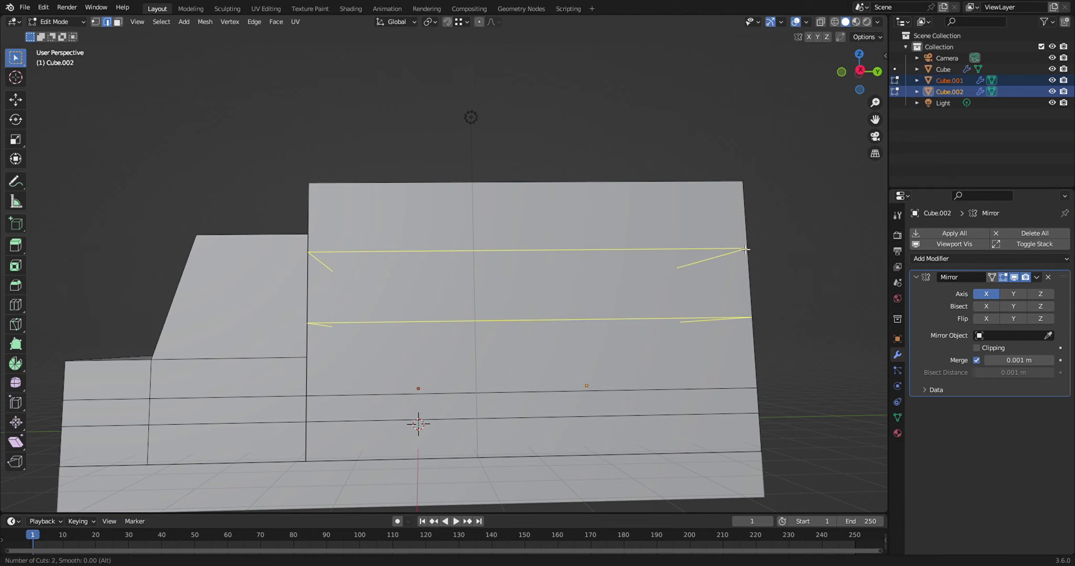
- Commit the two new loops unslid and raise them together along Z
{"action": "left_click", "coordinate": [745, 249]}
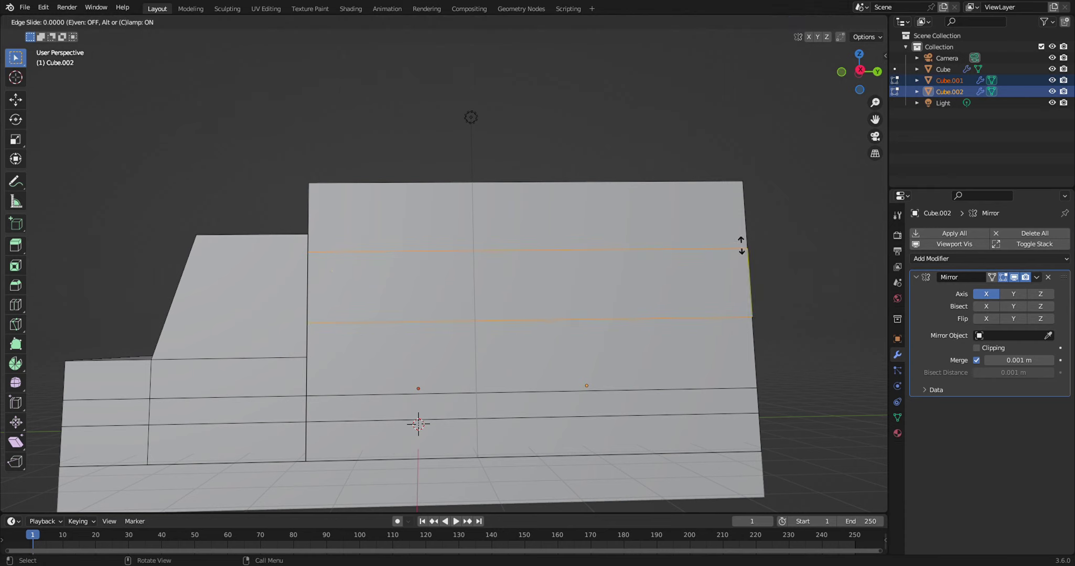
{"action": "right_click", "coordinate": [741, 245]}
{"action": "key", "text": "g"}
{"action": "key", "text": "z"}
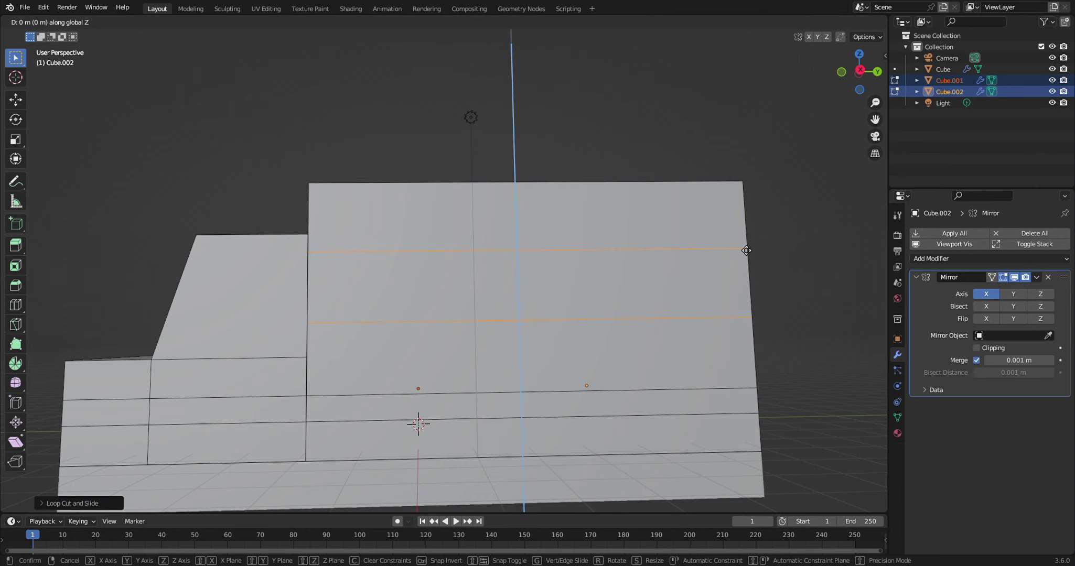
{"action": "left_click", "coordinate": [319, 366]}
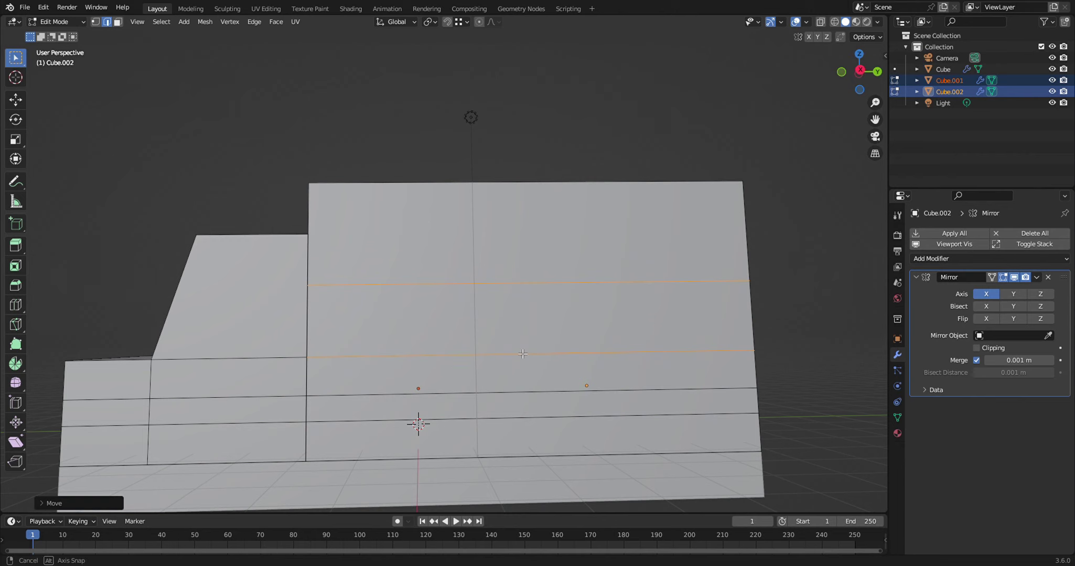
{"action": "middle_click_drag", "start_coordinate": [458, 366], "coordinate": [490, 353]}
- Lift the upper loop alone along Z near the box top, level with the cab roof
{"action": "left_click", "coordinate": [711, 285], "text": "alt"}
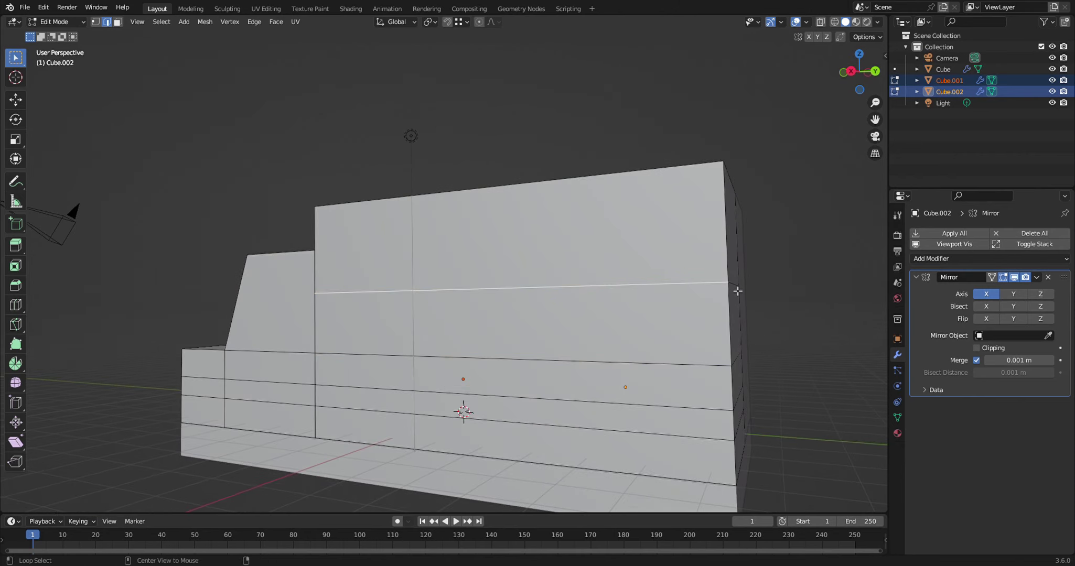
{"action": "middle_click_drag", "start_coordinate": [489, 362], "coordinate": [545, 356]}
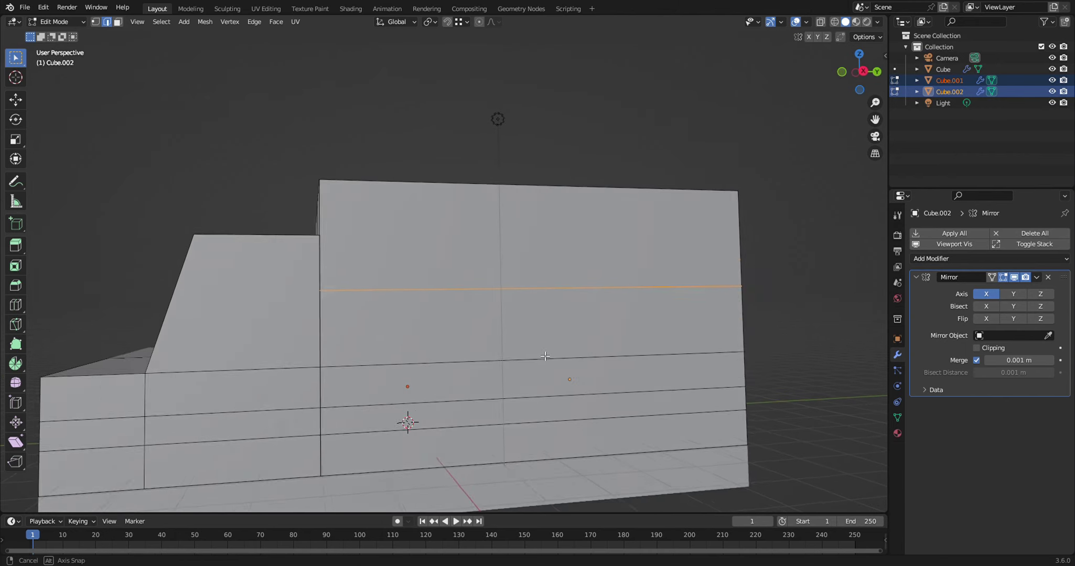
{"action": "key", "text": "g"}
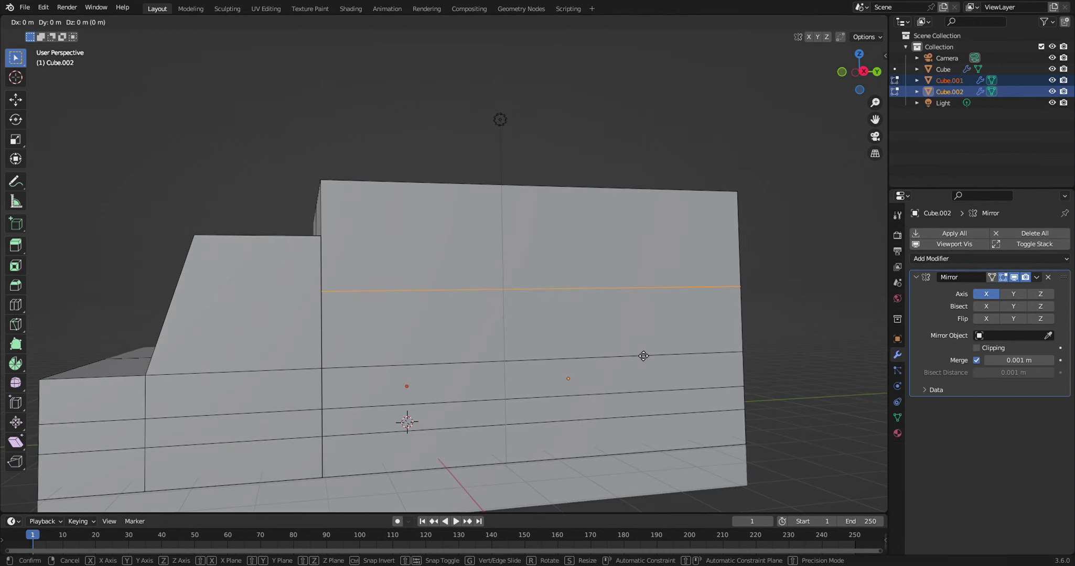
{"action": "key", "text": "z"}
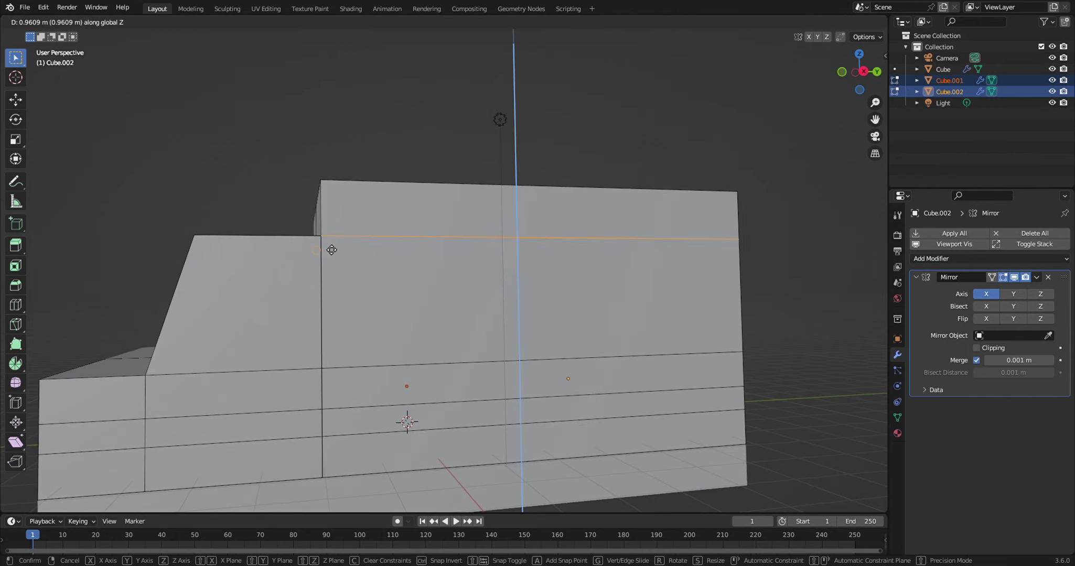
{"action": "left_click", "coordinate": [331, 246]}
{"action": "middle_click_drag", "start_coordinate": [331, 245], "coordinate": [401, 372]}
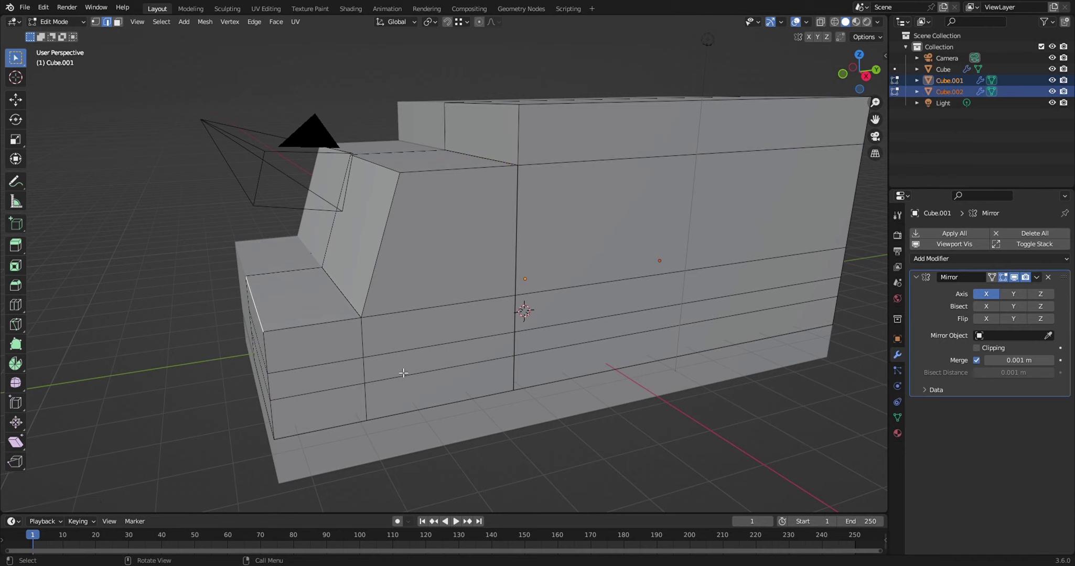
- Lower the cab's front hood vertices along Z
{"action": "scroll", "coordinate": [391, 357], "scroll_direction": "up", "scroll_amount": 2}
{"action": "key", "text": "g"}
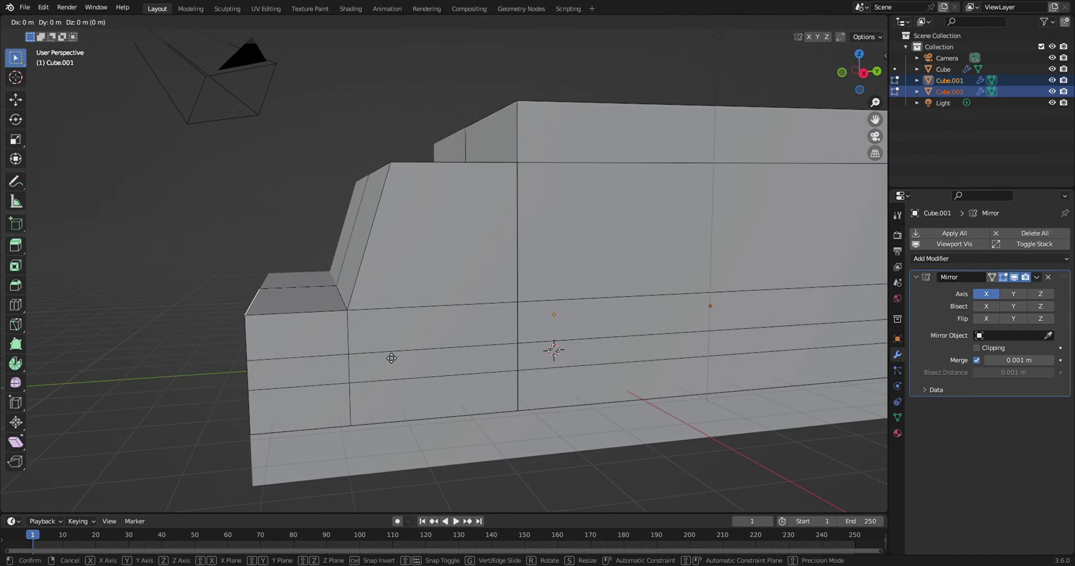
{"action": "key", "text": "z"}
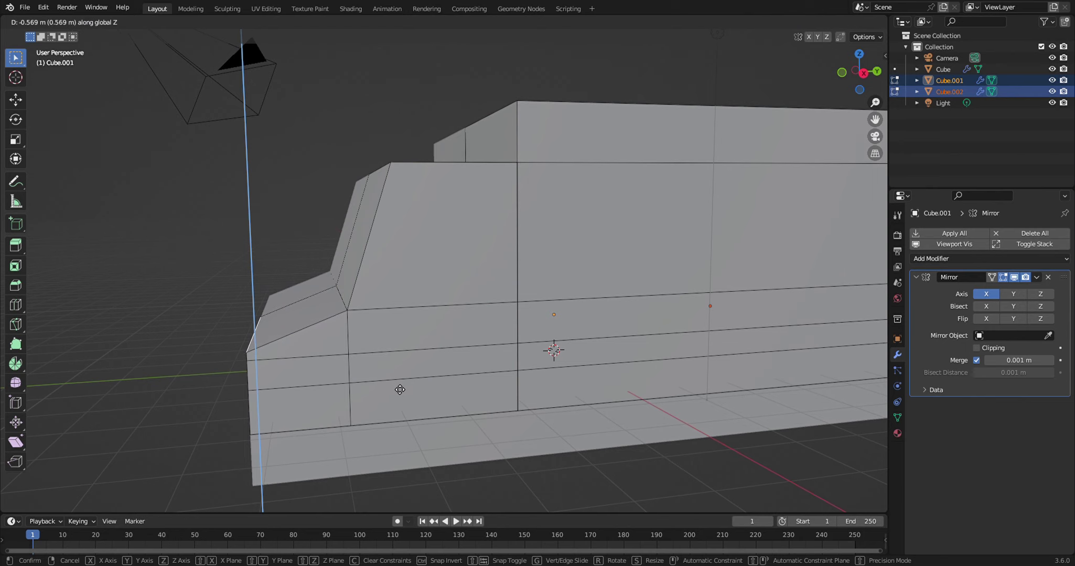
{"action": "left_click", "coordinate": [398, 389]}
{"action": "mouse_move", "coordinate": [397, 382]}
{"action": "middle_mouse_down"}
{"action": "mouse_move", "coordinate": [437, 363]}
{"action": "mouse_move", "coordinate": [396, 371]}
{"action": "middle_mouse_up"}
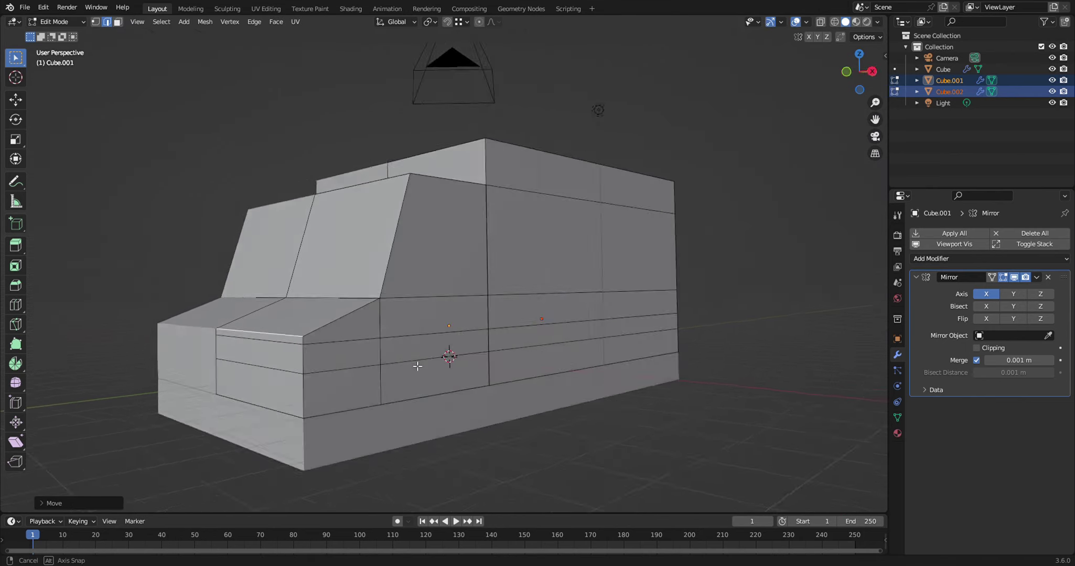
- Bevel the front hood edge, then round the roof's top-front edge with a 5-segment bevel
{"action": "key", "text": "ctrl+b"}
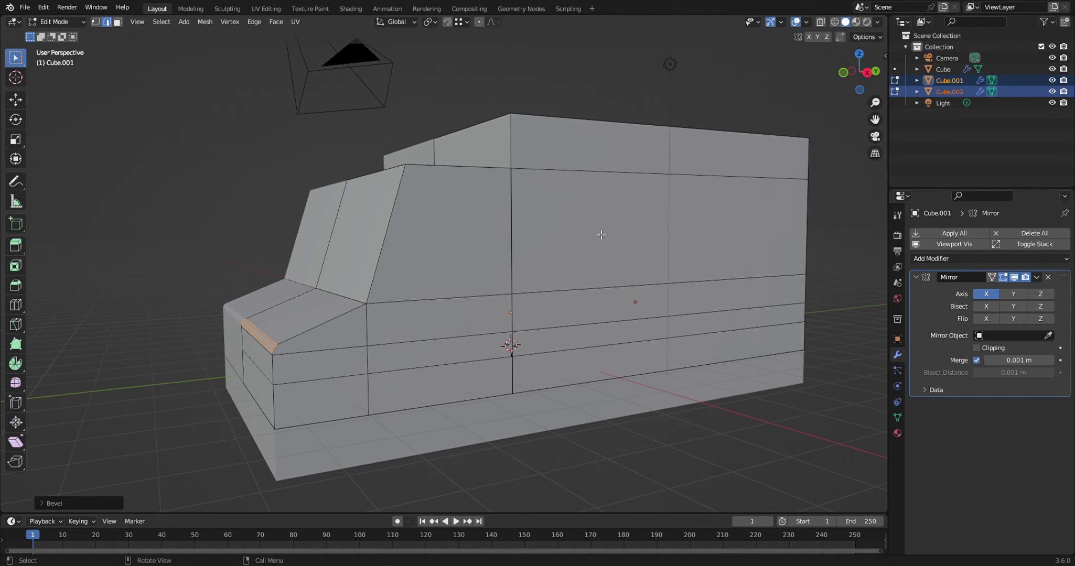
{"action": "key", "text": "alt+a"}
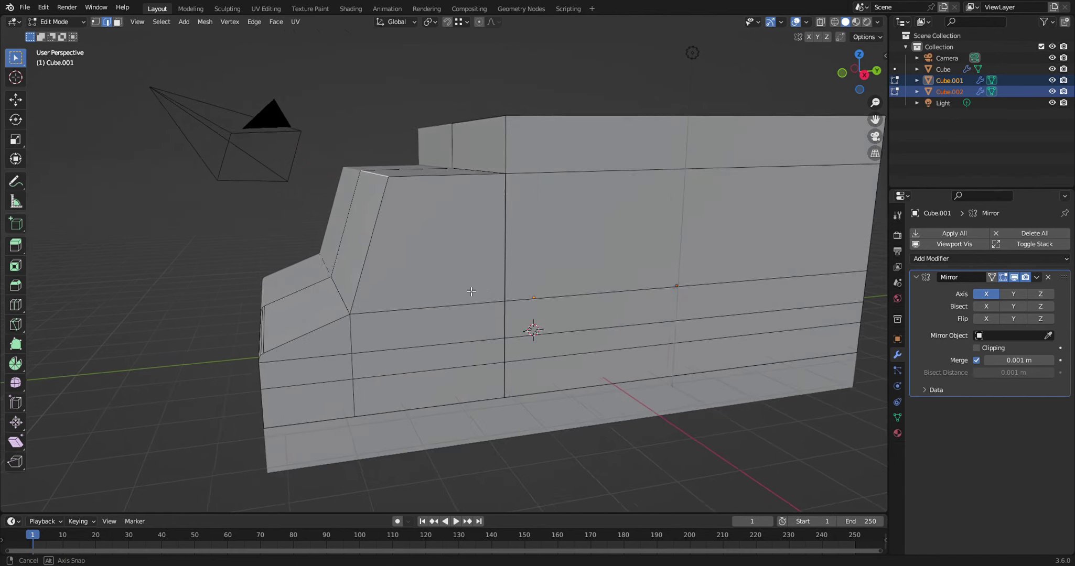
{"action": "middle_click_drag", "start_coordinate": [487, 280], "coordinate": [472, 293]}
{"action": "key", "text": "ctrl+b"}
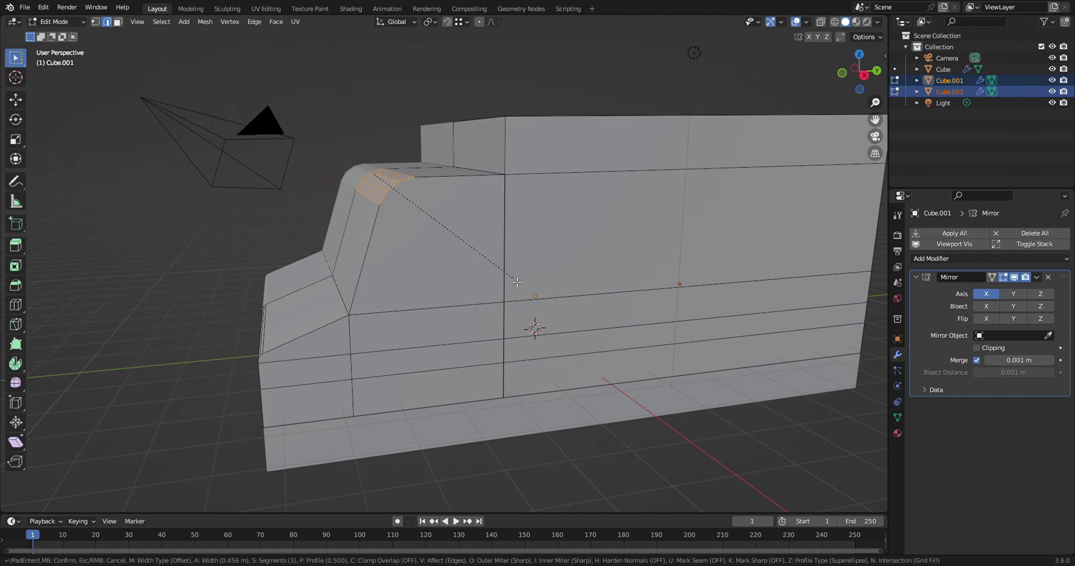
{"action": "left_click", "coordinate": [517, 282]}
- Split the side band with a centred loop cut and select both resulting panel faces
{"action": "middle_click_drag", "start_coordinate": [516, 293], "coordinate": [653, 302]}
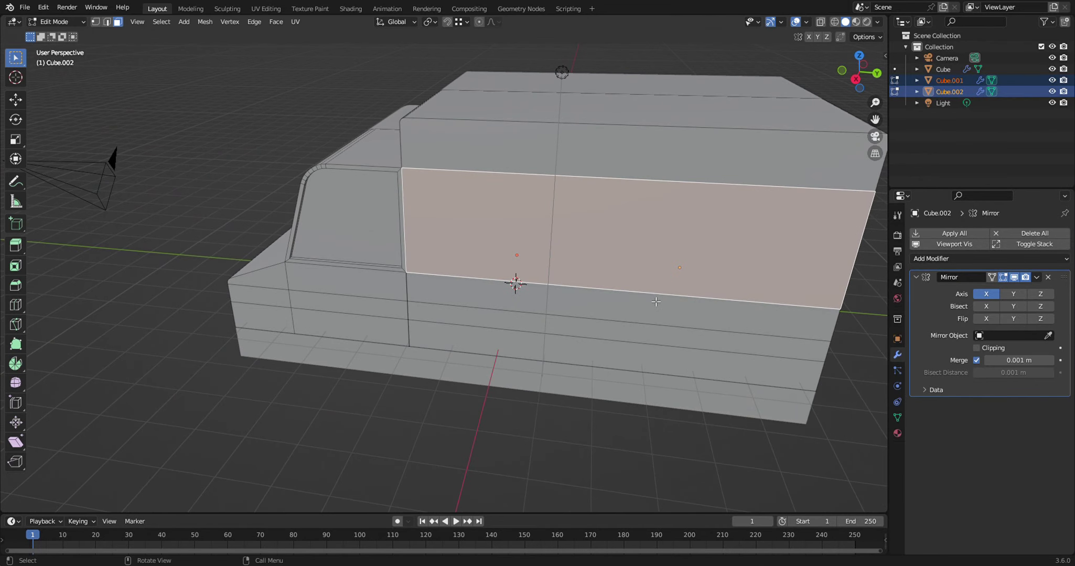
{"action": "key", "text": "ctrl+r"}
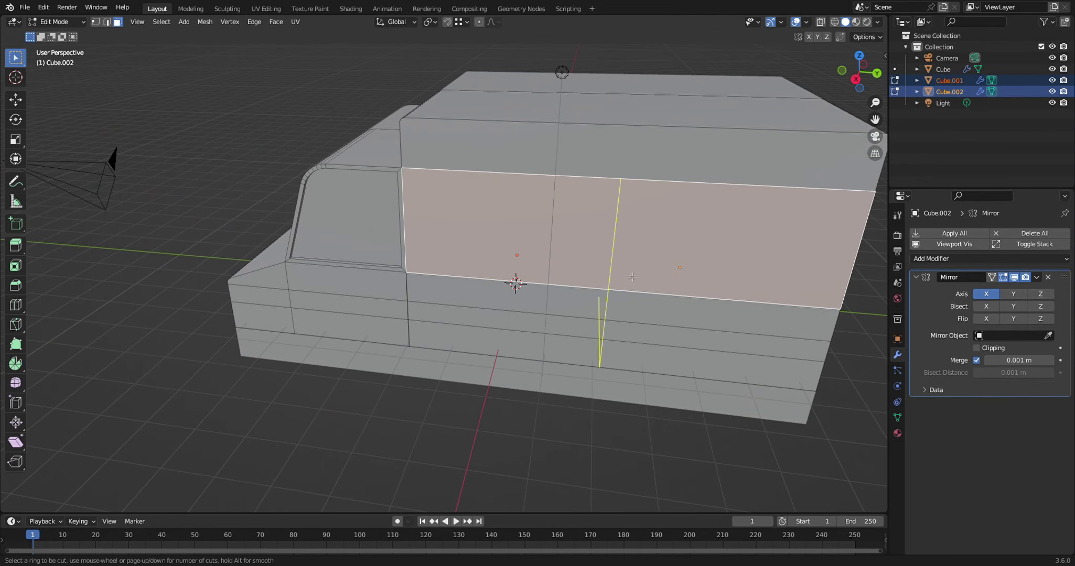
{"action": "left_click", "coordinate": [627, 292]}
{"action": "left_click", "coordinate": [623, 290]}
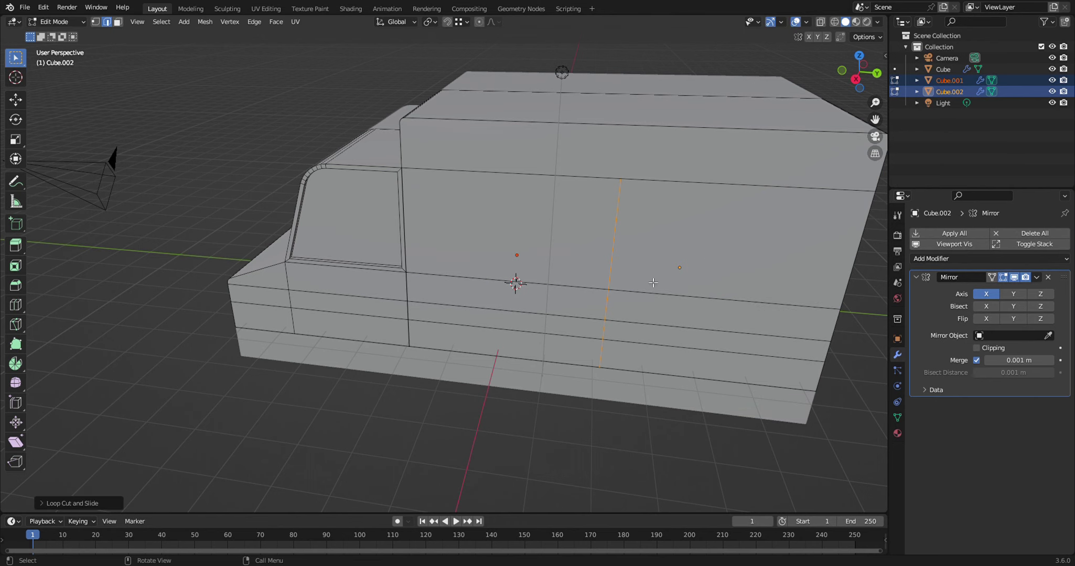
{"action": "middle_click_drag", "start_coordinate": [707, 255], "coordinate": [564, 219]}
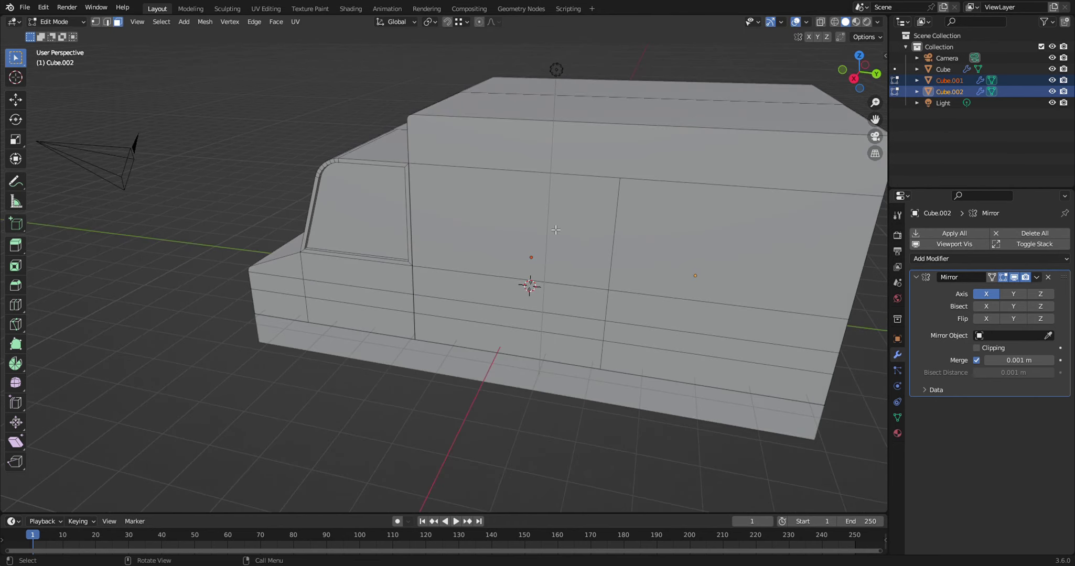
{"action": "left_click", "coordinate": [532, 234]}
{"action": "left_click", "coordinate": [790, 229], "text": "shift"}
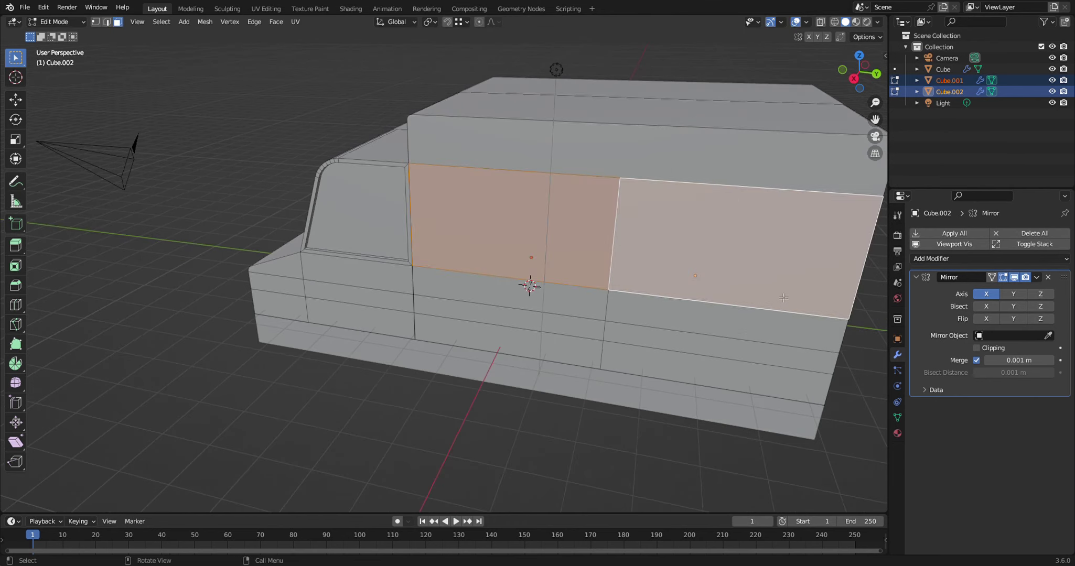
{"action": "middle_click_drag", "start_coordinate": [783, 299], "coordinate": [728, 299]}
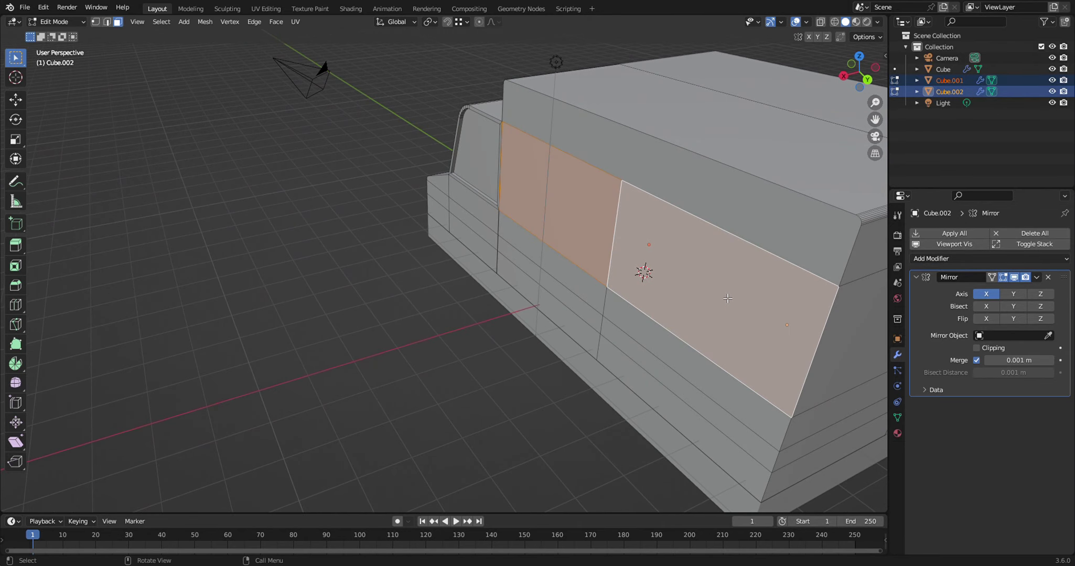
- Inset the two panels 0.1013 m and extrude them 0.1015 m inward as window recesses
{"action": "key", "text": "i"}
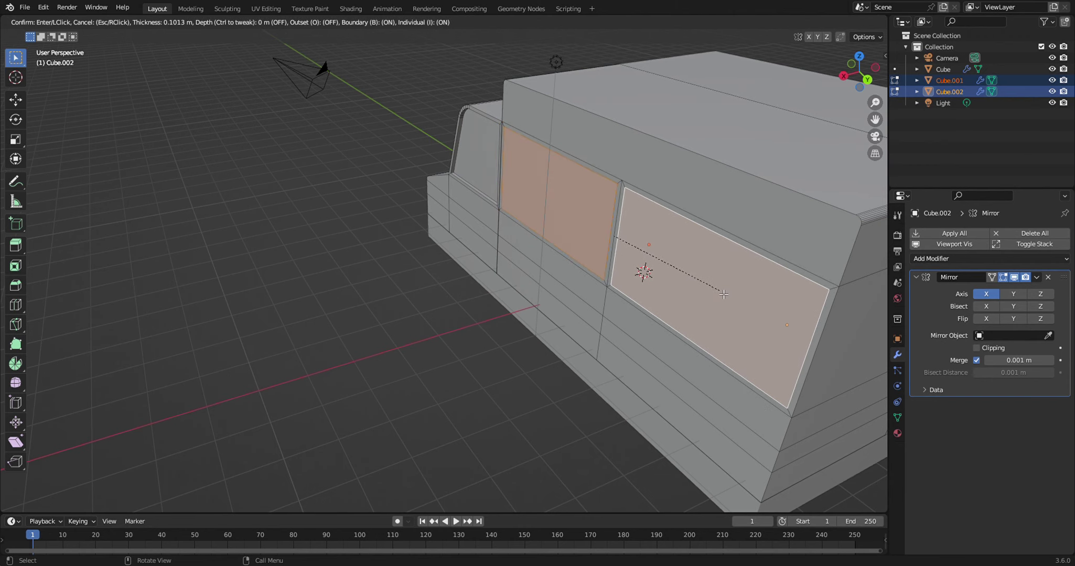
{"action": "left_click", "coordinate": [723, 295]}
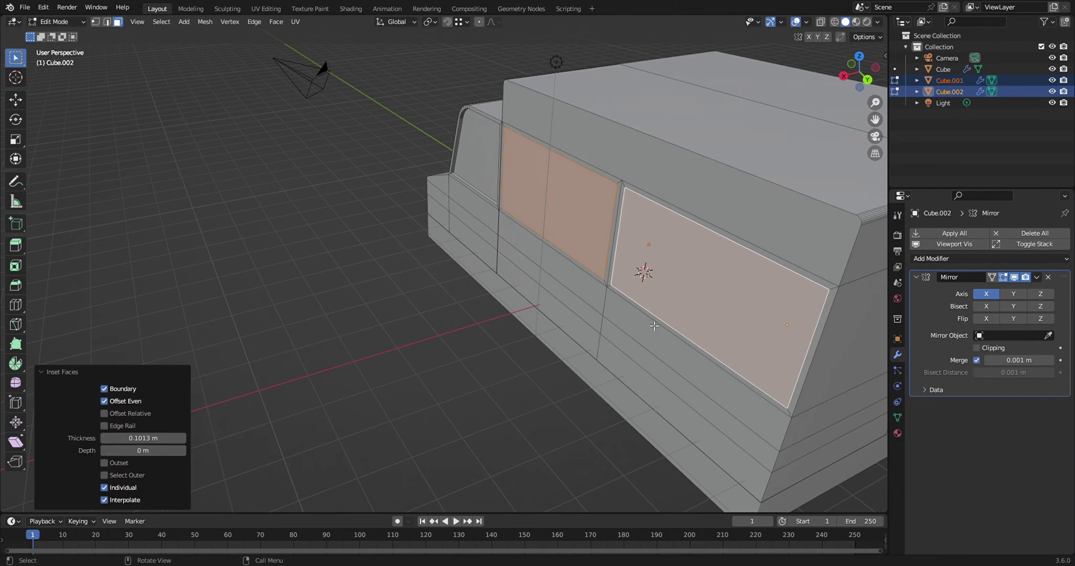
{"action": "middle_click_drag", "start_coordinate": [723, 294], "coordinate": [667, 320]}
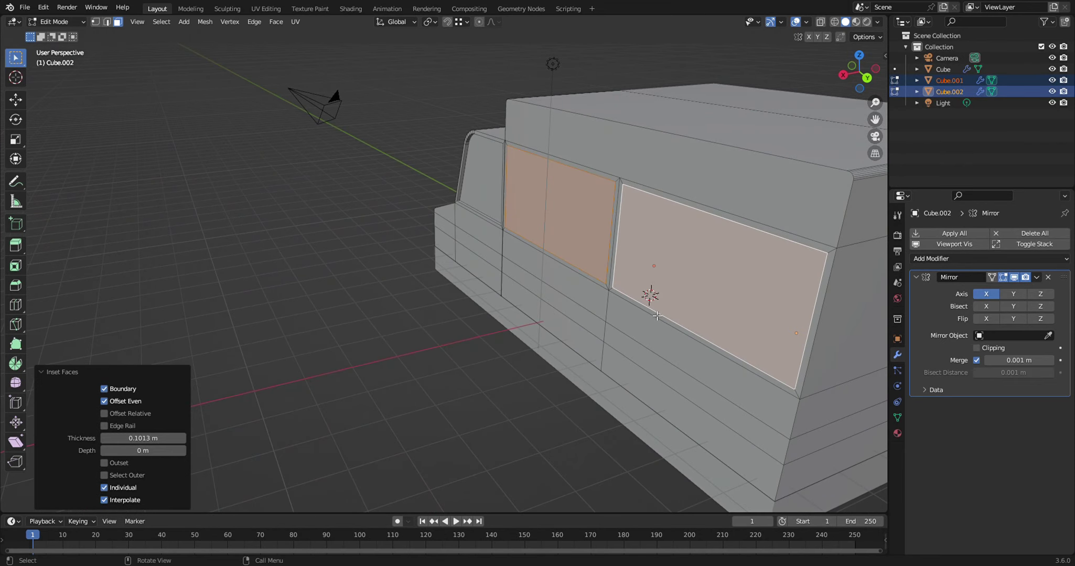
{"action": "key", "text": "e"}
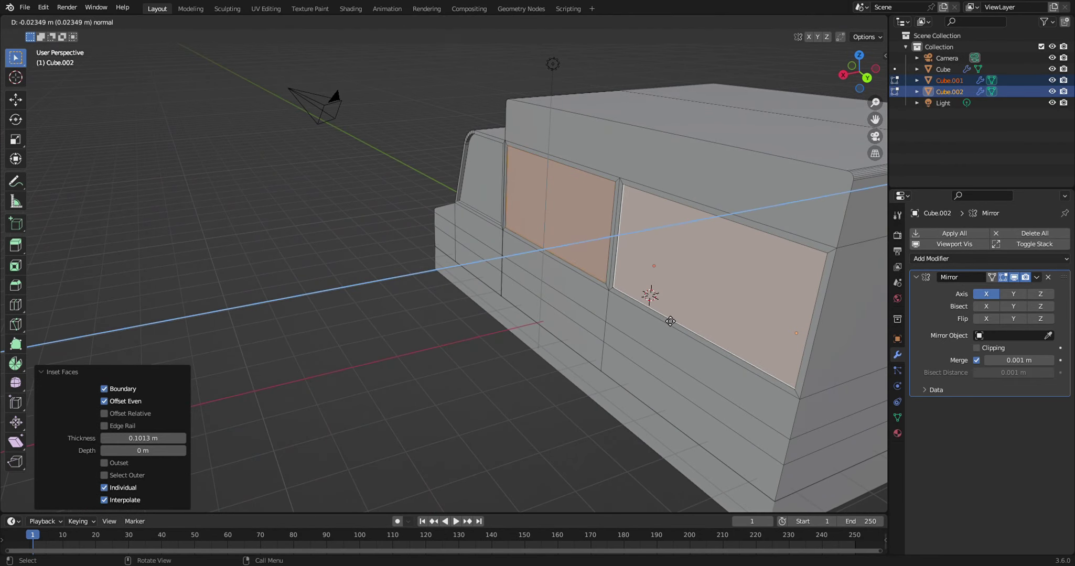
{"action": "left_click", "coordinate": [672, 321]}
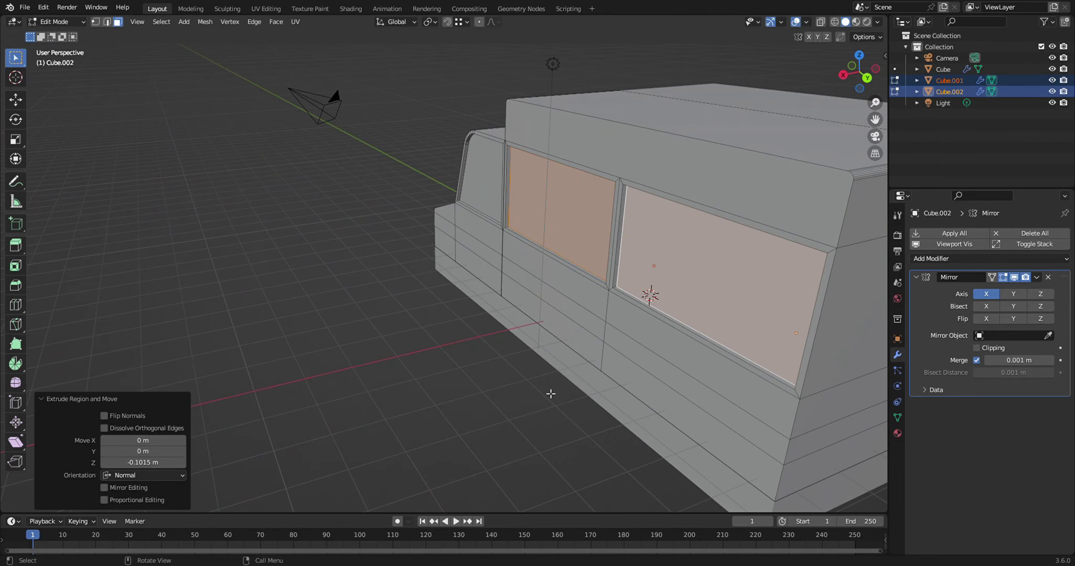
{"action": "mouse_move", "coordinate": [550, 393]}
{"action": "middle_mouse_down"}
{"action": "mouse_move", "coordinate": [665, 397]}
{"action": "mouse_move", "coordinate": [679, 381]}
{"action": "middle_mouse_up"}
{"action": "mouse_move", "coordinate": [473, 371]}
{"action": "middle_mouse_down"}
{"action": "mouse_move", "coordinate": [583, 315]}
{"action": "mouse_move", "coordinate": [539, 433]}
{"action": "mouse_move", "coordinate": [233, 122]}
{"action": "middle_mouse_up"}
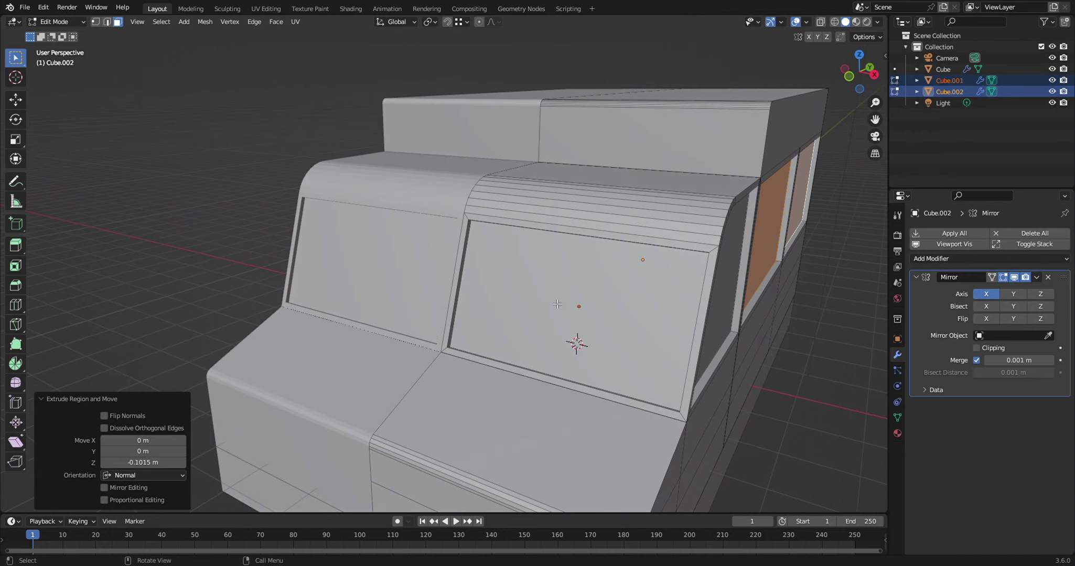
- Delete the narrow face strip beside the windscreen and the curved top faces
{"action": "left_click", "coordinate": [453, 302]}
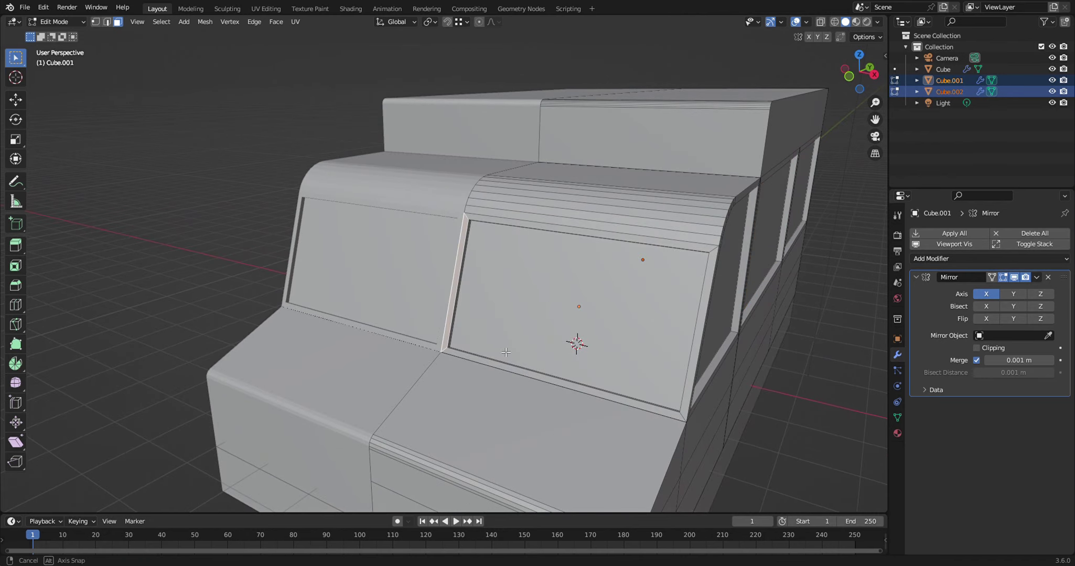
{"action": "middle_click_drag", "start_coordinate": [505, 351], "coordinate": [541, 323]}
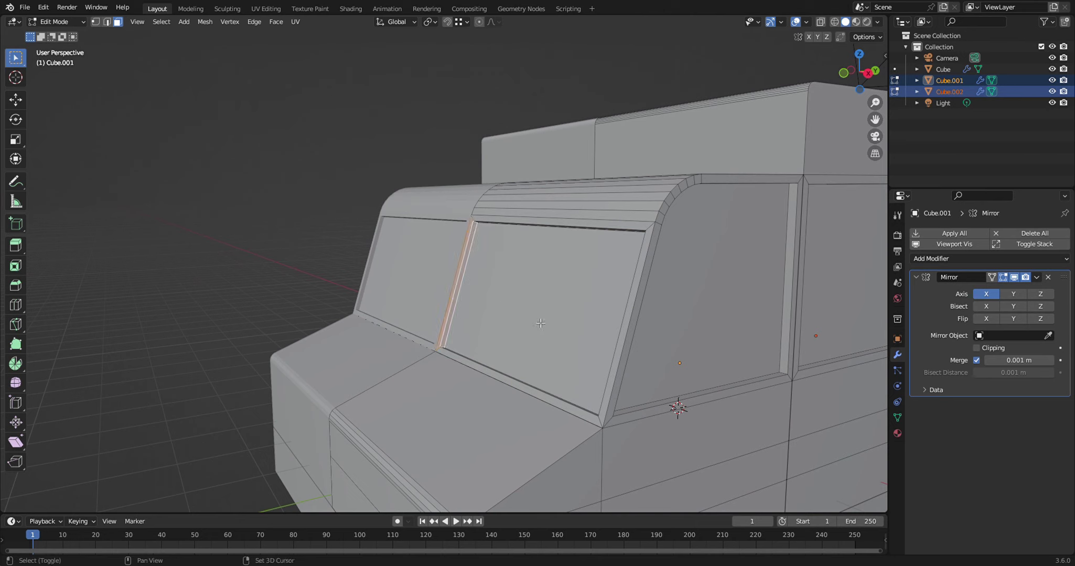
{"action": "key", "text": "x"}
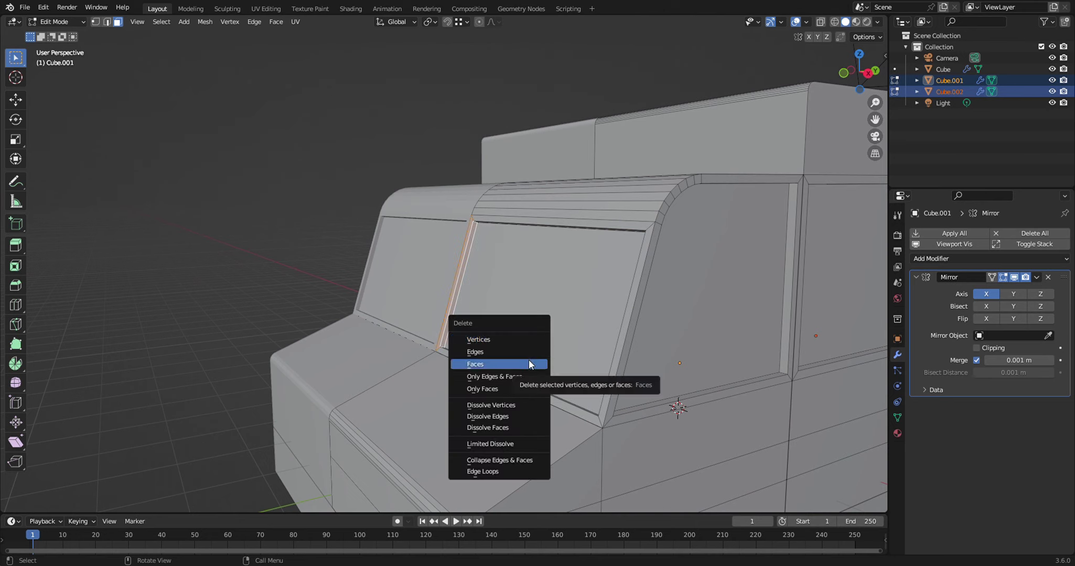
{"action": "left_click", "coordinate": [529, 361]}
{"action": "middle_click_drag", "start_coordinate": [529, 360], "coordinate": [508, 340]}
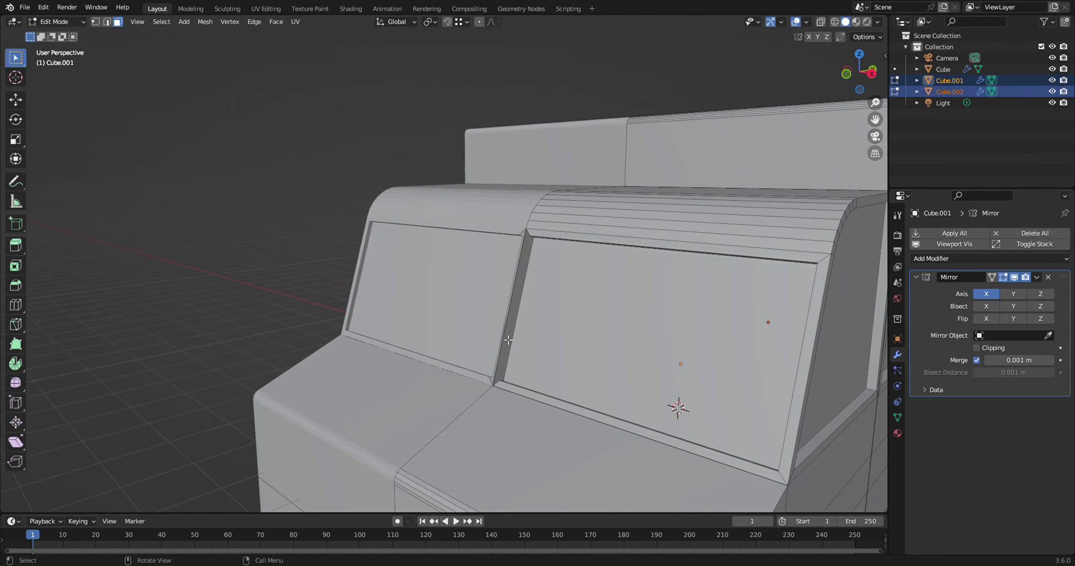
{"action": "left_click", "coordinate": [507, 340], "text": "alt"}
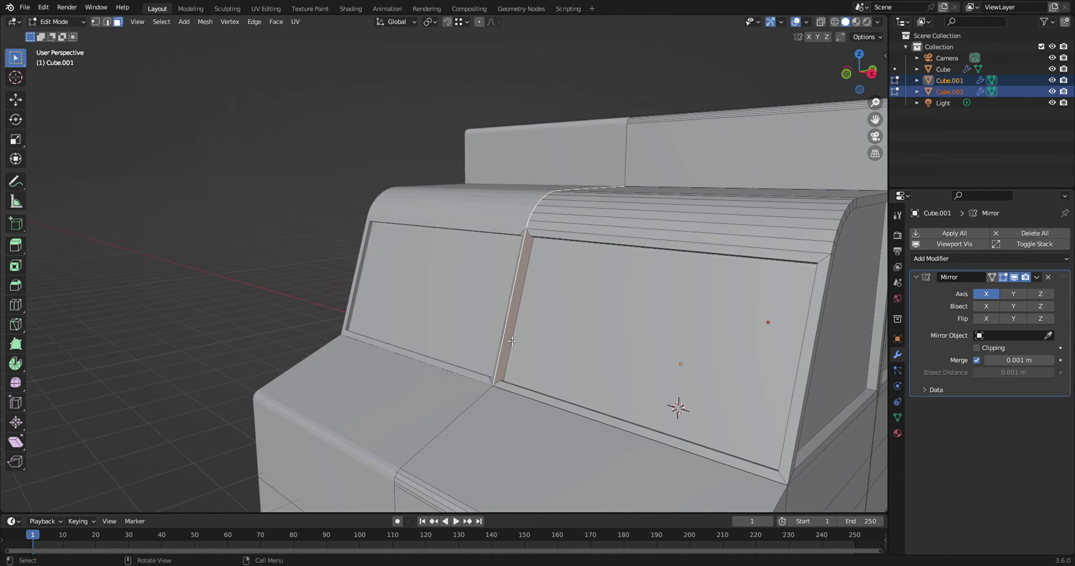
{"action": "key", "text": "x"}
{"action": "left_click", "coordinate": [589, 374]}
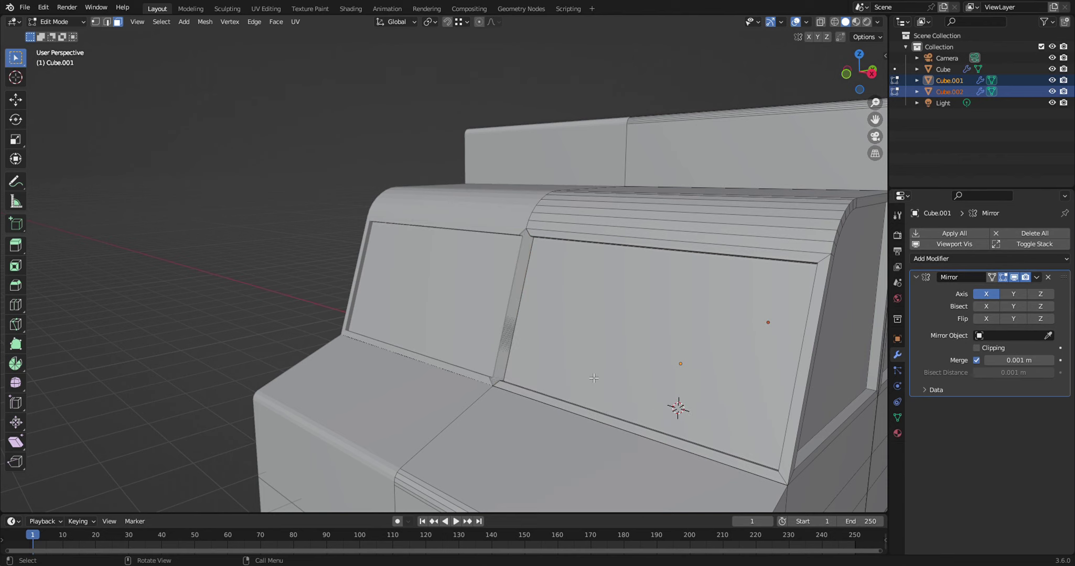
{"action": "mouse_move", "coordinate": [640, 380]}
{"action": "middle_mouse_down"}
{"action": "mouse_move", "coordinate": [645, 370]}
{"action": "mouse_move", "coordinate": [377, 362]}
{"action": "middle_mouse_up"}
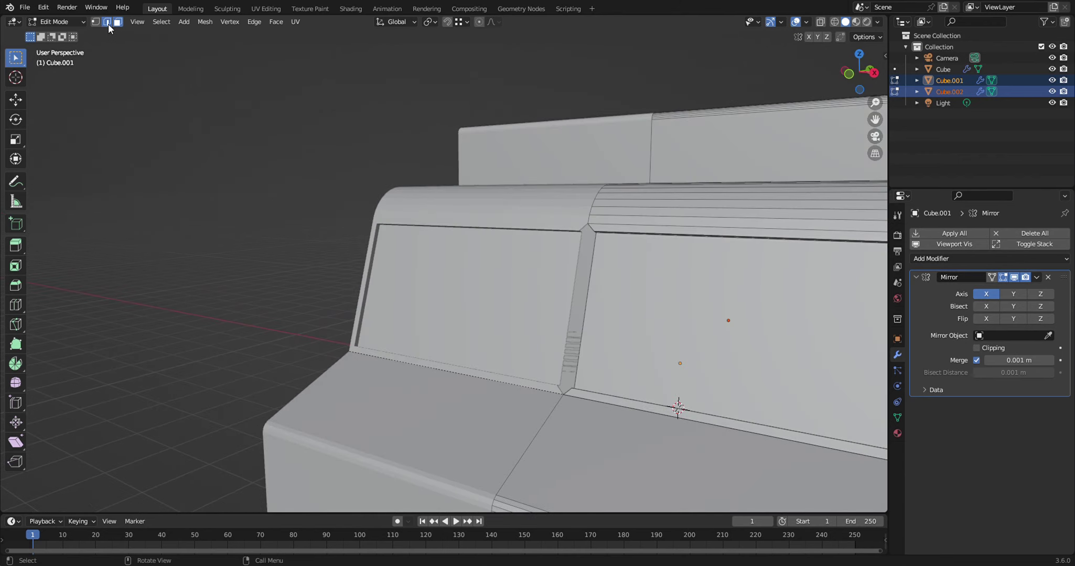
- With Mirror Clipping on, slide the pillar edge loop -0.216 m along X onto the mirror plane
{"action": "left_click", "coordinate": [581, 379]}
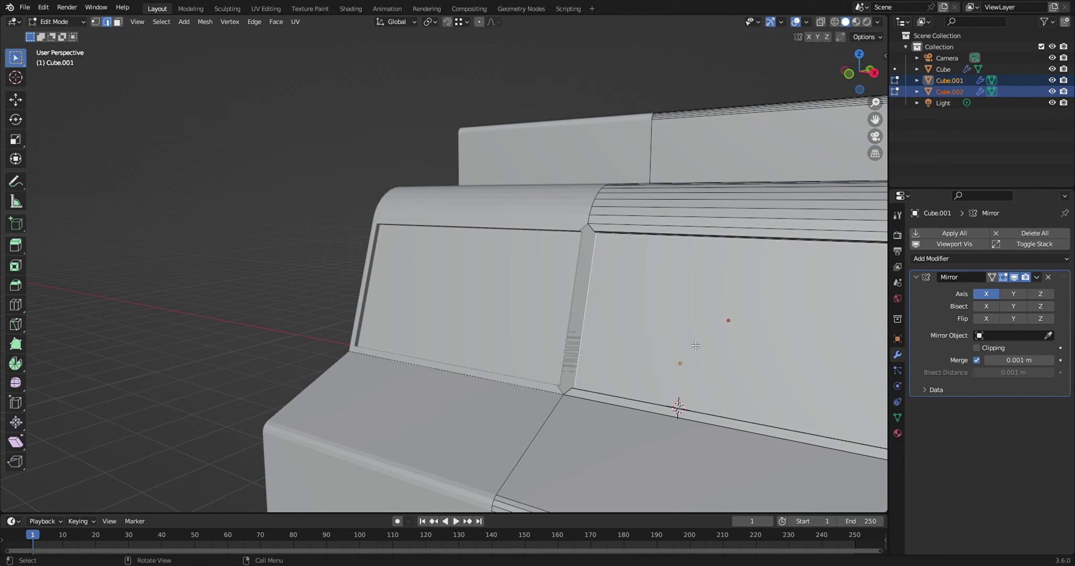
{"action": "left_click", "coordinate": [592, 235], "text": "alt"}
{"action": "left_click", "coordinate": [976, 348]}
{"action": "key", "text": "g"}
{"action": "key", "text": "x"}
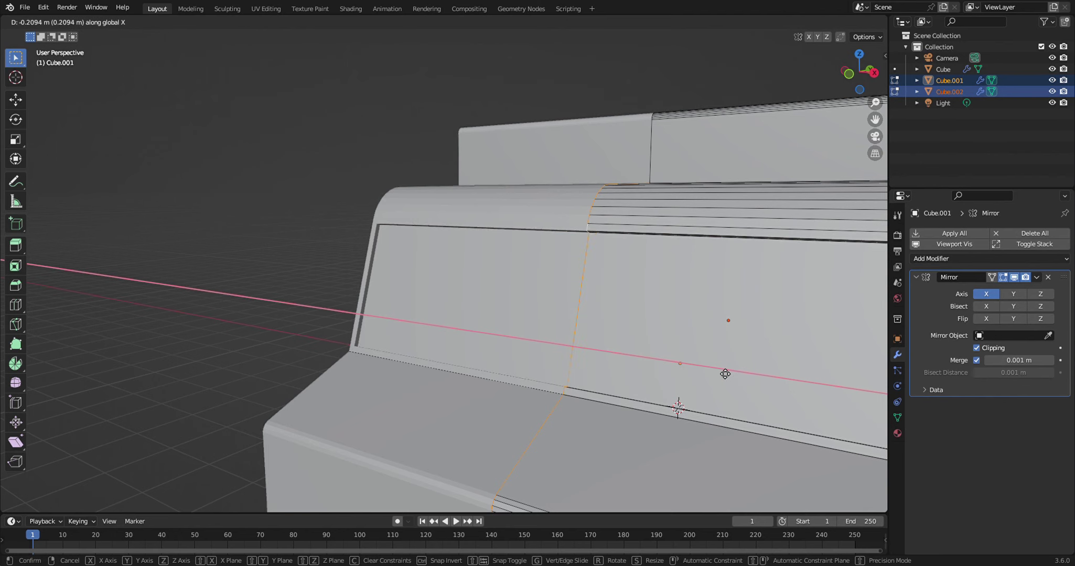
{"action": "left_click", "coordinate": [725, 374]}
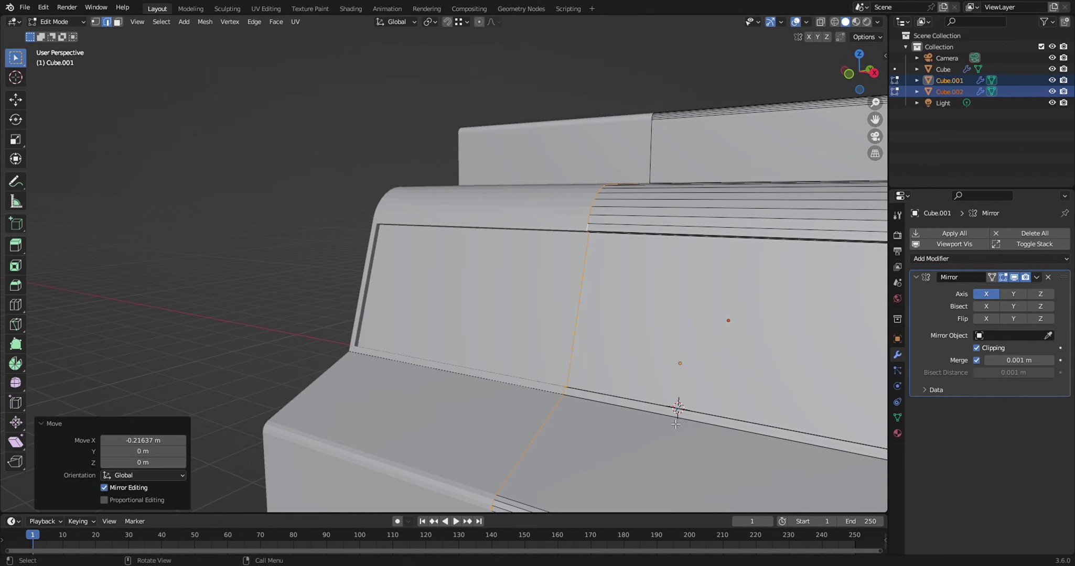
{"action": "scroll", "coordinate": [764, 430], "scroll_direction": "down", "scroll_amount": 5}
{"action": "mouse_move", "coordinate": [764, 430]}
{"action": "middle_mouse_down"}
{"action": "mouse_move", "coordinate": [568, 339]}
{"action": "mouse_move", "coordinate": [640, 407]}
{"action": "mouse_move", "coordinate": [299, 364]}
{"action": "mouse_move", "coordinate": [468, 374]}
{"action": "middle_mouse_up"}
{"action": "scroll", "coordinate": [468, 373], "scroll_direction": "up", "scroll_amount": 2}
- Select the cab's lower front face strip in face select mode
{"action": "left_click", "coordinate": [468, 375]}
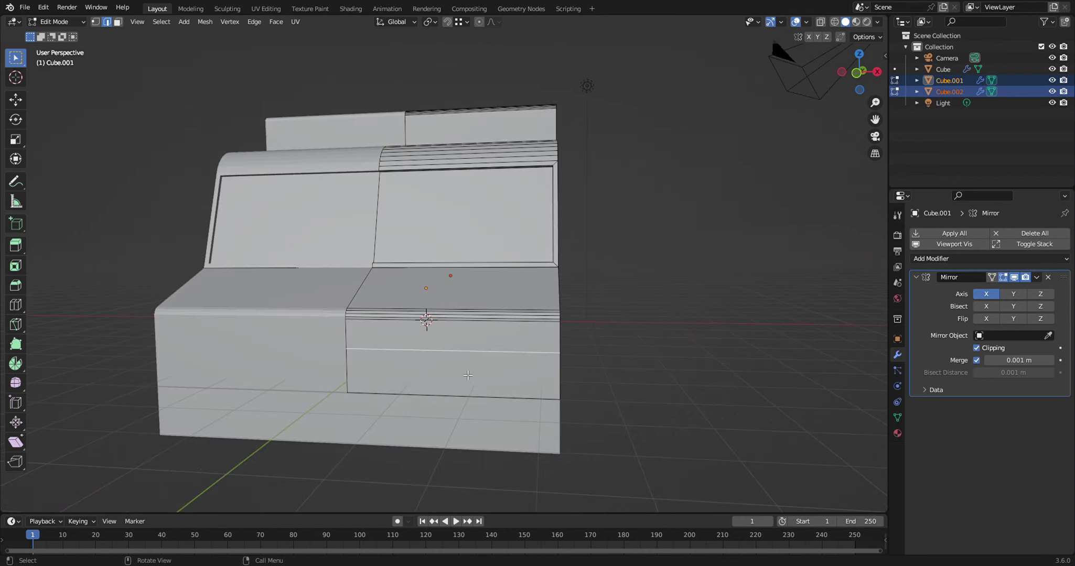
{"action": "left_click", "coordinate": [118, 22]}
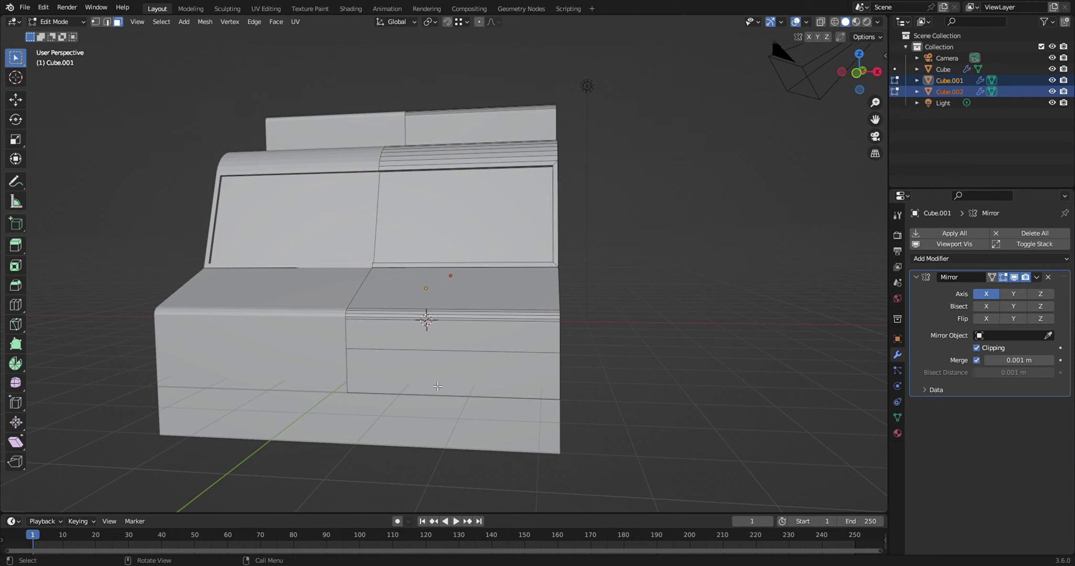
{"action": "left_click", "coordinate": [467, 377]}
{"action": "mouse_move", "coordinate": [532, 403]}
{"action": "middle_mouse_down"}
{"action": "mouse_move", "coordinate": [524, 388]}
{"action": "mouse_move", "coordinate": [454, 393]}
{"action": "mouse_move", "coordinate": [500, 394]}
{"action": "middle_mouse_up"}
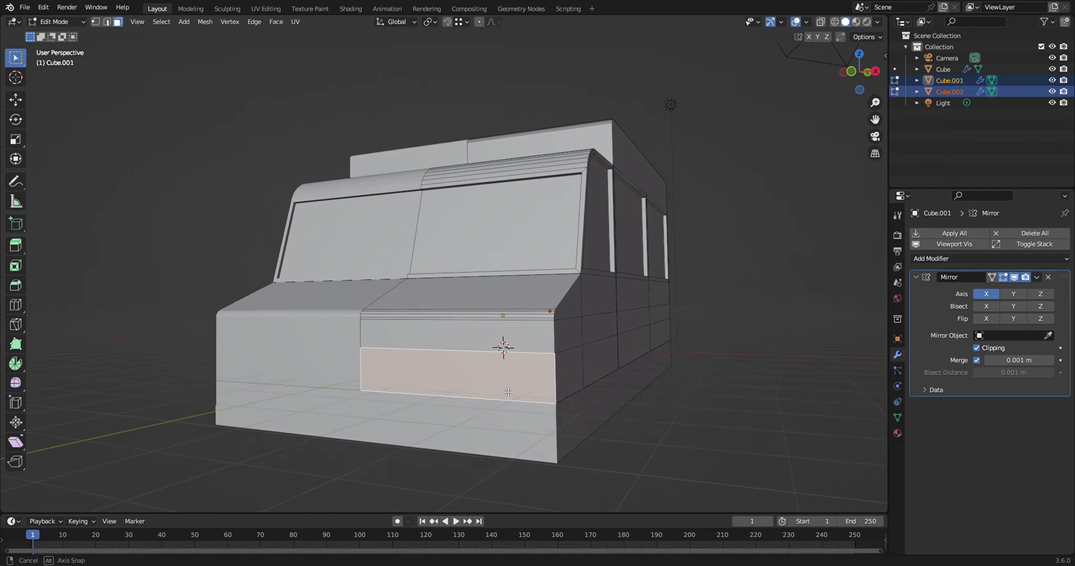
{"action": "scroll", "coordinate": [500, 394], "scroll_direction": "up", "scroll_amount": 3}
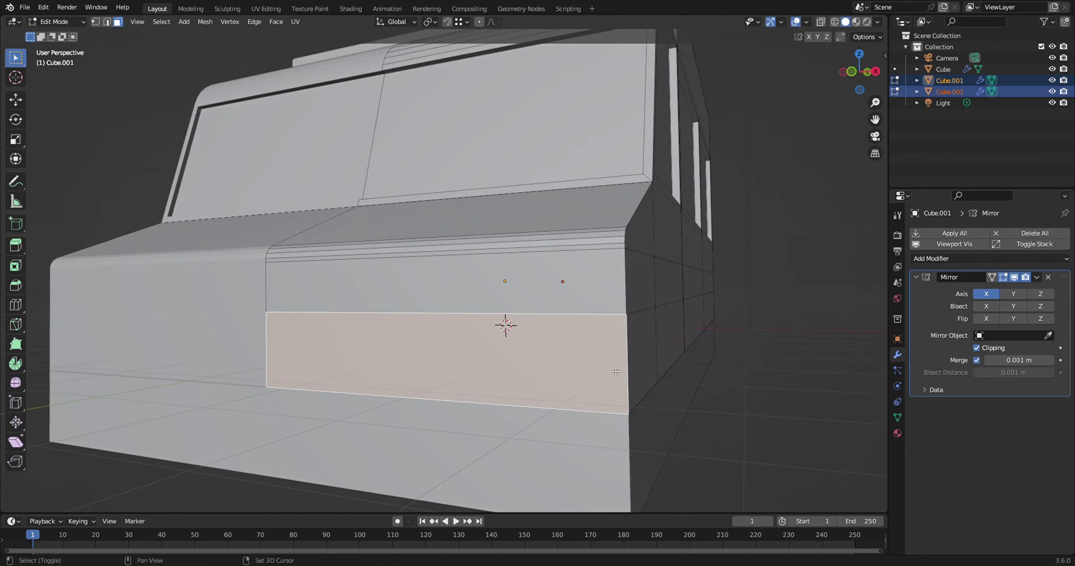
- Duplicate the cab's lower front face in place and scale the copy narrower along X
{"action": "key", "text": "shift+d"}
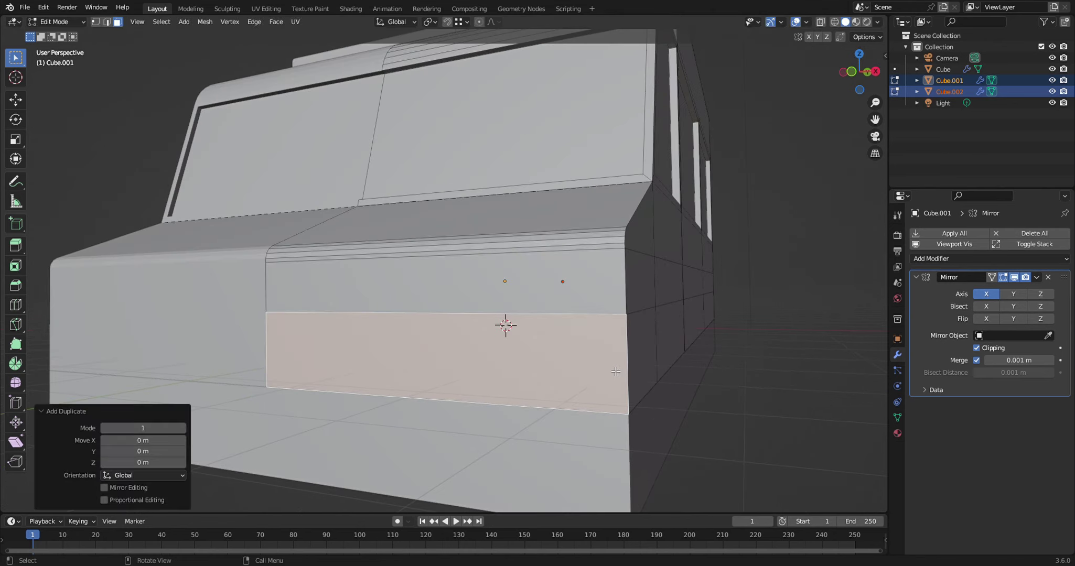
{"action": "right_click", "coordinate": [616, 371]}
{"action": "key", "text": "s"}
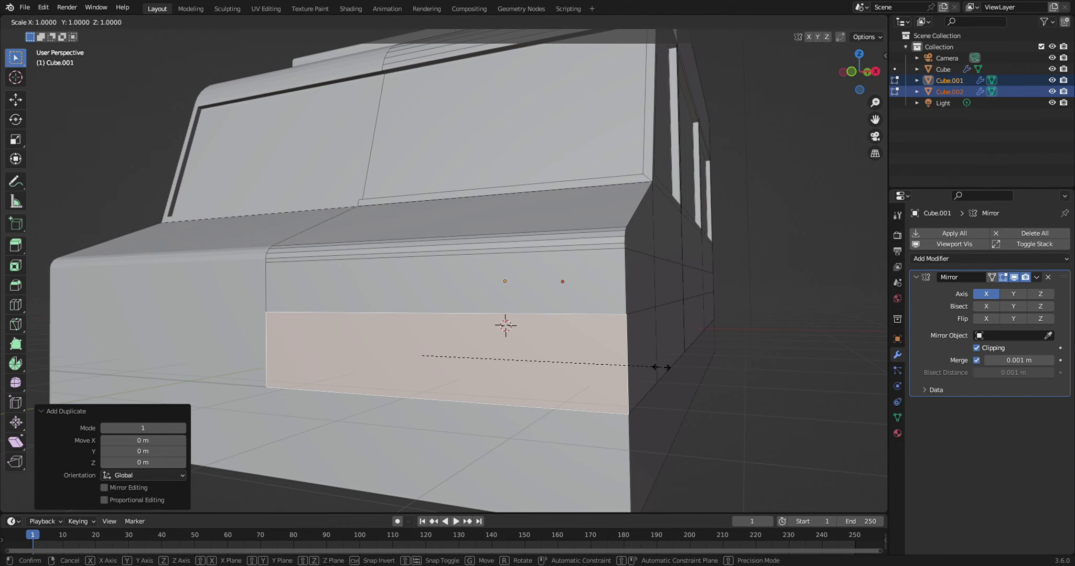
{"action": "key", "text": "x"}
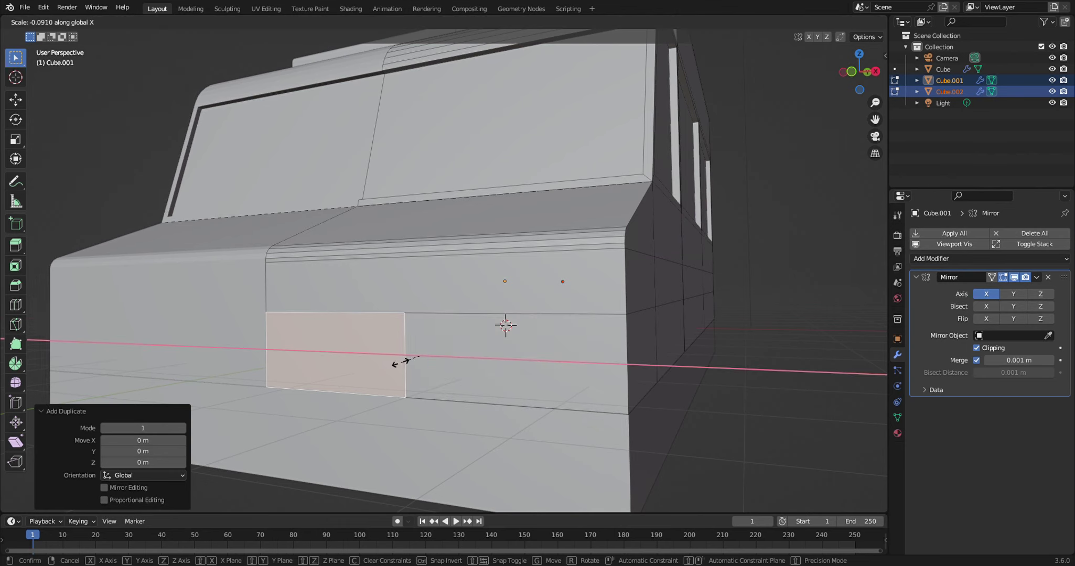
{"action": "left_click", "coordinate": [405, 364]}
{"action": "mouse_move", "coordinate": [446, 381]}
{"action": "middle_mouse_down"}
{"action": "mouse_move", "coordinate": [457, 377]}
{"action": "mouse_move", "coordinate": [433, 385]}
{"action": "middle_mouse_up"}
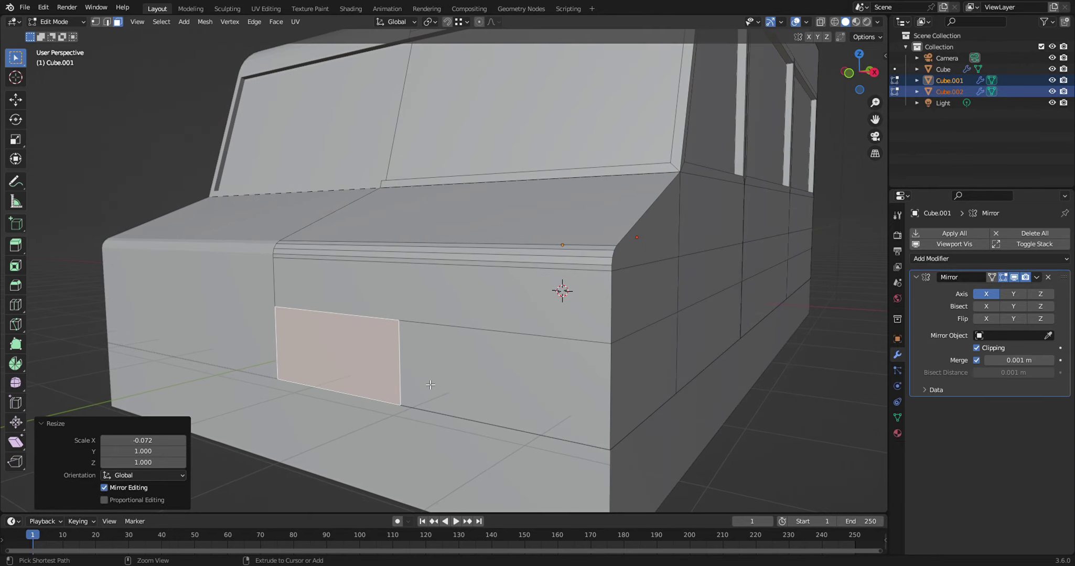
{"action": "key", "text": "ctrl+r"}
- Add six evenly spaced horizontal loop cuts across the grille panel
{"action": "scroll", "coordinate": [408, 368], "scroll_direction": "up", "scroll_amount": 1}
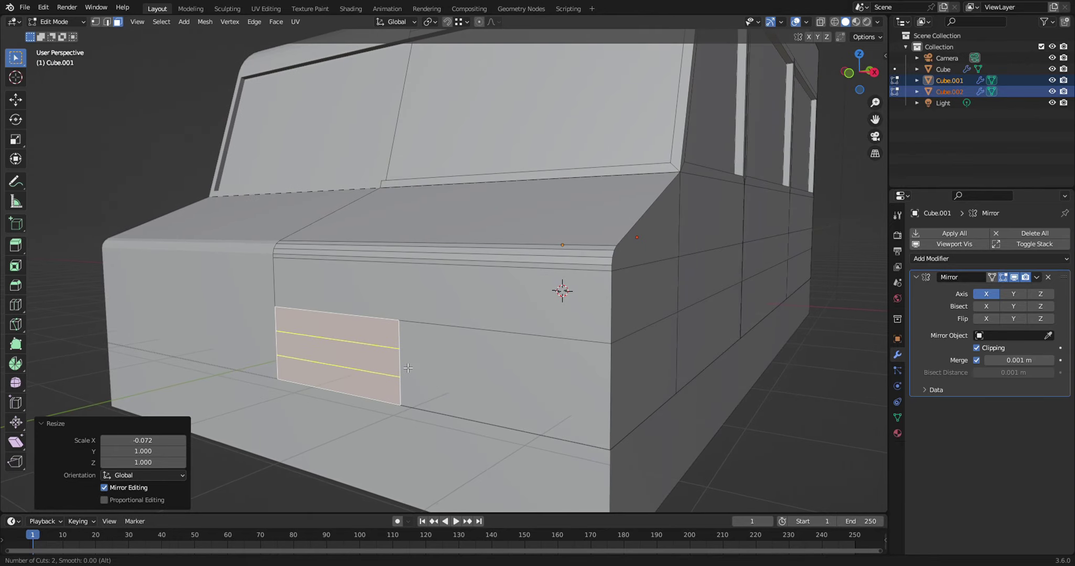
{"action": "scroll", "coordinate": [408, 368], "scroll_direction": "up", "scroll_amount": 1}
{"action": "scroll", "coordinate": [408, 368], "scroll_direction": "up", "scroll_amount": 1}
{"action": "scroll", "coordinate": [408, 368], "scroll_direction": "up", "scroll_amount": 1}
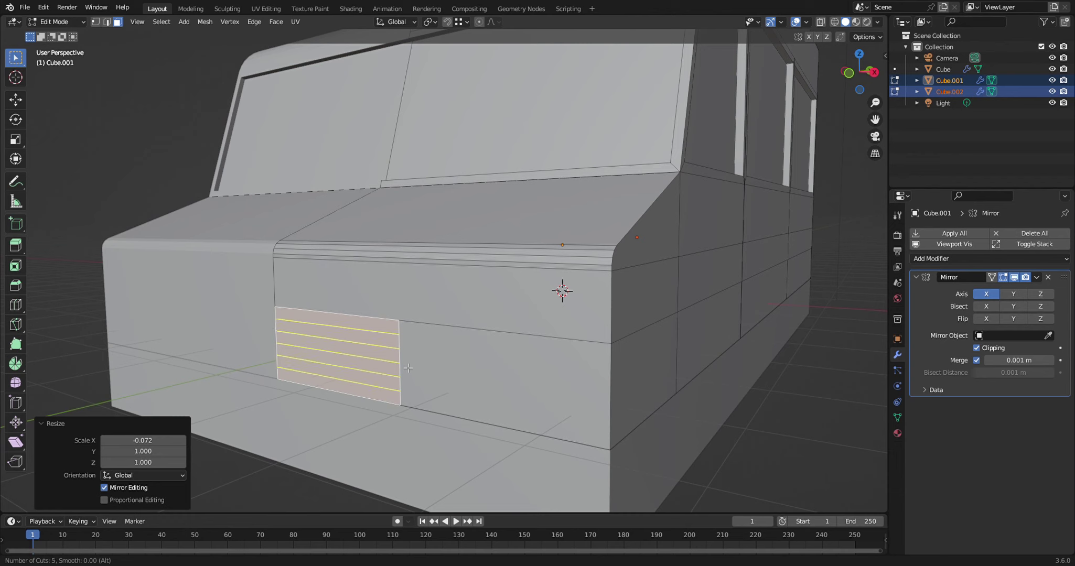
{"action": "scroll", "coordinate": [408, 368], "scroll_direction": "up", "scroll_amount": 1}
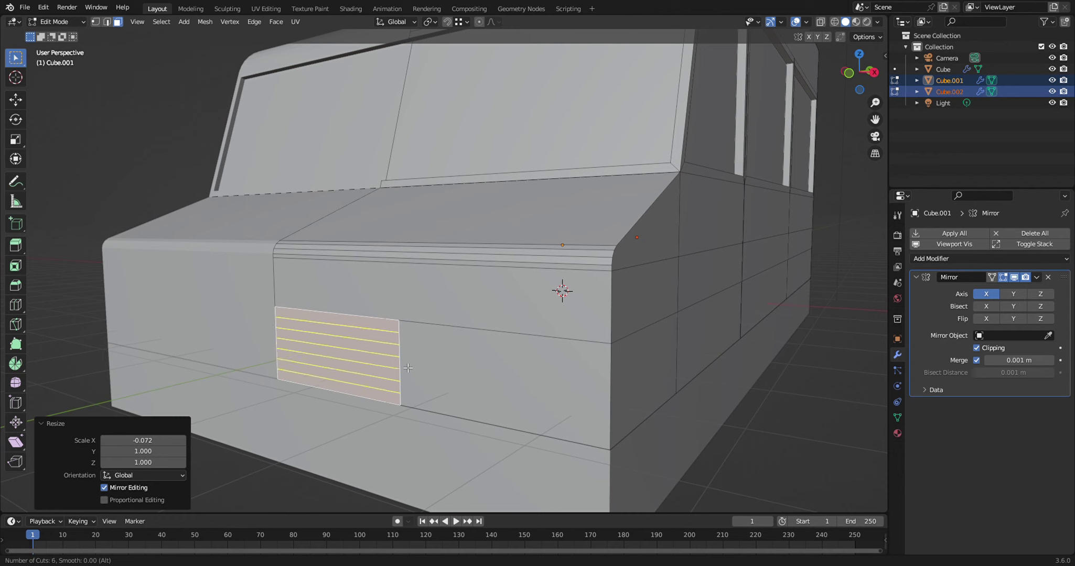
{"action": "left_click", "coordinate": [407, 368]}
{"action": "right_click", "coordinate": [408, 369]}
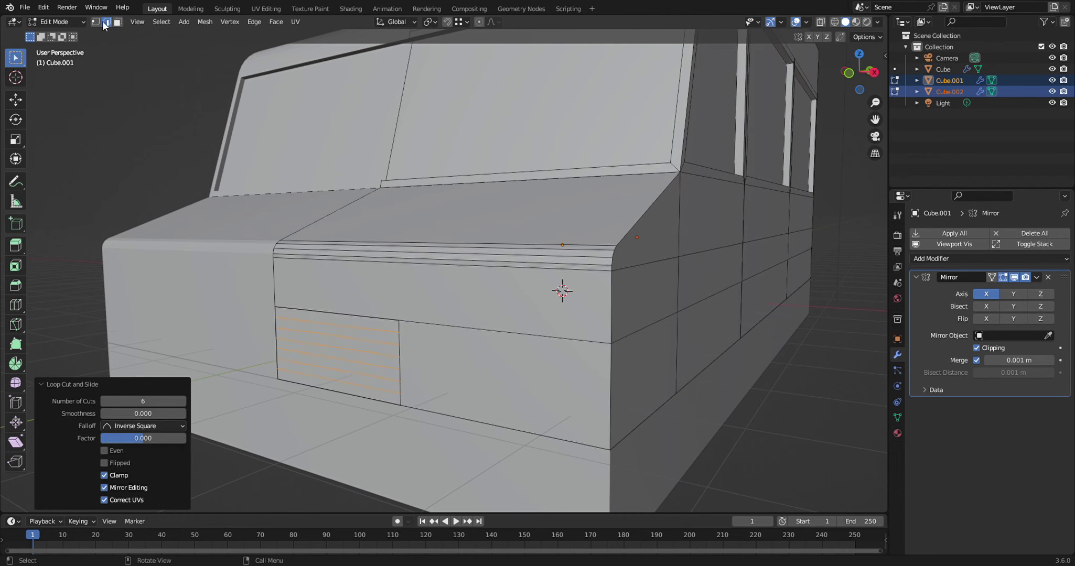
- Extrude alternate grille strips out 0.0553 m as slats and return to Object Mode
{"action": "left_click", "coordinate": [117, 22]}
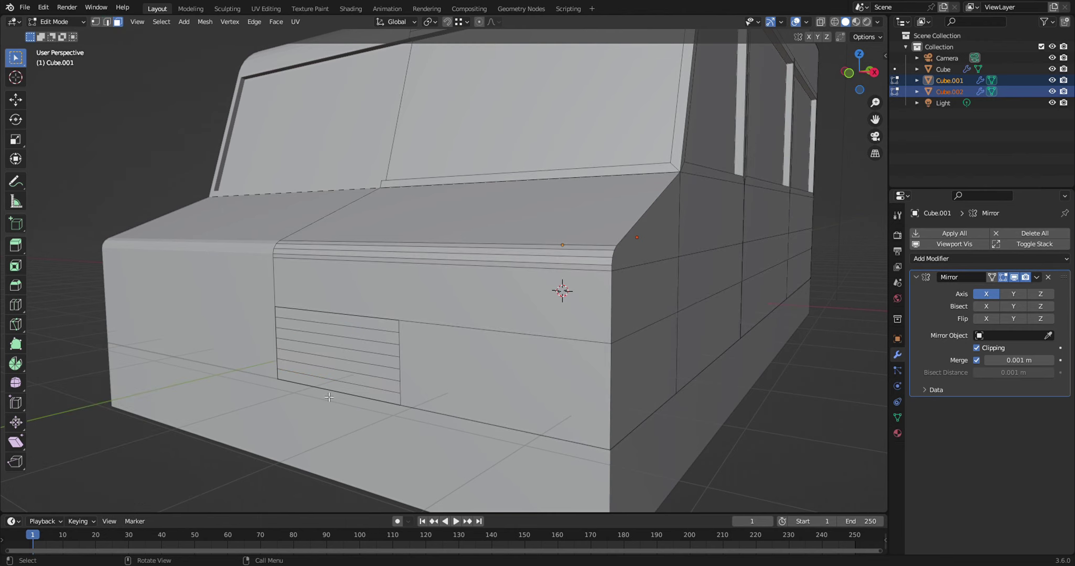
{"action": "left_click", "coordinate": [360, 395]}
{"action": "left_click", "coordinate": [355, 370], "text": "shift"}
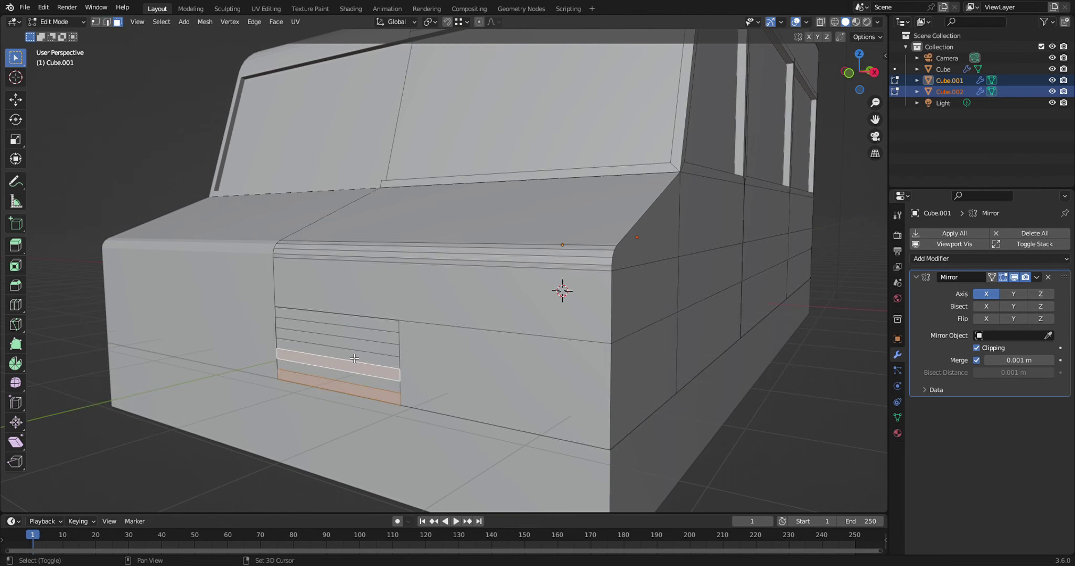
{"action": "left_click", "coordinate": [355, 341], "text": "shift"}
{"action": "middle_click_drag", "start_coordinate": [480, 416], "coordinate": [458, 410]}
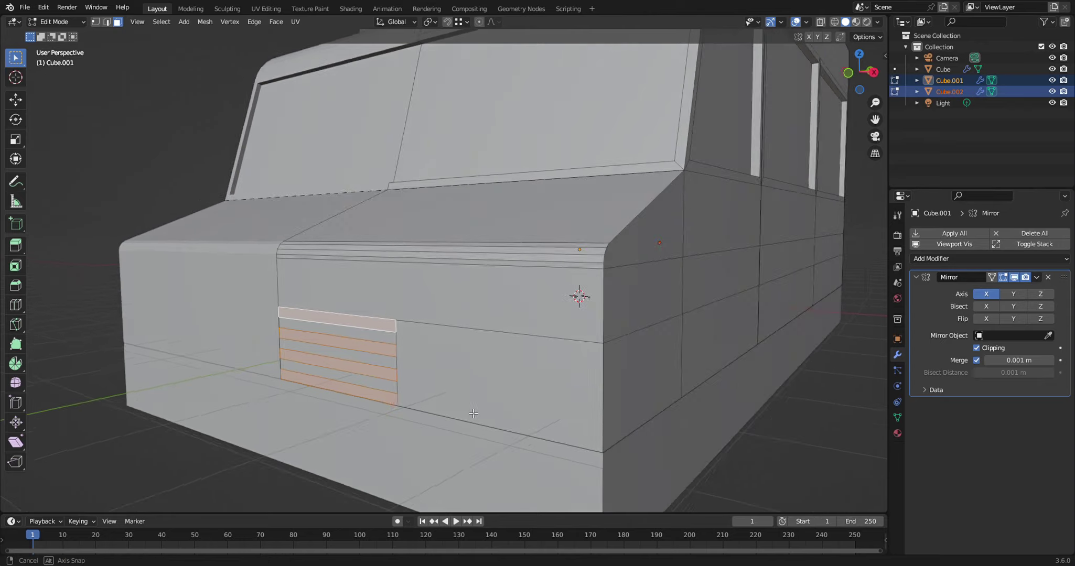
{"action": "key", "text": "e"}
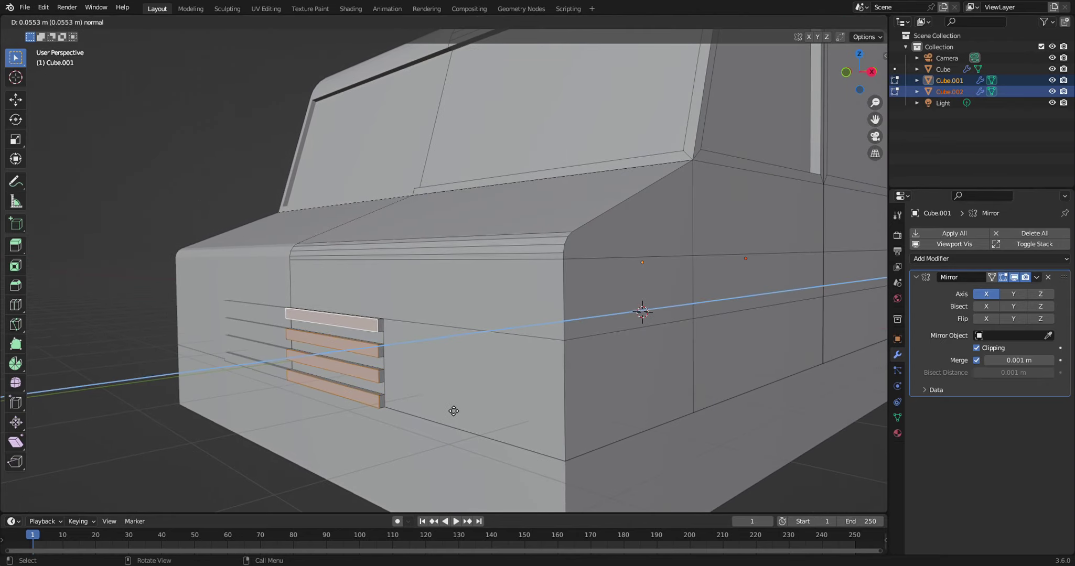
{"action": "left_click", "coordinate": [454, 411]}
{"action": "middle_click_drag", "start_coordinate": [455, 436], "coordinate": [488, 427]}
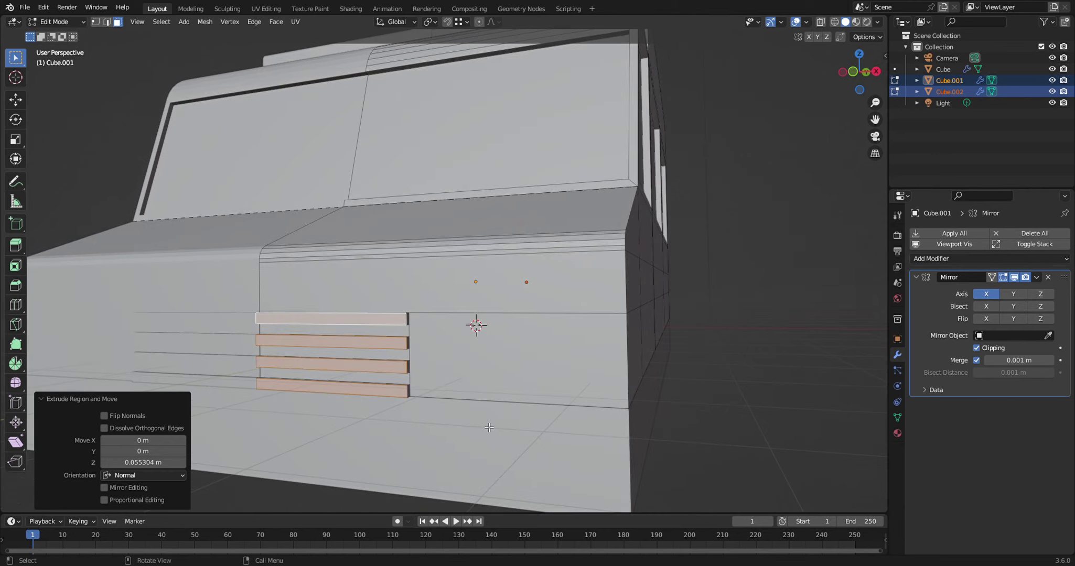
{"action": "key", "text": "Tab"}
- Select a lower front face of the base box Cube in Edit Mode
{"action": "scroll", "coordinate": [486, 423], "scroll_direction": "down", "scroll_amount": 3}
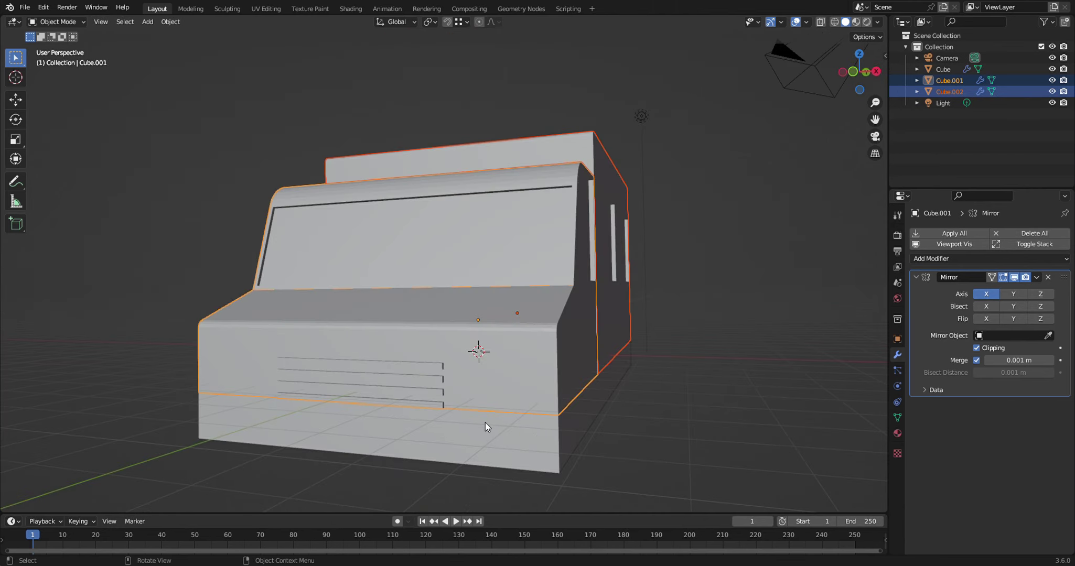
{"action": "middle_click_drag", "start_coordinate": [630, 419], "coordinate": [570, 424]}
{"action": "left_click", "coordinate": [444, 428]}
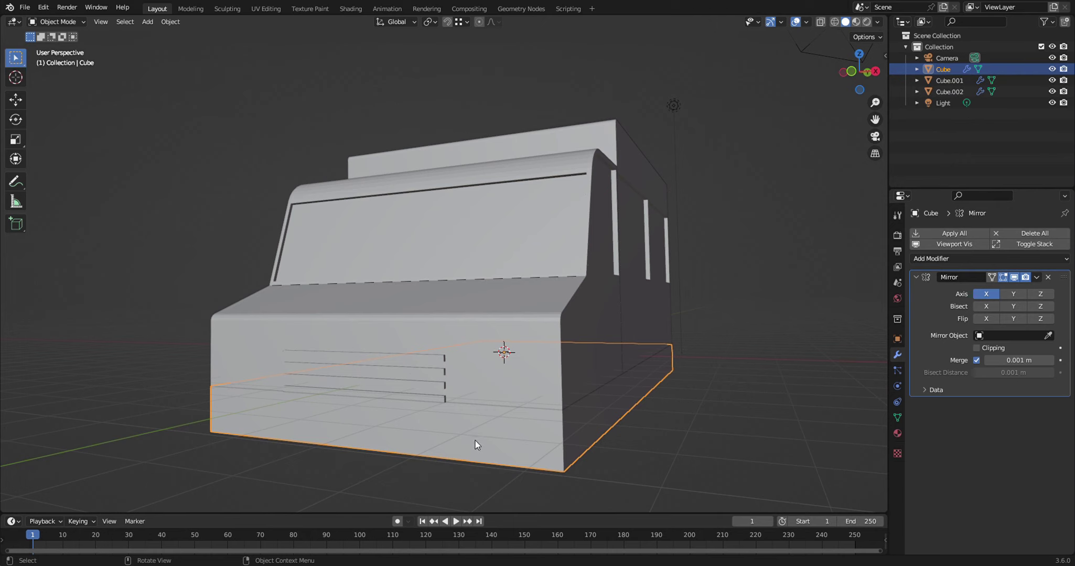
{"action": "key", "text": "Tab"}
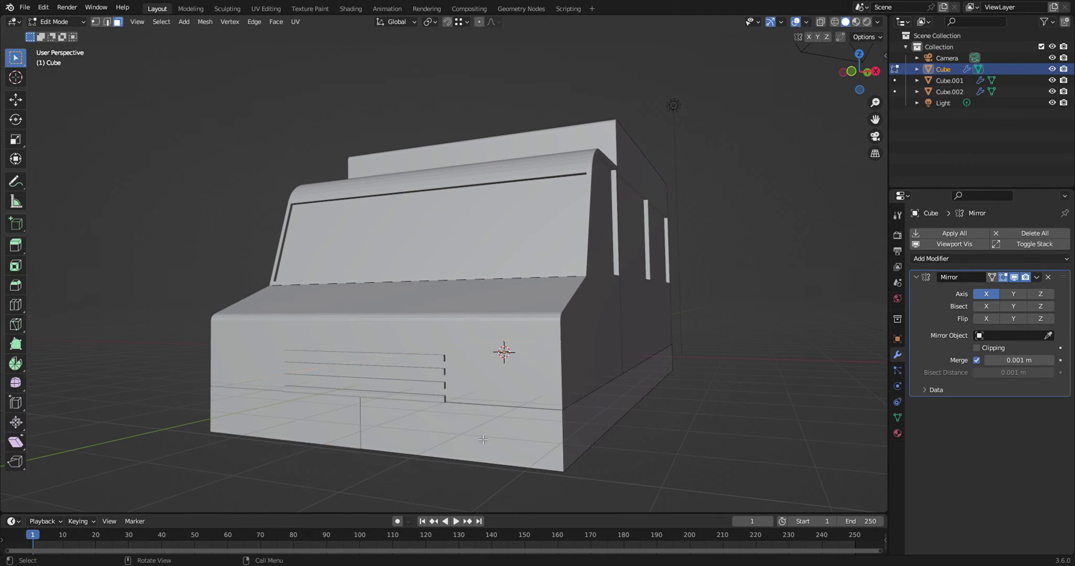
{"action": "left_click", "coordinate": [523, 461]}
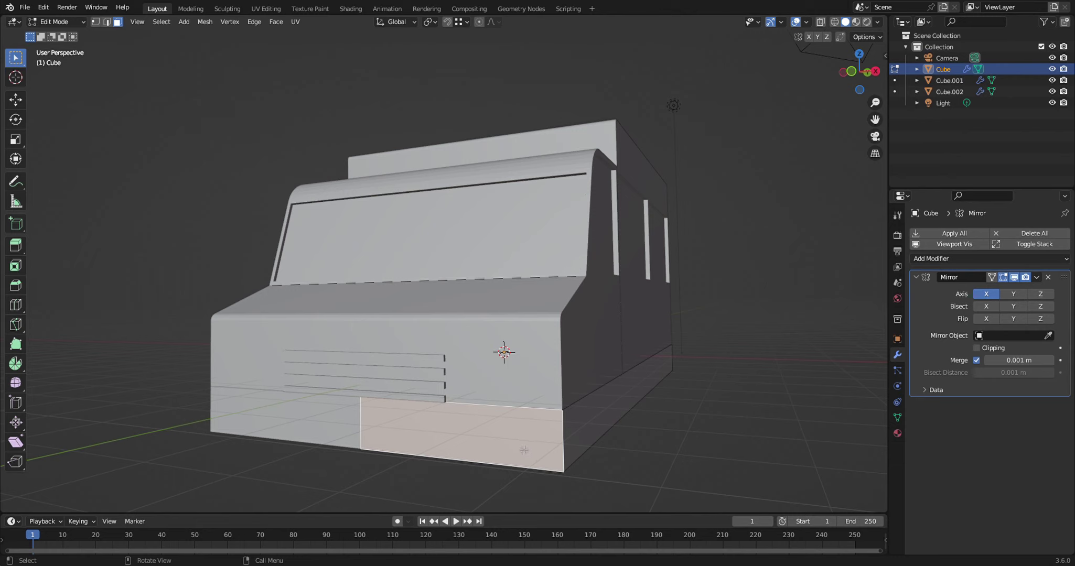
- Duplicate that face in place and separate it into its own object, Cube.003
{"action": "key", "text": "g"}
{"action": "right_click", "coordinate": [525, 451]}
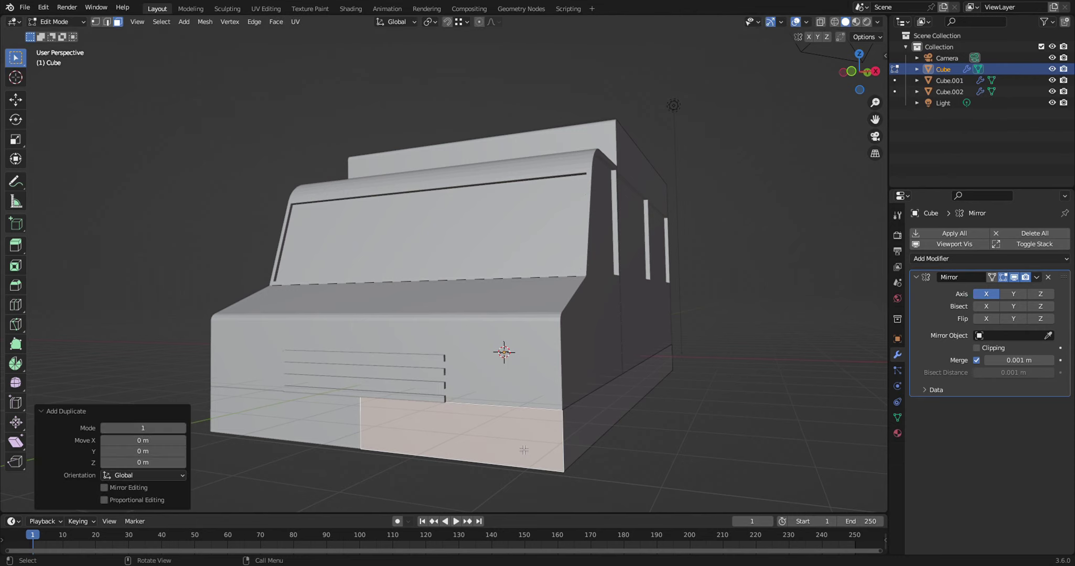
{"action": "right_click", "coordinate": [522, 448]}
{"action": "mouse_move", "coordinate": [470, 529]}
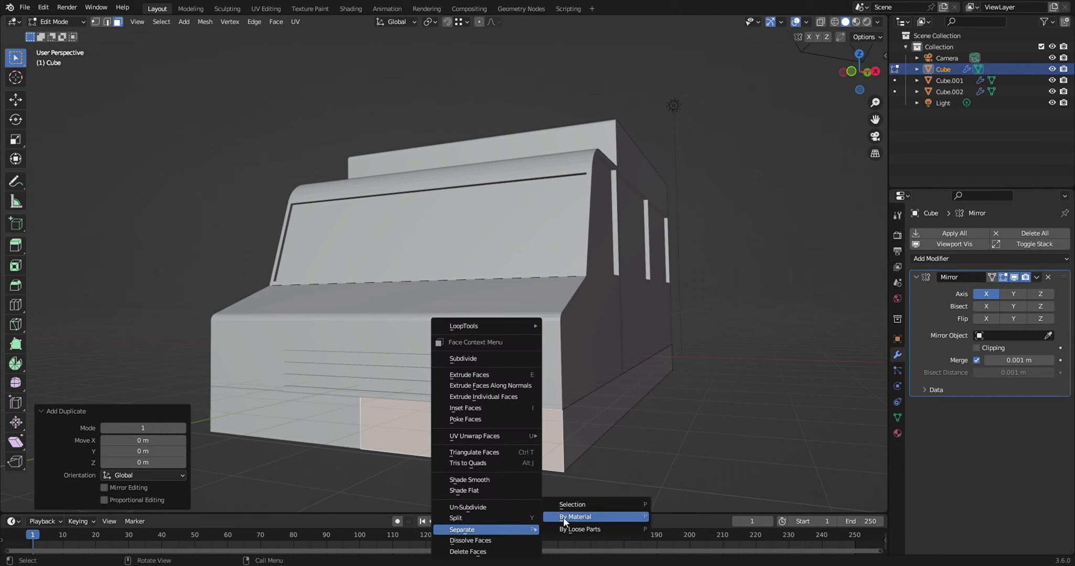
{"action": "left_click", "coordinate": [601, 506]}
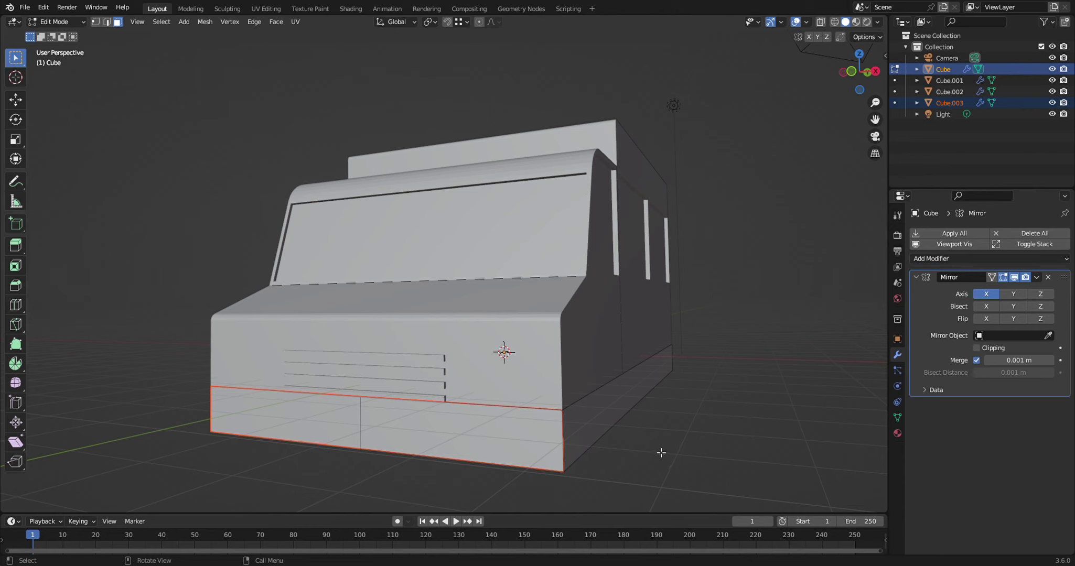
{"action": "key", "text": "Tab"}
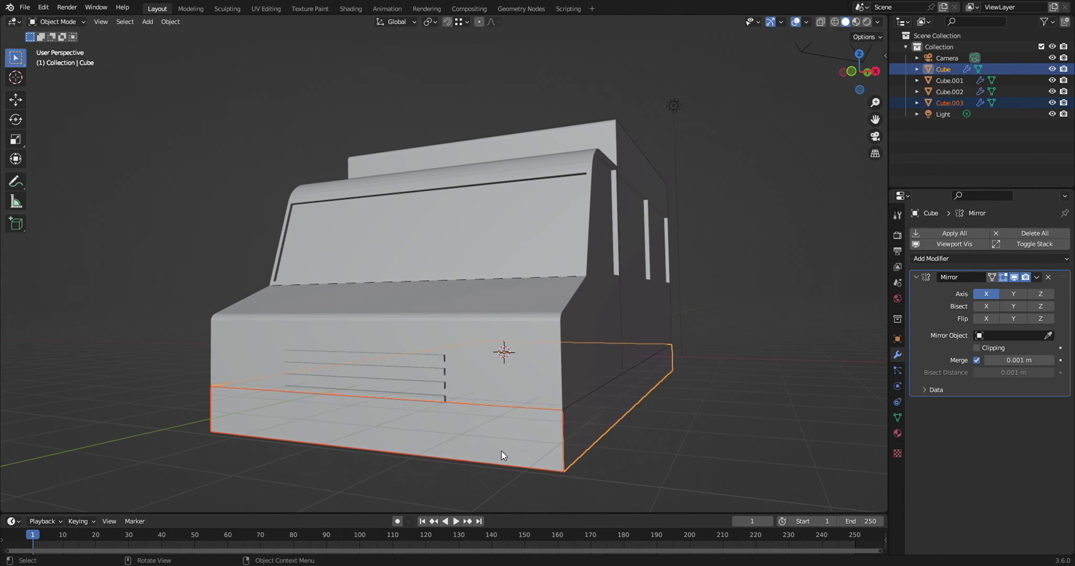
- Remove Cube.003's Mirror modifier and scale it to 0.213 on X and 0.402 on Z
{"action": "left_click", "coordinate": [502, 451]}
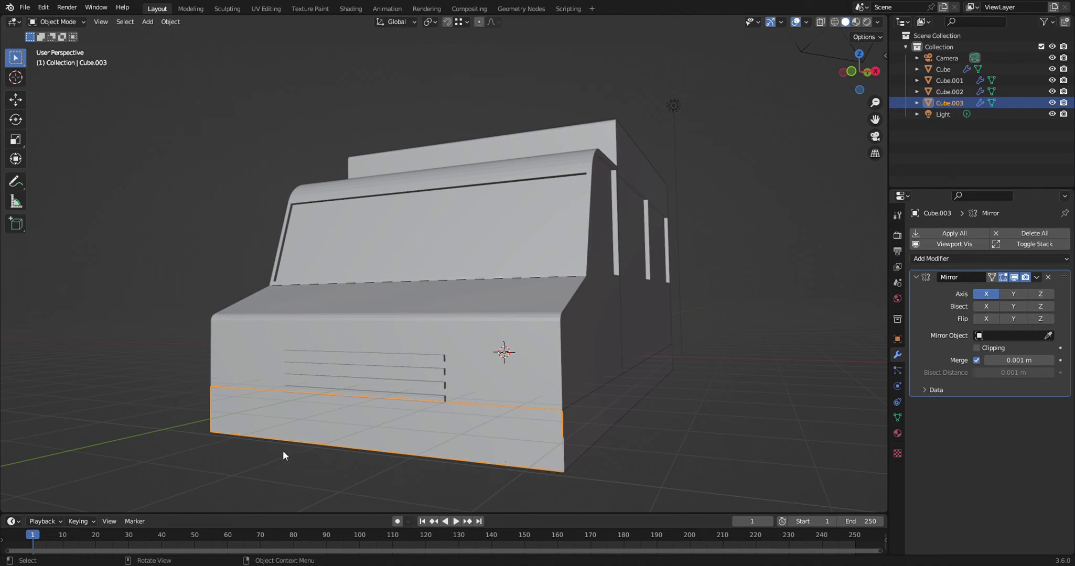
{"action": "left_click", "coordinate": [1047, 277]}
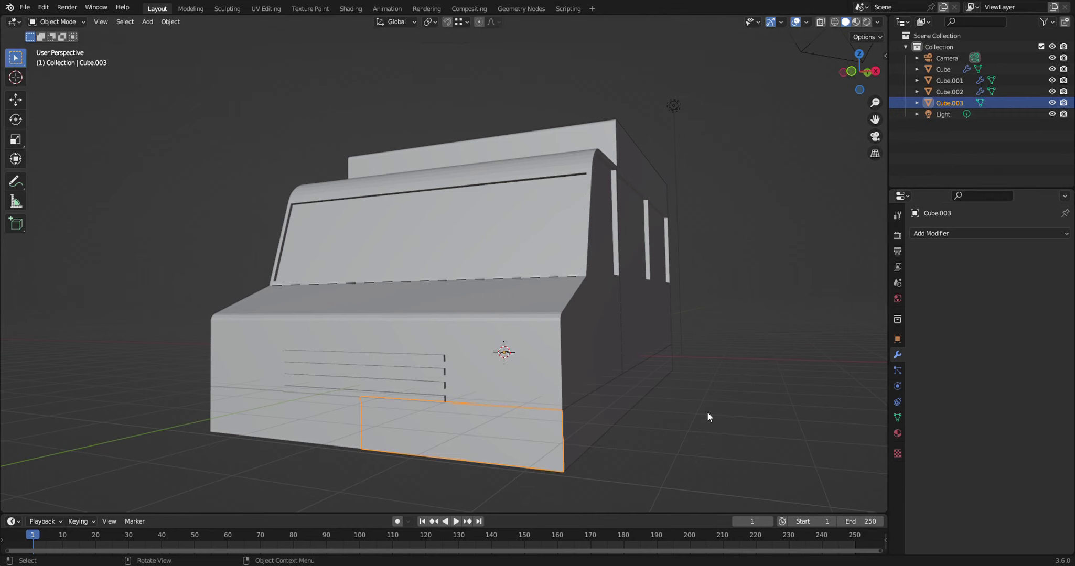
{"action": "key", "text": "s"}
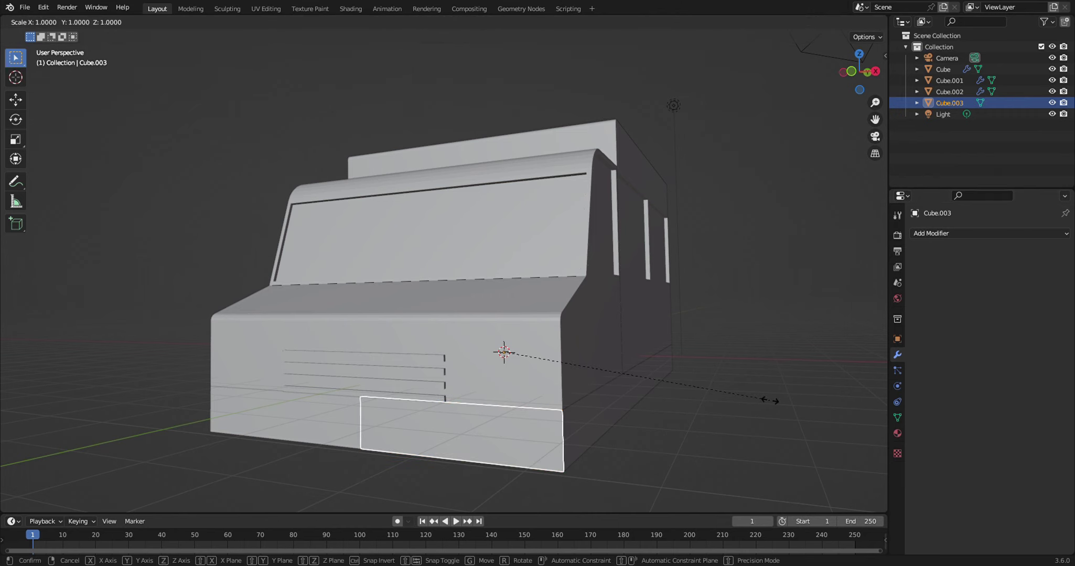
{"action": "key", "text": "x"}
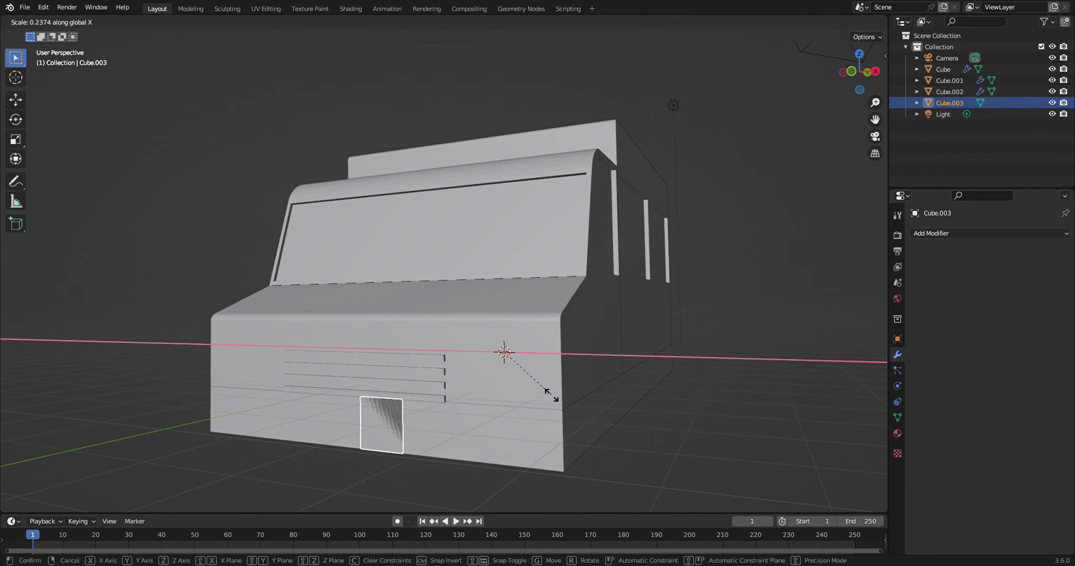
{"action": "left_click", "coordinate": [542, 395]}
{"action": "key", "text": "s"}
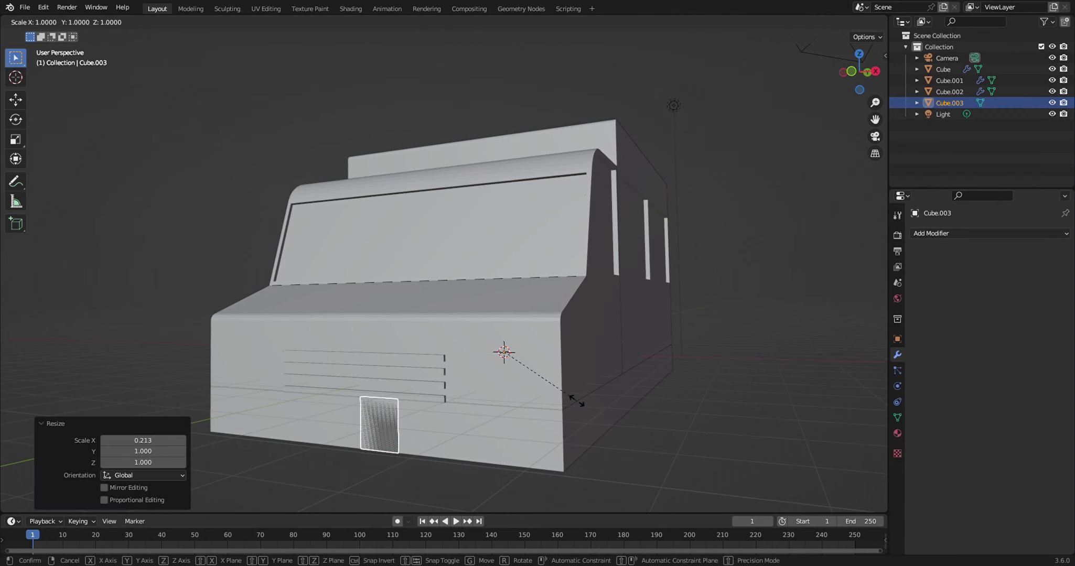
{"action": "key", "text": "z"}
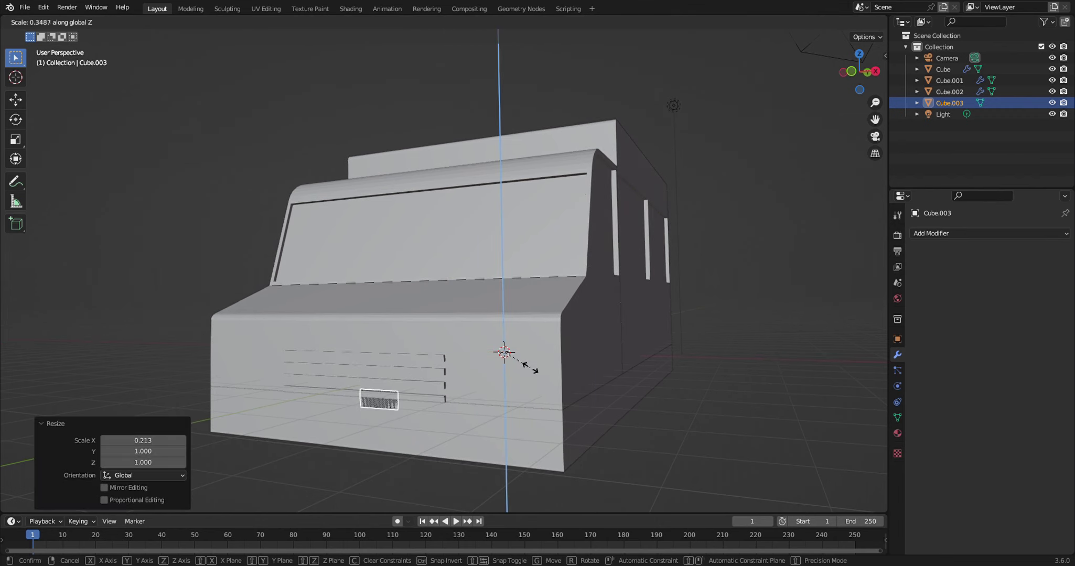
{"action": "left_click", "coordinate": [530, 380]}
- Move the panel 2.5724 m along X and 0.35 m down to the lower front corner
{"action": "mouse_move", "coordinate": [621, 424]}
{"action": "middle_mouse_down"}
{"action": "mouse_move", "coordinate": [618, 412]}
{"action": "mouse_move", "coordinate": [651, 412]}
{"action": "middle_mouse_up"}
{"action": "key", "text": "g"}
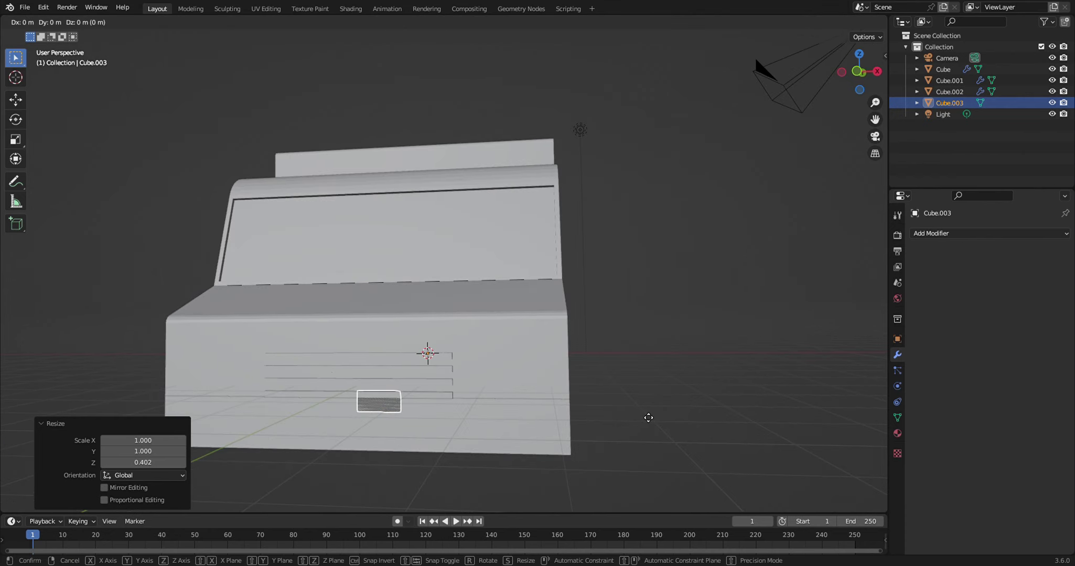
{"action": "key", "text": "x"}
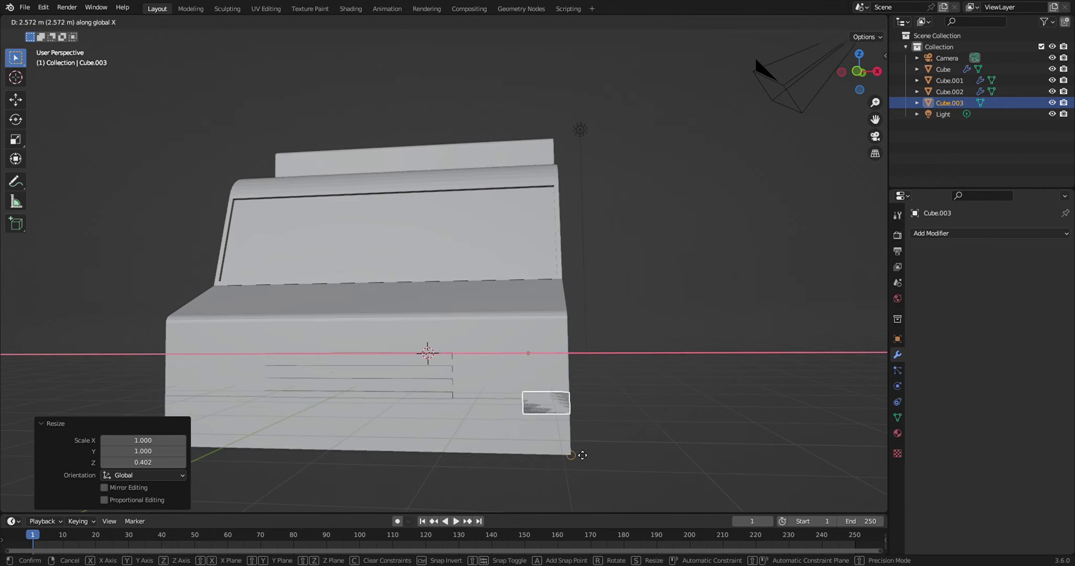
{"action": "left_click", "coordinate": [576, 451]}
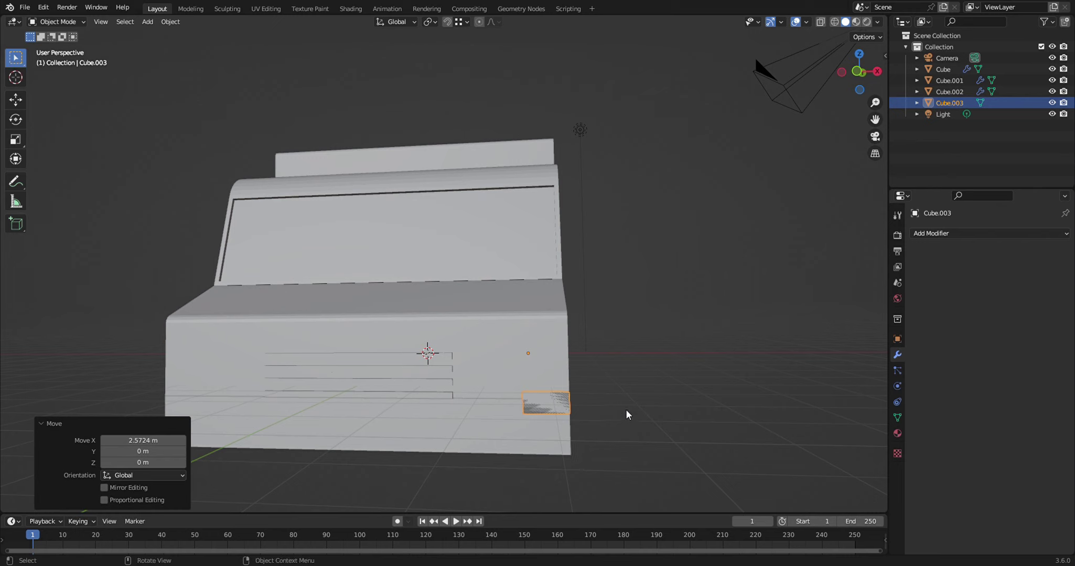
{"action": "key", "text": "g"}
{"action": "key", "text": "x"}
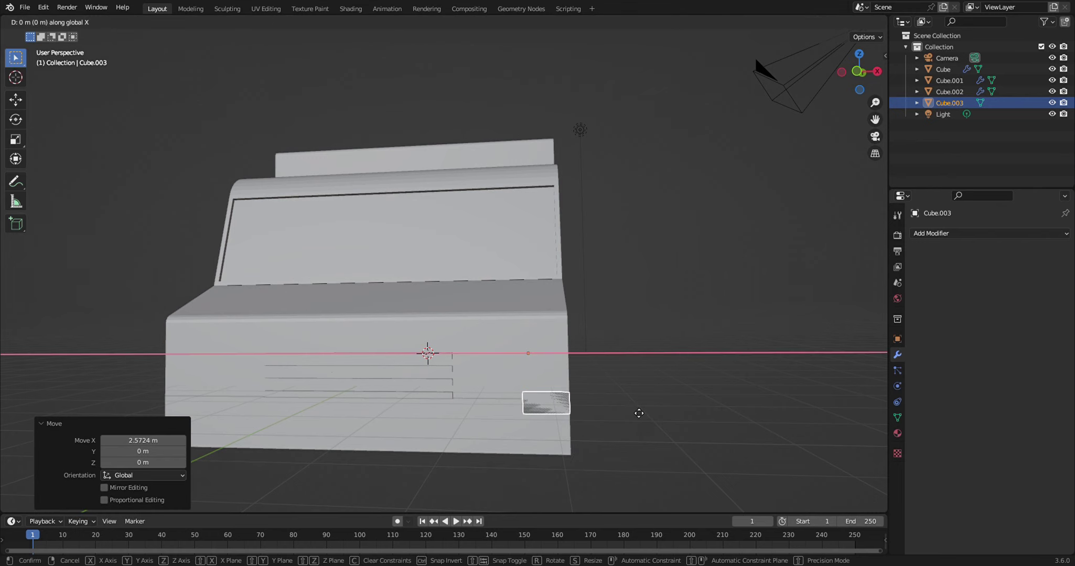
{"action": "key", "text": "z"}
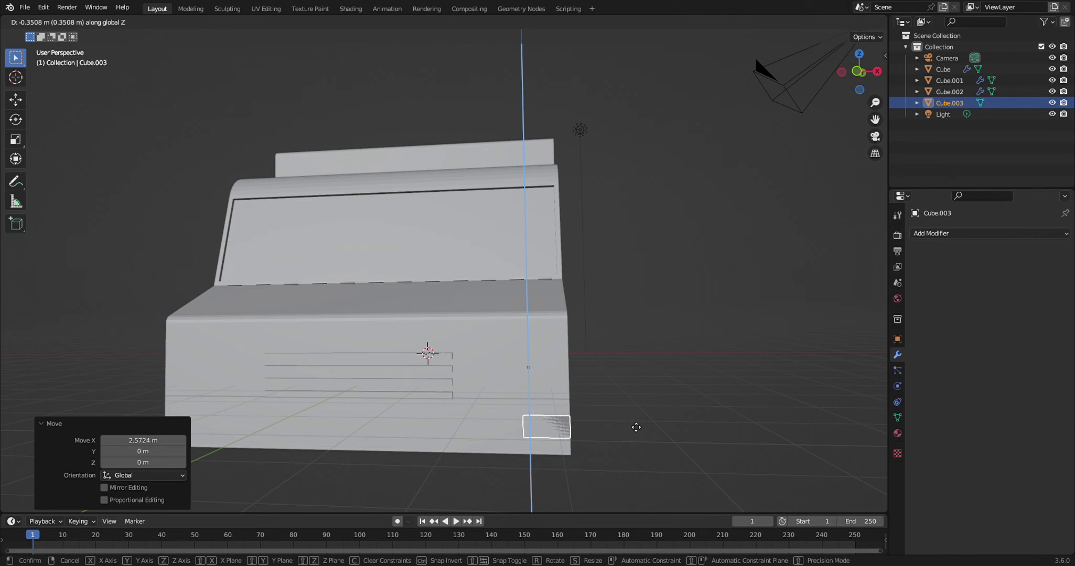
{"action": "left_click", "coordinate": [635, 427]}
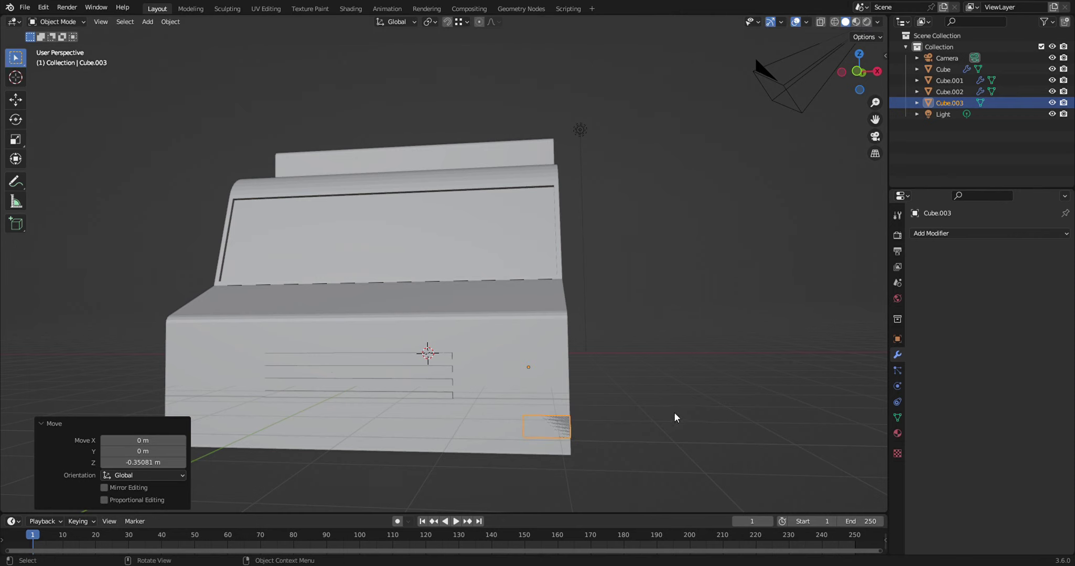
- Duplicate the corner panel as Cube.004 and raise it 1.2476 m on Z
{"action": "key", "text": "shift+d"}
{"action": "key", "text": "Escape"}
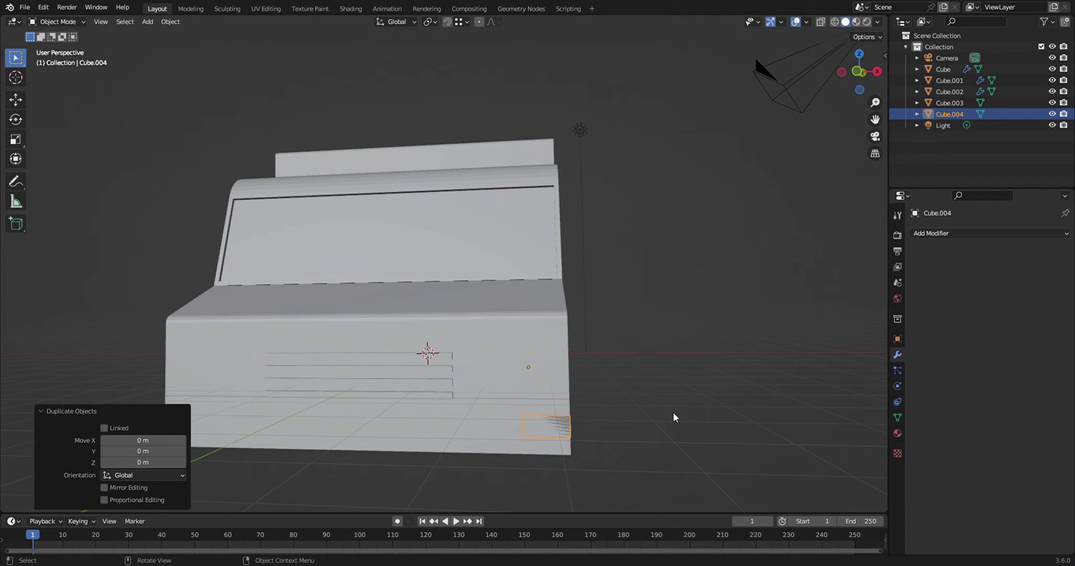
{"action": "key", "text": "g"}
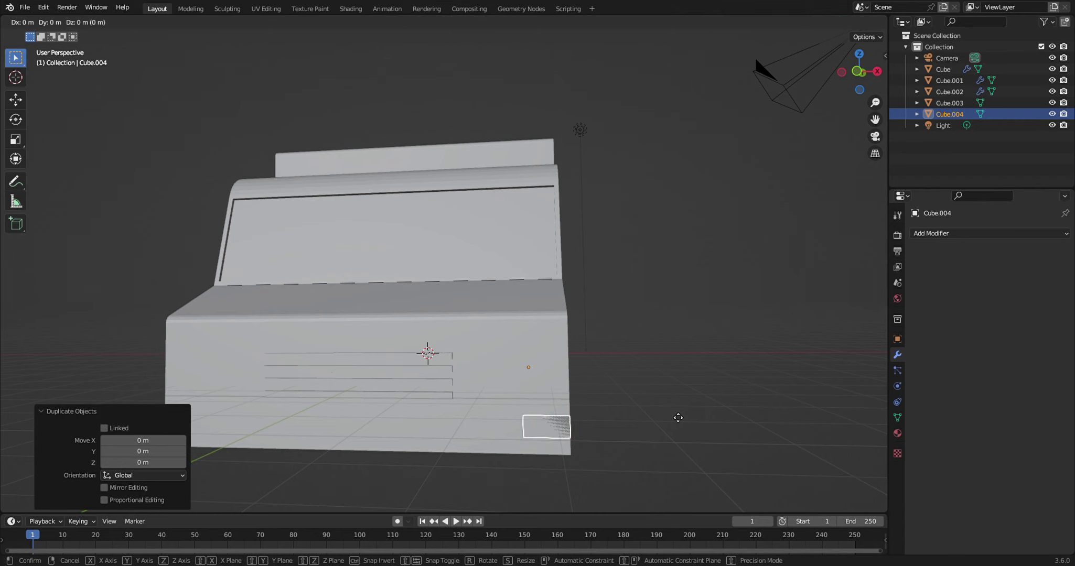
{"action": "key", "text": "z"}
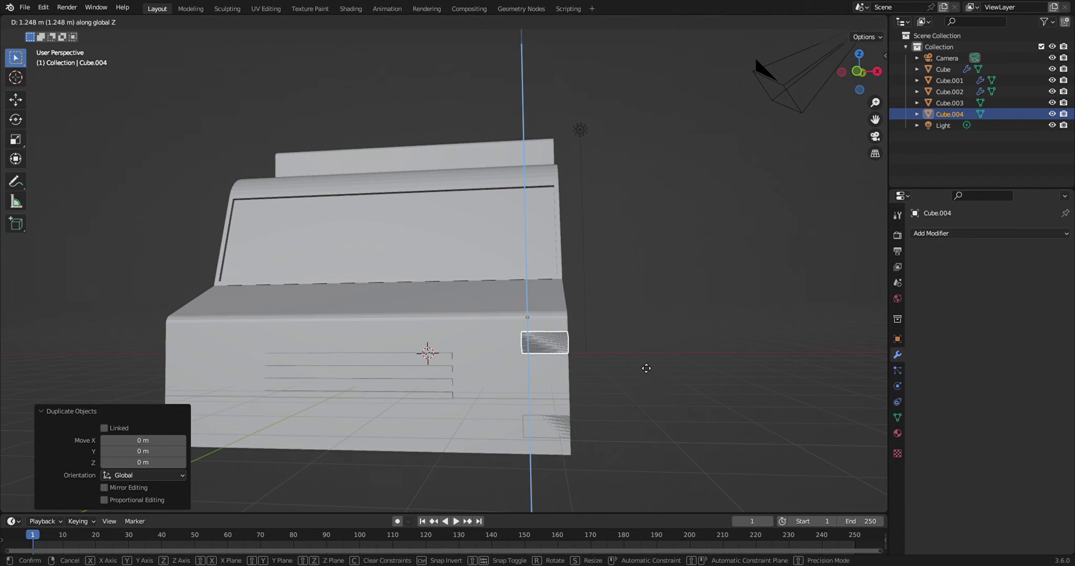
{"action": "left_click", "coordinate": [646, 368]}
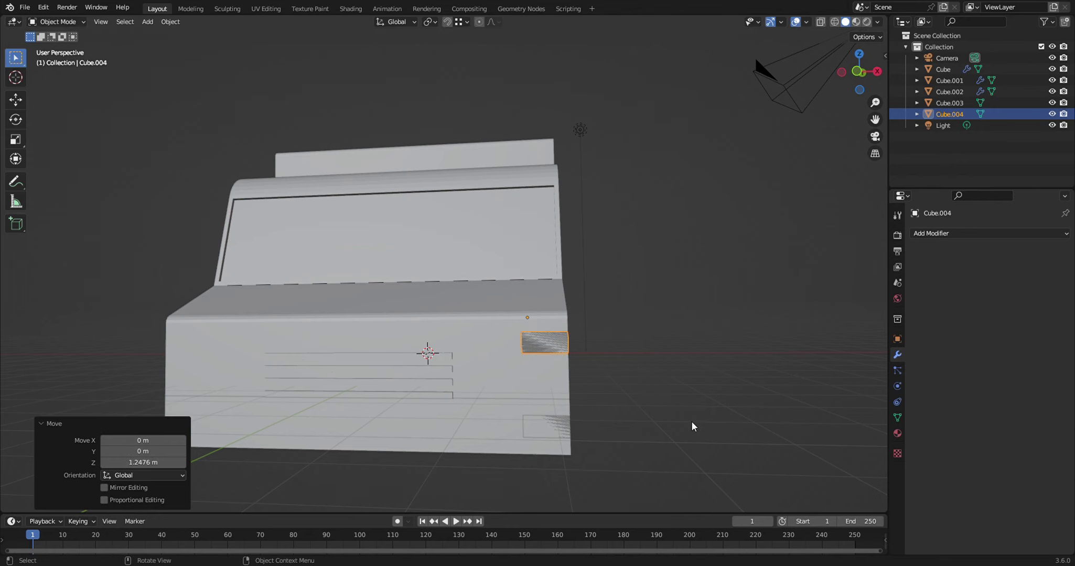
{"action": "middle_click_drag", "start_coordinate": [691, 421], "coordinate": [695, 418]}
- Select both small panels, Cube.003 and Cube.004, and enter Edit Mode
{"action": "left_click", "coordinate": [562, 436]}
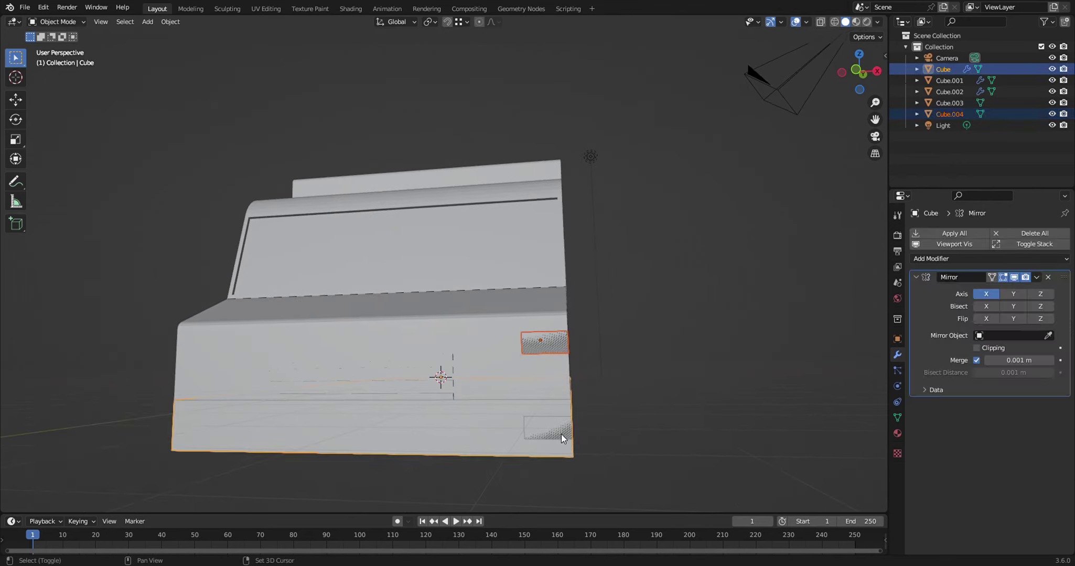
{"action": "left_click", "coordinate": [655, 422]}
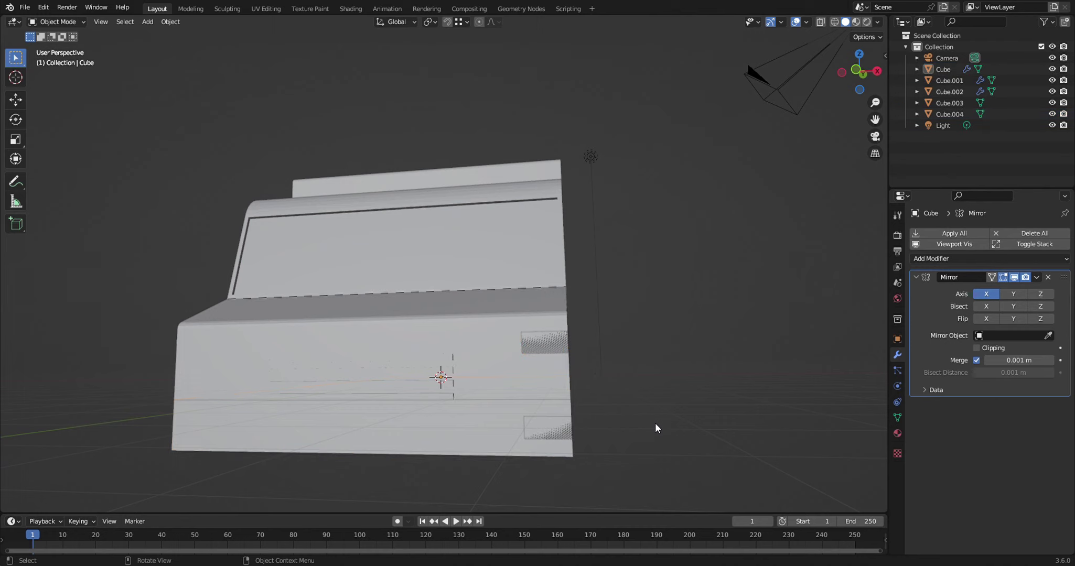
{"action": "left_click", "coordinate": [558, 345]}
{"action": "left_click", "coordinate": [556, 428]}
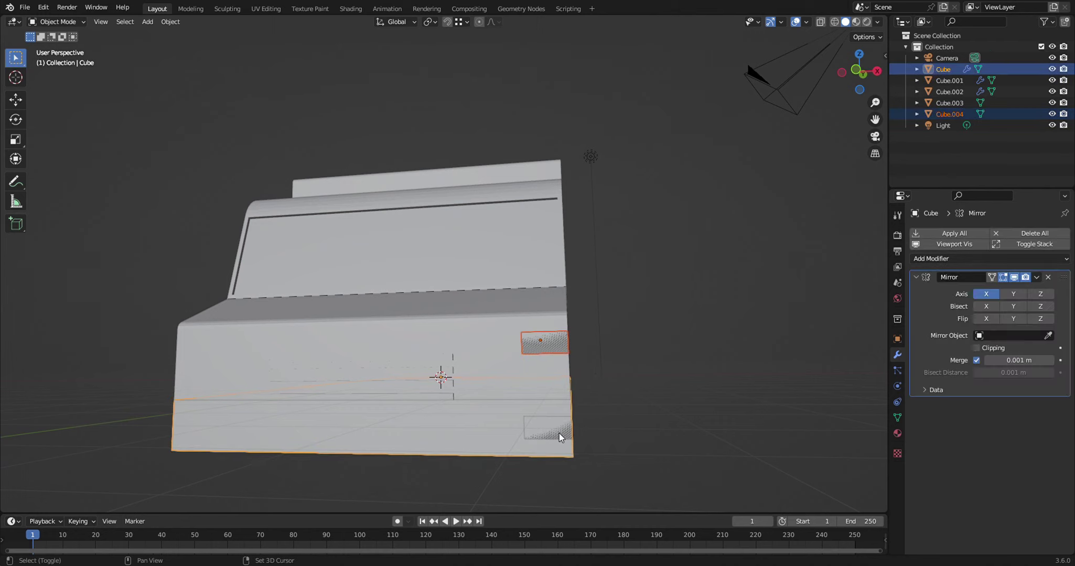
{"action": "left_click", "coordinate": [616, 435]}
{"action": "left_click", "coordinate": [545, 435]}
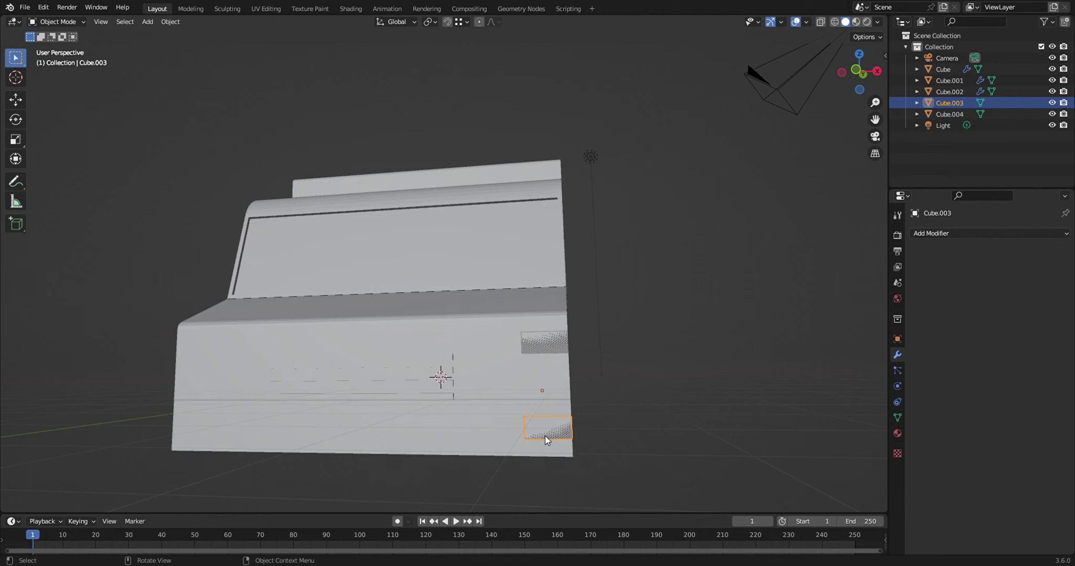
{"action": "left_click", "coordinate": [554, 340], "text": "shift"}
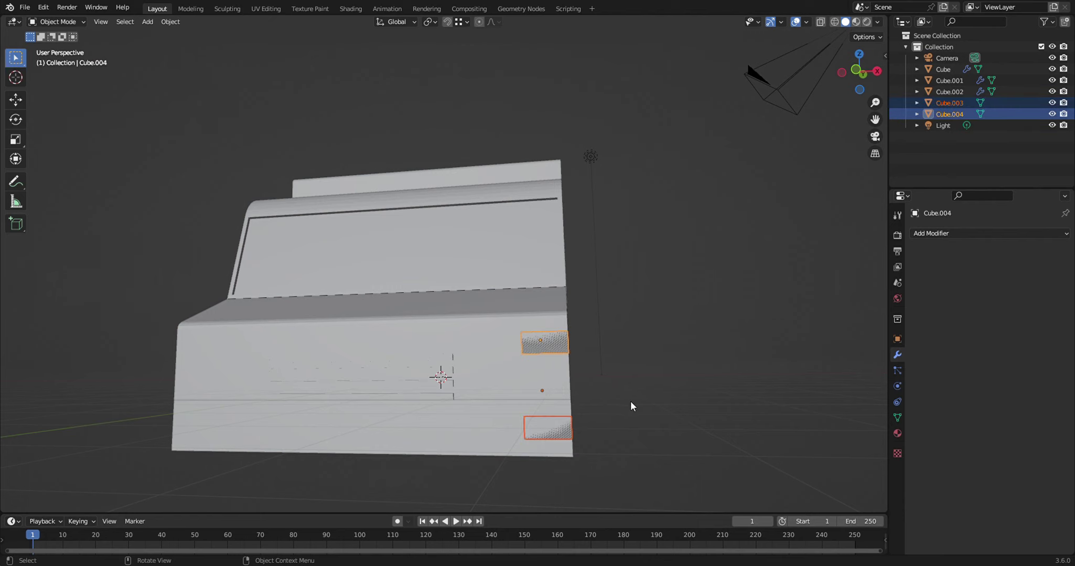
{"action": "key", "text": "Tab"}
{"action": "middle_click_drag", "start_coordinate": [631, 402], "coordinate": [556, 399]}
- Extrude both panels' front faces outward about 0.09 m
{"action": "key", "text": "2"}
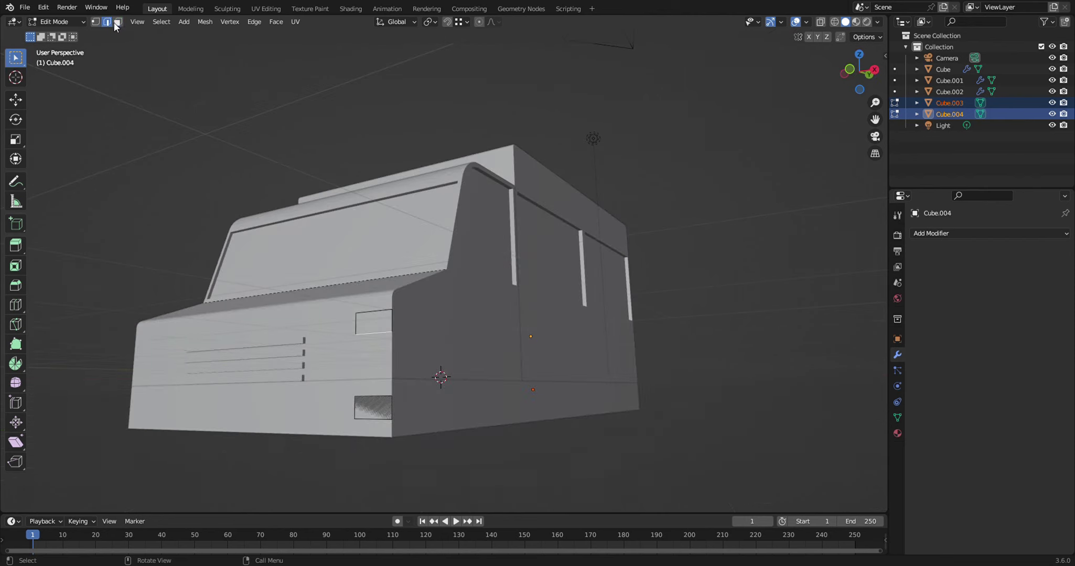
{"action": "left_click", "coordinate": [117, 22]}
{"action": "left_click", "coordinate": [370, 325]}
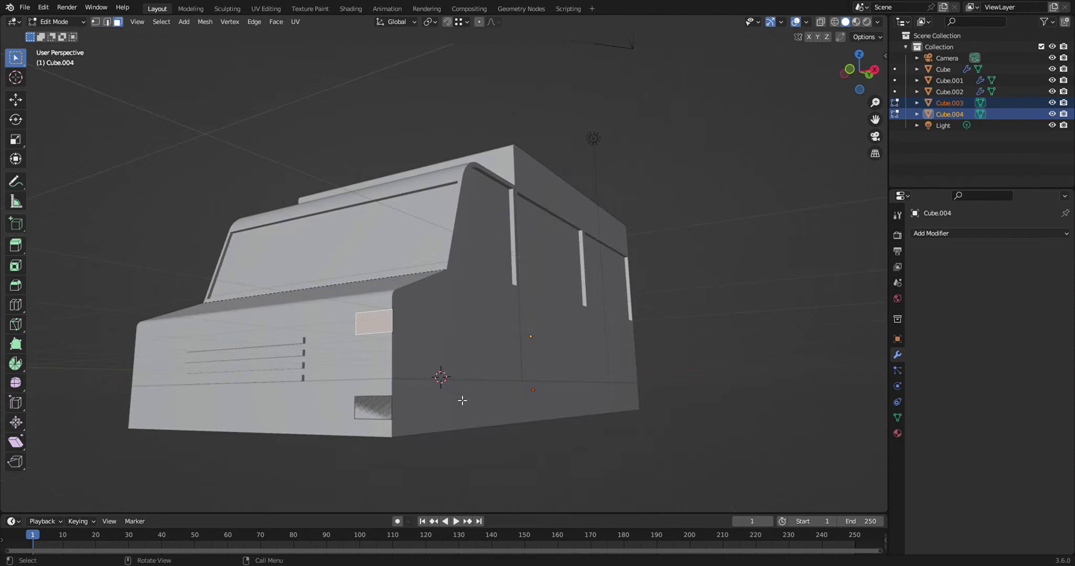
{"action": "left_click", "coordinate": [379, 413], "text": "shift"}
{"action": "key", "text": "e"}
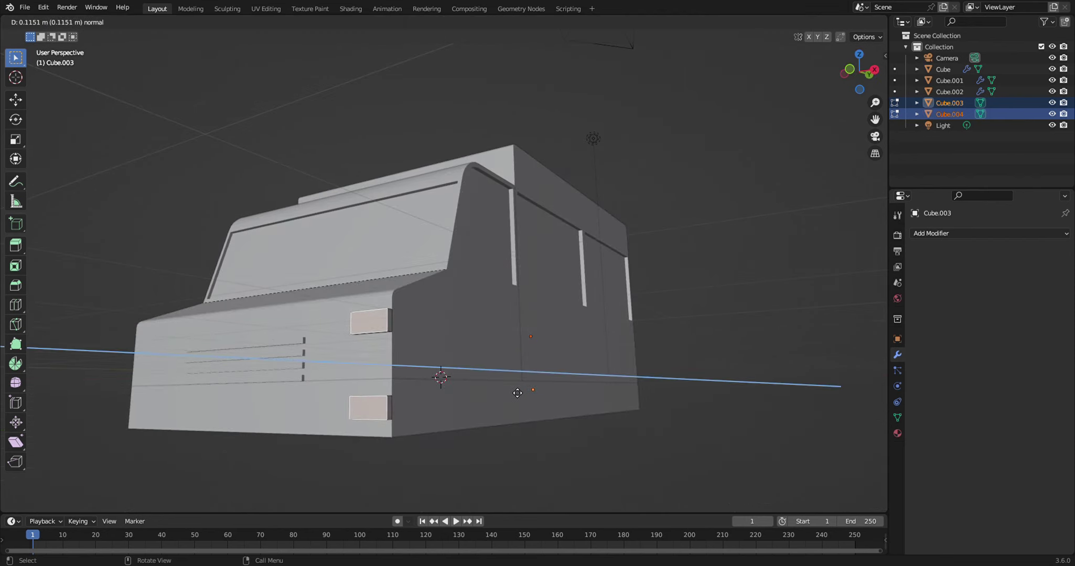
{"action": "left_click", "coordinate": [518, 393]}
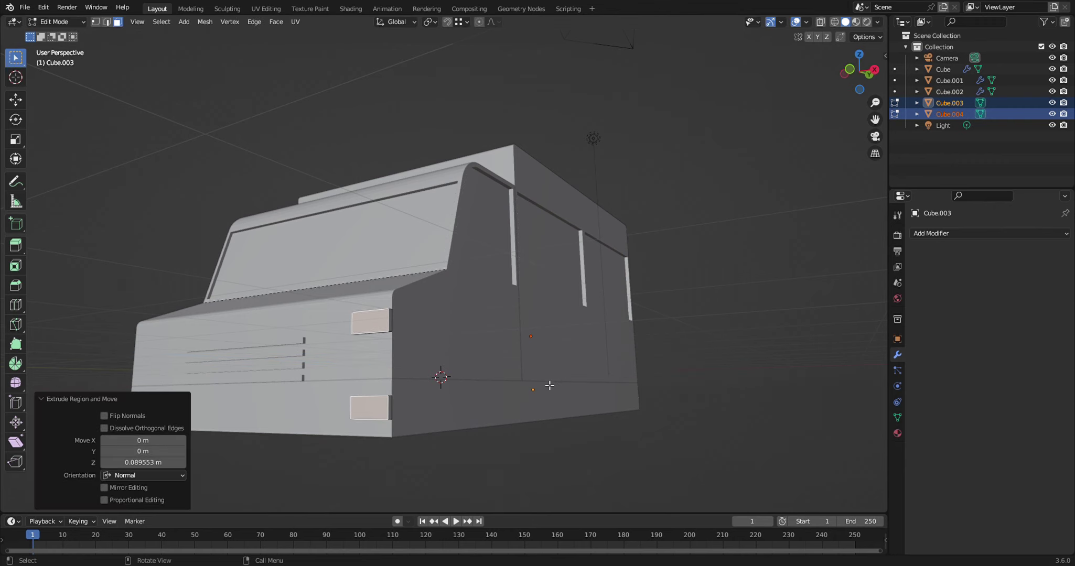
- Bevel all panel edges 0.0395 m with 7 segments and return to Object Mode
{"action": "key", "text": "ctrl"}
{"action": "key", "text": "ctrl+l"}
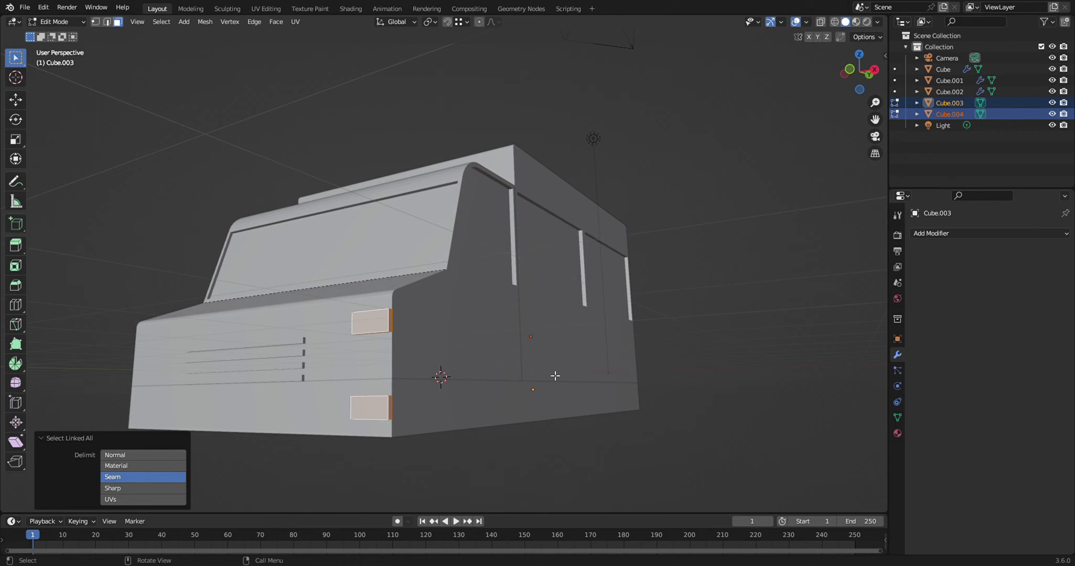
{"action": "key", "text": "ctrl+b"}
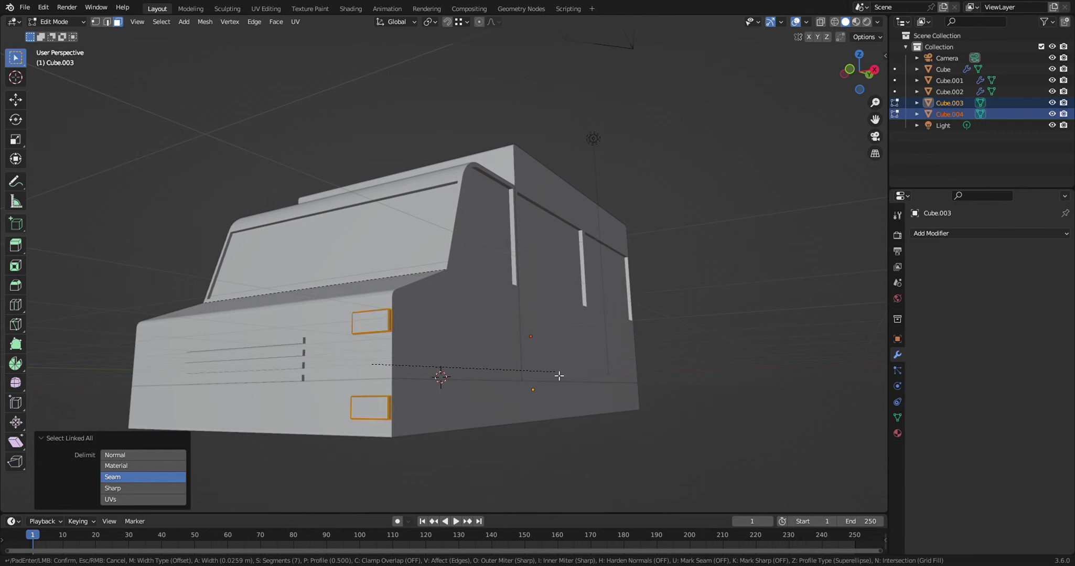
{"action": "left_click", "coordinate": [558, 375]}
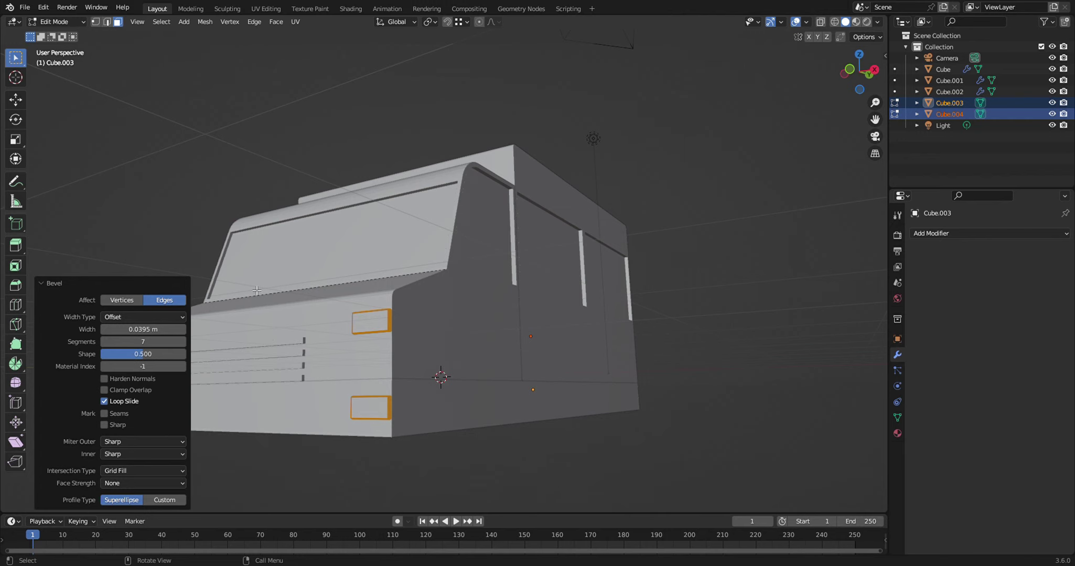
{"action": "key", "text": "Tab"}
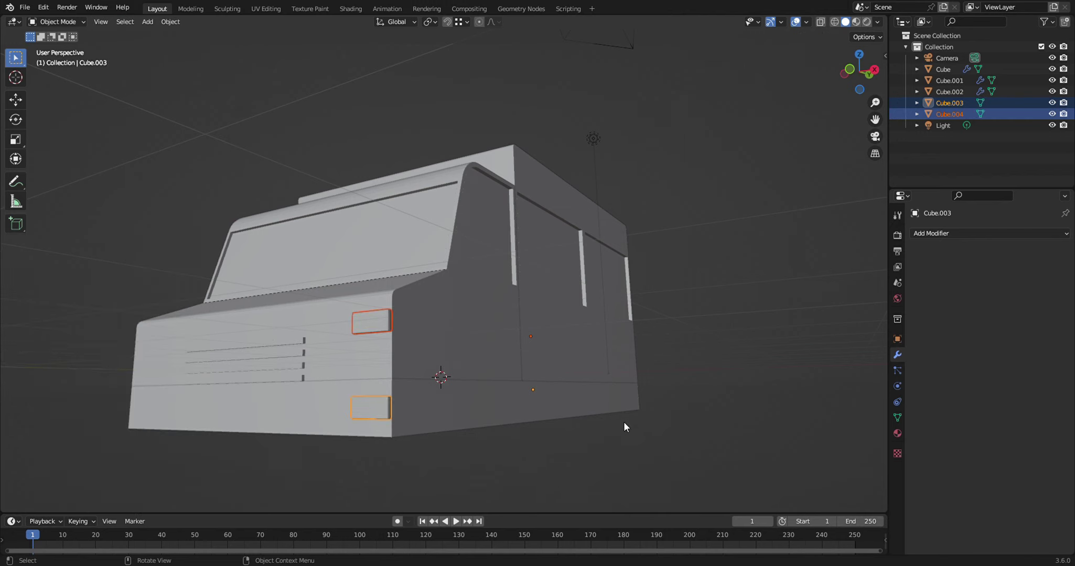
- Set the upper headlight panel Cube.004's origin to the 3D cursor
{"action": "middle_click_drag", "start_coordinate": [621, 425], "coordinate": [670, 427]}
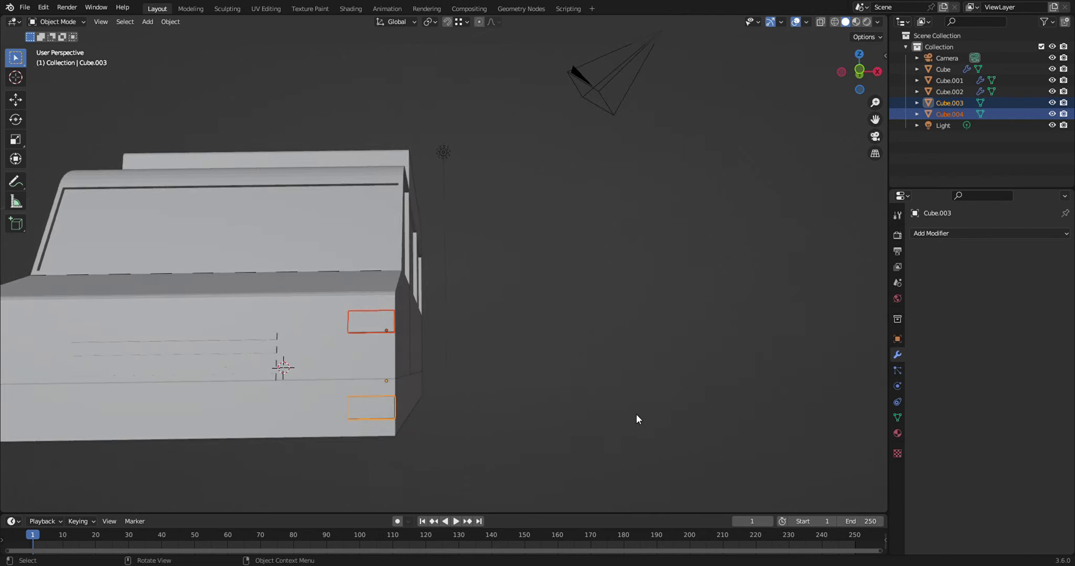
{"action": "left_click", "coordinate": [371, 322]}
{"action": "scroll", "coordinate": [330, 349], "scroll_direction": "up", "scroll_amount": 2}
{"action": "scroll", "coordinate": [359, 362], "scroll_direction": "down", "scroll_amount": 2}
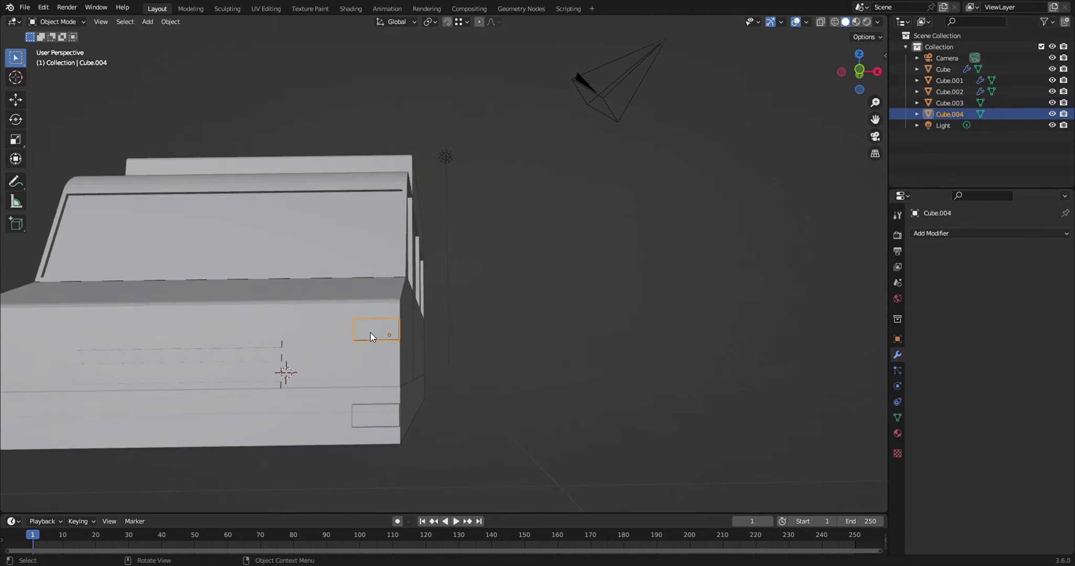
{"action": "middle_click_drag", "start_coordinate": [316, 391], "coordinate": [479, 333]}
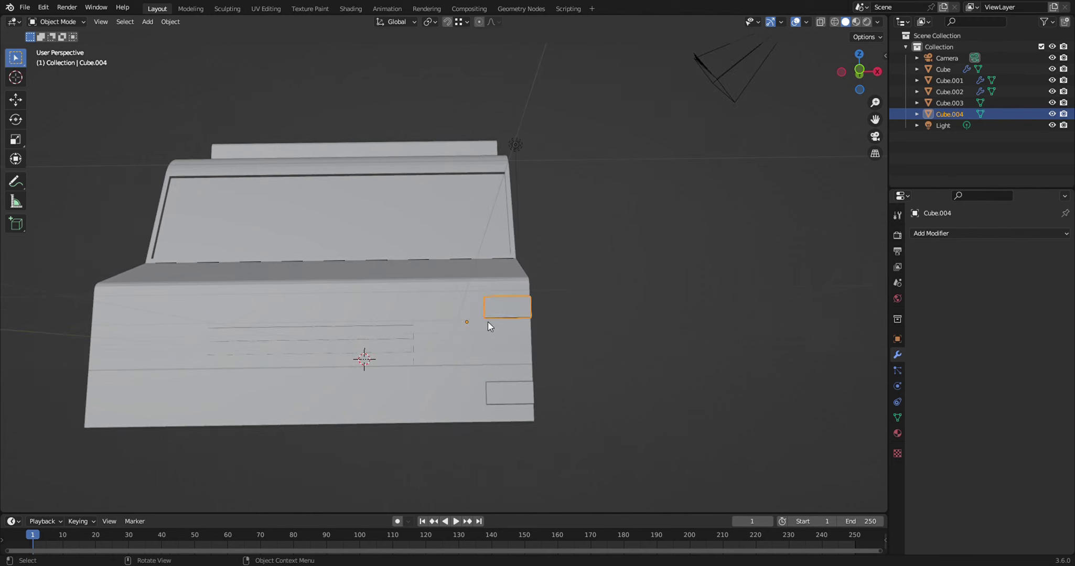
{"action": "right_click", "coordinate": [528, 305]}
{"action": "mouse_move", "coordinate": [496, 304]}
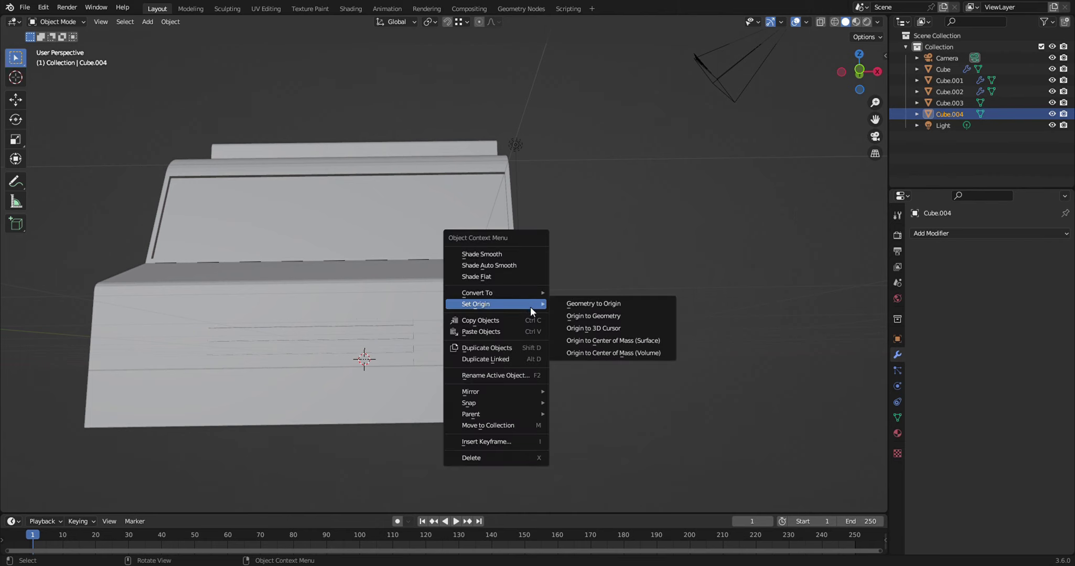
{"action": "left_click", "coordinate": [610, 328]}
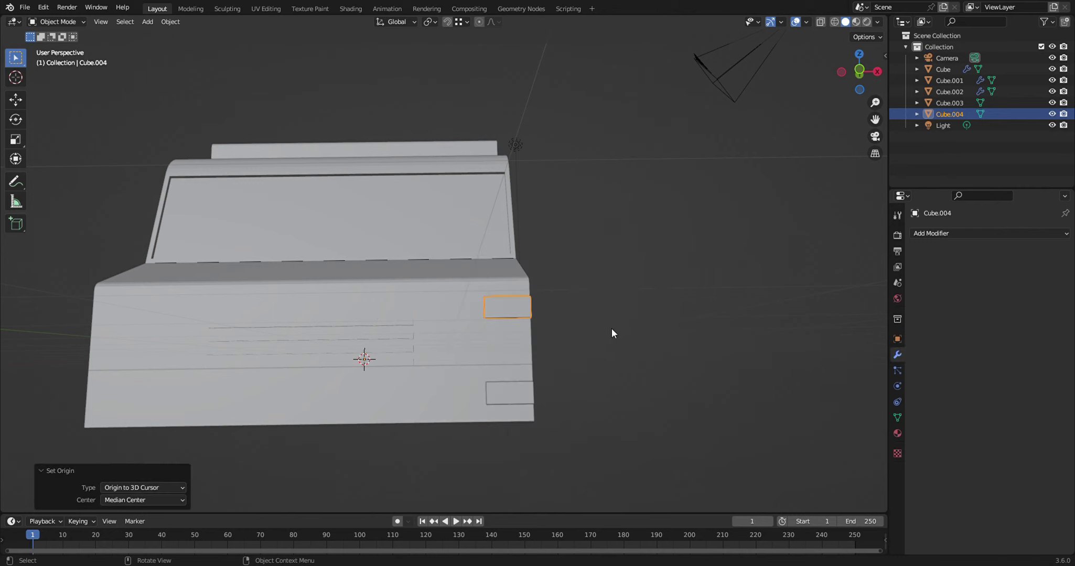
- Add a Mirror modifier to Cube.004 to create a matching left headlight panel
{"action": "left_click", "coordinate": [996, 229]}
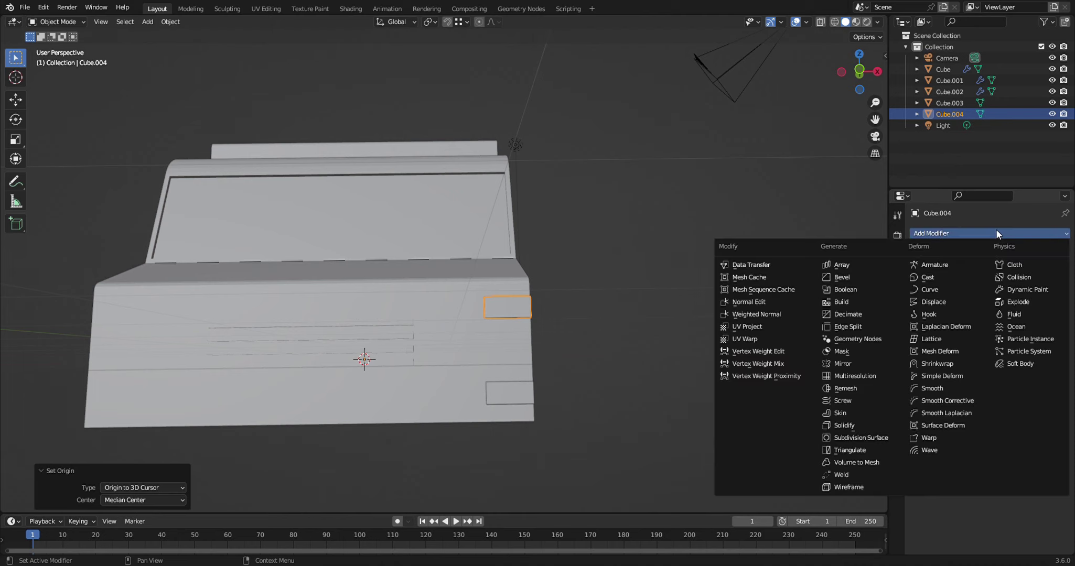
{"action": "left_click", "coordinate": [839, 364]}
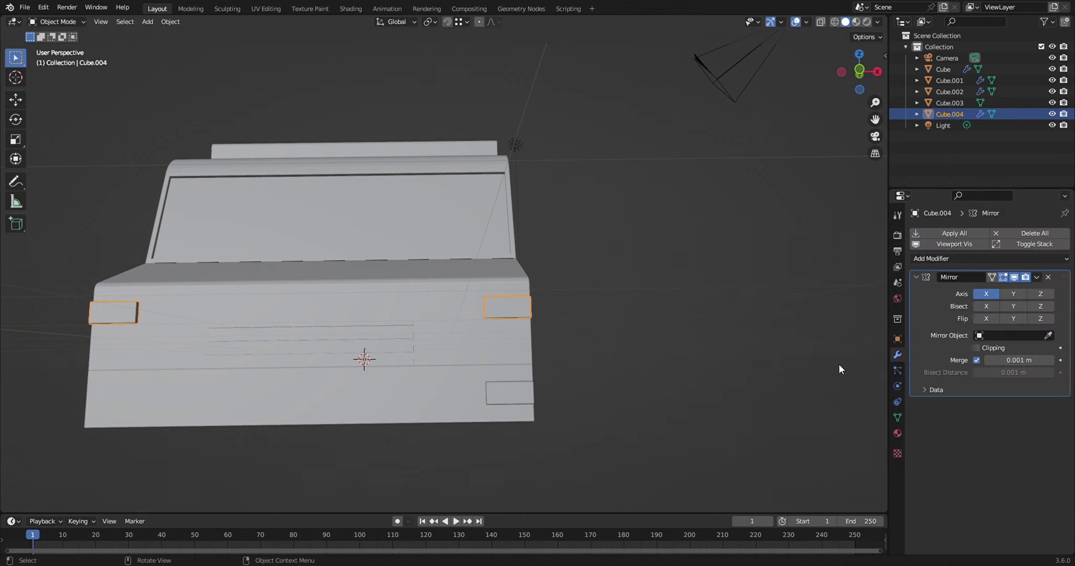
{"action": "left_click", "coordinate": [509, 393]}
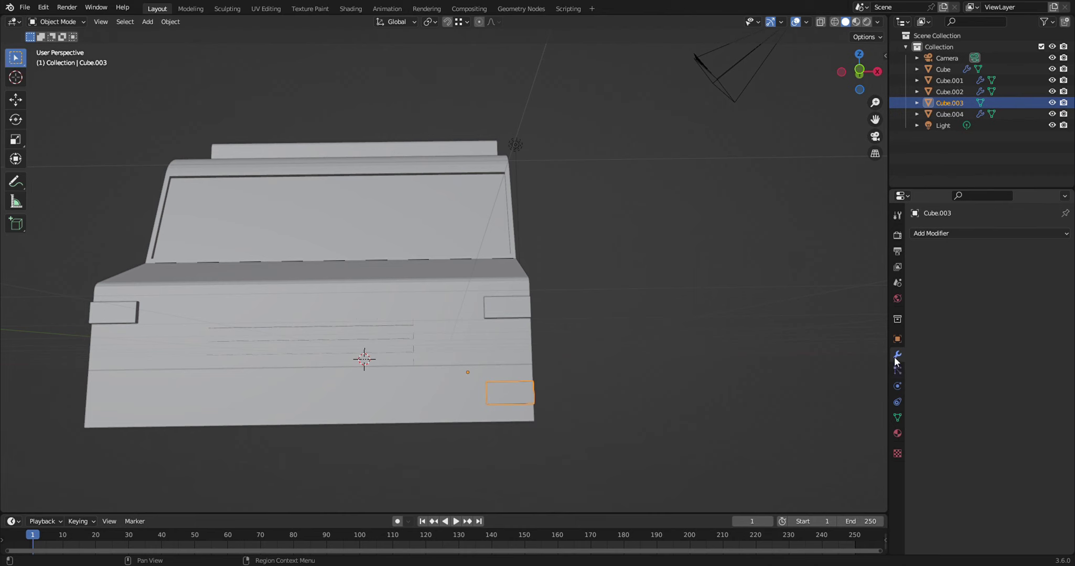
- Set Cube.003's origin to the 3D cursor and add a Mirror modifier for a lower-left twin
{"action": "right_click", "coordinate": [520, 402]}
{"action": "mouse_move", "coordinate": [484, 398]}
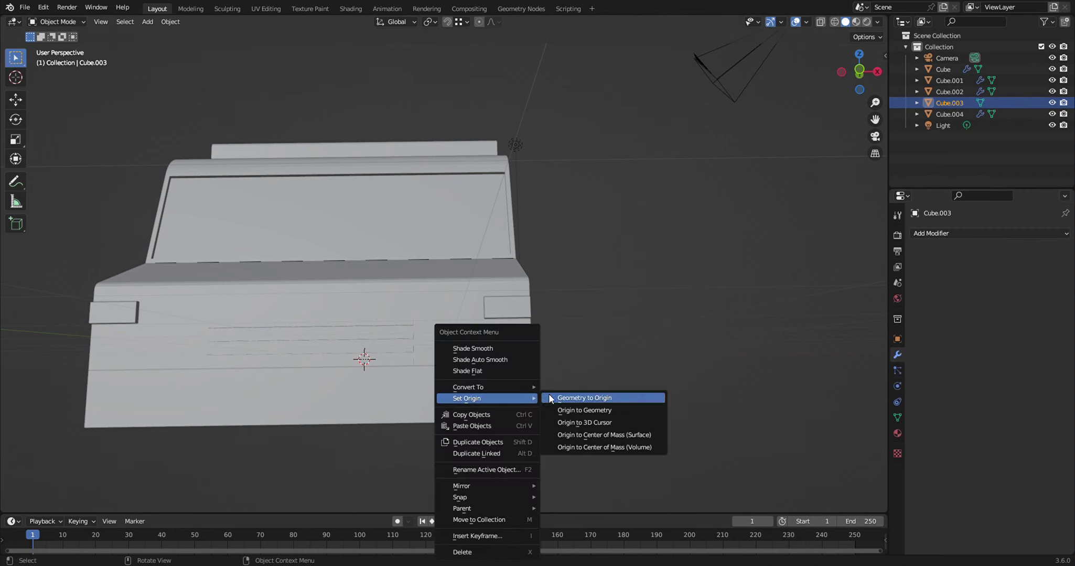
{"action": "left_click", "coordinate": [588, 423]}
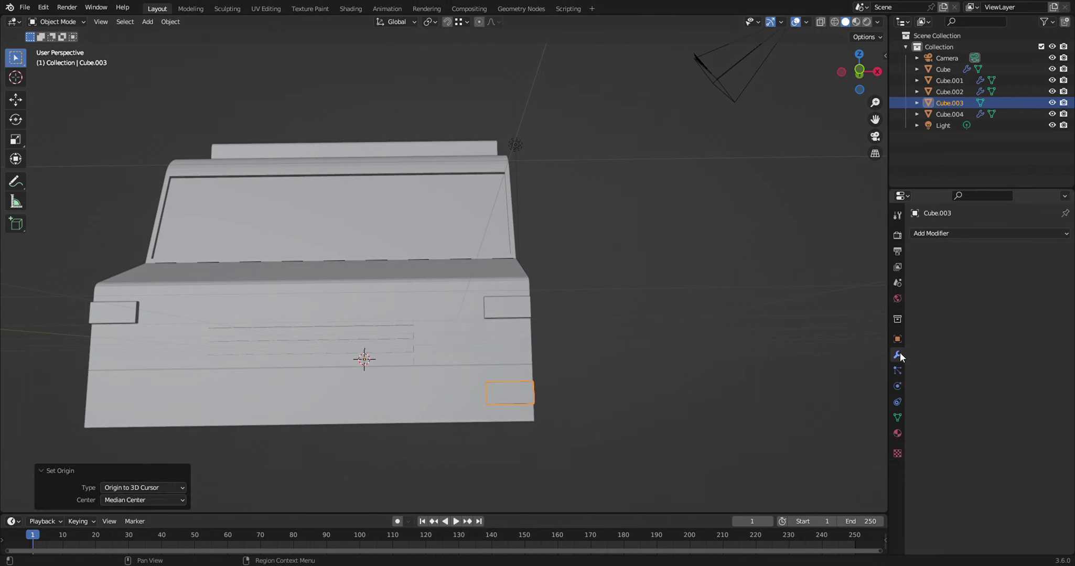
{"action": "left_click", "coordinate": [964, 234]}
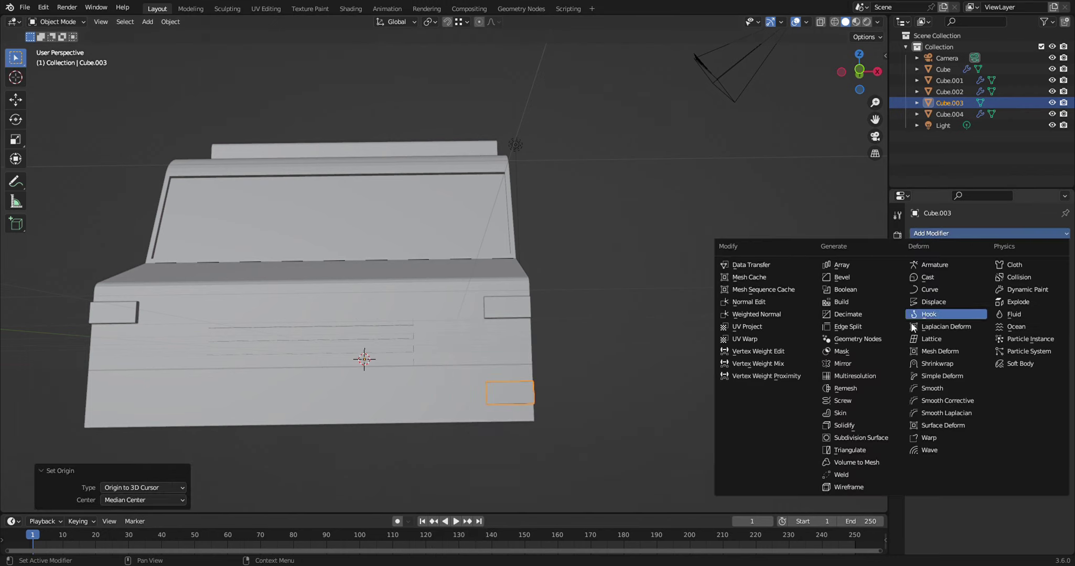
{"action": "left_click", "coordinate": [845, 363]}
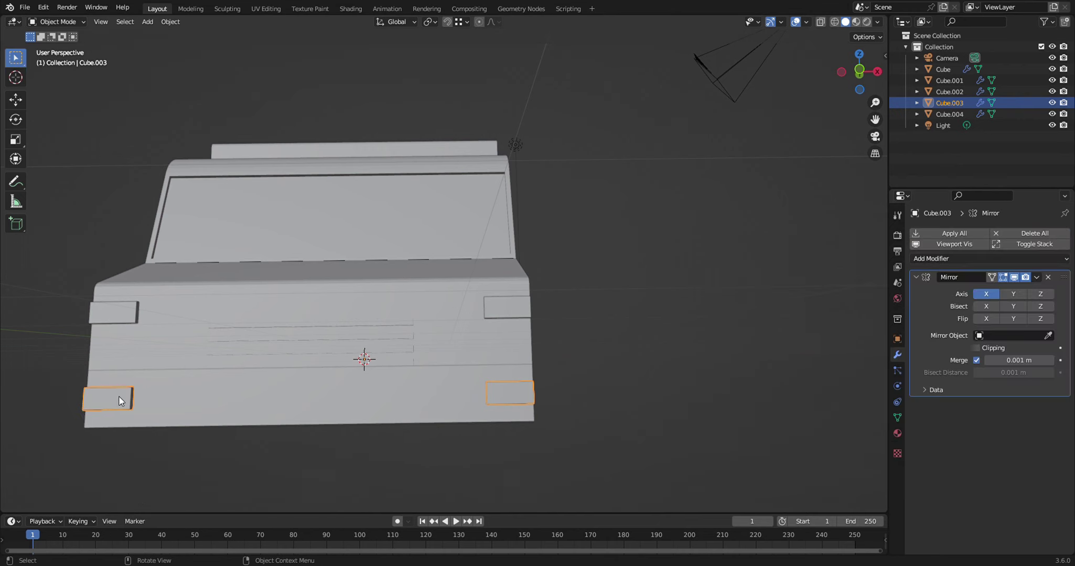
{"action": "left_click", "coordinate": [988, 293]}
{"action": "middle_click_drag", "start_coordinate": [703, 357], "coordinate": [680, 364]}
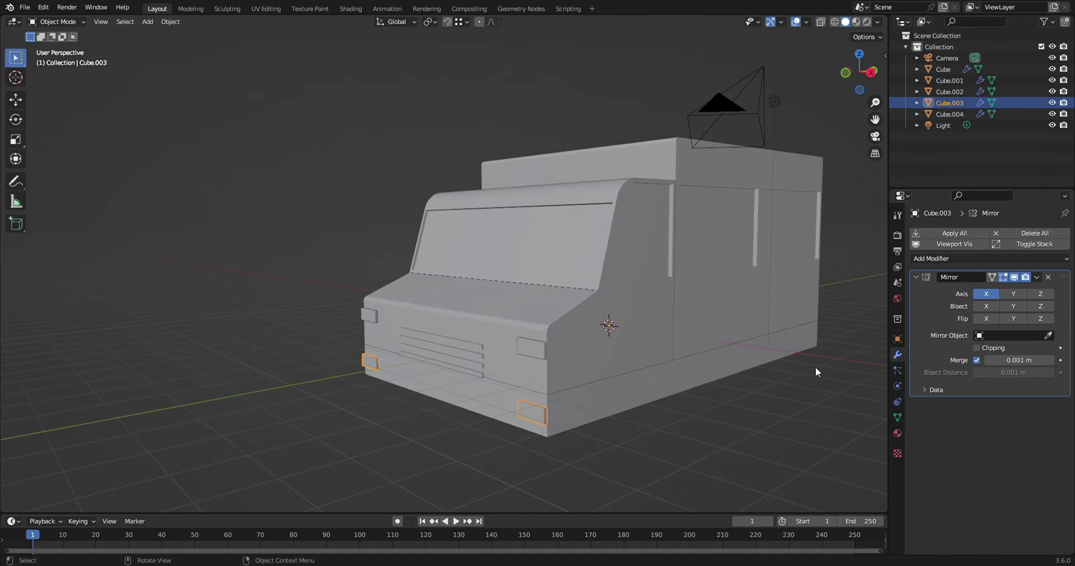
{"action": "mouse_move", "coordinate": [743, 359]}
{"action": "middle_mouse_down"}
{"action": "mouse_move", "coordinate": [738, 374]}
{"action": "mouse_move", "coordinate": [771, 356]}
{"action": "middle_mouse_up"}
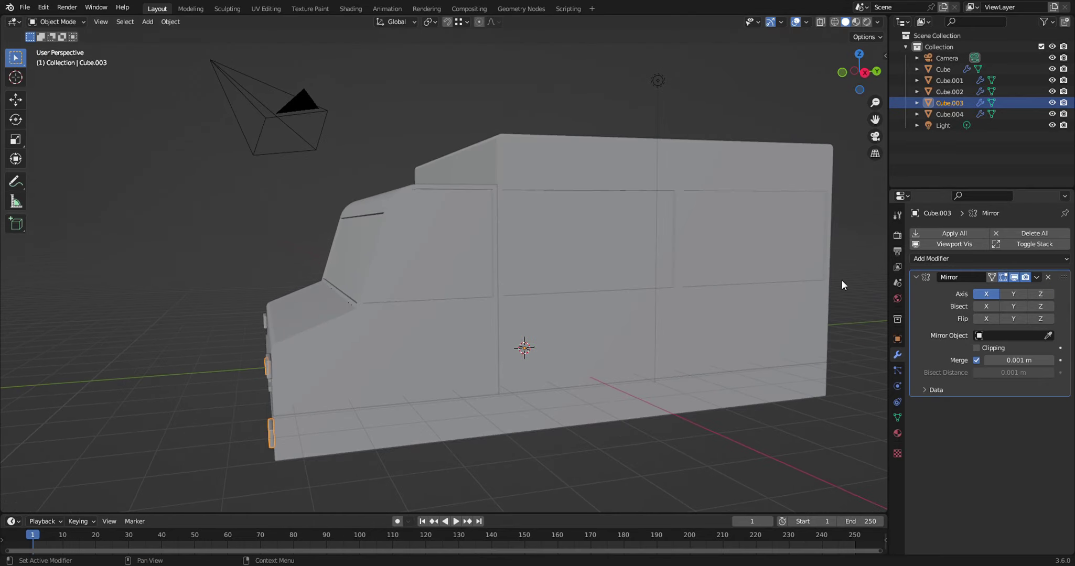
- Dissolve the four horizontal edge loops on the rear cargo box Cube.002
{"action": "left_click", "coordinate": [642, 321]}
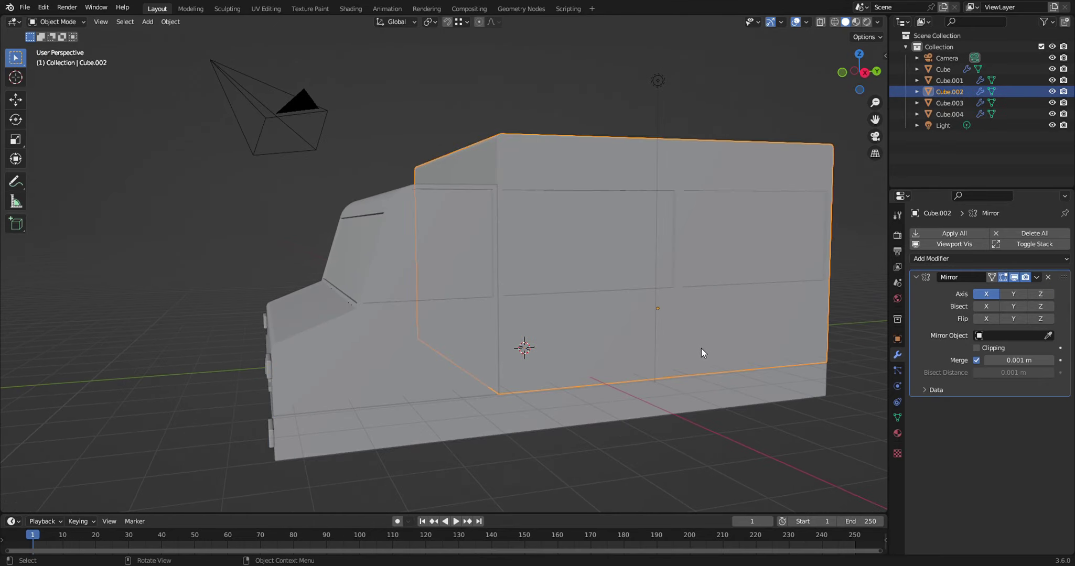
{"action": "middle_click_drag", "start_coordinate": [713, 340], "coordinate": [692, 340]}
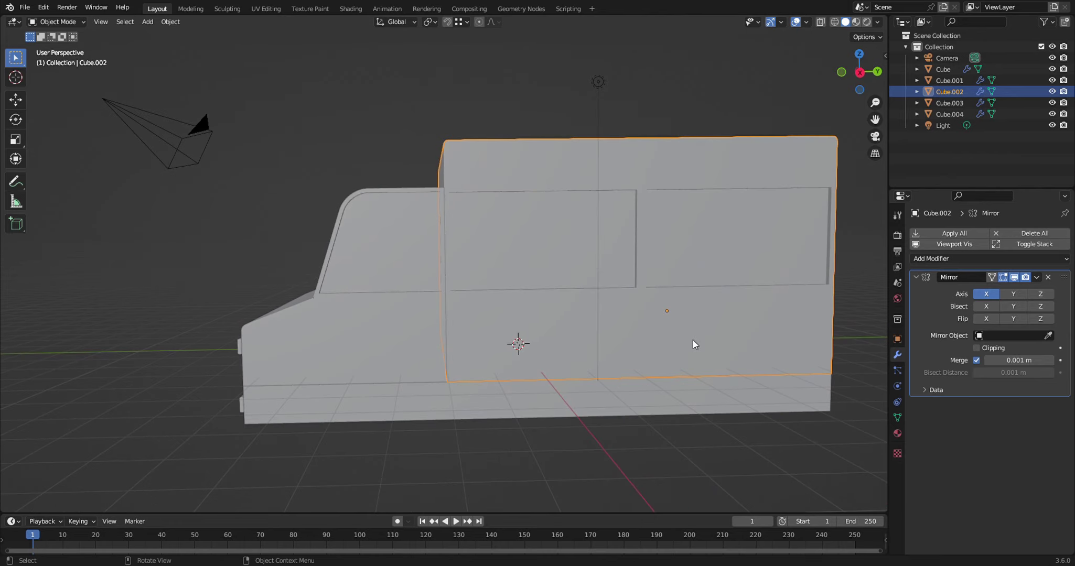
{"action": "key", "text": "Tab"}
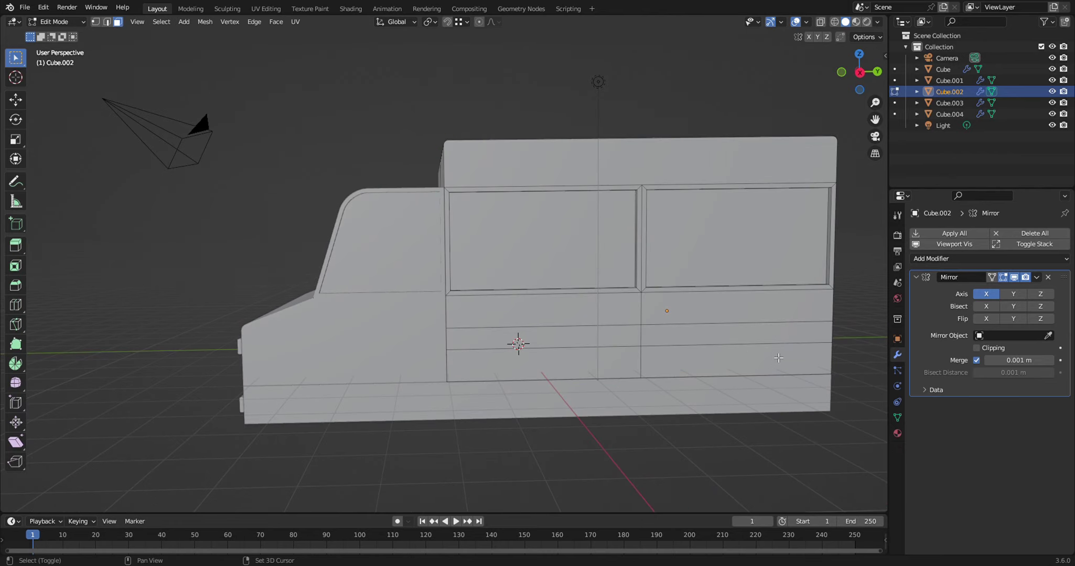
{"action": "left_click", "coordinate": [407, 360]}
{"action": "mouse_move", "coordinate": [785, 357]}
{"action": "middle_mouse_down"}
{"action": "mouse_move", "coordinate": [408, 359]}
{"action": "mouse_move", "coordinate": [756, 286]}
{"action": "middle_mouse_up"}
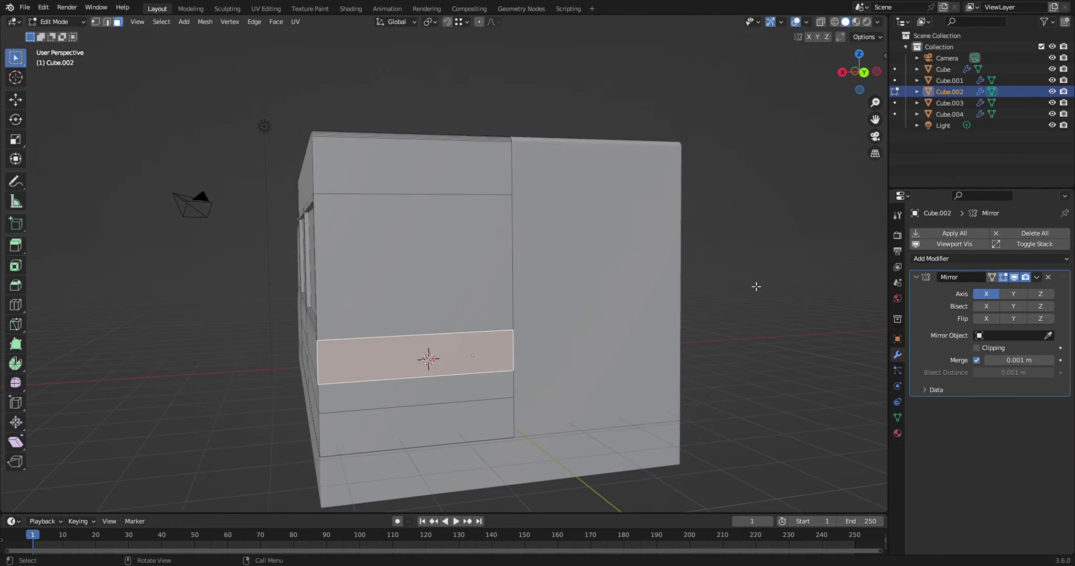
{"action": "left_click", "coordinate": [106, 24]}
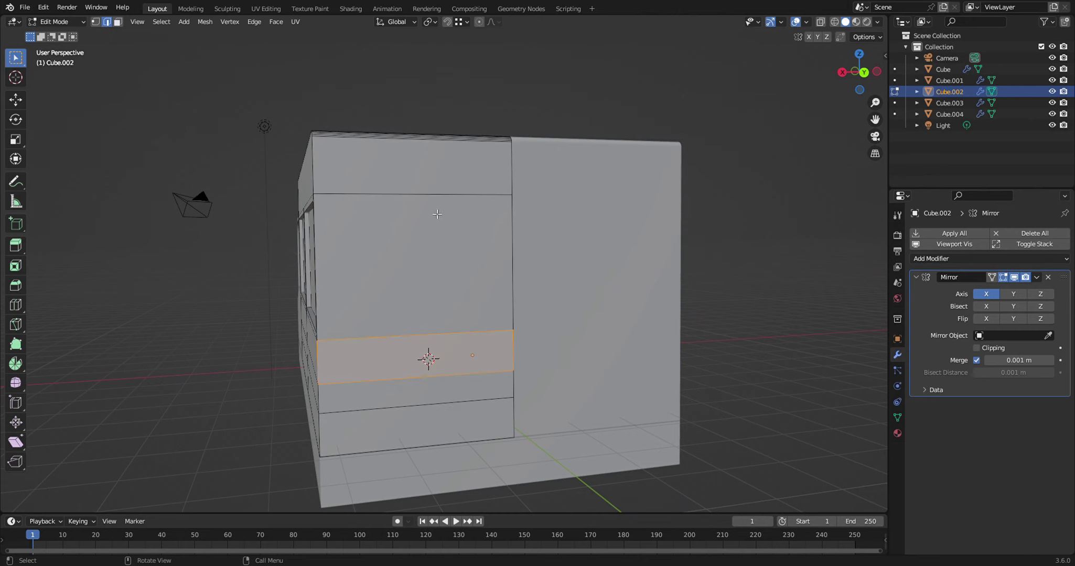
{"action": "left_click", "coordinate": [438, 198]}
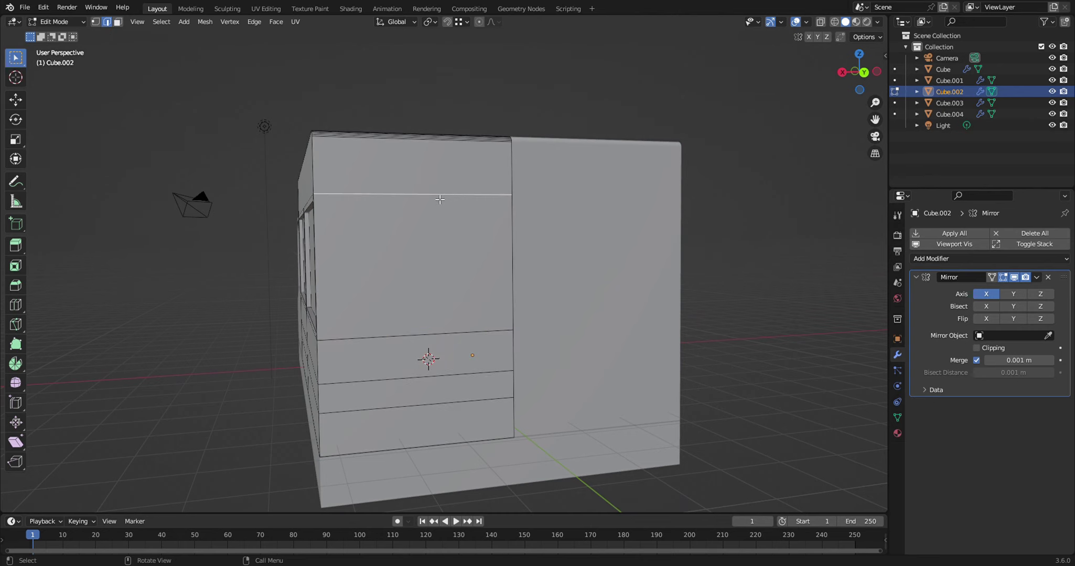
{"action": "left_click", "coordinate": [443, 334], "text": "shift"}
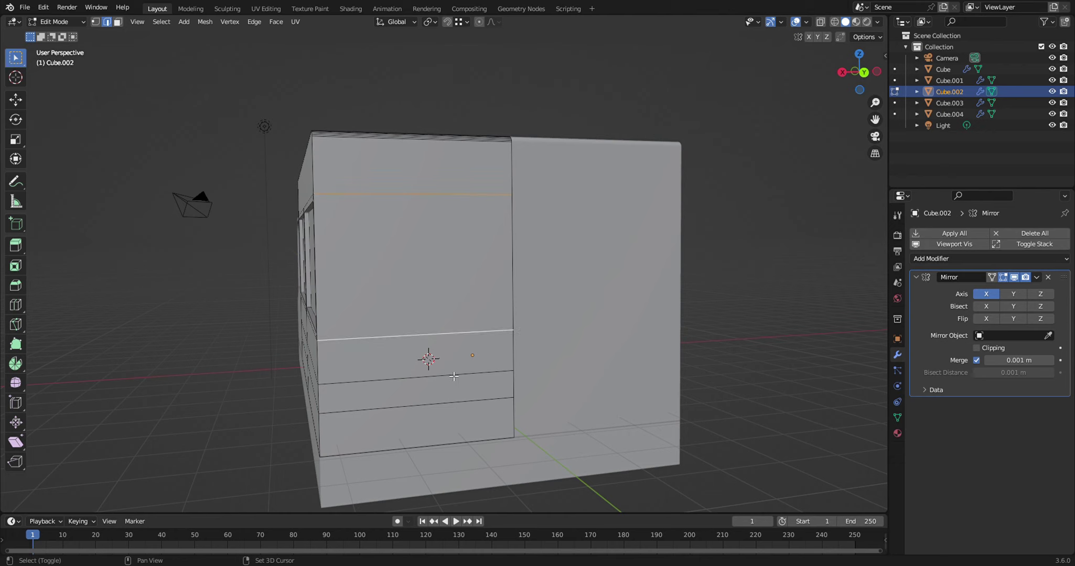
{"action": "left_click", "coordinate": [454, 375], "text": "shift"}
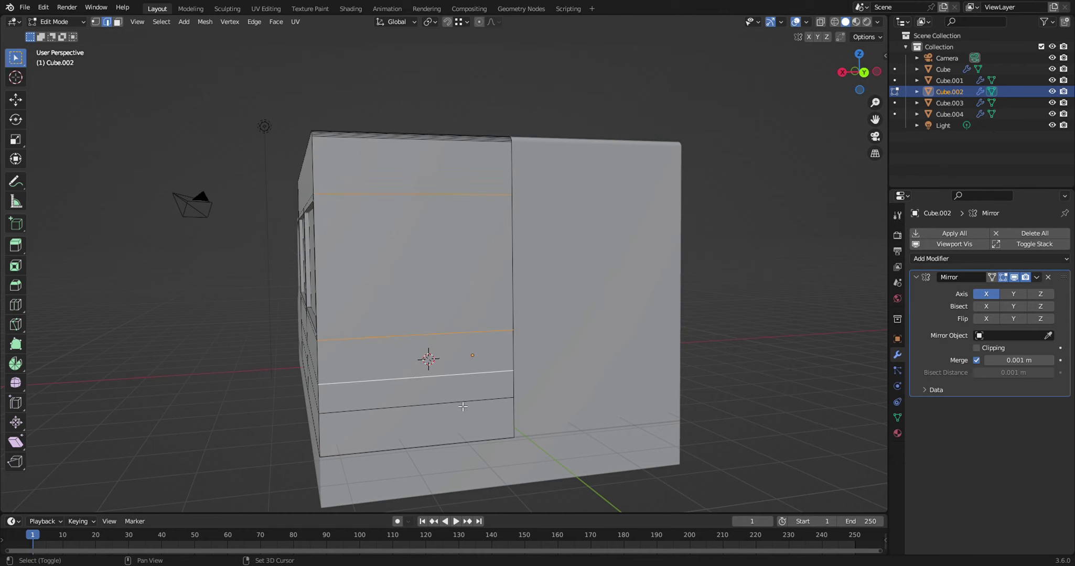
{"action": "left_click", "coordinate": [463, 405], "text": "shift"}
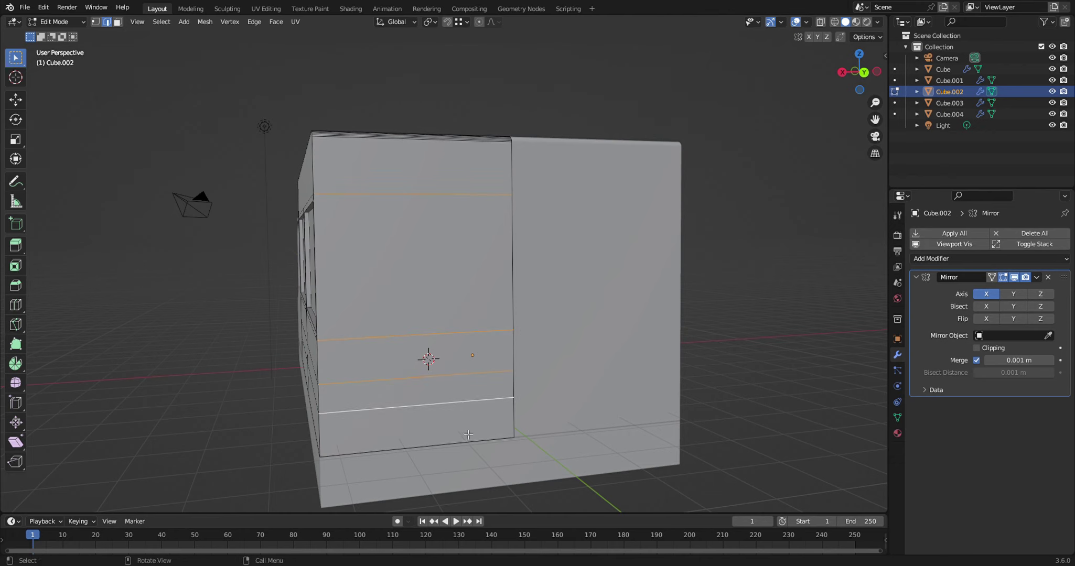
{"action": "mouse_move", "coordinate": [468, 435]}
{"action": "middle_mouse_down"}
{"action": "mouse_move", "coordinate": [469, 356]}
{"action": "mouse_move", "coordinate": [669, 159]}
{"action": "middle_mouse_up"}
{"action": "key", "text": "ctrl+x"}
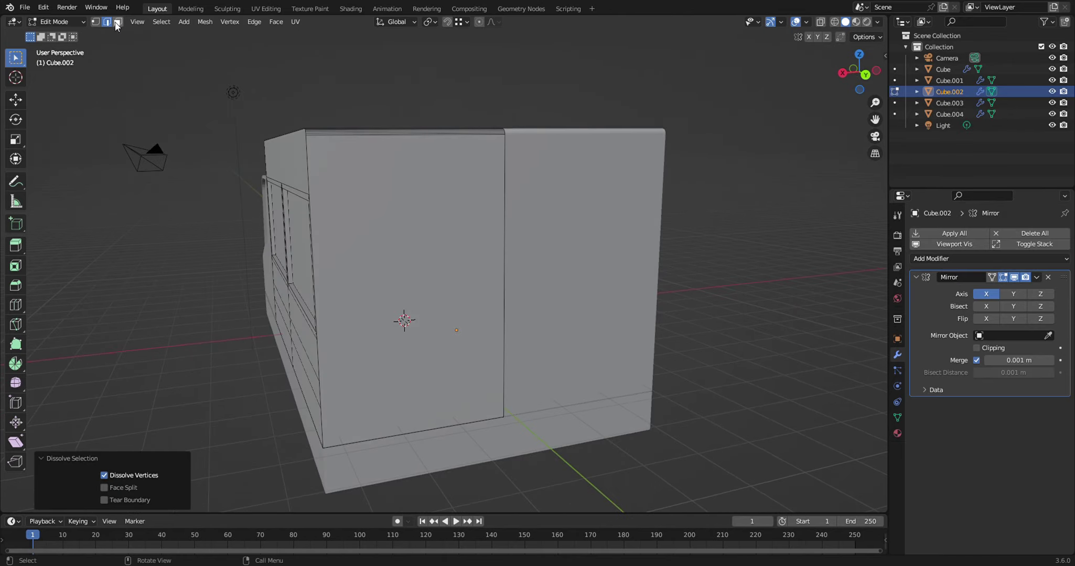
- Select the cargo box's large flat face and start insetting it
{"action": "left_click", "coordinate": [116, 24]}
{"action": "left_click", "coordinate": [398, 331]}
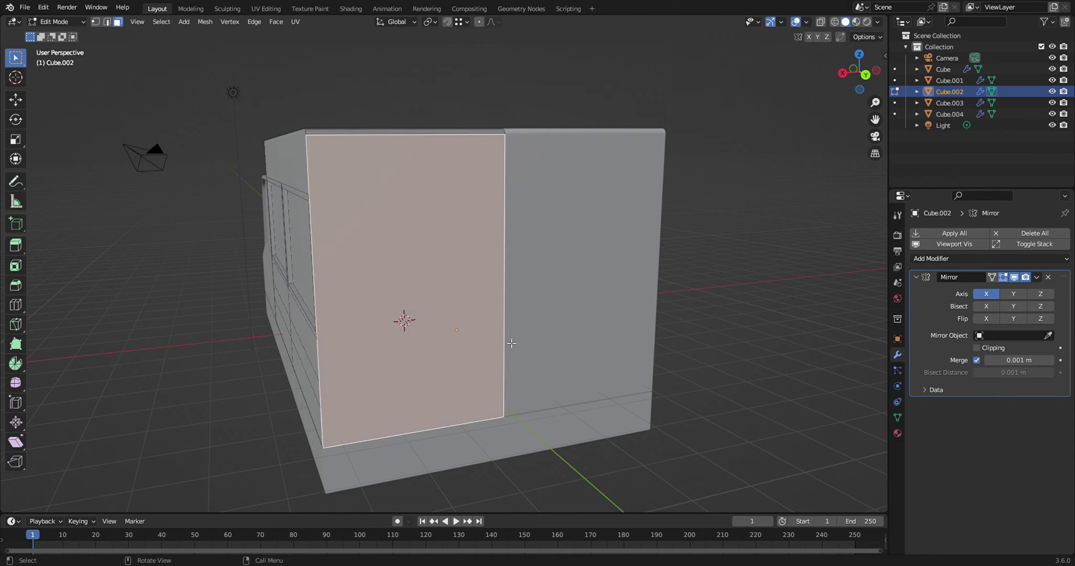
{"action": "middle_click_drag", "start_coordinate": [511, 343], "coordinate": [487, 336]}
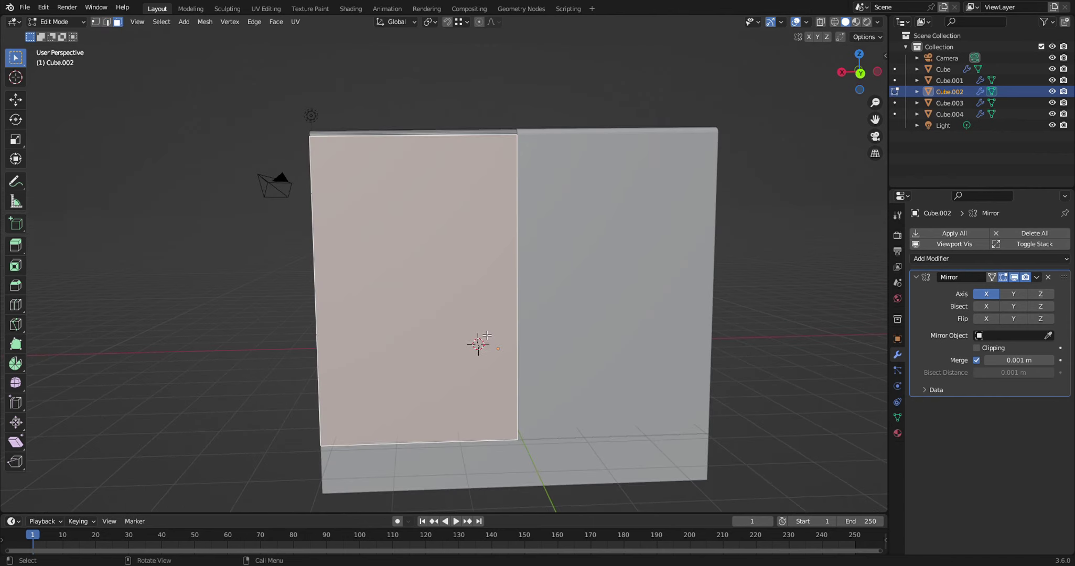
{"action": "key", "text": "i"}
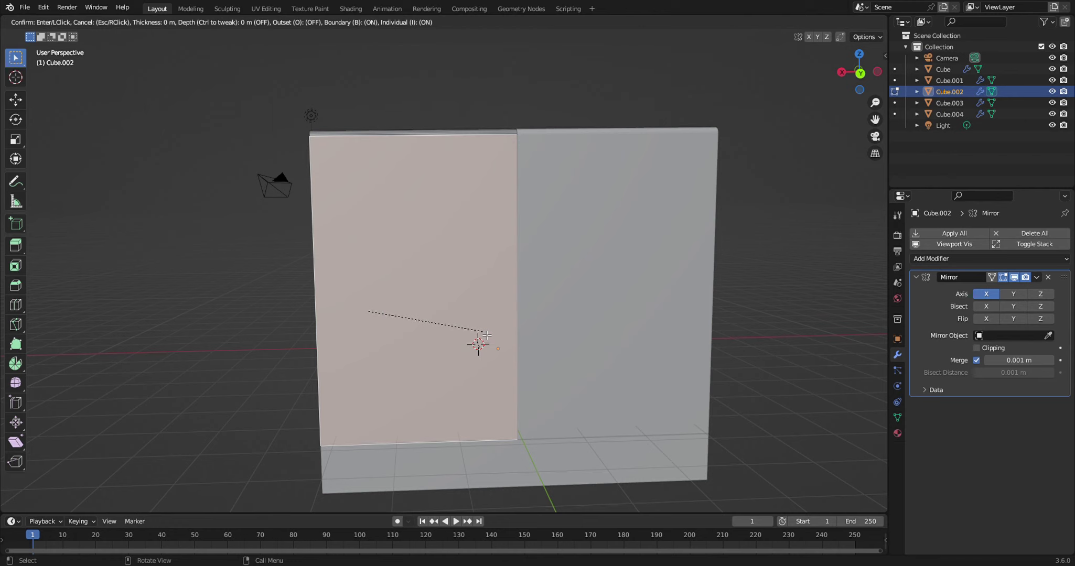
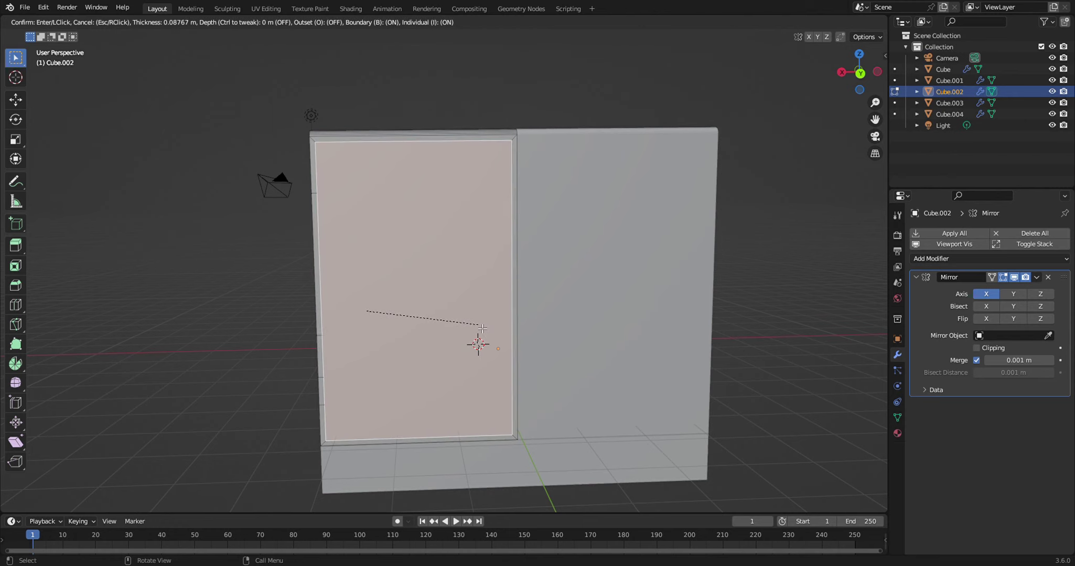
- Inset the rear face as one region and extrude the panel inward into the body
{"action": "left_click", "coordinate": [483, 334]}
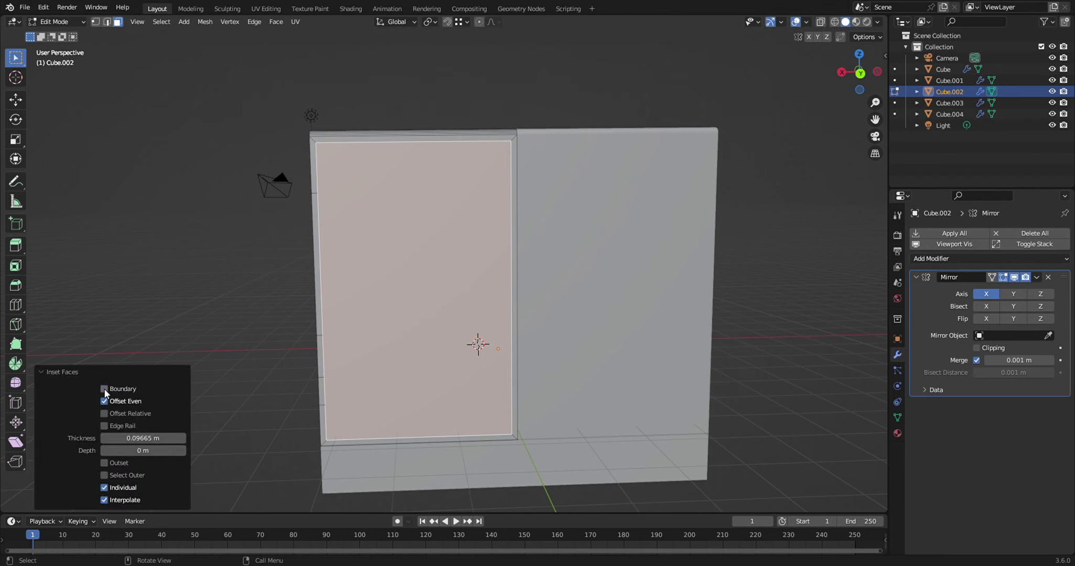
{"action": "left_click", "coordinate": [104, 487]}
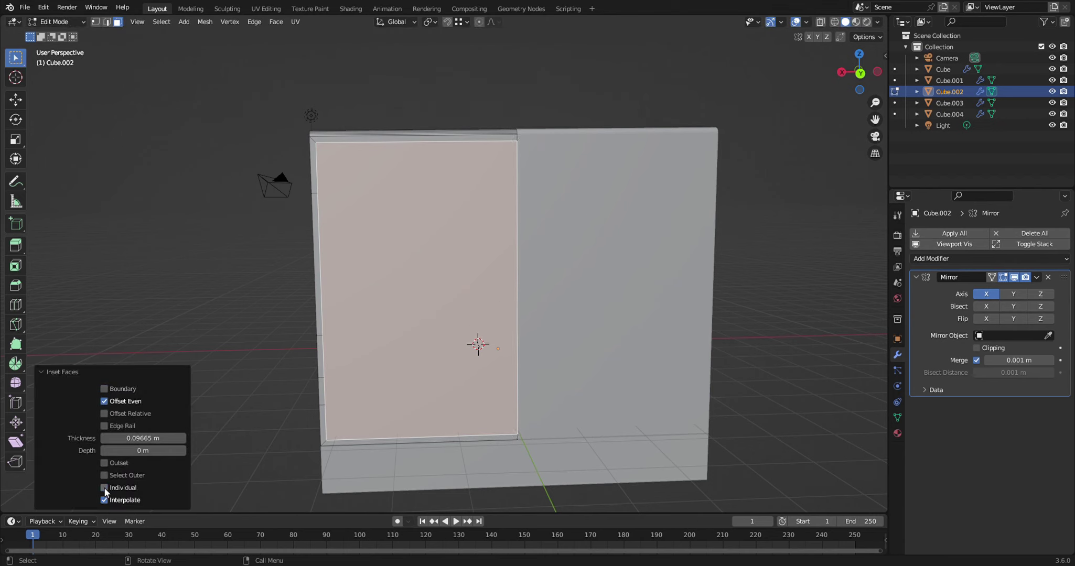
{"action": "mouse_move", "coordinate": [596, 353]}
{"action": "middle_mouse_down"}
{"action": "mouse_move", "coordinate": [607, 354]}
{"action": "mouse_move", "coordinate": [525, 358]}
{"action": "middle_mouse_up"}
{"action": "key", "text": "e"}
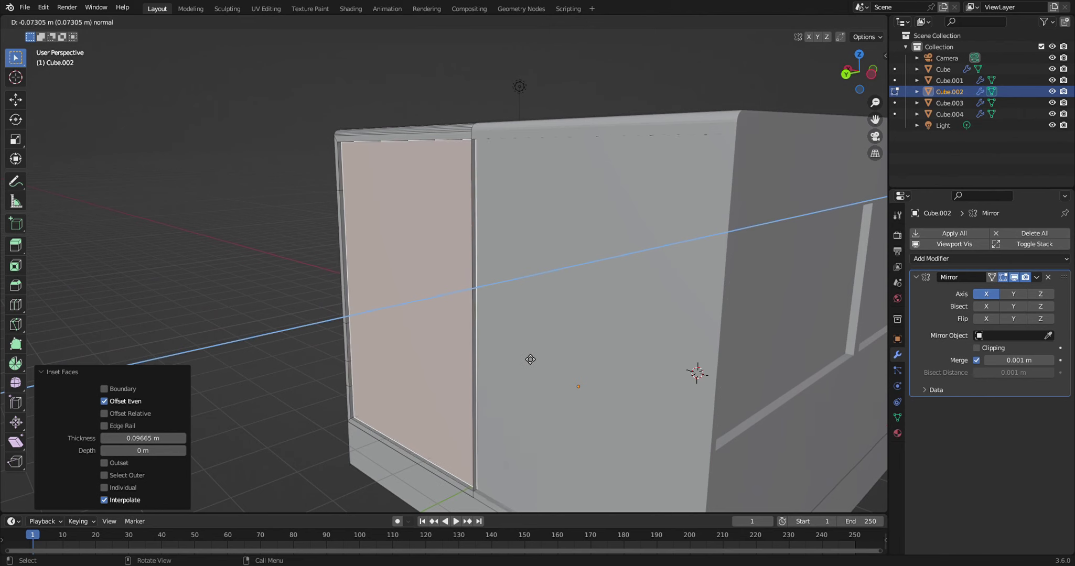
{"action": "left_click", "coordinate": [530, 358]}
{"action": "middle_click_drag", "start_coordinate": [530, 358], "coordinate": [491, 374]}
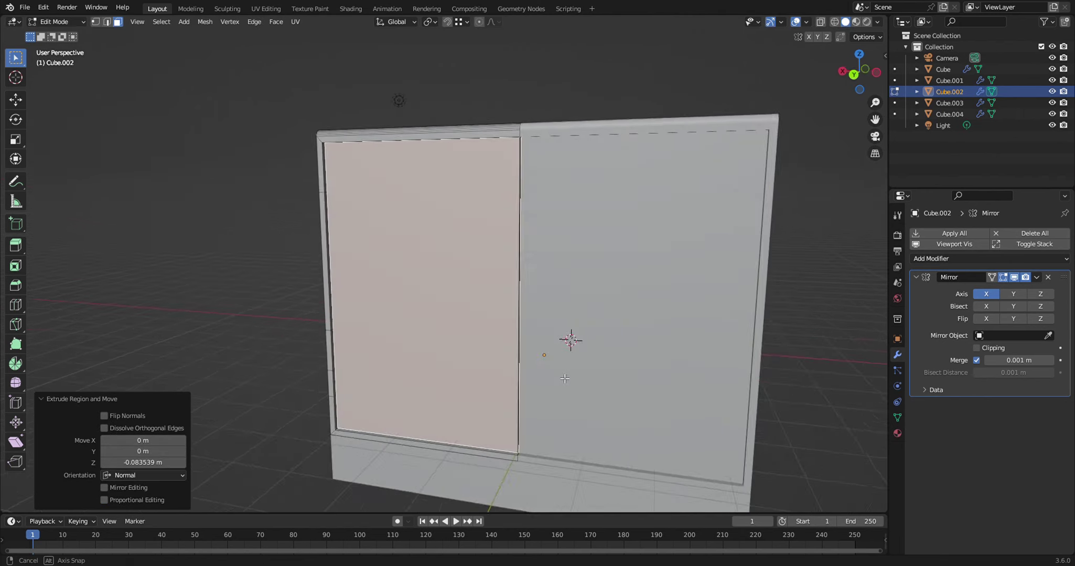
- Delete the raised rear-door strip faces and return to Object Mode
{"action": "key", "text": "alt+a"}
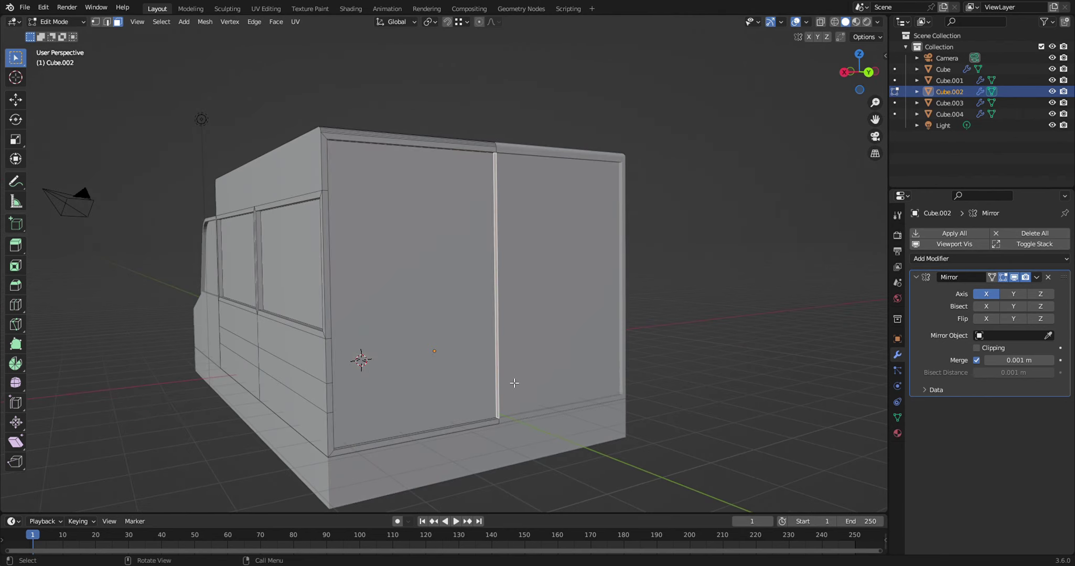
{"action": "middle_click_drag", "start_coordinate": [512, 379], "coordinate": [558, 376]}
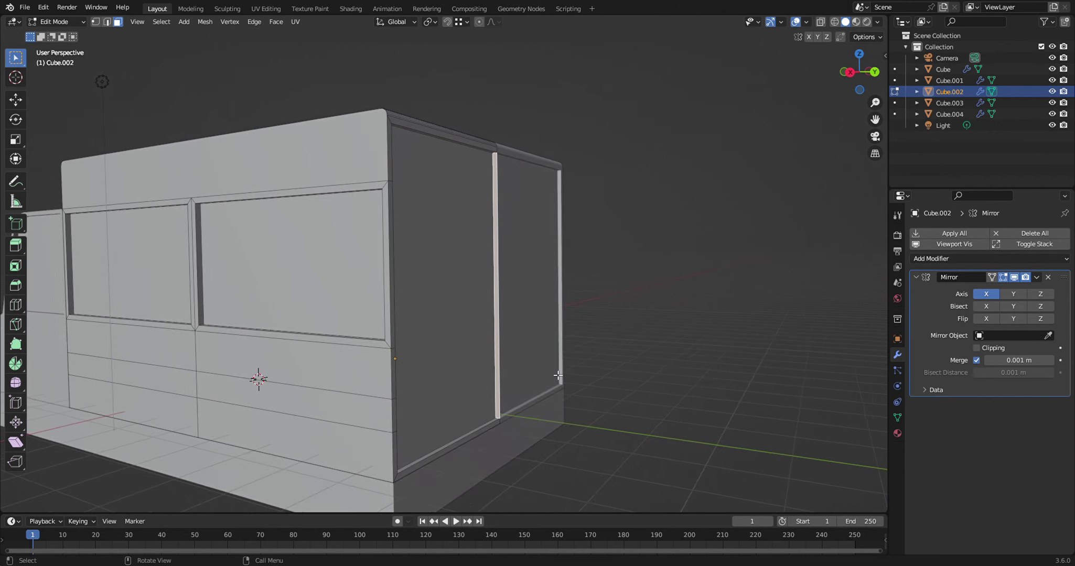
{"action": "key", "text": "x"}
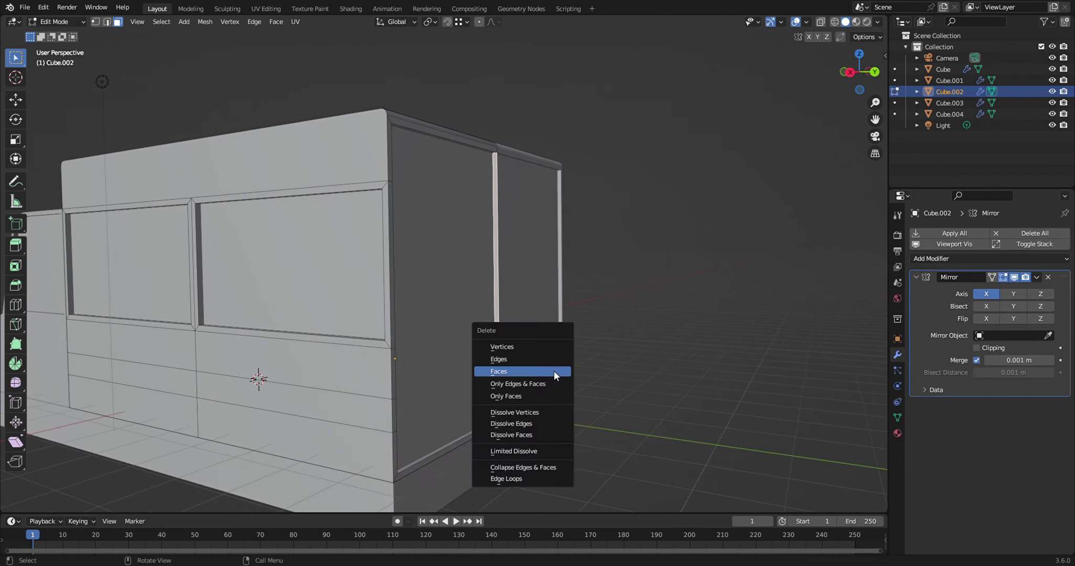
{"action": "left_click", "coordinate": [554, 375]}
{"action": "mouse_move", "coordinate": [554, 375]}
{"action": "middle_mouse_down"}
{"action": "mouse_move", "coordinate": [354, 398]}
{"action": "mouse_move", "coordinate": [168, 356]}
{"action": "mouse_move", "coordinate": [241, 347]}
{"action": "mouse_move", "coordinate": [363, 394]}
{"action": "mouse_move", "coordinate": [406, 390]}
{"action": "middle_mouse_up"}
{"action": "key", "text": "Tab"}
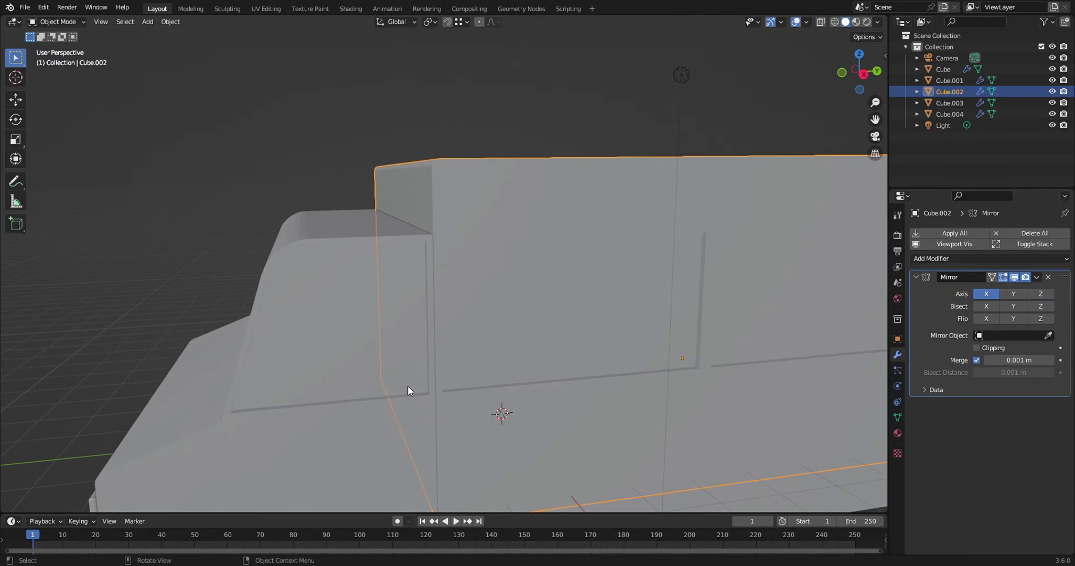
- Add a cylinder, raise it above the truck and shrink it to 0.263 scale
{"action": "key", "text": "shift+a"}
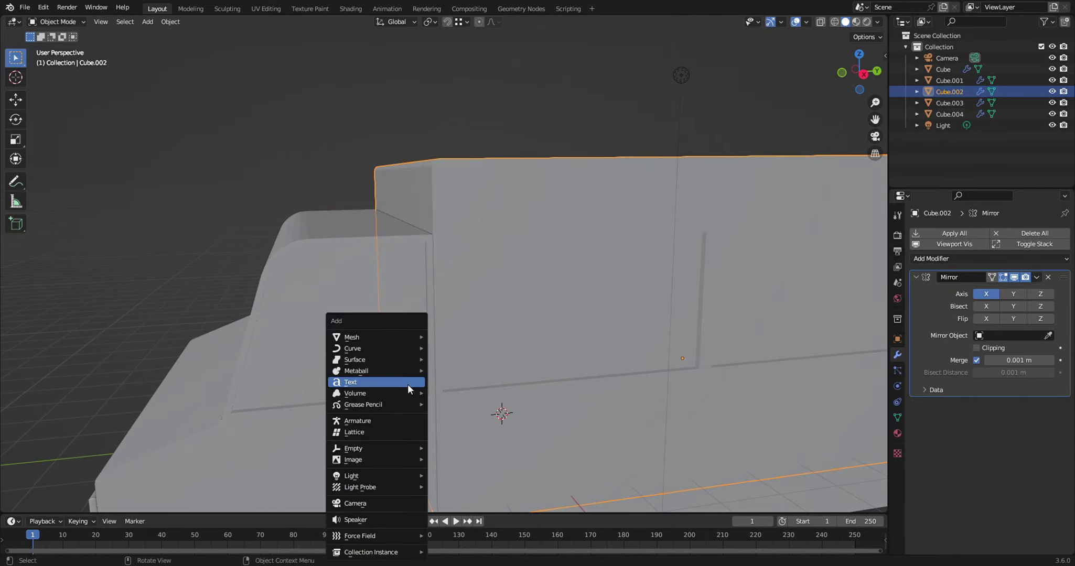
{"action": "mouse_move", "coordinate": [376, 337]}
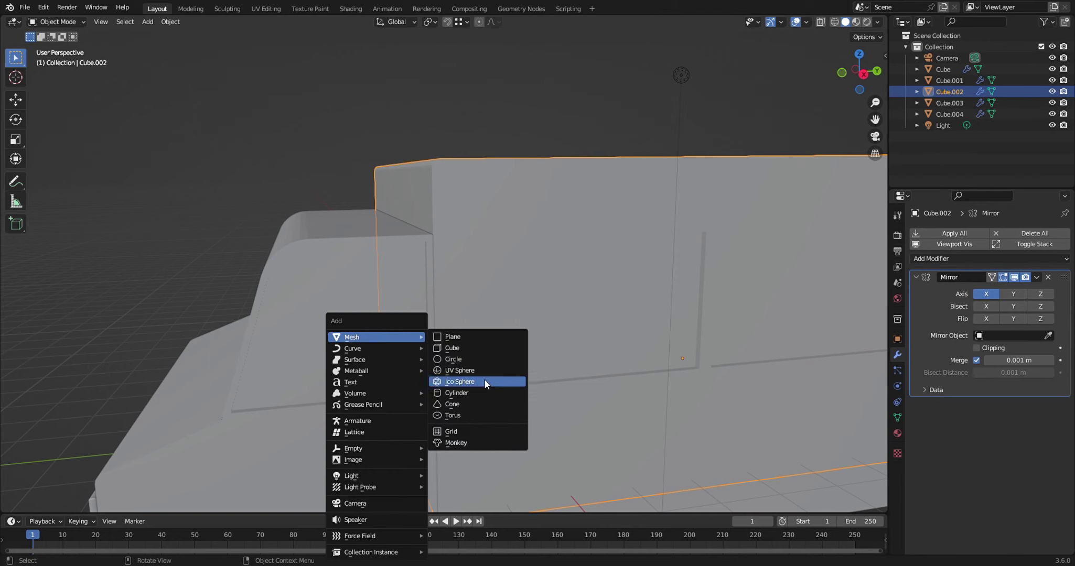
{"action": "left_click", "coordinate": [481, 393]}
{"action": "scroll", "coordinate": [778, 351], "scroll_direction": "down", "scroll_amount": 3}
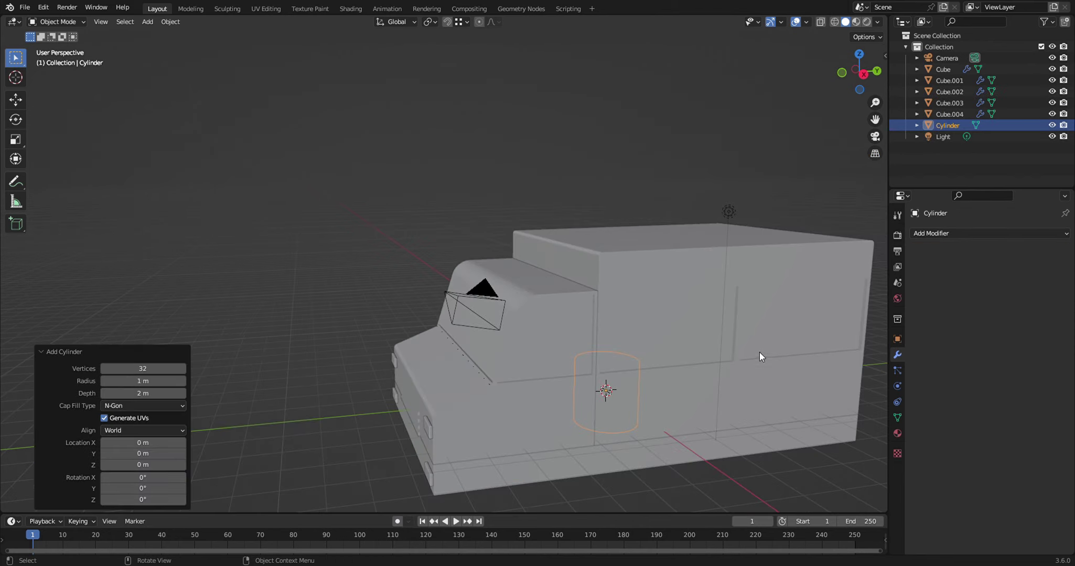
{"action": "key", "text": "g"}
{"action": "key", "text": "z"}
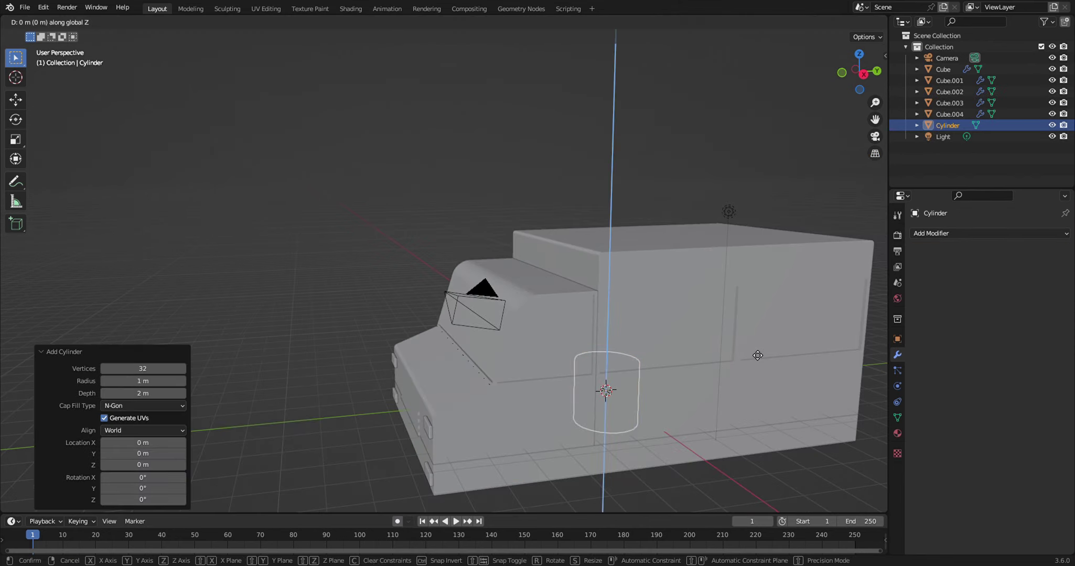
{"action": "left_click", "coordinate": [673, 157]}
{"action": "key", "text": "s"}
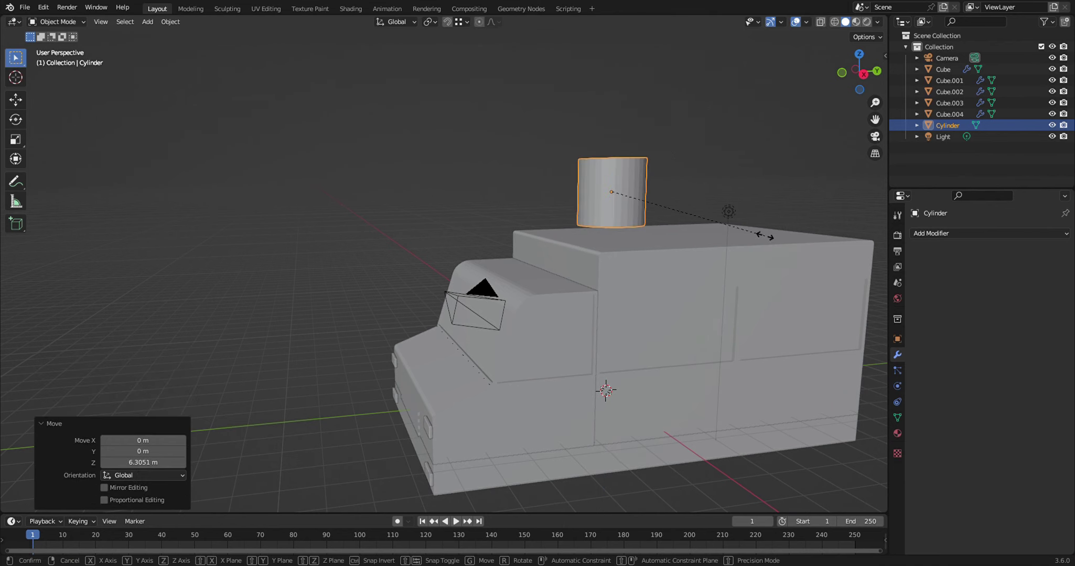
{"action": "left_click", "coordinate": [655, 222]}
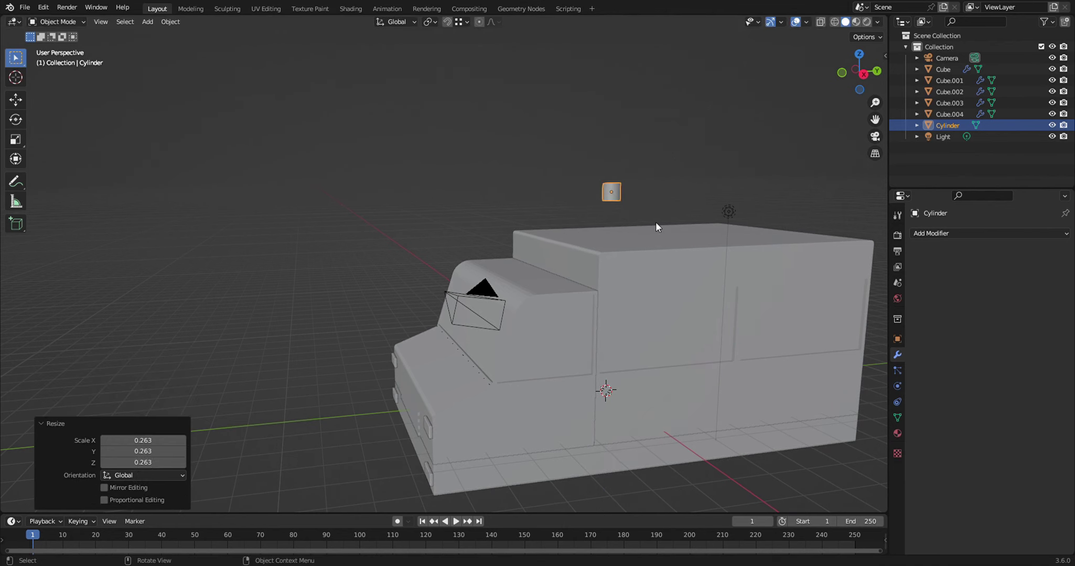
{"action": "middle_click_drag", "start_coordinate": [660, 241], "coordinate": [730, 282]}
- Move the cylinder forward along Y and lower it toward roof height
{"action": "key", "text": "g"}
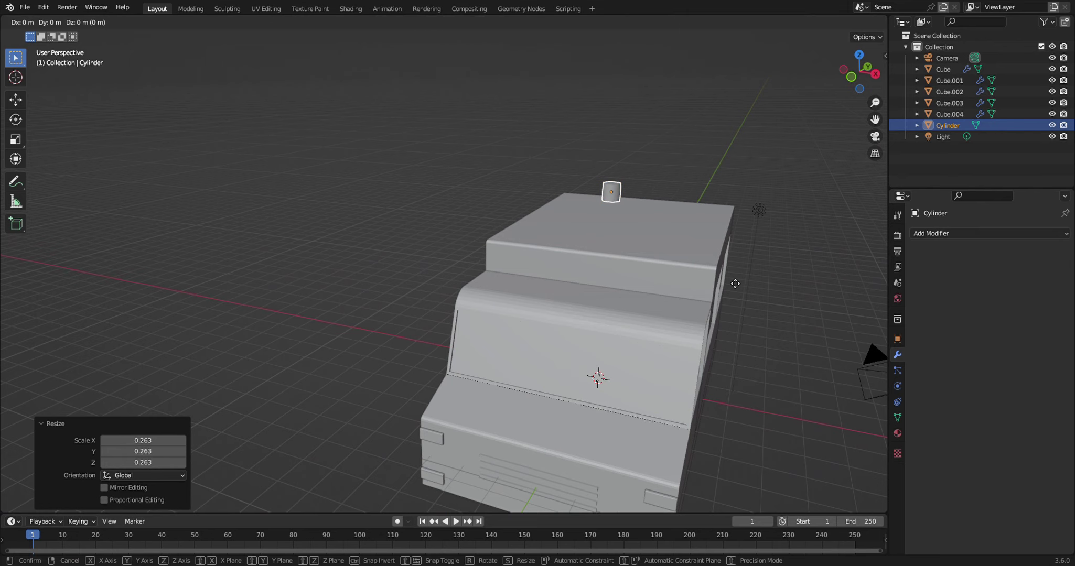
{"action": "key", "text": "y"}
{"action": "left_click", "coordinate": [659, 317]}
{"action": "mouse_move", "coordinate": [659, 316]}
{"action": "middle_mouse_down"}
{"action": "mouse_move", "coordinate": [617, 323]}
{"action": "mouse_move", "coordinate": [597, 311]}
{"action": "middle_mouse_up"}
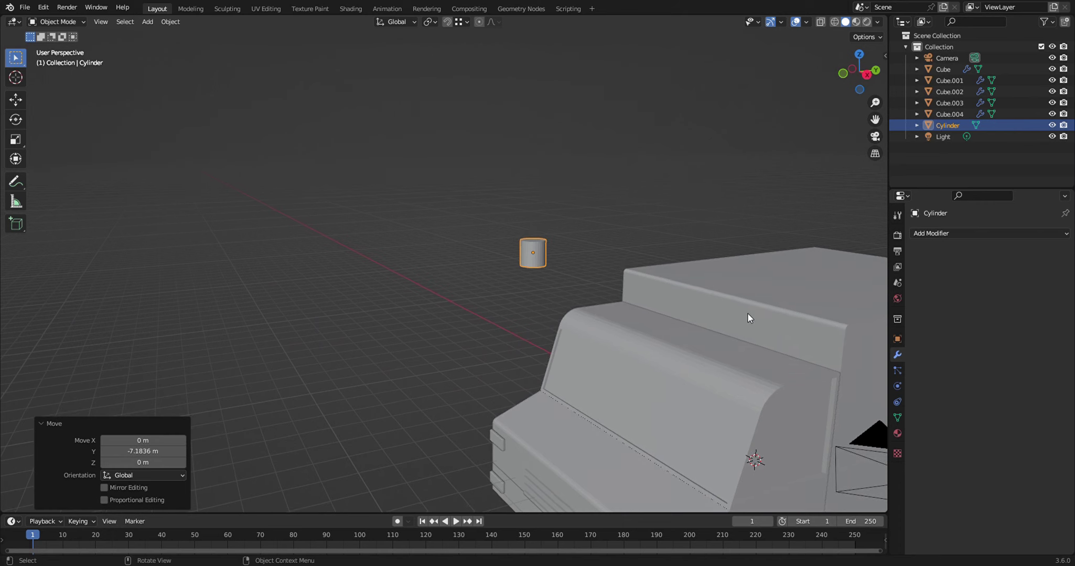
{"action": "key", "text": "g"}
{"action": "key", "text": "z"}
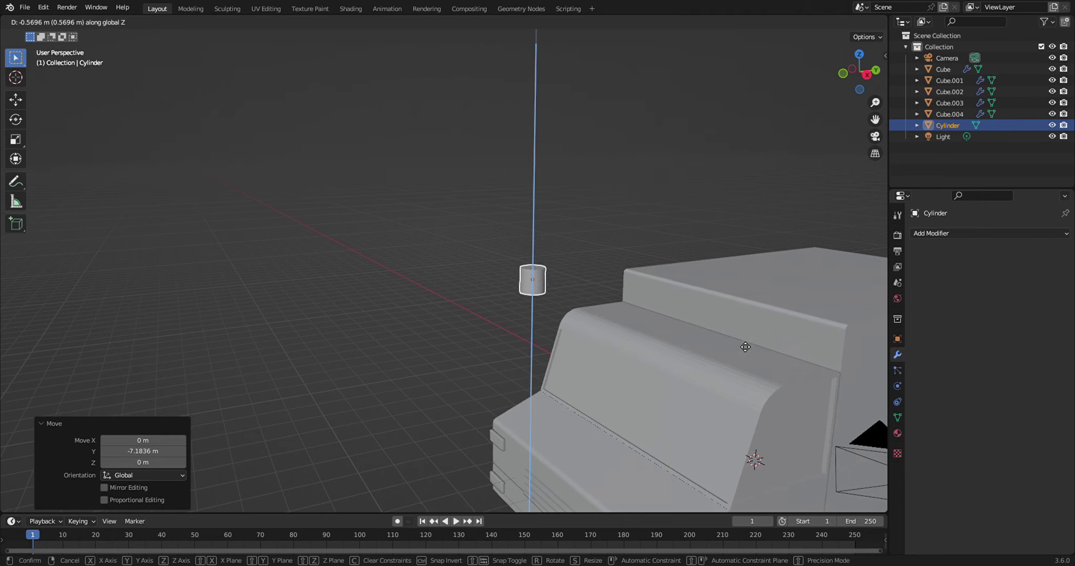
{"action": "left_click", "coordinate": [787, 389]}
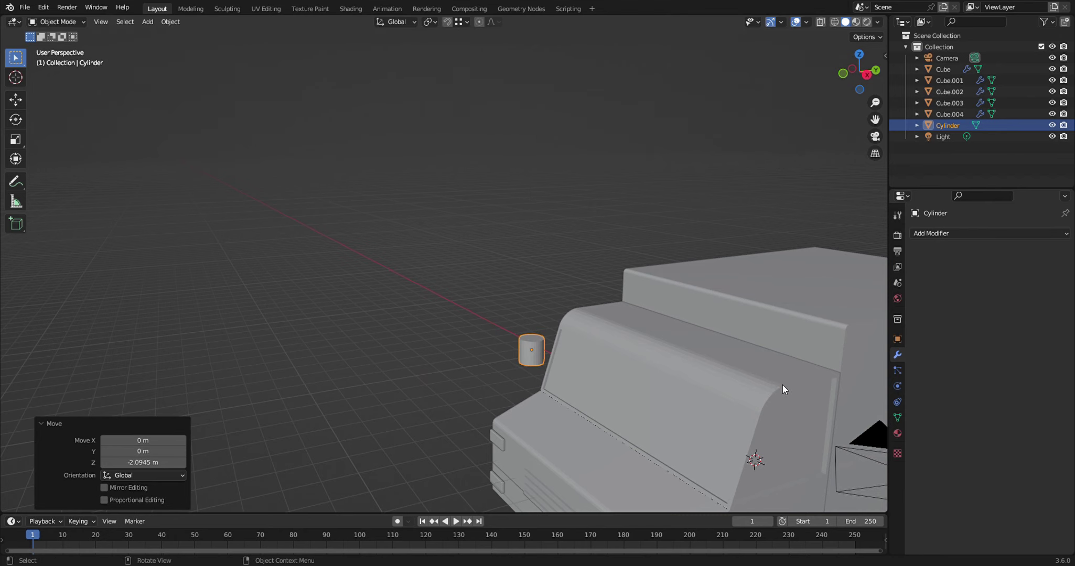
- Slide the cylinder back along Y and settle it down onto the cab roof
{"action": "key", "text": "g"}
{"action": "key", "text": "y"}
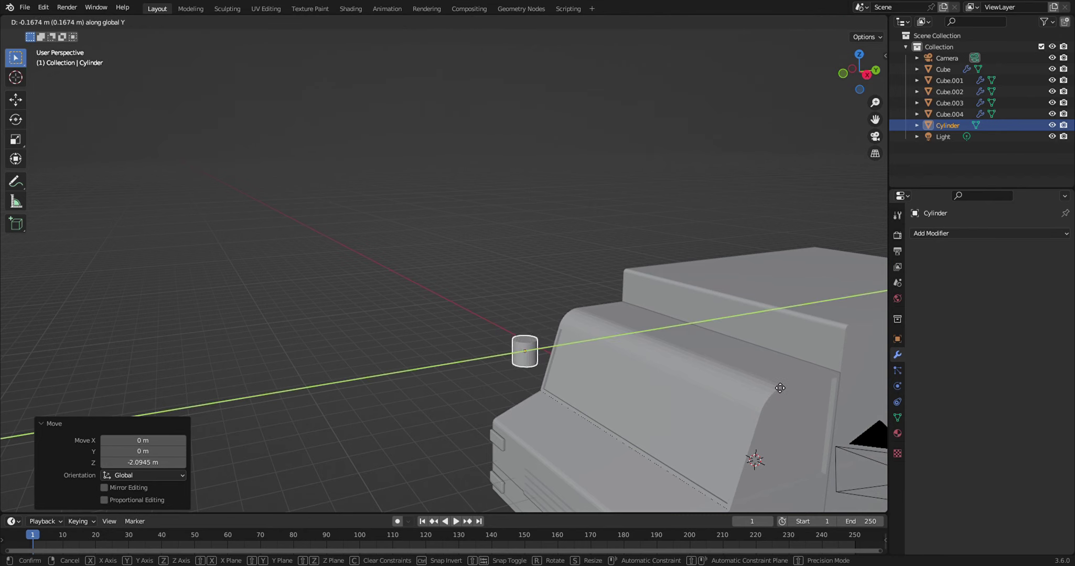
{"action": "left_click_drag", "start_coordinate": [780, 388], "coordinate": [49, 347]}
{"action": "left_click", "coordinate": [50, 347]}
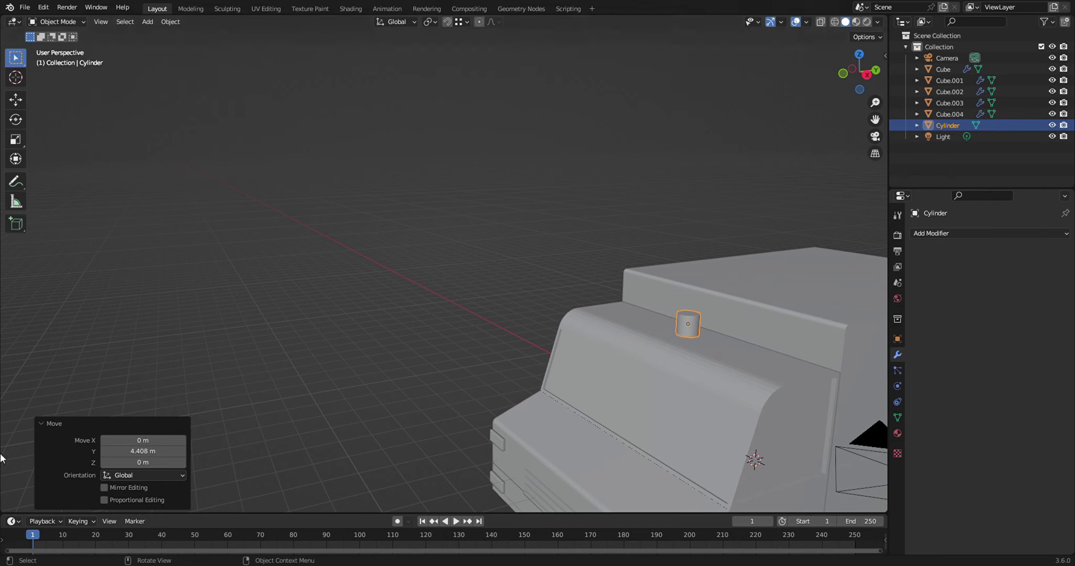
{"action": "mouse_move", "coordinate": [704, 341]}
{"action": "middle_mouse_down"}
{"action": "mouse_move", "coordinate": [399, 311]}
{"action": "mouse_move", "coordinate": [432, 356]}
{"action": "mouse_move", "coordinate": [520, 334]}
{"action": "middle_mouse_up"}
{"action": "scroll", "coordinate": [398, 310], "scroll_direction": "up", "scroll_amount": 5}
{"action": "key", "text": "g"}
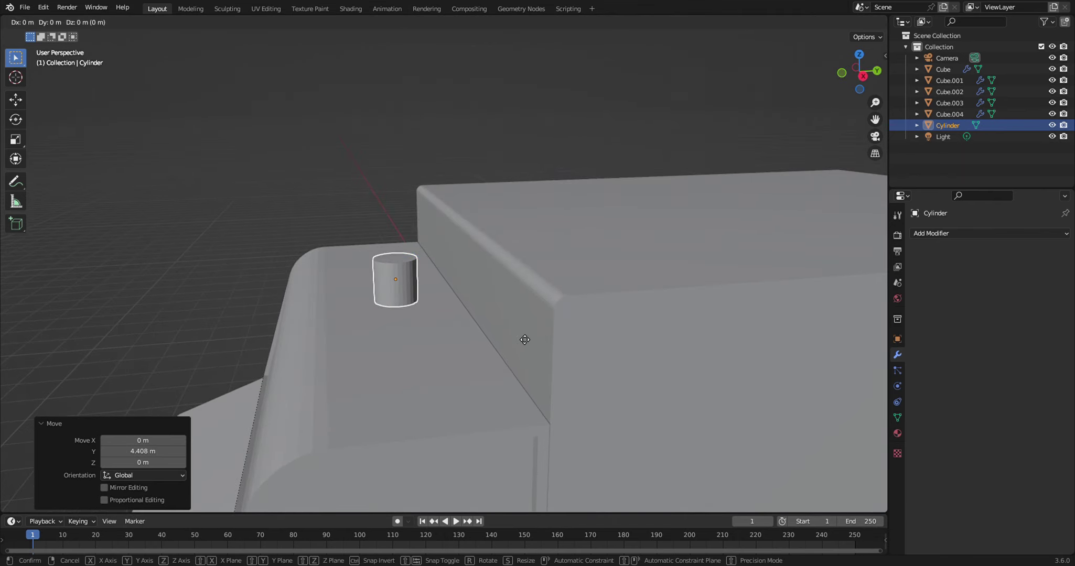
{"action": "key", "text": "z"}
{"action": "left_click", "coordinate": [524, 344]}
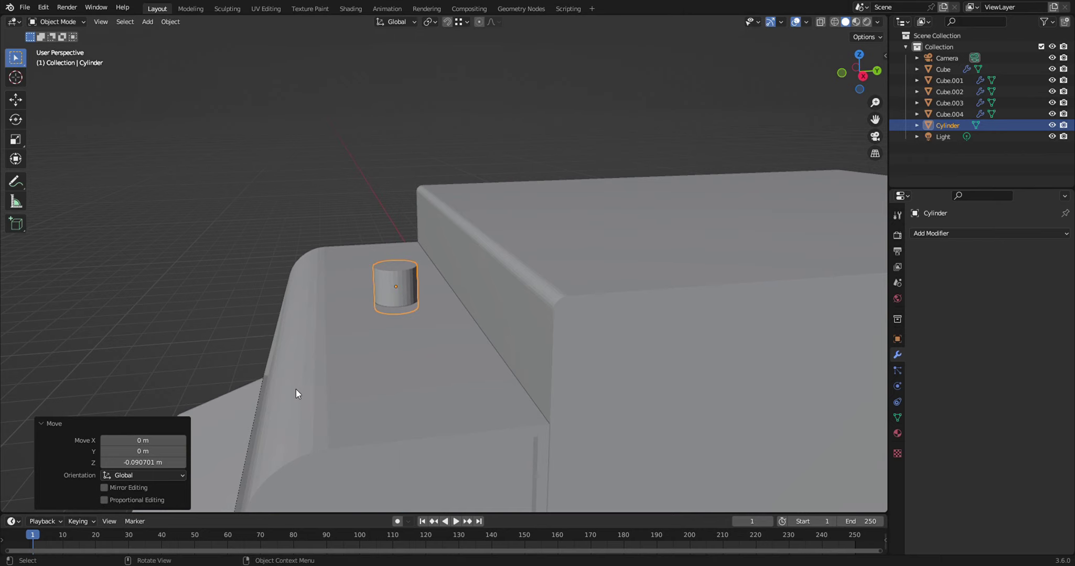
{"action": "mouse_move", "coordinate": [296, 390]}
{"action": "middle_mouse_down"}
{"action": "mouse_move", "coordinate": [448, 378]}
{"action": "mouse_move", "coordinate": [424, 391]}
{"action": "mouse_move", "coordinate": [409, 386]}
{"action": "mouse_move", "coordinate": [440, 372]}
{"action": "middle_mouse_up"}
{"action": "scroll", "coordinate": [409, 385], "scroll_direction": "down", "scroll_amount": 2}
{"action": "scroll", "coordinate": [411, 381], "scroll_direction": "up", "scroll_amount": 3}
- In Edit Mode with X-ray, select only the cylinder's top vertex ring
{"action": "key", "text": "Tab"}
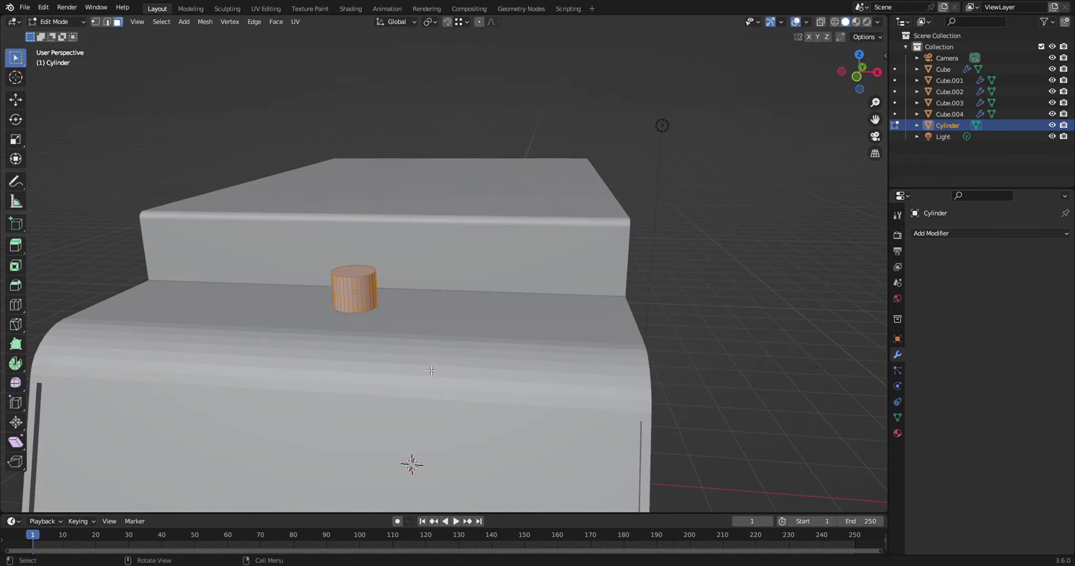
{"action": "left_click", "coordinate": [820, 22]}
{"action": "left_click", "coordinate": [95, 22]}
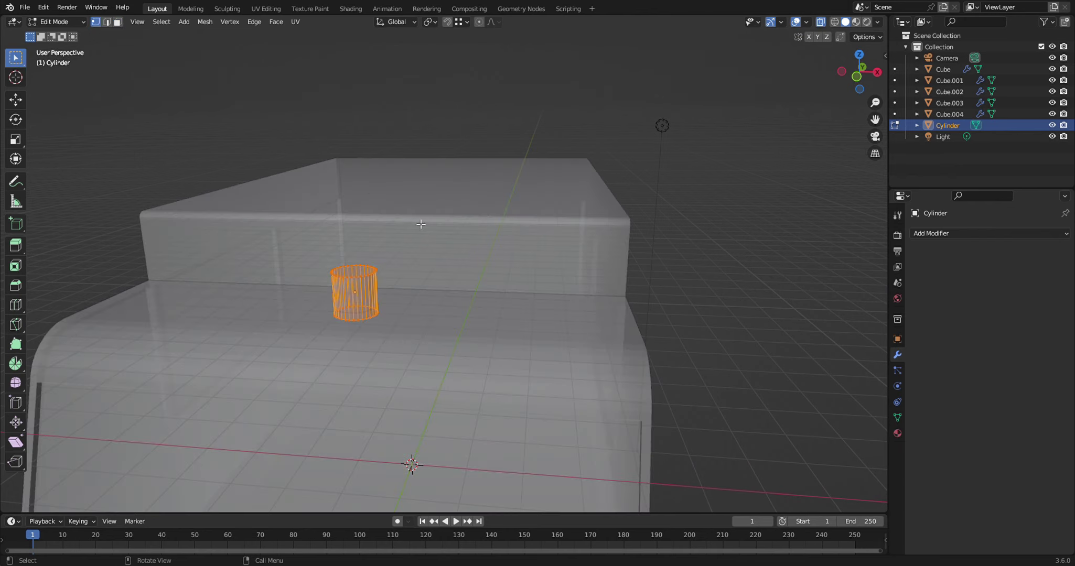
{"action": "left_click_drag", "start_coordinate": [306, 257], "coordinate": [434, 285]}
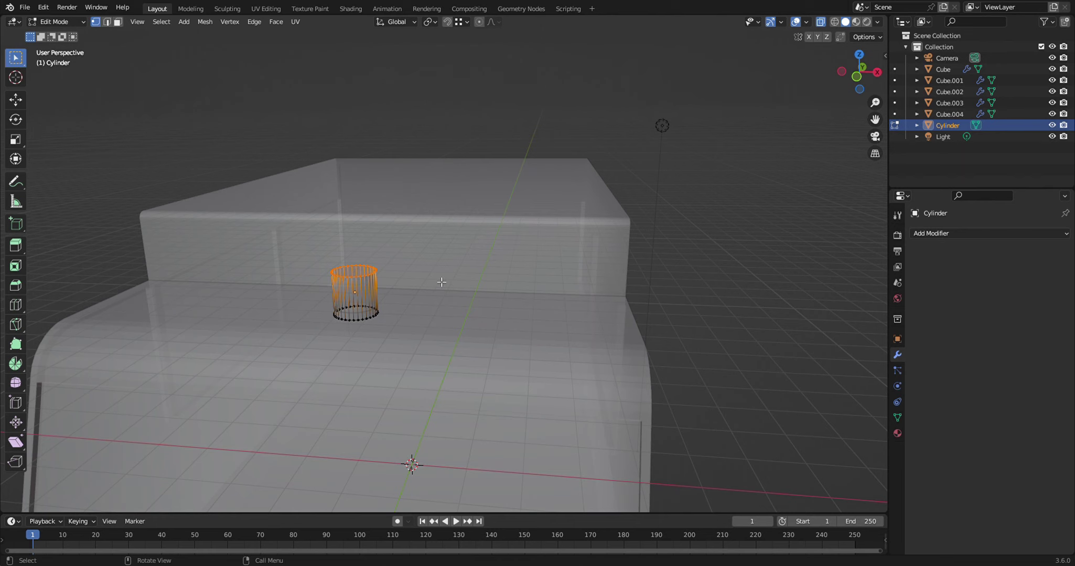
{"action": "middle_click_drag", "start_coordinate": [441, 282], "coordinate": [525, 283]}
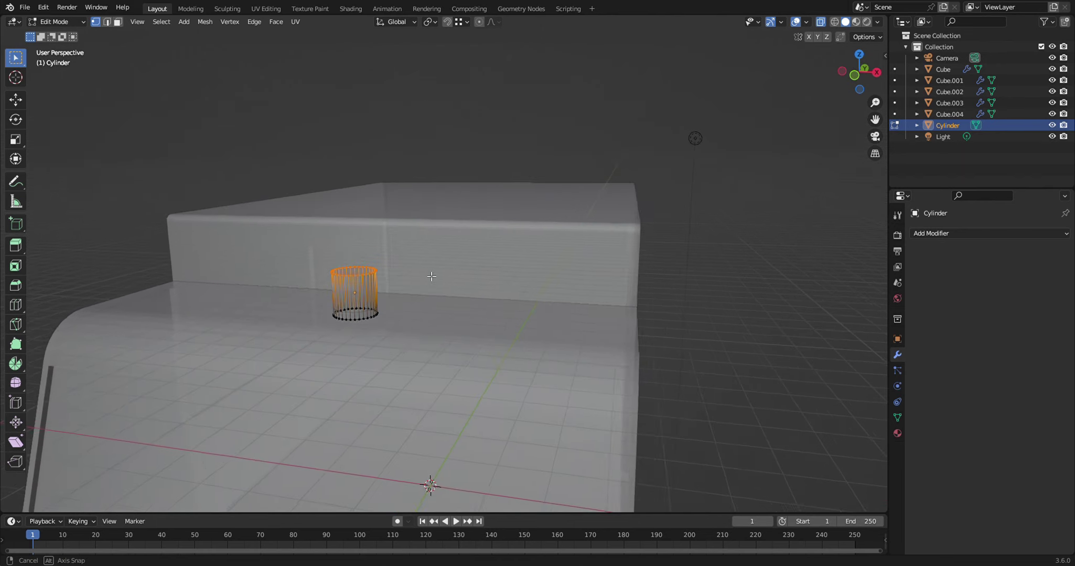
{"action": "left_click", "coordinate": [820, 23]}
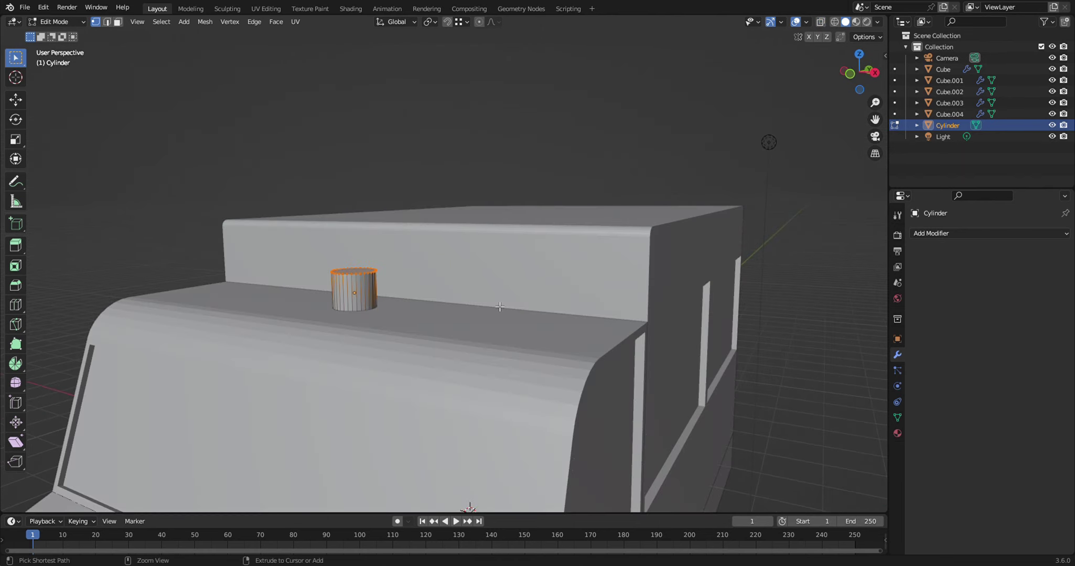
- Bevel the top ring with 7 segments and 0.725 m width into a dome, then exit to Object Mode
{"action": "key", "text": "ctrl+b"}
{"action": "scroll", "coordinate": [512, 306], "scroll_direction": "up", "scroll_amount": 6}
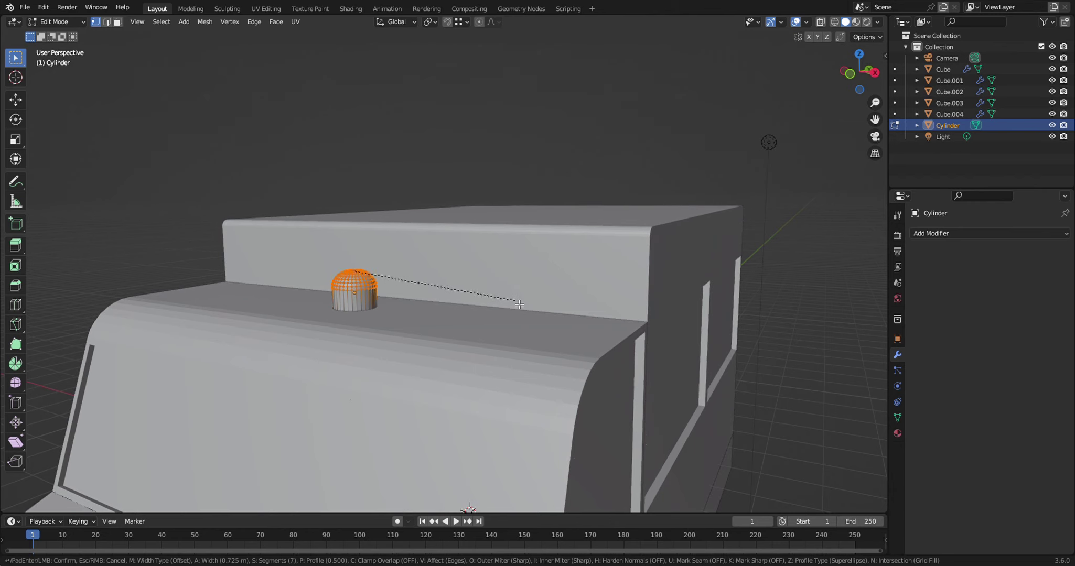
{"action": "left_click", "coordinate": [529, 308]}
{"action": "scroll", "coordinate": [509, 384], "scroll_direction": "down", "scroll_amount": 6}
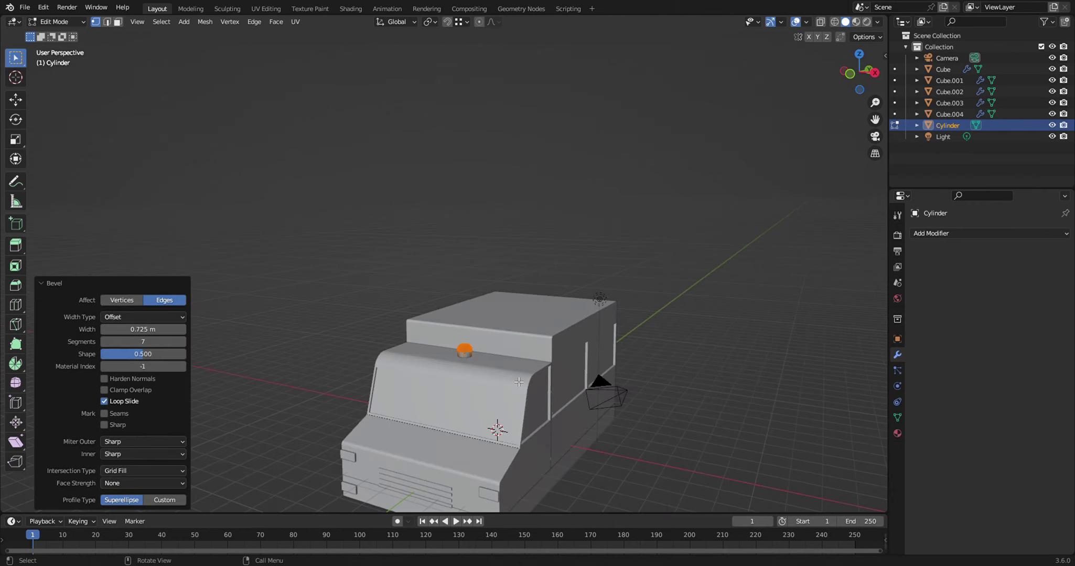
{"action": "left_click", "coordinate": [758, 368]}
{"action": "scroll", "coordinate": [480, 393], "scroll_direction": "up", "scroll_amount": 2}
{"action": "scroll", "coordinate": [476, 390], "scroll_direction": "up", "scroll_amount": 3}
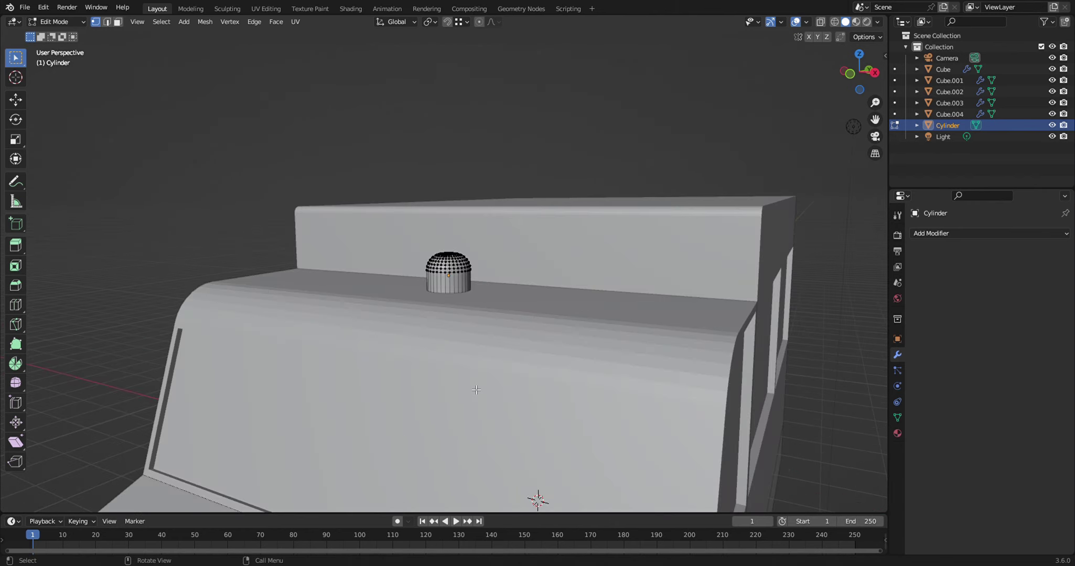
{"action": "key", "text": "Tab"}
{"action": "mouse_move", "coordinate": [504, 372]}
{"action": "middle_mouse_down"}
{"action": "mouse_move", "coordinate": [448, 362]}
{"action": "mouse_move", "coordinate": [440, 383]}
{"action": "mouse_move", "coordinate": [523, 367]}
{"action": "middle_mouse_up"}
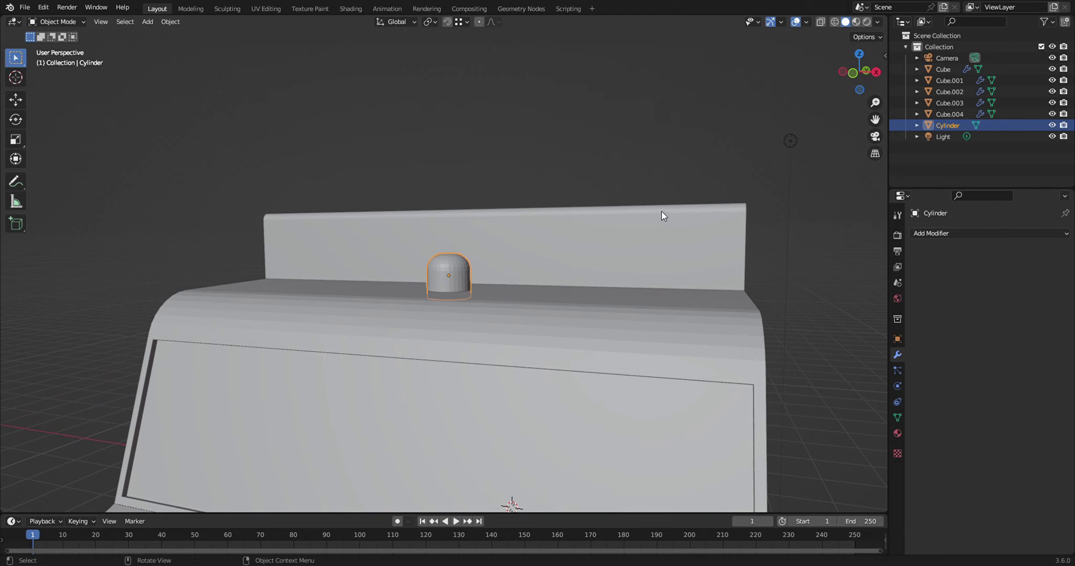
- Stretch the roof beacon to a Z scale of 1.184, then orbit to the truck's rear box
{"action": "key", "text": "s"}
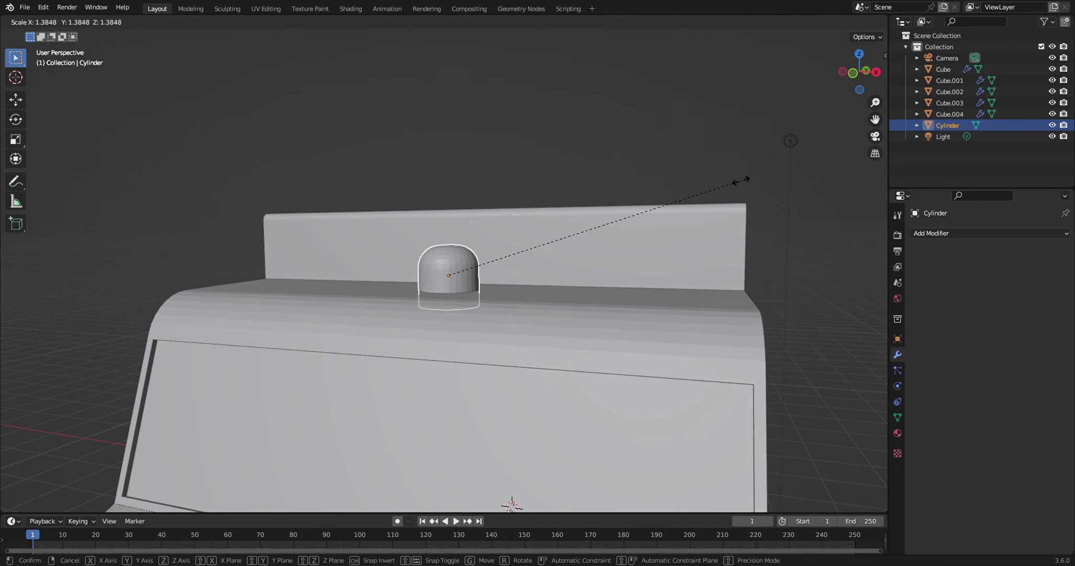
{"action": "key", "text": "z"}
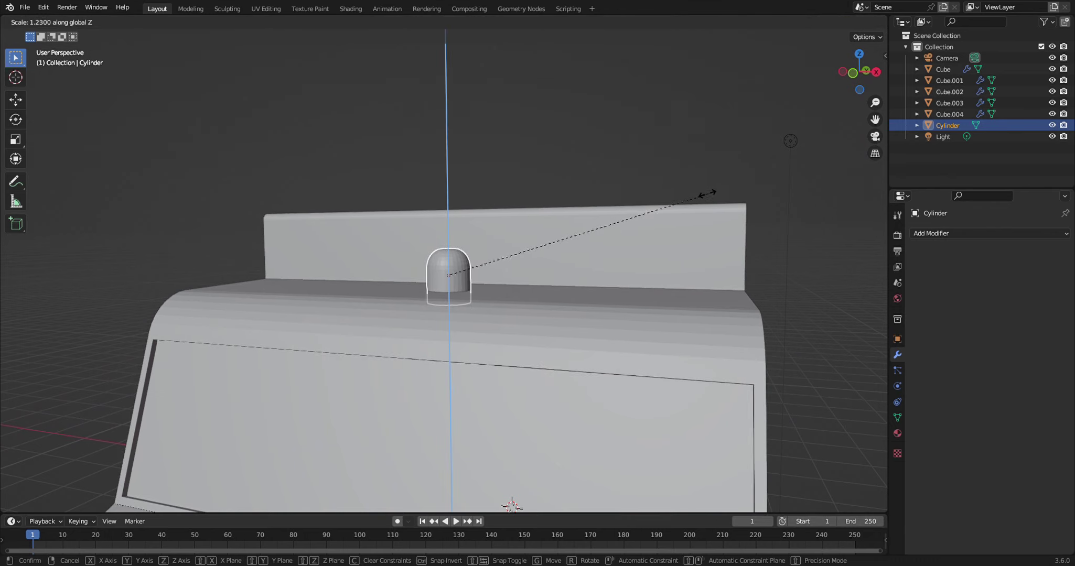
{"action": "left_click", "coordinate": [696, 198]}
{"action": "scroll", "coordinate": [652, 332], "scroll_direction": "down", "scroll_amount": 6}
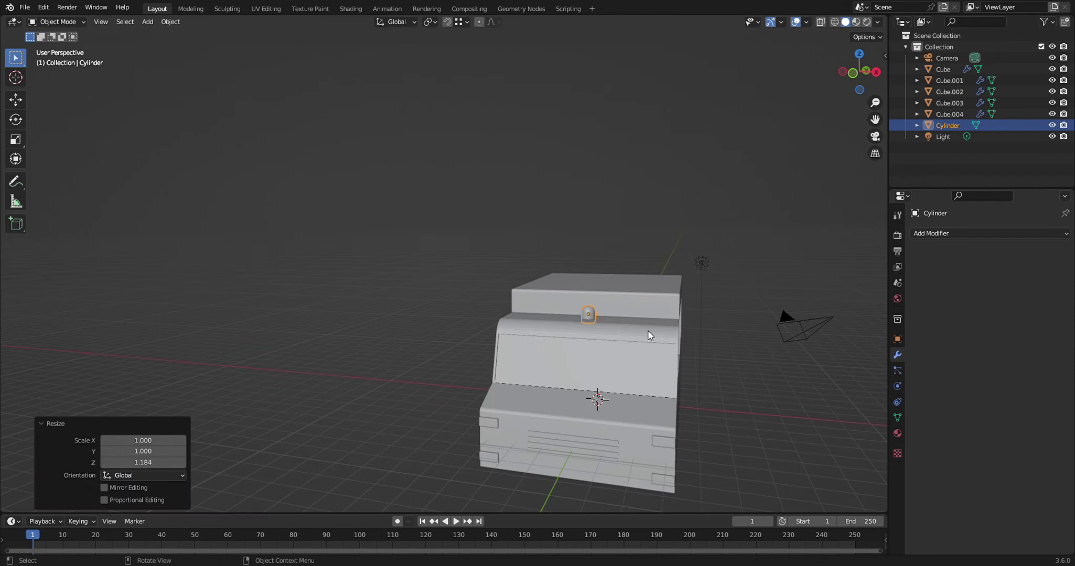
{"action": "left_click", "coordinate": [747, 385]}
{"action": "middle_click_drag", "start_coordinate": [747, 416], "coordinate": [707, 395]}
{"action": "scroll", "coordinate": [600, 406], "scroll_direction": "up", "scroll_amount": 3}
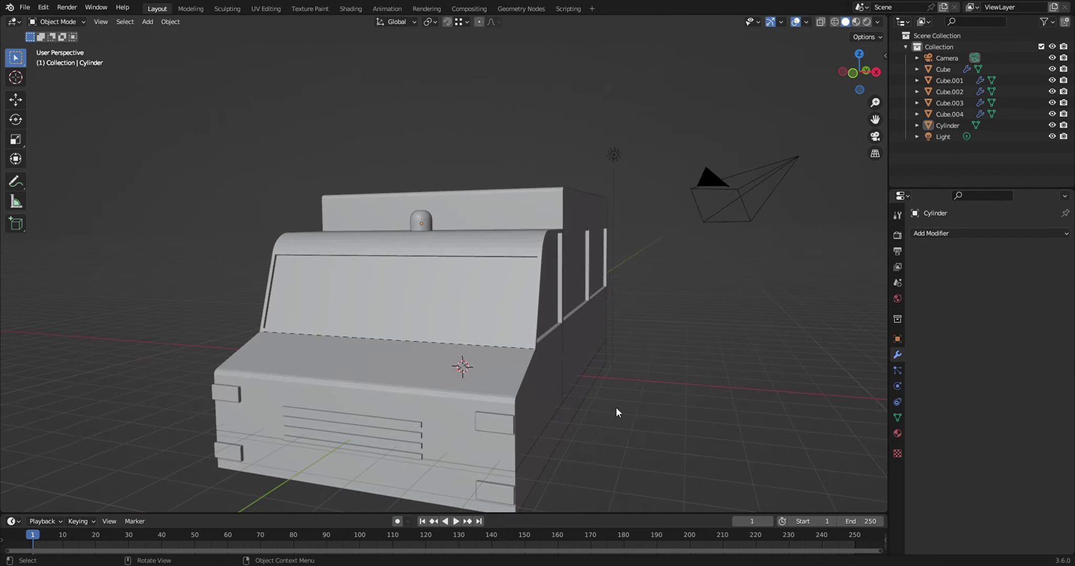
{"action": "mouse_move", "coordinate": [615, 408]}
{"action": "middle_mouse_down"}
{"action": "mouse_move", "coordinate": [446, 418]}
{"action": "mouse_move", "coordinate": [530, 404]}
{"action": "middle_mouse_up"}
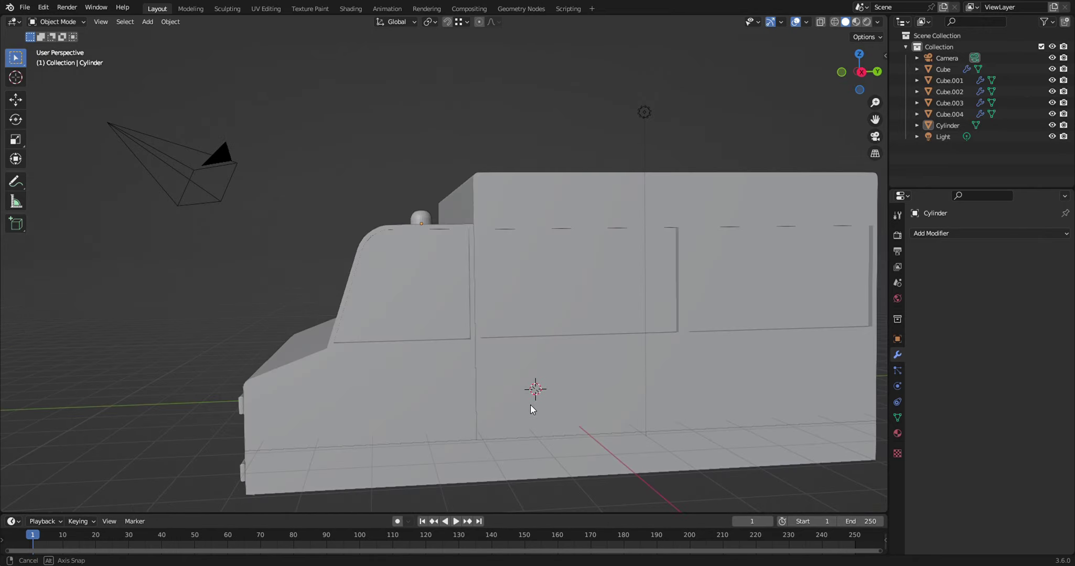
{"action": "middle_click_drag", "start_coordinate": [729, 384], "coordinate": [663, 361]}
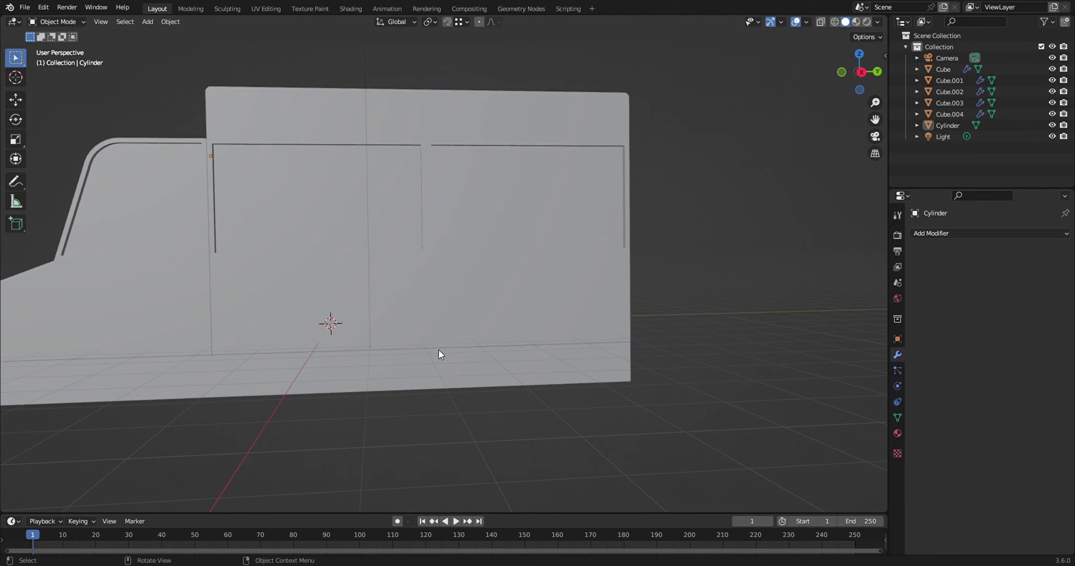
{"action": "scroll", "coordinate": [436, 348], "scroll_direction": "down", "scroll_amount": 3}
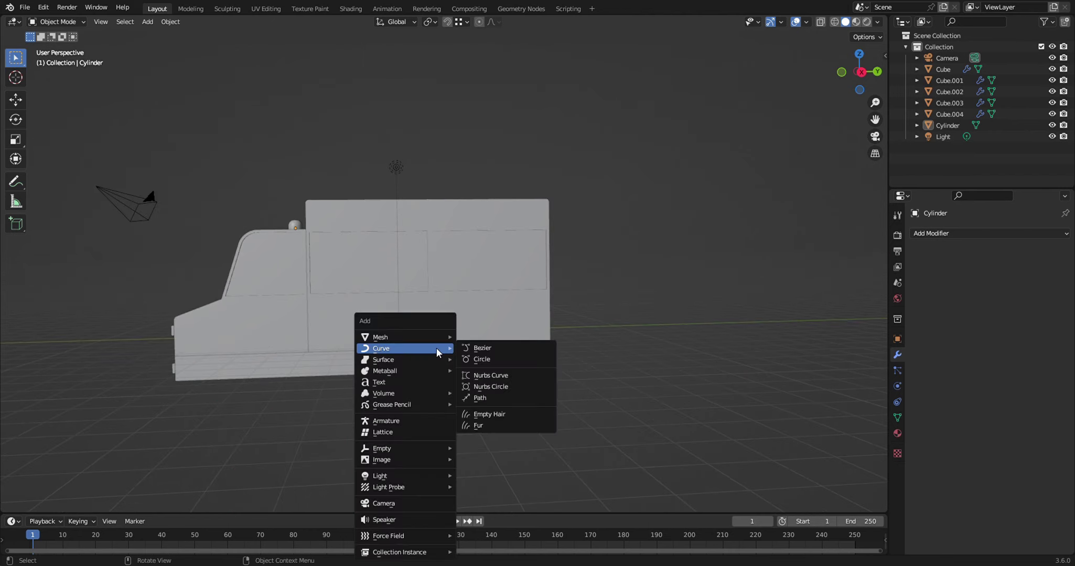
- Add a text object and move it 12.123 m along X beside the truck
{"action": "key", "text": "shift+a"}
{"action": "left_click", "coordinate": [421, 379]}
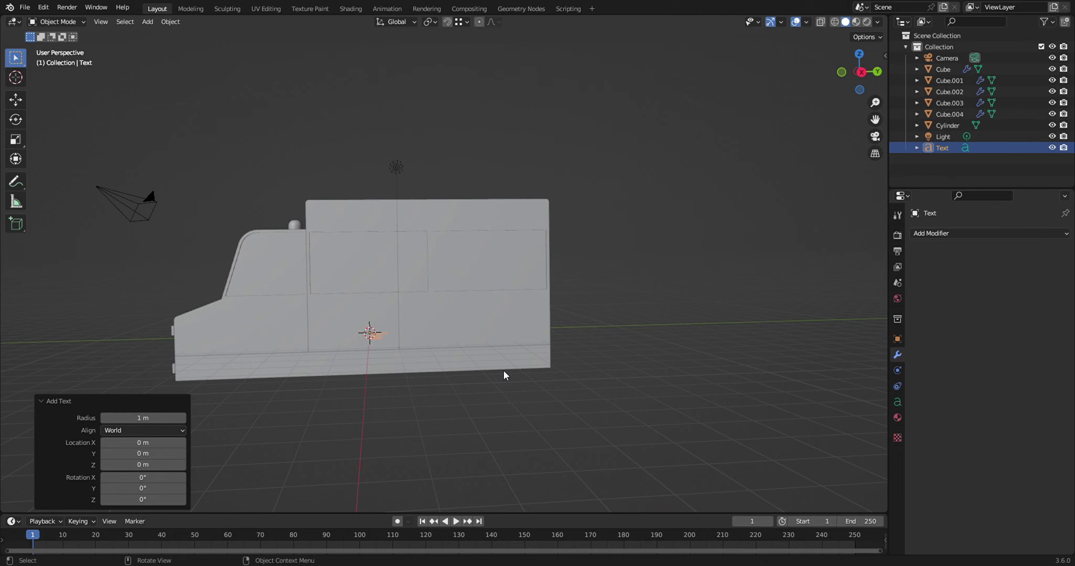
{"action": "key", "text": "g"}
{"action": "key", "text": "x"}
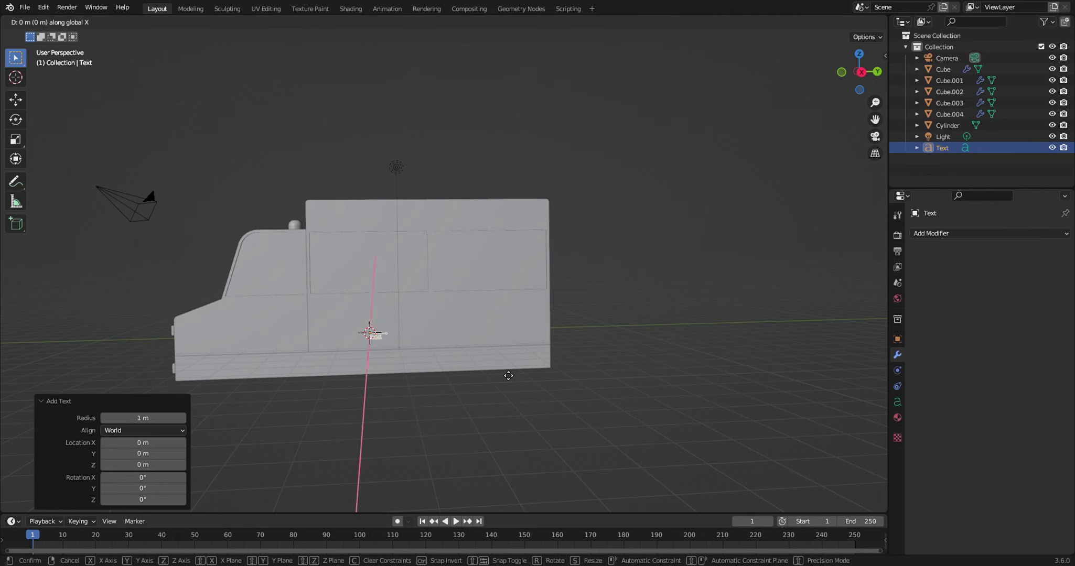
{"action": "left_click", "coordinate": [489, 453]}
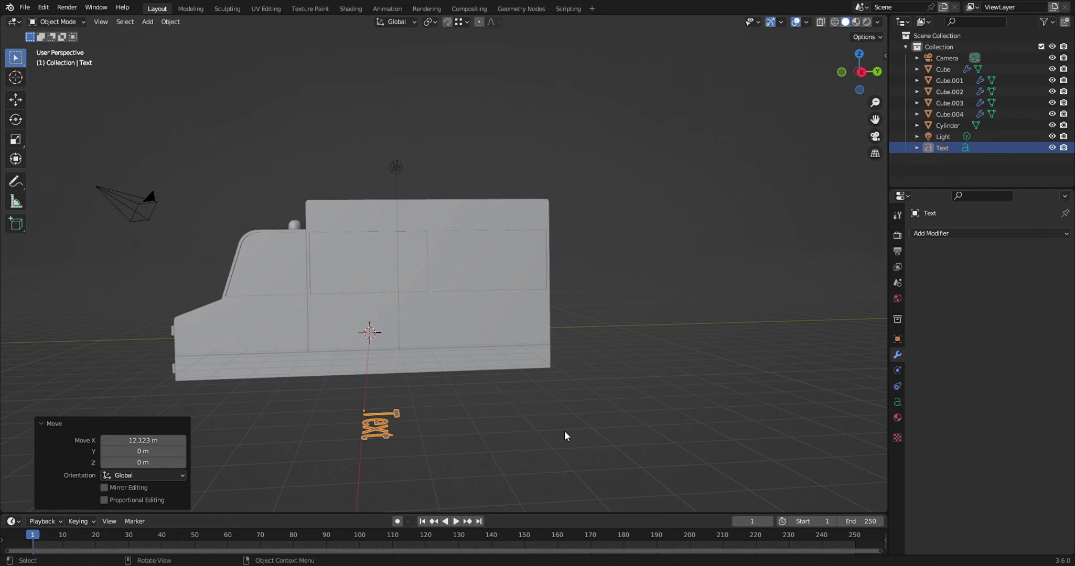
- Rotate the text exactly 90° about the X axis to stand it upright
{"action": "key", "text": "r"}
{"action": "key", "text": "x"}
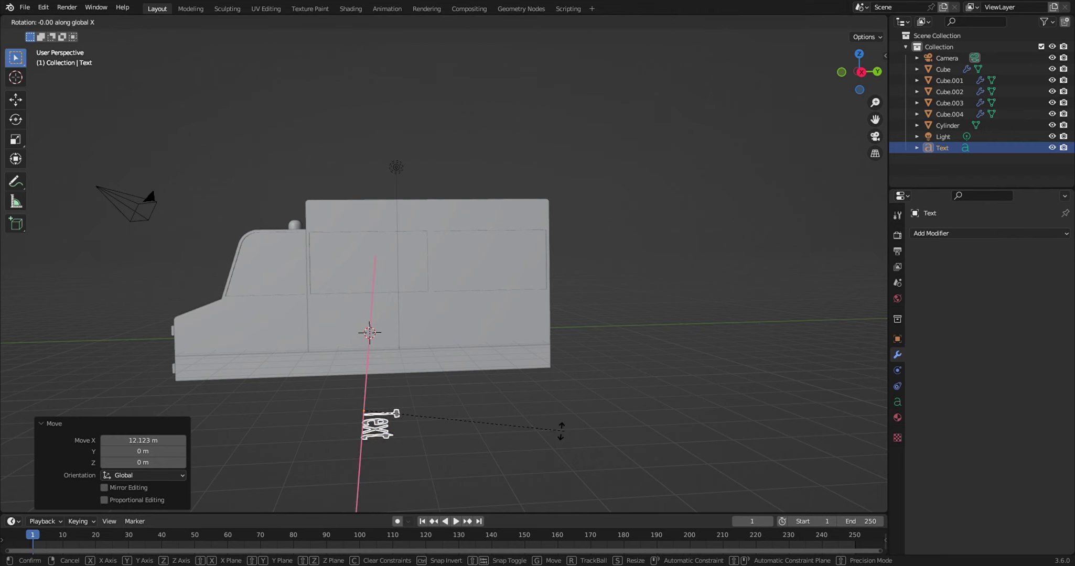
{"action": "left_click", "coordinate": [361, 369]}
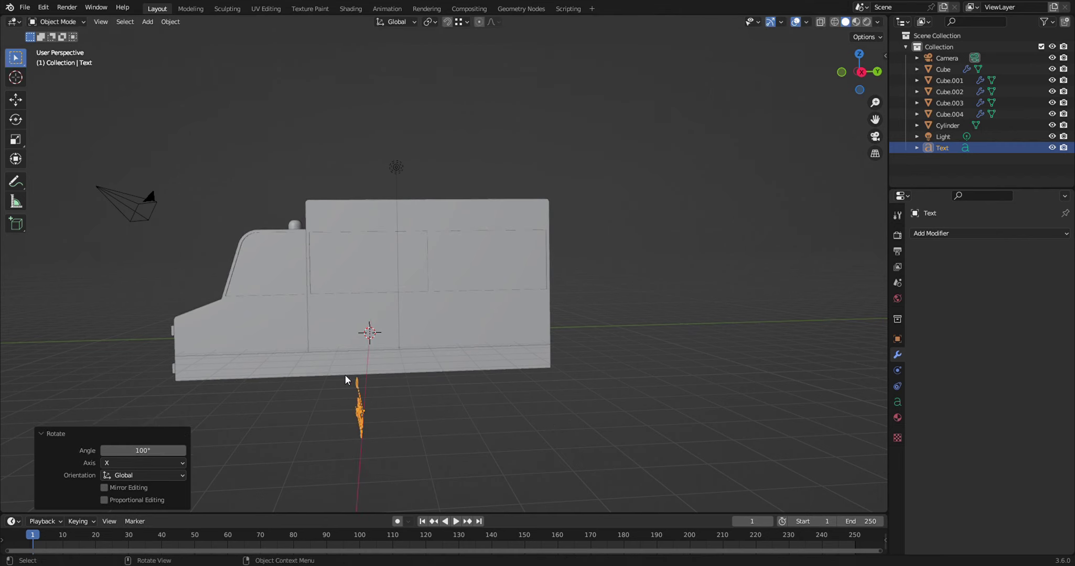
{"action": "left_click", "coordinate": [156, 454]}
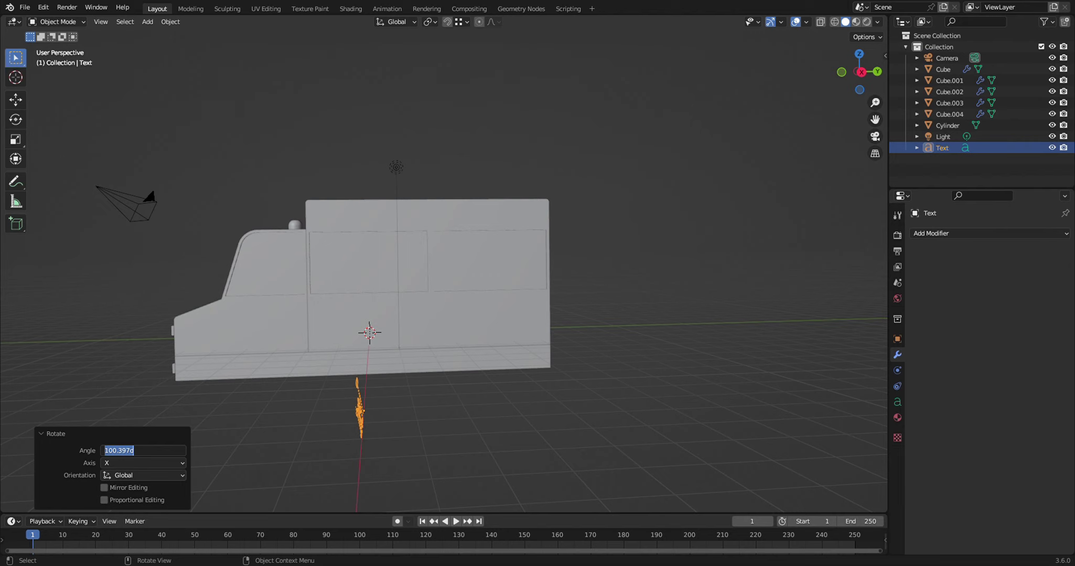
{"action": "type", "text": "90"}
{"action": "key", "text": "Return"}
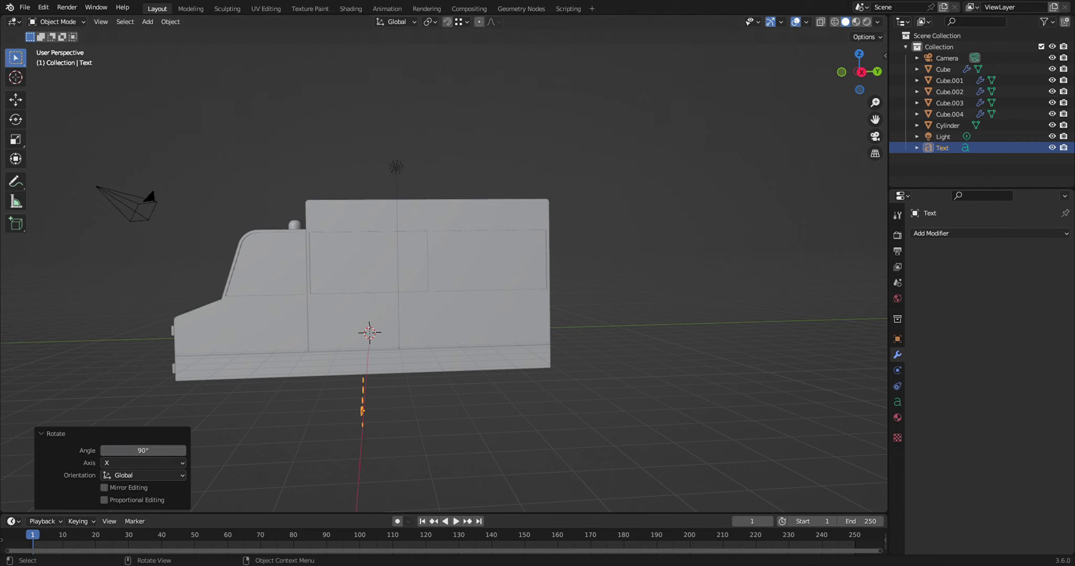
- Turn the text exactly 90° about the Z axis to face sideways
{"action": "left_click", "coordinate": [569, 408]}
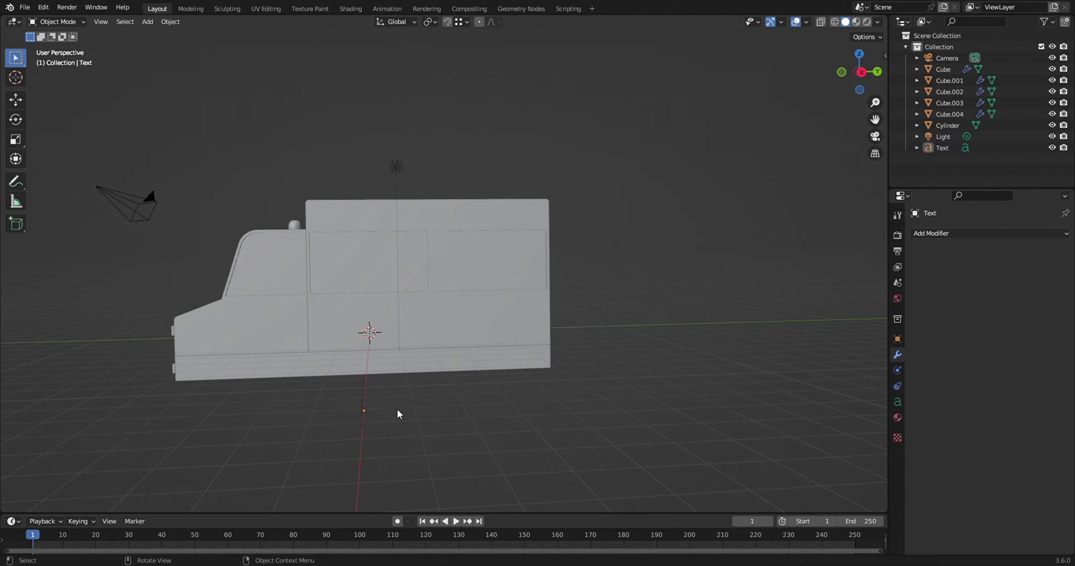
{"action": "middle_click_drag", "start_coordinate": [380, 464], "coordinate": [395, 458]}
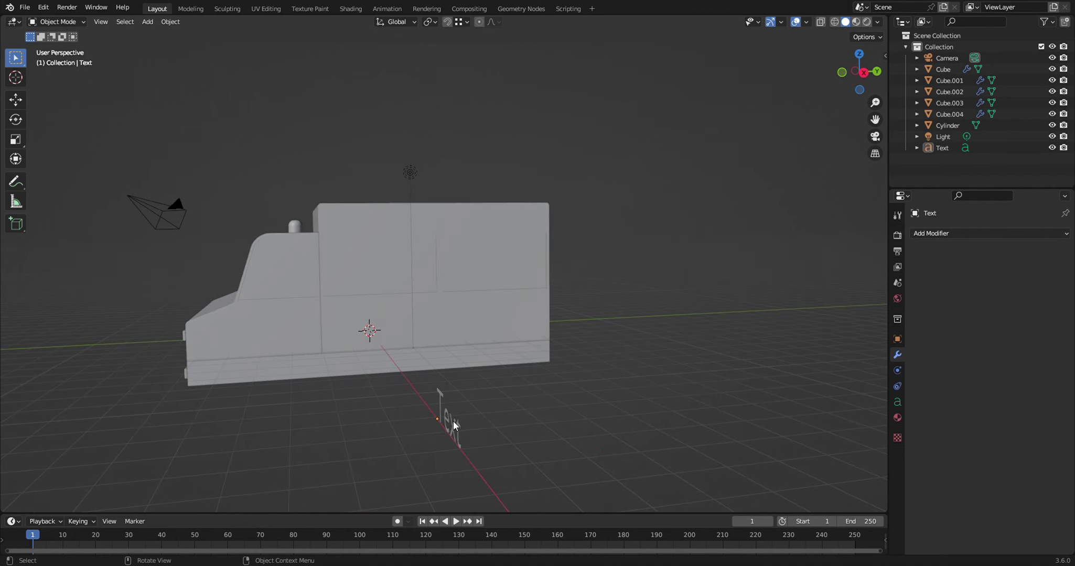
{"action": "left_click", "coordinate": [449, 420]}
{"action": "key", "text": "r"}
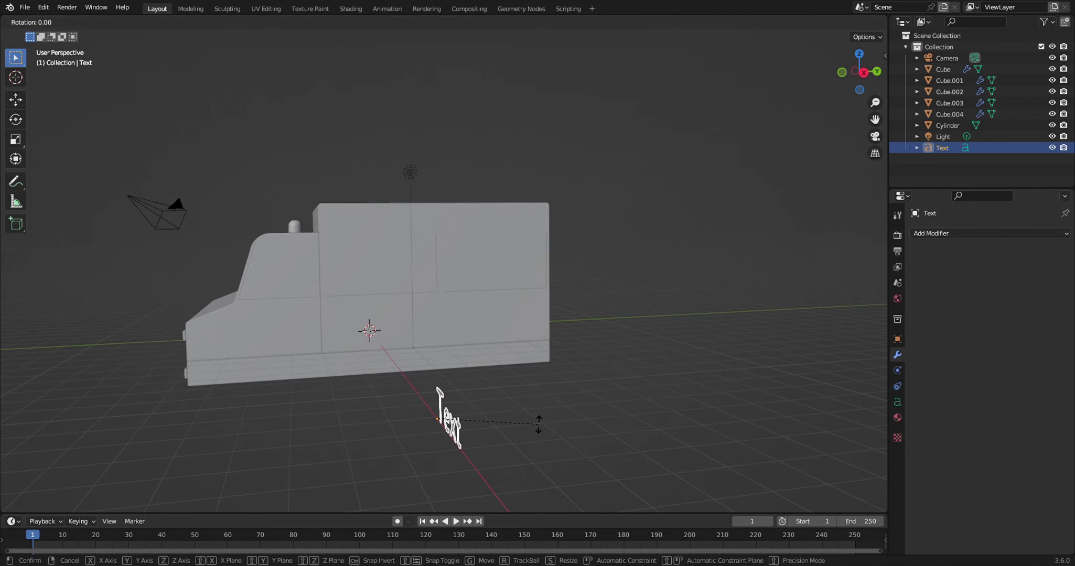
{"action": "key", "text": "z"}
{"action": "left_click", "coordinate": [765, 303]}
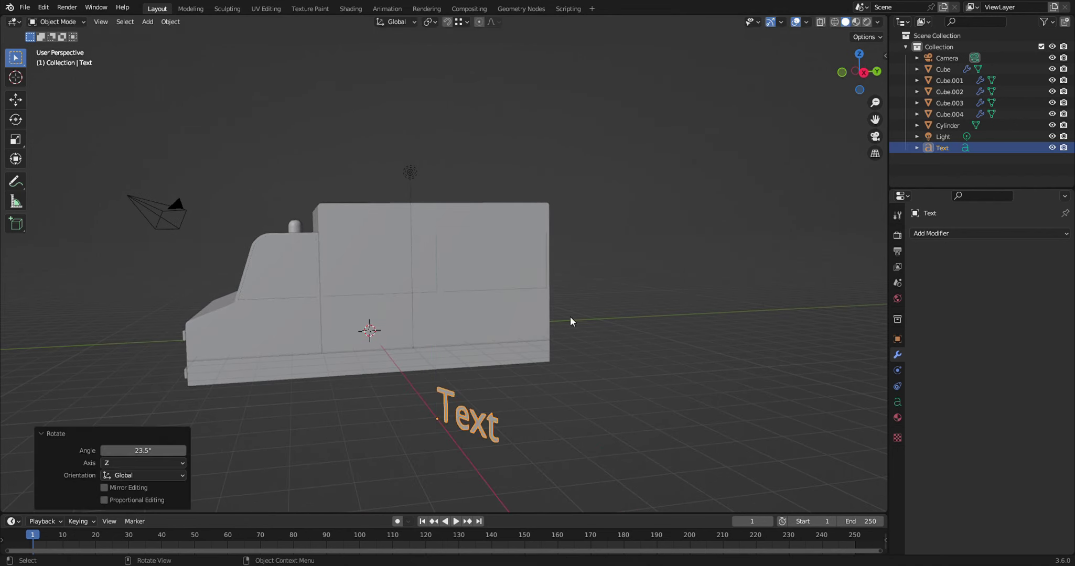
{"action": "left_click", "coordinate": [139, 451]}
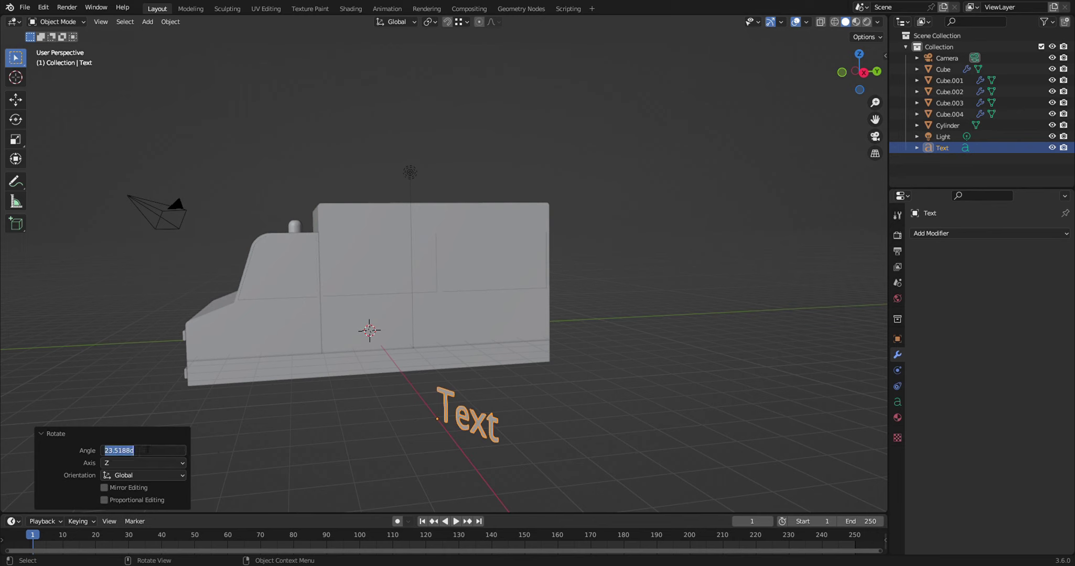
{"action": "type", "text": "90"}
{"action": "key", "text": "Return"}
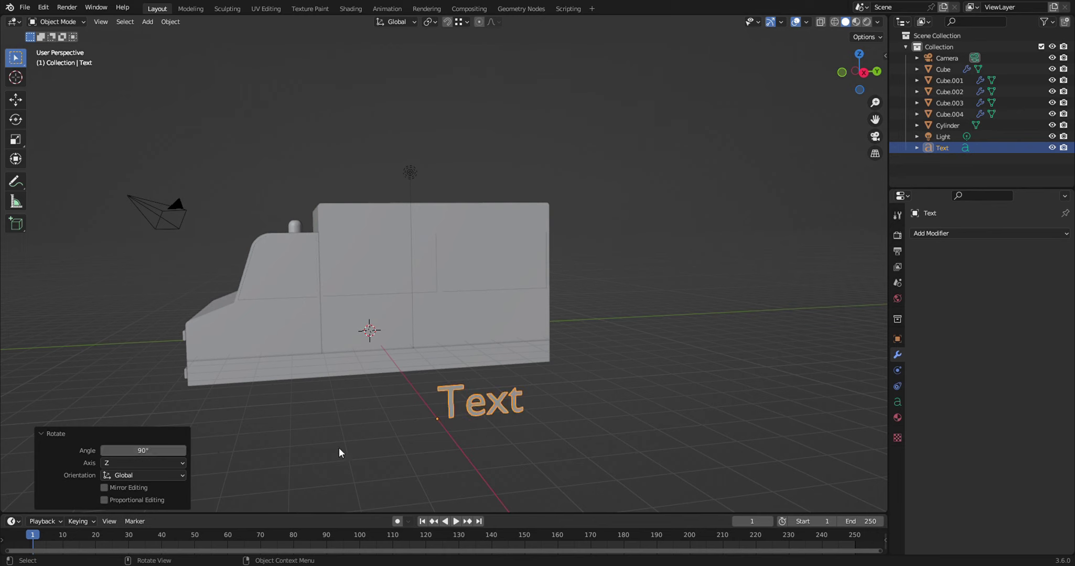
{"action": "left_click", "coordinate": [440, 445]}
- Delete the placeholder word 'Text' and type AMBULANCE into the text object
{"action": "left_click", "coordinate": [483, 410]}
{"action": "key", "text": "Tab"}
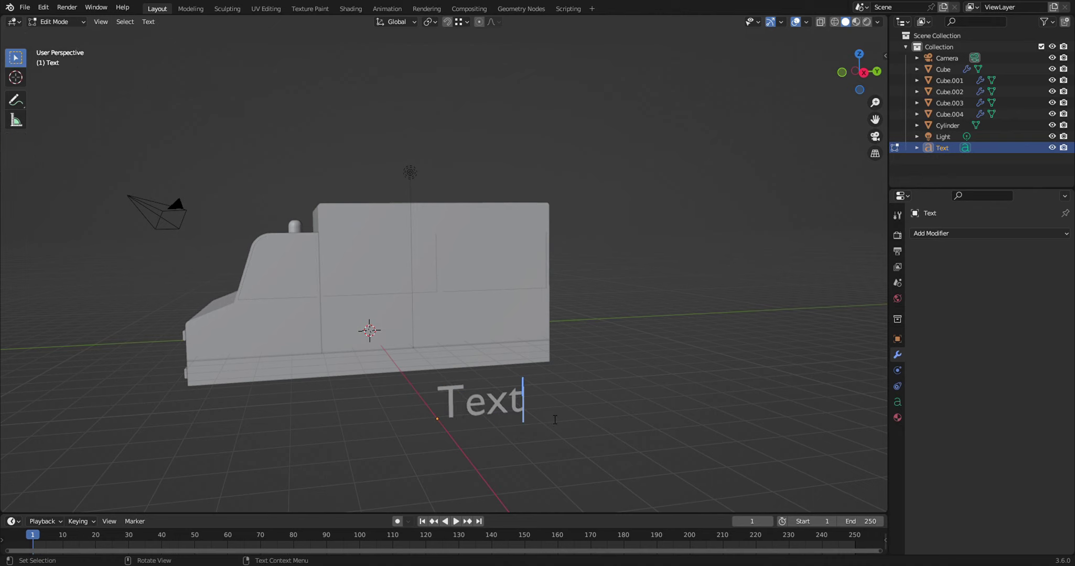
{"action": "key", "text": "BackSpace"}
{"action": "key", "text": "BackSpace"}
{"action": "key", "text": "BackSpace"}
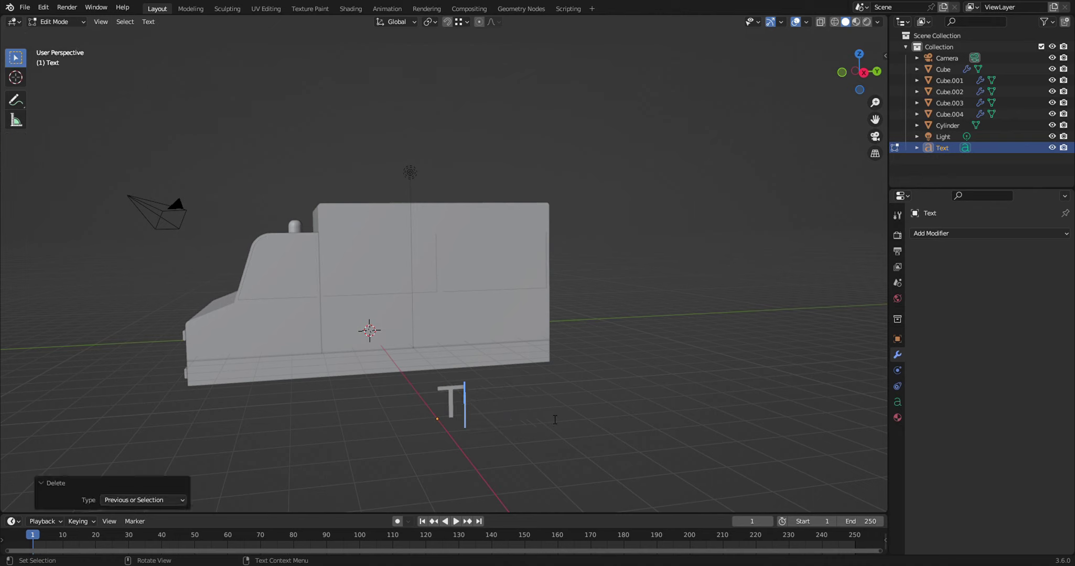
{"action": "key", "text": "BackSpace"}
{"action": "type", "text": "A"}
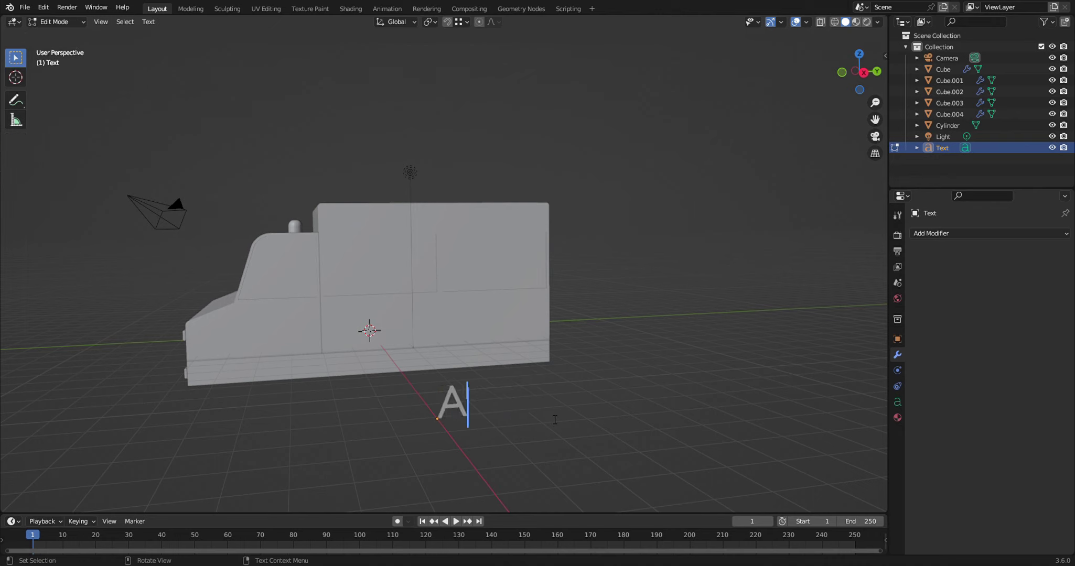
{"action": "type", "text": "MBU"}
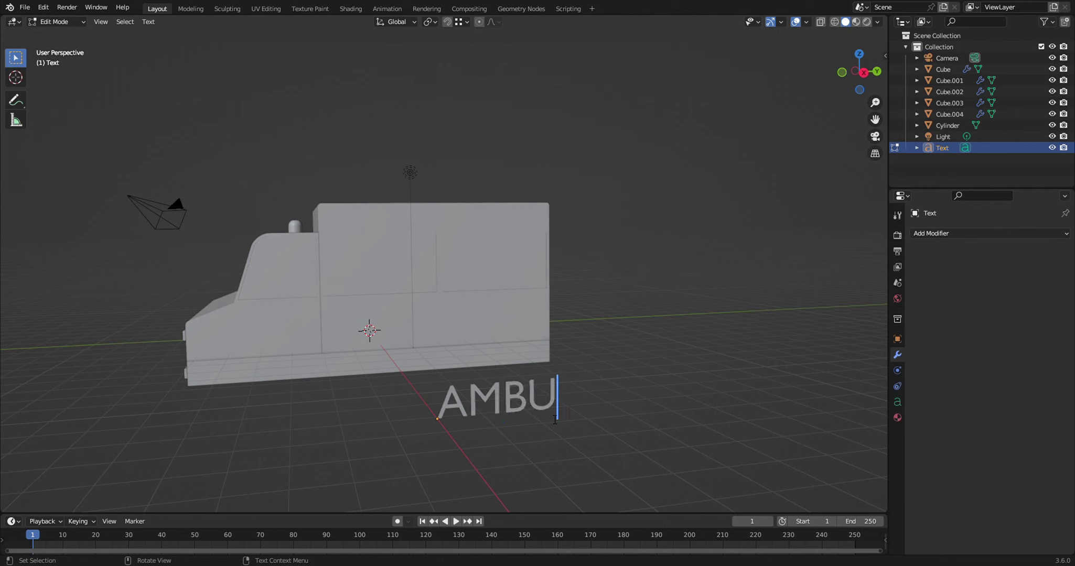
{"action": "type", "text": "LANCE"}
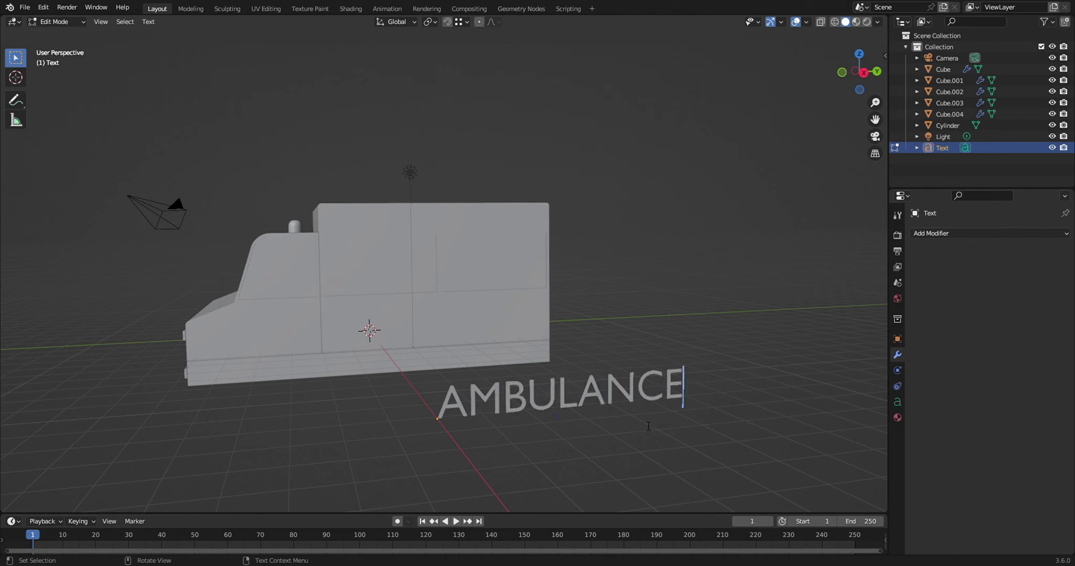
- Finish editing and move the AMBULANCE label -2.6511 m along X against the rear box side
{"action": "key", "text": "Tab"}
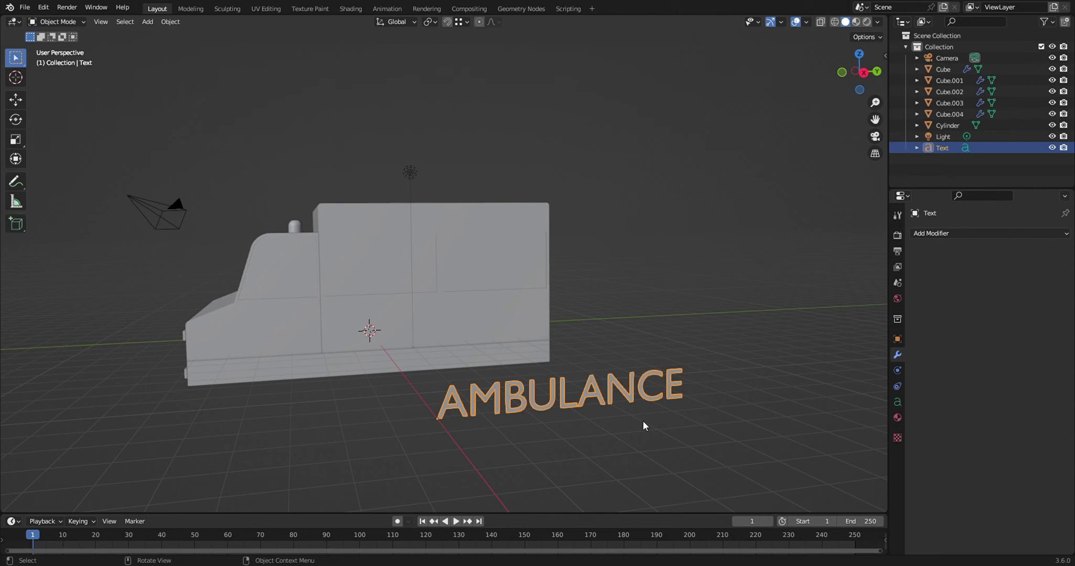
{"action": "mouse_move", "coordinate": [703, 440]}
{"action": "middle_mouse_down"}
{"action": "mouse_move", "coordinate": [598, 454]}
{"action": "mouse_move", "coordinate": [680, 430]}
{"action": "middle_mouse_up"}
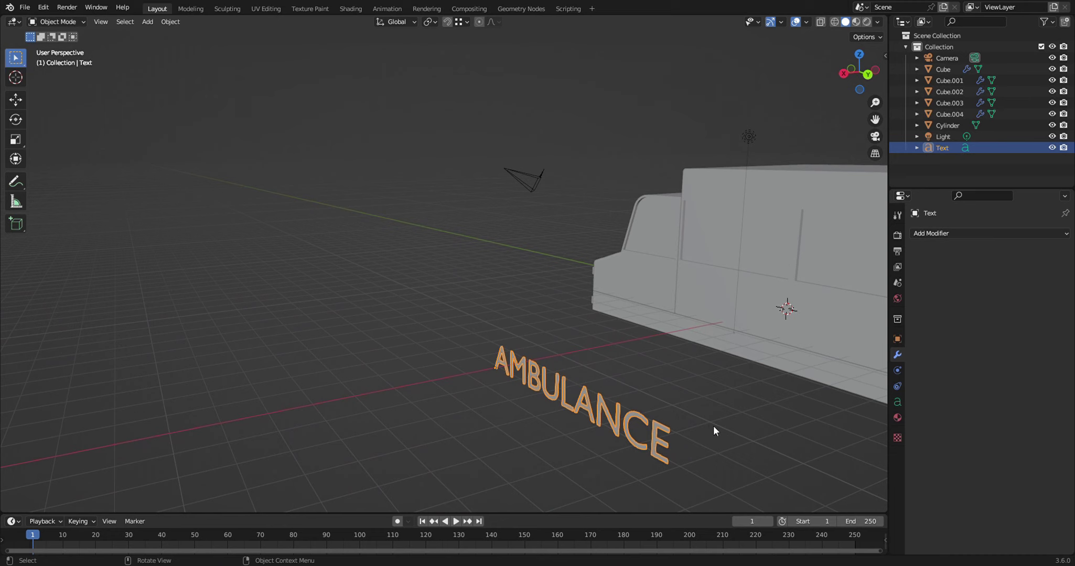
{"action": "key", "text": "g"}
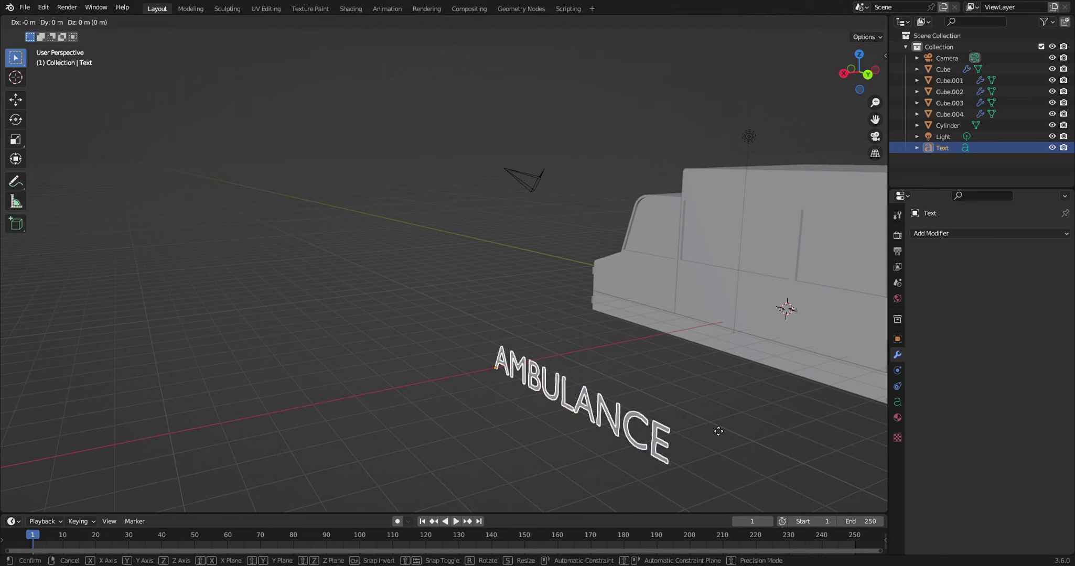
{"action": "key", "text": "x"}
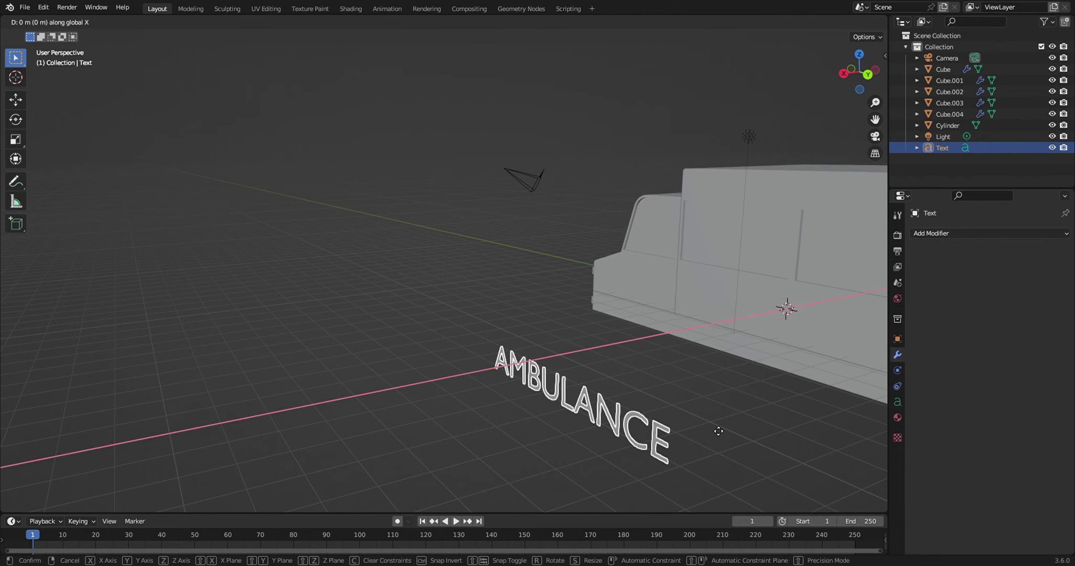
{"action": "left_click", "coordinate": [864, 292]}
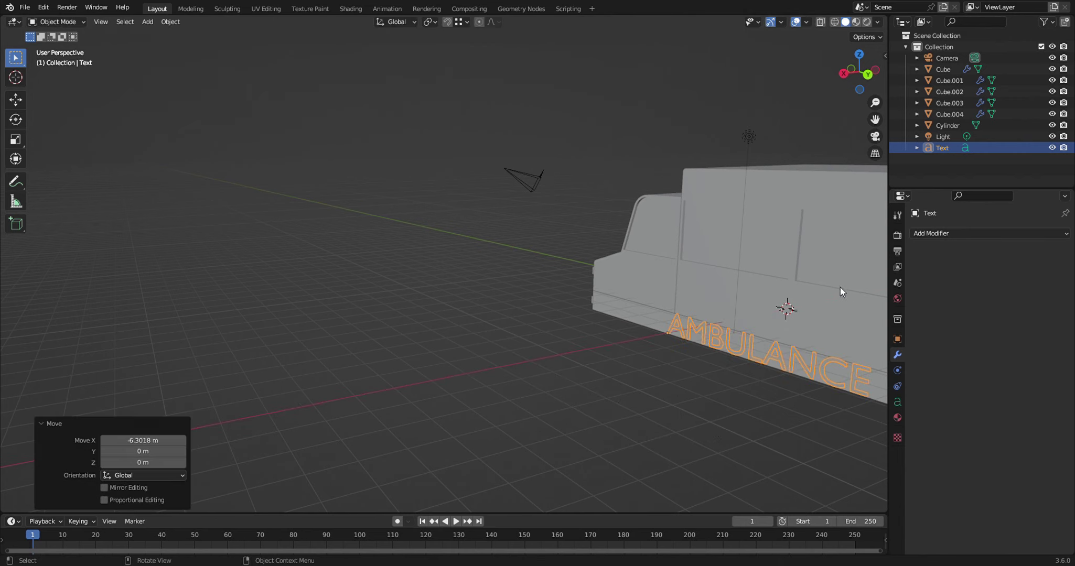
{"action": "mouse_move", "coordinate": [734, 423]}
{"action": "middle_mouse_down"}
{"action": "mouse_move", "coordinate": [638, 421]}
{"action": "mouse_move", "coordinate": [568, 439]}
{"action": "middle_mouse_up"}
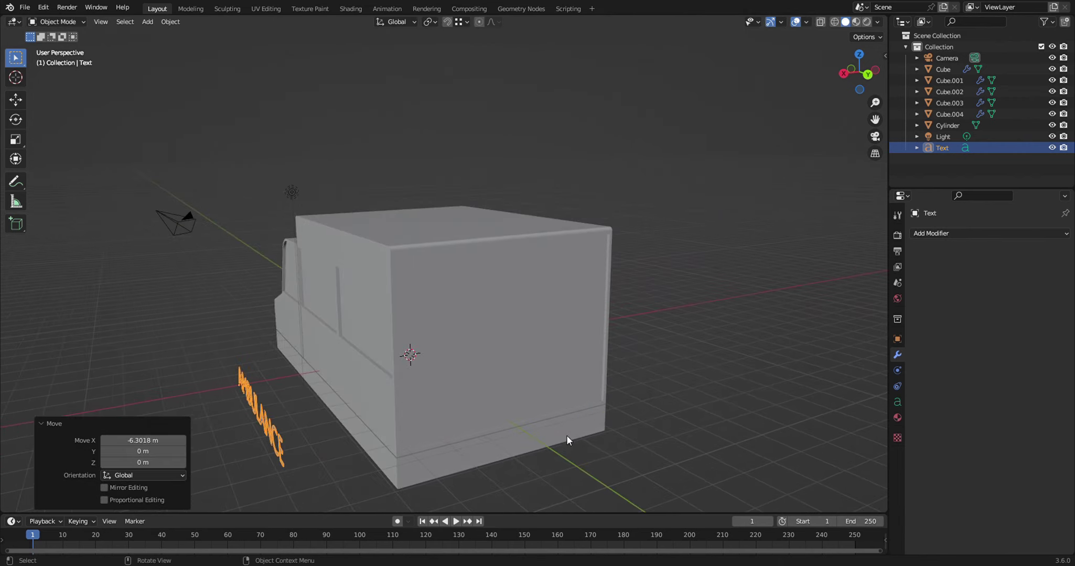
{"action": "key", "text": "g"}
{"action": "key", "text": "x"}
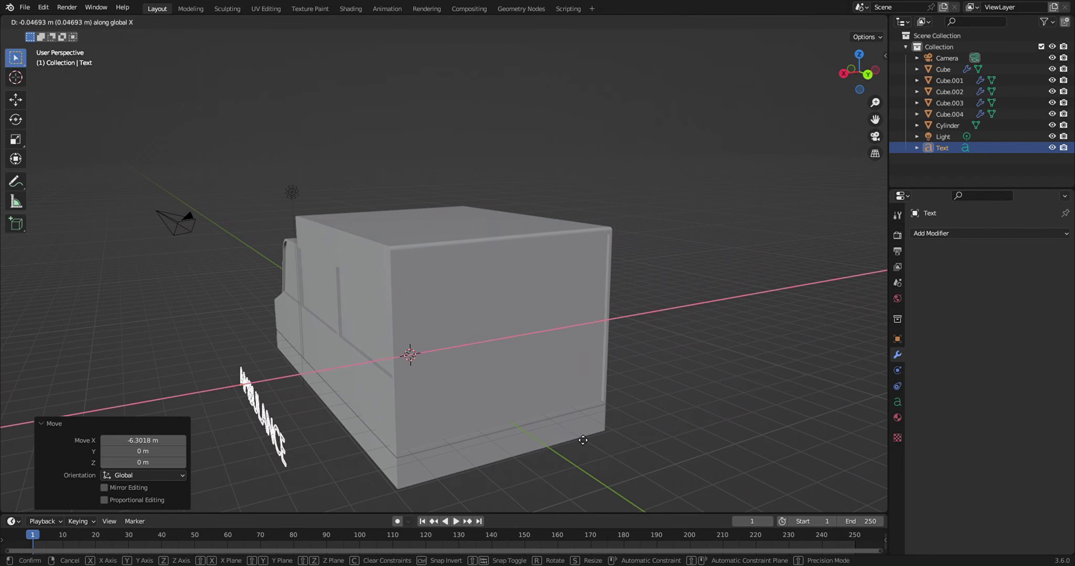
{"action": "left_click", "coordinate": [401, 457]}
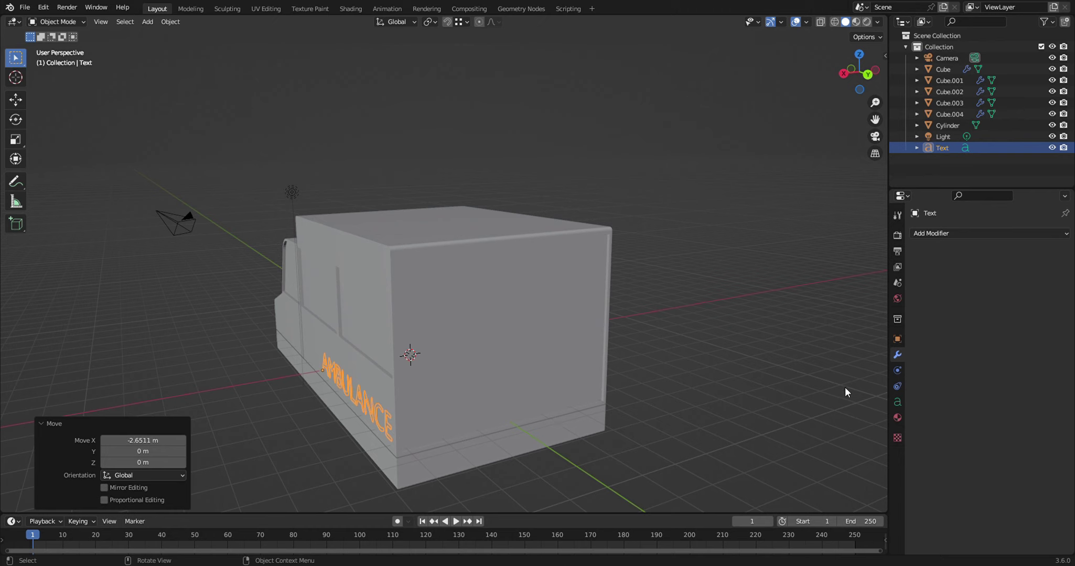
- Set the text's Geometry Extrude to 0.04 m in Object Data properties
{"action": "left_click", "coordinate": [897, 402]}
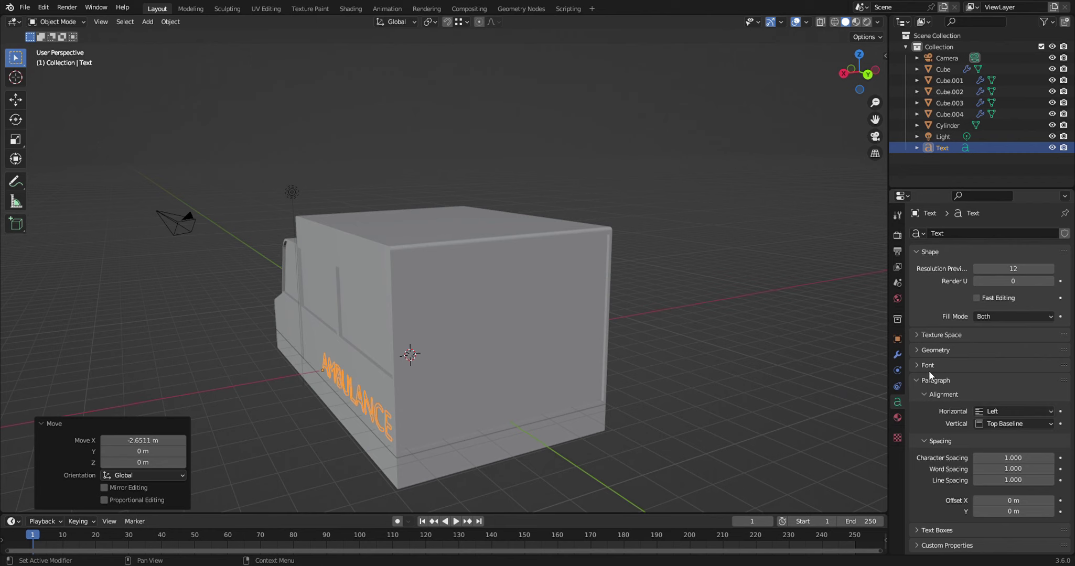
{"action": "left_click", "coordinate": [927, 351]}
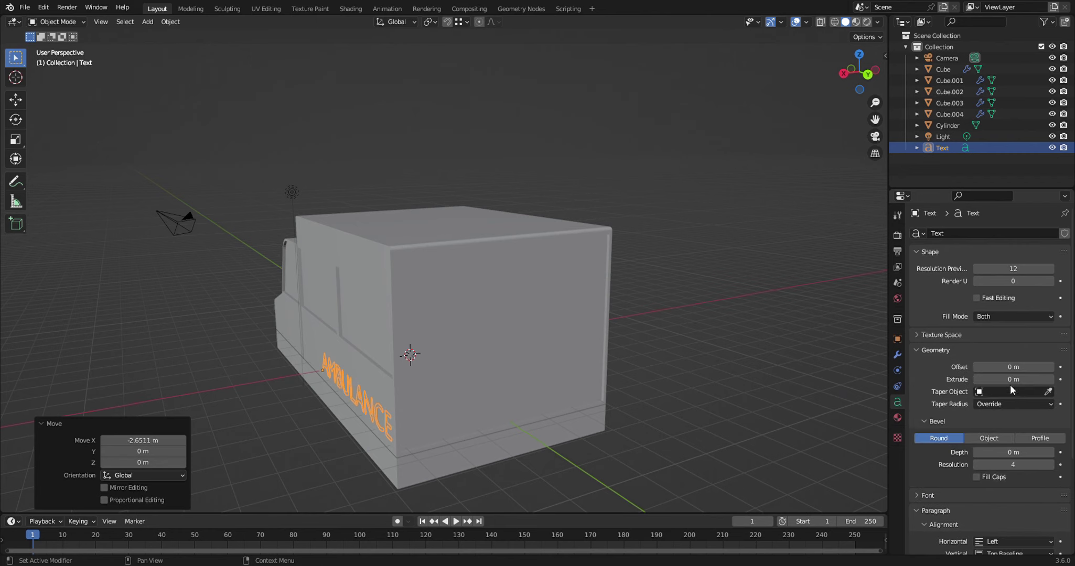
{"action": "left_click_drag", "start_coordinate": [1013, 382], "coordinate": [1030, 382]}
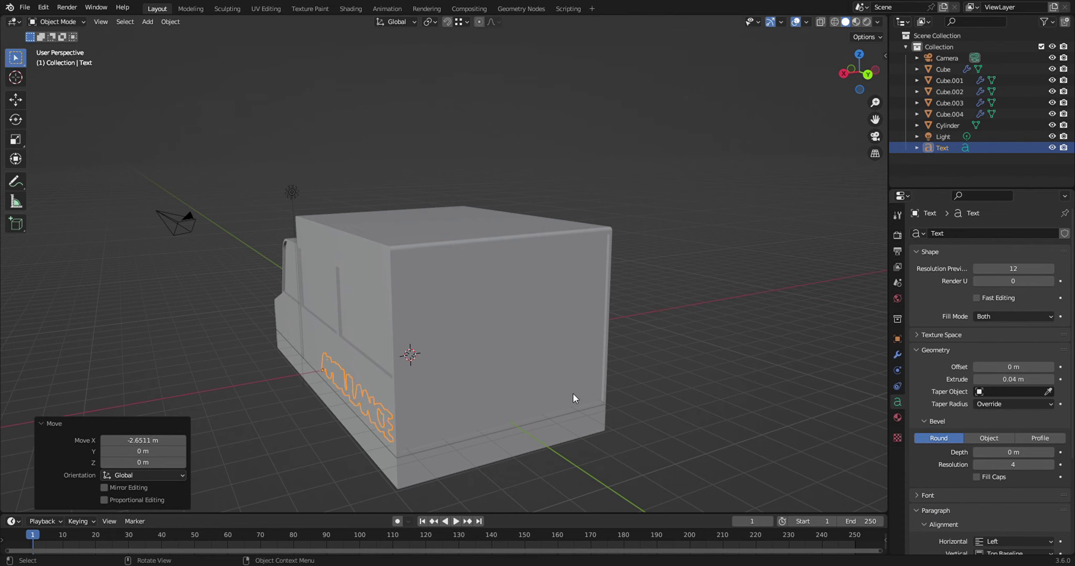
{"action": "mouse_move", "coordinate": [554, 406]}
{"action": "middle_mouse_down"}
{"action": "mouse_move", "coordinate": [603, 411]}
{"action": "mouse_move", "coordinate": [547, 415]}
{"action": "middle_mouse_up"}
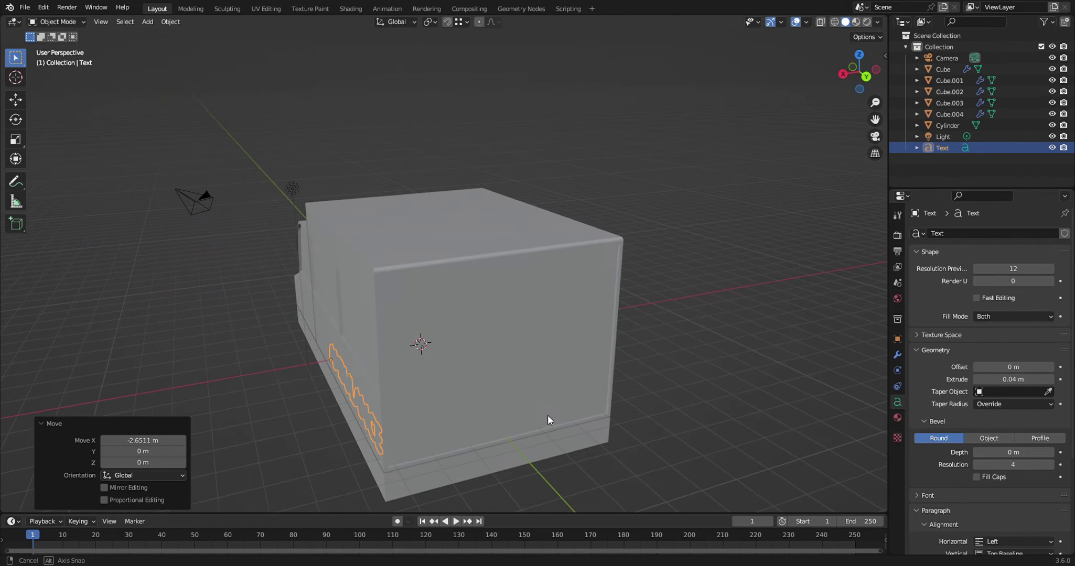
- Nudge the lettering 0.051663 m along X so it stands out from the truck side
{"action": "key", "text": "g"}
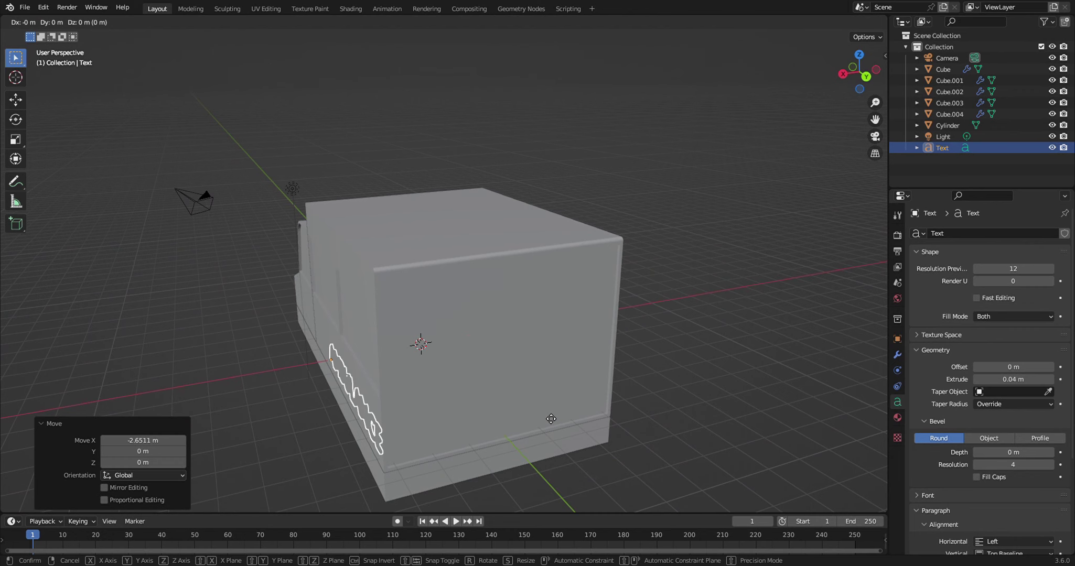
{"action": "key", "text": "x"}
{"action": "left_click", "coordinate": [548, 414]}
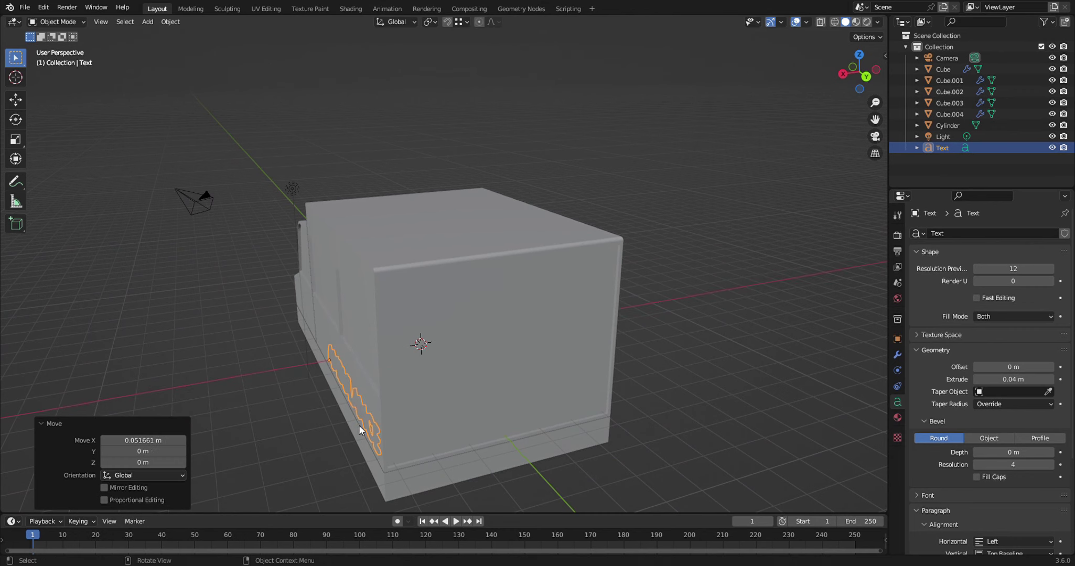
{"action": "mouse_move", "coordinate": [358, 429]}
{"action": "middle_mouse_down"}
{"action": "mouse_move", "coordinate": [452, 404]}
{"action": "mouse_move", "coordinate": [592, 381]}
{"action": "mouse_move", "coordinate": [602, 388]}
{"action": "mouse_move", "coordinate": [581, 378]}
{"action": "middle_mouse_up"}
{"action": "left_click", "coordinate": [452, 404]}
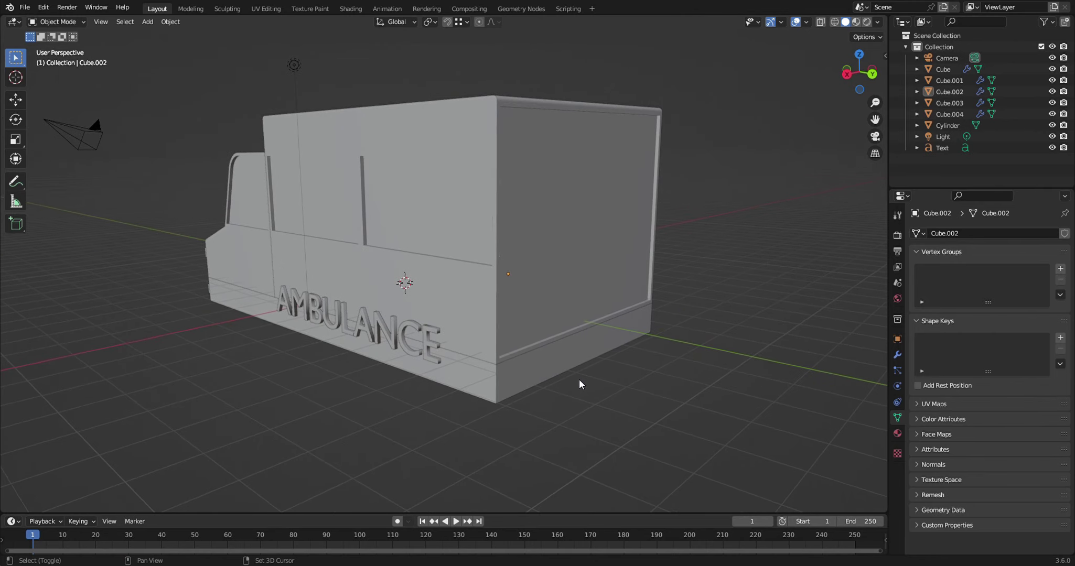
- Add a cube and move it 7.3117 m along Y near the ambulance rear
{"action": "key", "text": "shift+a"}
{"action": "mouse_move", "coordinate": [546, 335]}
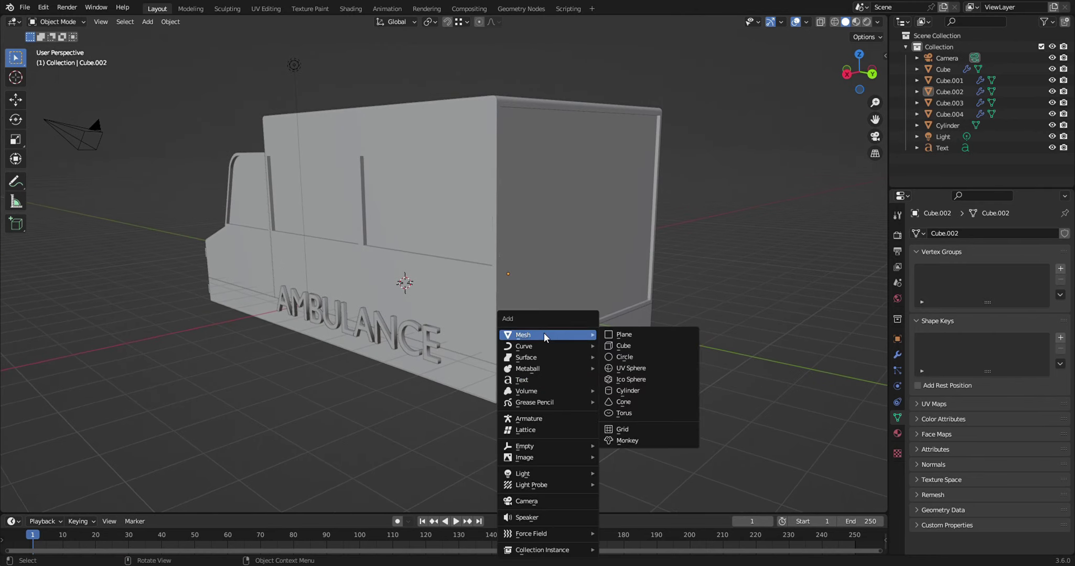
{"action": "left_click", "coordinate": [642, 347]}
{"action": "middle_click_drag", "start_coordinate": [621, 401], "coordinate": [636, 408]}
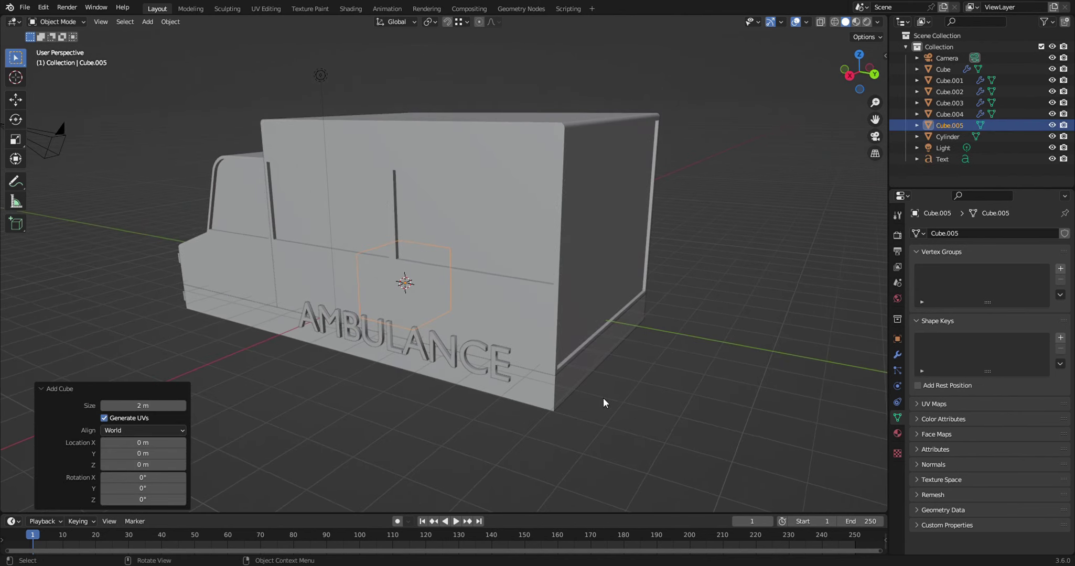
{"action": "key", "text": "g"}
{"action": "key", "text": "y"}
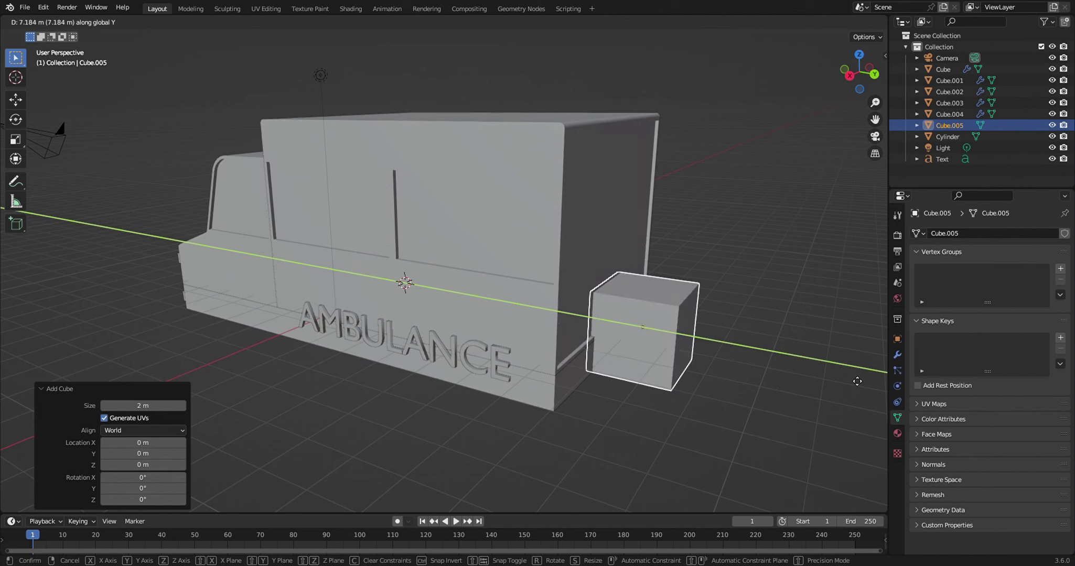
{"action": "left_click", "coordinate": [859, 376]}
{"action": "mouse_move", "coordinate": [679, 405]}
{"action": "middle_mouse_down"}
{"action": "mouse_move", "coordinate": [743, 402]}
{"action": "mouse_move", "coordinate": [652, 400]}
{"action": "mouse_move", "coordinate": [766, 376]}
{"action": "middle_mouse_up"}
- Scale the cube to 0.161 on X and 0.397 on Y into a thin slab
{"action": "key", "text": "s"}
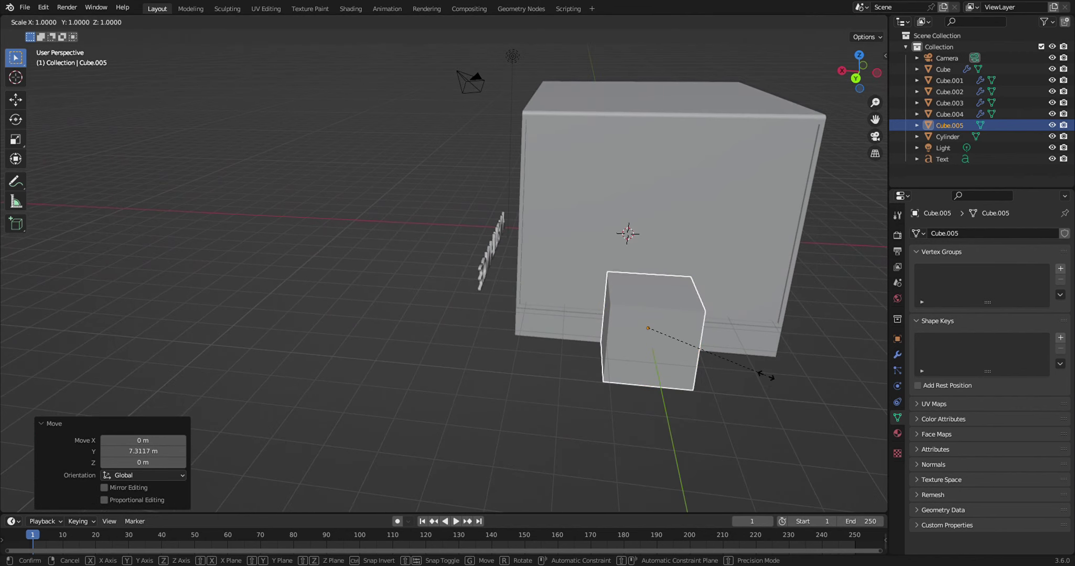
{"action": "key", "text": "x"}
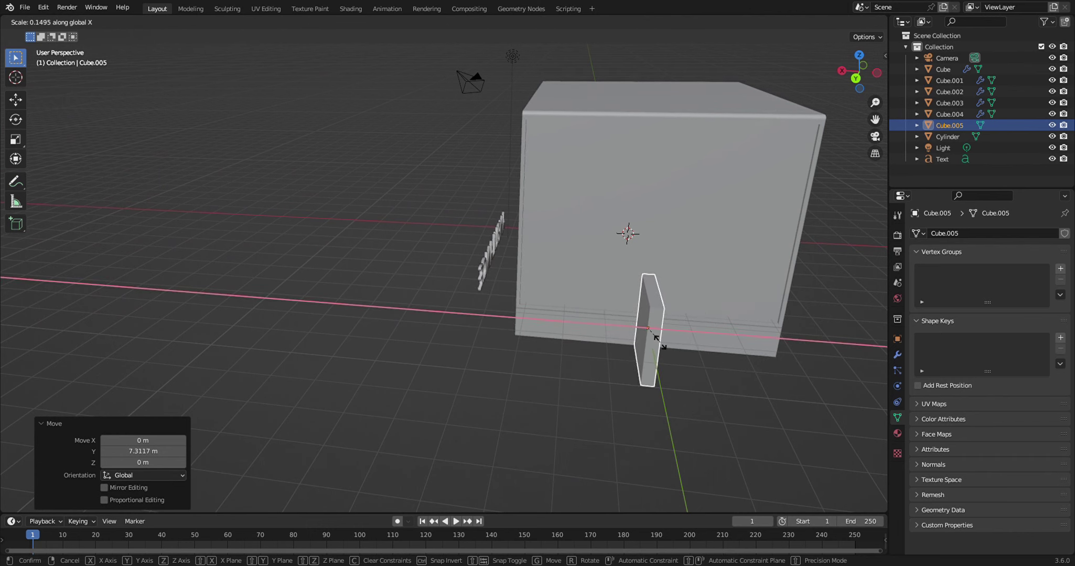
{"action": "left_click", "coordinate": [662, 346]}
{"action": "mouse_move", "coordinate": [597, 391]}
{"action": "middle_mouse_down"}
{"action": "mouse_move", "coordinate": [671, 395]}
{"action": "mouse_move", "coordinate": [719, 381]}
{"action": "middle_mouse_up"}
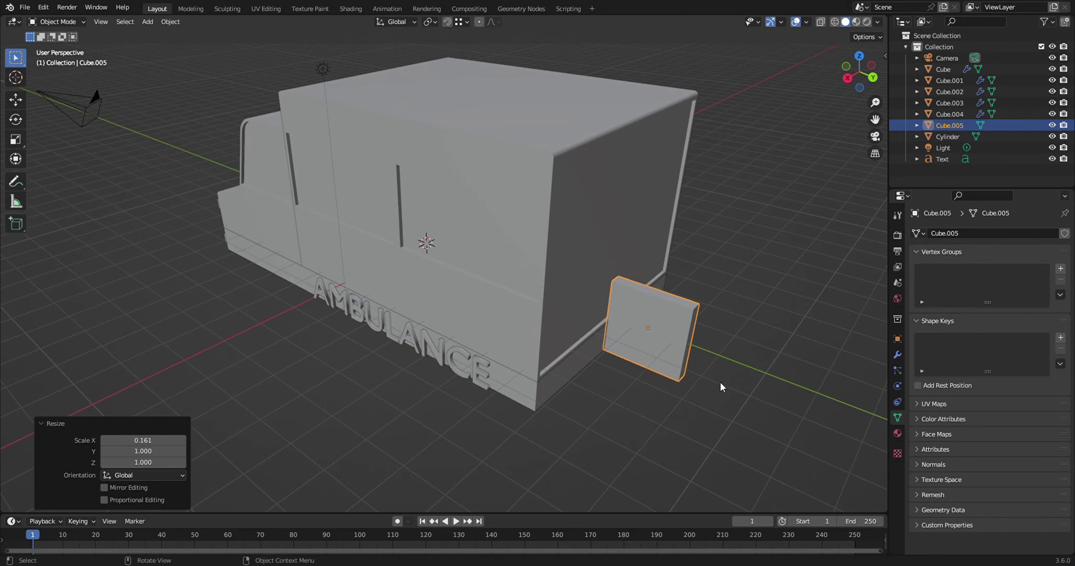
{"action": "key", "text": "s"}
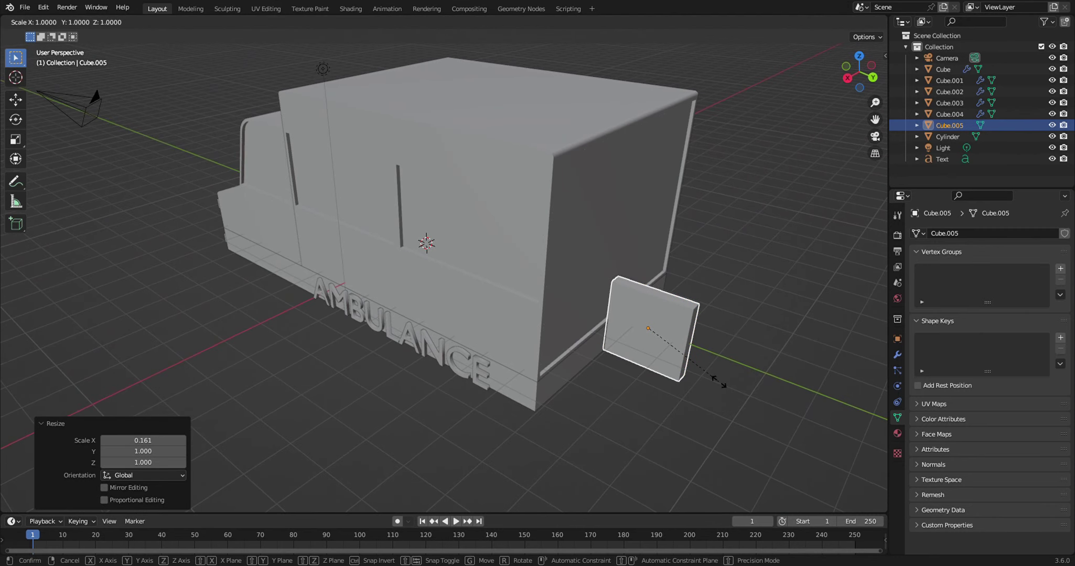
{"action": "key", "text": "y"}
{"action": "left_click", "coordinate": [663, 364]}
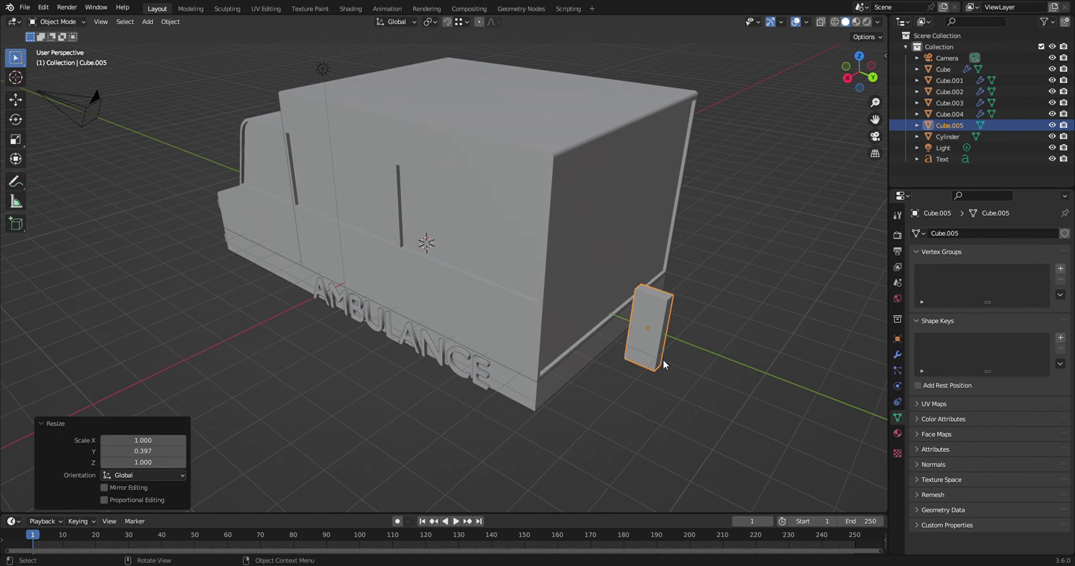
{"action": "mouse_move", "coordinate": [672, 390]}
{"action": "middle_mouse_down"}
{"action": "mouse_move", "coordinate": [659, 370]}
{"action": "mouse_move", "coordinate": [680, 364]}
{"action": "middle_mouse_up"}
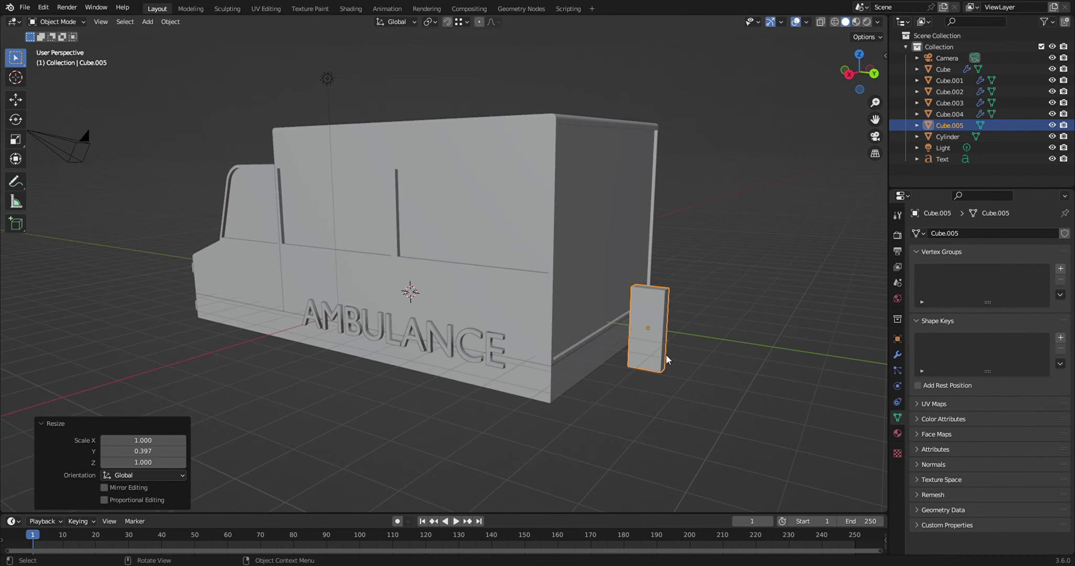
- Add centred loop cuts to the Cube.005 slab and stretch the selected faces vertically along Z
{"action": "key", "text": "Tab"}
{"action": "key", "text": "ctrl+r"}
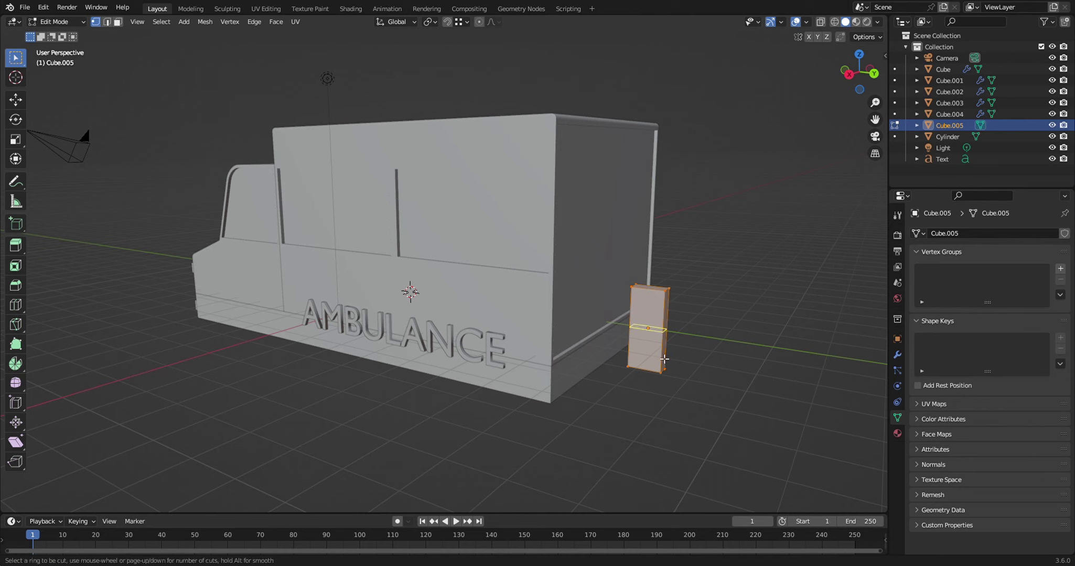
{"action": "left_click", "coordinate": [651, 289]}
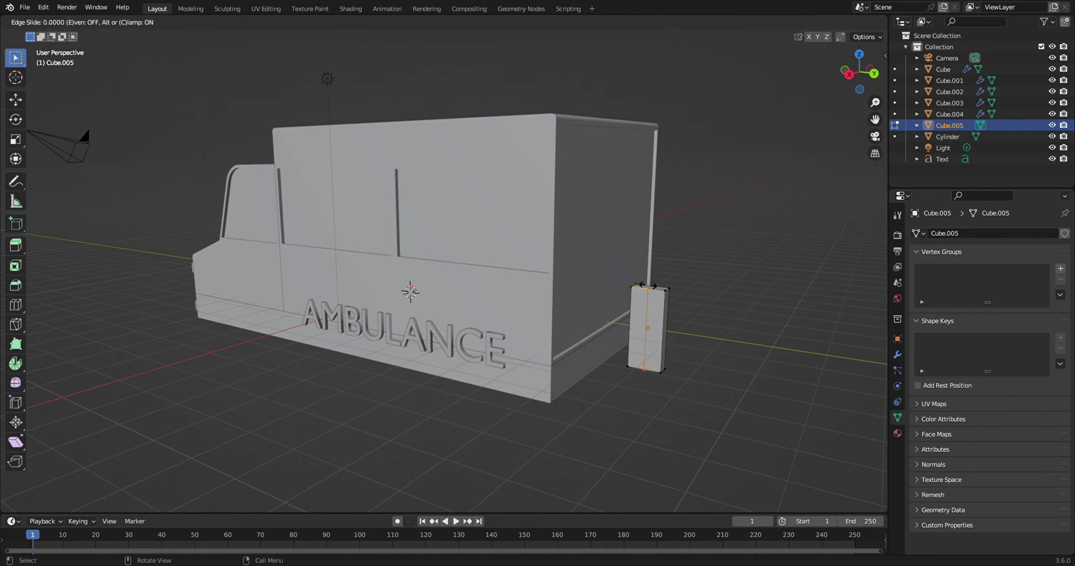
{"action": "left_click", "coordinate": [657, 288]}
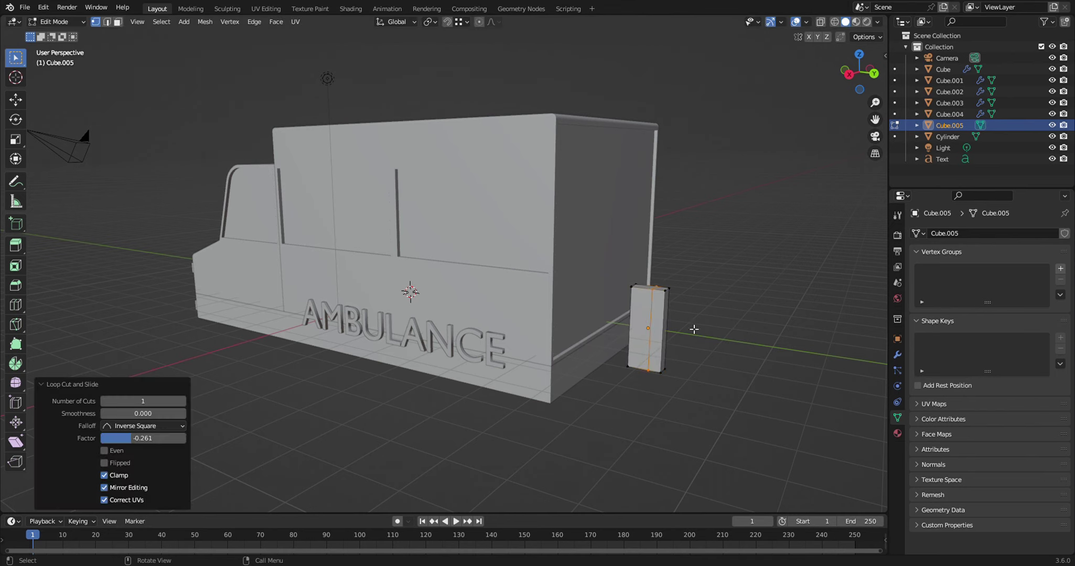
{"action": "key", "text": "ctrl+r"}
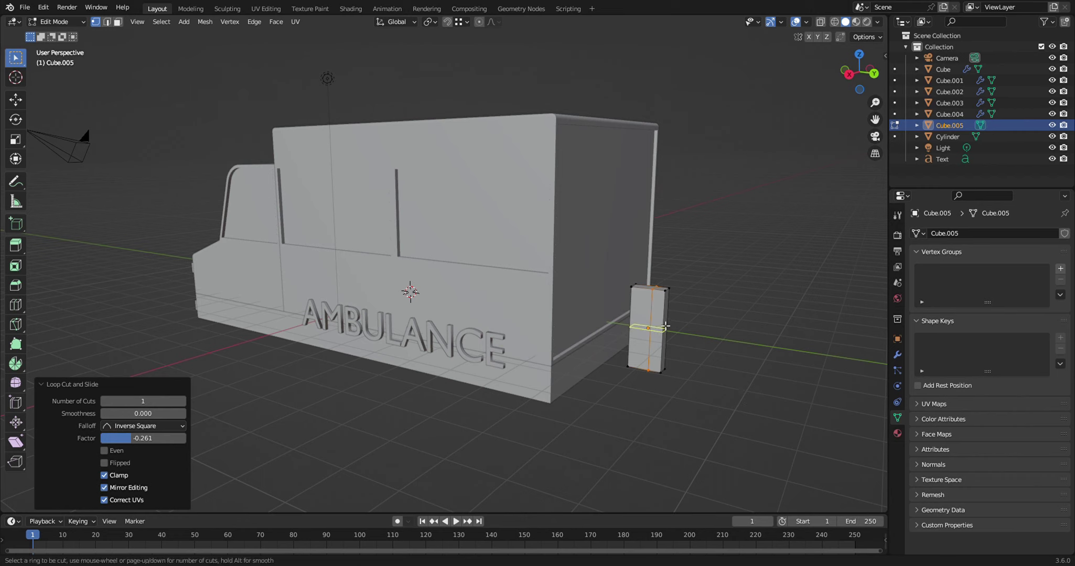
{"action": "scroll", "coordinate": [665, 326], "scroll_direction": "up", "scroll_amount": 1}
{"action": "left_click", "coordinate": [664, 325]}
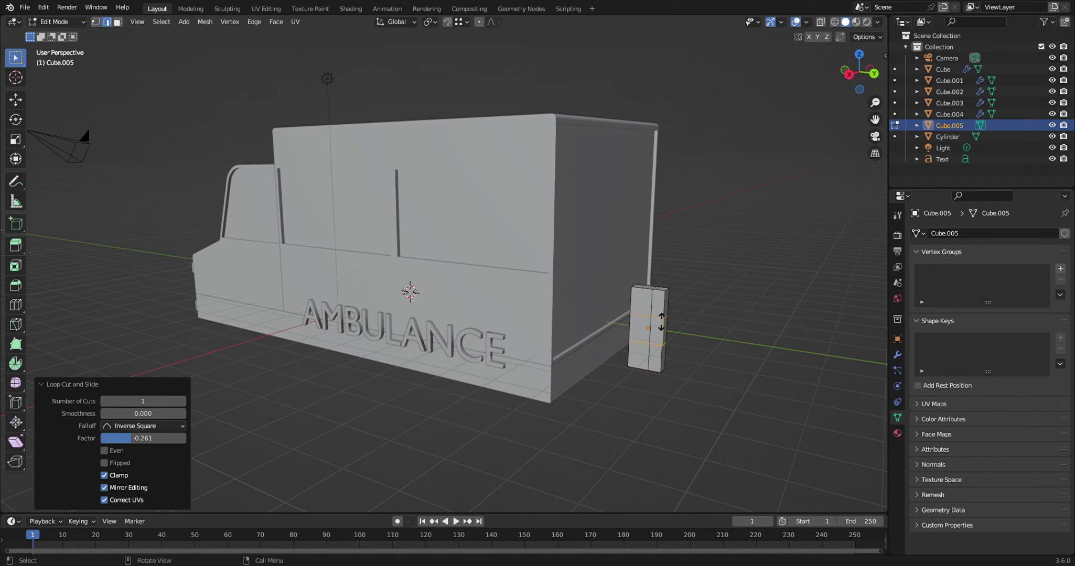
{"action": "right_click", "coordinate": [661, 321]}
{"action": "key", "text": "s"}
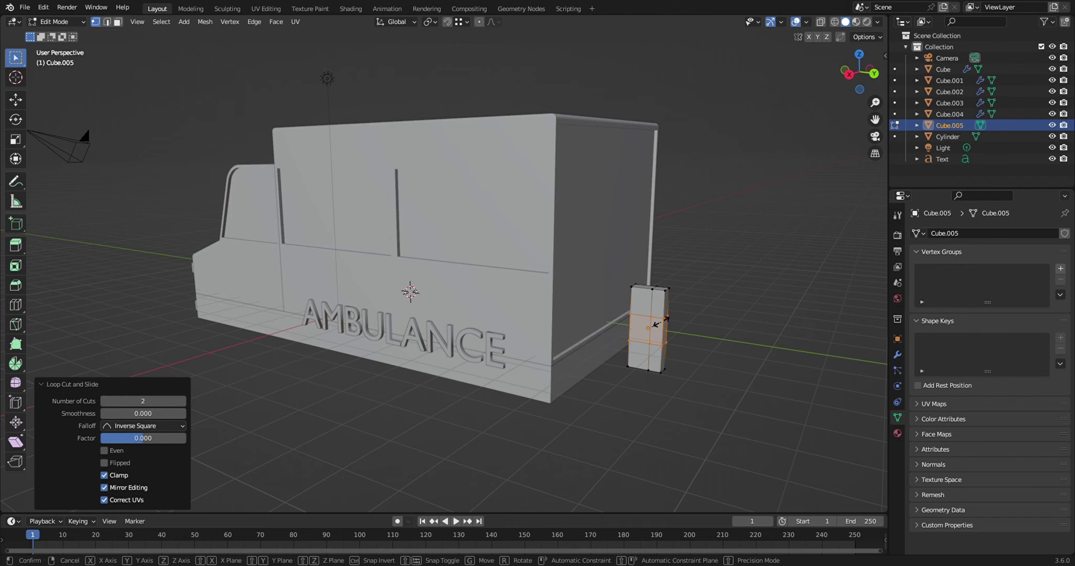
{"action": "key", "text": "z"}
{"action": "left_click", "coordinate": [668, 315]}
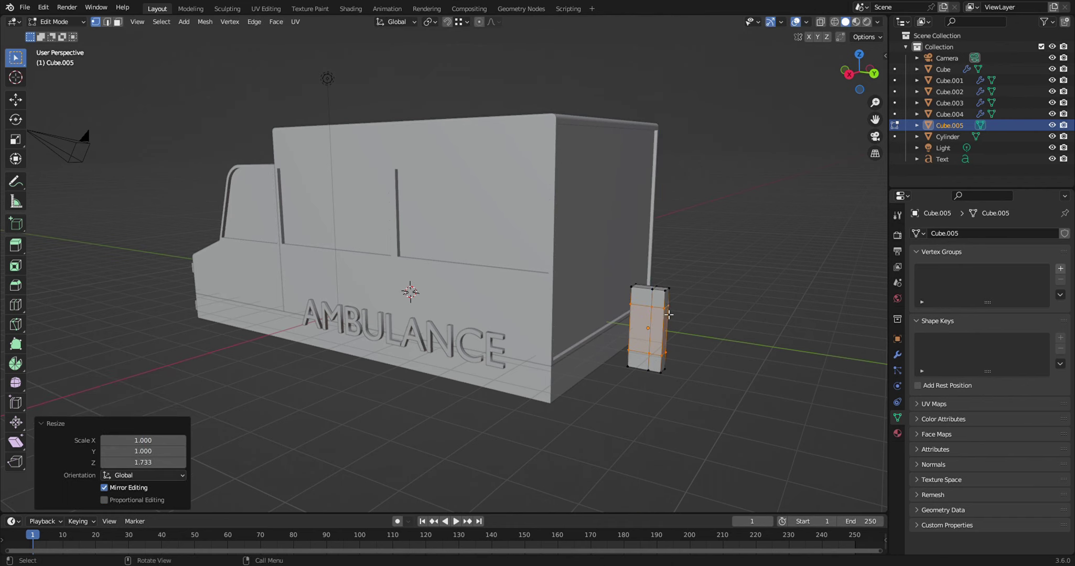
{"action": "left_click", "coordinate": [754, 393]}
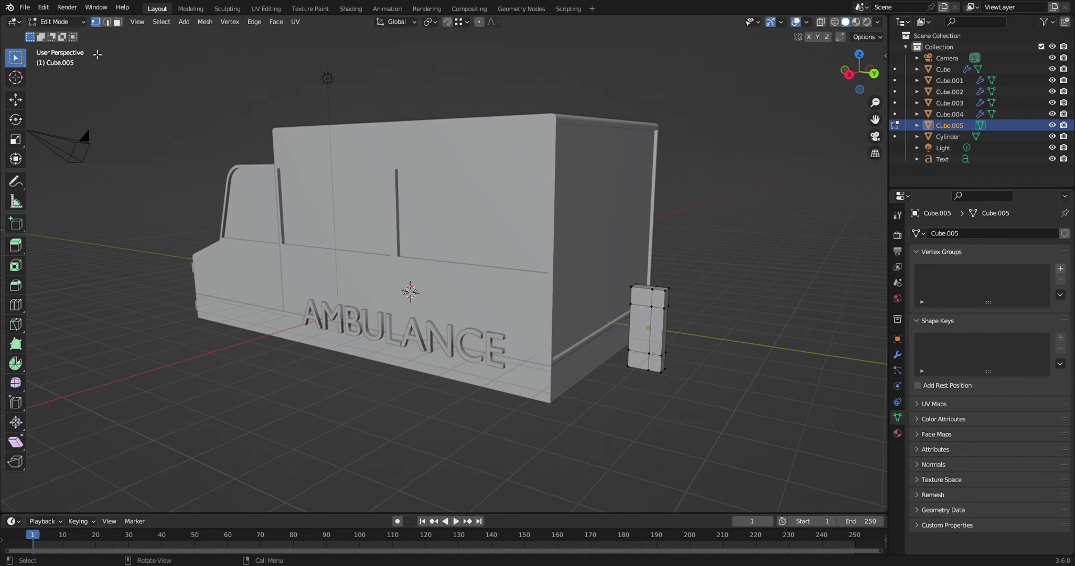
- Select the pillar face facing the ambulance body, test deleting it, then undo
{"action": "left_click", "coordinate": [644, 351]}
{"action": "mouse_move", "coordinate": [652, 376]}
{"action": "middle_mouse_down"}
{"action": "mouse_move", "coordinate": [669, 375]}
{"action": "mouse_move", "coordinate": [478, 377]}
{"action": "middle_mouse_up"}
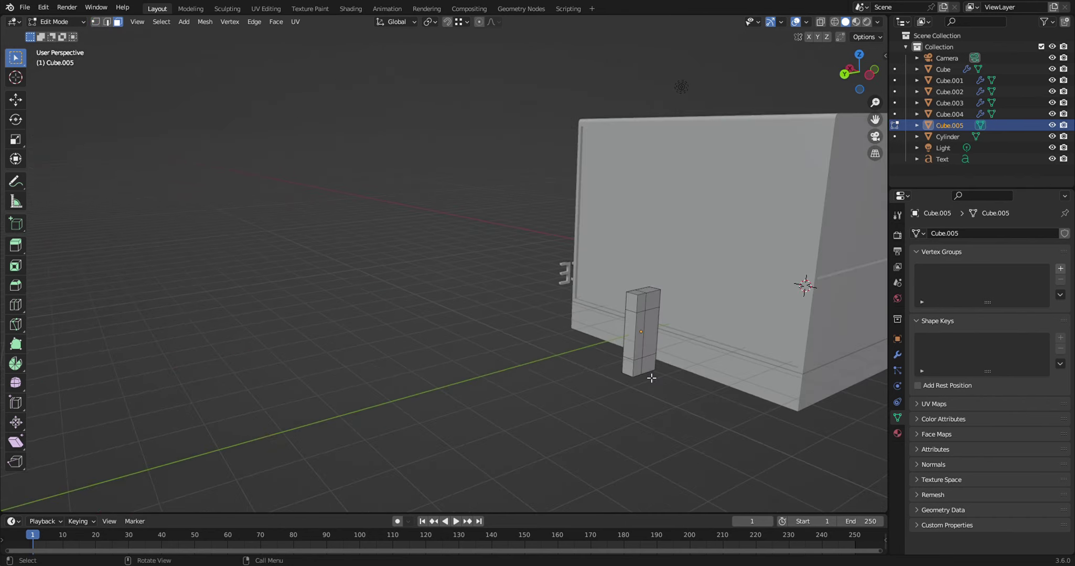
{"action": "left_click", "coordinate": [652, 349]}
{"action": "middle_click_drag", "start_coordinate": [700, 412], "coordinate": [711, 409]}
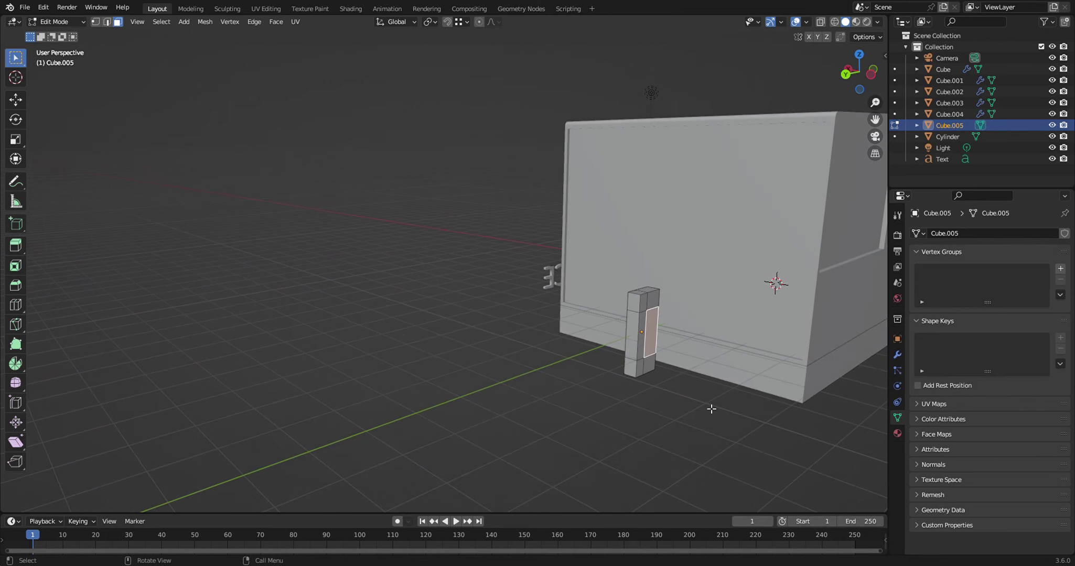
{"action": "key", "text": "x"}
{"action": "left_click", "coordinate": [673, 400]}
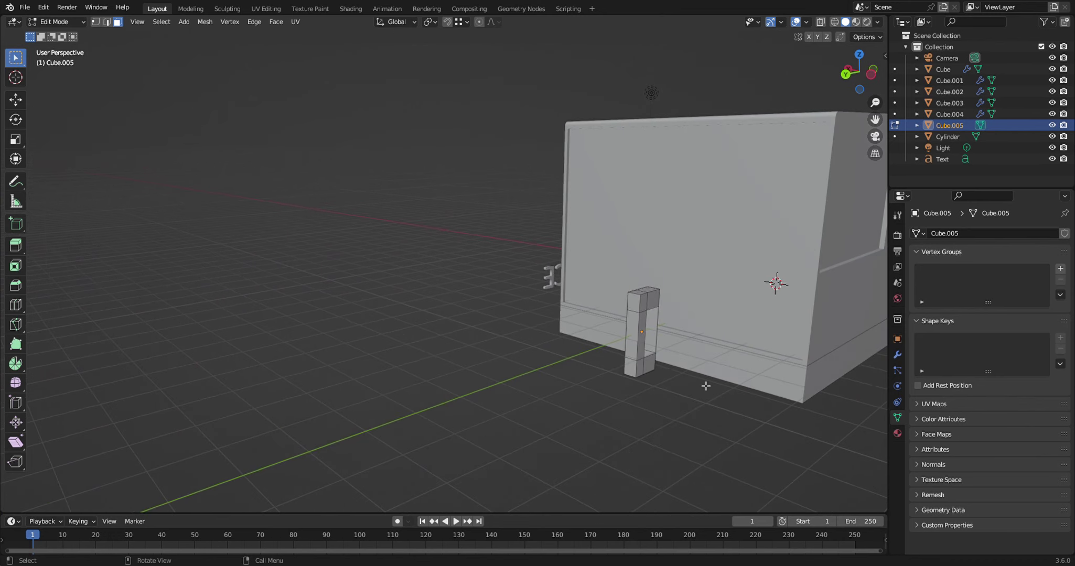
{"action": "key", "text": "ctrl+z"}
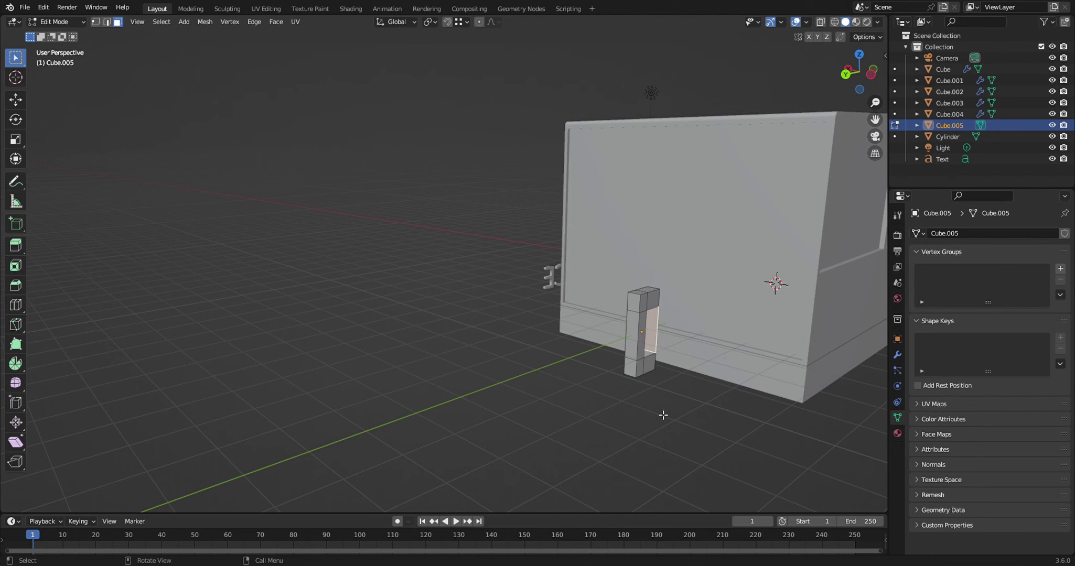
{"action": "middle_click_drag", "start_coordinate": [663, 415], "coordinate": [765, 400]}
- Delete the pillar's selected inner face and switch to Edge select mode
{"action": "key", "text": "x"}
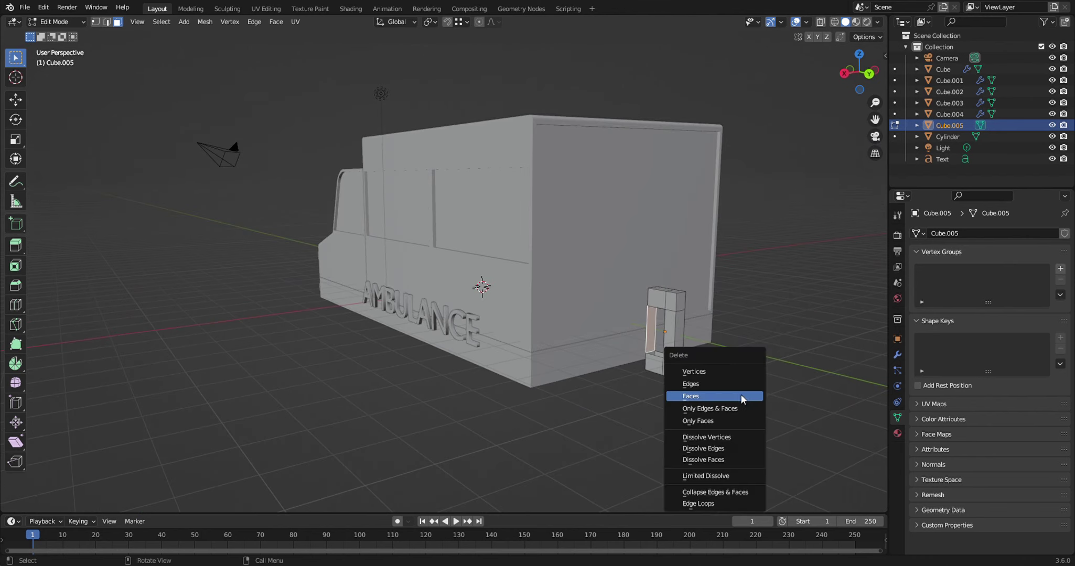
{"action": "left_click", "coordinate": [720, 397]}
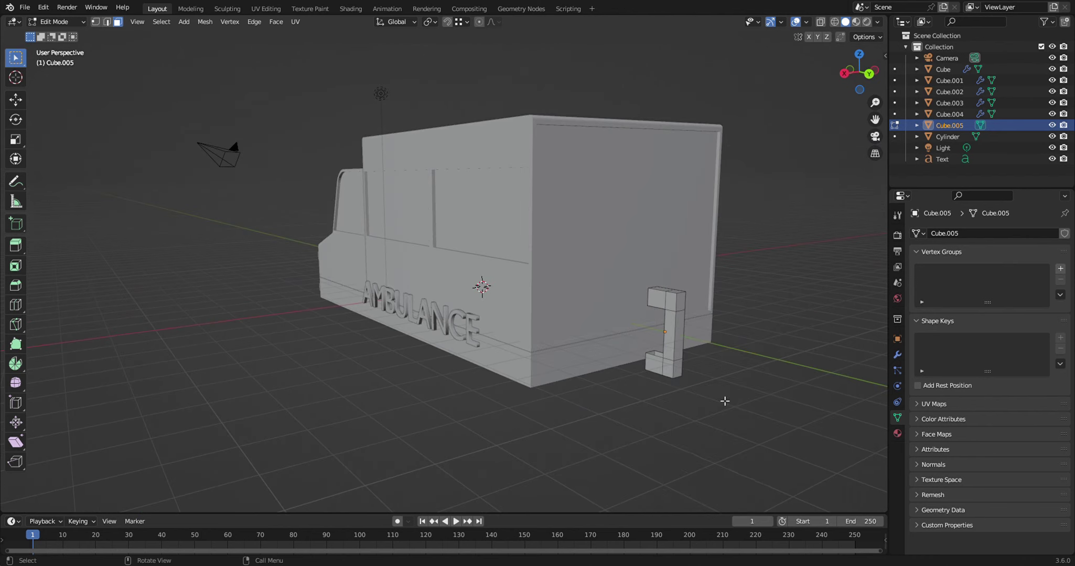
{"action": "scroll", "coordinate": [721, 395], "scroll_direction": "up", "scroll_amount": 5}
{"action": "middle_click_drag", "start_coordinate": [710, 398], "coordinate": [715, 408]}
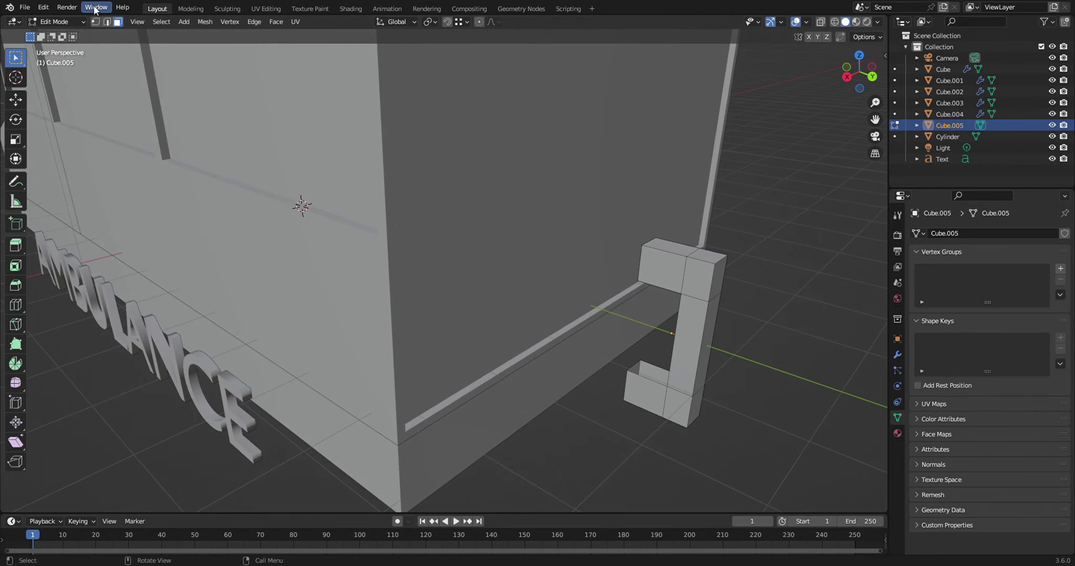
{"action": "left_click", "coordinate": [106, 22]}
{"action": "mouse_move", "coordinate": [567, 385]}
{"action": "middle_mouse_down"}
{"action": "mouse_move", "coordinate": [619, 424]}
{"action": "mouse_move", "coordinate": [698, 351]}
{"action": "middle_mouse_up"}
- Undo a stray triangular fill and pick the edges around the handle's opening
{"action": "left_click", "coordinate": [693, 326]}
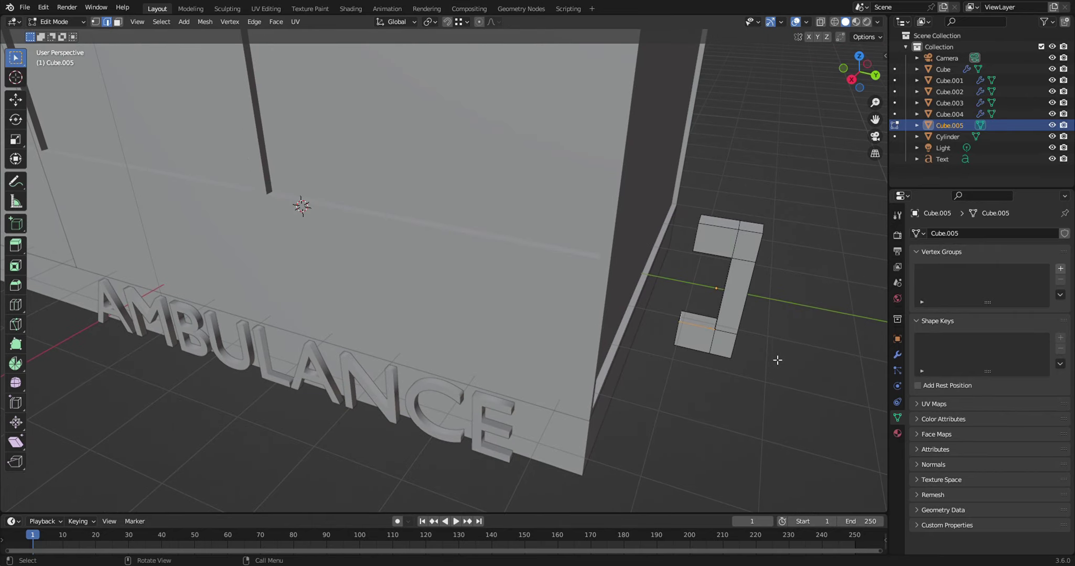
{"action": "key", "text": "f"}
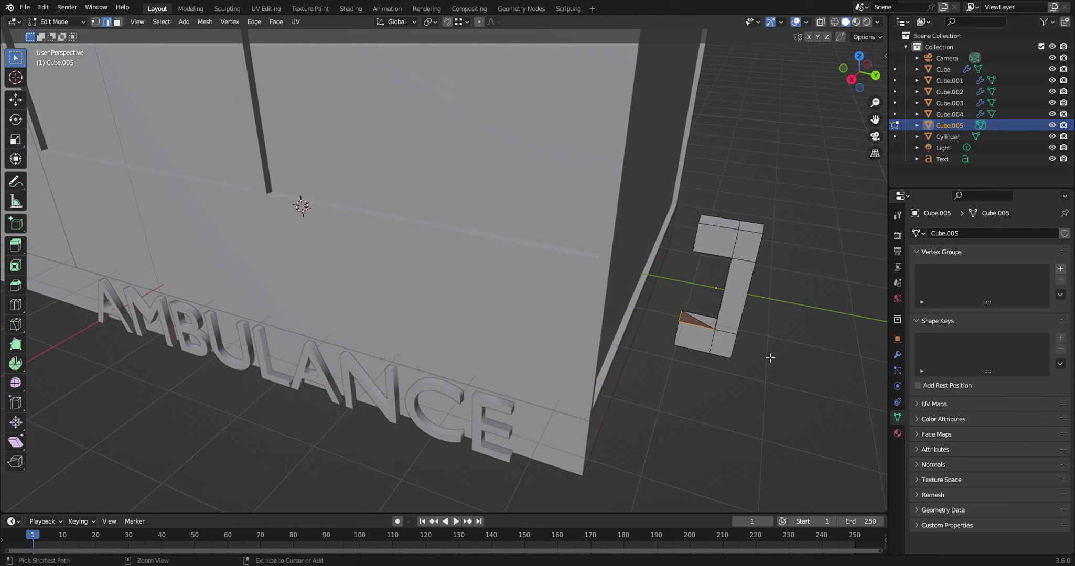
{"action": "key", "text": "ctrl+z"}
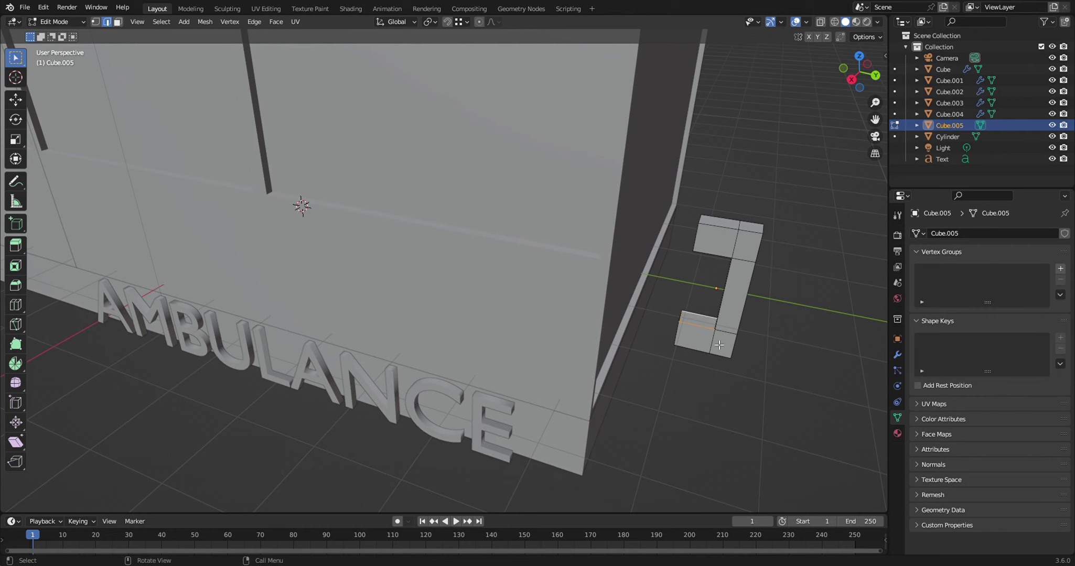
{"action": "mouse_move", "coordinate": [754, 361]}
{"action": "middle_mouse_down"}
{"action": "mouse_move", "coordinate": [775, 364]}
{"action": "mouse_move", "coordinate": [737, 317]}
{"action": "middle_mouse_up"}
{"action": "left_click", "coordinate": [726, 316]}
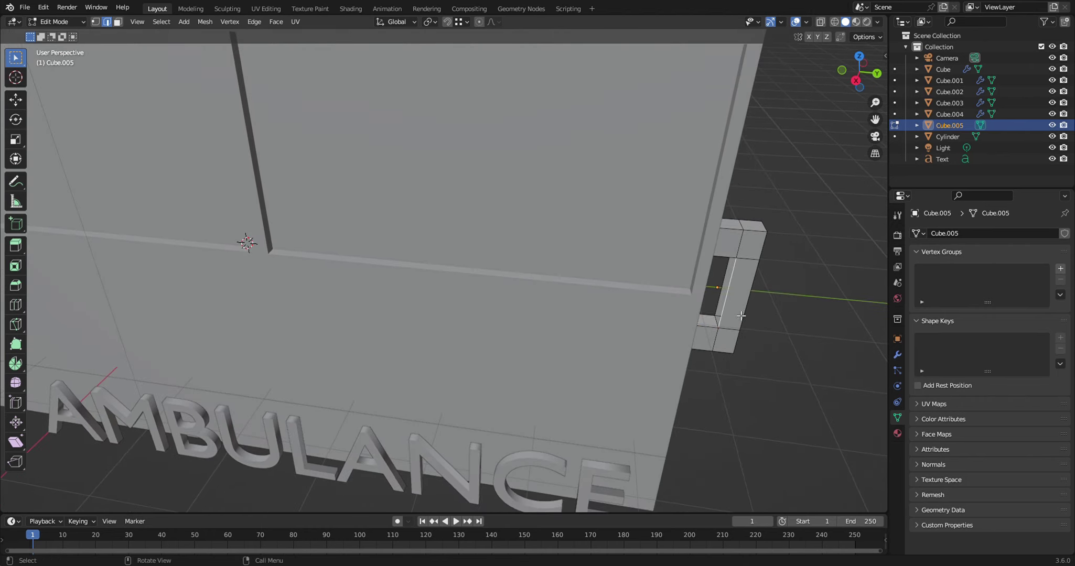
{"action": "left_click", "coordinate": [719, 327], "text": "shift"}
{"action": "left_click", "coordinate": [720, 326], "text": "shift"}
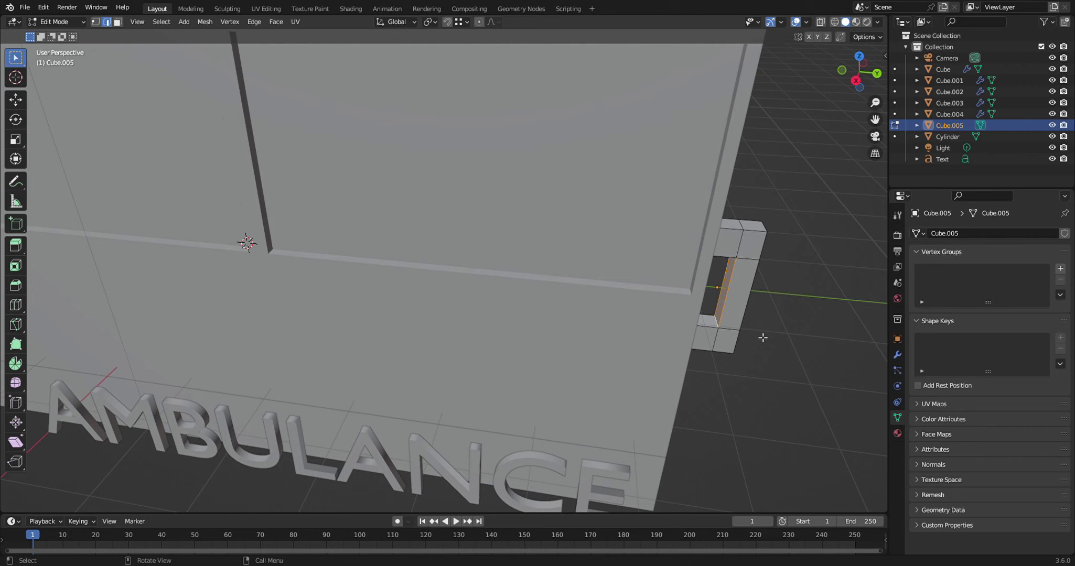
{"action": "middle_click_drag", "start_coordinate": [763, 337], "coordinate": [732, 287]}
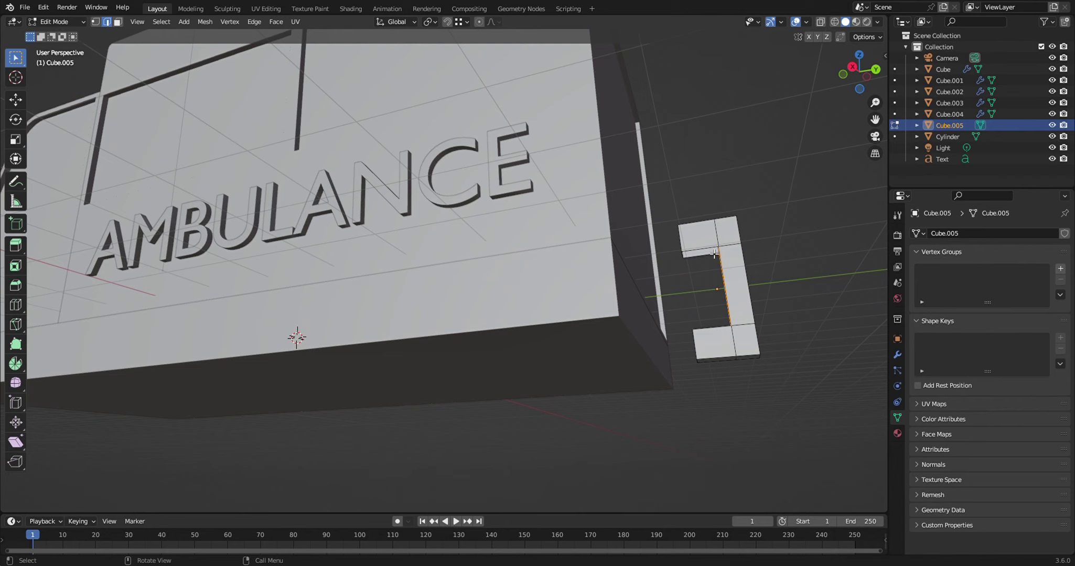
{"action": "left_click", "coordinate": [715, 255], "text": "shift"}
{"action": "left_click", "coordinate": [687, 256], "text": "shift"}
- Fill the handle's gap with a face from its lower, upper and diagonal edges
{"action": "left_click", "coordinate": [704, 252], "text": "shift"}
{"action": "scroll", "coordinate": [704, 259], "scroll_direction": "up", "scroll_amount": 5}
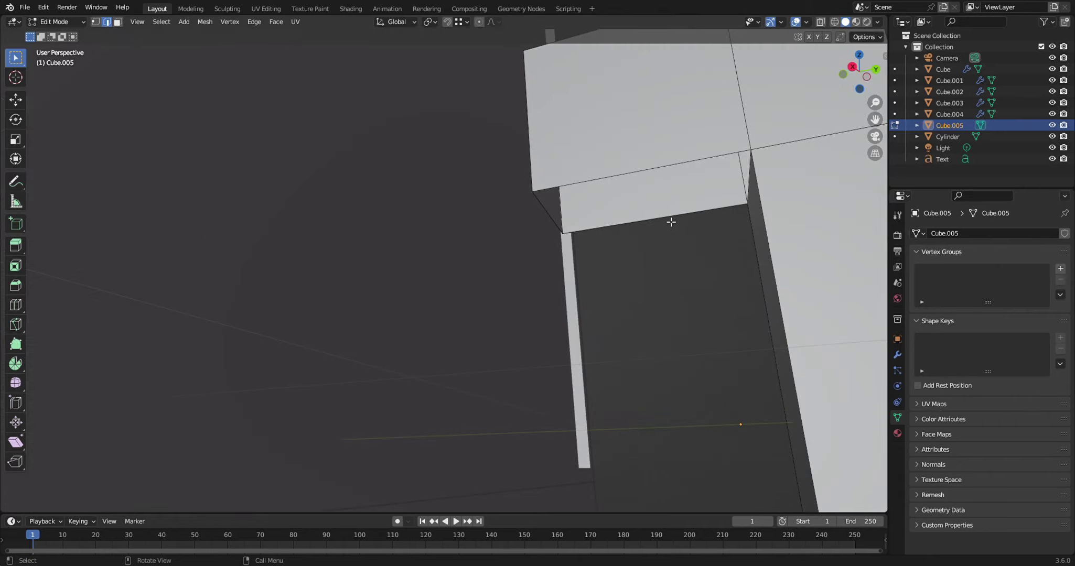
{"action": "left_click", "coordinate": [671, 222]}
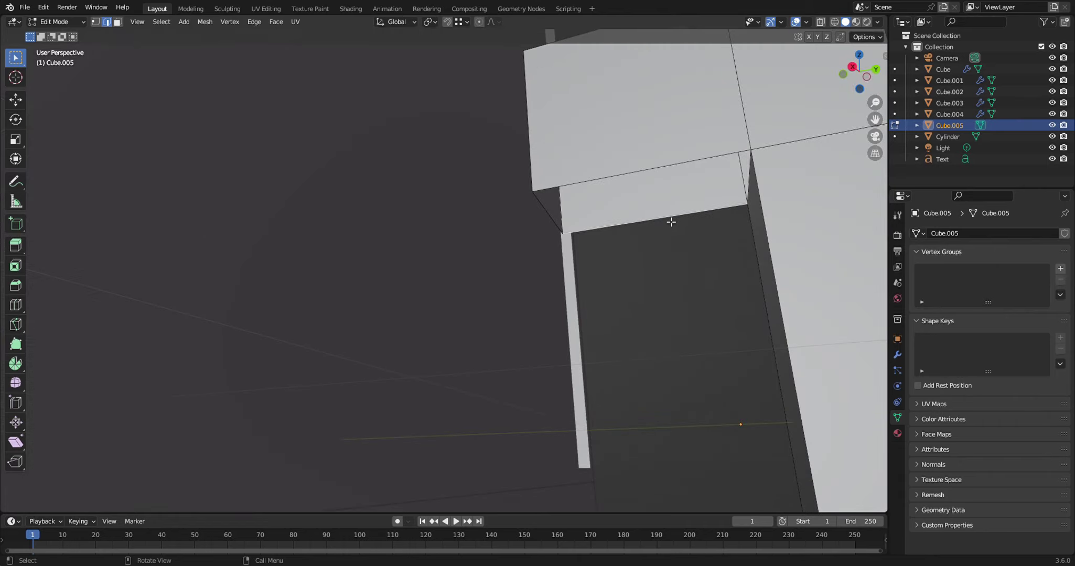
{"action": "left_click", "coordinate": [623, 179], "text": "shift"}
{"action": "left_click", "coordinate": [553, 218], "text": "shift"}
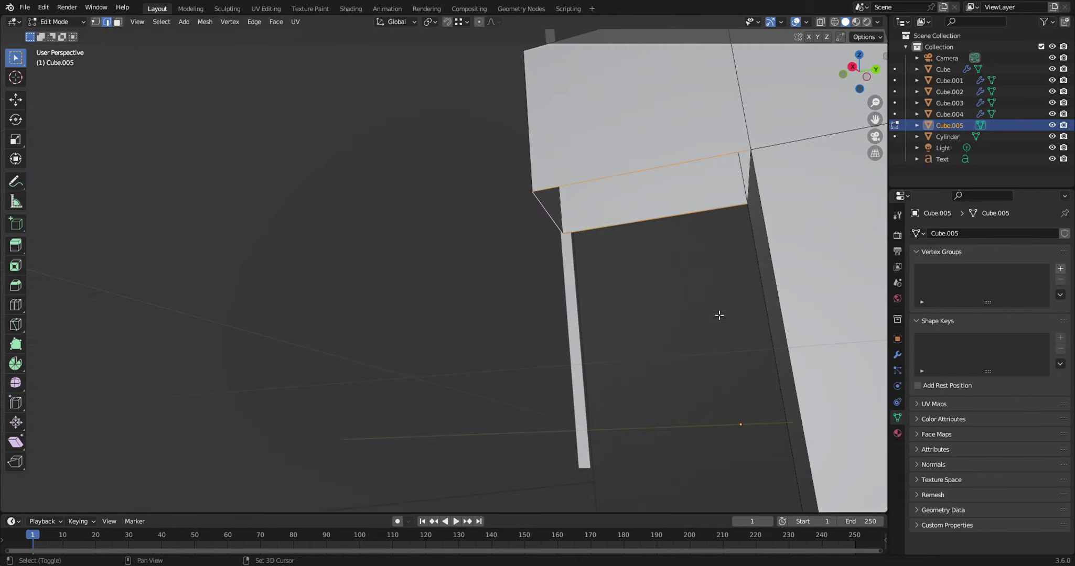
{"action": "key", "text": "f"}
{"action": "scroll", "coordinate": [693, 376], "scroll_direction": "down", "scroll_amount": 10}
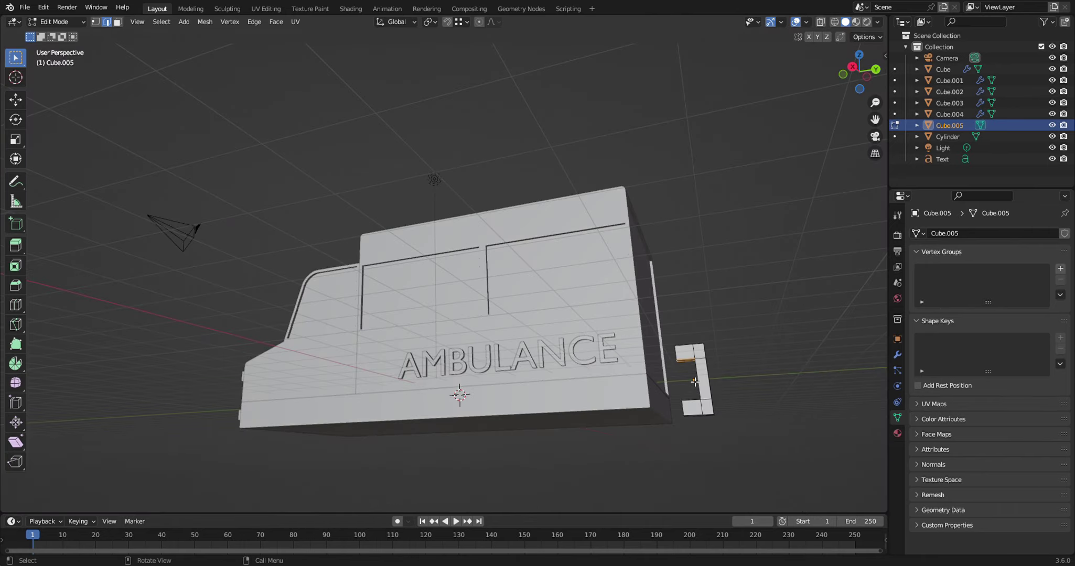
{"action": "middle_click_drag", "start_coordinate": [765, 386], "coordinate": [539, 406]}
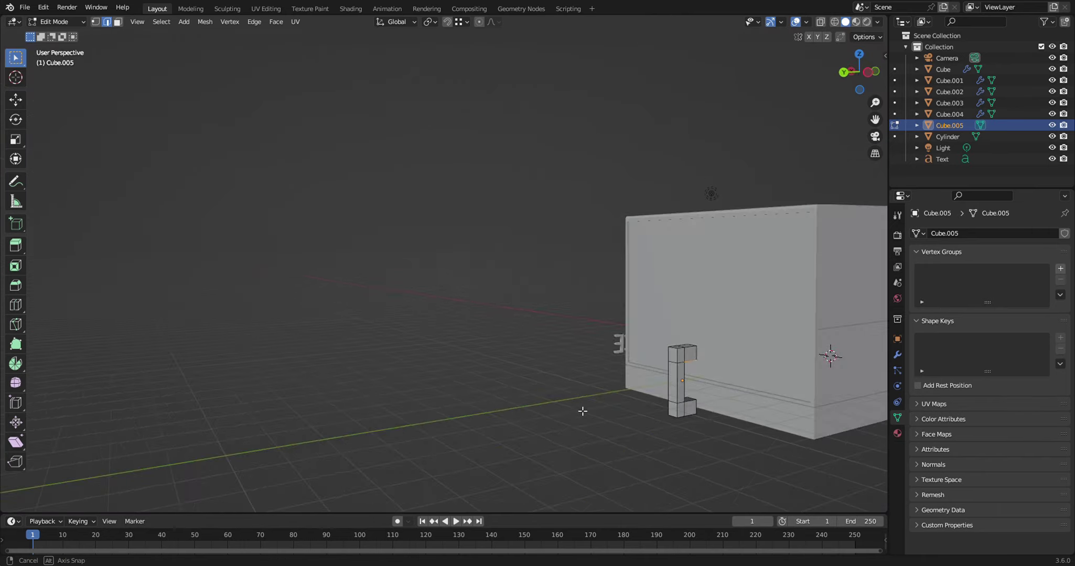
{"action": "middle_click_drag", "start_coordinate": [539, 406], "coordinate": [661, 360]}
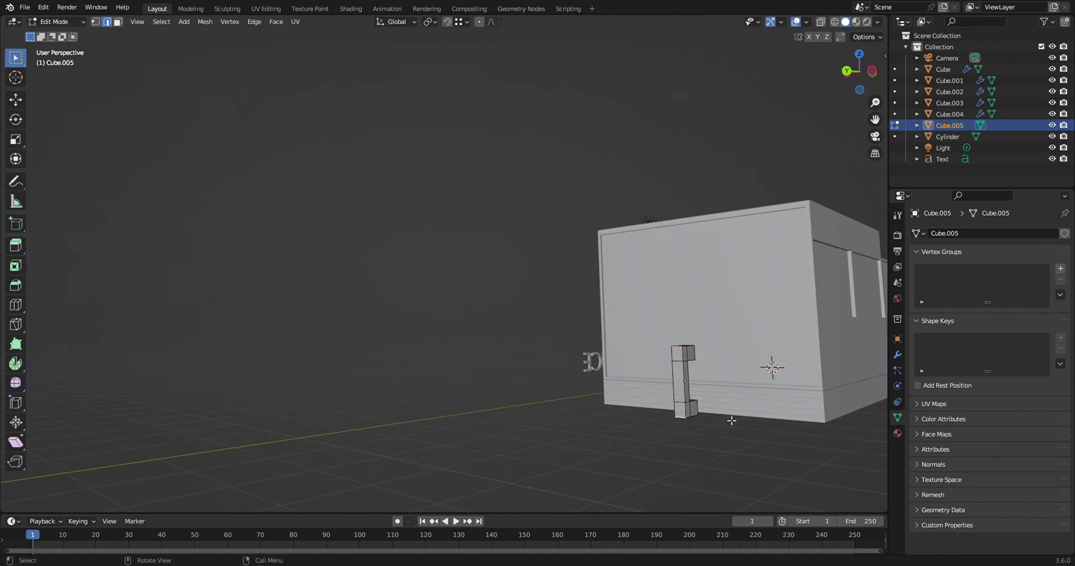
{"action": "scroll", "coordinate": [725, 416], "scroll_direction": "up", "scroll_amount": 4}
- Bevel the handle's outer corner edges with 11 segments at 0.314 m width
{"action": "key", "text": "ctrl+b"}
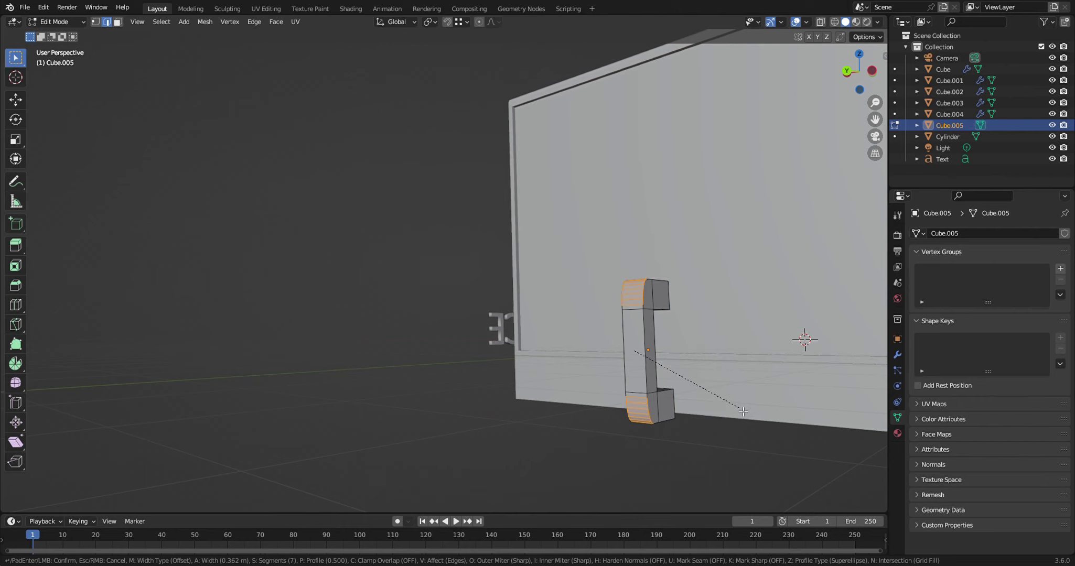
{"action": "scroll", "coordinate": [741, 413], "scroll_direction": "up", "scroll_amount": 4}
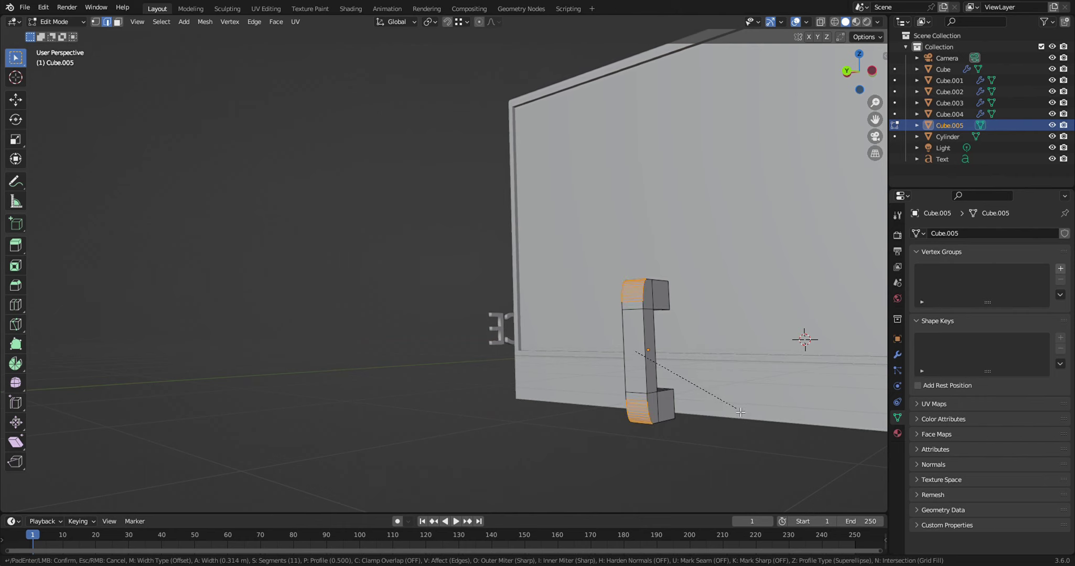
{"action": "left_click", "coordinate": [740, 413]}
{"action": "mouse_move", "coordinate": [740, 423]}
{"action": "middle_mouse_down"}
{"action": "mouse_move", "coordinate": [709, 435]}
{"action": "mouse_move", "coordinate": [636, 317]}
{"action": "middle_mouse_up"}
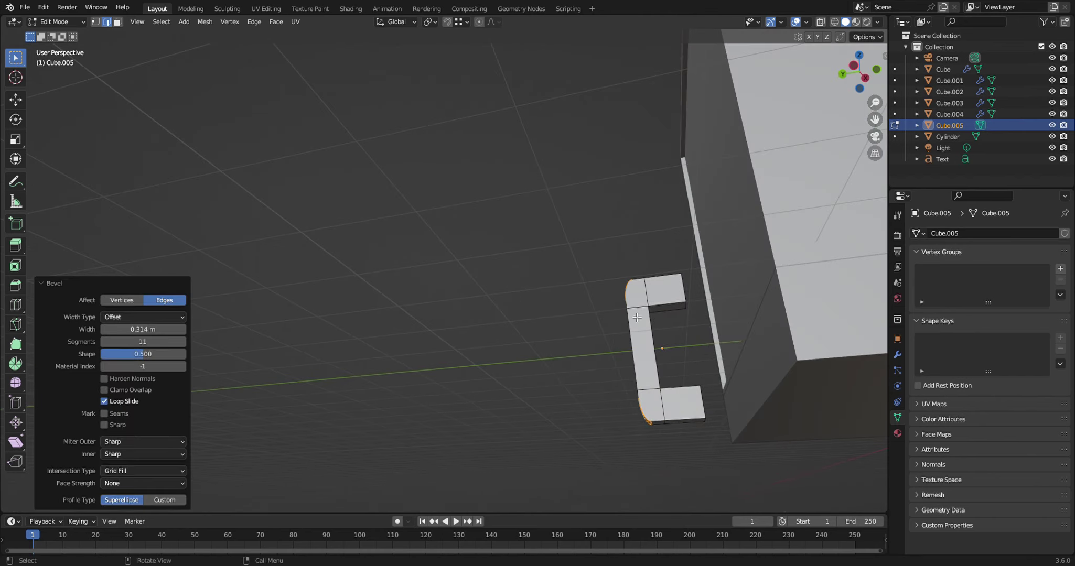
{"action": "left_click", "coordinate": [686, 315]}
- Select the handle's inner top, vertical and bottom corner edges
{"action": "middle_click_drag", "start_coordinate": [716, 396], "coordinate": [699, 383]}
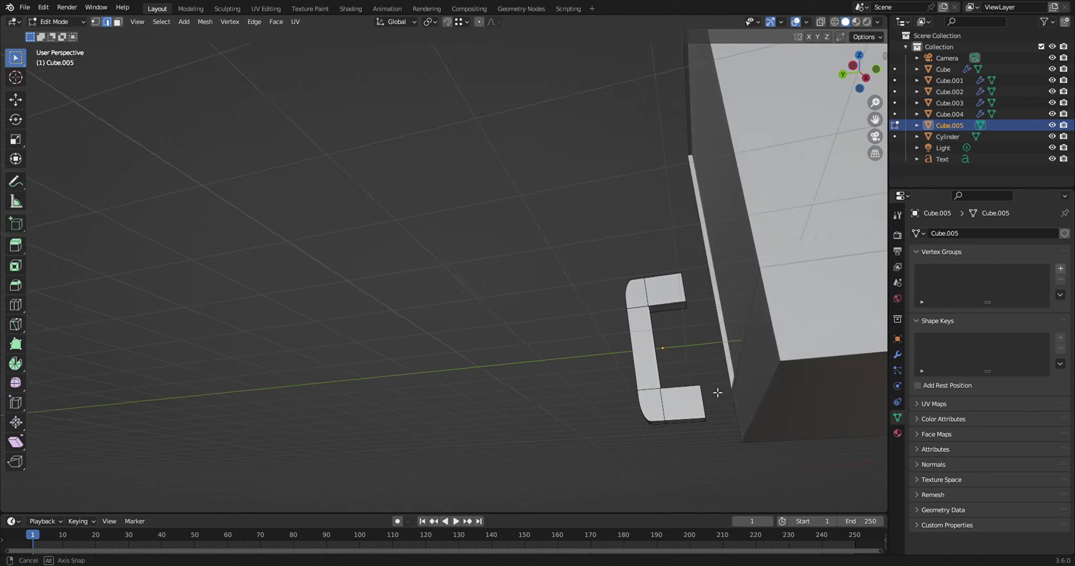
{"action": "left_click", "coordinate": [656, 317]}
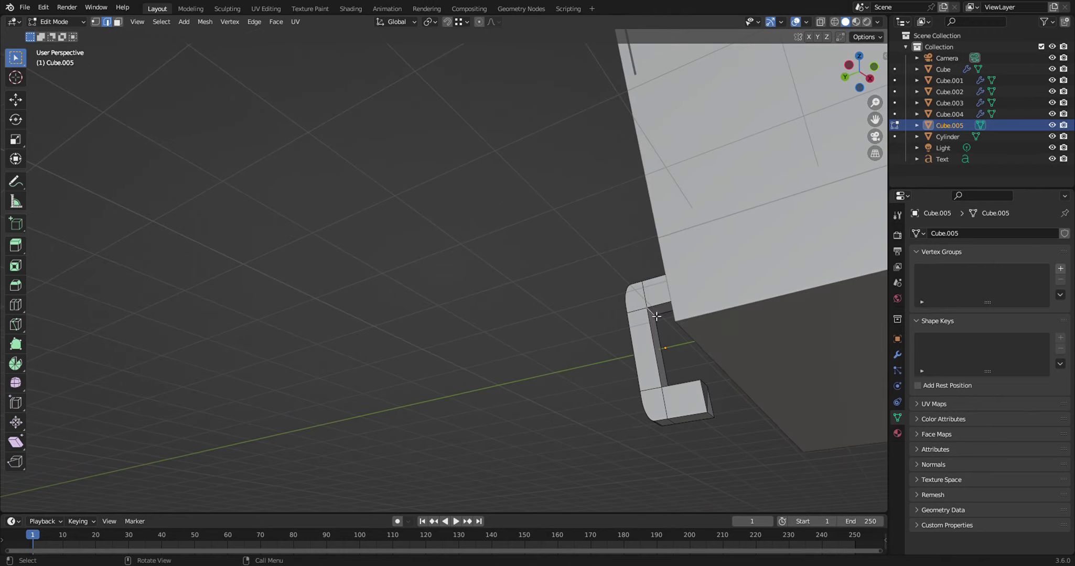
{"action": "middle_click_drag", "start_coordinate": [680, 413], "coordinate": [689, 446]}
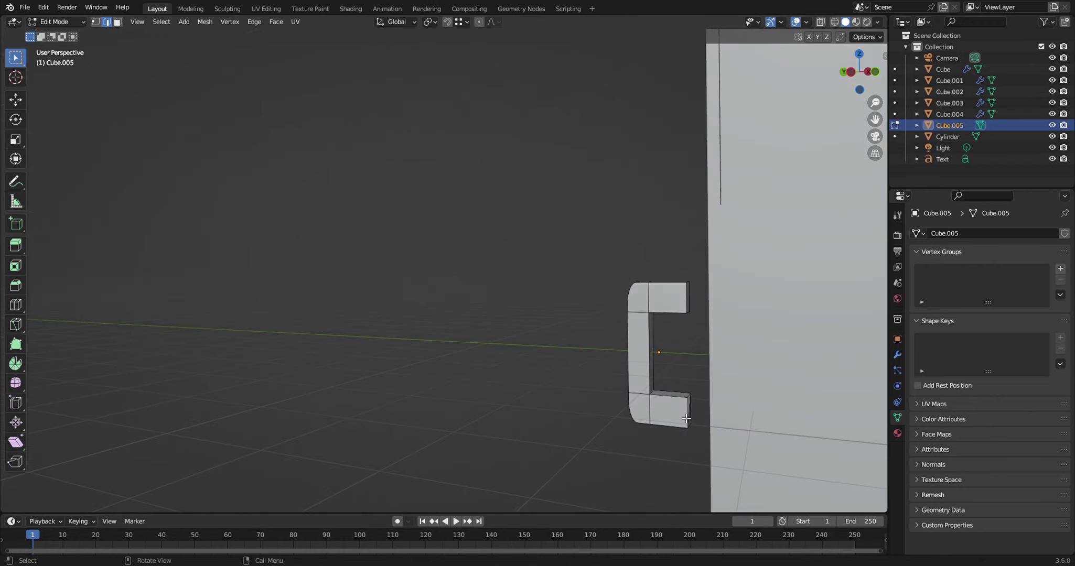
{"action": "left_click", "coordinate": [657, 393]}
{"action": "left_click", "coordinate": [664, 391]}
{"action": "middle_click_drag", "start_coordinate": [677, 436], "coordinate": [686, 313]}
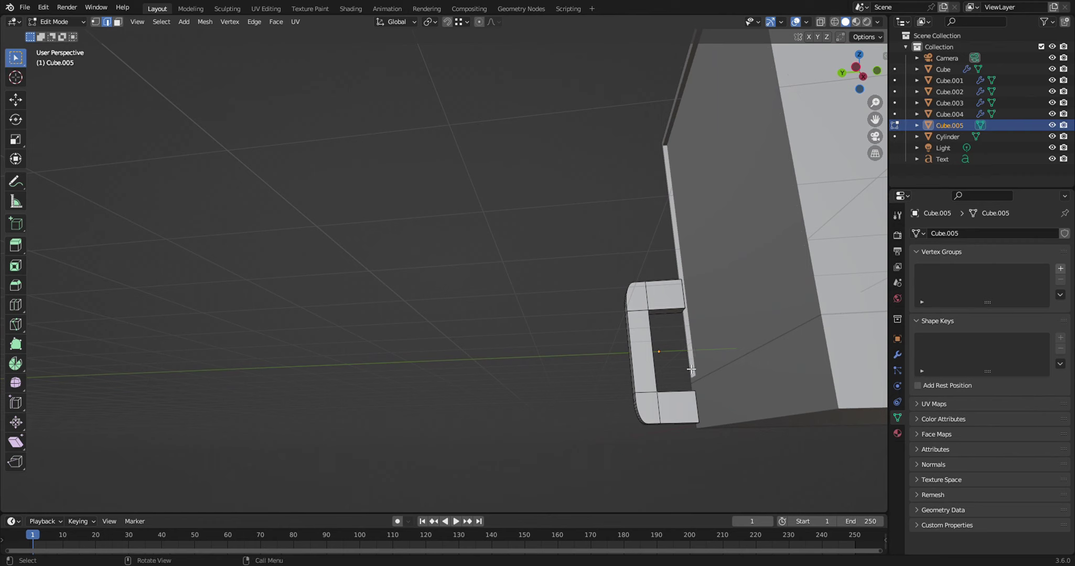
- Bevel the handle's inner corner edges to round them
{"action": "key", "text": "ctrl+b"}
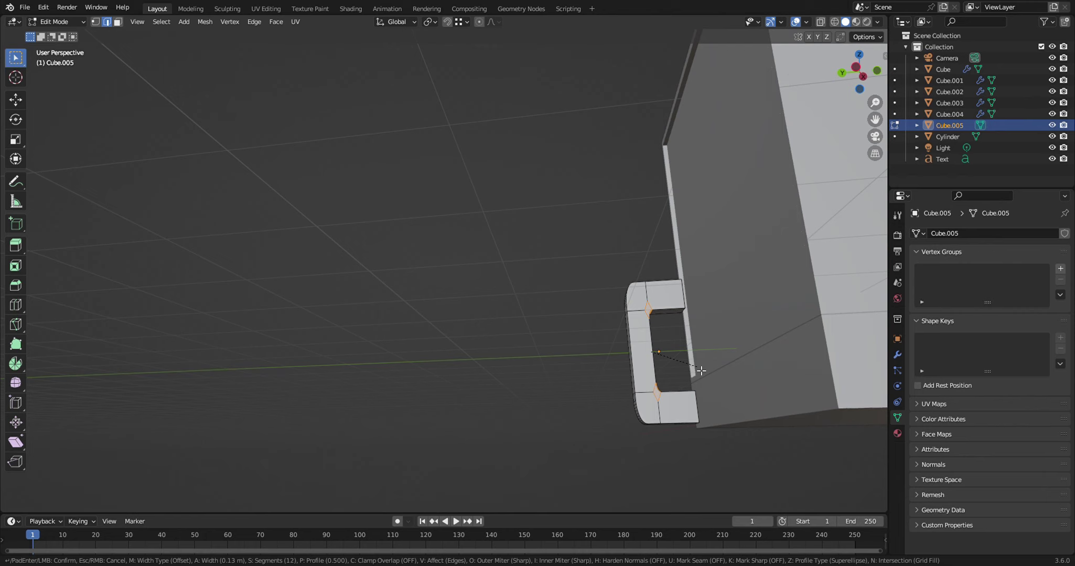
{"action": "left_click", "coordinate": [701, 371]}
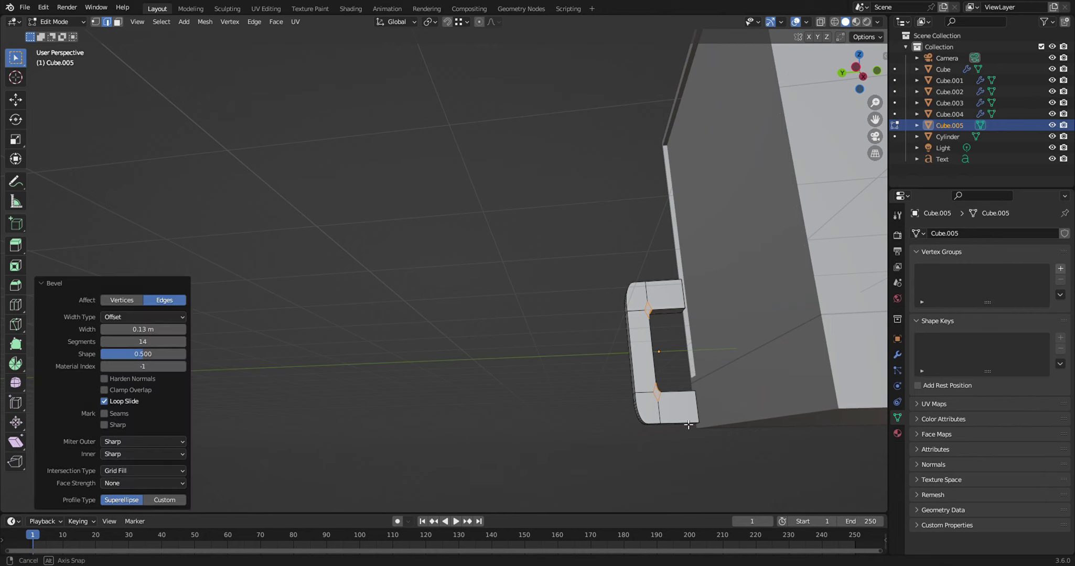
{"action": "mouse_move", "coordinate": [687, 425]}
{"action": "middle_mouse_down"}
{"action": "mouse_move", "coordinate": [656, 437]}
{"action": "mouse_move", "coordinate": [679, 439]}
{"action": "mouse_move", "coordinate": [693, 401]}
{"action": "middle_mouse_up"}
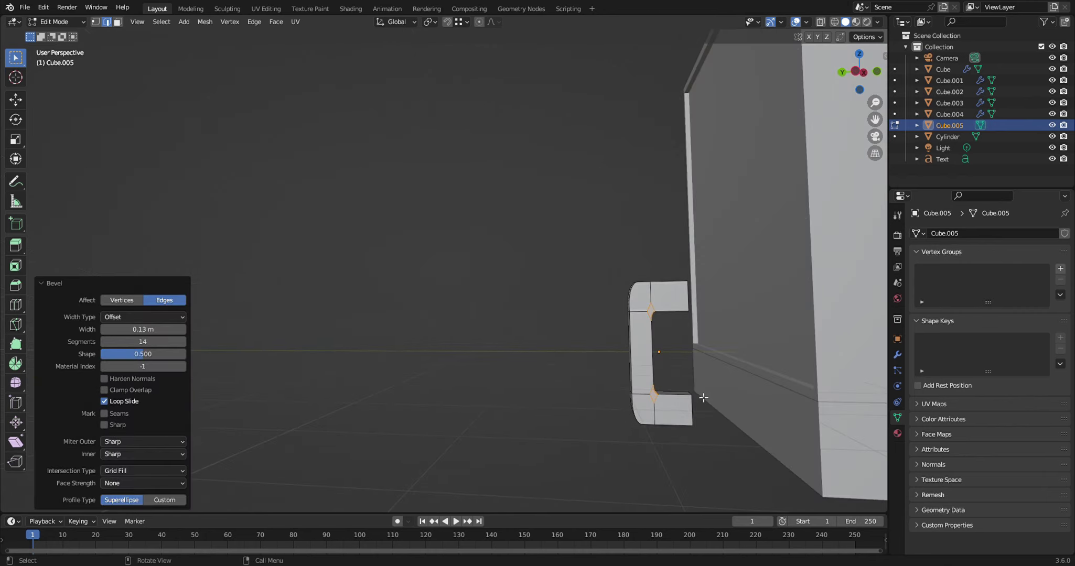
{"action": "left_click", "coordinate": [696, 397]}
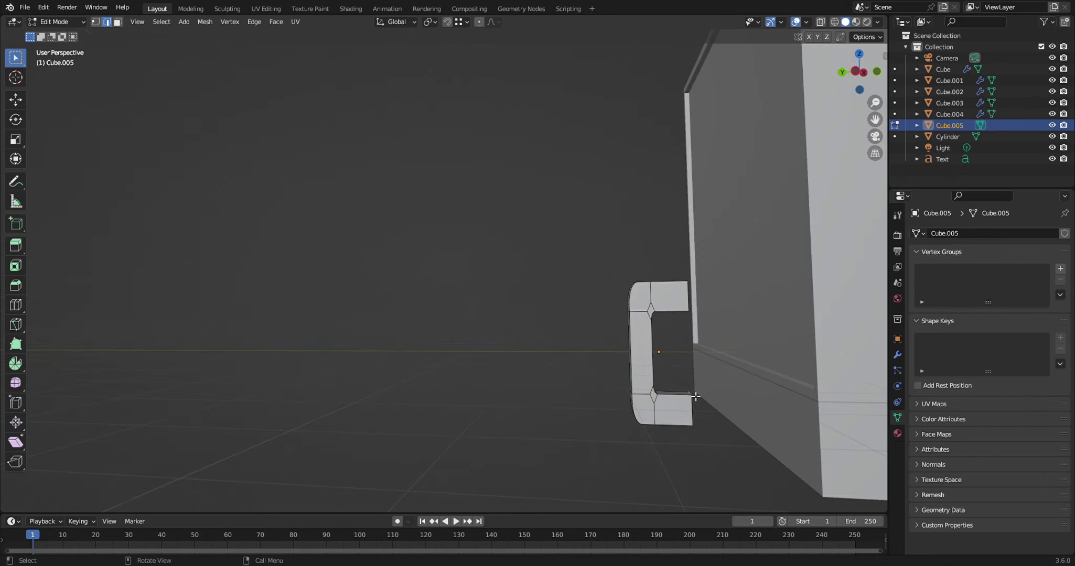
- Scale the handle's selected middle section along Z, then return to Object Mode
{"action": "left_click", "coordinate": [693, 315], "text": "shift"}
{"action": "mouse_move", "coordinate": [716, 417]}
{"action": "middle_mouse_down"}
{"action": "mouse_move", "coordinate": [715, 384]}
{"action": "mouse_move", "coordinate": [683, 328]}
{"action": "middle_mouse_up"}
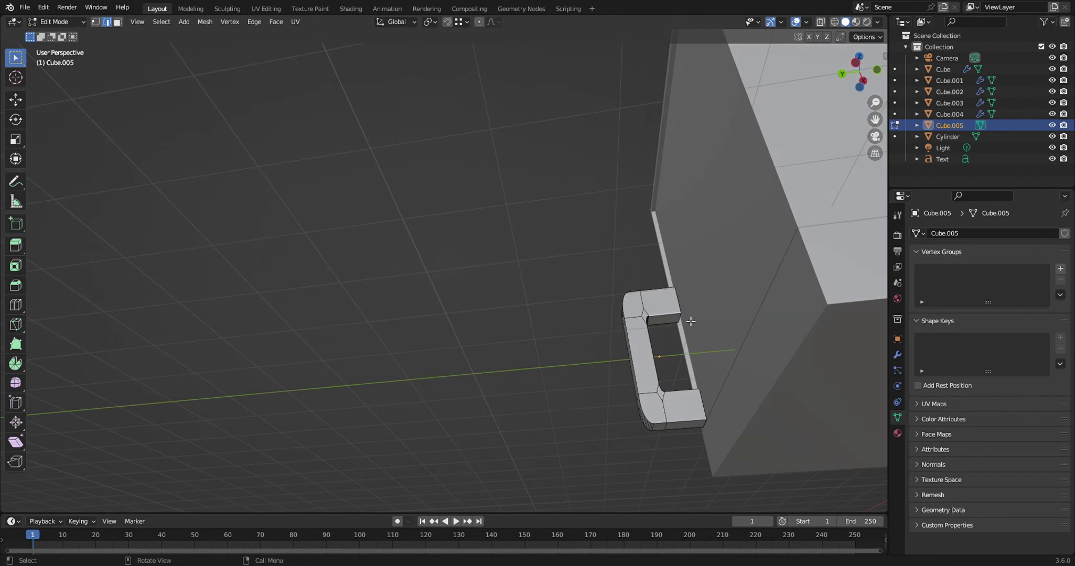
{"action": "left_click", "coordinate": [681, 325]}
{"action": "left_click", "coordinate": [700, 332]}
{"action": "mouse_move", "coordinate": [745, 381]}
{"action": "middle_mouse_down"}
{"action": "mouse_move", "coordinate": [747, 451]}
{"action": "mouse_move", "coordinate": [706, 399]}
{"action": "middle_mouse_up"}
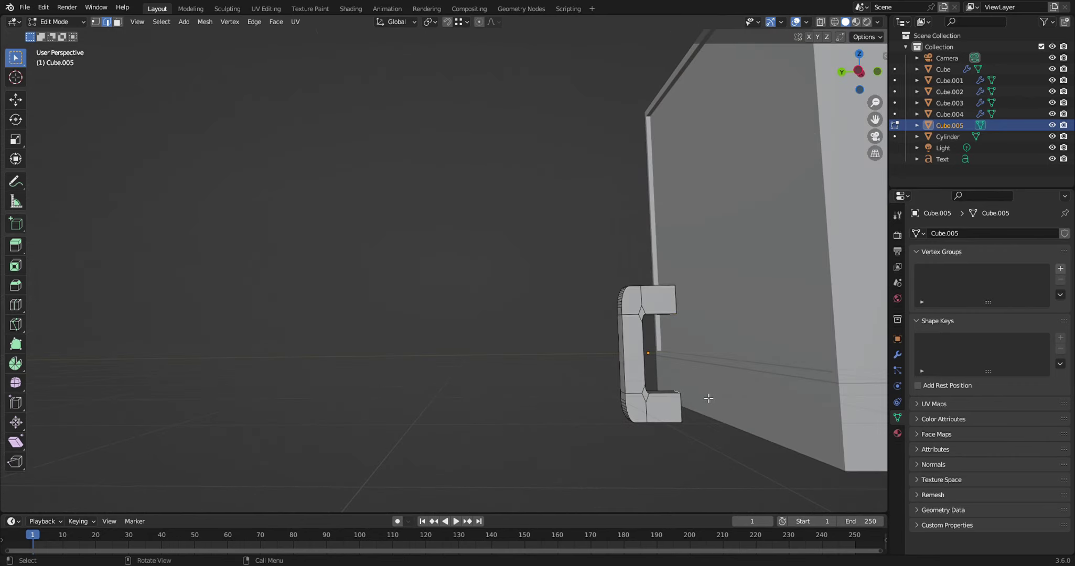
{"action": "key", "text": "s"}
{"action": "key", "text": "z"}
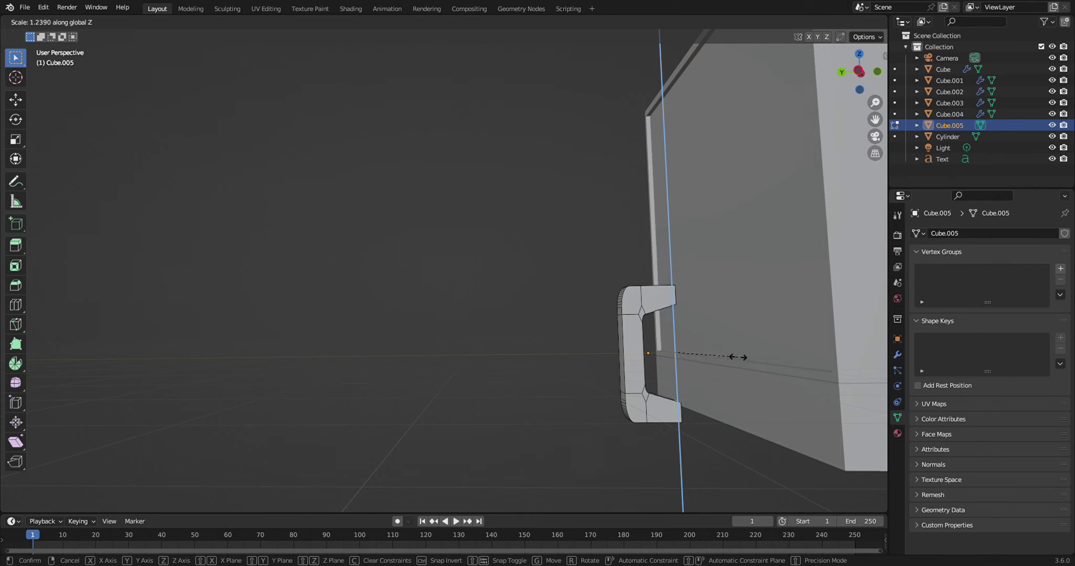
{"action": "left_click", "coordinate": [738, 358]}
{"action": "left_click", "coordinate": [534, 406]}
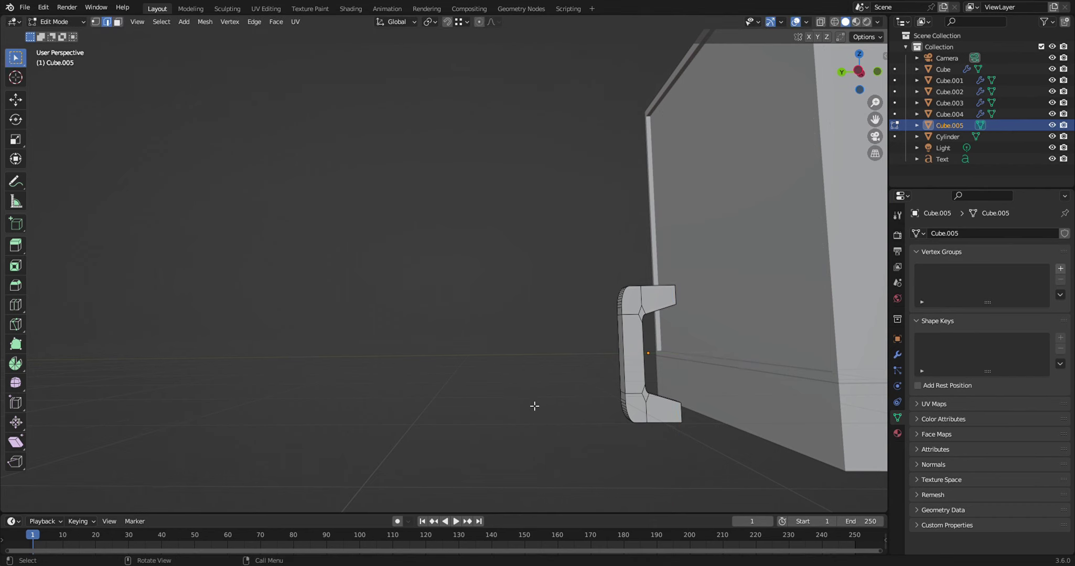
{"action": "key", "text": "Tab"}
- Scale the handle down to 0.543, then further to 0.409
{"action": "mouse_move", "coordinate": [588, 423]}
{"action": "middle_mouse_down"}
{"action": "mouse_move", "coordinate": [778, 441]}
{"action": "mouse_move", "coordinate": [713, 436]}
{"action": "middle_mouse_up"}
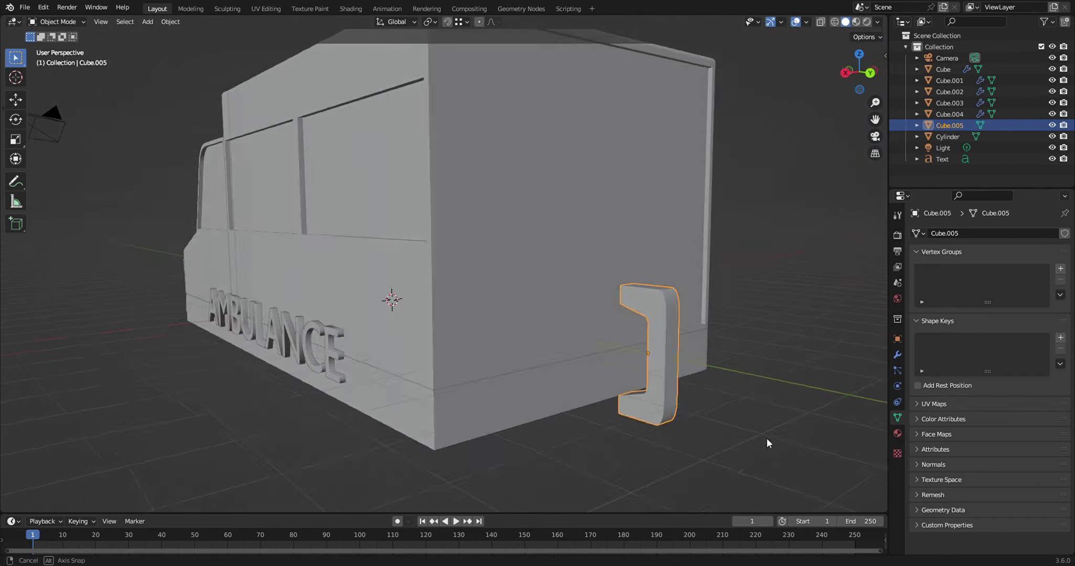
{"action": "key", "text": "s"}
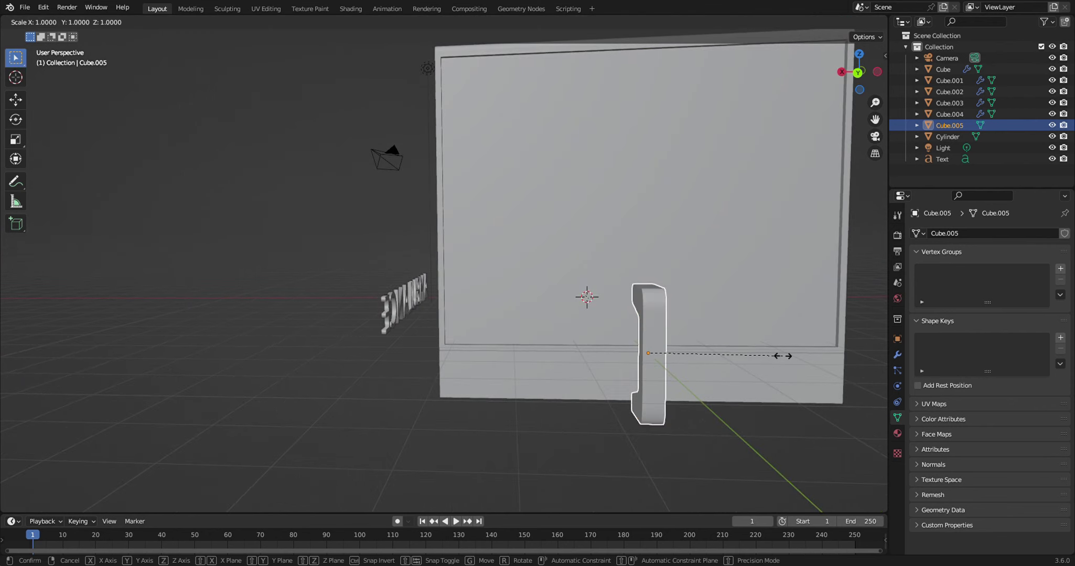
{"action": "left_click", "coordinate": [720, 363]}
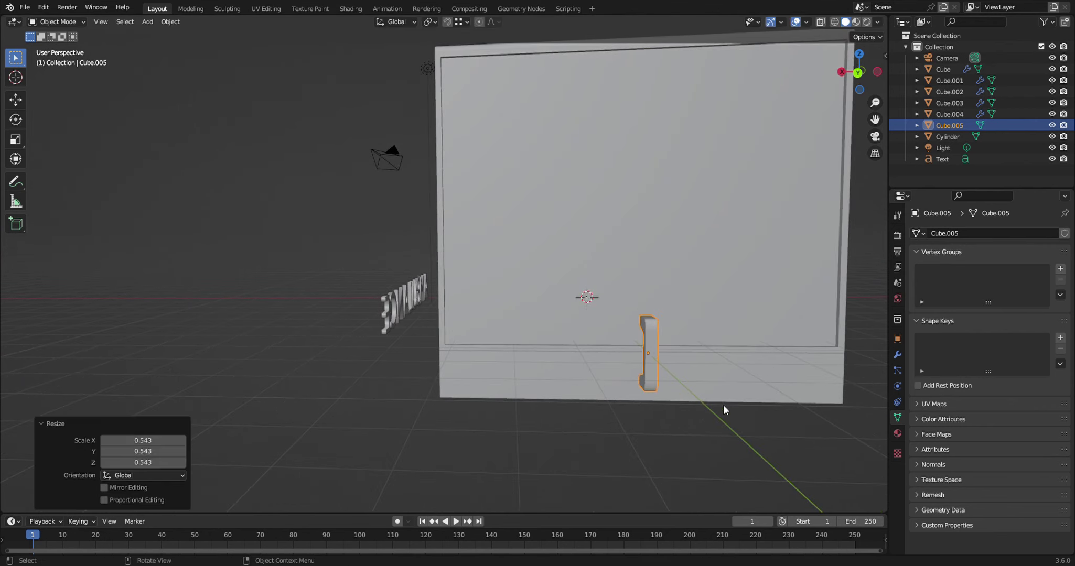
{"action": "middle_click_drag", "start_coordinate": [723, 405], "coordinate": [776, 414]}
{"action": "key", "text": "s"}
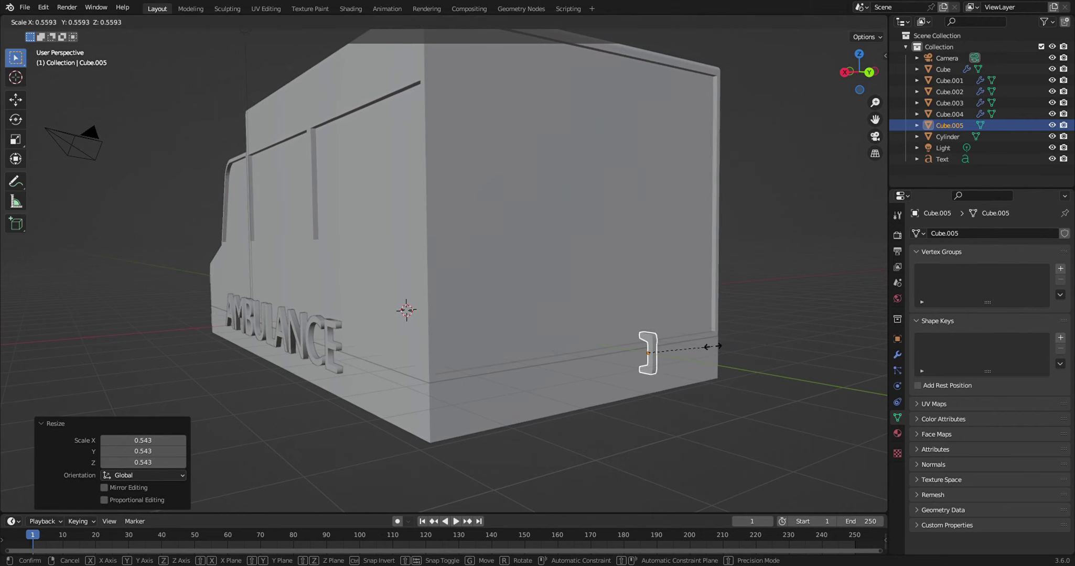
{"action": "left_click", "coordinate": [696, 348]}
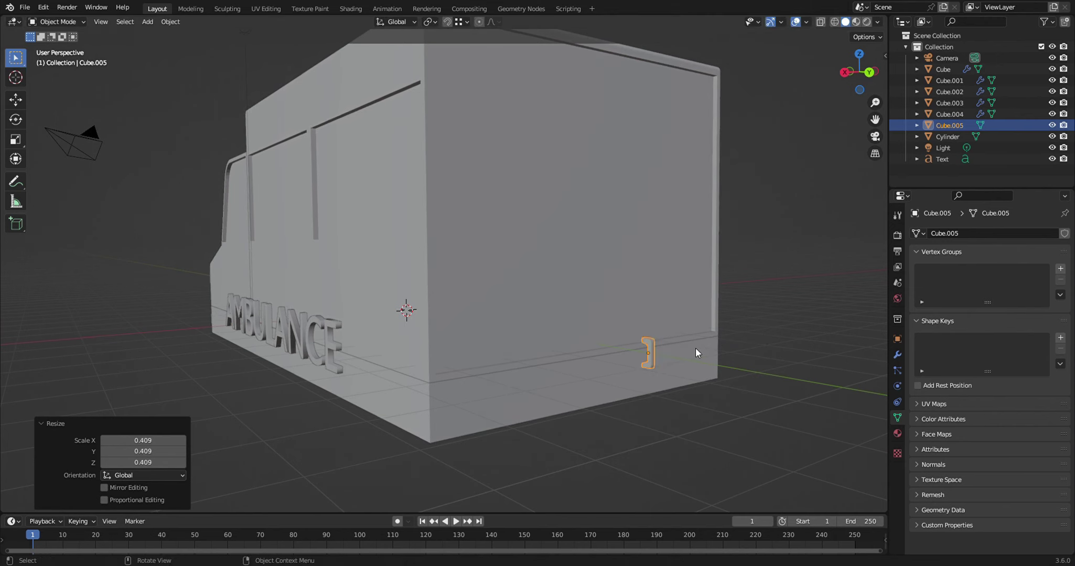
- Raise the handle along Z, 0.138 m then high onto the rear face
{"action": "mouse_move", "coordinate": [730, 388]}
{"action": "middle_mouse_down"}
{"action": "mouse_move", "coordinate": [688, 404]}
{"action": "mouse_move", "coordinate": [712, 372]}
{"action": "middle_mouse_up"}
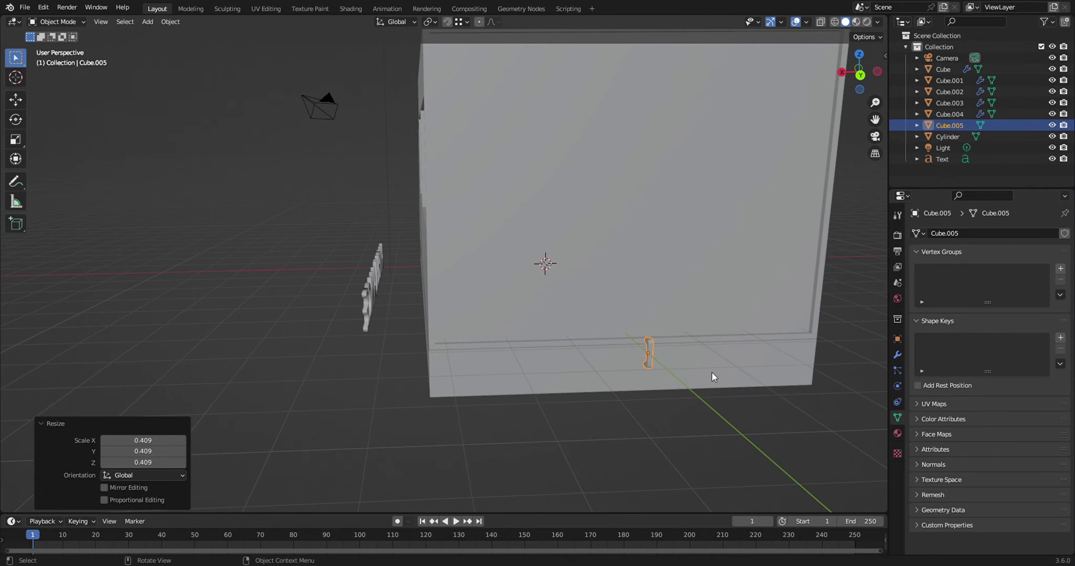
{"action": "key", "text": "g"}
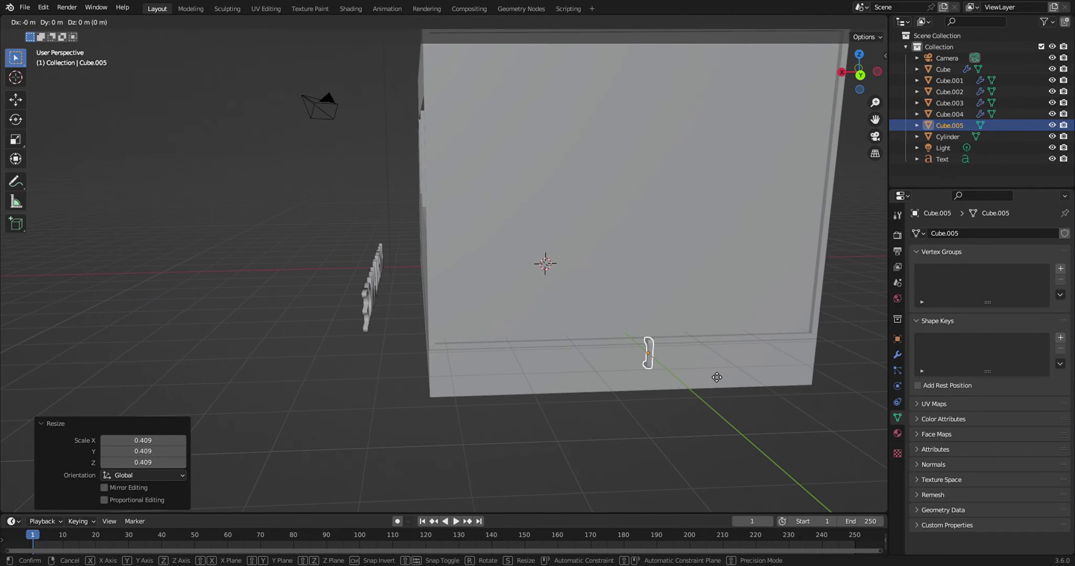
{"action": "key", "text": "z"}
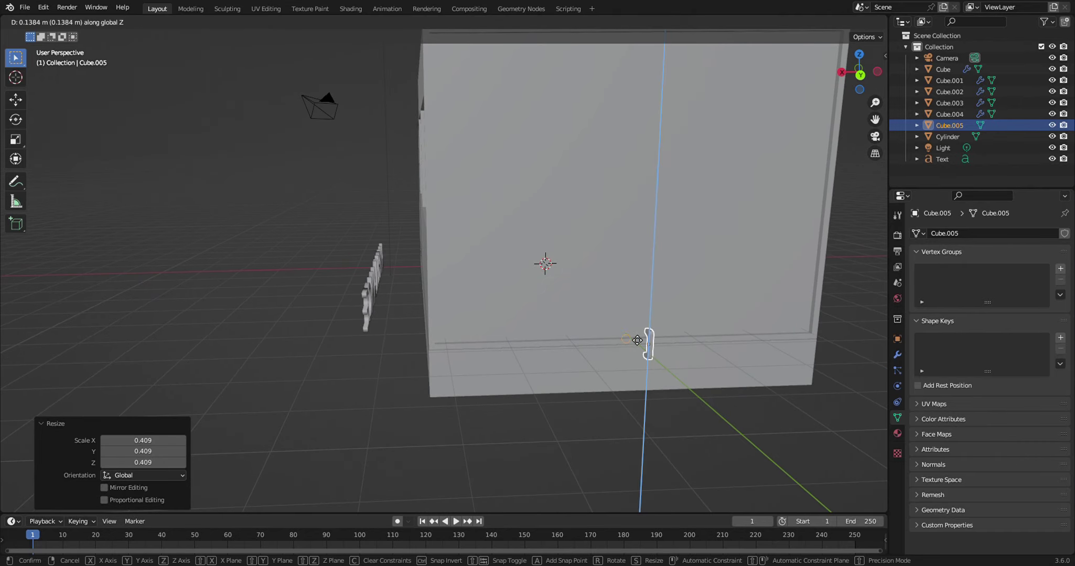
{"action": "left_click", "coordinate": [637, 340]}
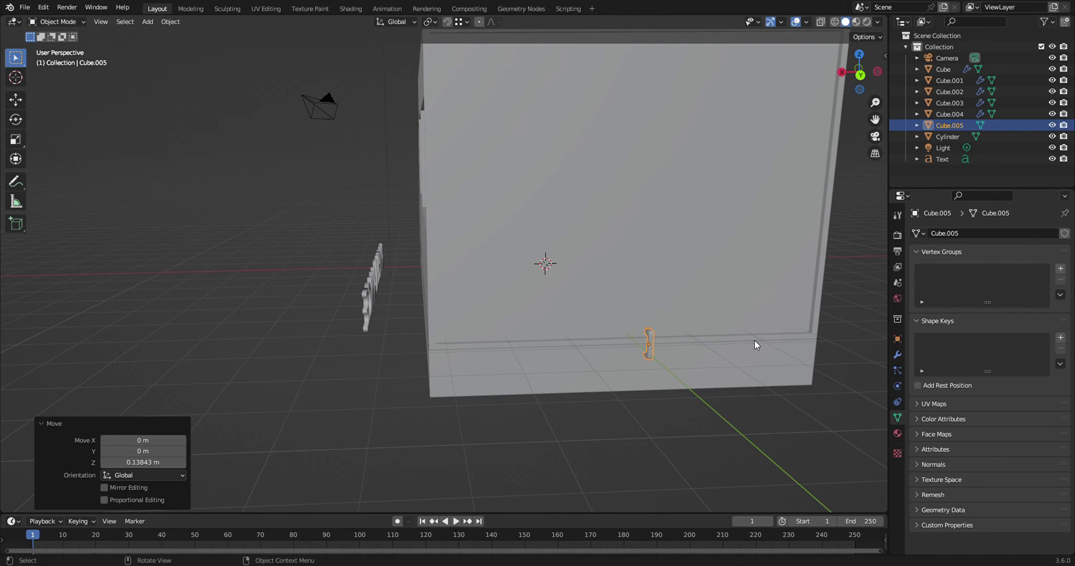
{"action": "key", "text": "g"}
{"action": "key", "text": "z"}
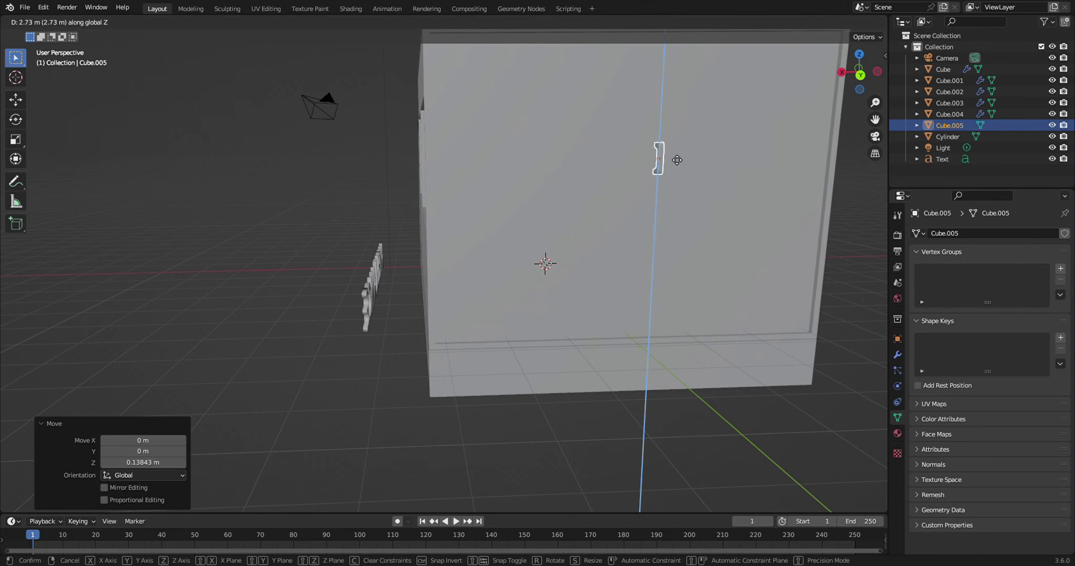
{"action": "left_click", "coordinate": [674, 162]}
{"action": "mouse_move", "coordinate": [712, 308]}
{"action": "middle_mouse_down"}
{"action": "mouse_move", "coordinate": [684, 298]}
{"action": "mouse_move", "coordinate": [722, 318]}
{"action": "mouse_move", "coordinate": [752, 317]}
{"action": "middle_mouse_up"}
- Edit the handle together with the rear box, selecting and framing the handle's linked geometry
{"action": "left_click", "coordinate": [504, 177], "text": "shift"}
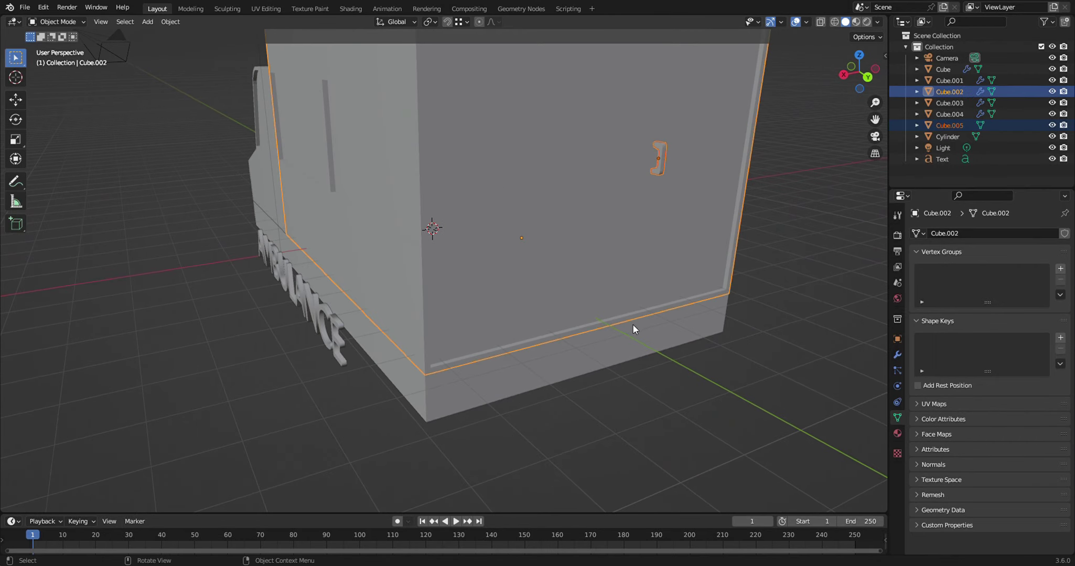
{"action": "key", "text": "Tab"}
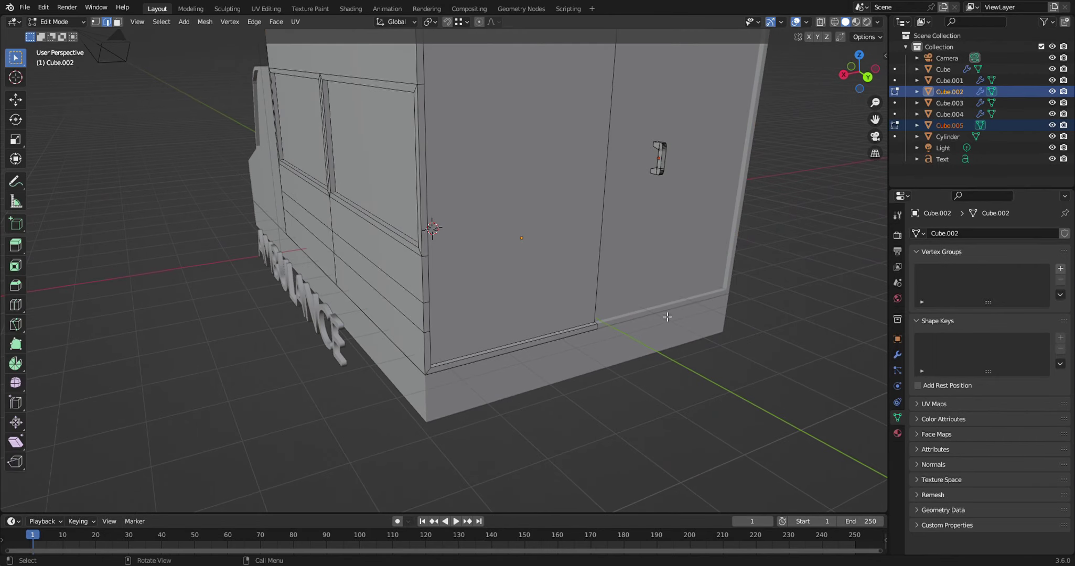
{"action": "left_click", "coordinate": [663, 179]}
{"action": "key", "text": "ctrl"}
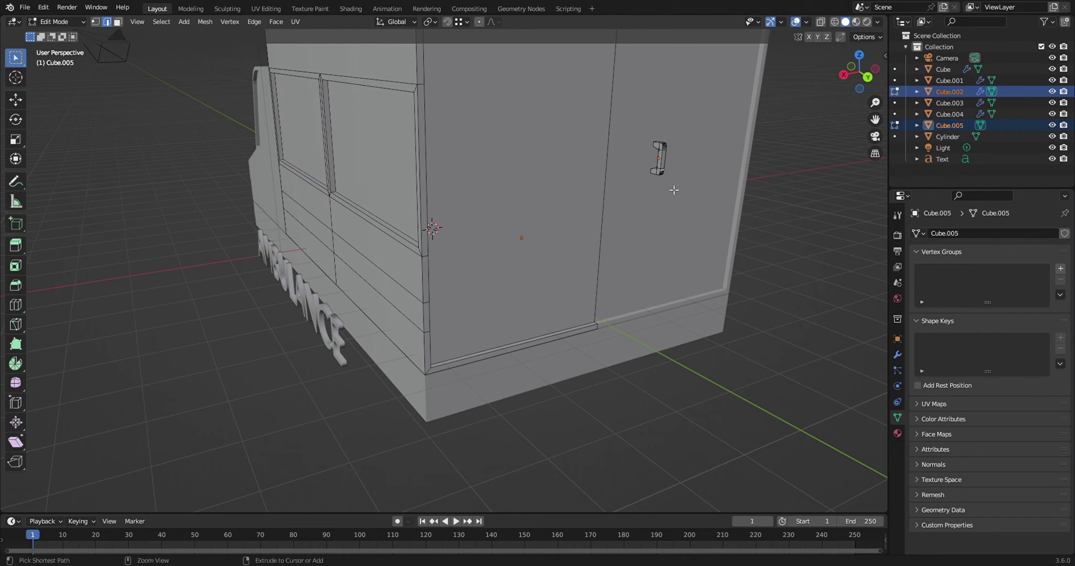
{"action": "key", "text": "ctrl+l"}
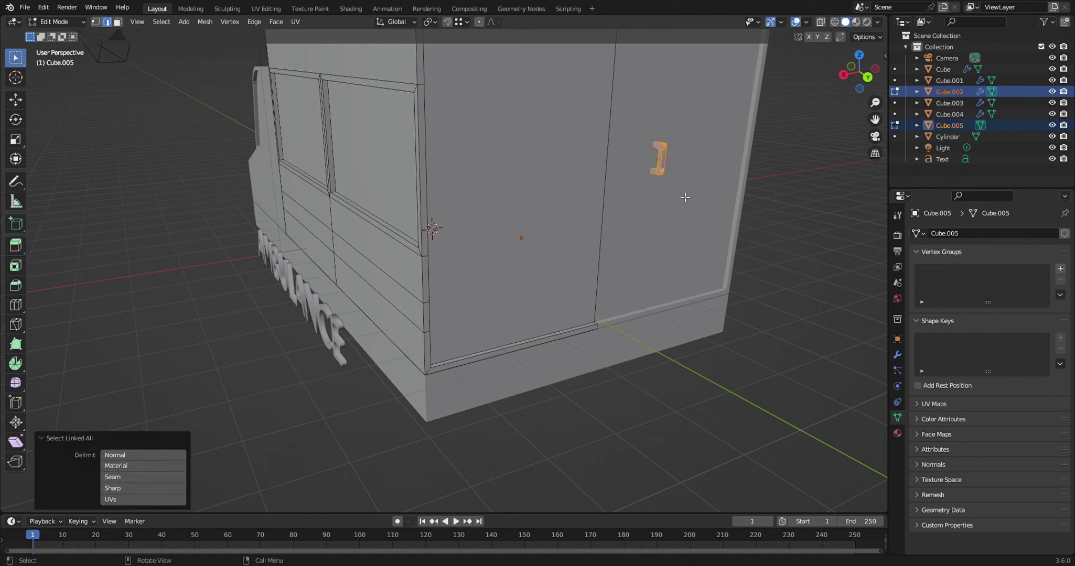
{"action": "key", "text": "KP_Decimal"}
{"action": "scroll", "coordinate": [696, 249], "scroll_direction": "down", "scroll_amount": 5}
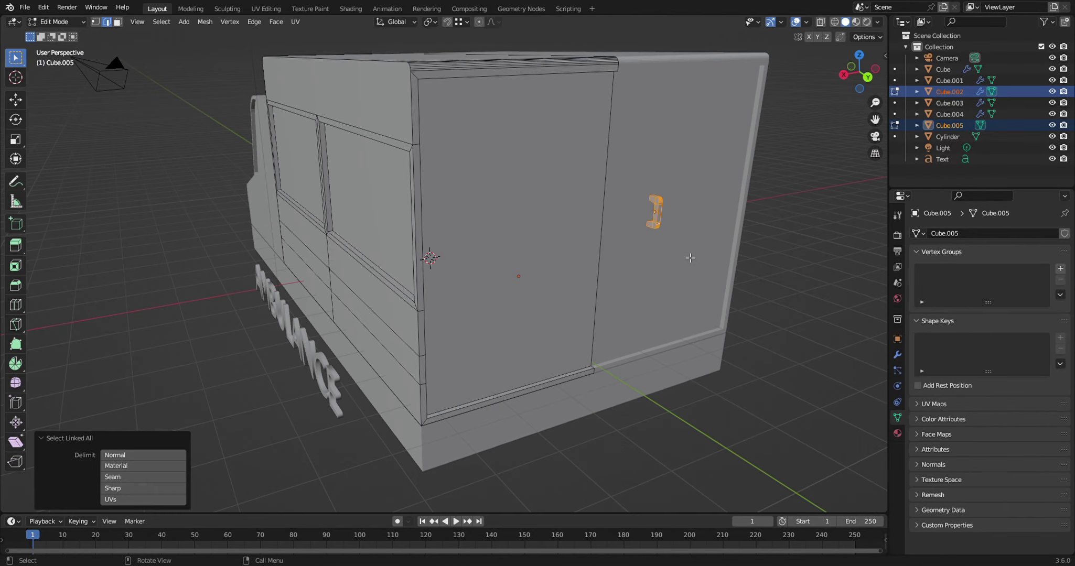
{"action": "mouse_move", "coordinate": [689, 257]}
{"action": "middle_mouse_down"}
{"action": "mouse_move", "coordinate": [497, 248]}
{"action": "mouse_move", "coordinate": [778, 235]}
{"action": "middle_mouse_up"}
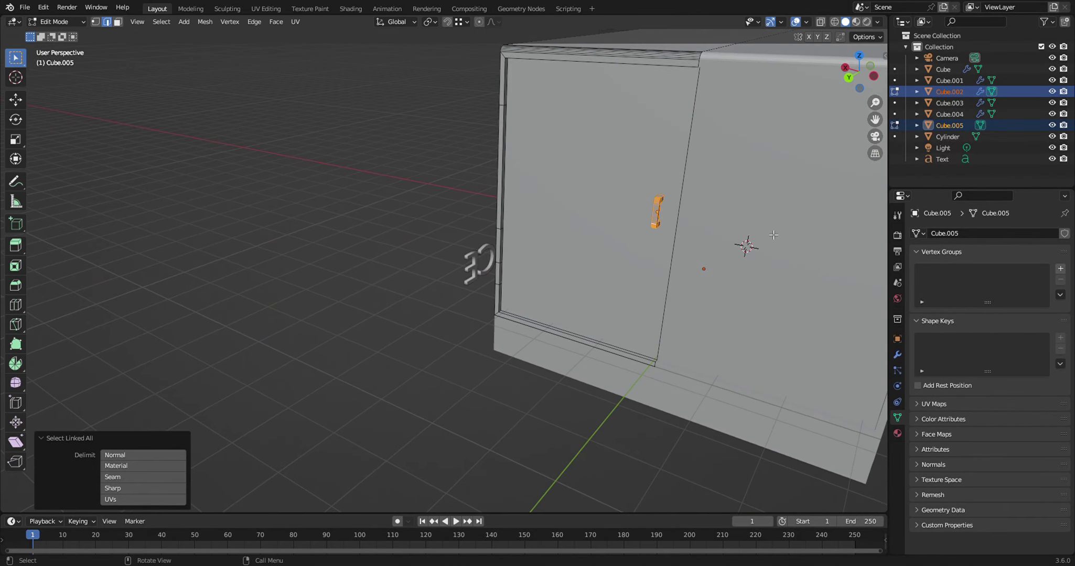
- Shift the handle geometry -0.083539 m along Y and 0.335 m along X
{"action": "key", "text": "g"}
{"action": "key", "text": "y"}
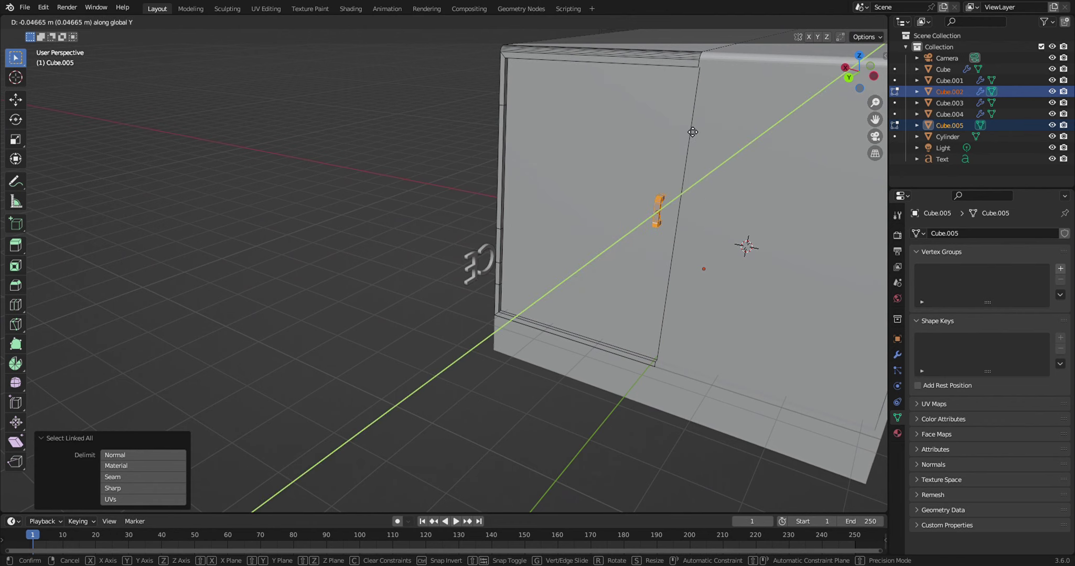
{"action": "left_click", "coordinate": [693, 80]}
{"action": "mouse_move", "coordinate": [705, 331]}
{"action": "middle_mouse_down"}
{"action": "mouse_move", "coordinate": [841, 344]}
{"action": "mouse_move", "coordinate": [585, 180]}
{"action": "mouse_move", "coordinate": [624, 311]}
{"action": "mouse_move", "coordinate": [607, 312]}
{"action": "mouse_move", "coordinate": [630, 320]}
{"action": "mouse_move", "coordinate": [749, 249]}
{"action": "mouse_move", "coordinate": [781, 325]}
{"action": "middle_mouse_up"}
{"action": "key", "text": "g"}
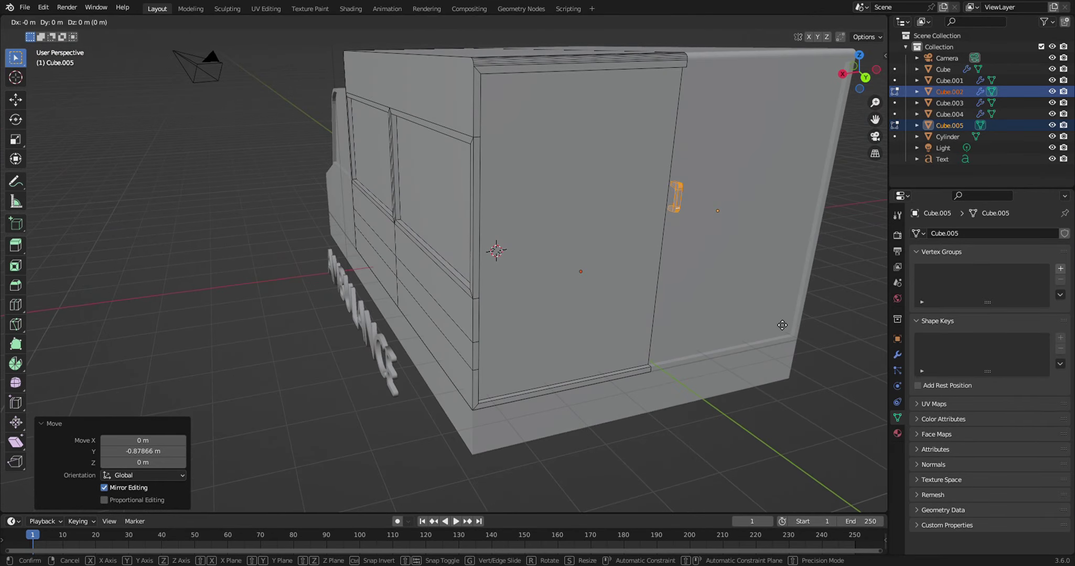
{"action": "key", "text": "x"}
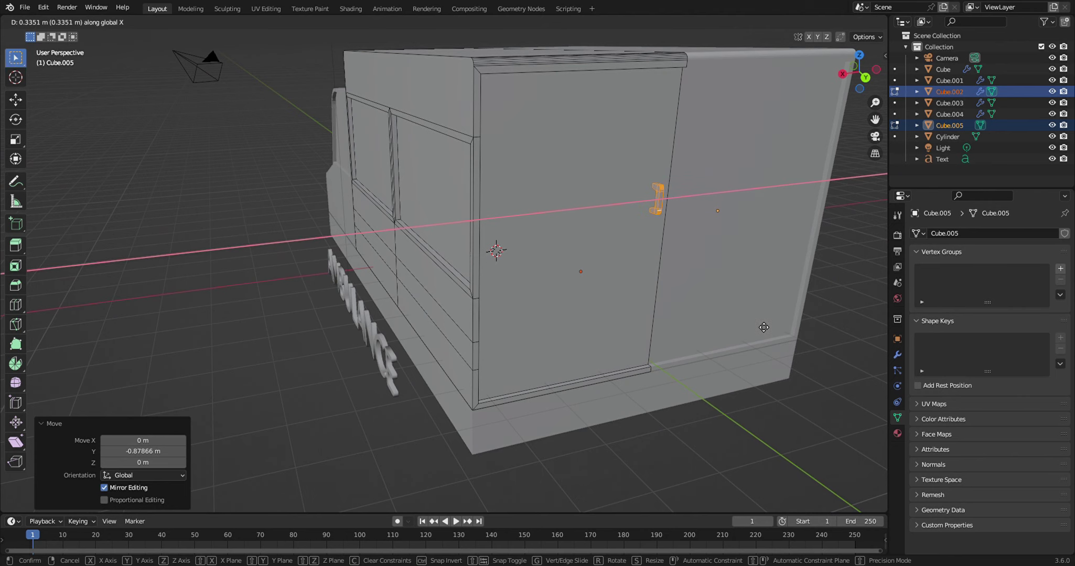
{"action": "left_click", "coordinate": [764, 327]}
- Cancel a snapped Y move of the handle and return to Object Mode
{"action": "mouse_move", "coordinate": [748, 364]}
{"action": "middle_mouse_down"}
{"action": "mouse_move", "coordinate": [567, 368]}
{"action": "mouse_move", "coordinate": [696, 360]}
{"action": "middle_mouse_up"}
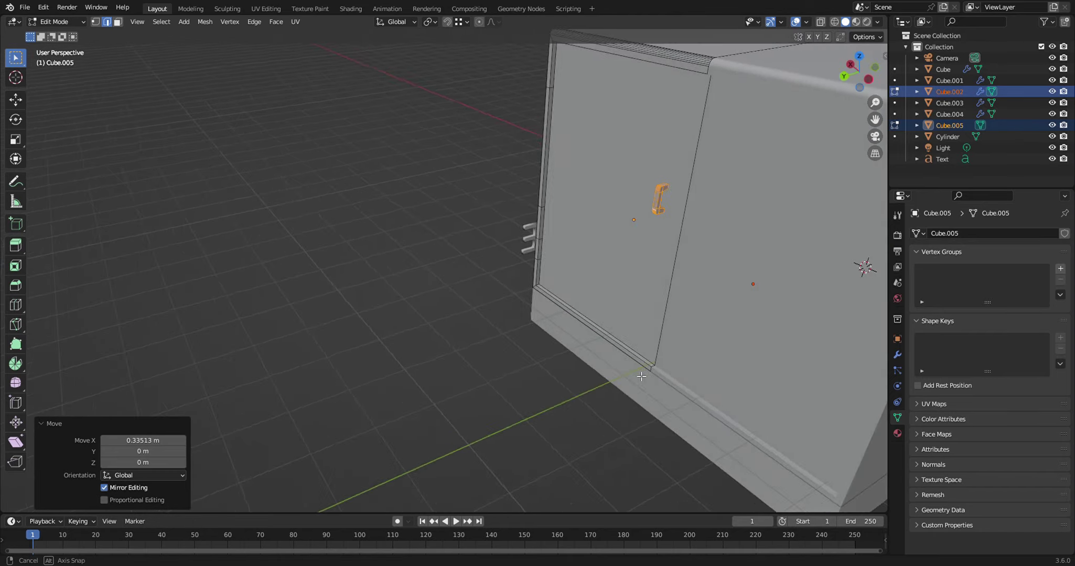
{"action": "key", "text": "g"}
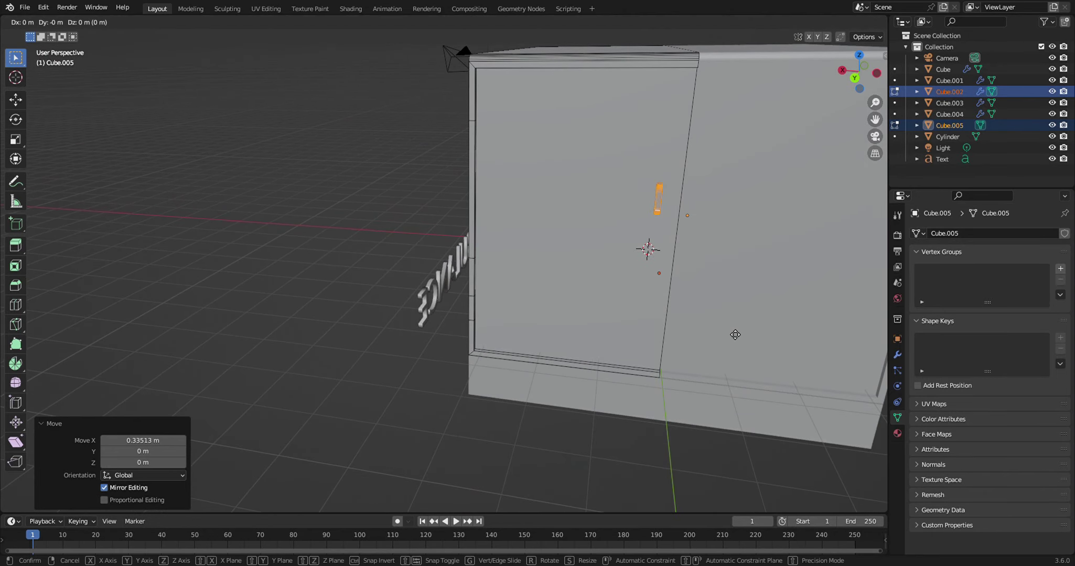
{"action": "key", "text": "y"}
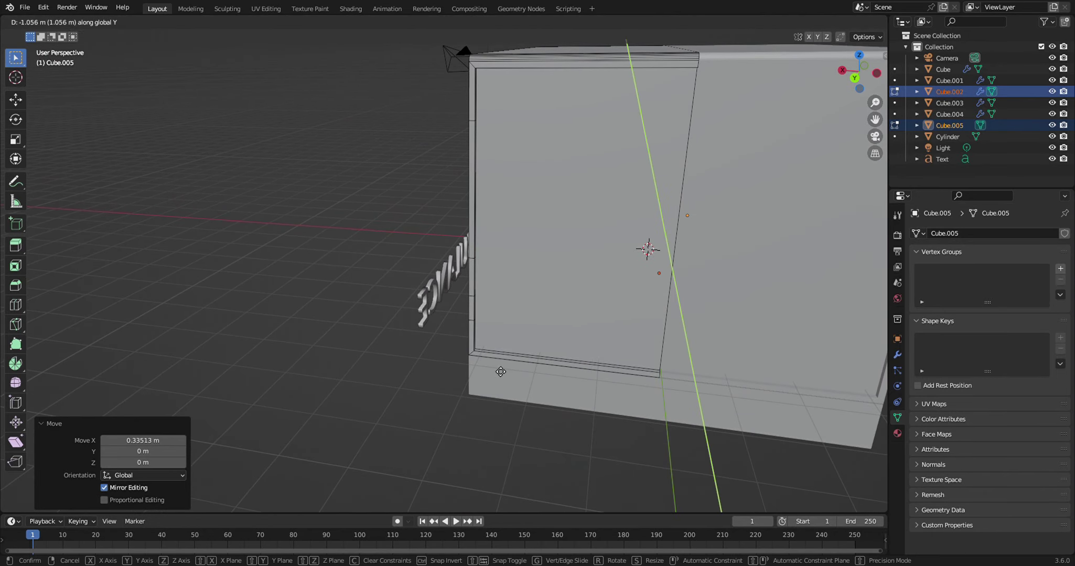
{"action": "key", "text": "ctrl"}
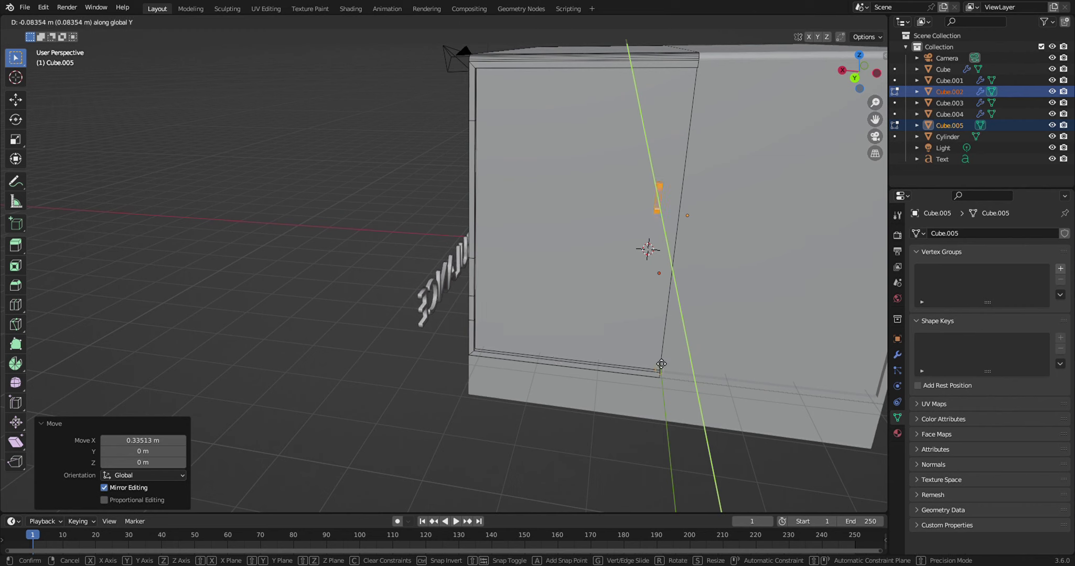
{"action": "right_click", "coordinate": [667, 359]}
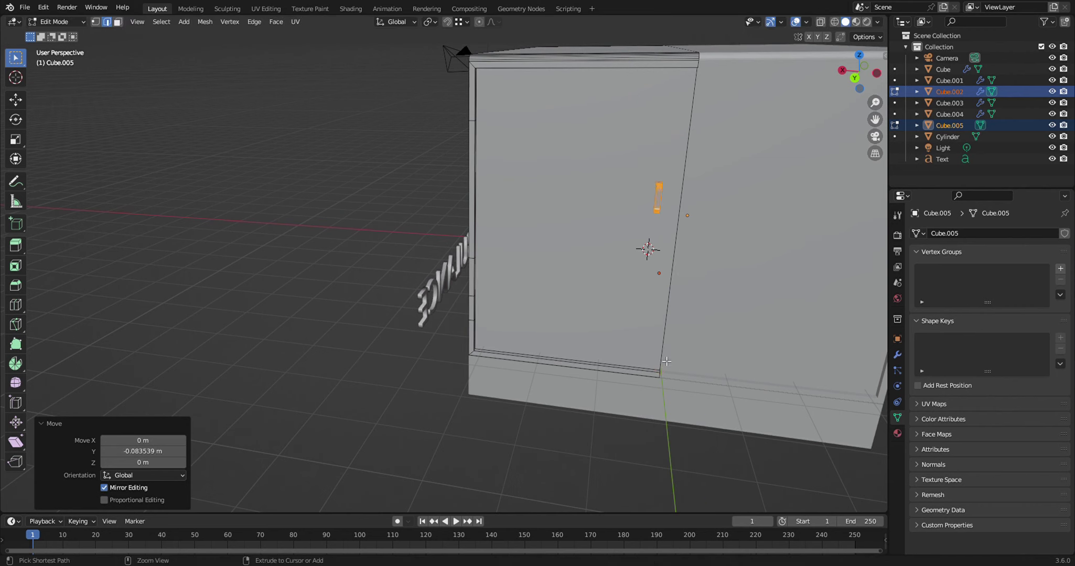
{"action": "mouse_move", "coordinate": [759, 320]}
{"action": "middle_mouse_down"}
{"action": "mouse_move", "coordinate": [629, 318]}
{"action": "mouse_move", "coordinate": [754, 310]}
{"action": "middle_mouse_up"}
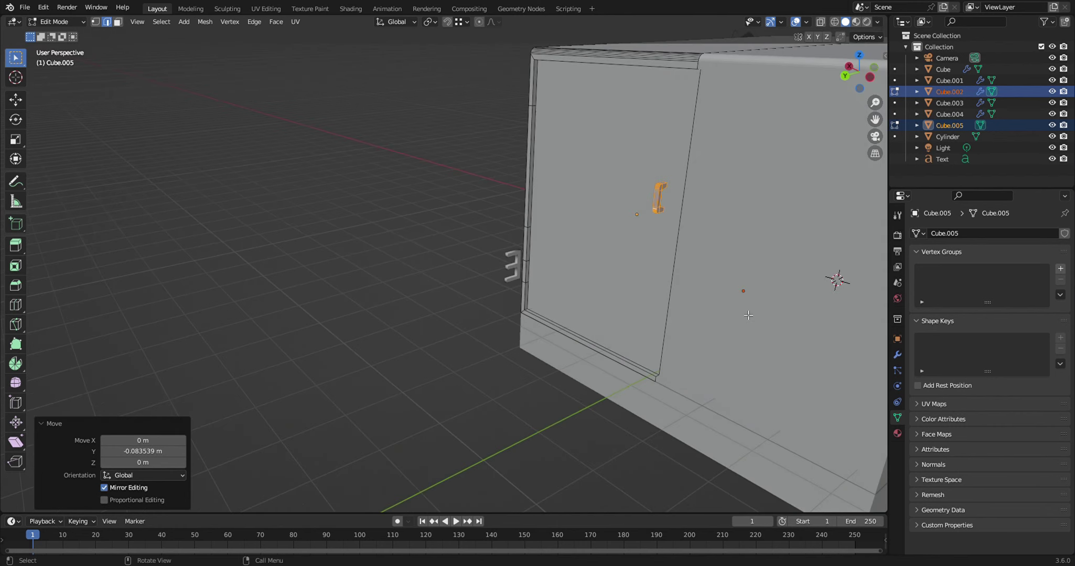
{"action": "key", "text": "Tab"}
{"action": "mouse_move", "coordinate": [732, 371]}
{"action": "middle_mouse_down"}
{"action": "mouse_move", "coordinate": [809, 371]}
{"action": "mouse_move", "coordinate": [805, 391]}
{"action": "mouse_move", "coordinate": [806, 336]}
{"action": "mouse_move", "coordinate": [660, 338]}
{"action": "mouse_move", "coordinate": [732, 334]}
{"action": "middle_mouse_up"}
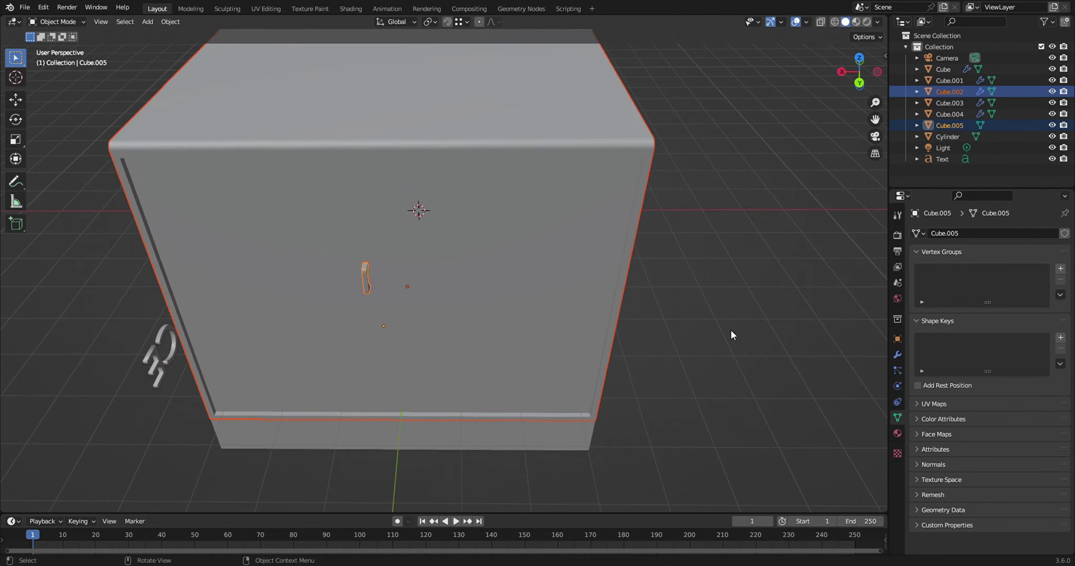
- Undo an accidental Y move of the door panel, keeping only the handle selected
{"action": "key", "text": "g"}
{"action": "key", "text": "y"}
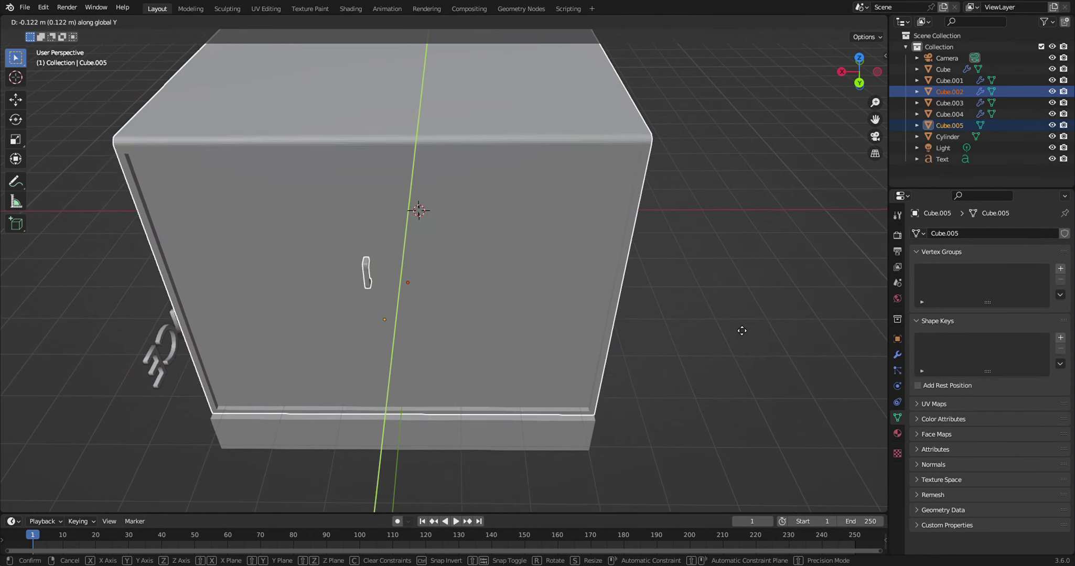
{"action": "left_click", "coordinate": [737, 322]}
{"action": "key", "text": "ctrl+z"}
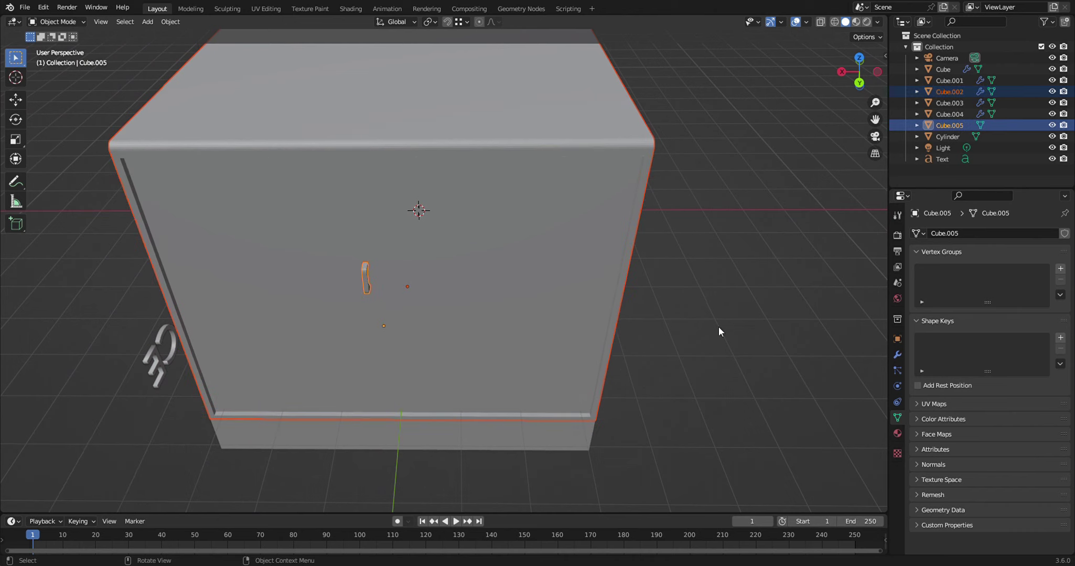
{"action": "left_click", "coordinate": [368, 286]}
- Move handle Cube.005 -0.060221 m along Y so it stands off the door
{"action": "mouse_move", "coordinate": [707, 349]}
{"action": "middle_mouse_down"}
{"action": "mouse_move", "coordinate": [616, 353]}
{"action": "mouse_move", "coordinate": [607, 336]}
{"action": "middle_mouse_up"}
{"action": "key", "text": "g"}
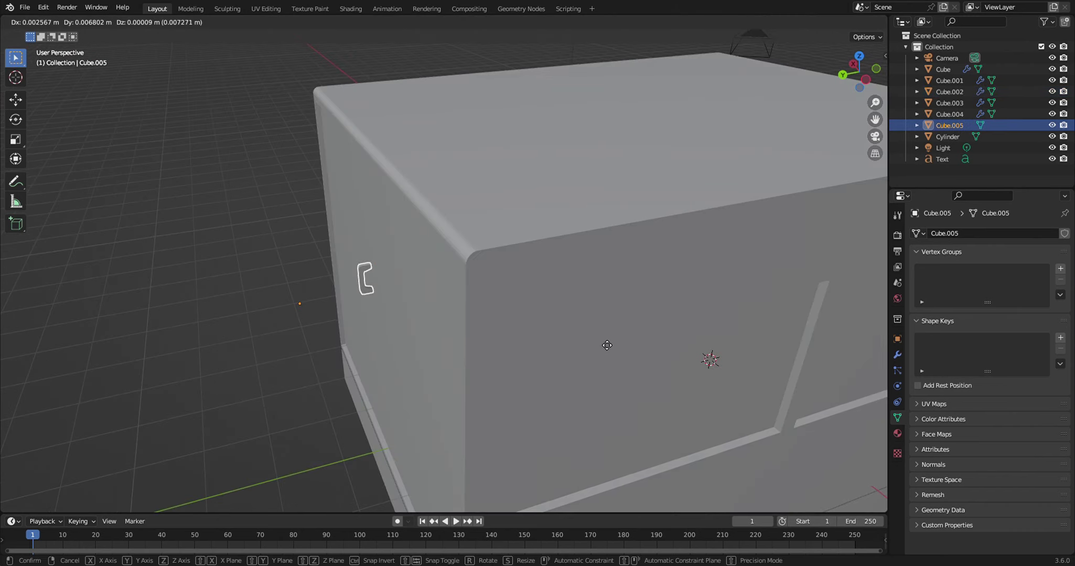
{"action": "key", "text": "y"}
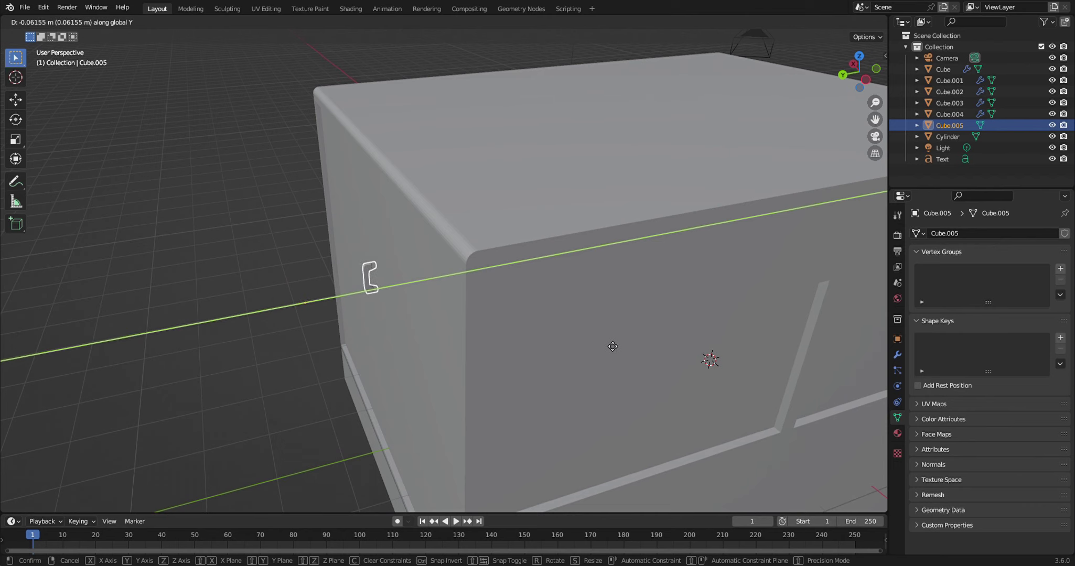
{"action": "left_click", "coordinate": [612, 344]}
{"action": "mouse_move", "coordinate": [575, 402]}
{"action": "middle_mouse_down"}
{"action": "mouse_move", "coordinate": [568, 417]}
{"action": "mouse_move", "coordinate": [664, 422]}
{"action": "mouse_move", "coordinate": [585, 422]}
{"action": "mouse_move", "coordinate": [568, 418]}
{"action": "mouse_move", "coordinate": [664, 407]}
{"action": "middle_mouse_up"}
{"action": "middle_click_drag", "start_coordinate": [717, 409], "coordinate": [691, 409]}
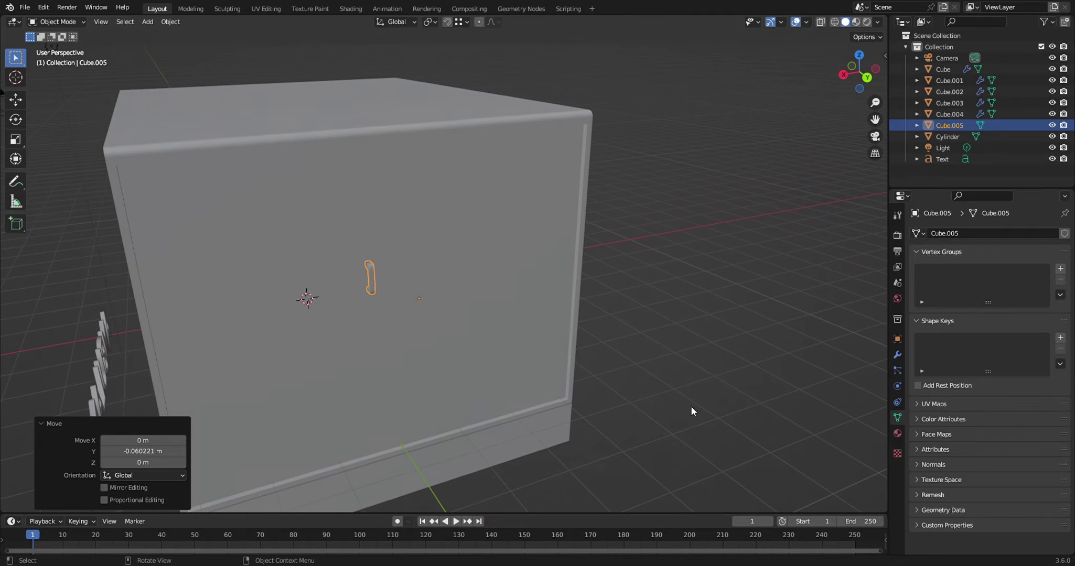
{"action": "left_click", "coordinate": [693, 397]}
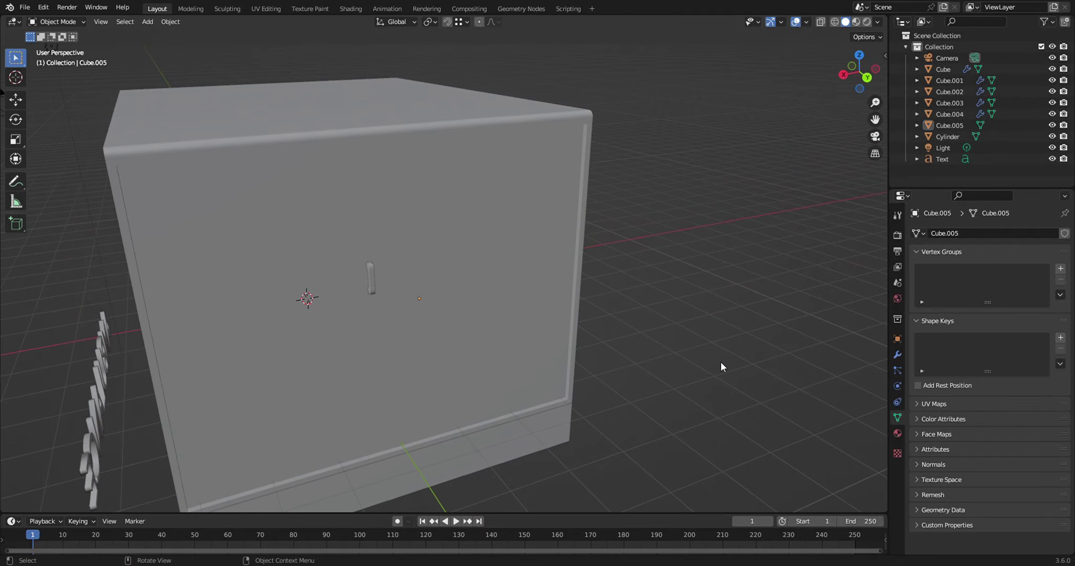
{"action": "middle_click_drag", "start_coordinate": [721, 362], "coordinate": [422, 329]}
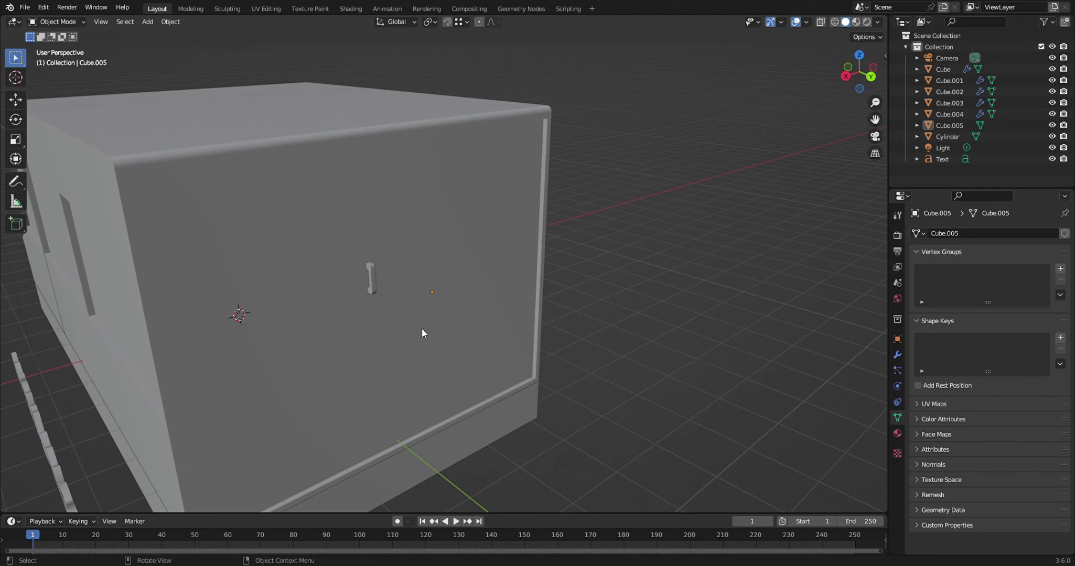
{"action": "left_click", "coordinate": [373, 287]}
- Set the handle's origin to the 3D cursor and add an X-axis Mirror modifier
{"action": "right_click", "coordinate": [374, 287]}
{"action": "mouse_move", "coordinate": [340, 288]}
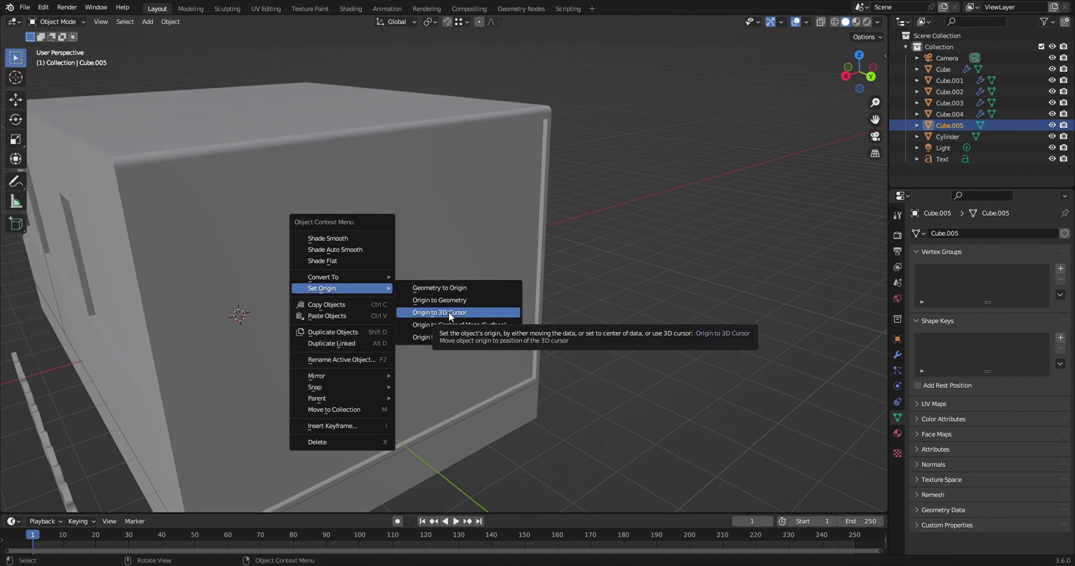
{"action": "left_click", "coordinate": [449, 311]}
{"action": "left_click", "coordinate": [901, 354]}
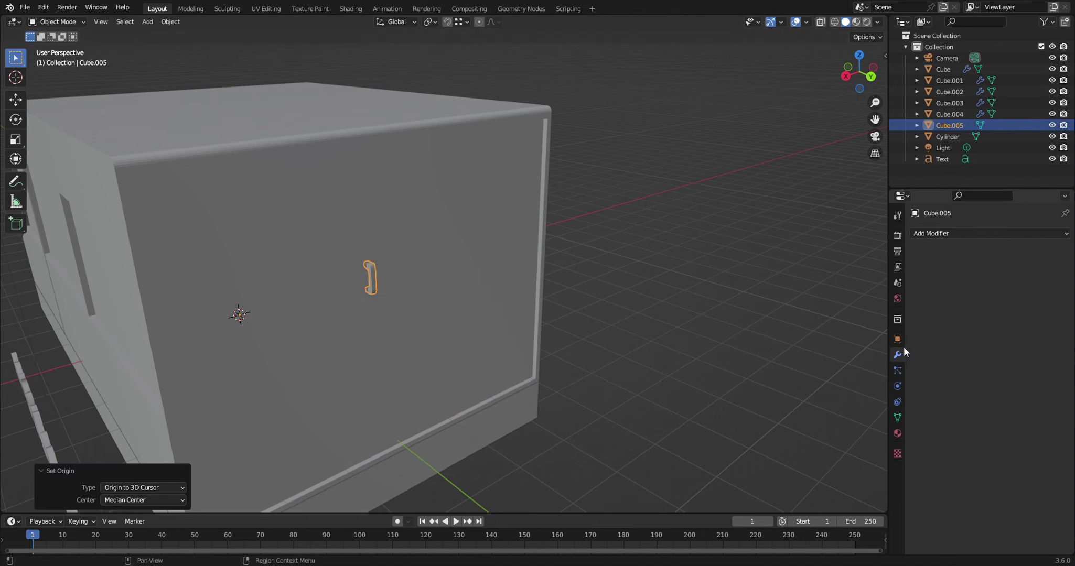
{"action": "left_click", "coordinate": [990, 235]}
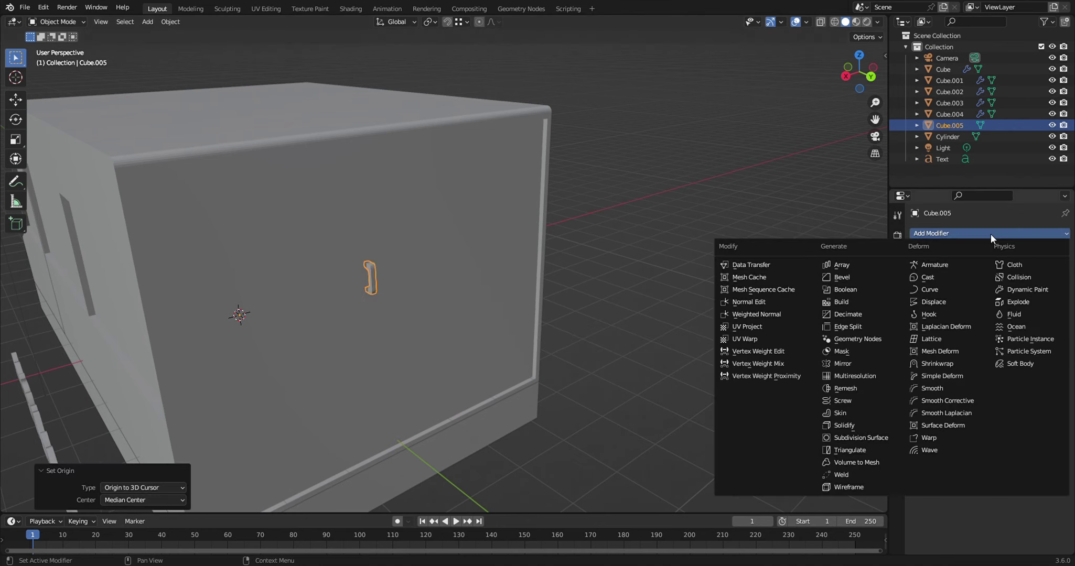
{"action": "left_click", "coordinate": [843, 364]}
- Deselect the handle and orbit to a side view to check the mirrored pair
{"action": "mouse_move", "coordinate": [592, 397]}
{"action": "middle_mouse_down"}
{"action": "mouse_move", "coordinate": [494, 391]}
{"action": "mouse_move", "coordinate": [627, 367]}
{"action": "middle_mouse_up"}
{"action": "left_click", "coordinate": [660, 365]}
{"action": "scroll", "coordinate": [673, 367], "scroll_direction": "down", "scroll_amount": 3}
{"action": "scroll", "coordinate": [674, 376], "scroll_direction": "down", "scroll_amount": 2}
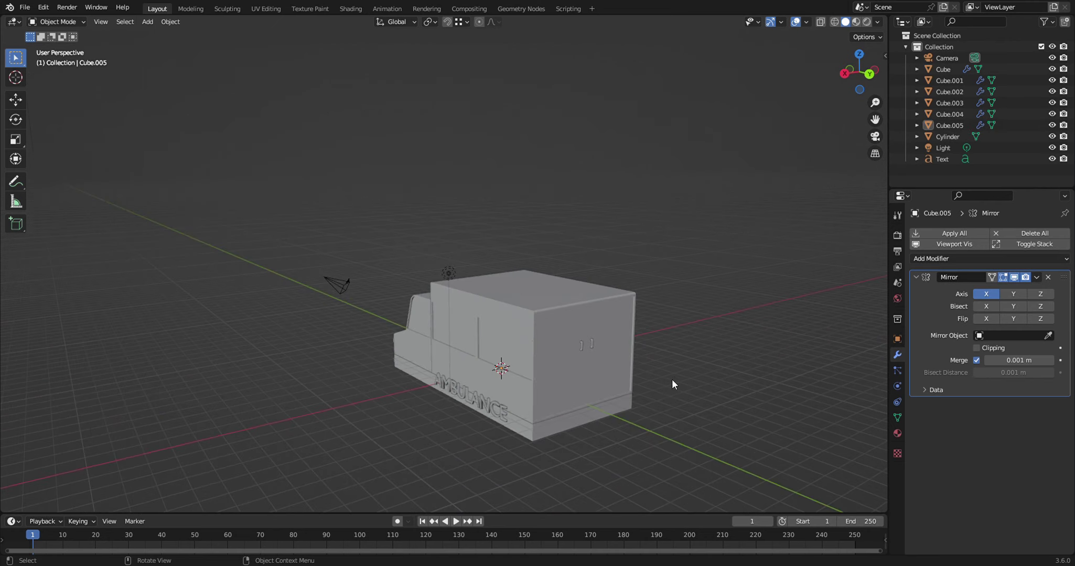
{"action": "mouse_move", "coordinate": [450, 376]}
{"action": "middle_mouse_down"}
{"action": "mouse_move", "coordinate": [452, 449]}
{"action": "mouse_move", "coordinate": [582, 384]}
{"action": "mouse_move", "coordinate": [558, 397]}
{"action": "middle_mouse_up"}
{"action": "scroll", "coordinate": [444, 448], "scroll_direction": "up", "scroll_amount": 3}
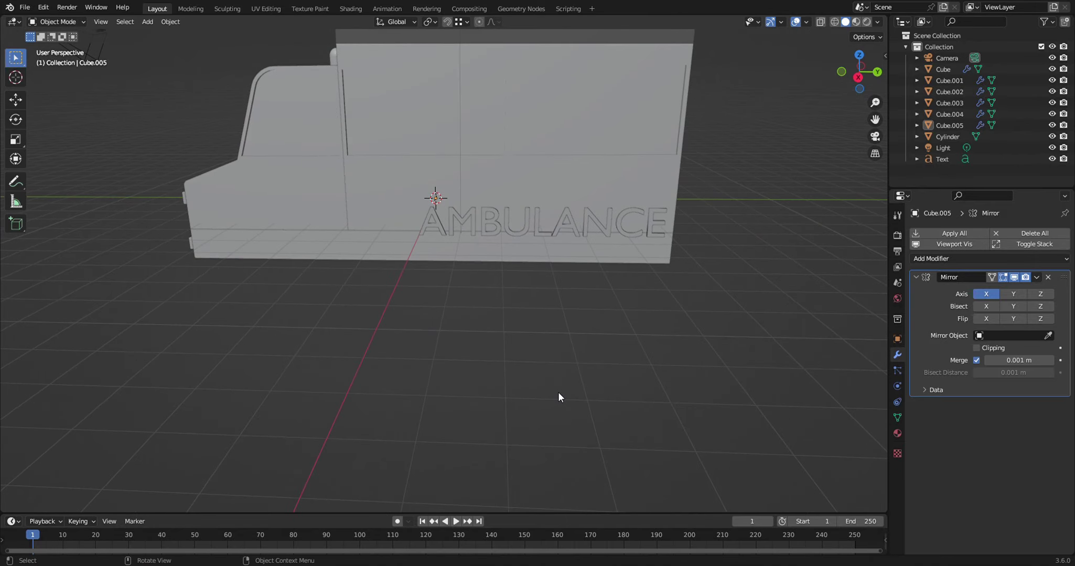
- Add a new cylinder and move it along X beside the ambulance
{"action": "key", "text": "shift+a"}
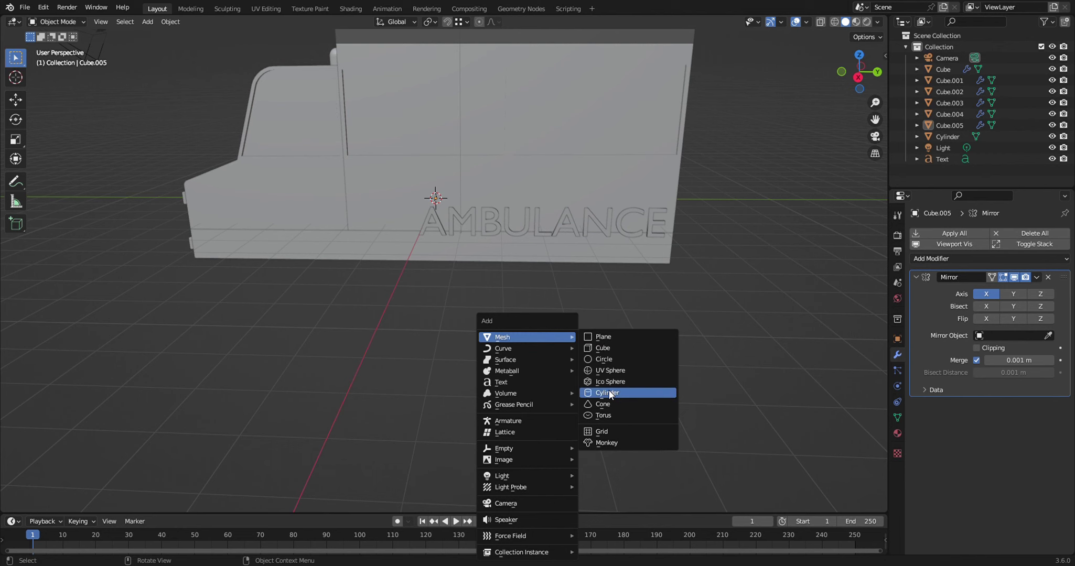
{"action": "left_click", "coordinate": [608, 392]}
{"action": "middle_click_drag", "start_coordinate": [525, 351], "coordinate": [558, 367]}
{"action": "key", "text": "g"}
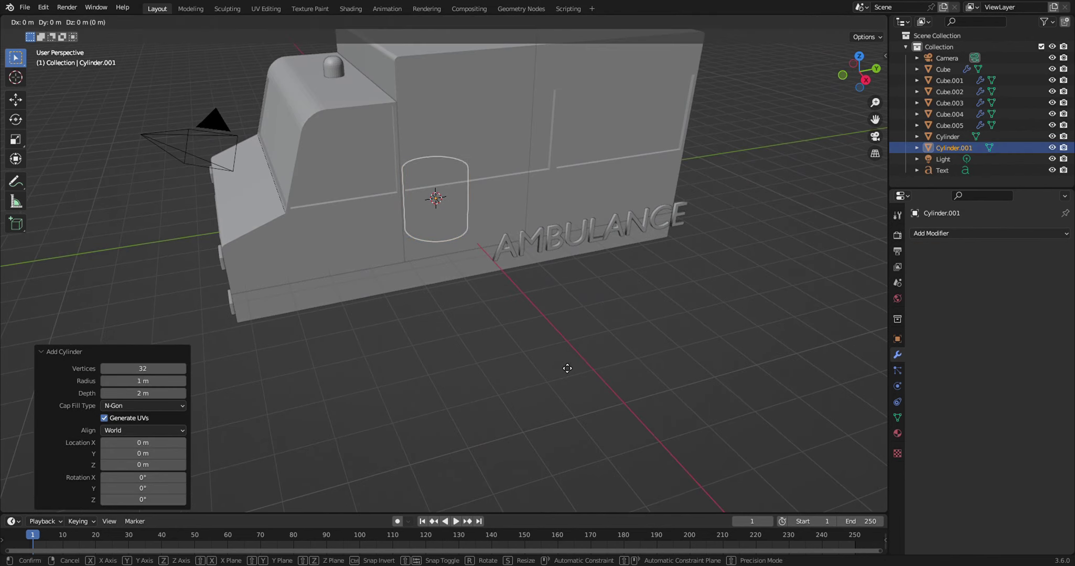
{"action": "key", "text": "x"}
{"action": "left_click", "coordinate": [647, 450]}
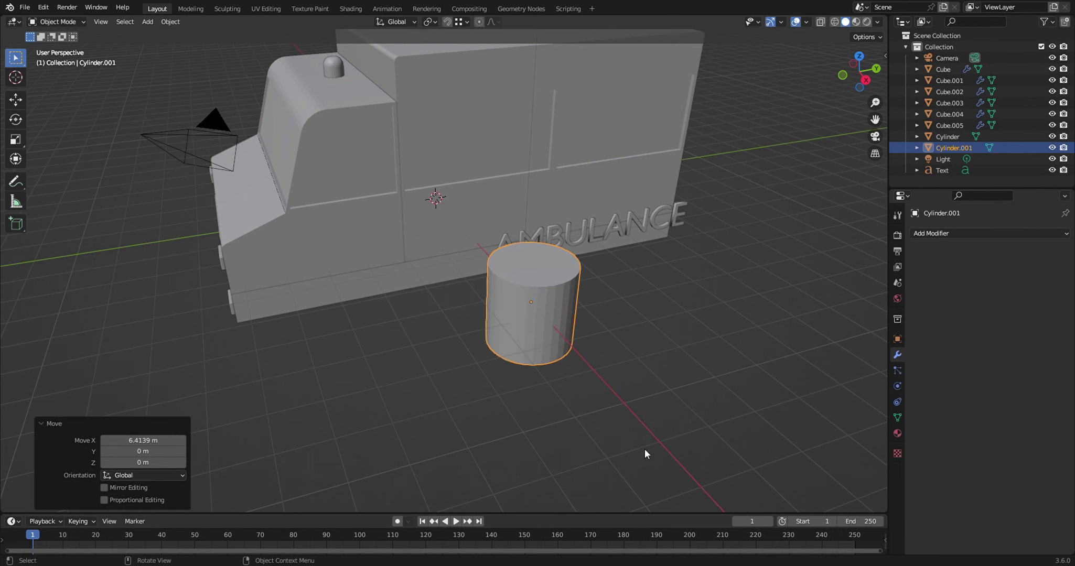
{"action": "middle_click_drag", "start_coordinate": [643, 448], "coordinate": [598, 341]}
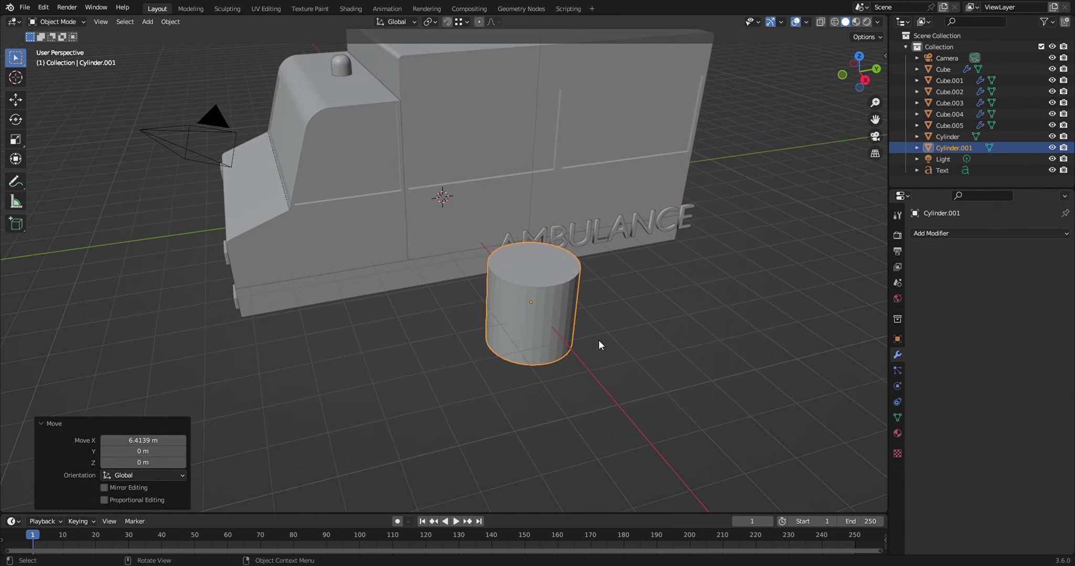
{"action": "key", "text": "g"}
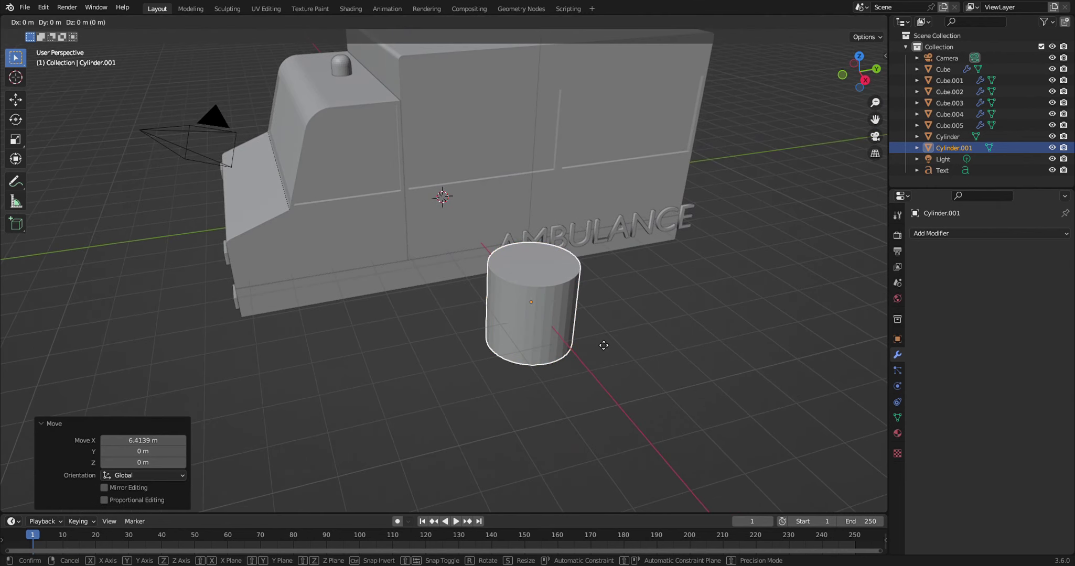
{"action": "key", "text": "y"}
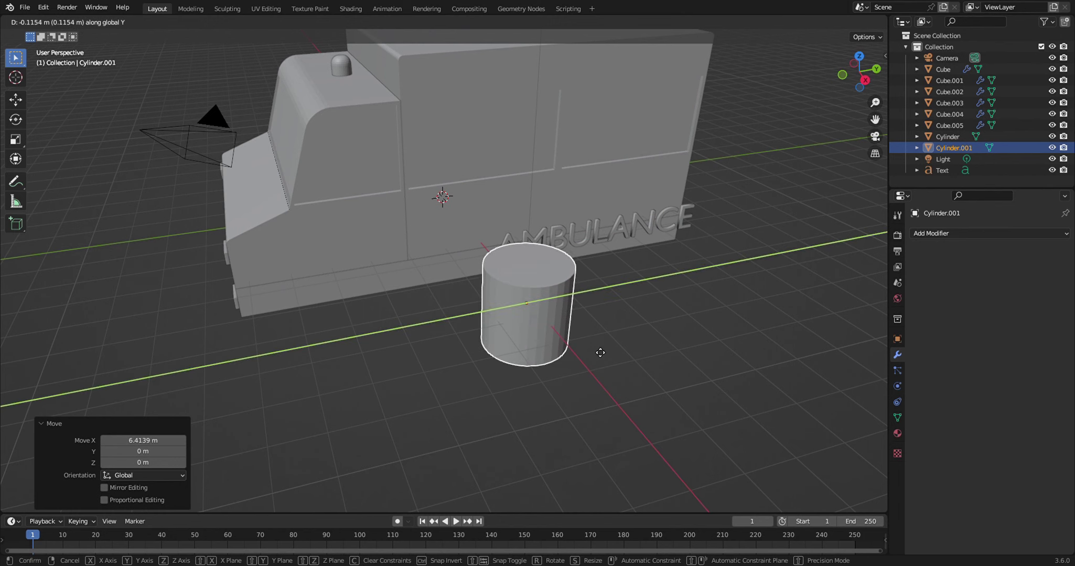
{"action": "key", "text": "x"}
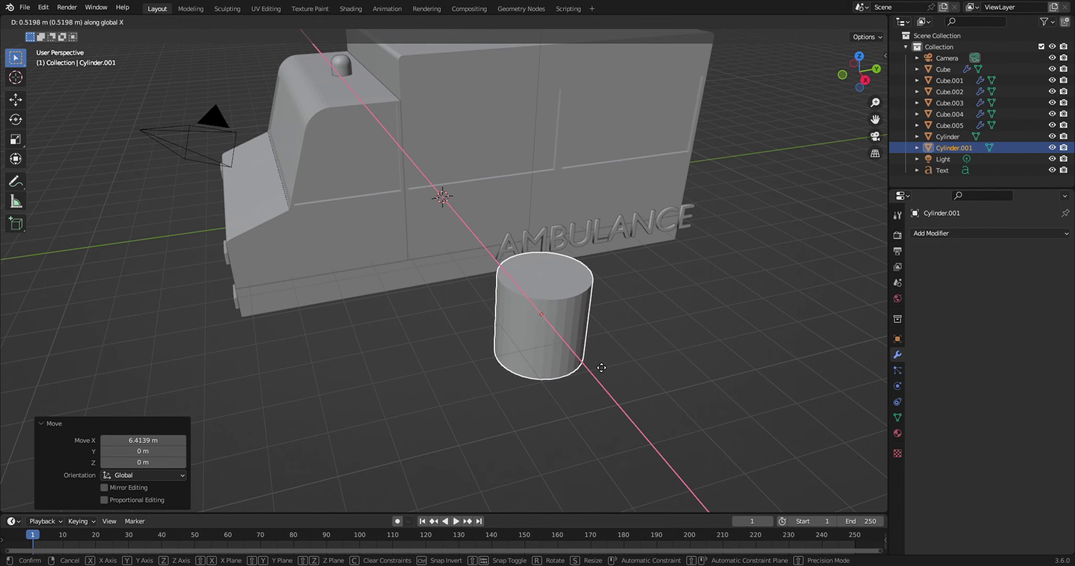
{"action": "left_click", "coordinate": [602, 367]}
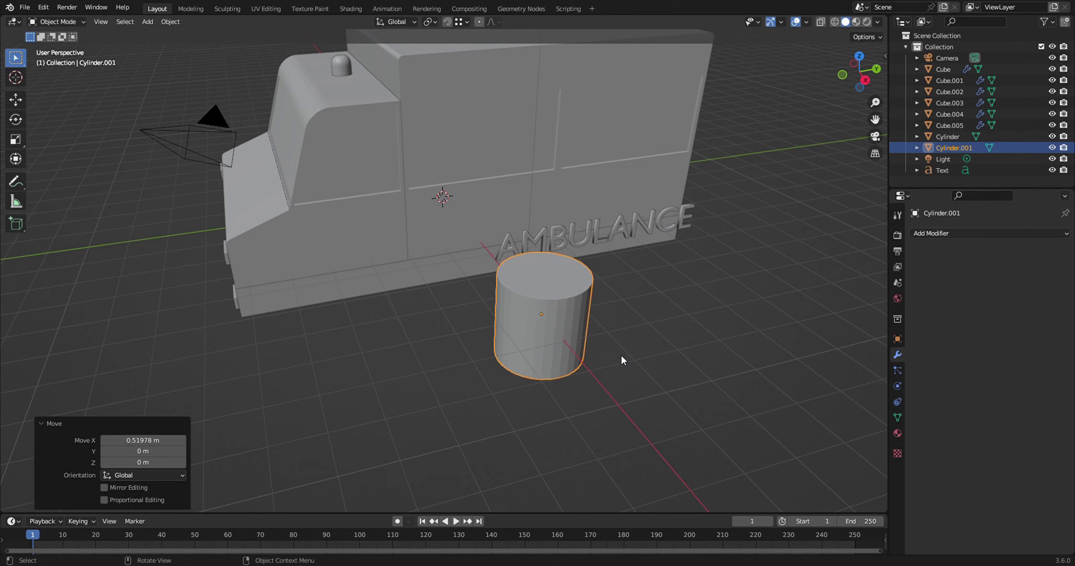
- Rotate the cylinder 90° on Y so it lies sideways like a wheel
{"action": "key", "text": "r"}
{"action": "key", "text": "x"}
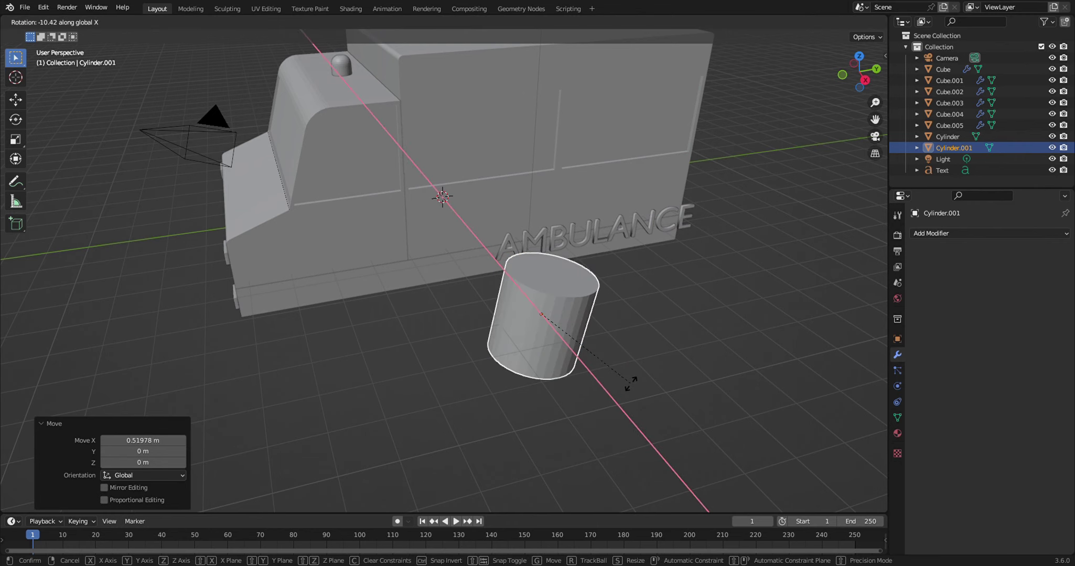
{"action": "key", "text": "y"}
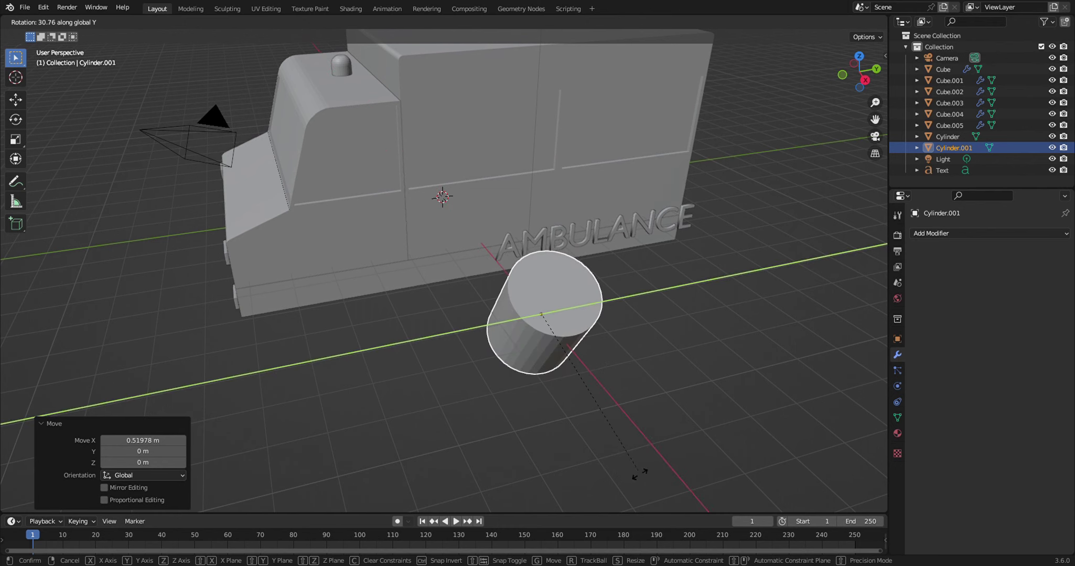
{"action": "left_click", "coordinate": [649, 497]}
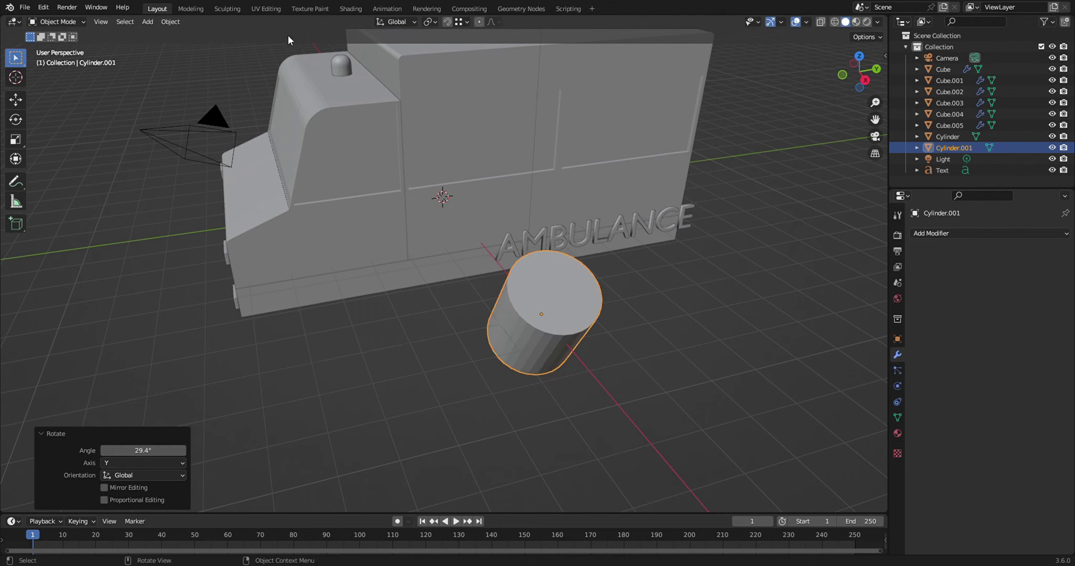
{"action": "left_click", "coordinate": [173, 450]}
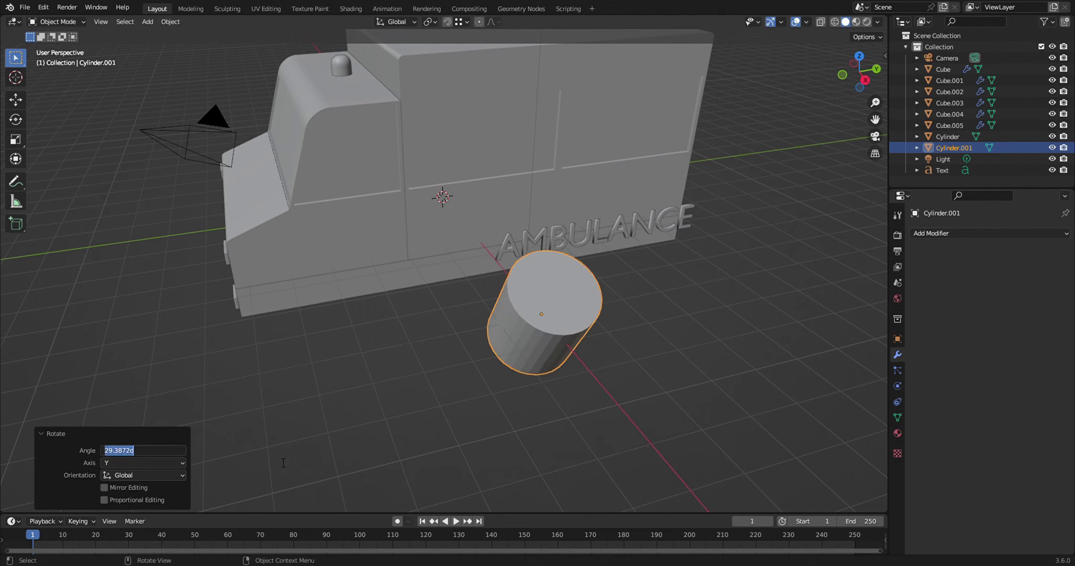
{"action": "type", "text": "90"}
{"action": "key", "text": "Return"}
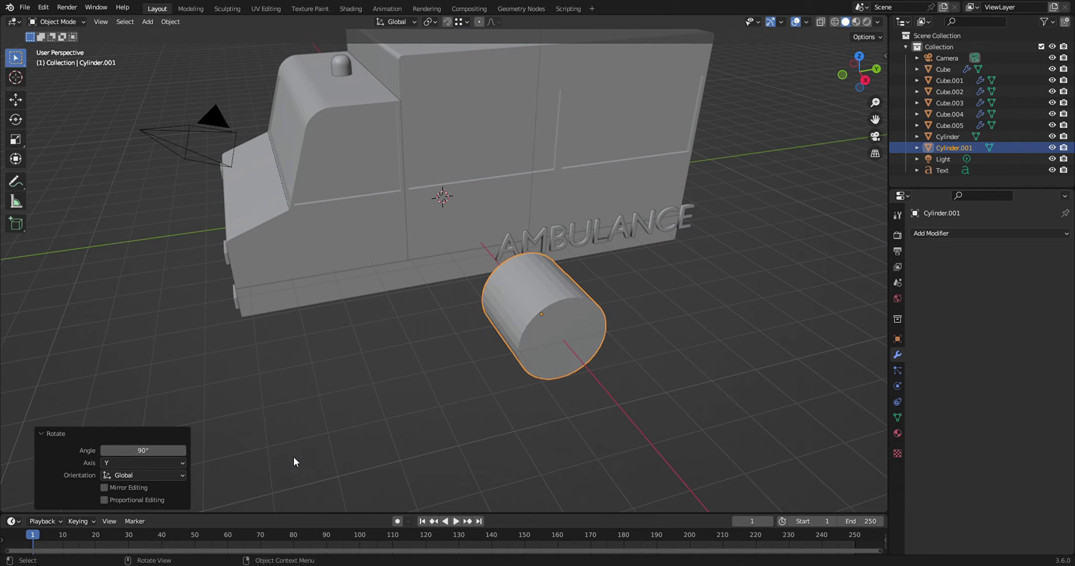
{"action": "mouse_move", "coordinate": [718, 366]}
{"action": "middle_mouse_down"}
{"action": "mouse_move", "coordinate": [702, 370]}
{"action": "mouse_move", "coordinate": [734, 358]}
{"action": "mouse_move", "coordinate": [622, 351]}
{"action": "middle_mouse_up"}
- Flatten the cylinder to 0.41 on X and shift it along X
{"action": "key", "text": "g"}
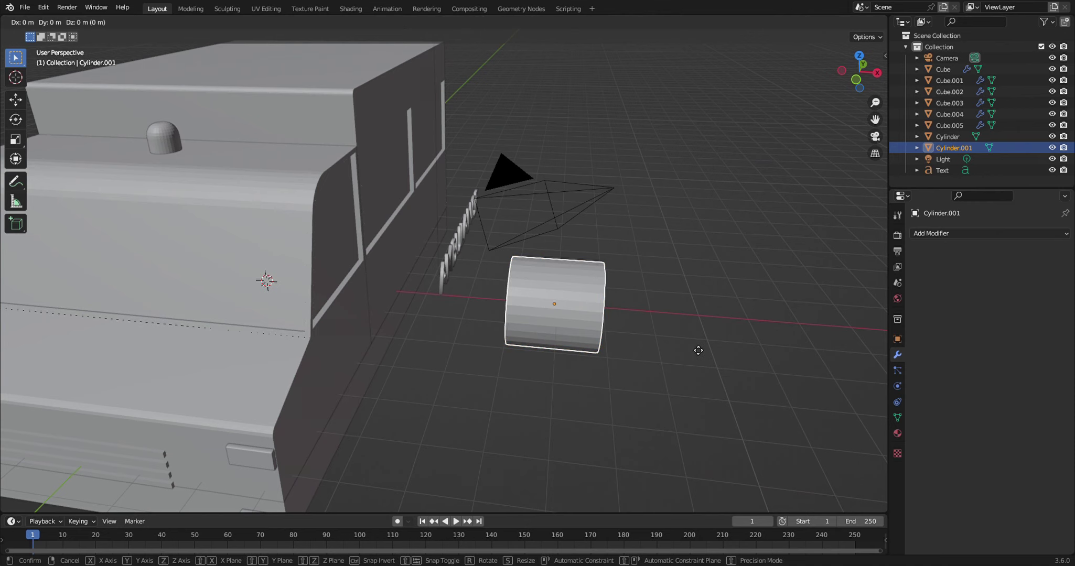
{"action": "key", "text": "x"}
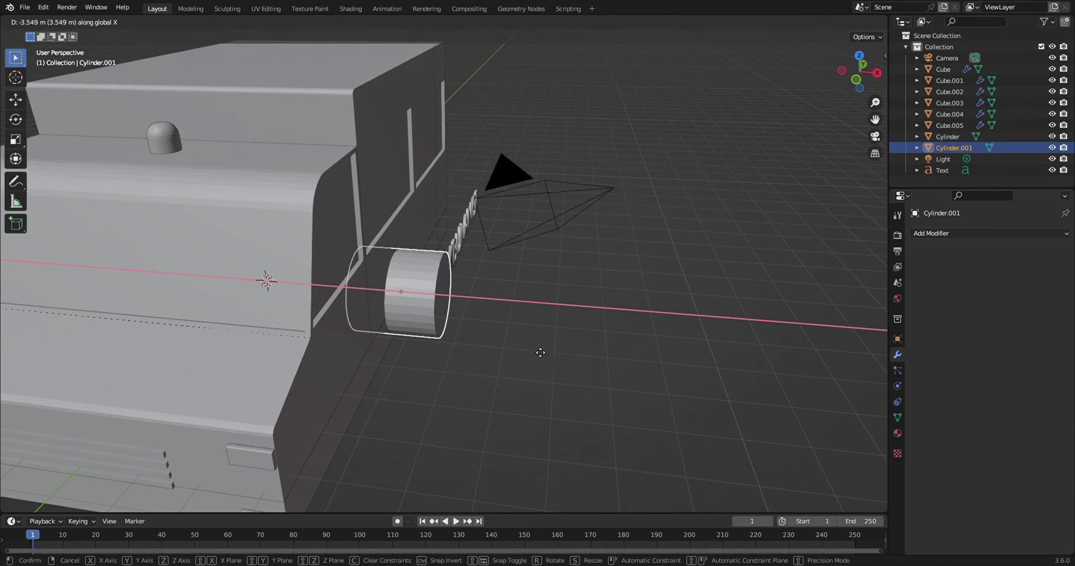
{"action": "left_click", "coordinate": [558, 360]}
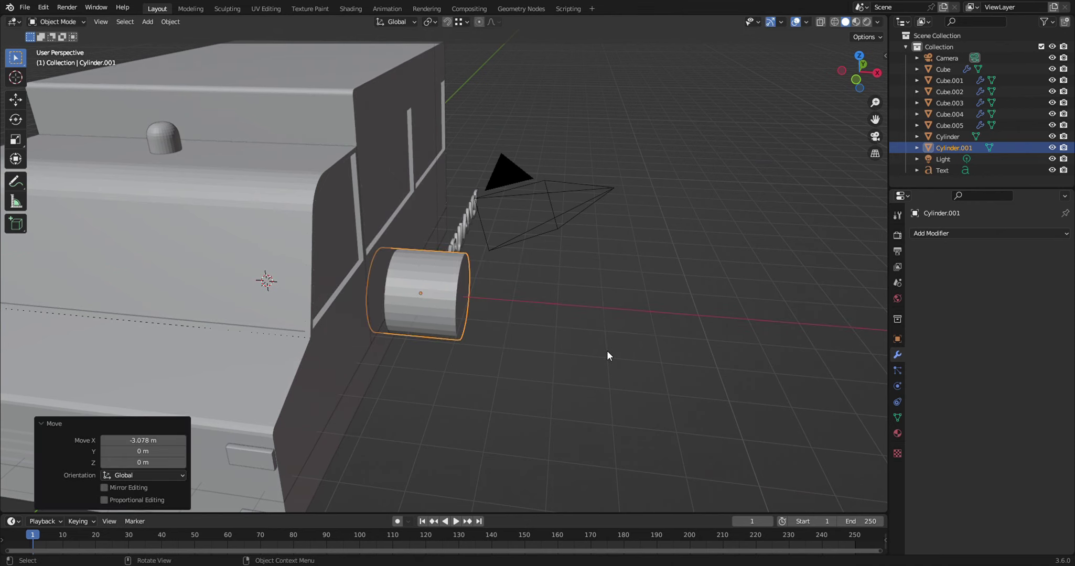
{"action": "key", "text": "s"}
{"action": "key", "text": "x"}
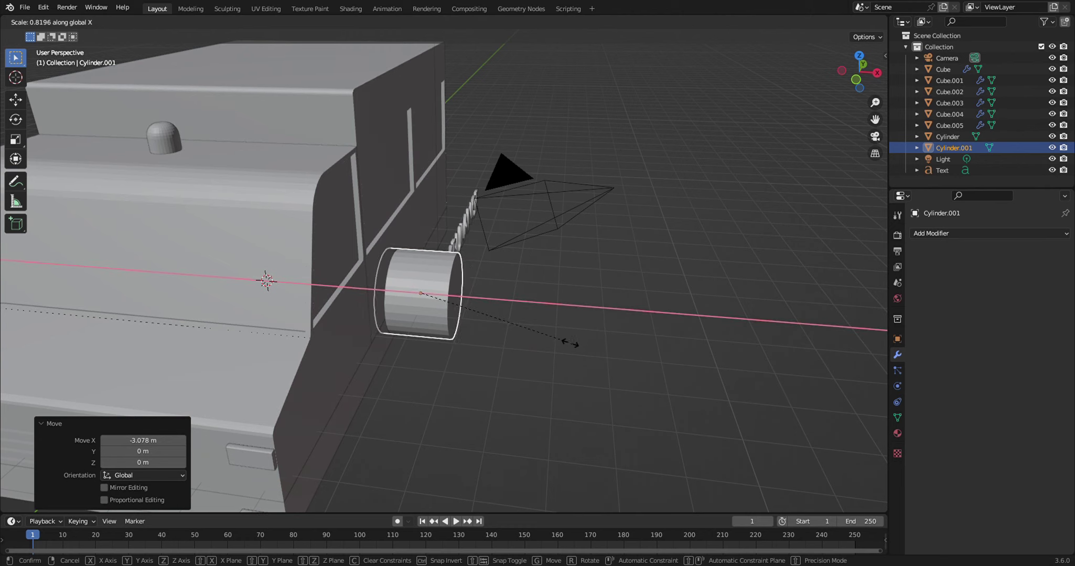
{"action": "left_click", "coordinate": [497, 317]}
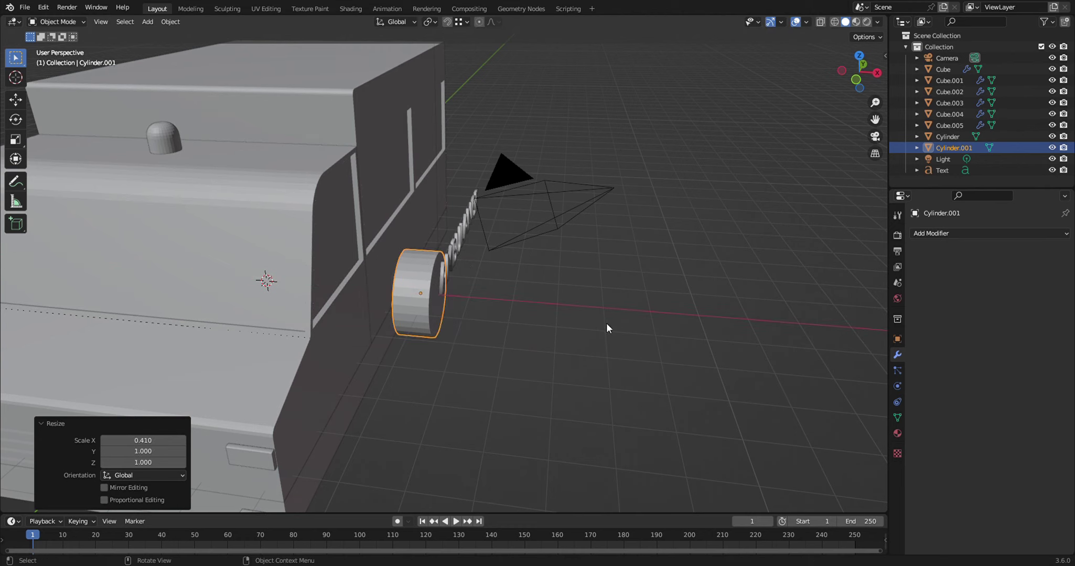
{"action": "key", "text": "g"}
{"action": "key", "text": "x"}
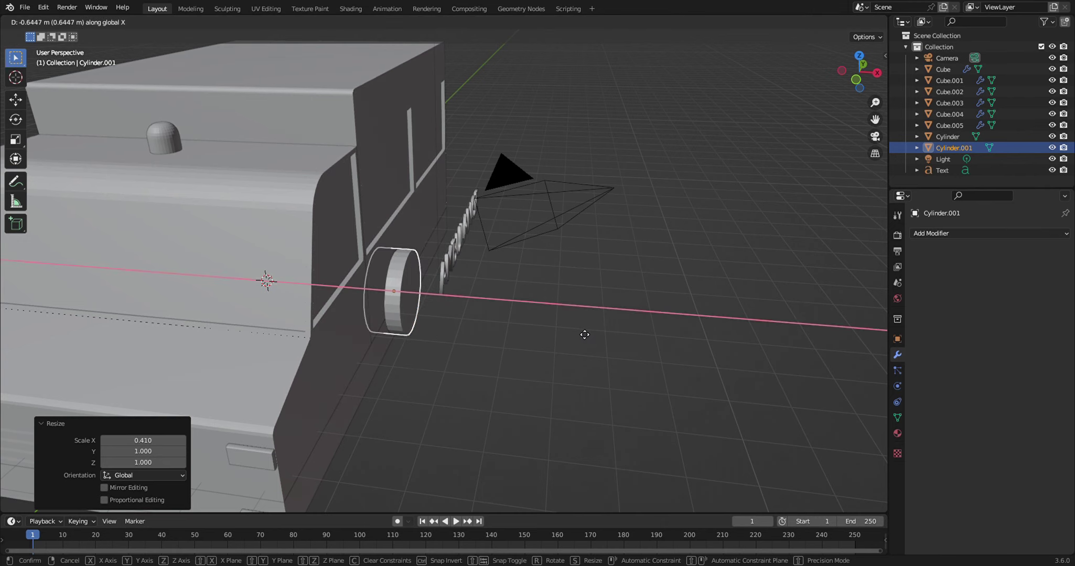
{"action": "left_click", "coordinate": [582, 332]}
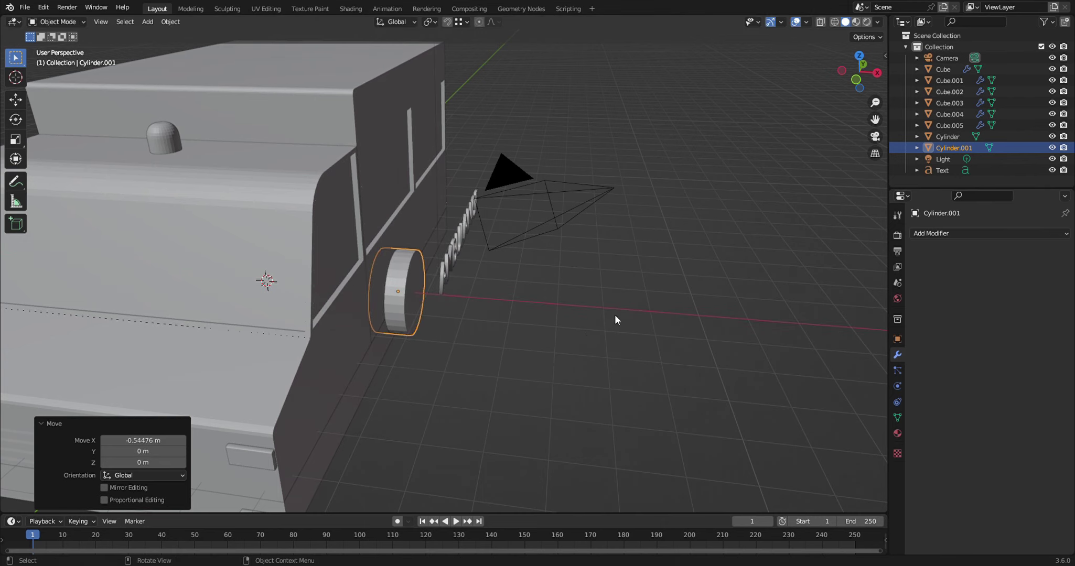
- Move the wheel -2.8271 m on Y and -0.98509 m on Z under the cab
{"action": "middle_click_drag", "start_coordinate": [614, 315], "coordinate": [483, 291]}
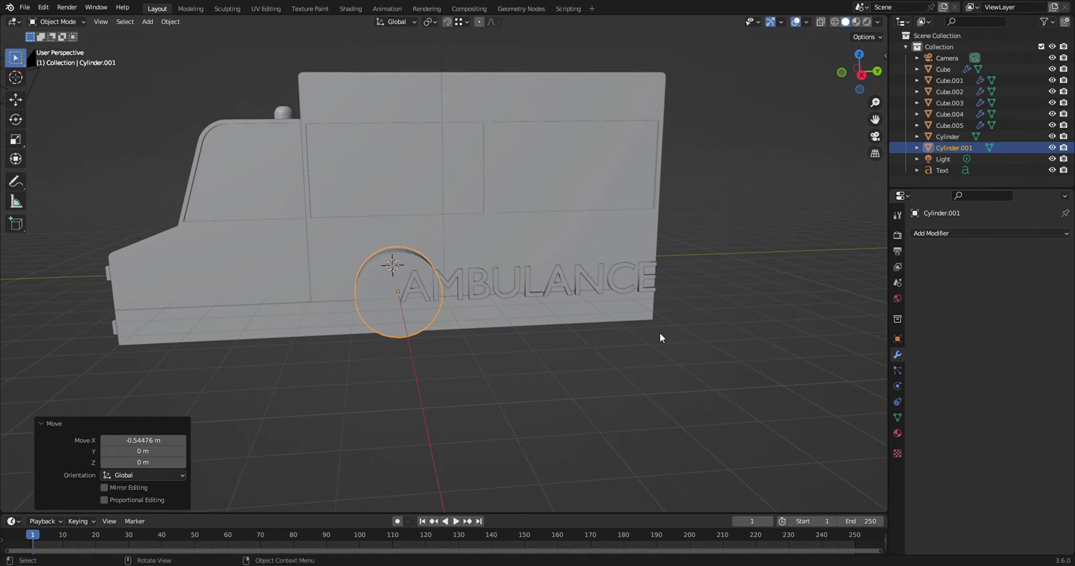
{"action": "key", "text": "g"}
{"action": "key", "text": "y"}
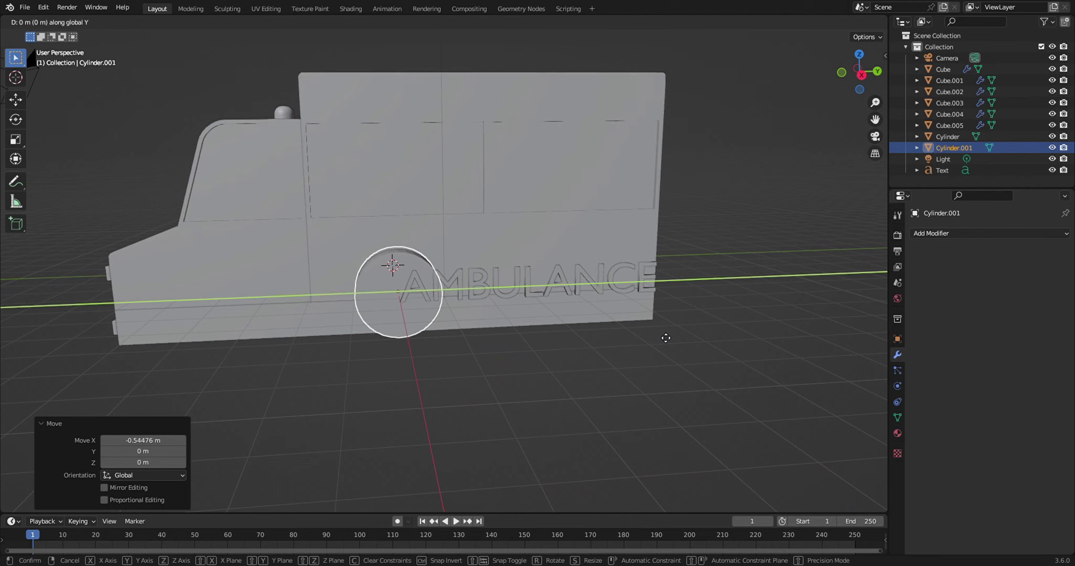
{"action": "left_click", "coordinate": [542, 348]}
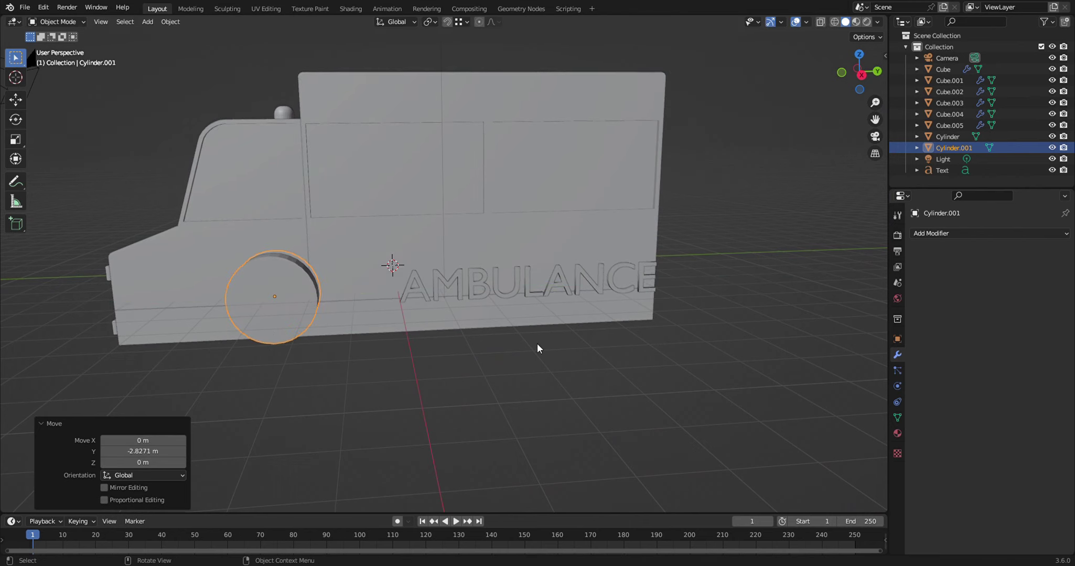
{"action": "middle_click_drag", "start_coordinate": [562, 324], "coordinate": [587, 315]}
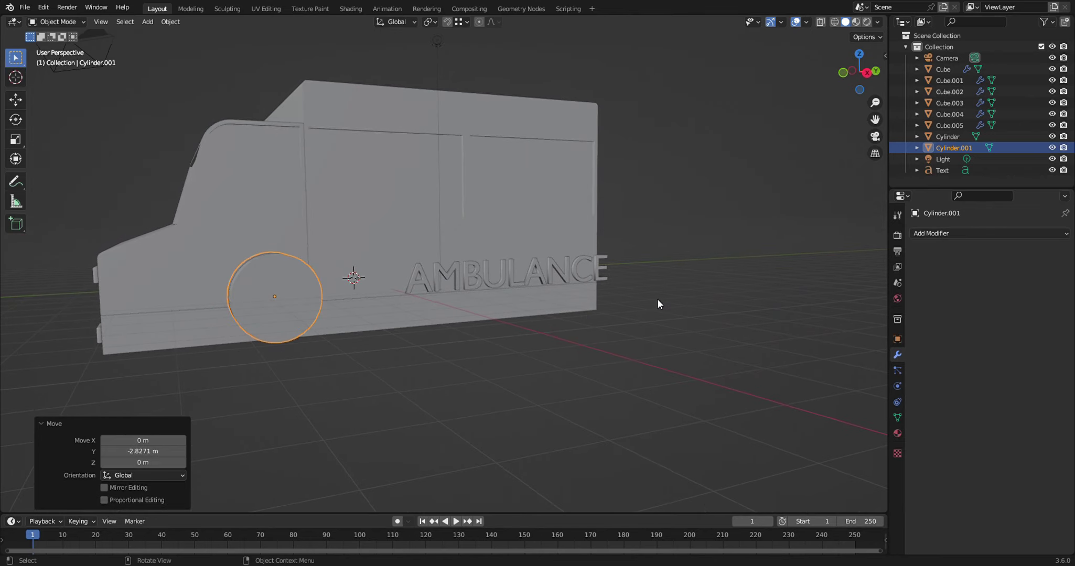
{"action": "key", "text": "g"}
{"action": "key", "text": "z"}
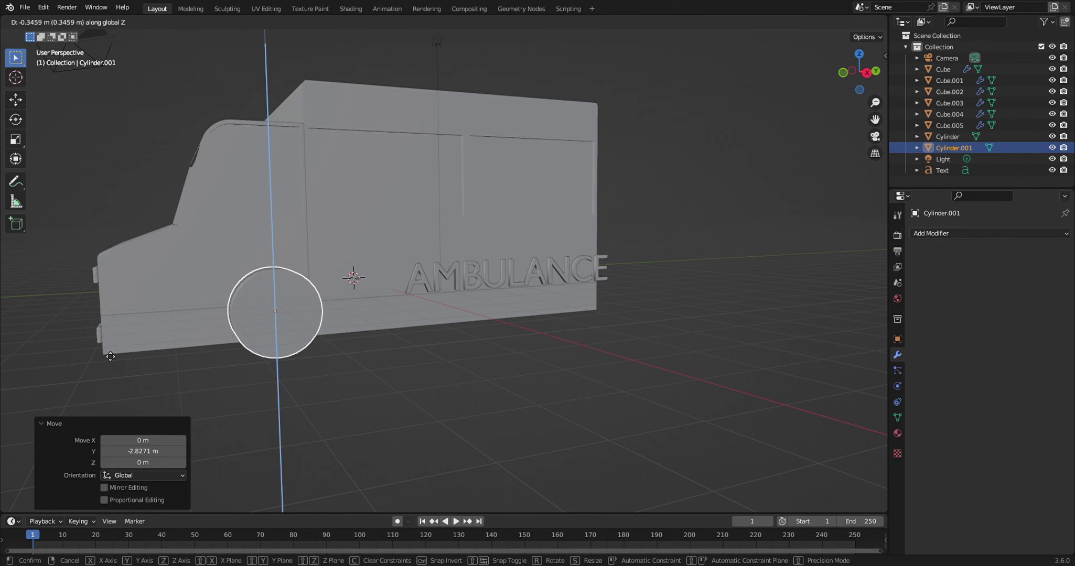
{"action": "key", "text": "ctrl"}
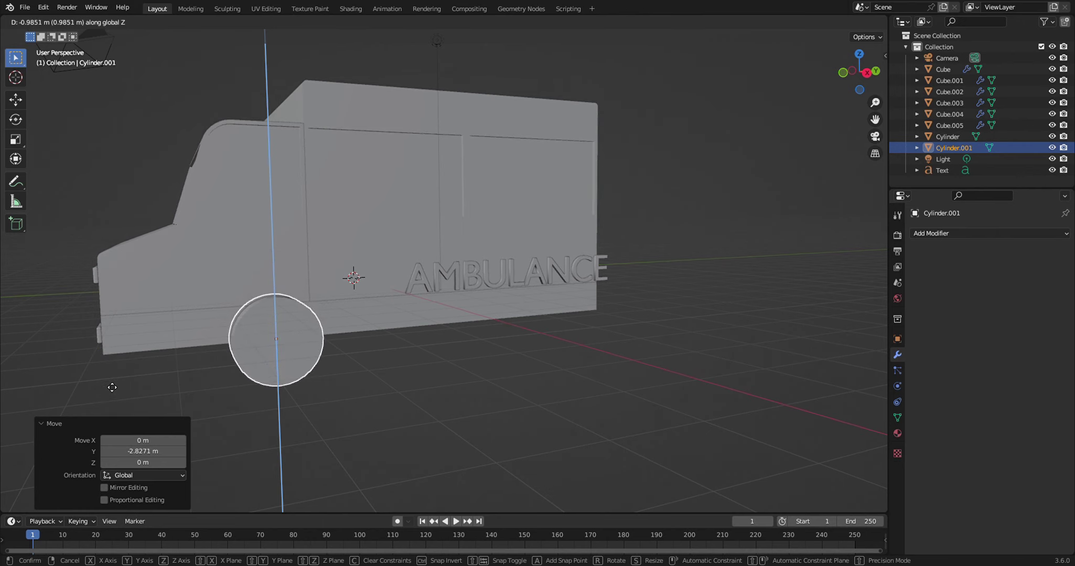
{"action": "left_click", "coordinate": [112, 388]}
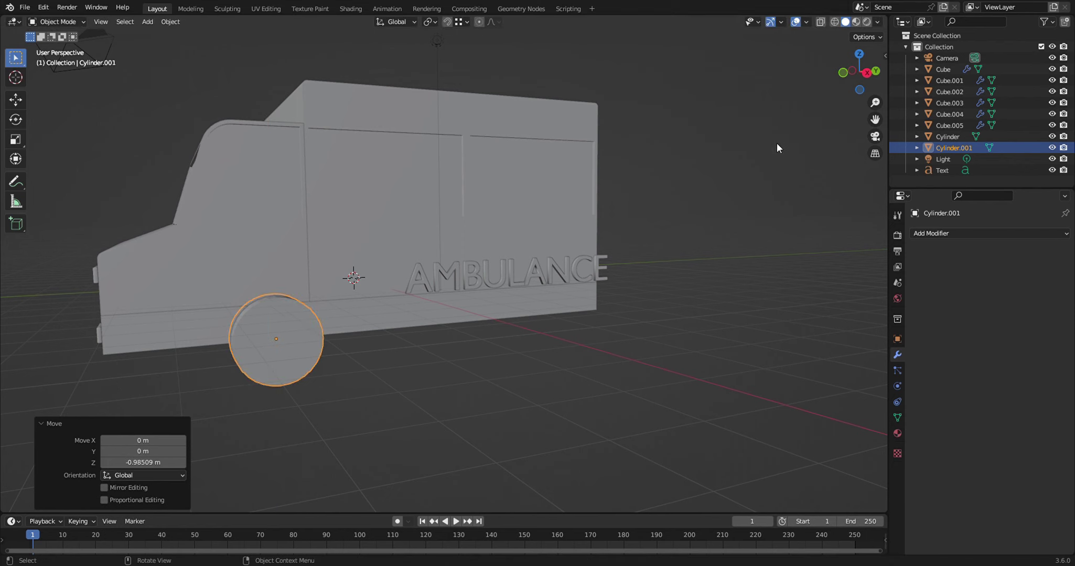
{"action": "left_click", "coordinate": [866, 73]}
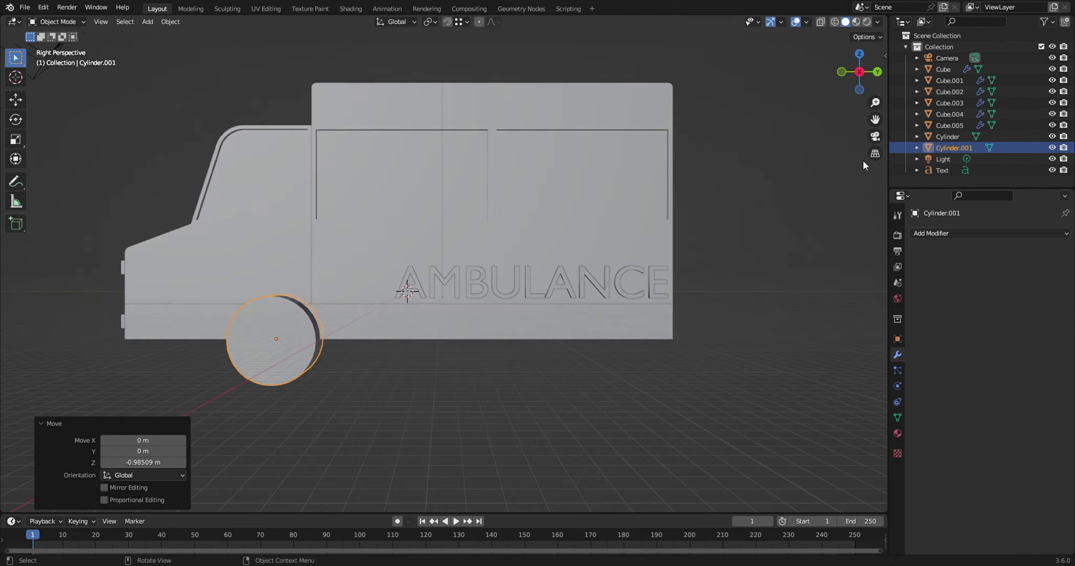
- In orthographic side view, scale Cylinder.001 uniformly to 1.373 below the cab
{"action": "left_click", "coordinate": [875, 153]}
{"action": "scroll", "coordinate": [408, 303], "scroll_direction": "up", "scroll_amount": 2}
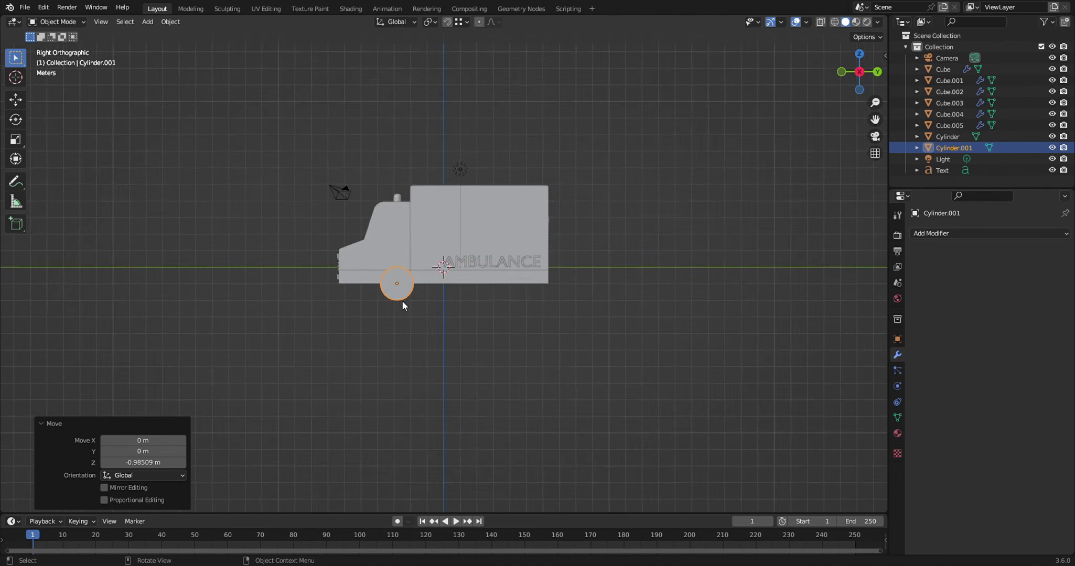
{"action": "scroll", "coordinate": [402, 303], "scroll_direction": "up", "scroll_amount": 1}
{"action": "scroll", "coordinate": [403, 302], "scroll_direction": "up", "scroll_amount": 2}
{"action": "scroll", "coordinate": [402, 296], "scroll_direction": "up", "scroll_amount": 1}
{"action": "scroll", "coordinate": [402, 296], "scroll_direction": "up", "scroll_amount": 1}
{"action": "key", "text": "s"}
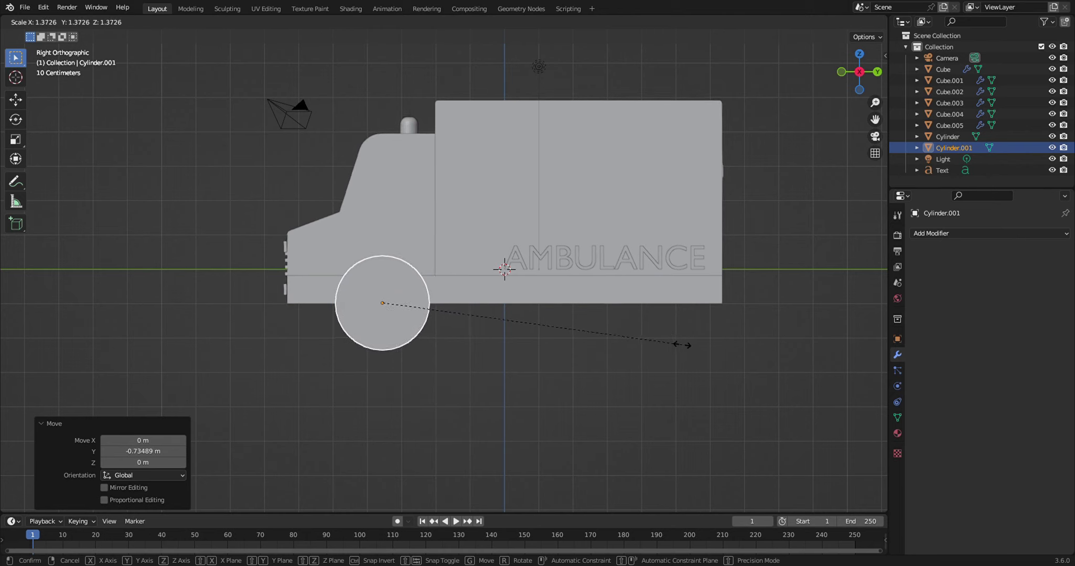
{"action": "left_click", "coordinate": [681, 345]}
{"action": "mouse_move", "coordinate": [560, 332]}
{"action": "middle_mouse_down"}
{"action": "mouse_move", "coordinate": [507, 329]}
{"action": "mouse_move", "coordinate": [646, 351]}
{"action": "mouse_move", "coordinate": [530, 343]}
{"action": "mouse_move", "coordinate": [579, 353]}
{"action": "mouse_move", "coordinate": [545, 333]}
{"action": "mouse_move", "coordinate": [551, 345]}
{"action": "mouse_move", "coordinate": [566, 338]}
{"action": "middle_mouse_up"}
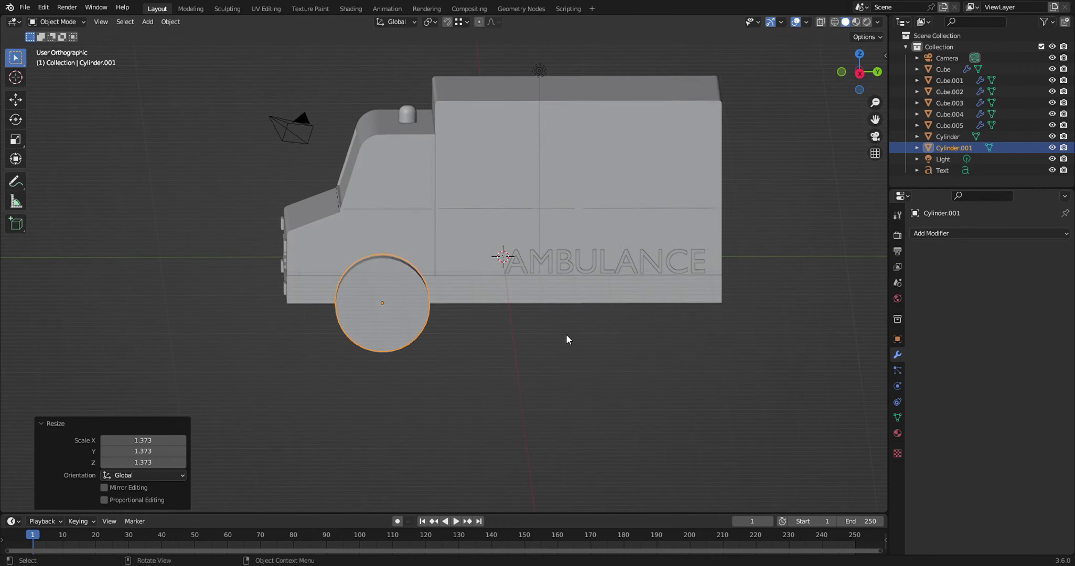
- Duplicate the front wheel and move the copy 6.7625 m along Y to the rear
{"action": "key", "text": "shift+d"}
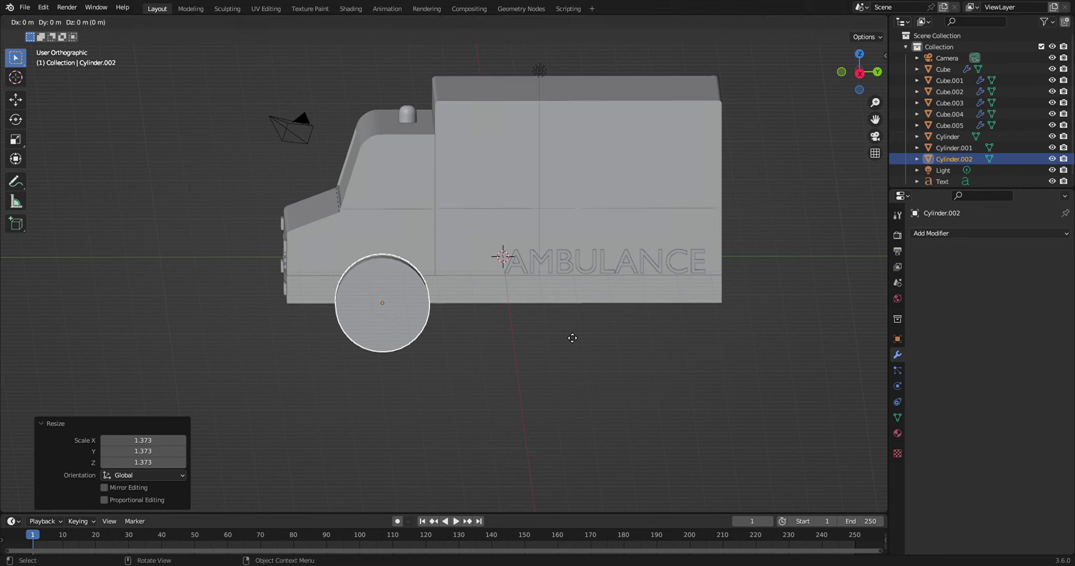
{"action": "right_click", "coordinate": [567, 338]}
{"action": "key", "text": "g"}
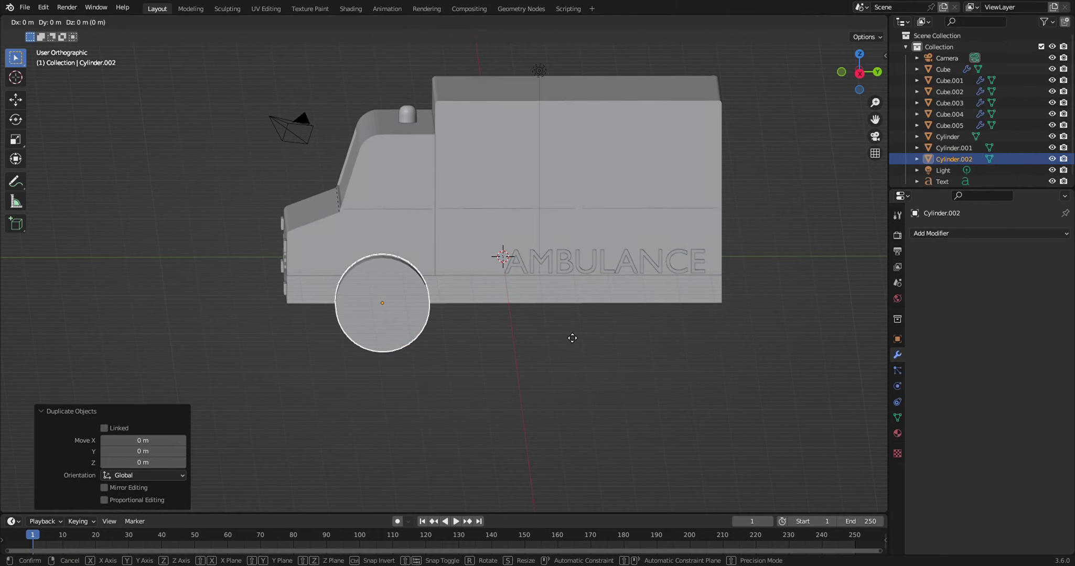
{"action": "key", "text": "y"}
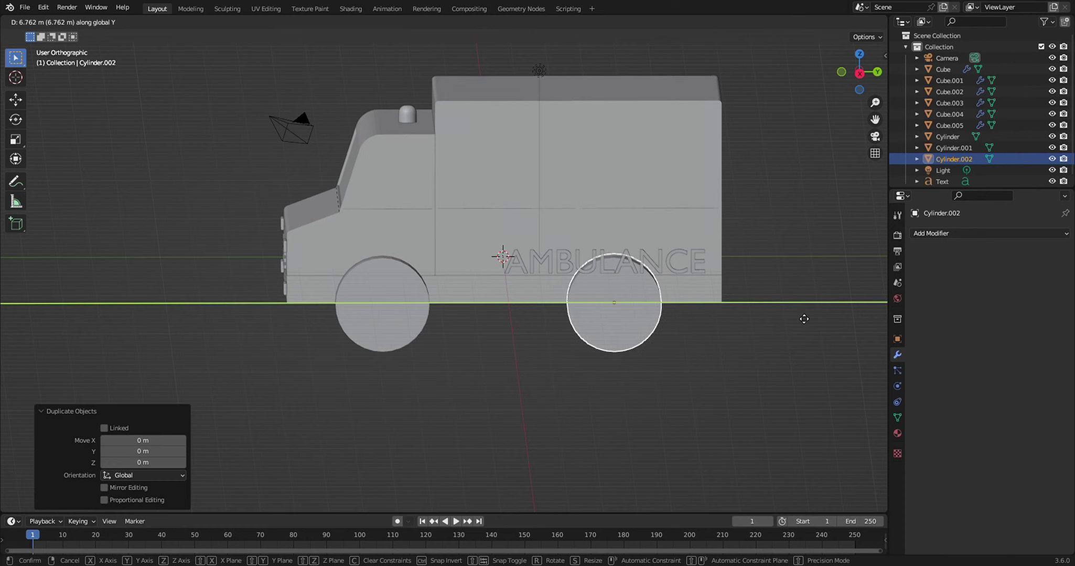
{"action": "left_click", "coordinate": [802, 314]}
- Check the rear wheel placement from the right and left orthographic side views
{"action": "left_click", "coordinate": [860, 73]}
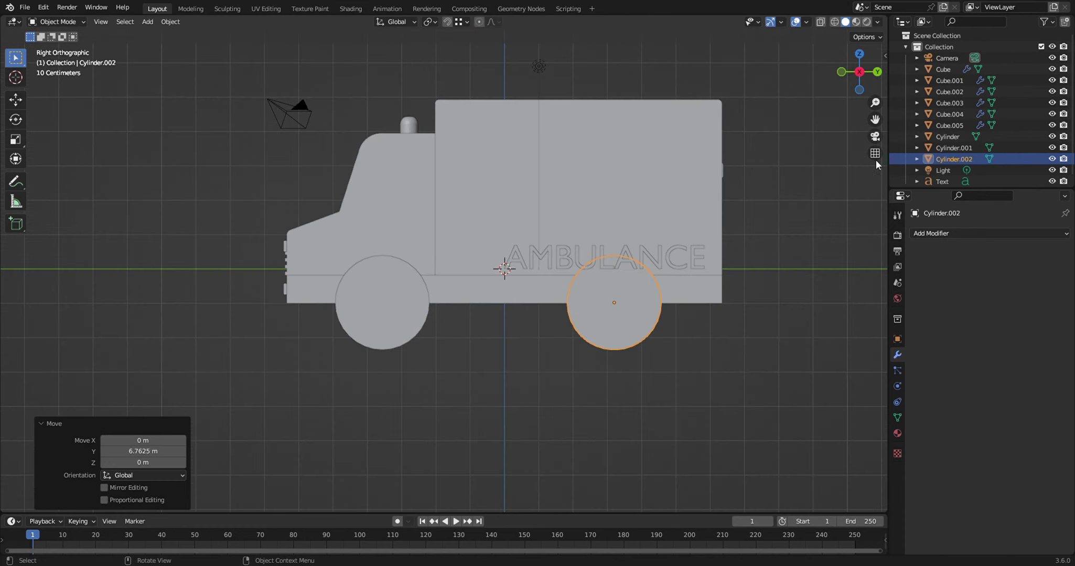
{"action": "left_click", "coordinate": [874, 153]}
{"action": "left_click", "coordinate": [859, 73]}
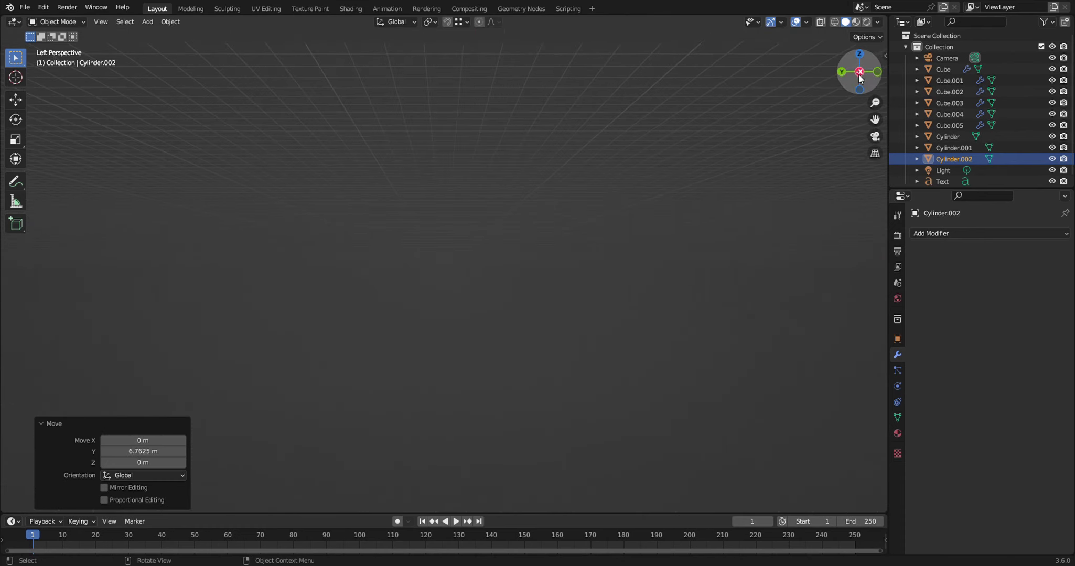
{"action": "scroll", "coordinate": [693, 218], "scroll_direction": "down", "scroll_amount": 3}
{"action": "scroll", "coordinate": [698, 228], "scroll_direction": "down", "scroll_amount": 3}
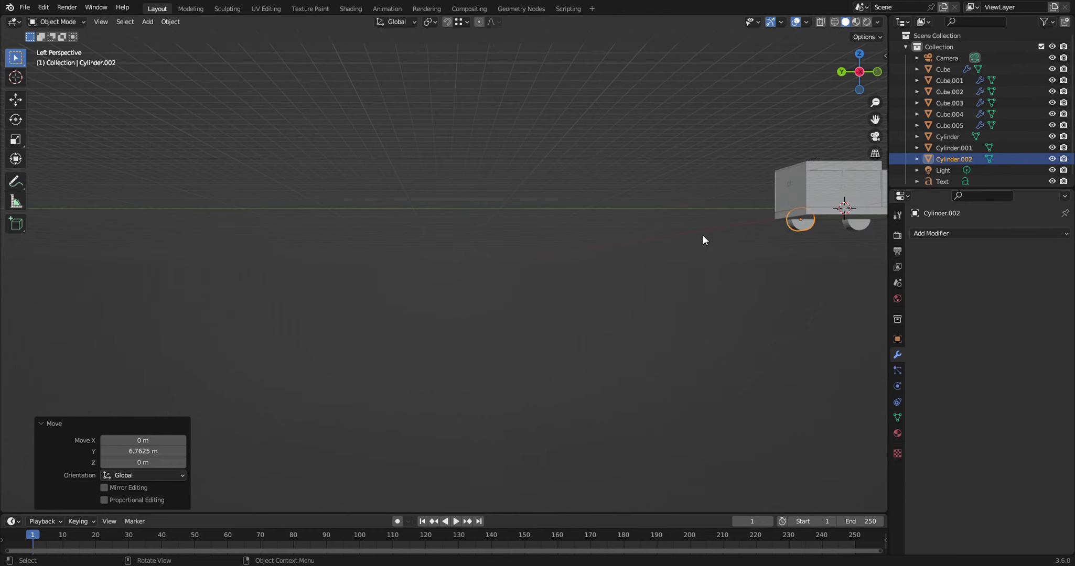
{"action": "left_click", "coordinate": [859, 72]}
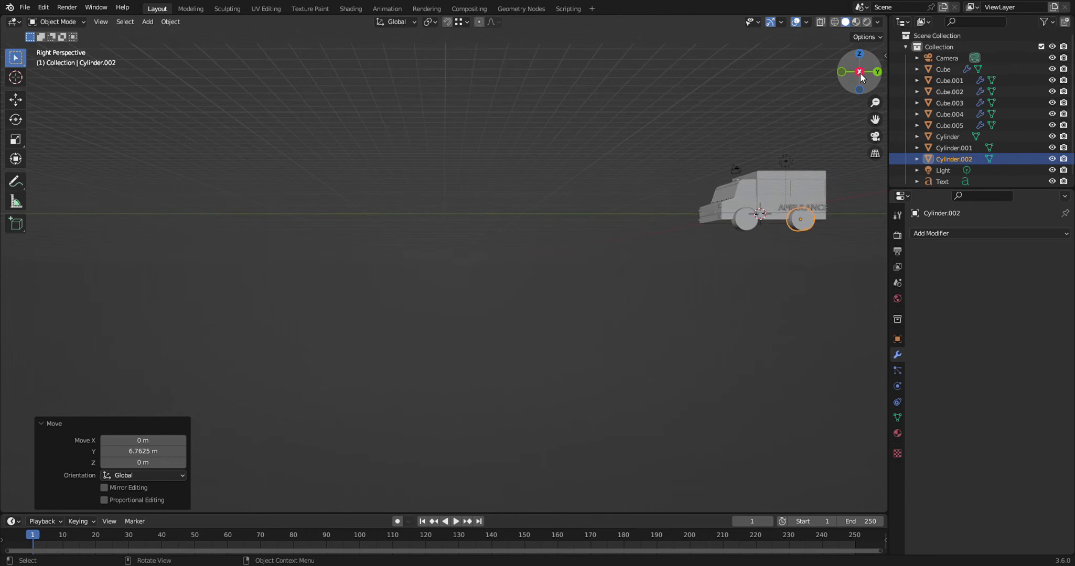
{"action": "left_click", "coordinate": [875, 153]}
{"action": "scroll", "coordinate": [707, 236], "scroll_direction": "up", "scroll_amount": 3}
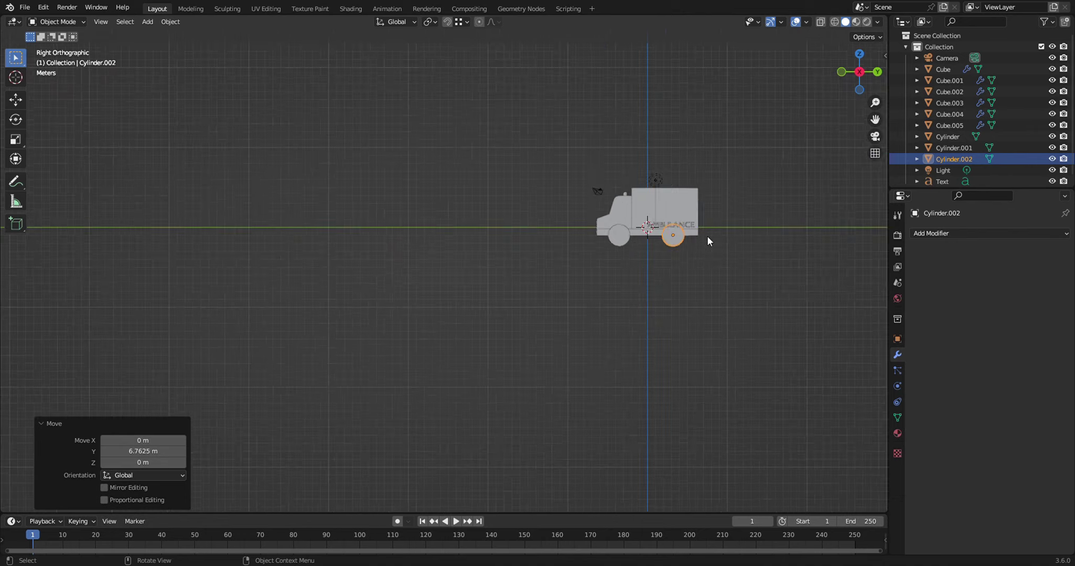
{"action": "scroll", "coordinate": [684, 229], "scroll_direction": "up", "scroll_amount": 5}
{"action": "scroll", "coordinate": [684, 229], "scroll_direction": "up", "scroll_amount": 1}
{"action": "scroll", "coordinate": [682, 218], "scroll_direction": "up", "scroll_amount": 2}
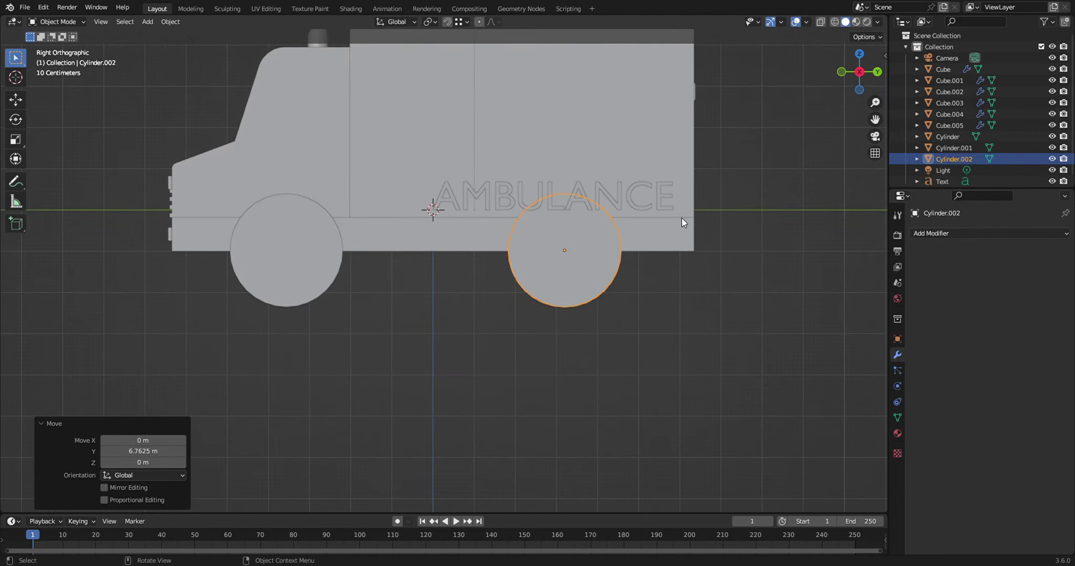
{"action": "middle_click_drag", "start_coordinate": [713, 243], "coordinate": [718, 241]}
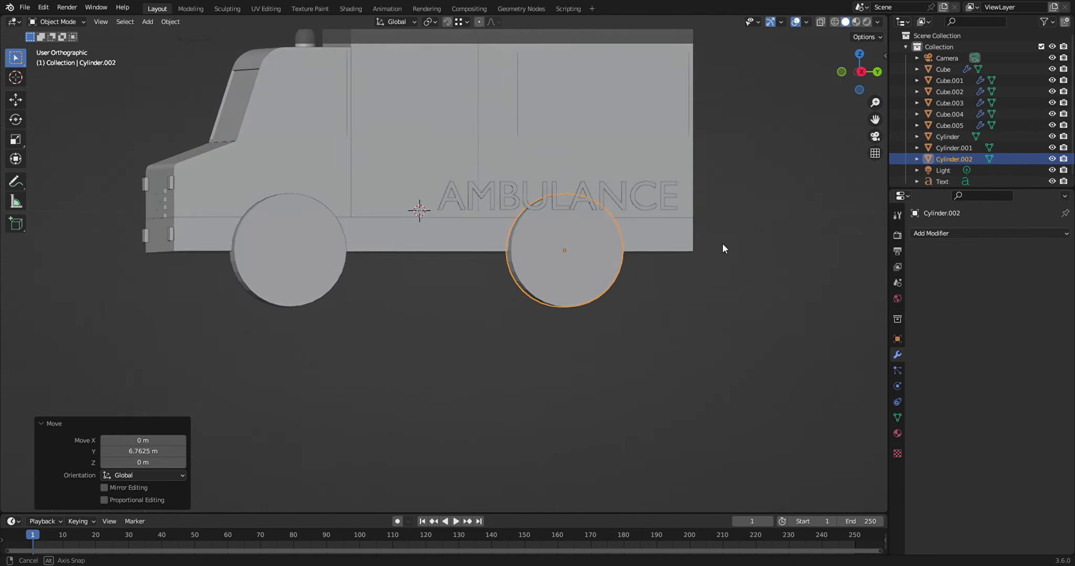
{"action": "scroll", "coordinate": [718, 242], "scroll_direction": "down", "scroll_amount": 1}
{"action": "scroll", "coordinate": [717, 242], "scroll_direction": "down", "scroll_amount": 1}
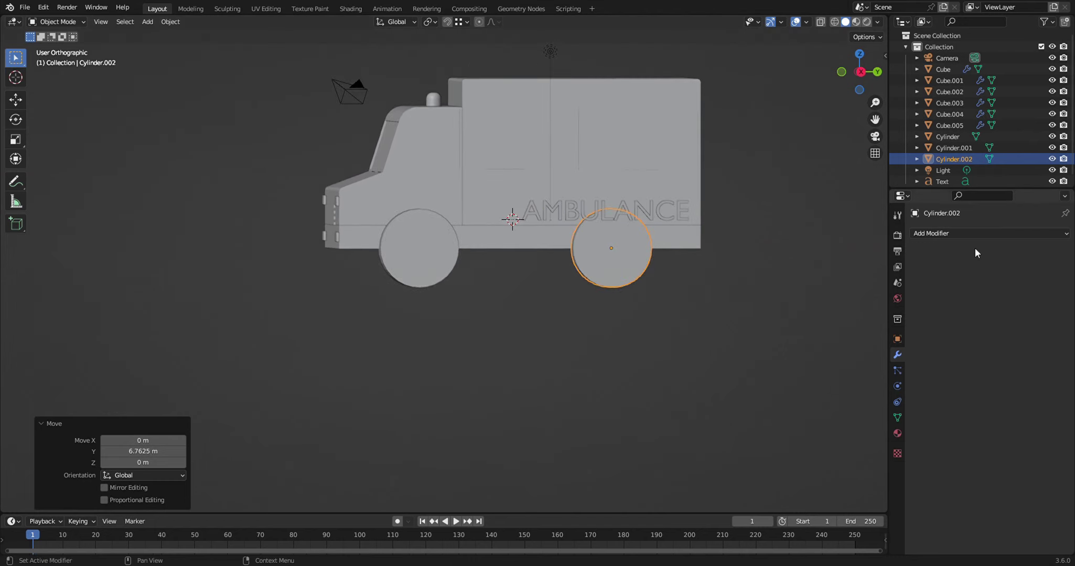
- Give the rear wheel Cylinder.002 a Mirror modifier with Cube as mirror object
{"action": "left_click", "coordinate": [976, 234]}
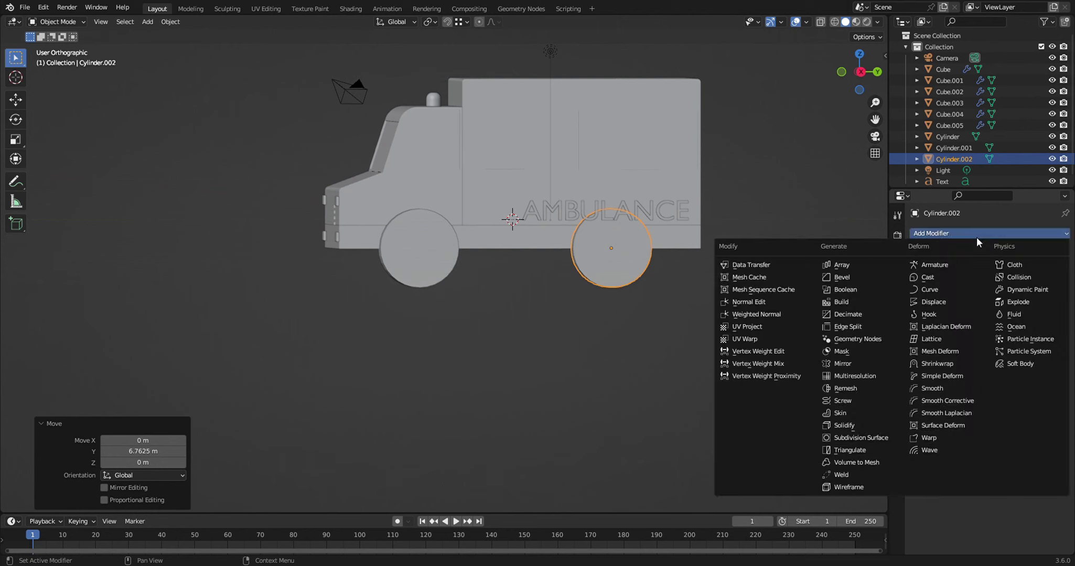
{"action": "left_click", "coordinate": [845, 363]}
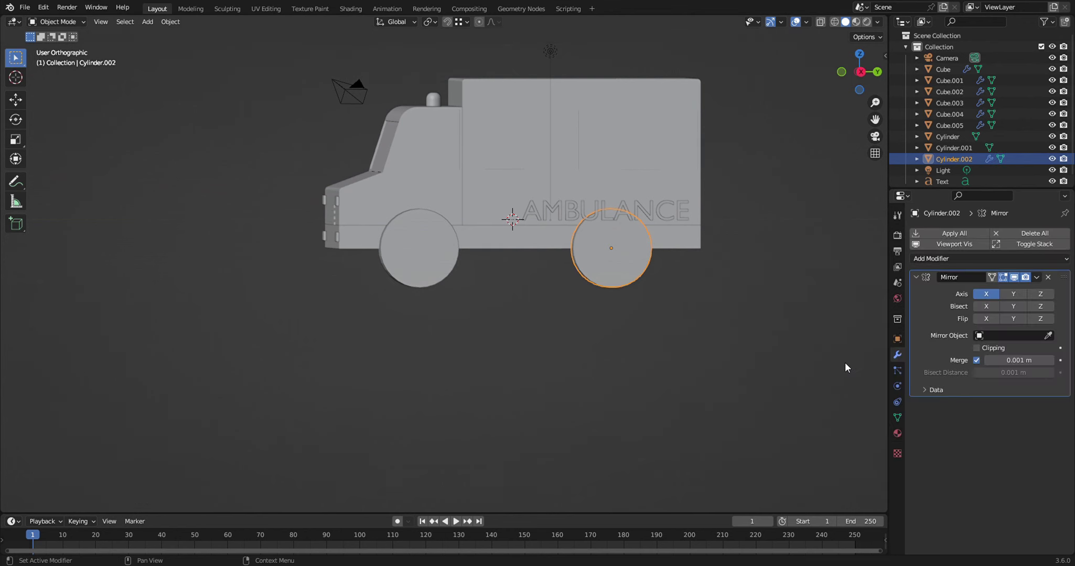
{"action": "left_click", "coordinate": [1049, 336]}
{"action": "left_click", "coordinate": [689, 242]}
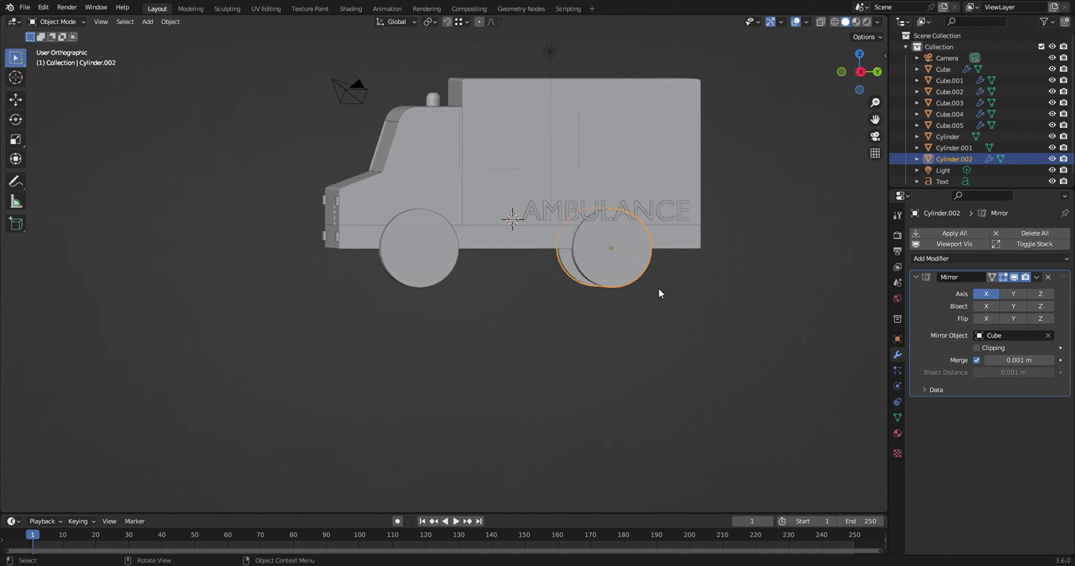
{"action": "mouse_move", "coordinate": [659, 293]}
{"action": "middle_mouse_down"}
{"action": "mouse_move", "coordinate": [696, 319]}
{"action": "mouse_move", "coordinate": [808, 315]}
{"action": "middle_mouse_up"}
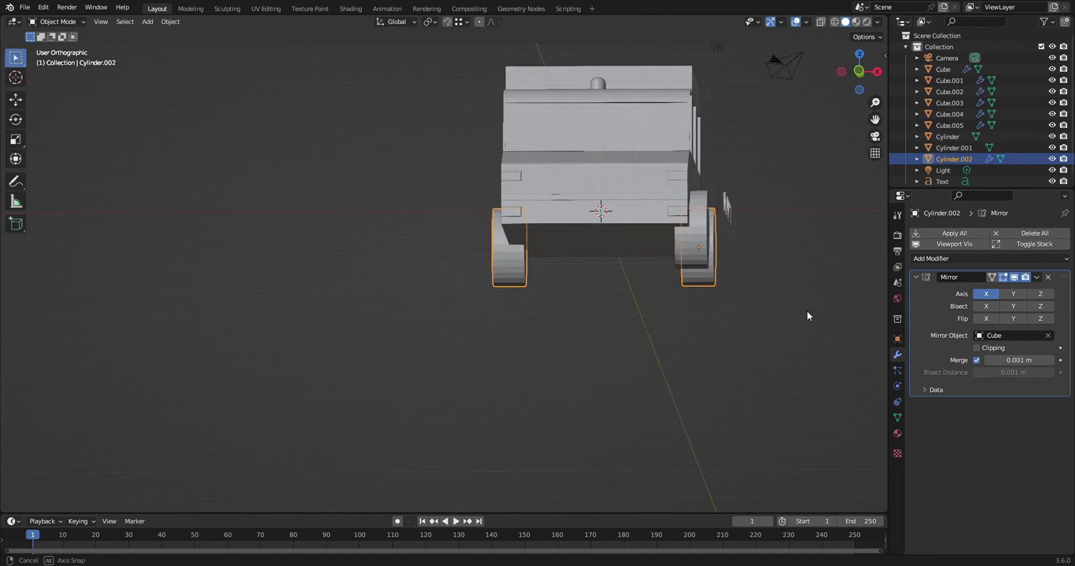
- Add a Mirror modifier mirrored across Cube to front wheel Cylinder.001, removing a stray Multires
{"action": "left_click", "coordinate": [708, 258]}
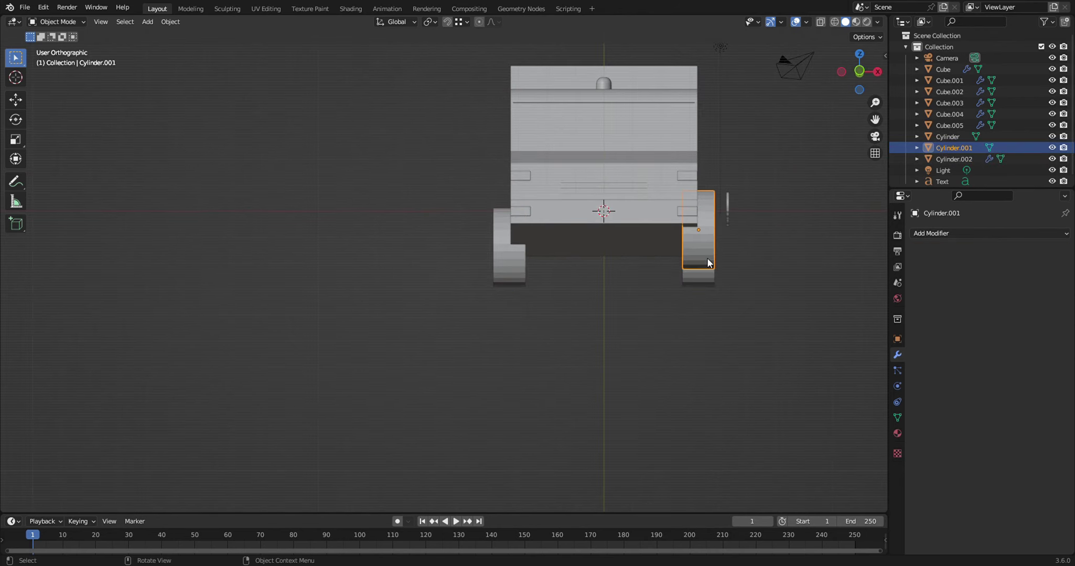
{"action": "left_click", "coordinate": [969, 233]}
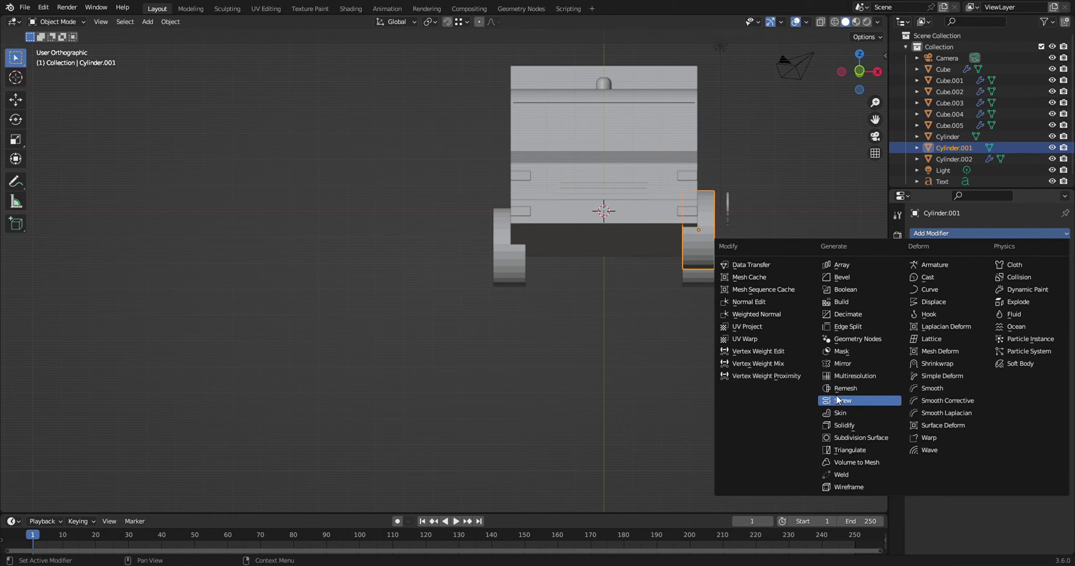
{"action": "left_click", "coordinate": [846, 376]}
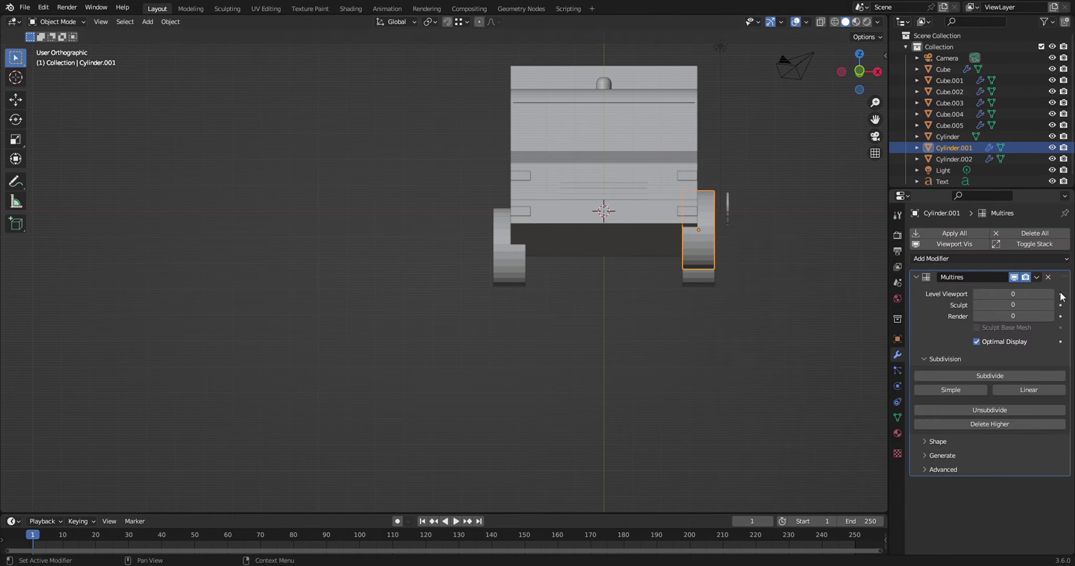
{"action": "left_click", "coordinate": [1048, 277]}
{"action": "left_click", "coordinate": [994, 232]}
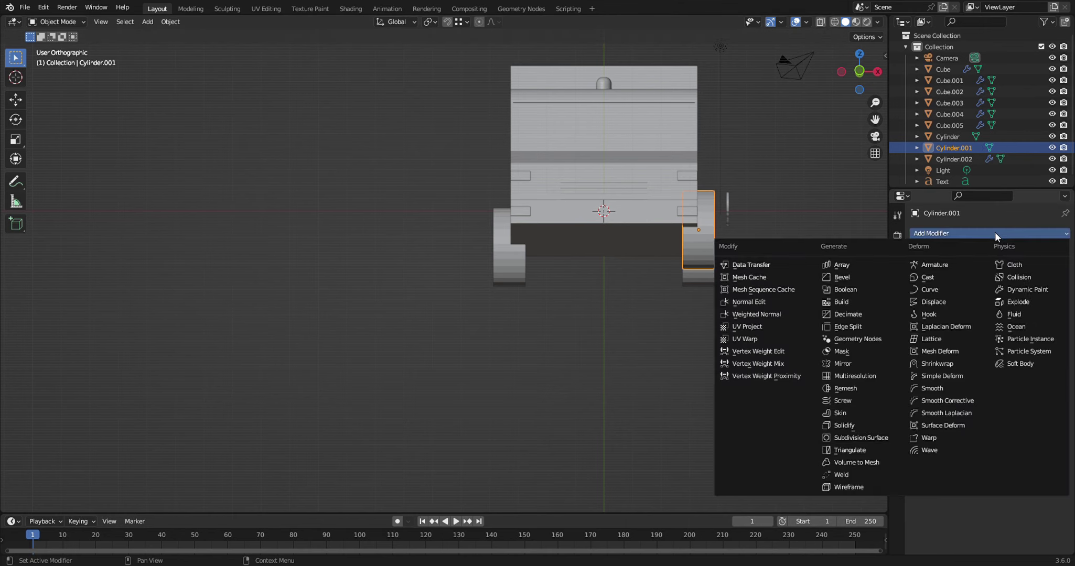
{"action": "left_click", "coordinate": [835, 364]}
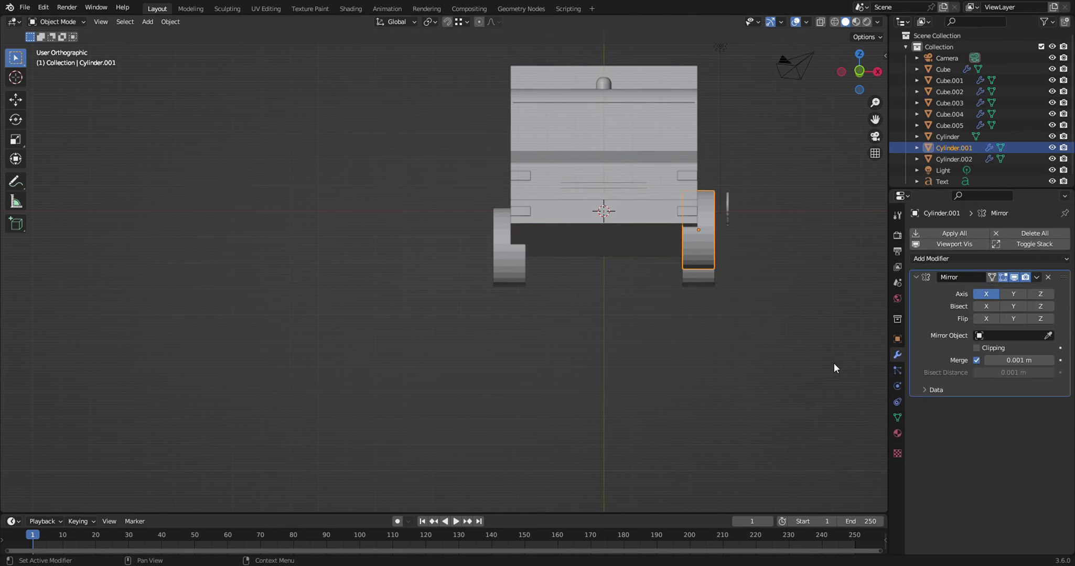
{"action": "left_click", "coordinate": [1048, 336]}
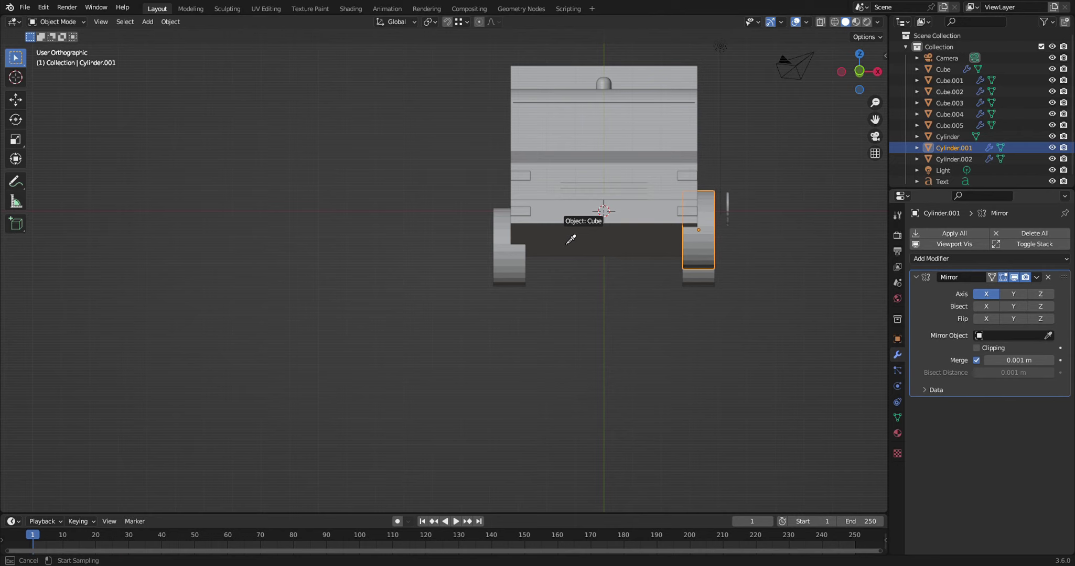
{"action": "left_click", "coordinate": [571, 239]}
{"action": "mouse_move", "coordinate": [760, 380]}
{"action": "middle_mouse_down"}
{"action": "mouse_move", "coordinate": [760, 421]}
{"action": "mouse_move", "coordinate": [650, 293]}
{"action": "middle_mouse_up"}
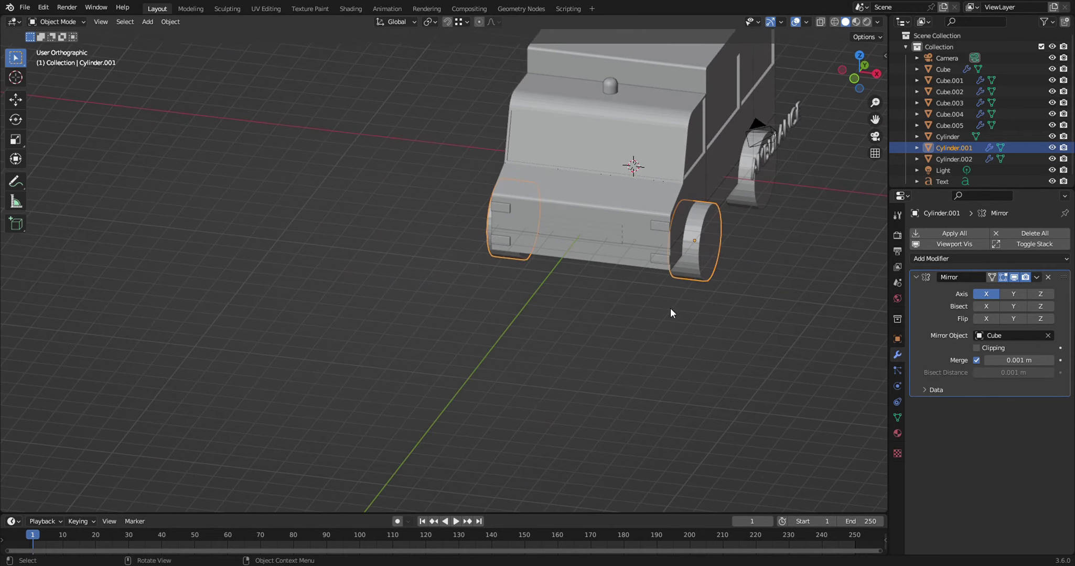
- Inspect the four wheels from below in perspective, then enter Edit Mode on the front wheel
{"action": "scroll", "coordinate": [671, 324], "scroll_direction": "up", "scroll_amount": 1}
{"action": "scroll", "coordinate": [671, 324], "scroll_direction": "up", "scroll_amount": 2}
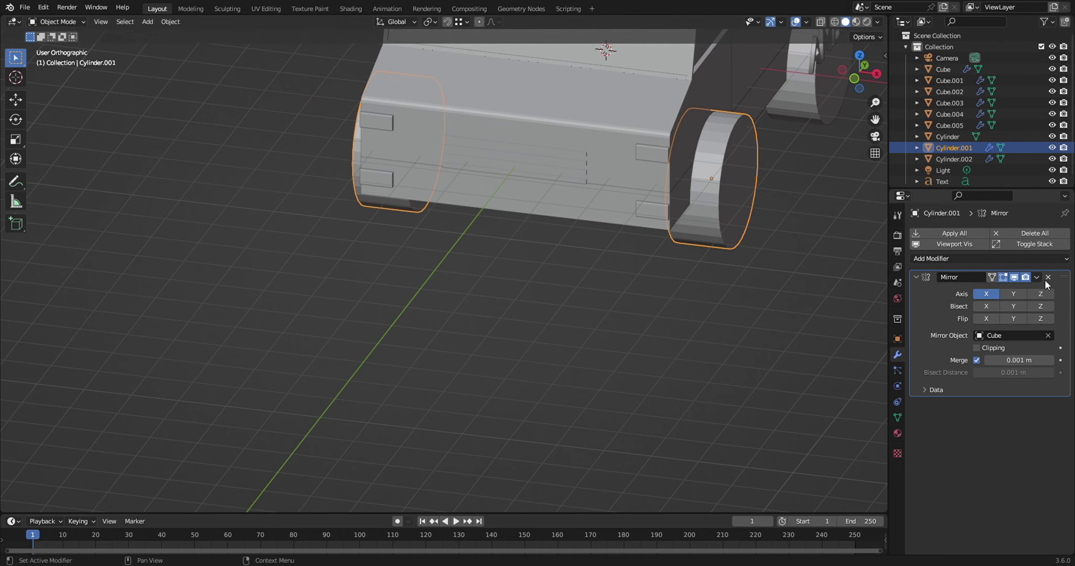
{"action": "scroll", "coordinate": [664, 337], "scroll_direction": "down", "scroll_amount": 2}
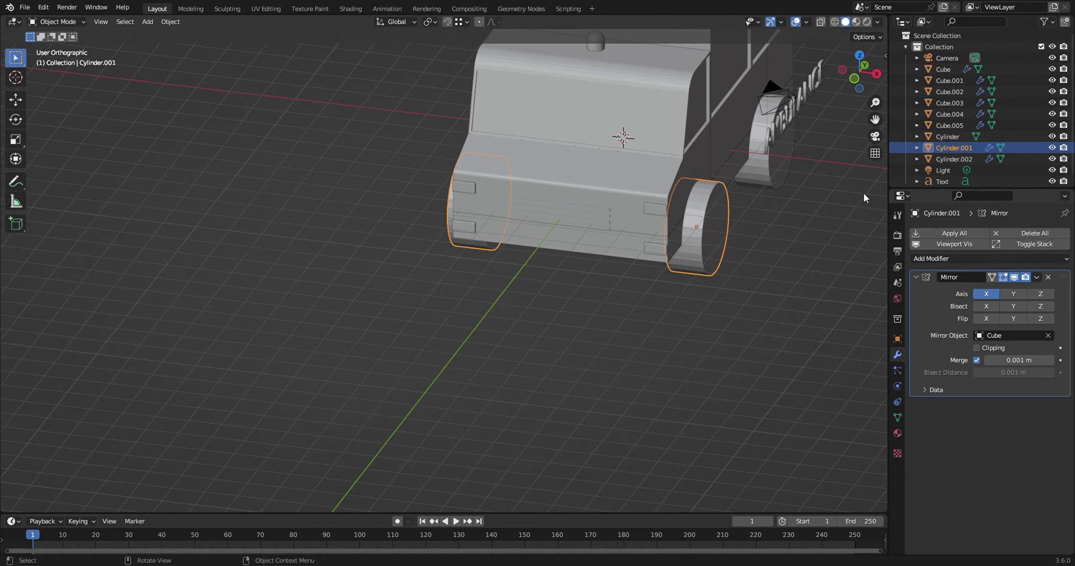
{"action": "left_click", "coordinate": [875, 153]}
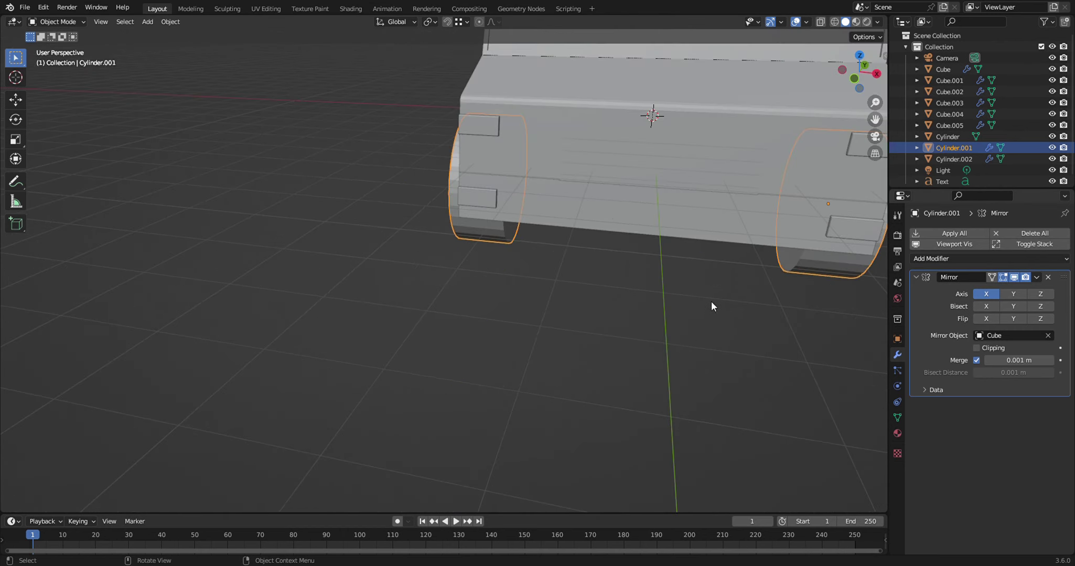
{"action": "scroll", "coordinate": [711, 302], "scroll_direction": "down", "scroll_amount": 4}
{"action": "mouse_move", "coordinate": [781, 311]}
{"action": "middle_mouse_down"}
{"action": "mouse_move", "coordinate": [701, 273]}
{"action": "mouse_move", "coordinate": [671, 282]}
{"action": "mouse_move", "coordinate": [787, 267]}
{"action": "mouse_move", "coordinate": [764, 252]}
{"action": "mouse_move", "coordinate": [821, 277]}
{"action": "mouse_move", "coordinate": [802, 281]}
{"action": "mouse_move", "coordinate": [816, 300]}
{"action": "mouse_move", "coordinate": [771, 281]}
{"action": "middle_mouse_up"}
{"action": "key", "text": "Tab"}
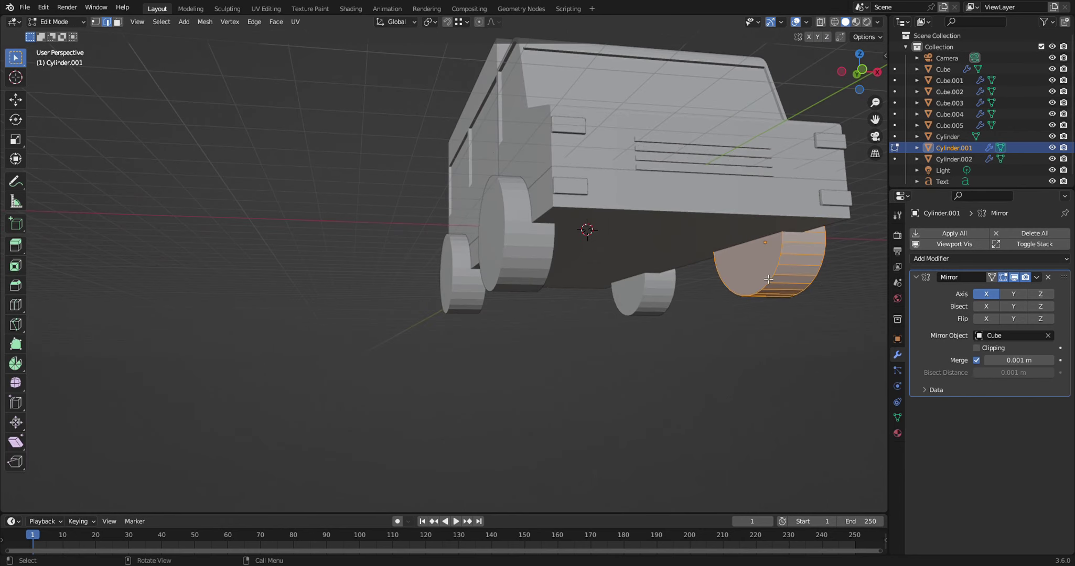
- Select the wheel's outer cap face, inset it at zero, and shrink a copy to 0.203
{"action": "left_click", "coordinate": [118, 22]}
{"action": "left_click", "coordinate": [748, 272]}
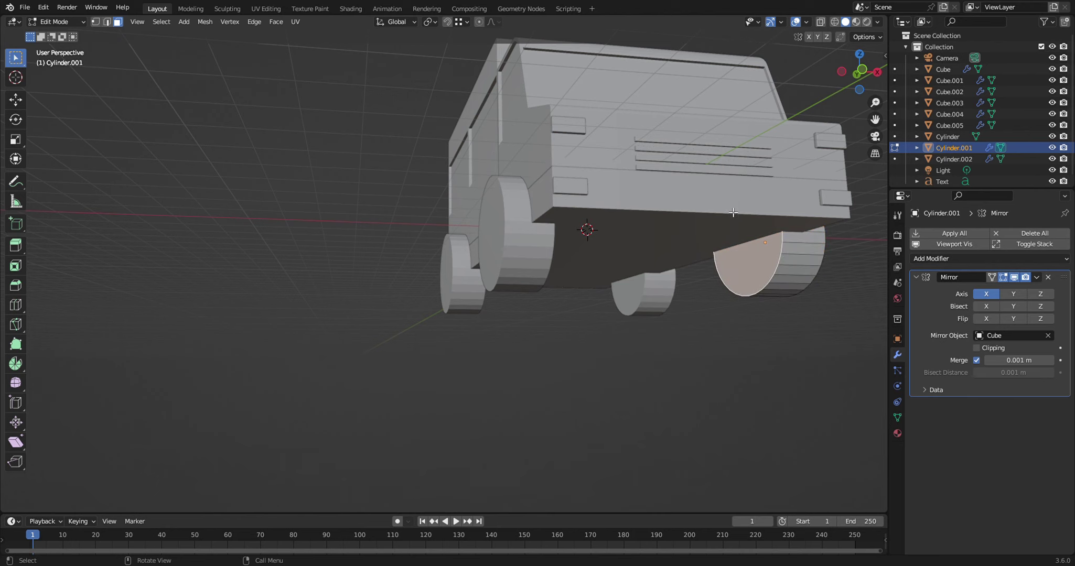
{"action": "key", "text": "i"}
{"action": "key", "text": "Return"}
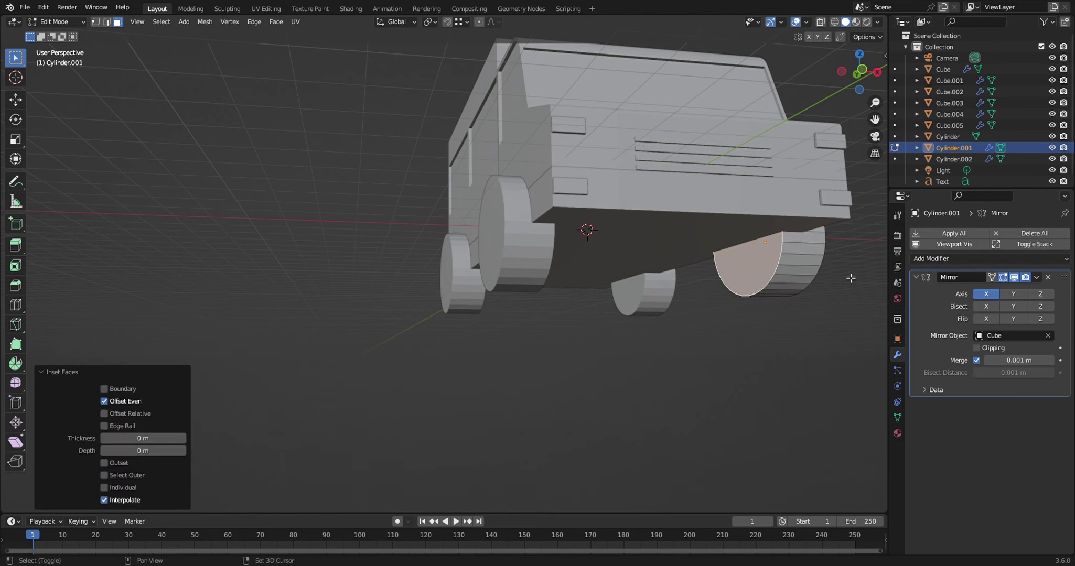
{"action": "key", "text": "g"}
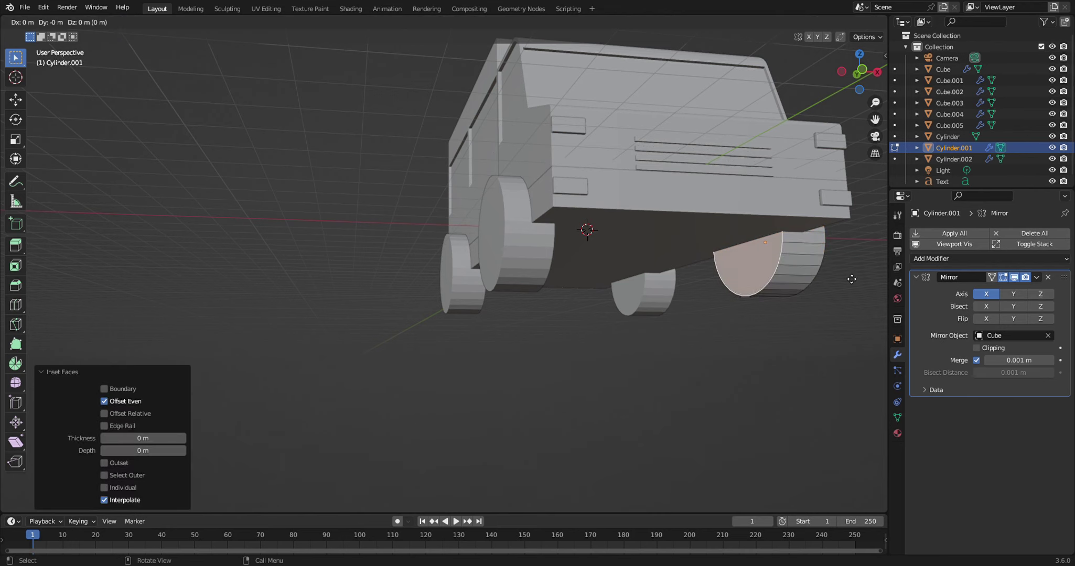
{"action": "right_click", "coordinate": [851, 279]}
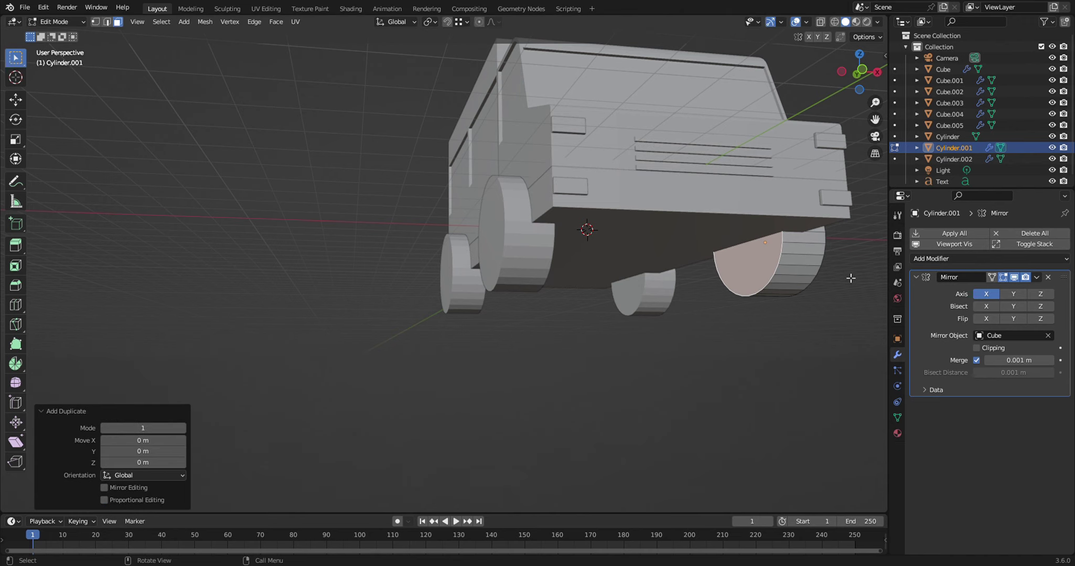
{"action": "key", "text": "s"}
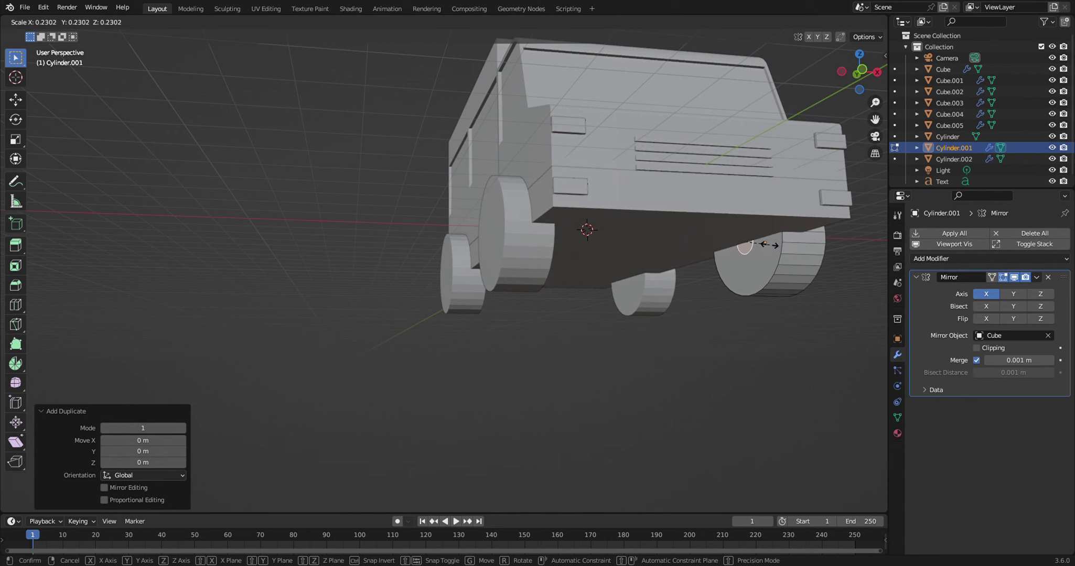
{"action": "left_click", "coordinate": [770, 247]}
- With X-ray on, enlarge the hub face to 1.372 and check it in right orthographic view
{"action": "middle_click_drag", "start_coordinate": [828, 348], "coordinate": [813, 94]}
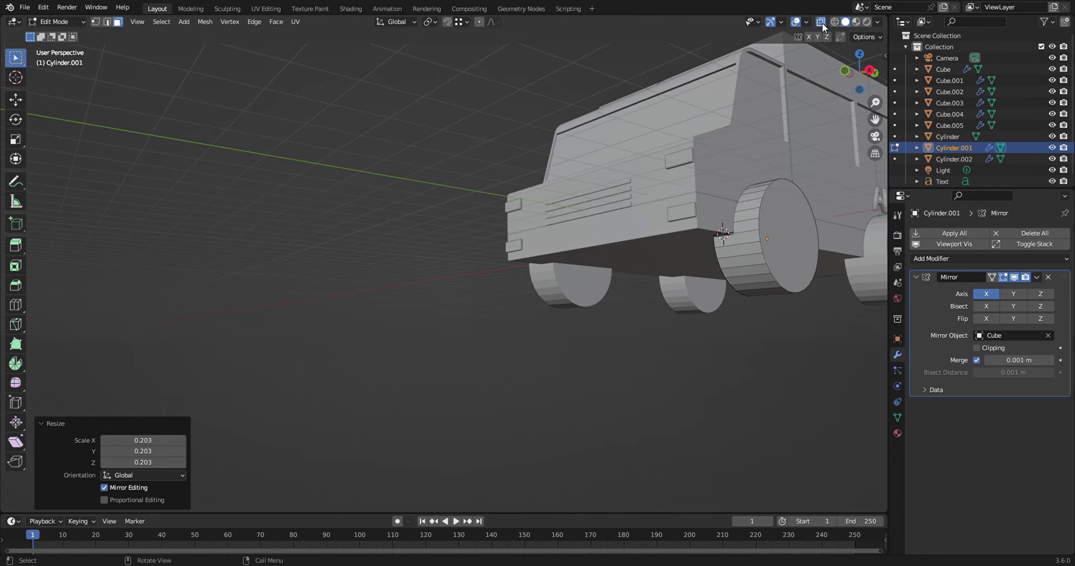
{"action": "left_click", "coordinate": [821, 22]}
{"action": "mouse_move", "coordinate": [706, 311]}
{"action": "middle_mouse_down"}
{"action": "mouse_move", "coordinate": [607, 331]}
{"action": "mouse_move", "coordinate": [760, 324]}
{"action": "mouse_move", "coordinate": [640, 338]}
{"action": "middle_mouse_up"}
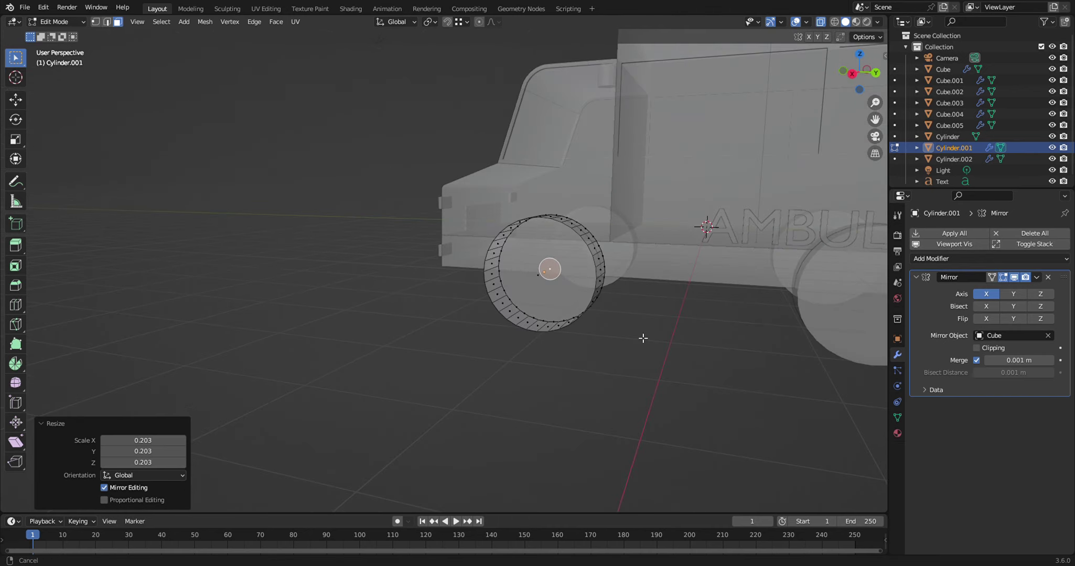
{"action": "middle_click_drag", "start_coordinate": [719, 348], "coordinate": [755, 345]}
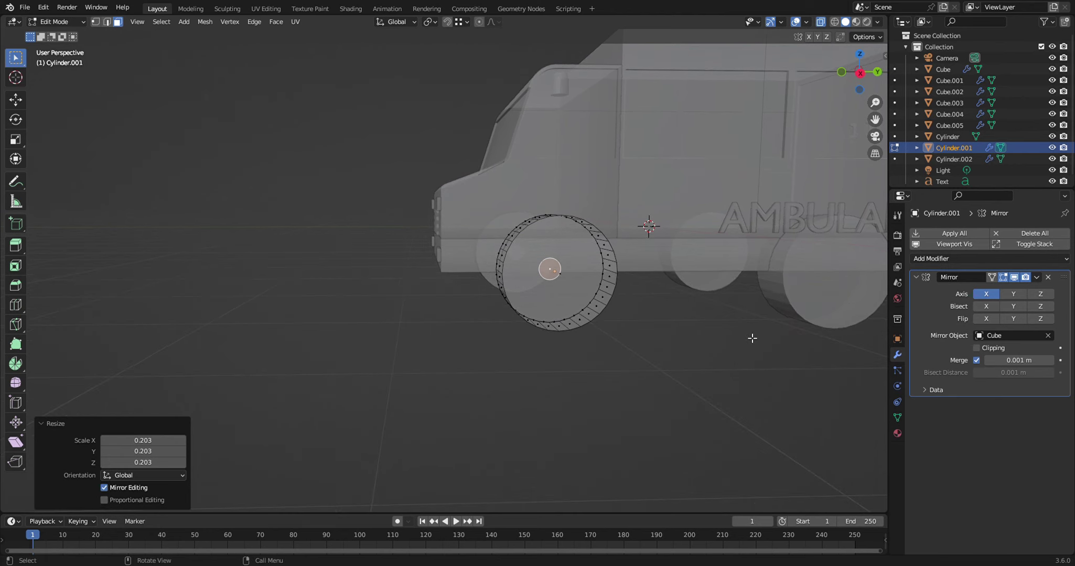
{"action": "key", "text": "s"}
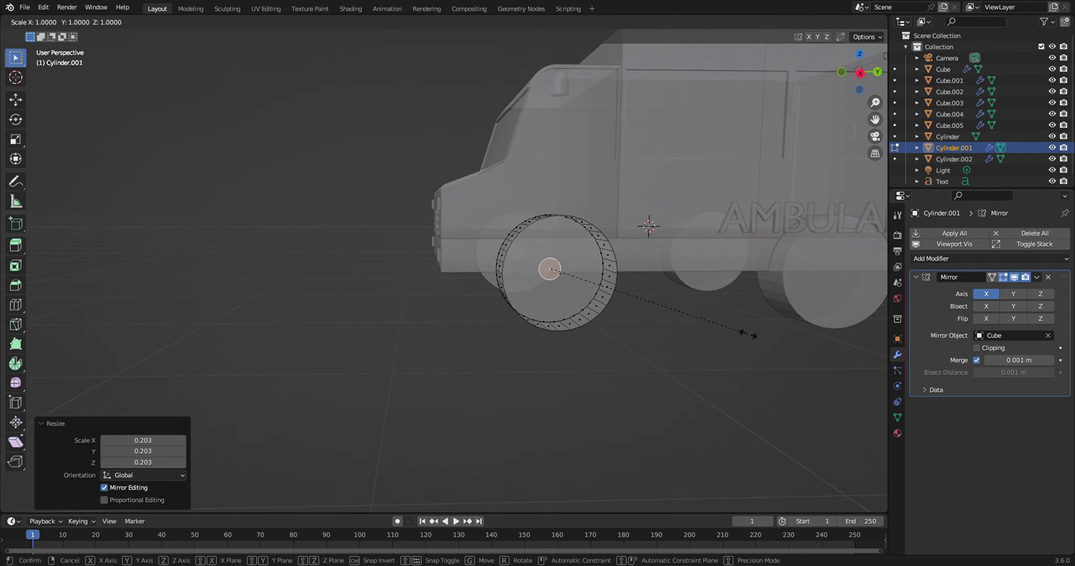
{"action": "left_click", "coordinate": [831, 339]}
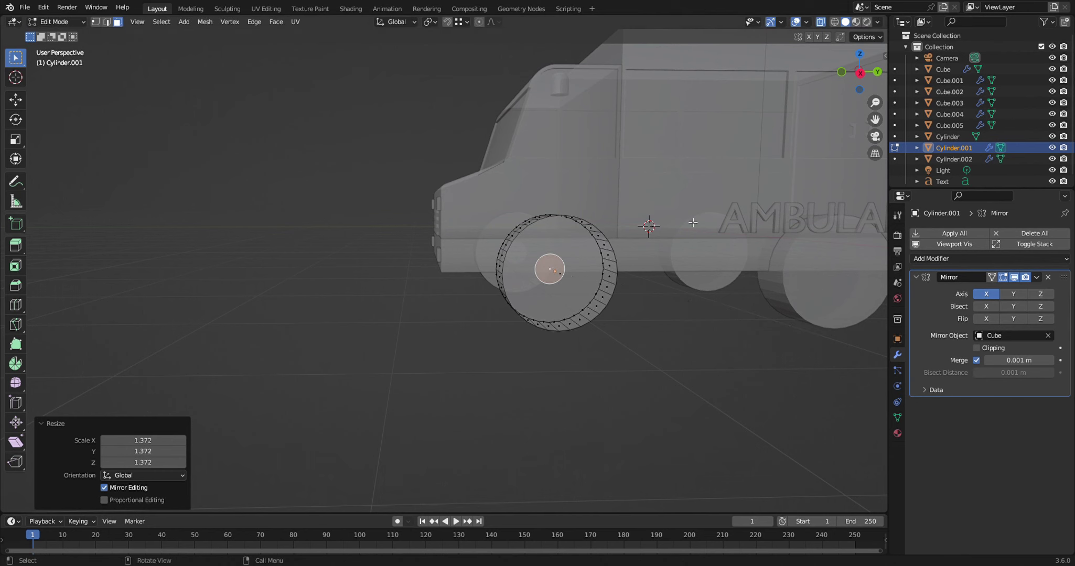
{"action": "left_click", "coordinate": [860, 72]}
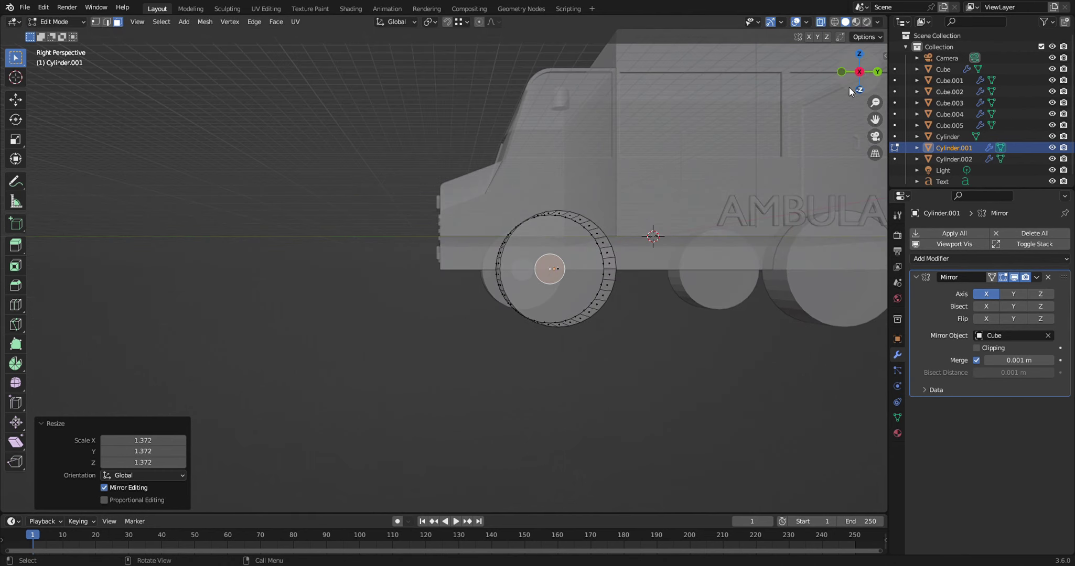
{"action": "left_click", "coordinate": [875, 153]}
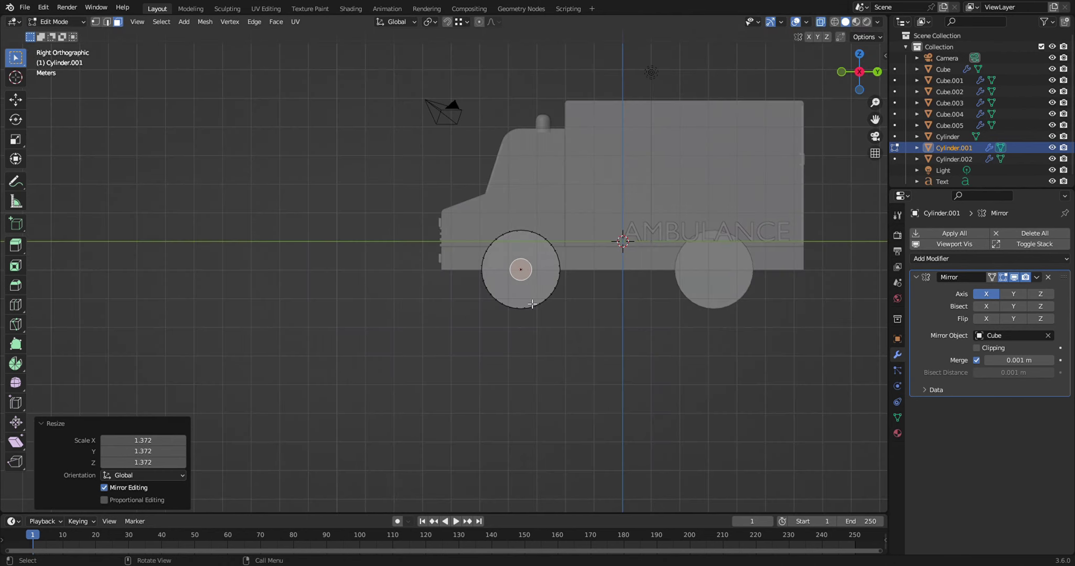
{"action": "scroll", "coordinate": [540, 282], "scroll_direction": "up", "scroll_amount": 2}
{"action": "scroll", "coordinate": [555, 283], "scroll_direction": "up", "scroll_amount": 1}
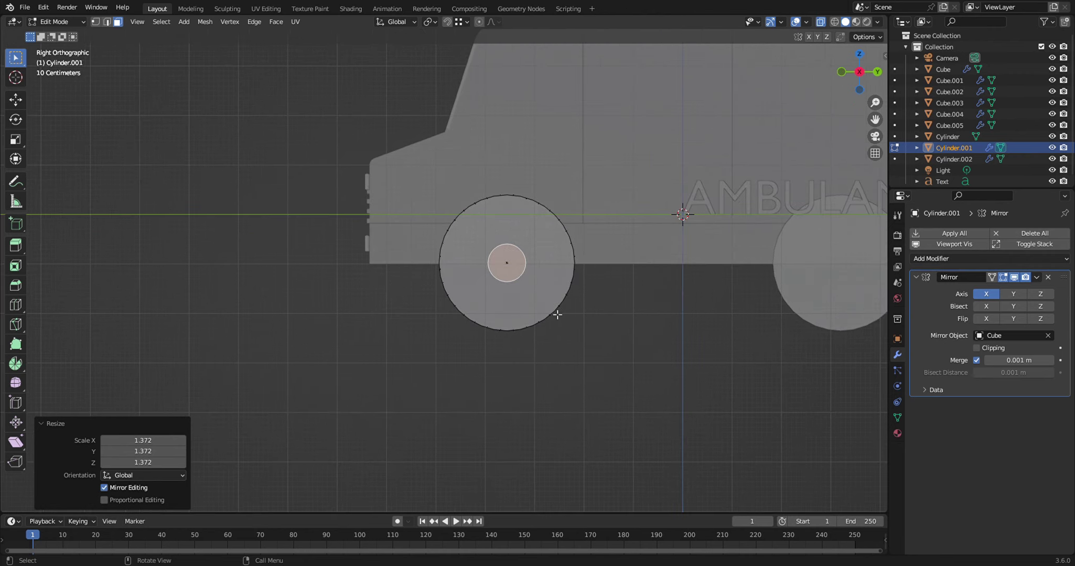
{"action": "middle_click_drag", "start_coordinate": [557, 314], "coordinate": [707, 312]}
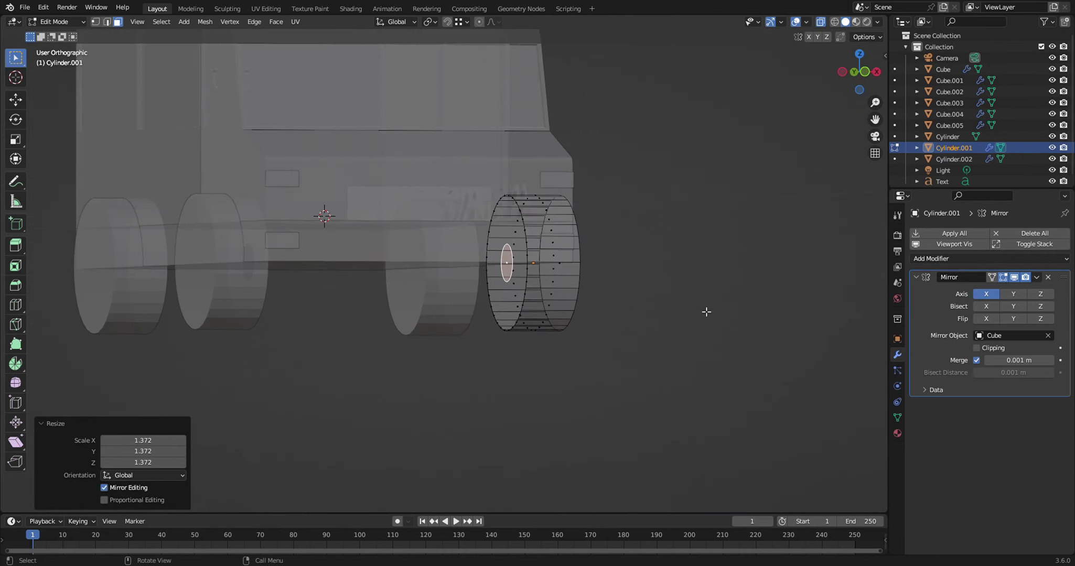
- Extrude the hub face inward as an axle and delete its end cap face
{"action": "key", "text": "e"}
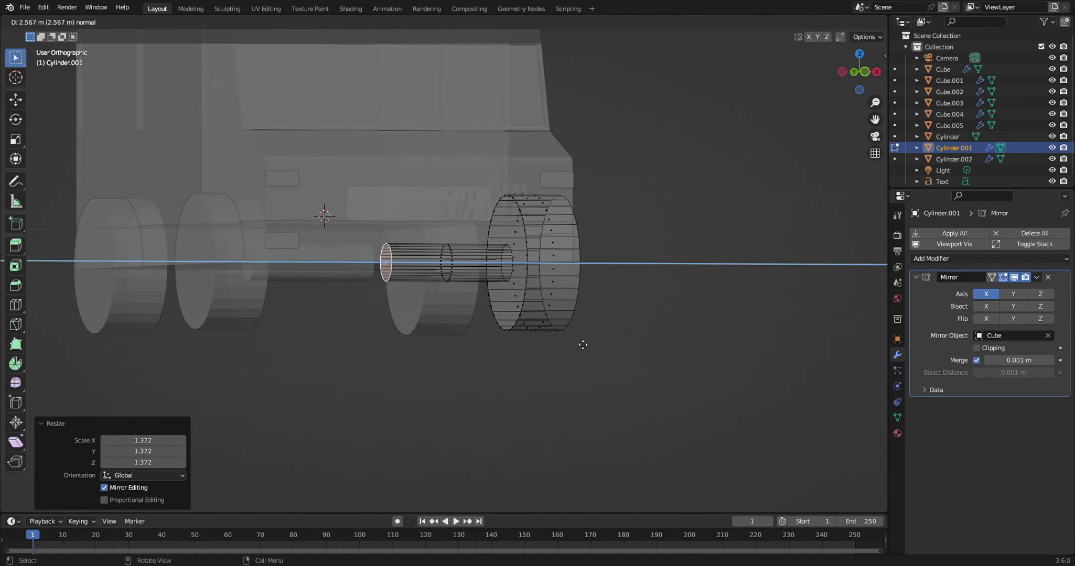
{"action": "left_click", "coordinate": [569, 343]}
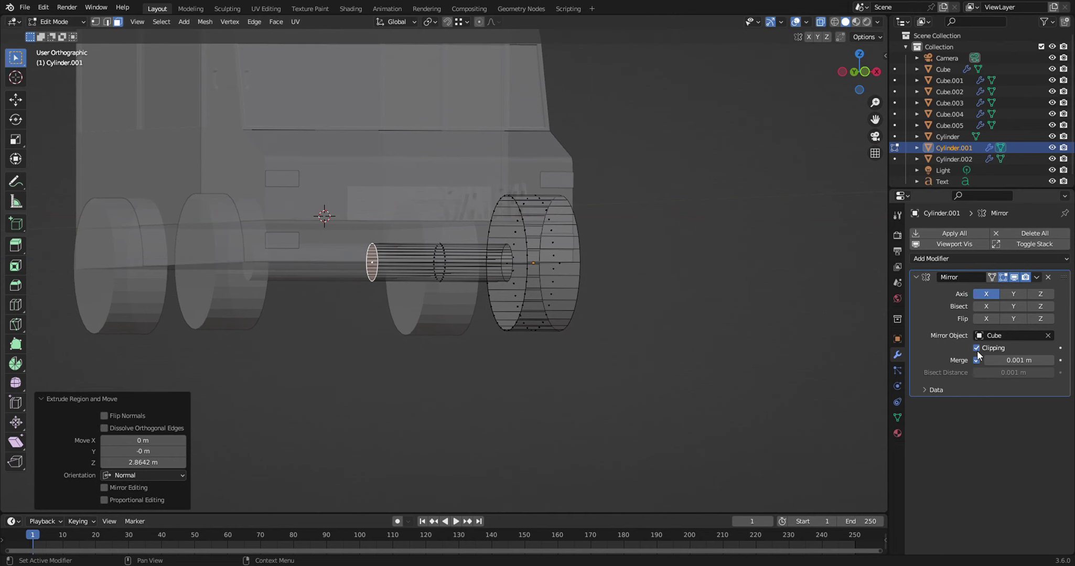
{"action": "mouse_move", "coordinate": [720, 372]}
{"action": "middle_mouse_down"}
{"action": "mouse_move", "coordinate": [656, 368]}
{"action": "mouse_move", "coordinate": [571, 324]}
{"action": "middle_mouse_up"}
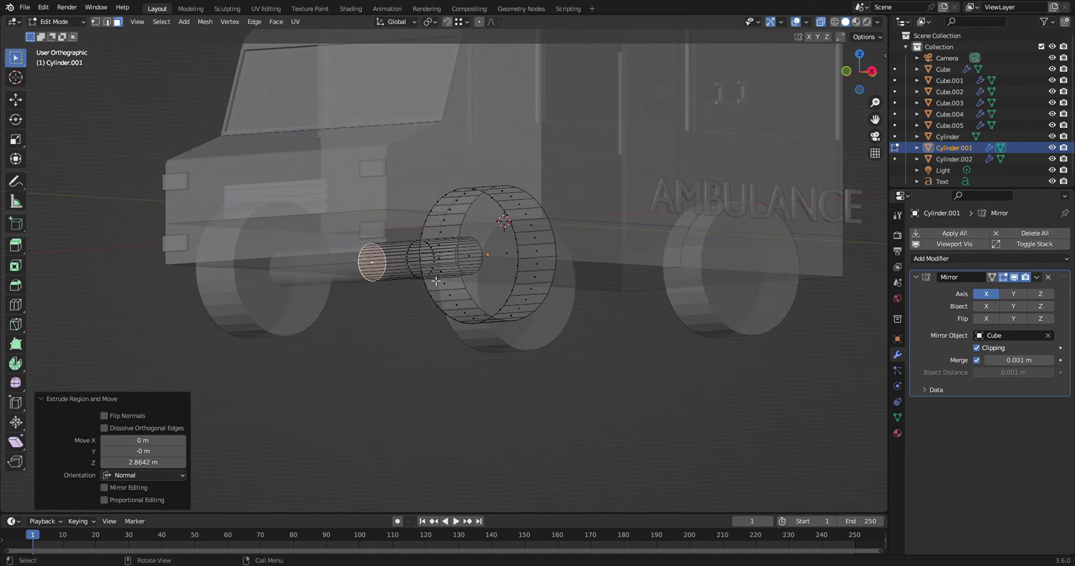
{"action": "key", "text": "x"}
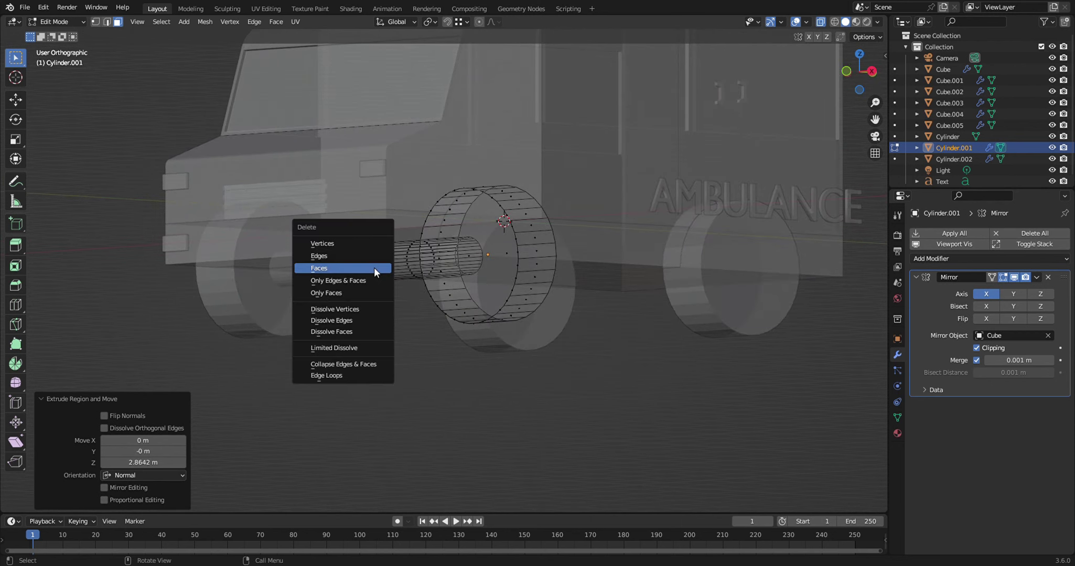
{"action": "left_click", "coordinate": [374, 267]}
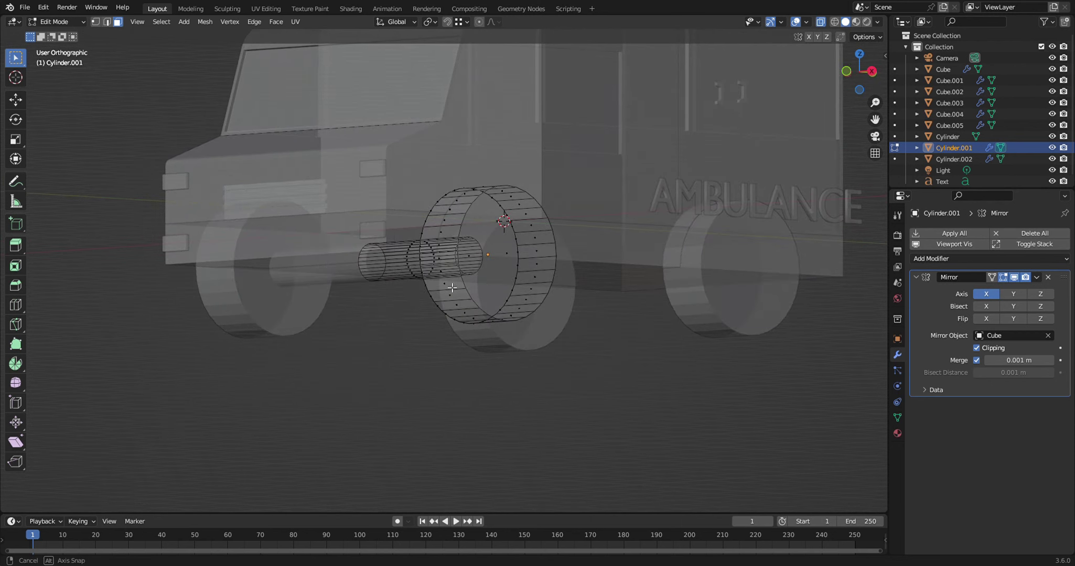
{"action": "middle_click_drag", "start_coordinate": [414, 276], "coordinate": [661, 340]}
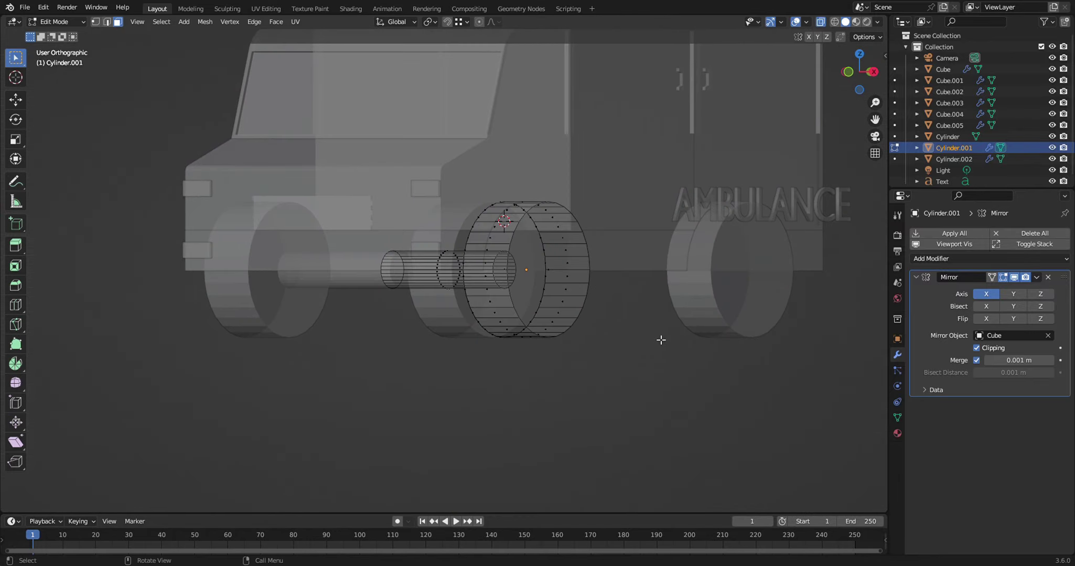
- Return to Object Mode with X-ray off and select the rear wheel
{"action": "key", "text": "Tab"}
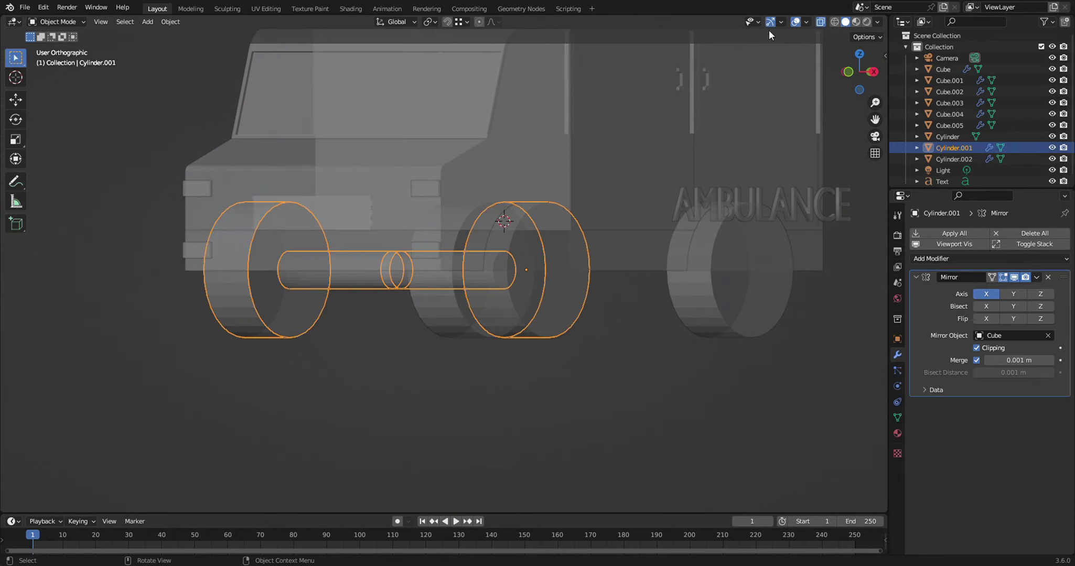
{"action": "left_click", "coordinate": [820, 22]}
{"action": "mouse_move", "coordinate": [687, 338]}
{"action": "middle_mouse_down"}
{"action": "mouse_move", "coordinate": [747, 337]}
{"action": "mouse_move", "coordinate": [754, 315]}
{"action": "middle_mouse_up"}
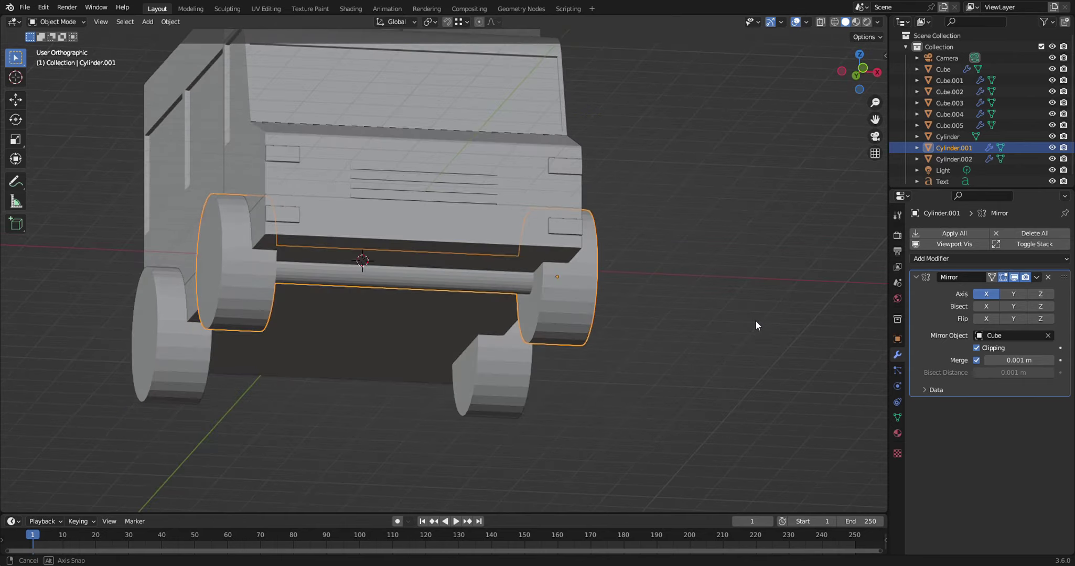
{"action": "left_click", "coordinate": [488, 396]}
{"action": "middle_click_drag", "start_coordinate": [645, 404], "coordinate": [574, 436]}
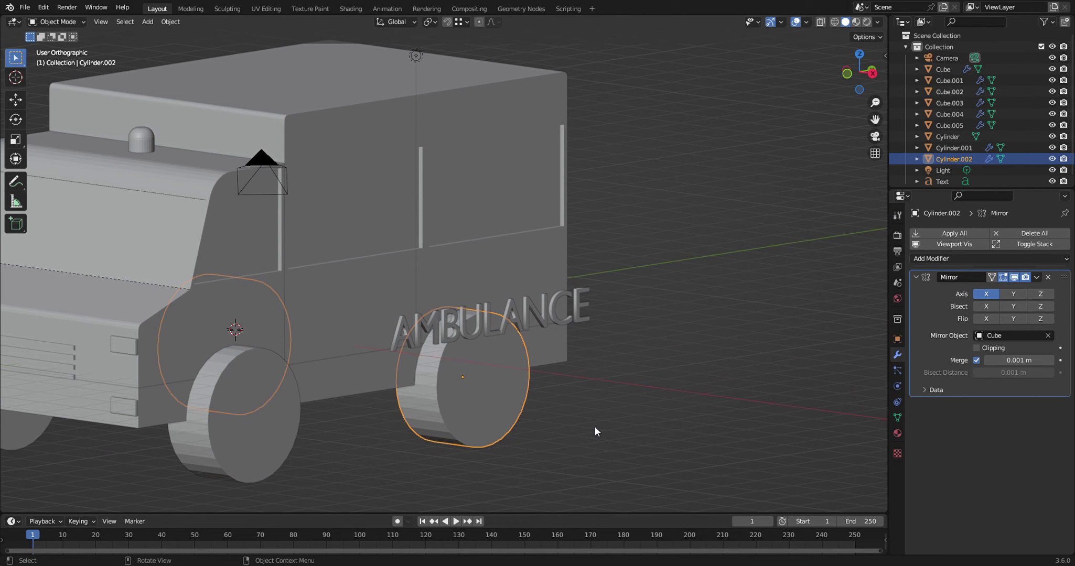
- In Edit Mode, duplicate the rear wheel's flat face and shrink it to 0.325
{"action": "key", "text": "Tab"}
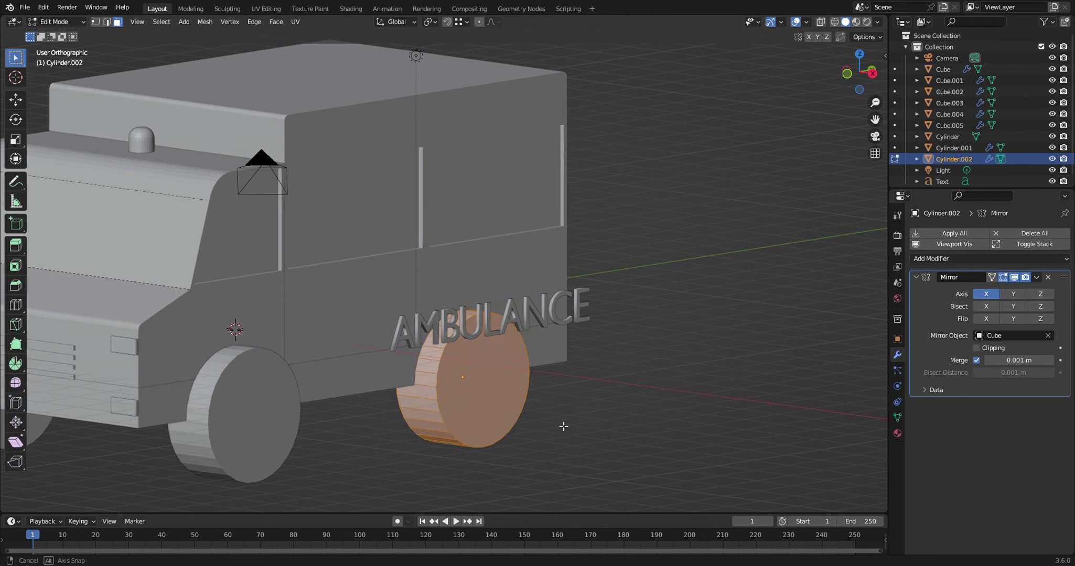
{"action": "middle_click_drag", "start_coordinate": [564, 428], "coordinate": [678, 388]}
{"action": "left_click", "coordinate": [567, 409]}
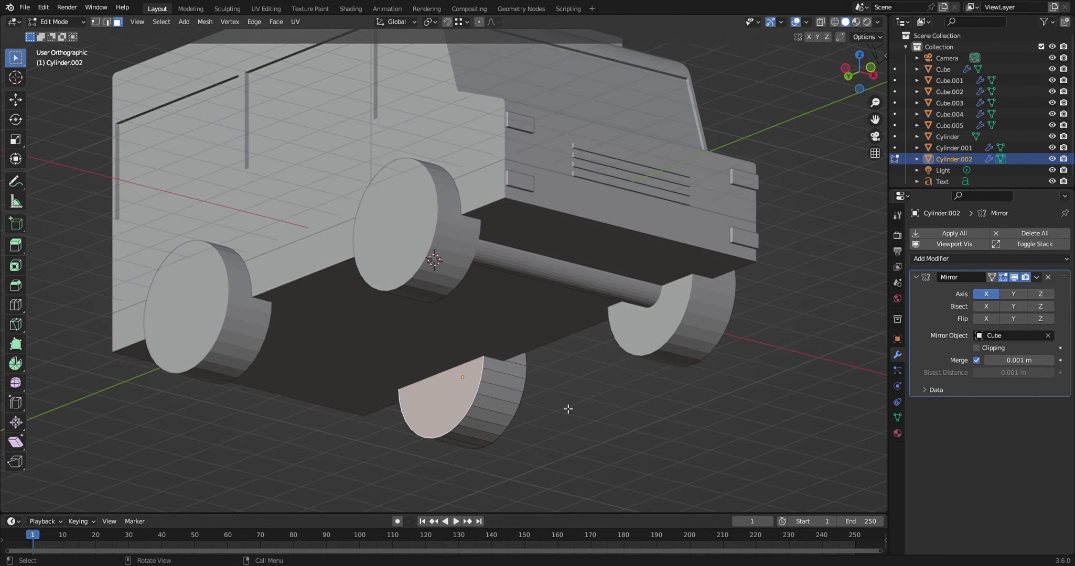
{"action": "key", "text": "shift+d"}
{"action": "right_click", "coordinate": [568, 409]}
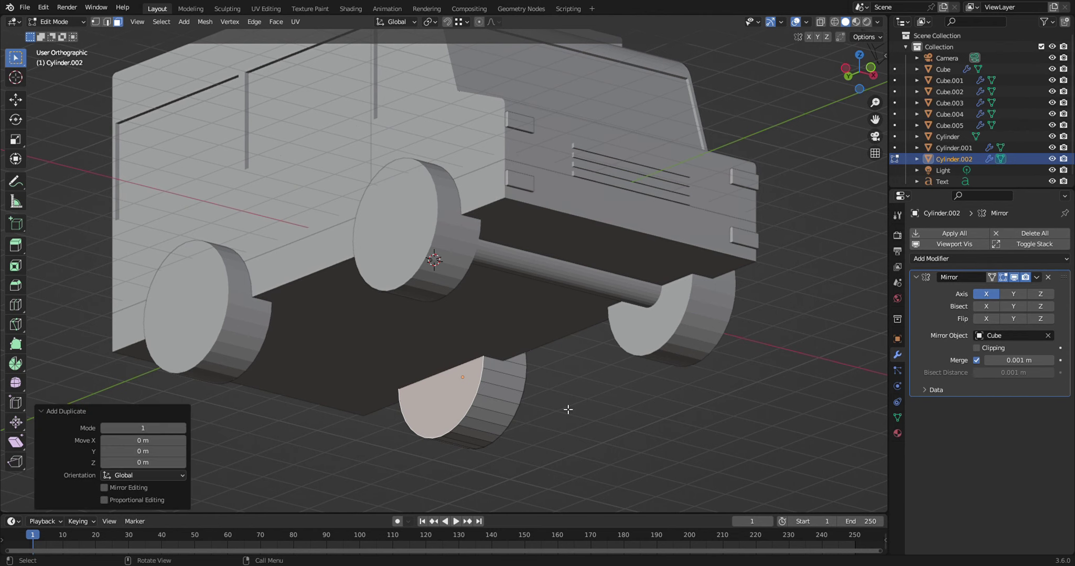
{"action": "key", "text": "s"}
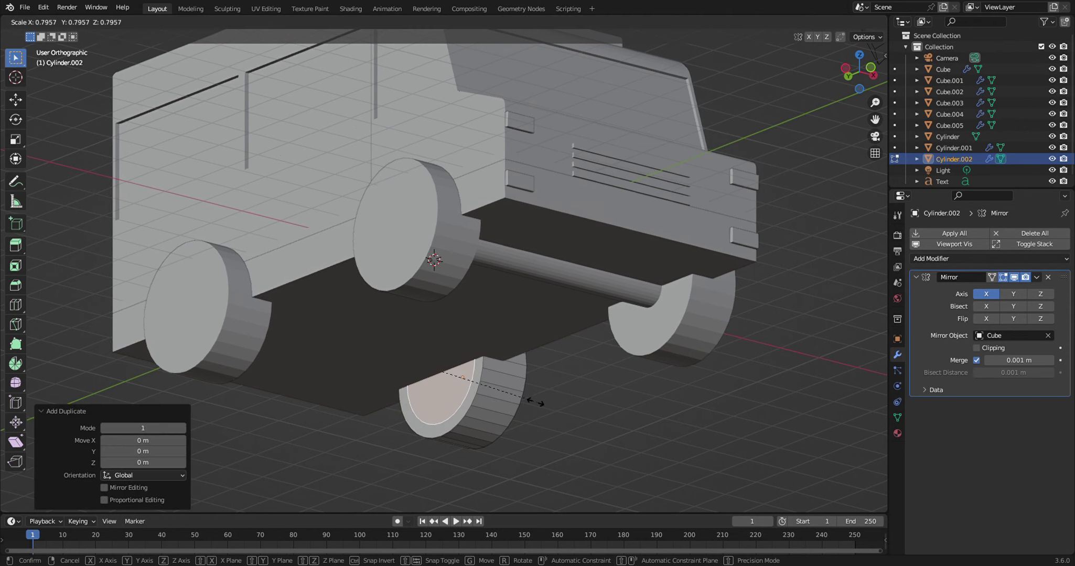
{"action": "left_click", "coordinate": [483, 386]}
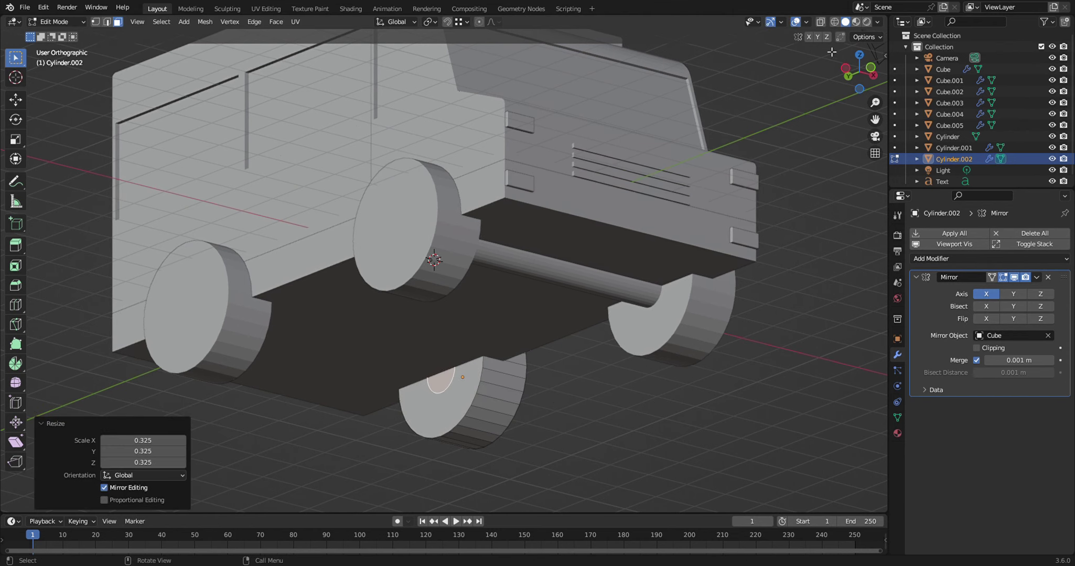
- With X-ray on in right view, rescale the hub circle to 0.915
{"action": "left_click", "coordinate": [821, 22]}
{"action": "middle_click_drag", "start_coordinate": [790, 361], "coordinate": [829, 346]}
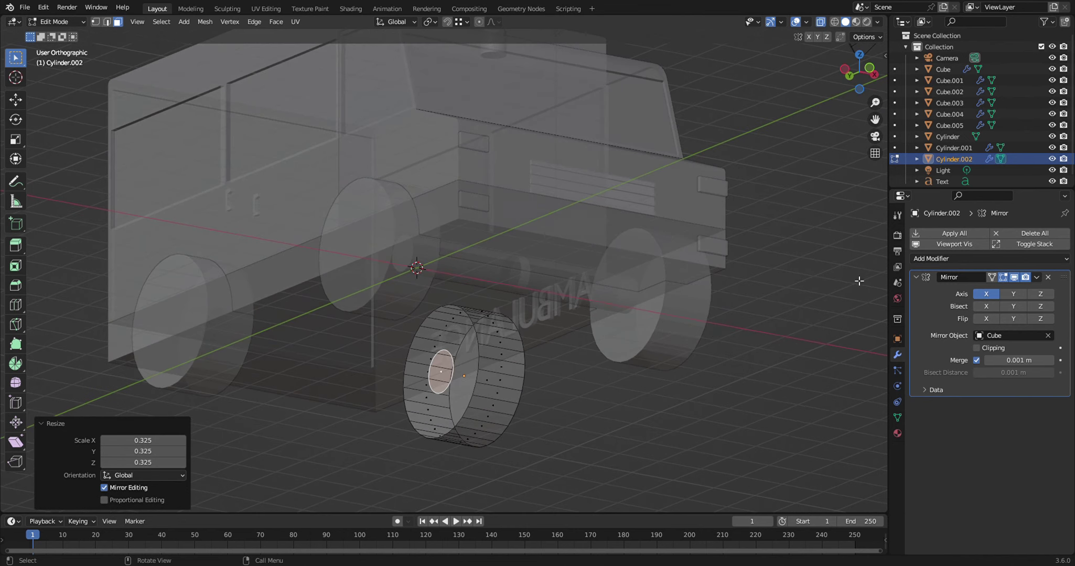
{"action": "left_click", "coordinate": [874, 76]}
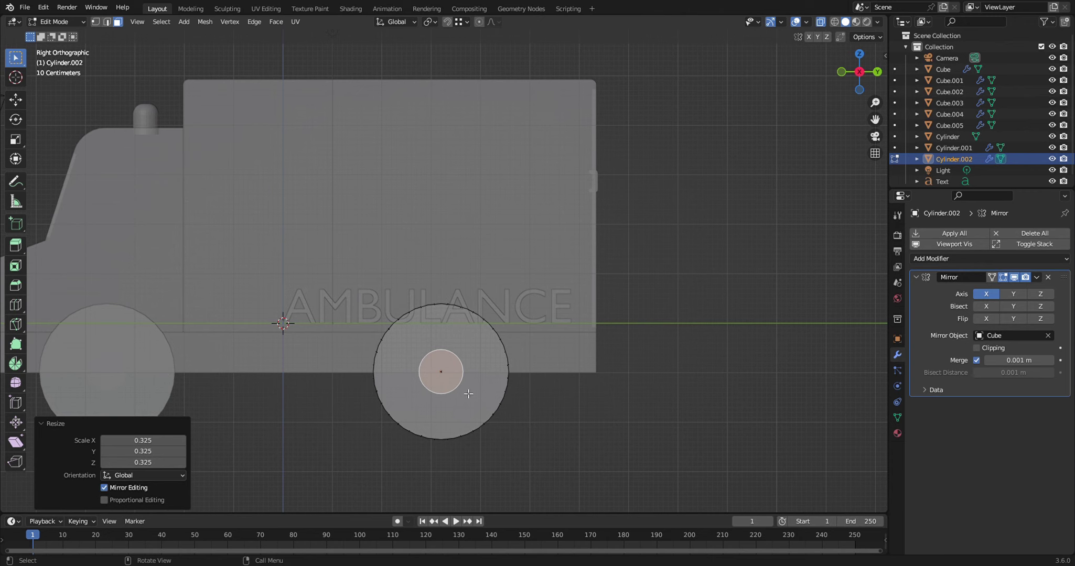
{"action": "key", "text": "s"}
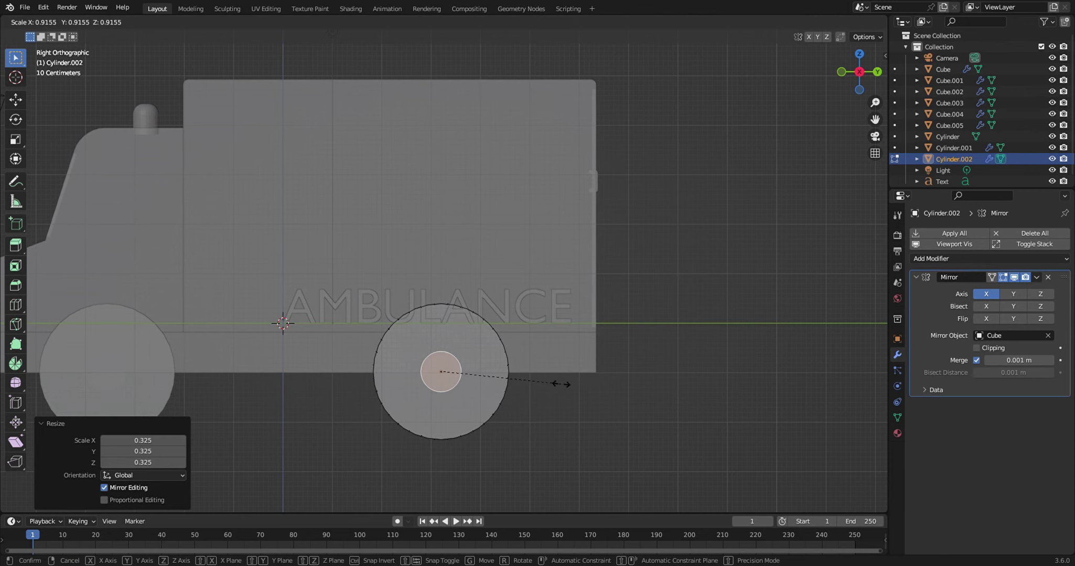
{"action": "left_click", "coordinate": [561, 384]}
- Extrude the hub about 2.89 m into an axle, delete its end cap, and exit Edit Mode
{"action": "middle_click_drag", "start_coordinate": [504, 439], "coordinate": [660, 418]}
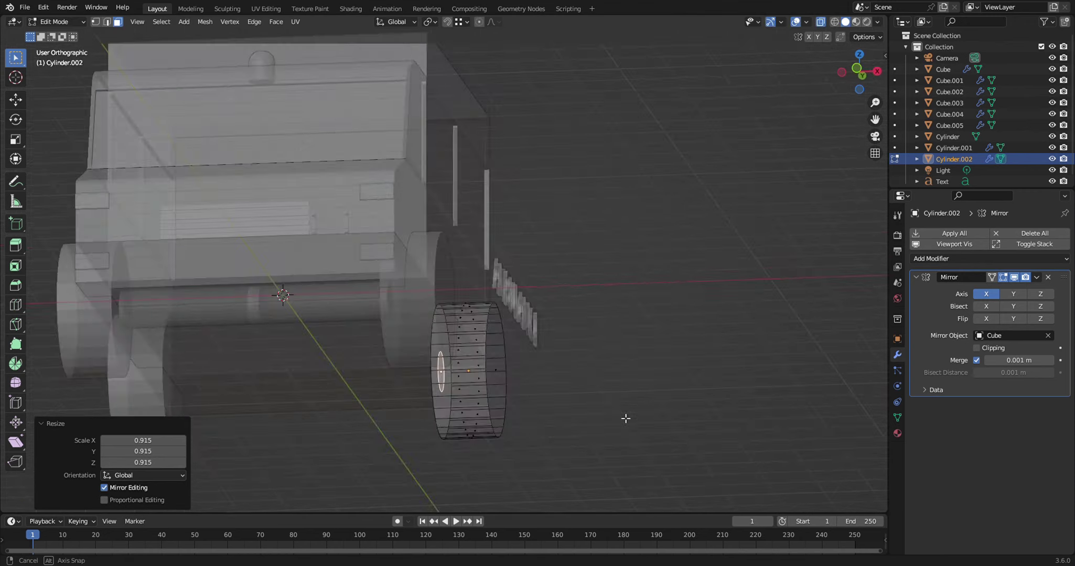
{"action": "key", "text": "e"}
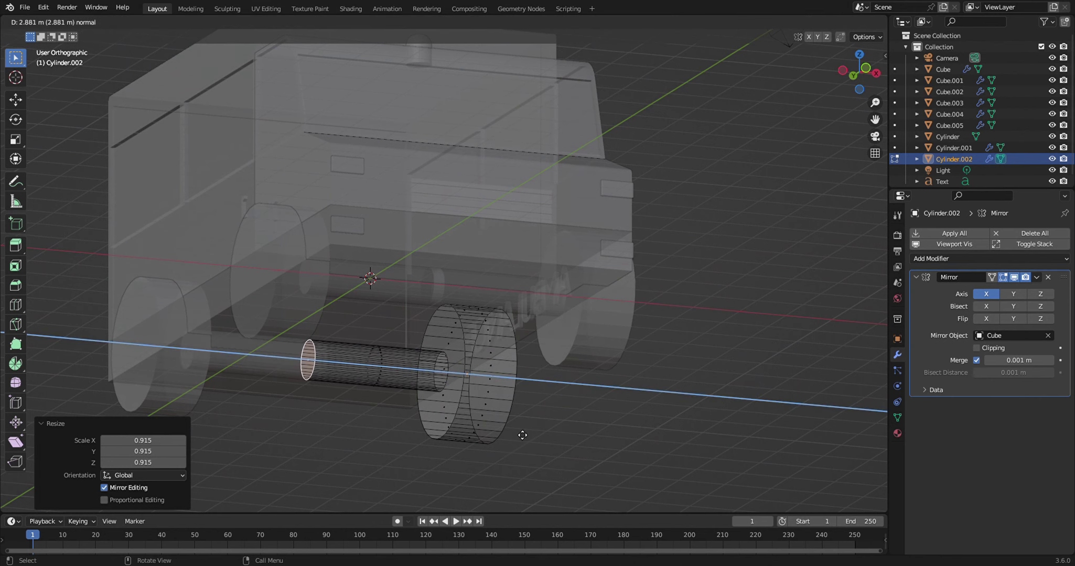
{"action": "left_click", "coordinate": [520, 435]}
{"action": "key", "text": "x"}
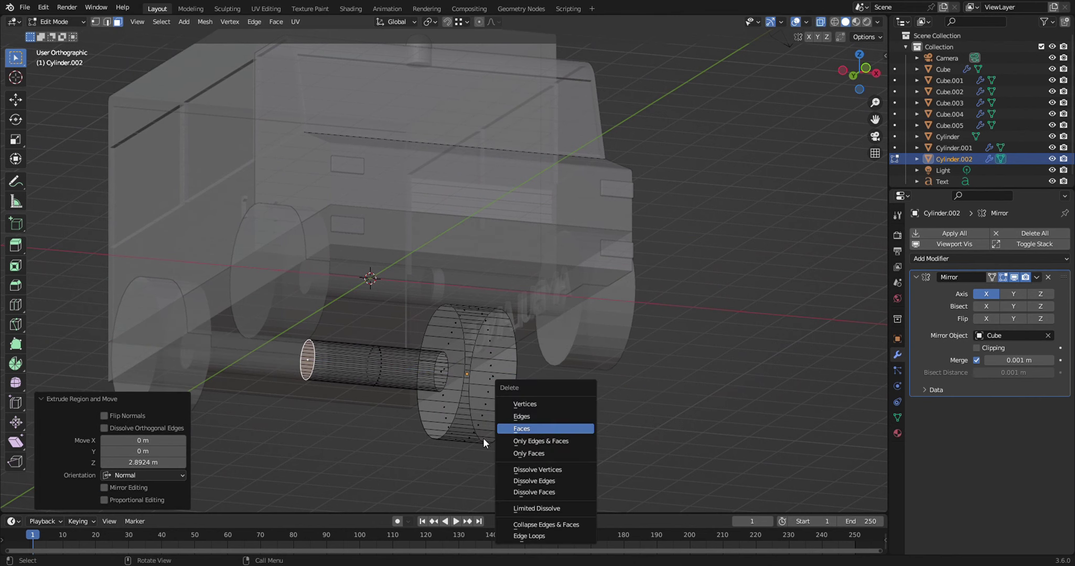
{"action": "left_click", "coordinate": [524, 428]}
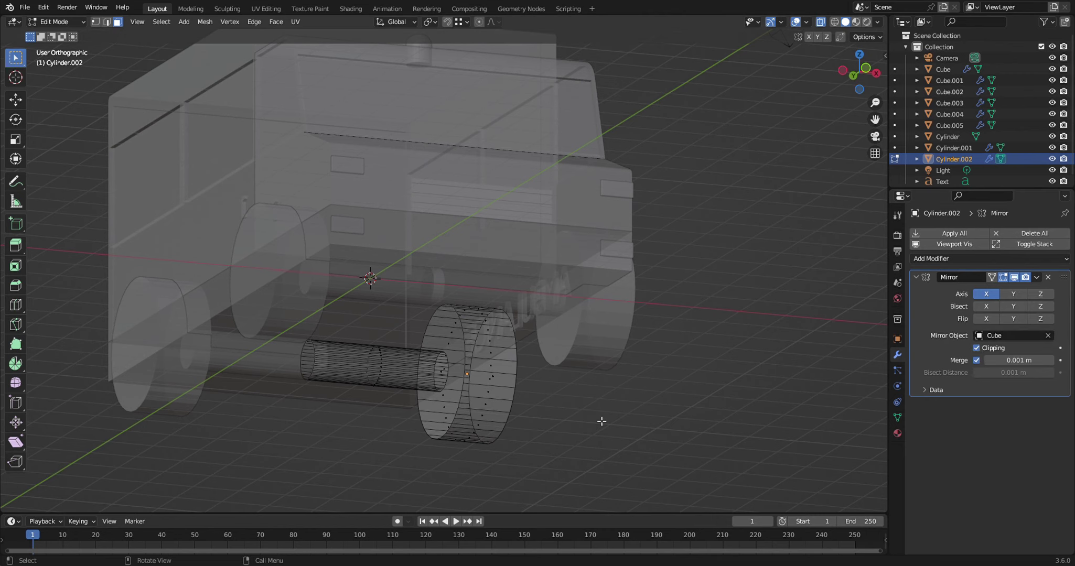
{"action": "mouse_move", "coordinate": [639, 425]}
{"action": "middle_mouse_down"}
{"action": "mouse_move", "coordinate": [571, 446]}
{"action": "mouse_move", "coordinate": [637, 434]}
{"action": "mouse_move", "coordinate": [617, 442]}
{"action": "mouse_move", "coordinate": [626, 422]}
{"action": "mouse_move", "coordinate": [655, 412]}
{"action": "middle_mouse_up"}
{"action": "key", "text": "Tab"}
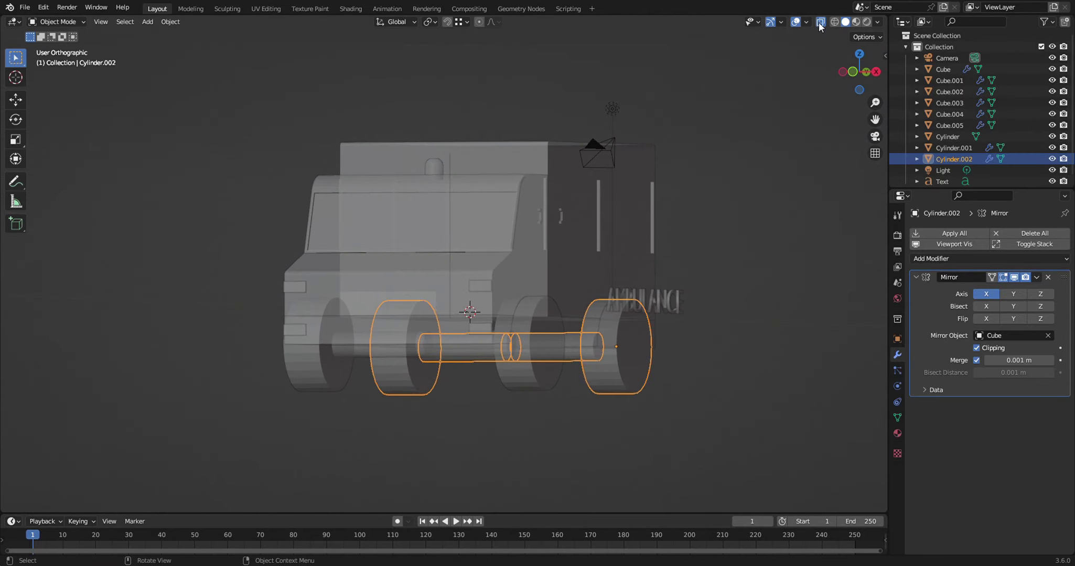
- Turn off X-ray for a solid model, orbit to a rear-side angle, and deselect the rear wheel
{"action": "left_click", "coordinate": [819, 24]}
{"action": "mouse_move", "coordinate": [730, 394]}
{"action": "middle_mouse_down"}
{"action": "mouse_move", "coordinate": [703, 415]}
{"action": "mouse_move", "coordinate": [603, 416]}
{"action": "mouse_move", "coordinate": [428, 384]}
{"action": "mouse_move", "coordinate": [491, 421]}
{"action": "mouse_move", "coordinate": [646, 424]}
{"action": "mouse_move", "coordinate": [649, 414]}
{"action": "middle_mouse_up"}
{"action": "left_click", "coordinate": [658, 418]}
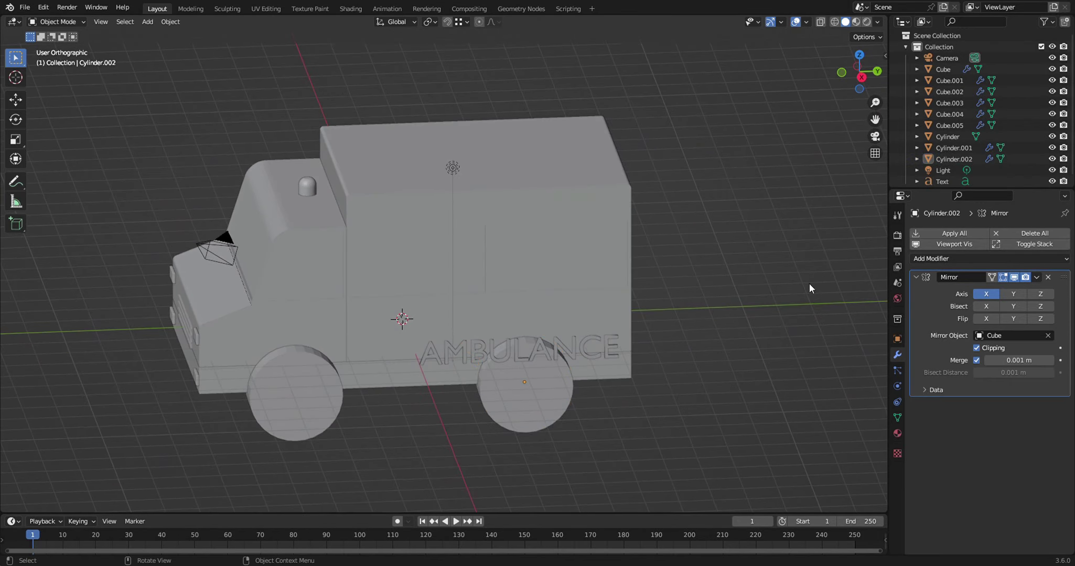
- Show the ambulance in perspective from a zoomed-out side angle with the lower body block selected
{"action": "left_click", "coordinate": [875, 153]}
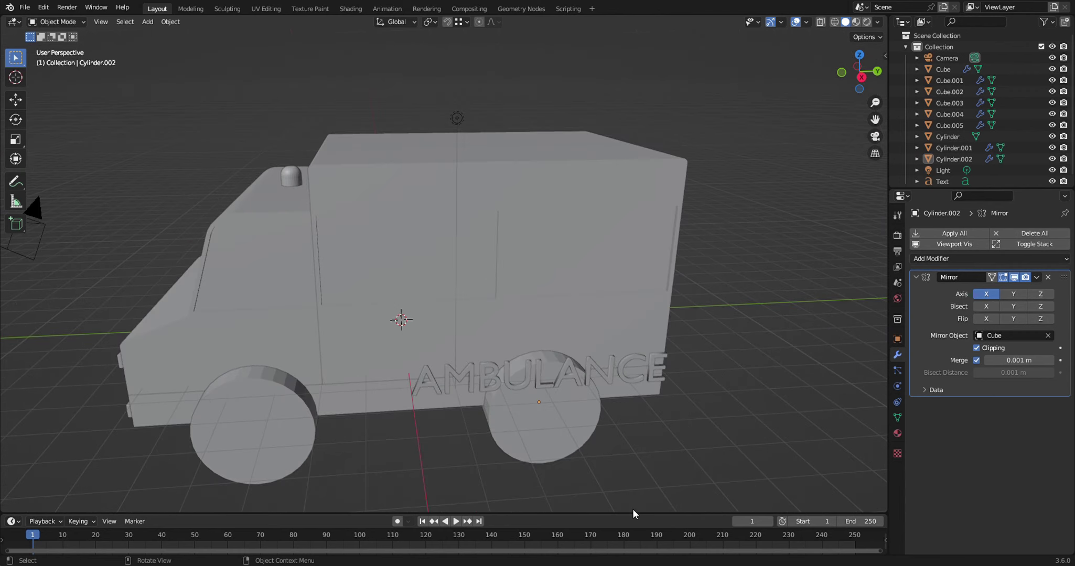
{"action": "scroll", "coordinate": [637, 447], "scroll_direction": "down", "scroll_amount": 2}
{"action": "mouse_move", "coordinate": [657, 444]}
{"action": "middle_mouse_down"}
{"action": "mouse_move", "coordinate": [620, 425]}
{"action": "mouse_move", "coordinate": [716, 427]}
{"action": "mouse_move", "coordinate": [569, 424]}
{"action": "middle_mouse_up"}
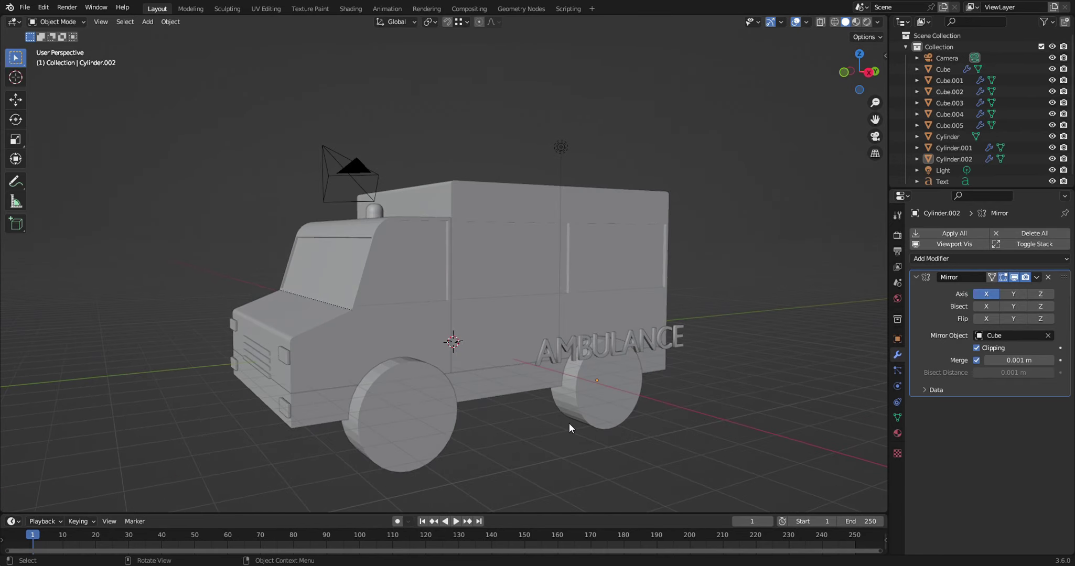
{"action": "left_click", "coordinate": [331, 414]}
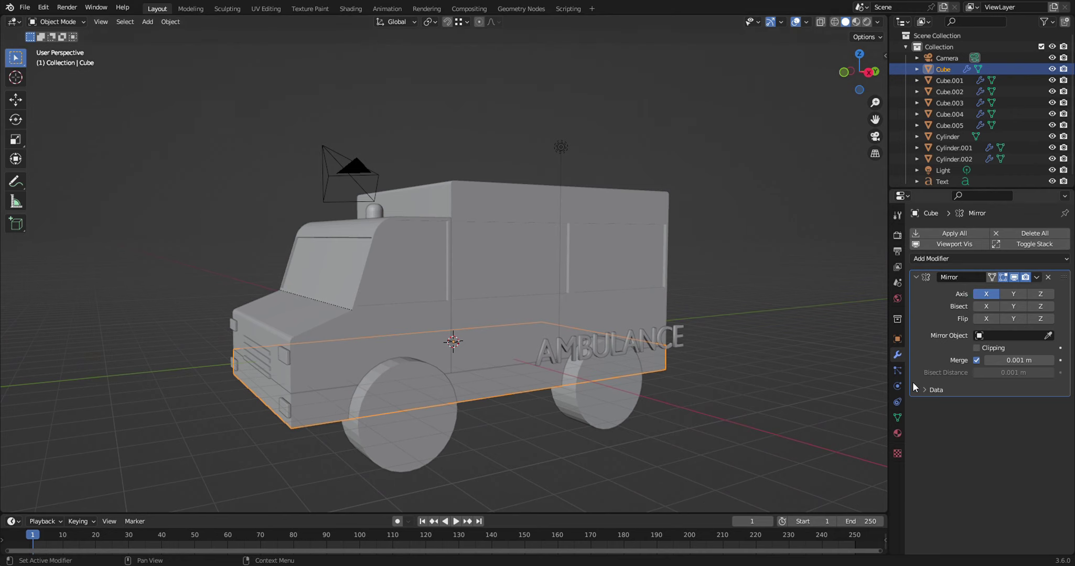
- Add a Boolean Difference to the chassis Cube using front wheel Cylinder.001 as cutter
{"action": "left_click", "coordinate": [1005, 257]}
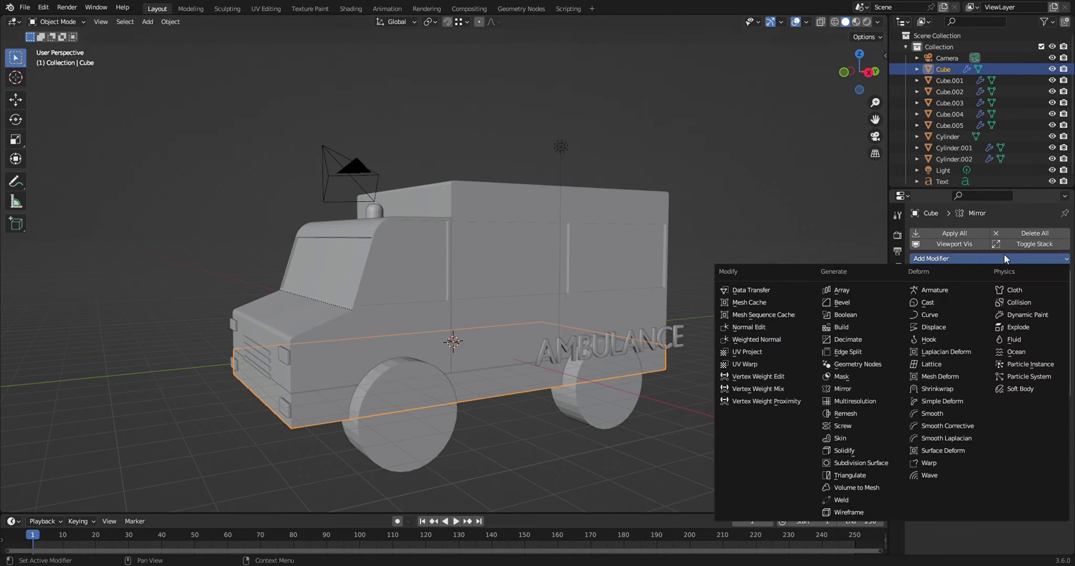
{"action": "left_click", "coordinate": [845, 314]}
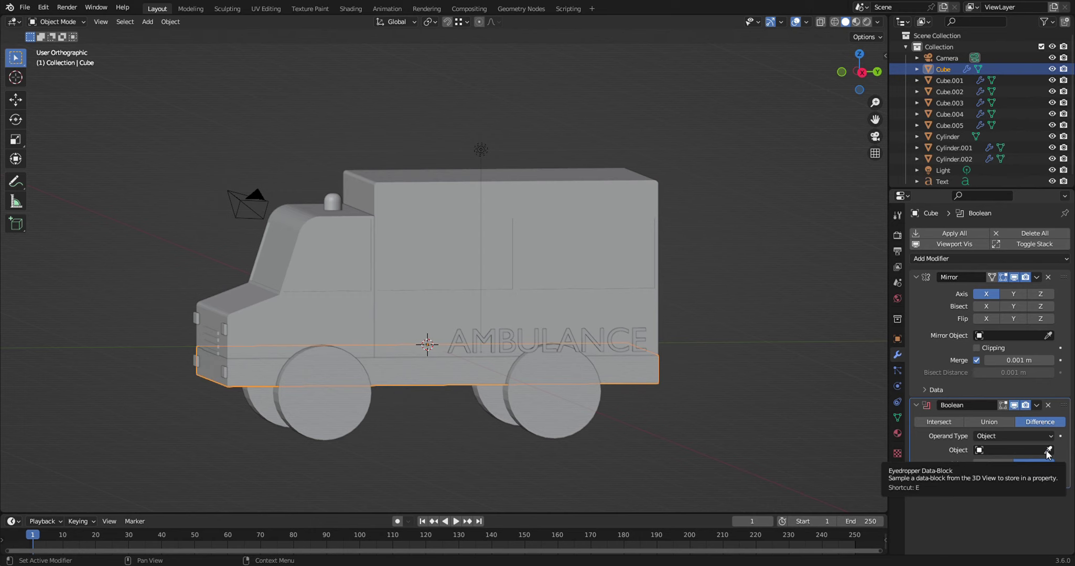
{"action": "left_click", "coordinate": [1047, 450]}
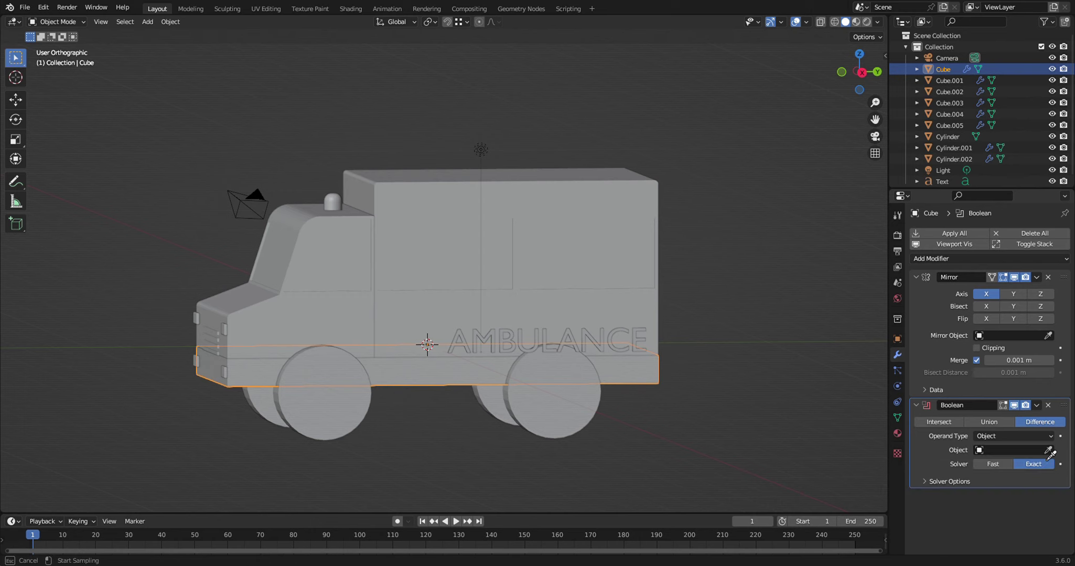
{"action": "left_click", "coordinate": [339, 434]}
{"action": "middle_click_drag", "start_coordinate": [468, 433], "coordinate": [492, 424]}
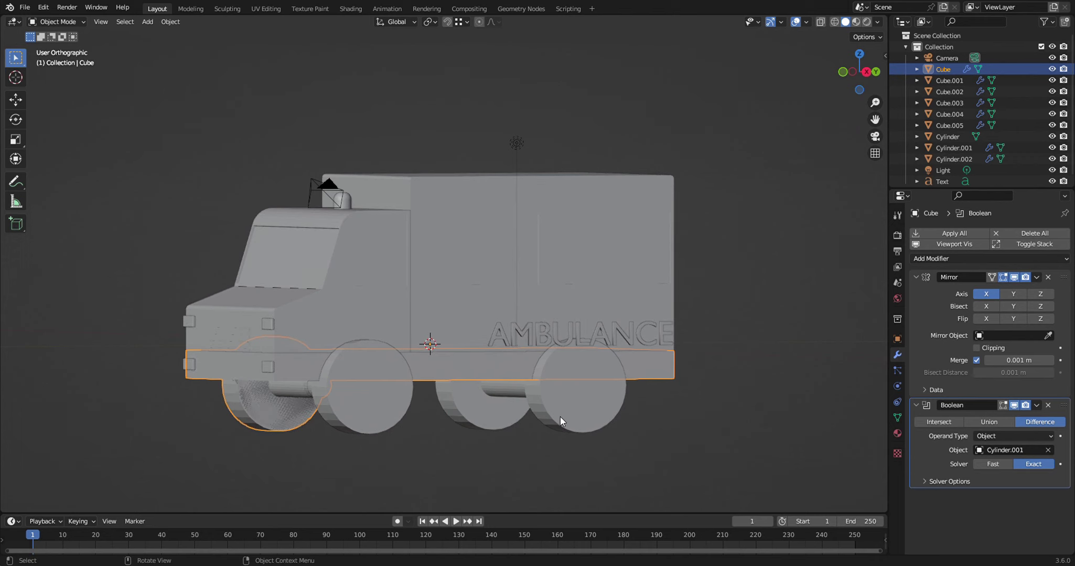
- Add a second Boolean Difference using rear wheel Cylinder.002 to cut the rear arch
{"action": "left_click", "coordinate": [1049, 257]}
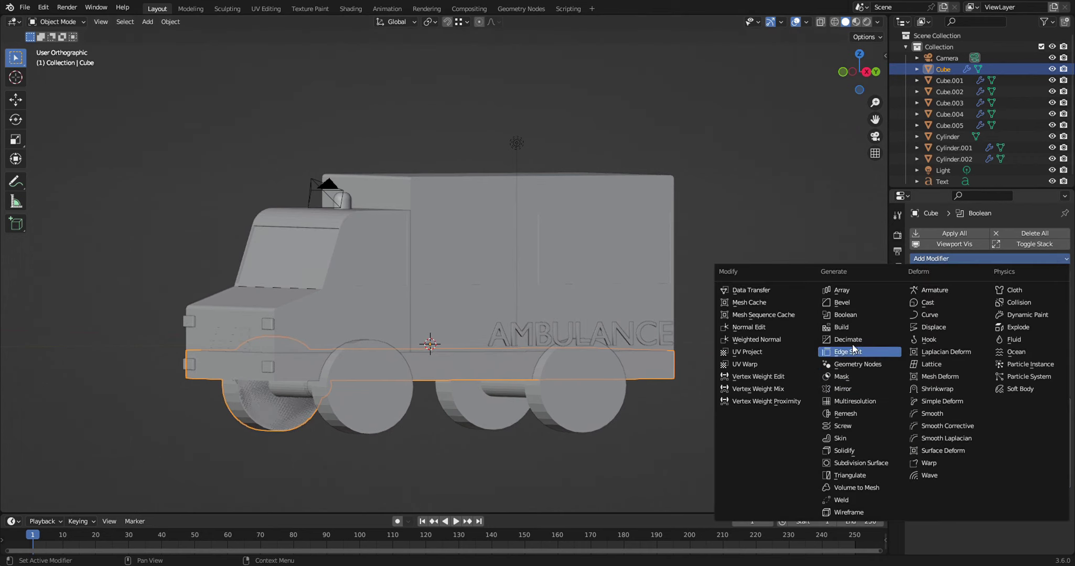
{"action": "left_click", "coordinate": [849, 315]}
{"action": "scroll", "coordinate": [1036, 534], "scroll_direction": "down", "scroll_amount": 2}
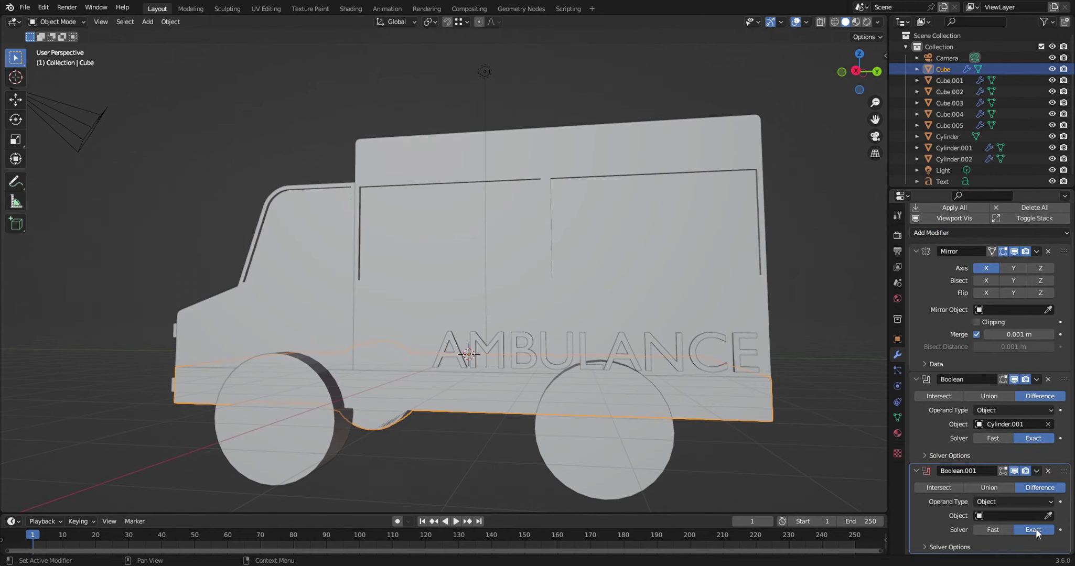
{"action": "left_click", "coordinate": [1047, 516]}
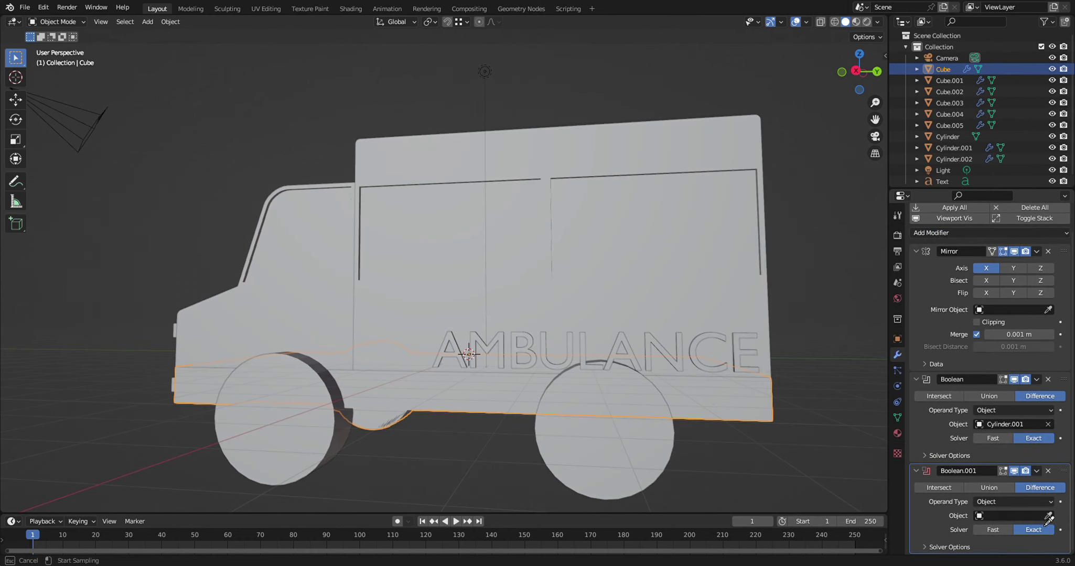
{"action": "left_click", "coordinate": [633, 478]}
{"action": "middle_click_drag", "start_coordinate": [664, 479], "coordinate": [744, 474]}
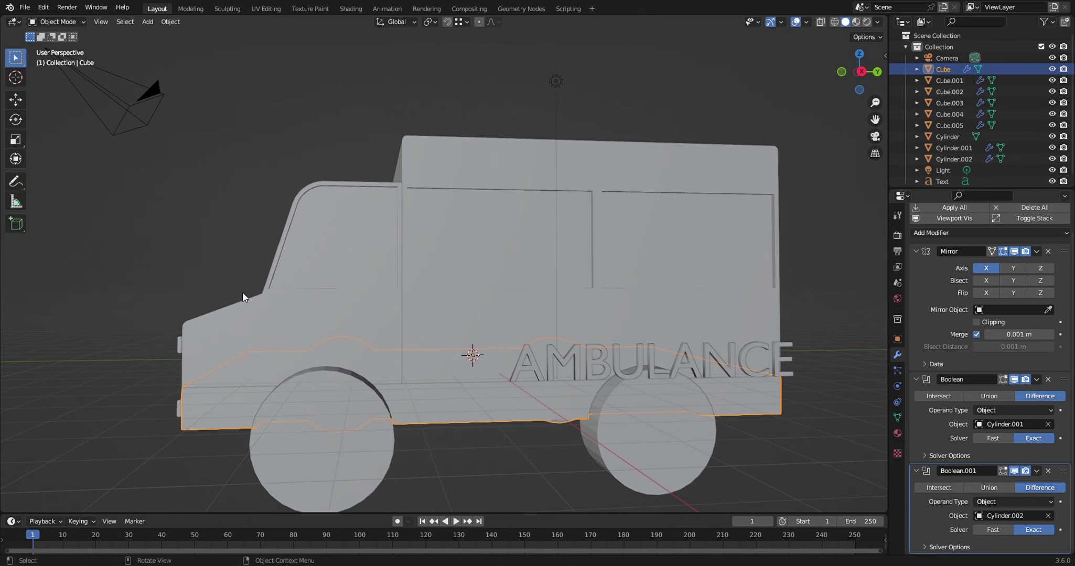
{"action": "left_click", "coordinate": [381, 299]}
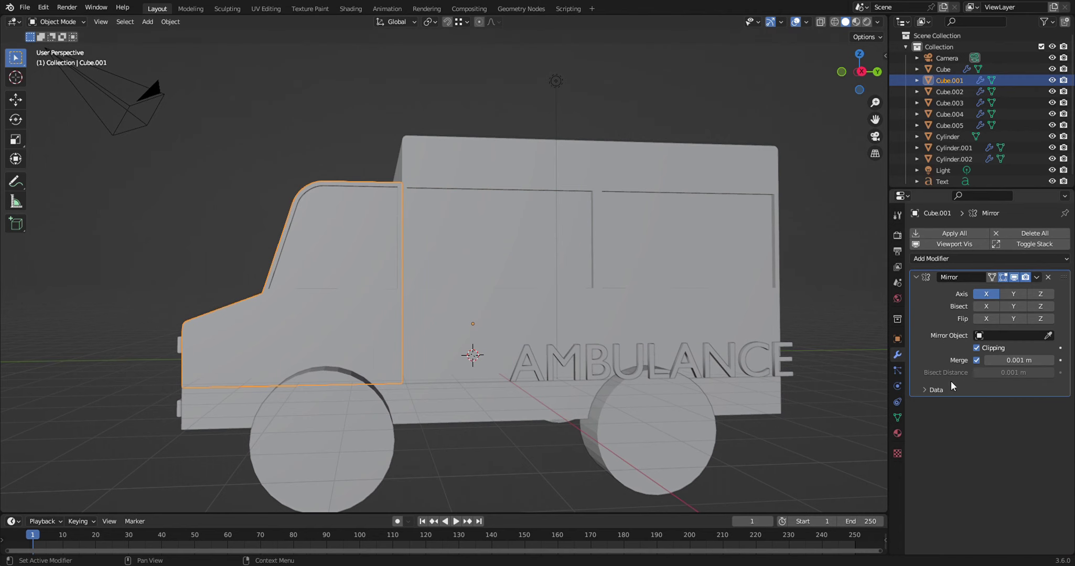
- Add a Boolean Difference to the cab Cube.001 using front wheel Cylinder.001
{"action": "left_click", "coordinate": [977, 259]}
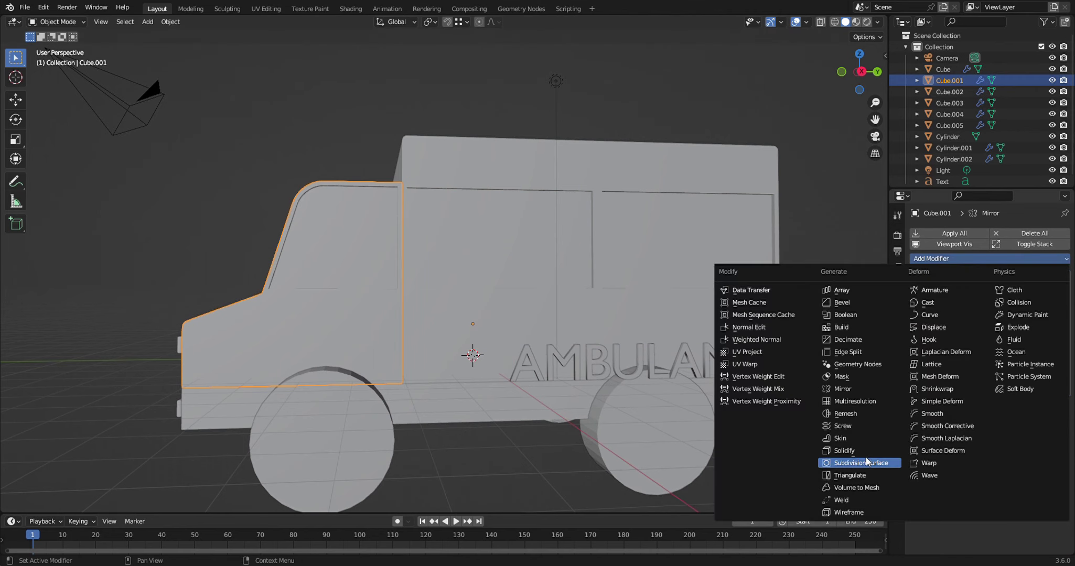
{"action": "left_click", "coordinate": [850, 314]}
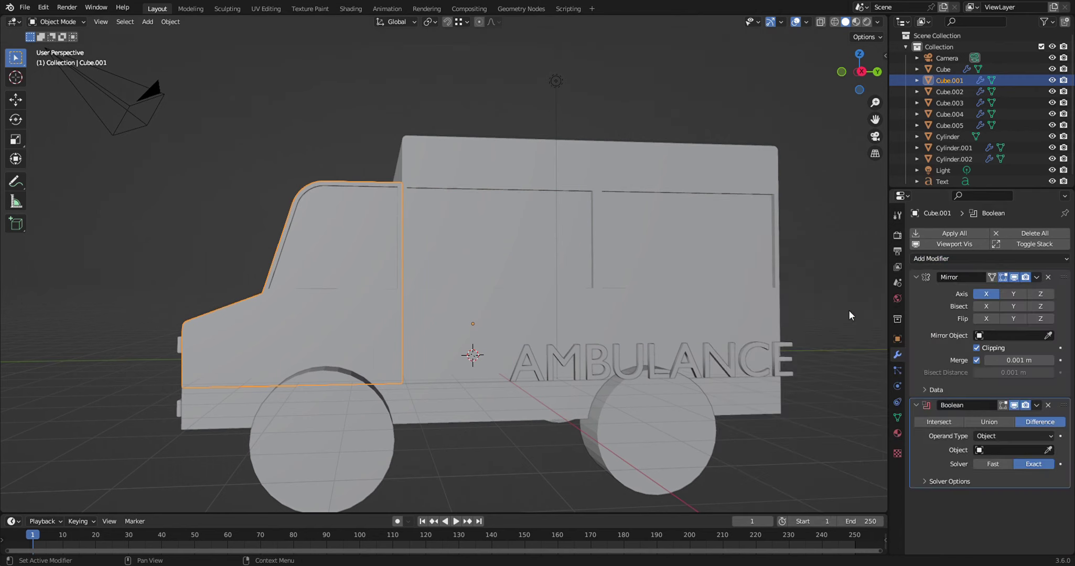
{"action": "left_click", "coordinate": [1048, 451]}
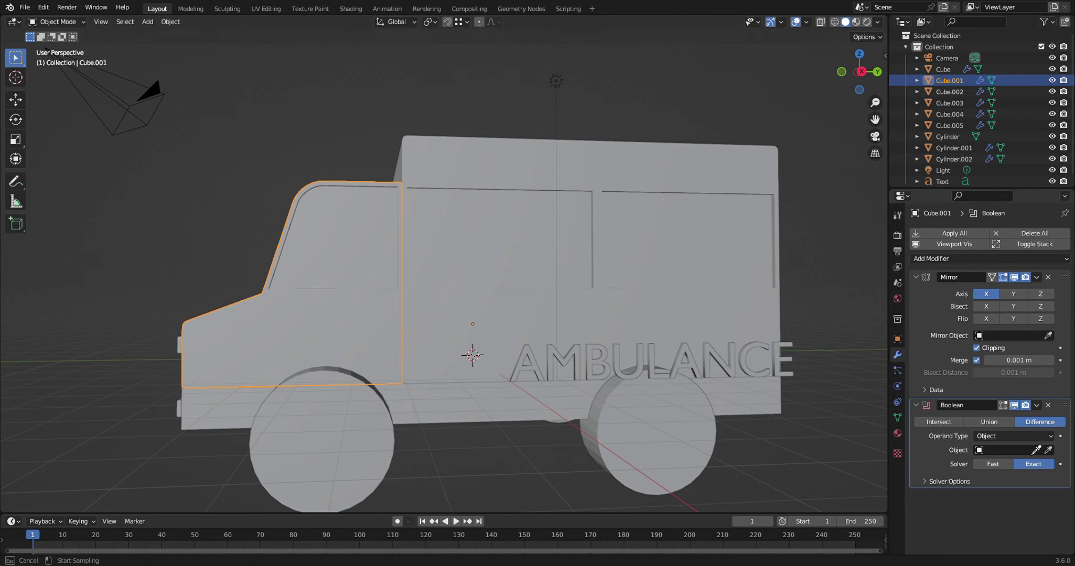
{"action": "left_click", "coordinate": [336, 424]}
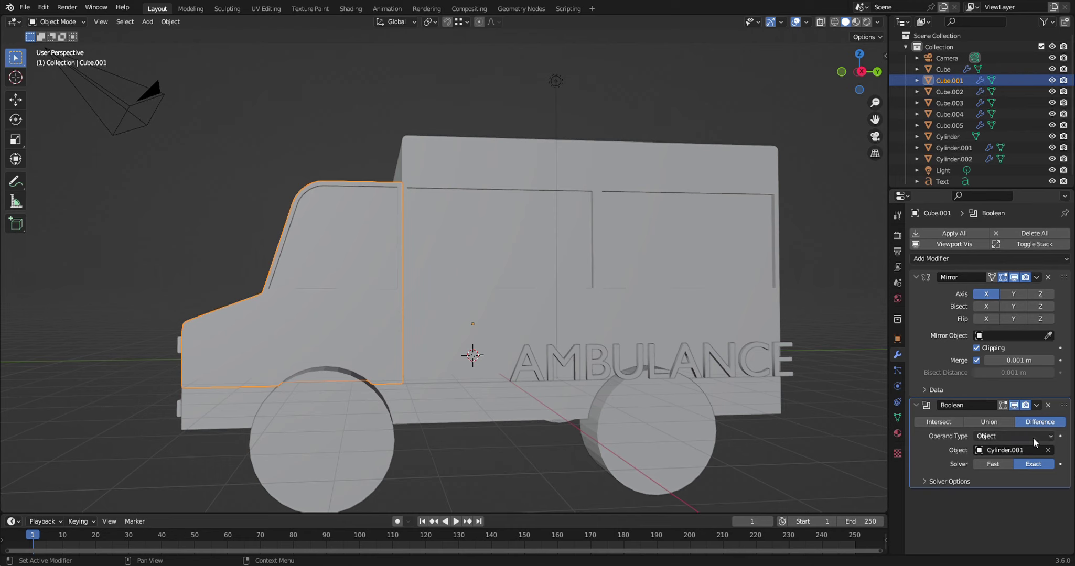
- Add and apply a Cylinder.002 Boolean Difference on the rear box Cube.002
{"action": "left_click", "coordinate": [720, 295]}
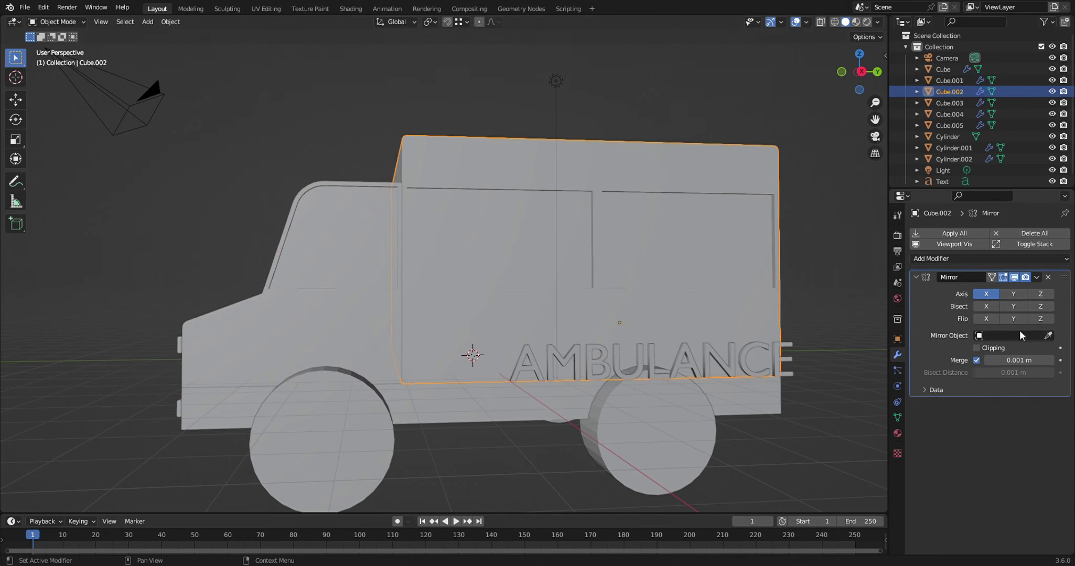
{"action": "left_click", "coordinate": [1009, 258]}
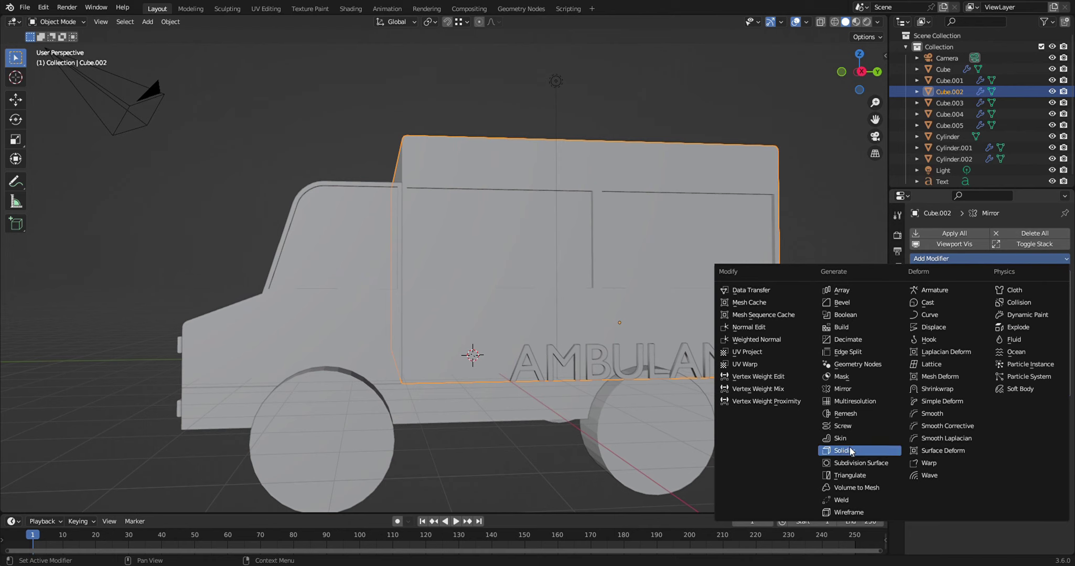
{"action": "left_click", "coordinate": [843, 316]}
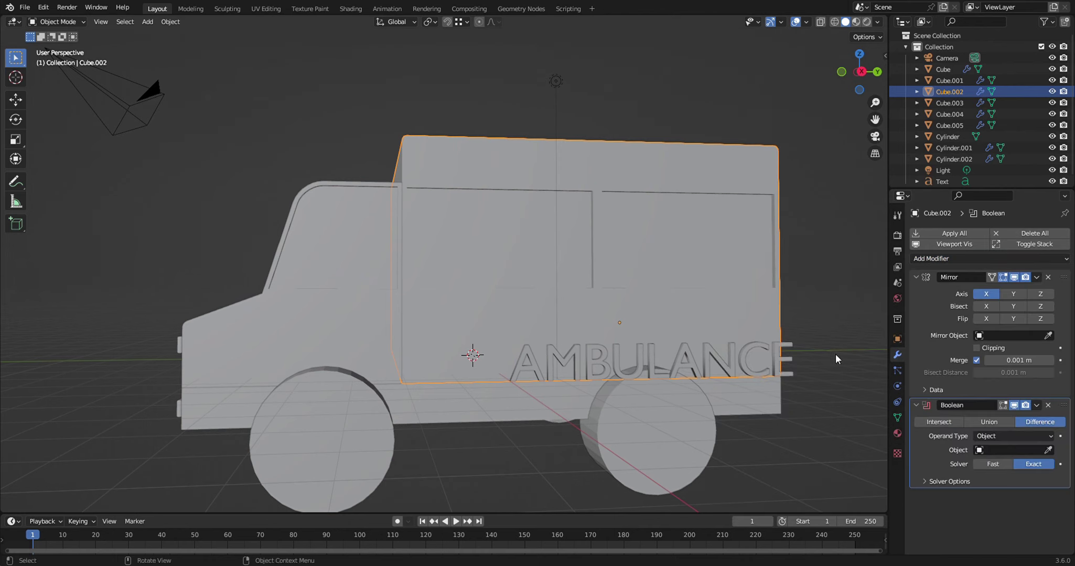
{"action": "left_click", "coordinate": [1049, 450]}
{"action": "left_click", "coordinate": [678, 452]}
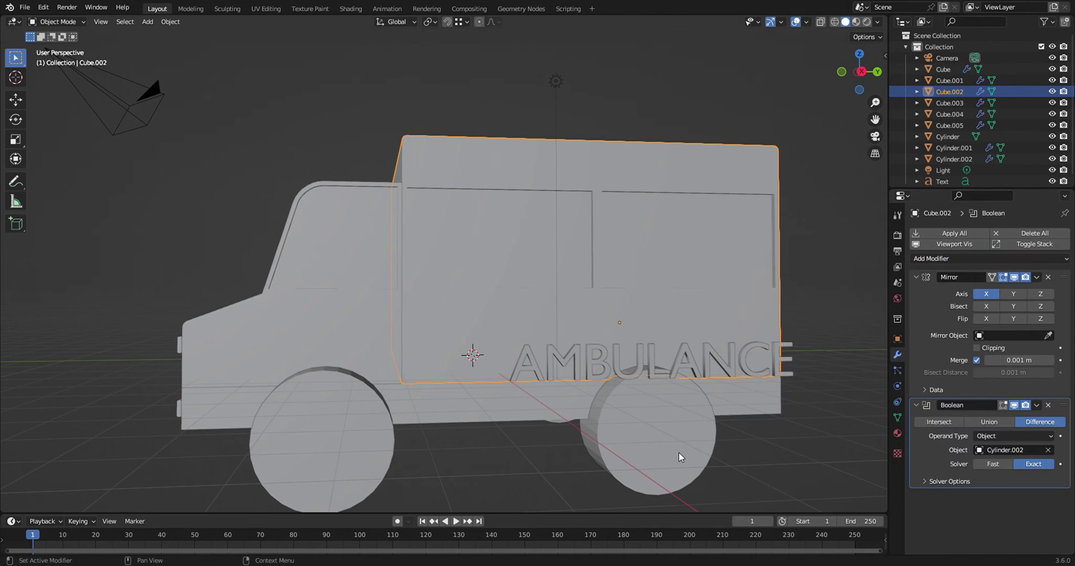
{"action": "mouse_move", "coordinate": [785, 464]}
{"action": "middle_mouse_down"}
{"action": "mouse_move", "coordinate": [642, 462]}
{"action": "mouse_move", "coordinate": [786, 453]}
{"action": "middle_mouse_up"}
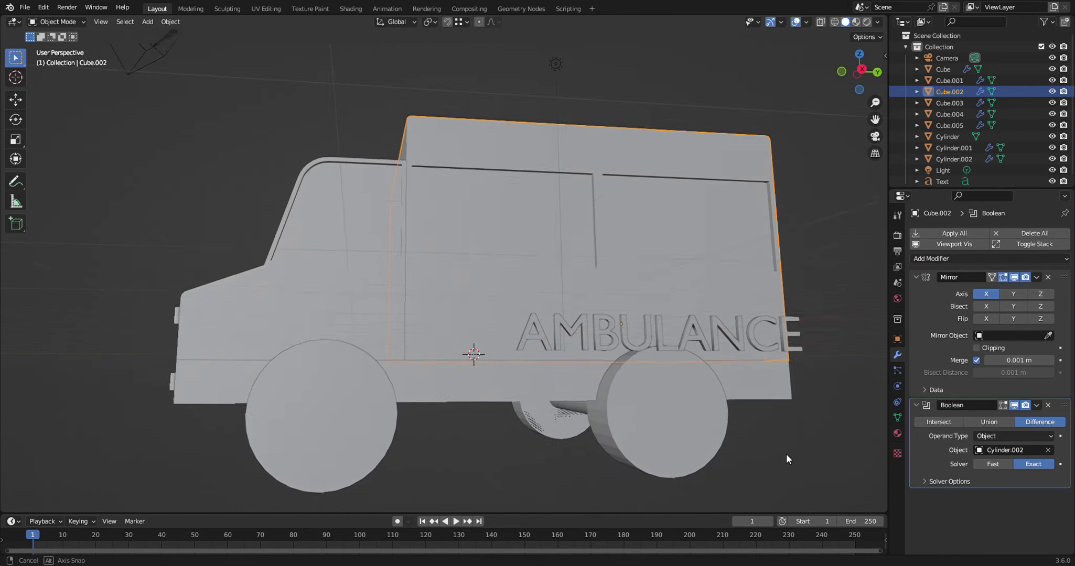
{"action": "left_click", "coordinate": [1037, 406]}
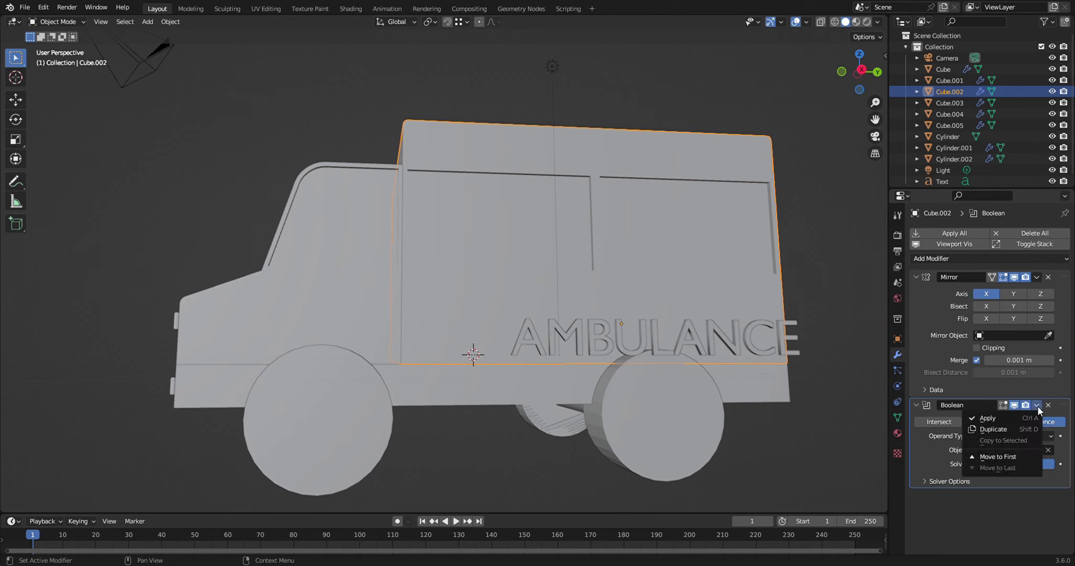
{"action": "left_click", "coordinate": [999, 420]}
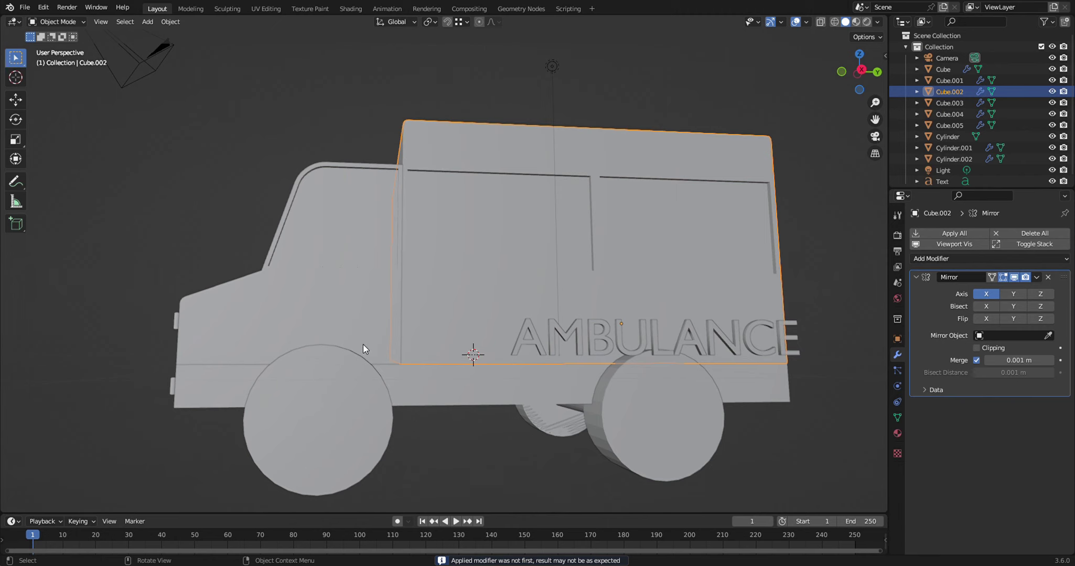
- Apply the Boolean cut on the cab Cube.001
{"action": "left_click", "coordinate": [364, 315]}
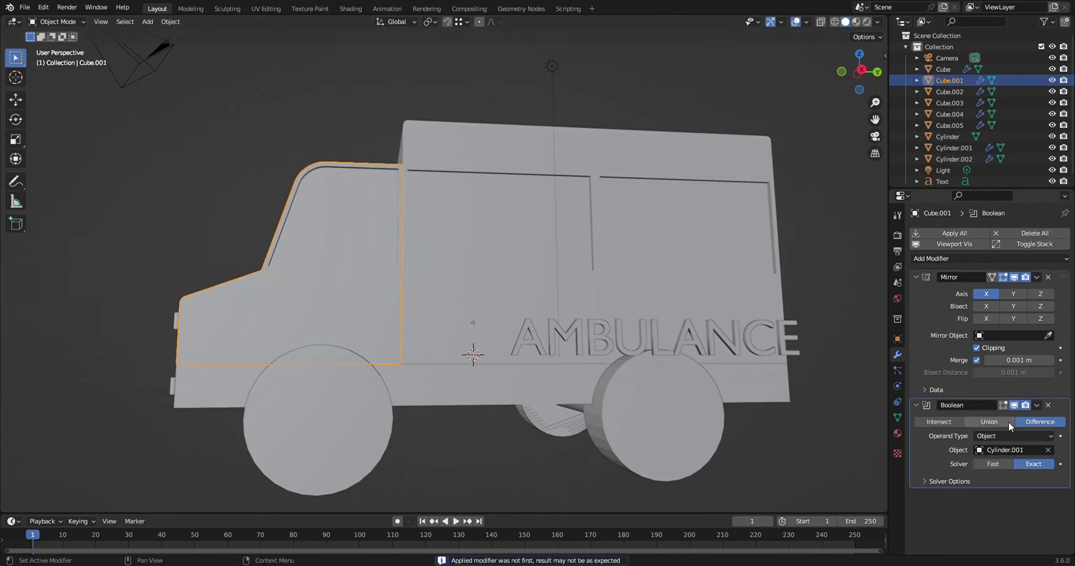
{"action": "left_click", "coordinate": [1035, 405]}
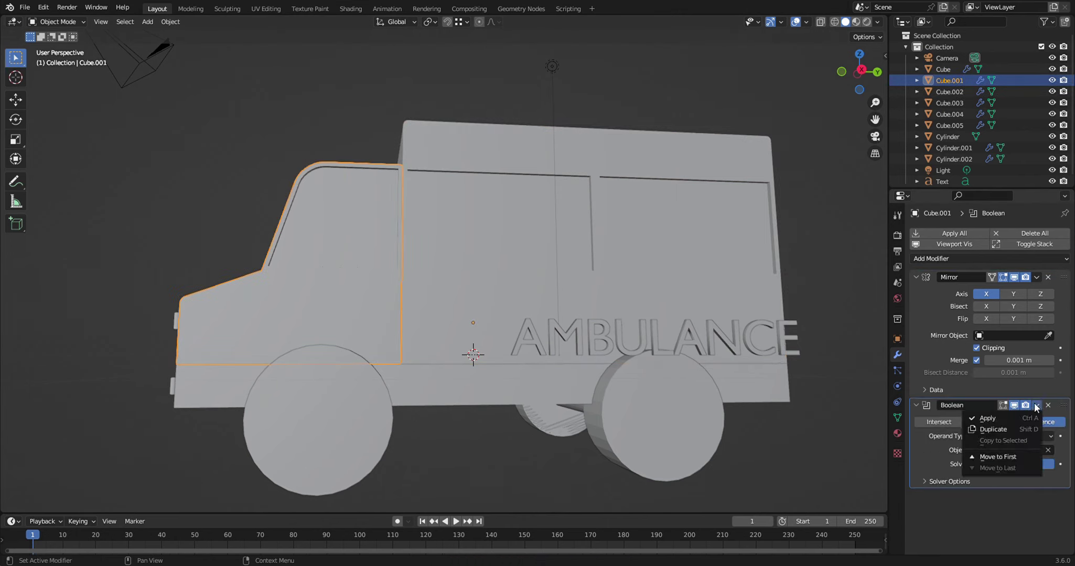
{"action": "left_click", "coordinate": [991, 417]}
- Apply both wheel-arch Boolean cuts on the chassis base Cube, leaving only Mirror
{"action": "left_click", "coordinate": [459, 387]}
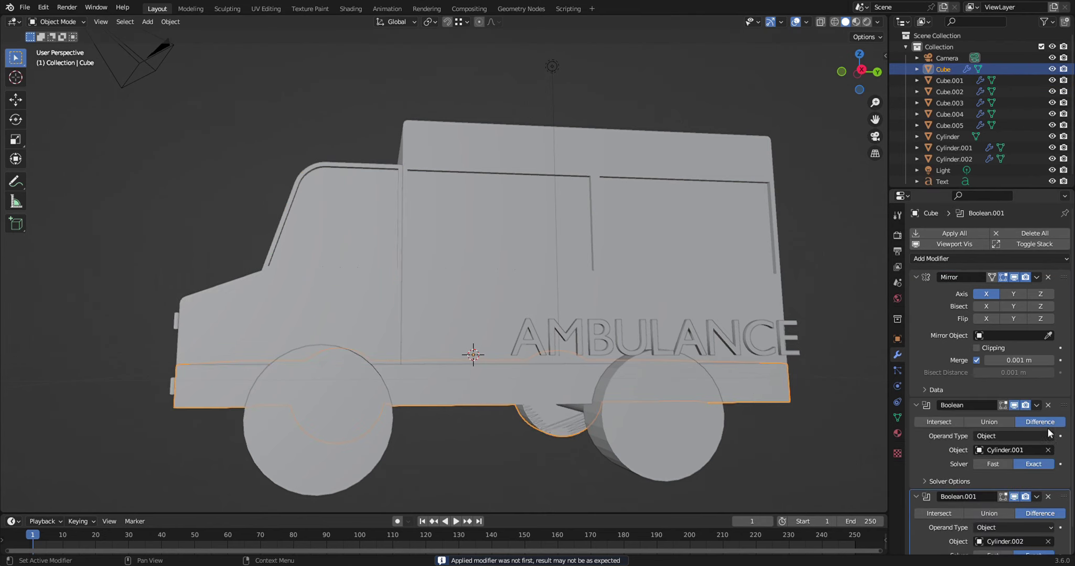
{"action": "left_click", "coordinate": [1040, 406]}
{"action": "left_click", "coordinate": [994, 419]}
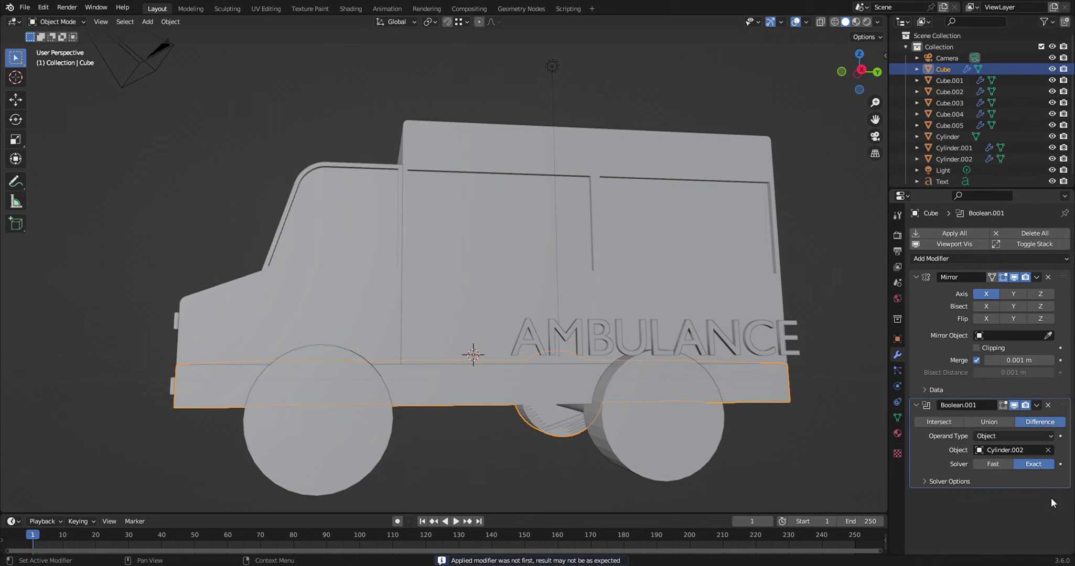
{"action": "left_click", "coordinate": [1036, 405]}
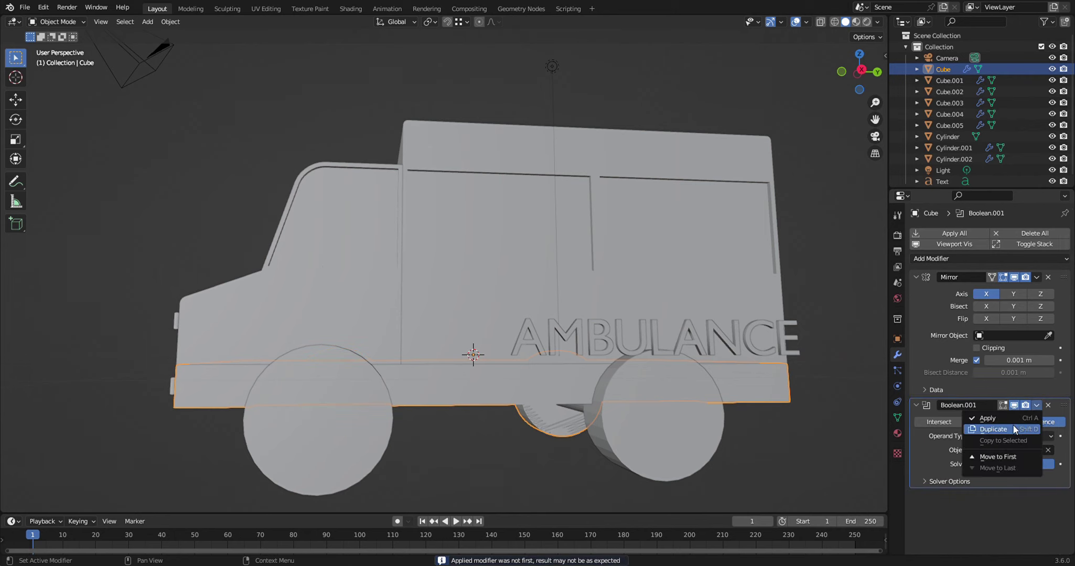
{"action": "left_click", "coordinate": [1011, 419]}
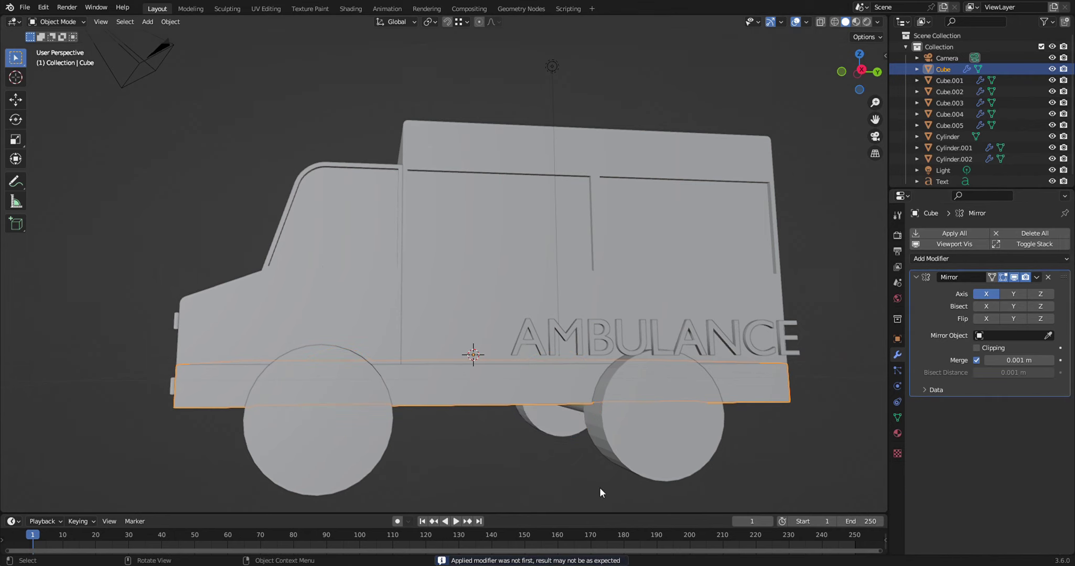
{"action": "left_click", "coordinate": [333, 448]}
{"action": "mouse_move", "coordinate": [358, 447]}
{"action": "middle_mouse_down"}
{"action": "mouse_move", "coordinate": [384, 451]}
{"action": "mouse_move", "coordinate": [369, 448]}
{"action": "middle_mouse_up"}
- Shrink the front and rear wheels to about 0.8 scale and select both
{"action": "key", "text": "s"}
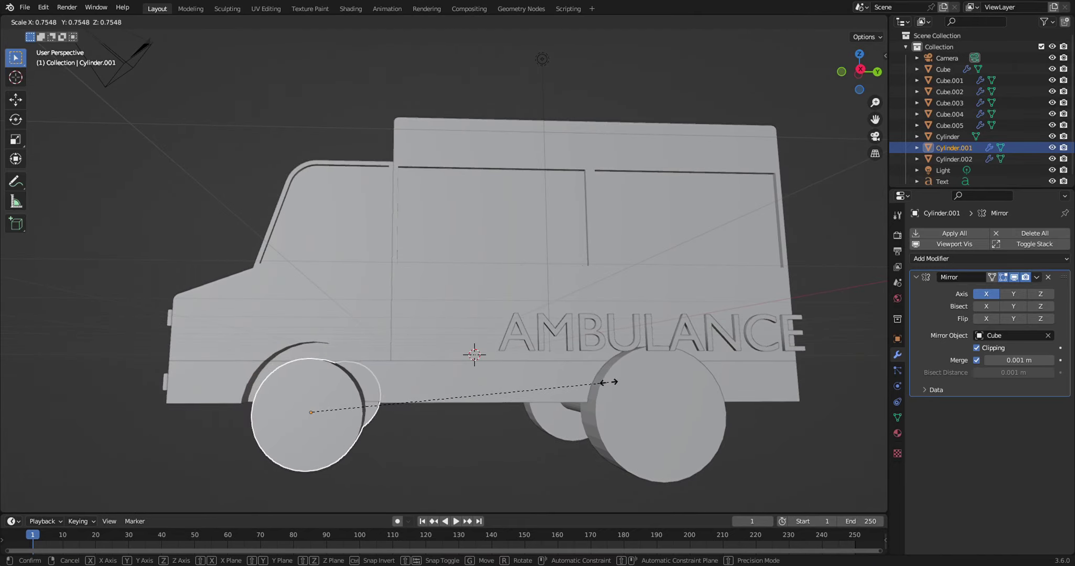
{"action": "left_click", "coordinate": [627, 383]}
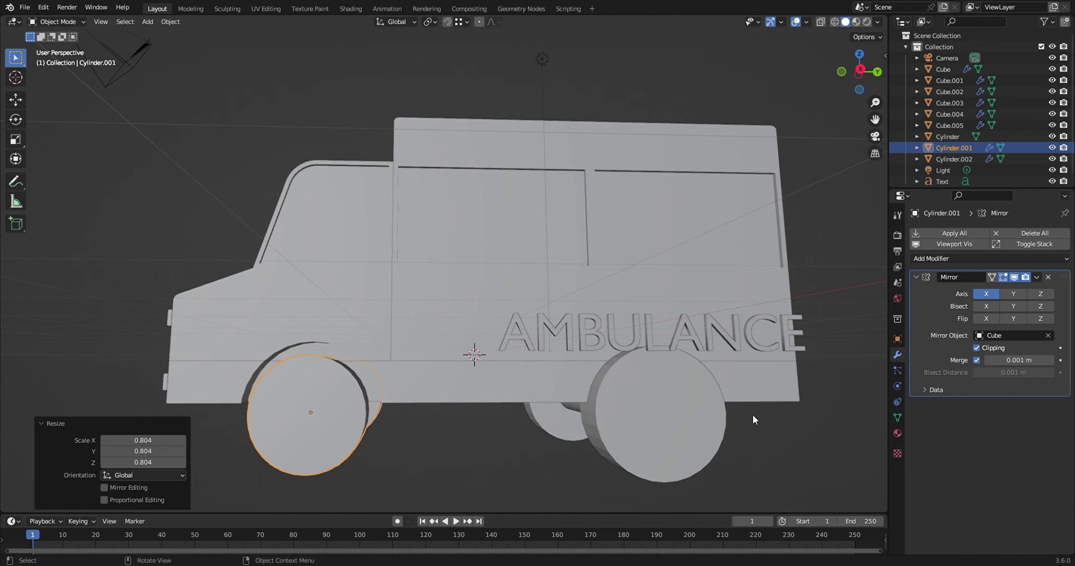
{"action": "left_click", "coordinate": [681, 412]}
{"action": "key", "text": "s"}
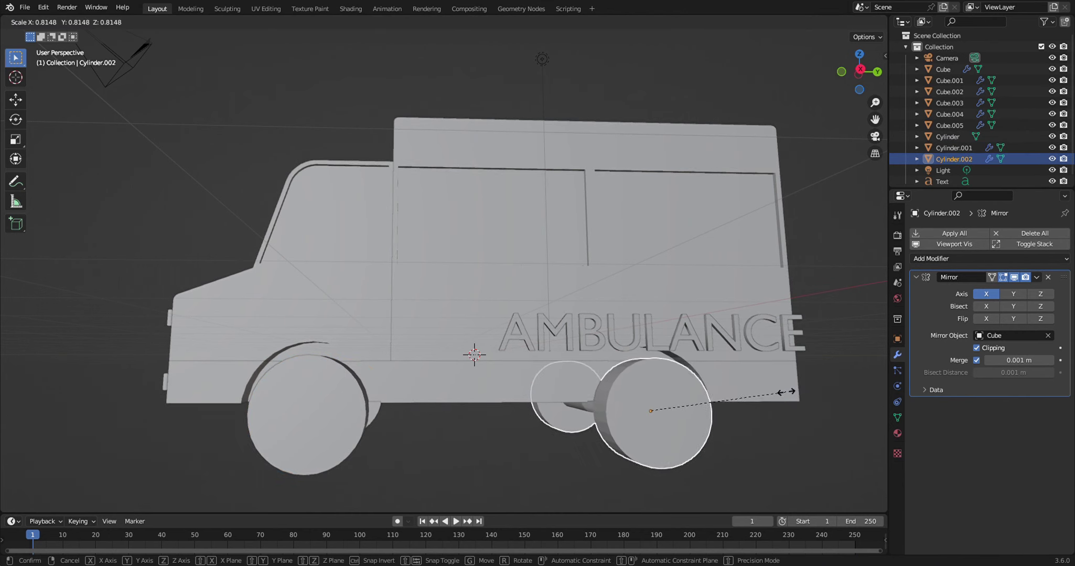
{"action": "left_click", "coordinate": [775, 419]}
{"action": "left_click", "coordinate": [606, 334], "text": "shift"}
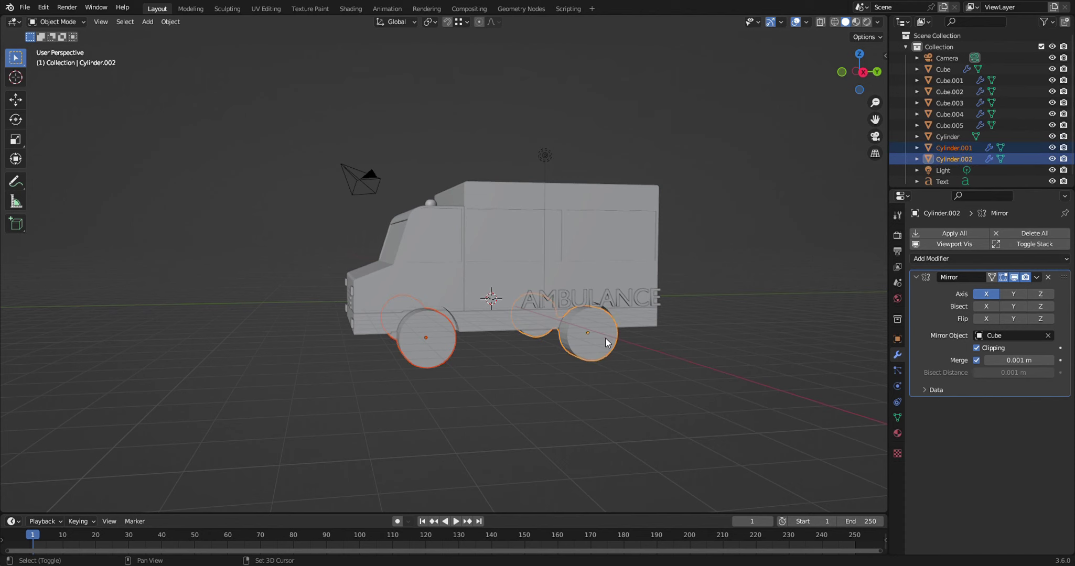
{"action": "mouse_move", "coordinate": [644, 393]}
{"action": "middle_mouse_down"}
{"action": "mouse_move", "coordinate": [613, 407]}
{"action": "mouse_move", "coordinate": [592, 400]}
{"action": "mouse_move", "coordinate": [619, 389]}
{"action": "mouse_move", "coordinate": [635, 361]}
{"action": "middle_mouse_up"}
- In Edit Mode face select, select the outer cap faces of both wheels
{"action": "key", "text": "Tab"}
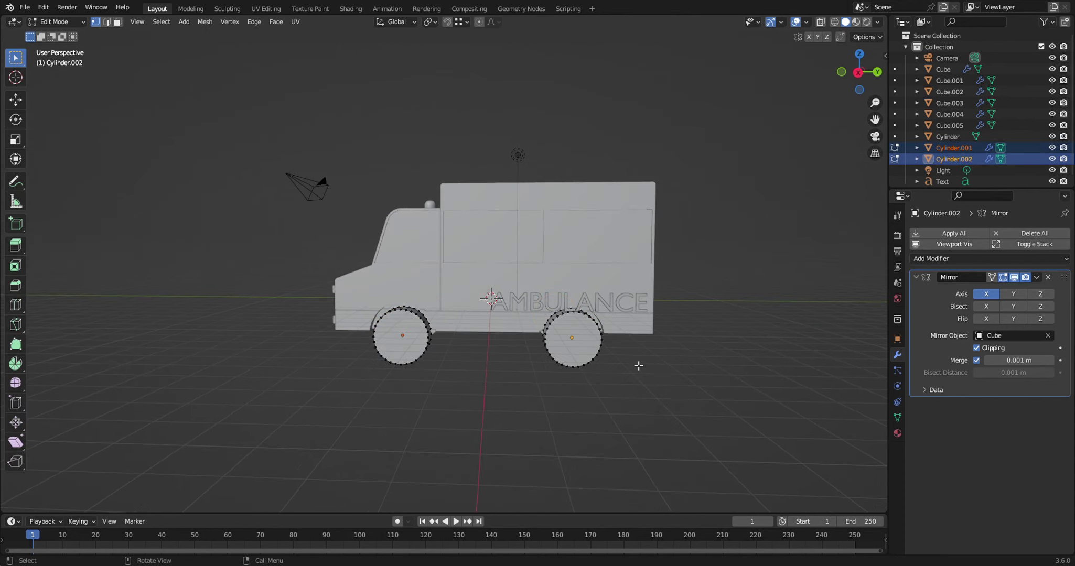
{"action": "middle_click_drag", "start_coordinate": [467, 408], "coordinate": [491, 411]}
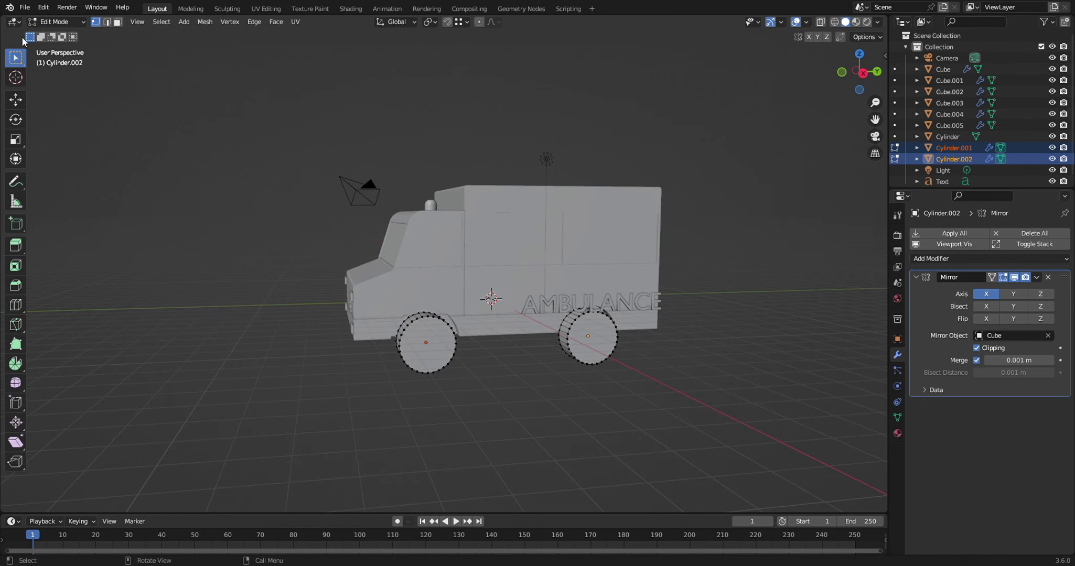
{"action": "left_click", "coordinate": [118, 22]}
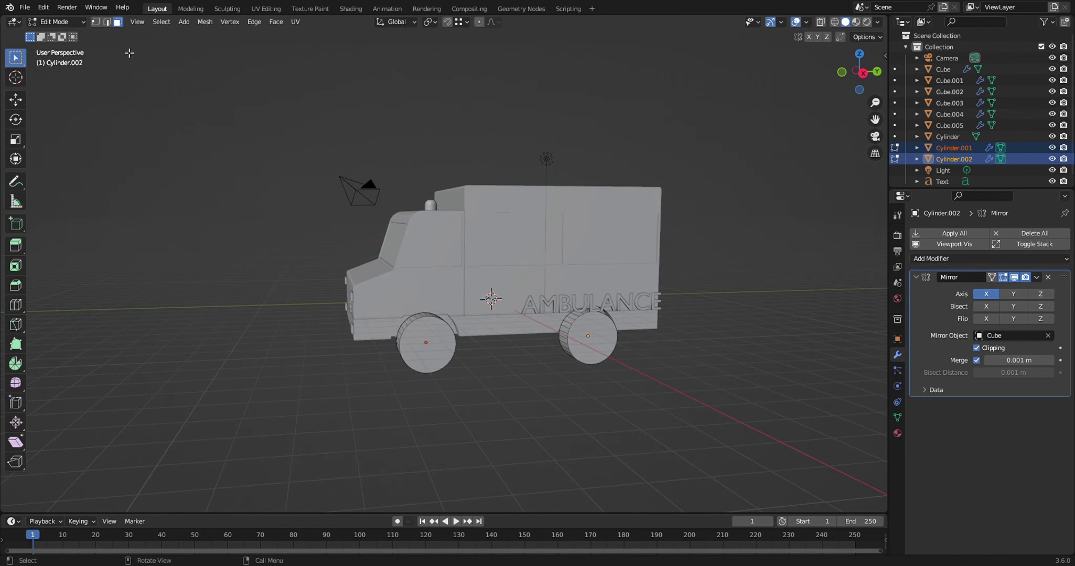
{"action": "left_click", "coordinate": [437, 360]}
{"action": "middle_click_drag", "start_coordinate": [381, 371], "coordinate": [487, 355]}
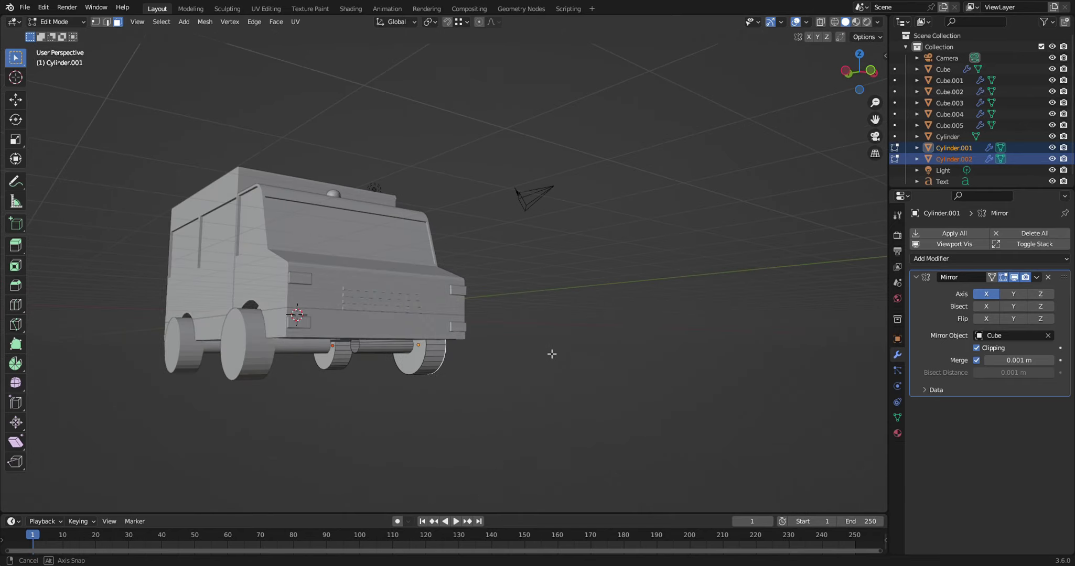
{"action": "middle_click_drag", "start_coordinate": [486, 355], "coordinate": [551, 355]}
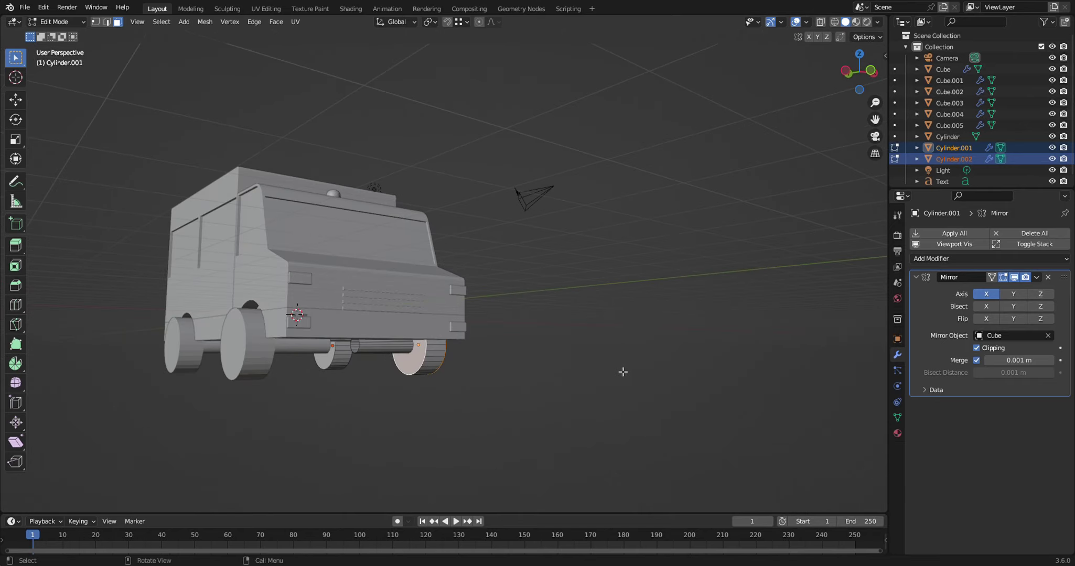
{"action": "mouse_move", "coordinate": [624, 372]}
{"action": "middle_mouse_down"}
{"action": "mouse_move", "coordinate": [607, 374]}
{"action": "mouse_move", "coordinate": [647, 379]}
{"action": "mouse_move", "coordinate": [537, 391]}
{"action": "mouse_move", "coordinate": [502, 370]}
{"action": "middle_mouse_up"}
{"action": "left_click", "coordinate": [333, 374]}
{"action": "left_click", "coordinate": [502, 369], "text": "shift"}
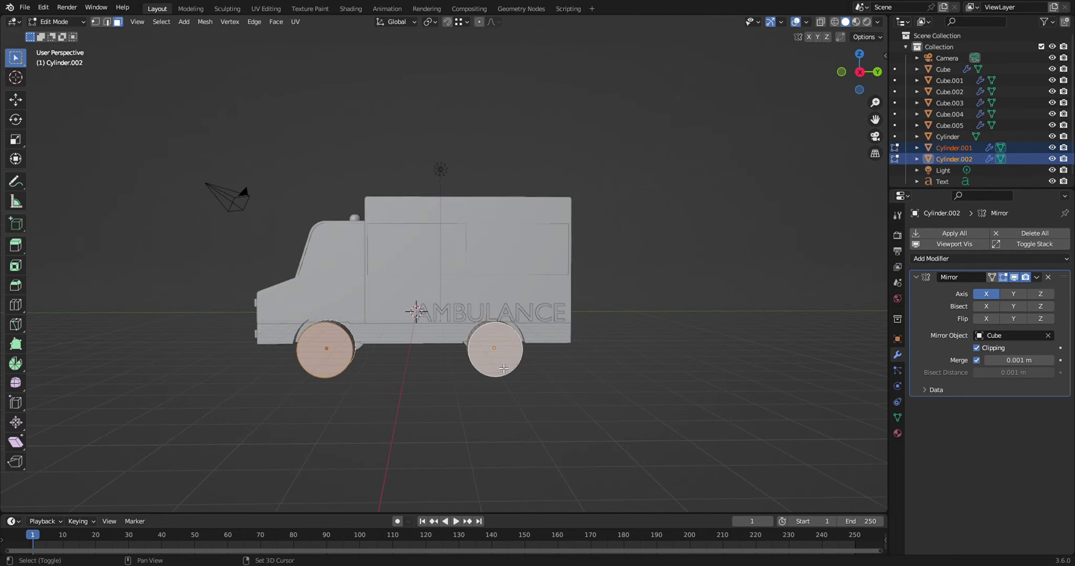
{"action": "mouse_move", "coordinate": [574, 400]}
{"action": "middle_mouse_down"}
{"action": "mouse_move", "coordinate": [499, 408]}
{"action": "mouse_move", "coordinate": [511, 395]}
{"action": "mouse_move", "coordinate": [639, 380]}
{"action": "mouse_move", "coordinate": [636, 396]}
{"action": "mouse_move", "coordinate": [617, 399]}
{"action": "middle_mouse_up"}
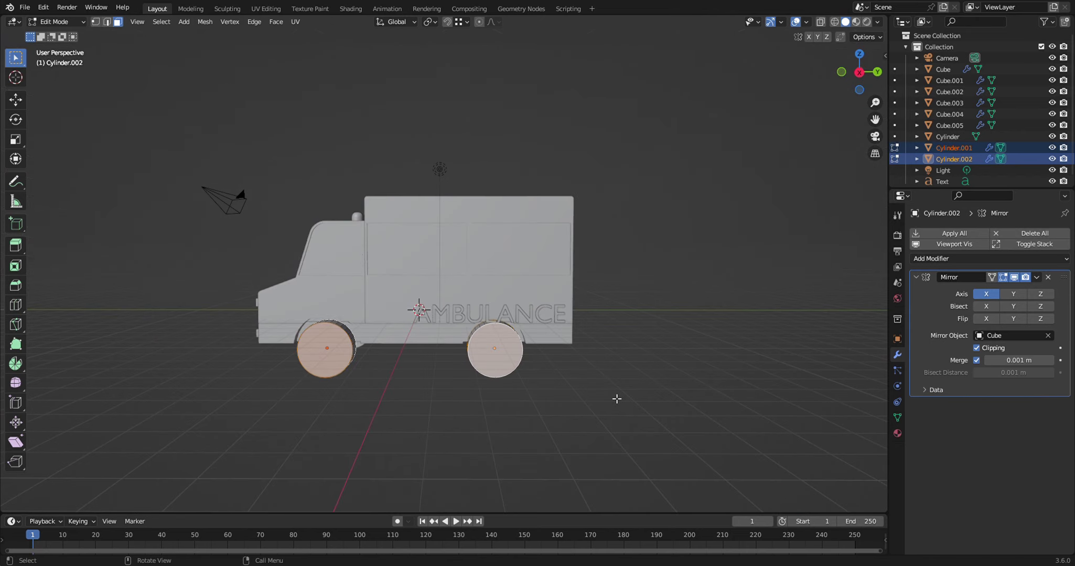
- Inset the selected wheel cap faces by 0.3215 m, then clear the selection
{"action": "key", "text": "i"}
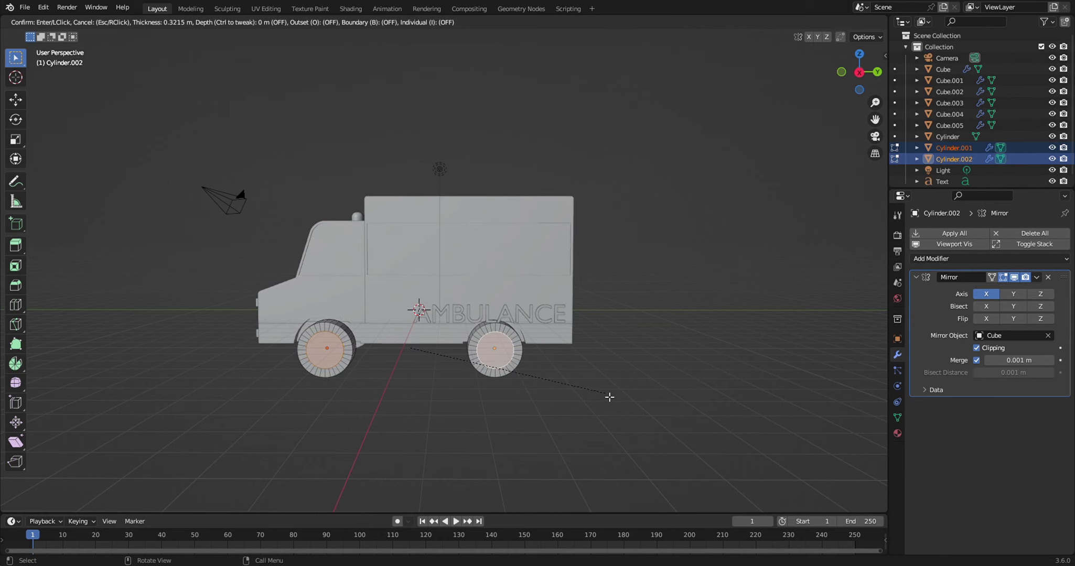
{"action": "left_click", "coordinate": [610, 397]}
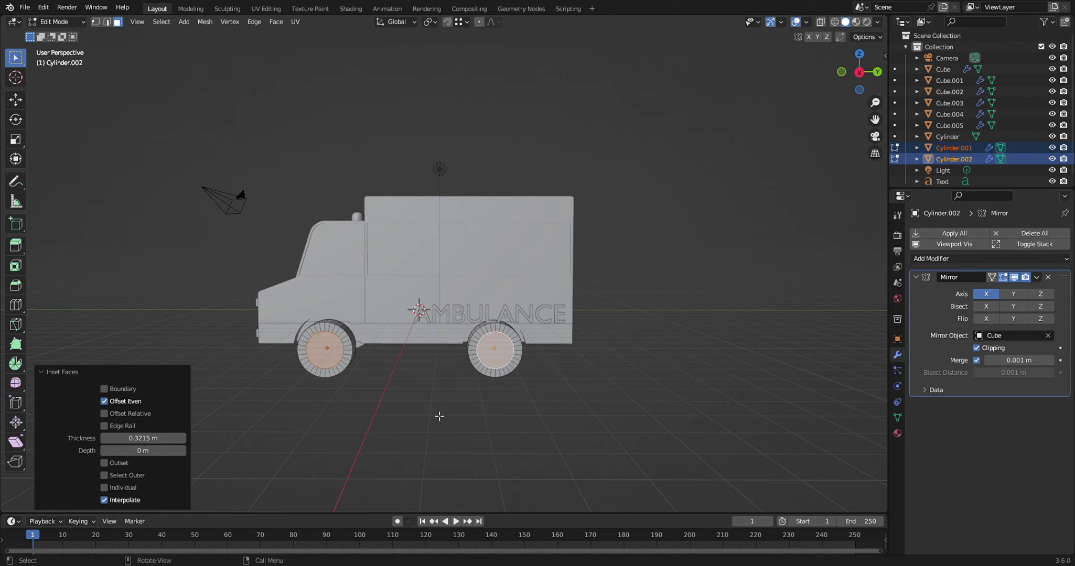
{"action": "mouse_move", "coordinate": [439, 416]}
{"action": "middle_mouse_down"}
{"action": "mouse_move", "coordinate": [524, 468]}
{"action": "mouse_move", "coordinate": [587, 391]}
{"action": "mouse_move", "coordinate": [504, 387]}
{"action": "middle_mouse_up"}
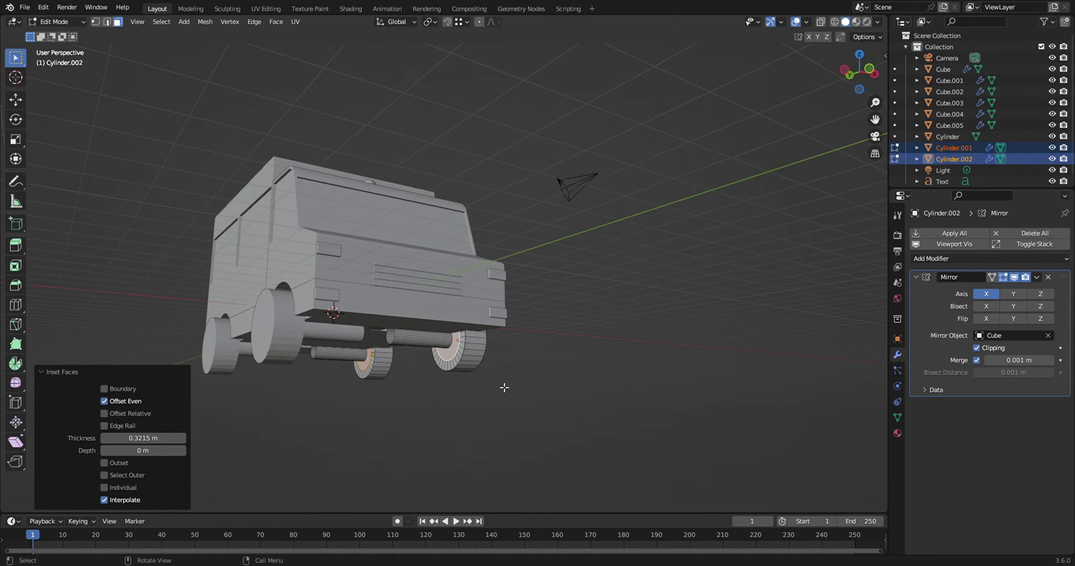
{"action": "left_click", "coordinate": [479, 411]}
{"action": "middle_click_drag", "start_coordinate": [440, 411], "coordinate": [519, 393]}
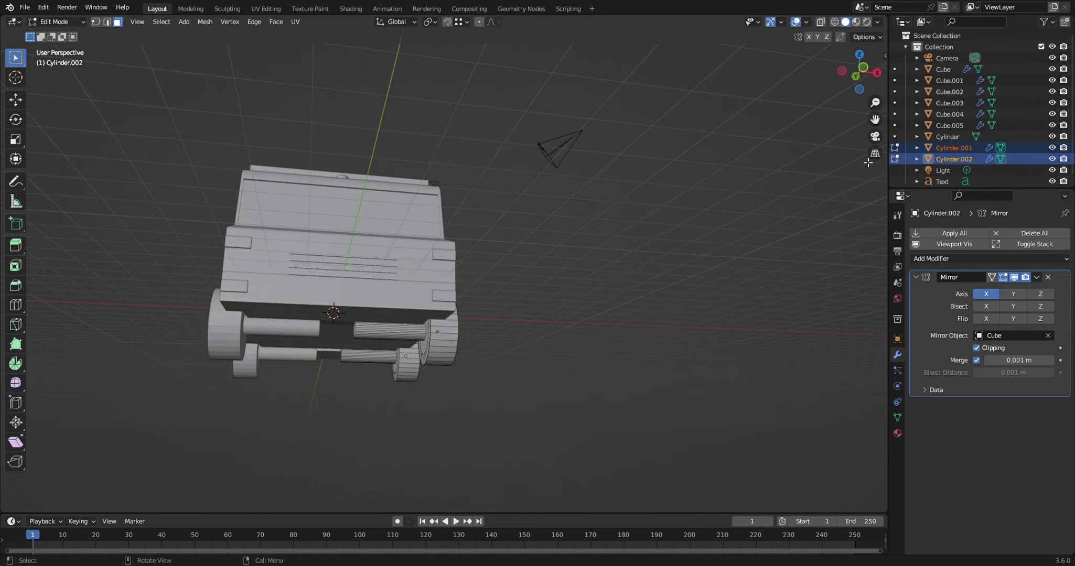
- Move both axles' left-end vertices 0.876 m along X, then return to Object Mode
{"action": "left_click", "coordinate": [821, 22]}
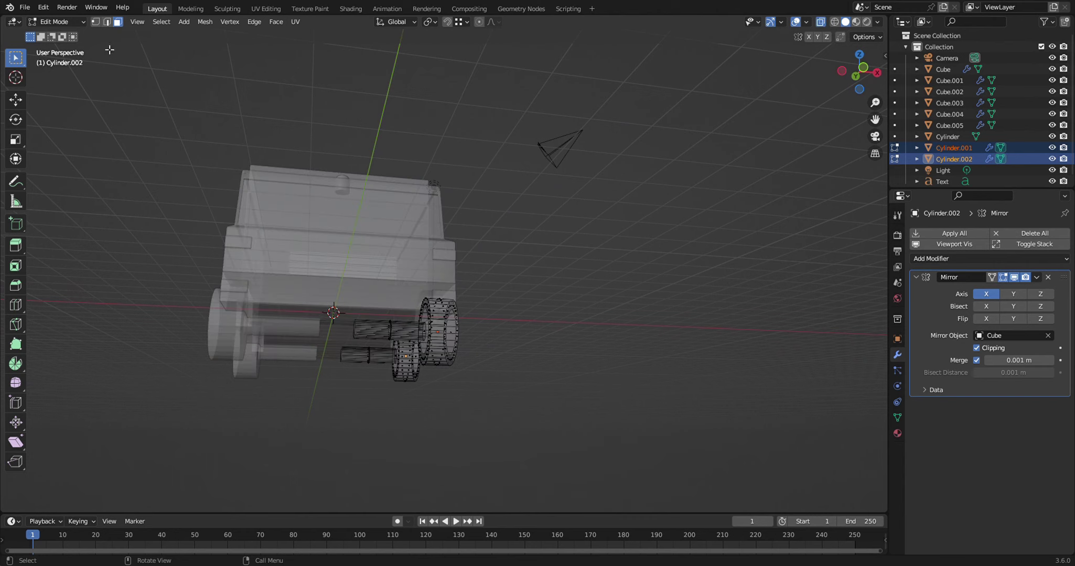
{"action": "left_click", "coordinate": [95, 22]}
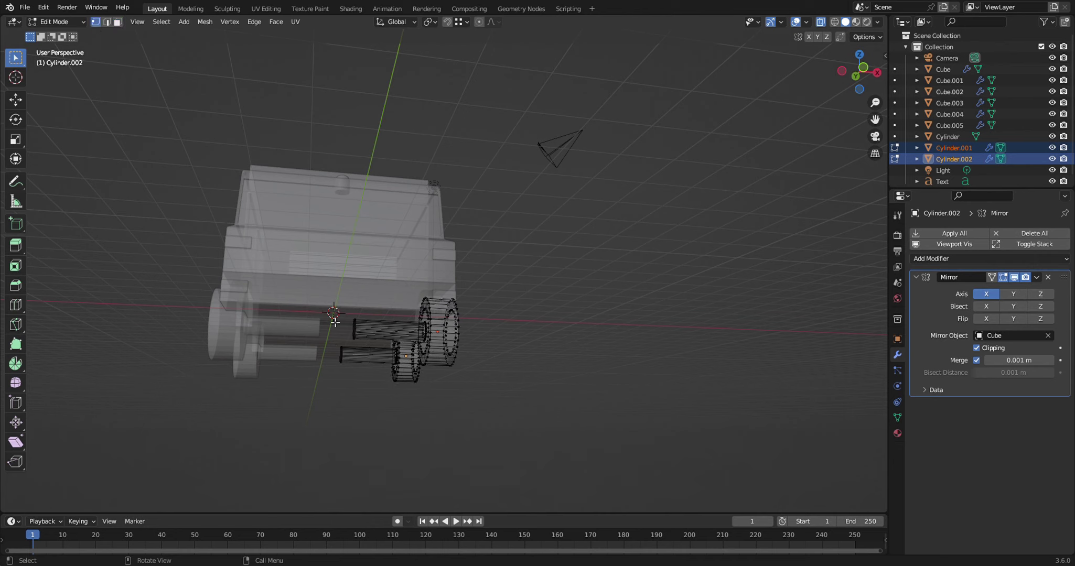
{"action": "left_click_drag", "start_coordinate": [334, 306], "coordinate": [373, 345]}
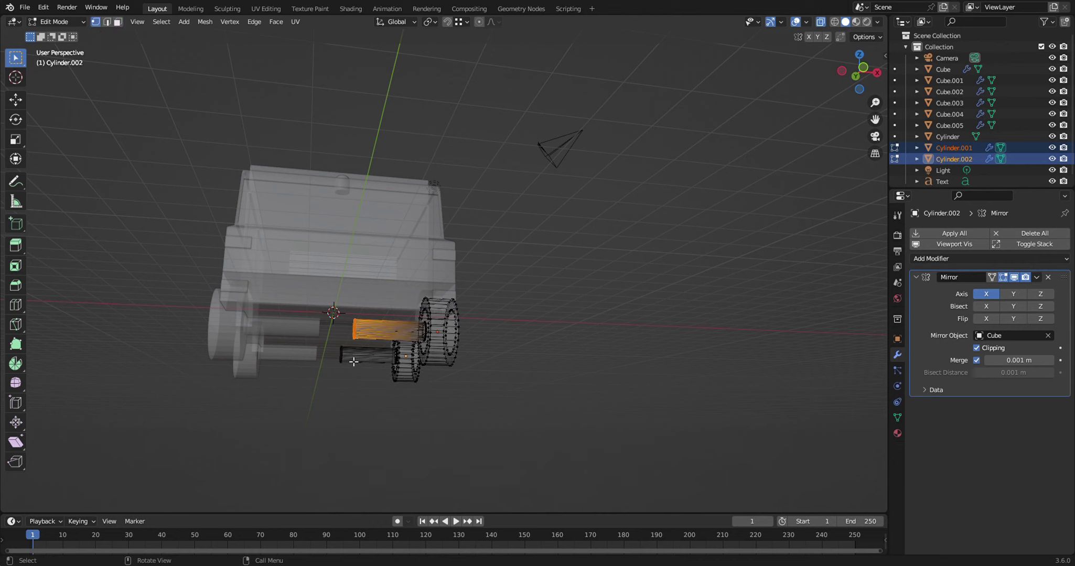
{"action": "left_click_drag", "start_coordinate": [333, 343], "coordinate": [394, 385], "text": "shift"}
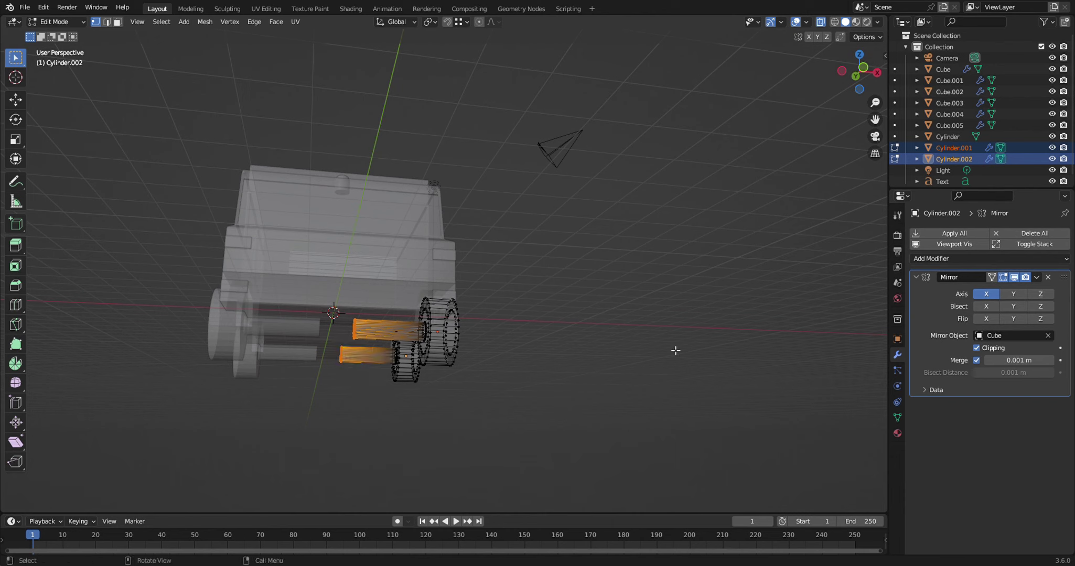
{"action": "key", "text": "g"}
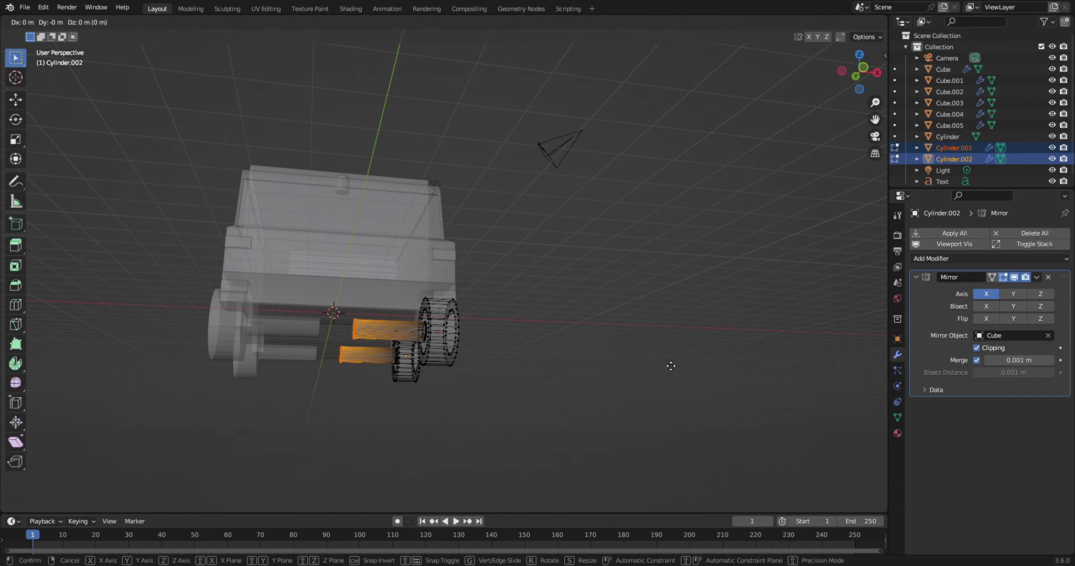
{"action": "key", "text": "x"}
{"action": "left_click", "coordinate": [645, 371]}
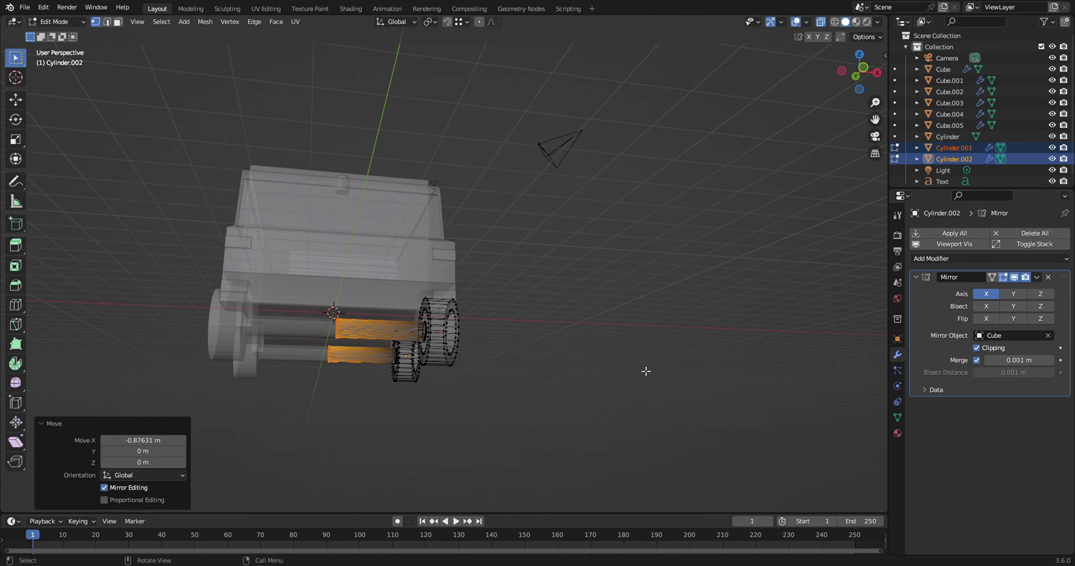
{"action": "left_click", "coordinate": [819, 22]}
{"action": "mouse_move", "coordinate": [574, 412]}
{"action": "middle_mouse_down"}
{"action": "mouse_move", "coordinate": [545, 423]}
{"action": "mouse_move", "coordinate": [276, 417]}
{"action": "middle_mouse_up"}
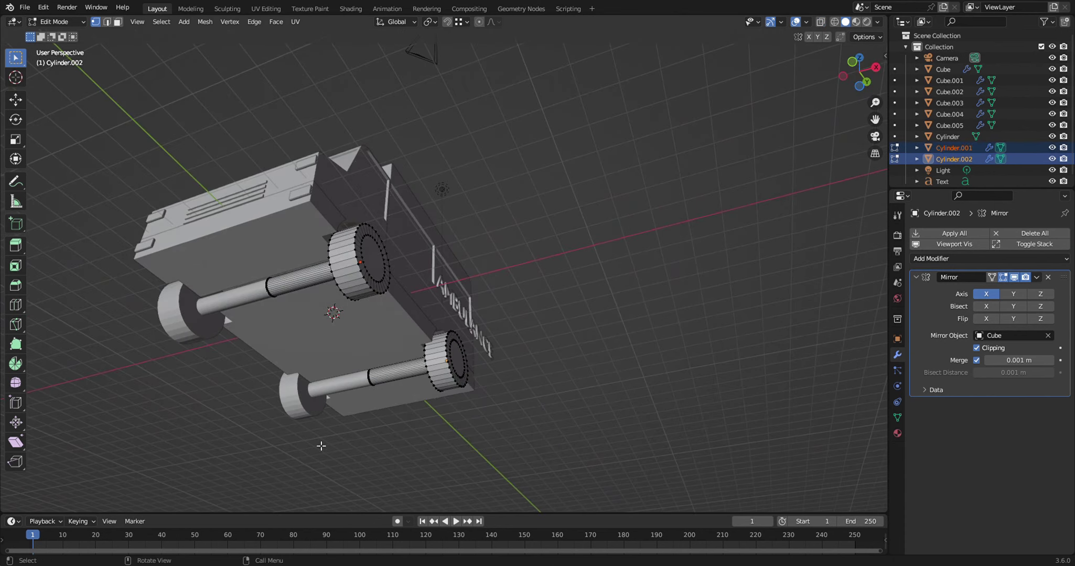
{"action": "key", "text": "Tab"}
{"action": "mouse_move", "coordinate": [403, 449]}
{"action": "middle_mouse_down"}
{"action": "mouse_move", "coordinate": [456, 386]}
{"action": "mouse_move", "coordinate": [446, 419]}
{"action": "mouse_move", "coordinate": [359, 477]}
{"action": "mouse_move", "coordinate": [351, 427]}
{"action": "mouse_move", "coordinate": [383, 388]}
{"action": "mouse_move", "coordinate": [349, 415]}
{"action": "mouse_move", "coordinate": [284, 403]}
{"action": "mouse_move", "coordinate": [457, 396]}
{"action": "middle_mouse_up"}
- Add a new cube and move it along Y in front of the truck
{"action": "middle_click_drag", "start_coordinate": [763, 367], "coordinate": [671, 357]}
{"action": "mouse_move", "coordinate": [326, 317]}
{"action": "middle_mouse_down"}
{"action": "mouse_move", "coordinate": [477, 312]}
{"action": "mouse_move", "coordinate": [338, 374]}
{"action": "mouse_move", "coordinate": [431, 376]}
{"action": "mouse_move", "coordinate": [433, 367]}
{"action": "middle_mouse_up"}
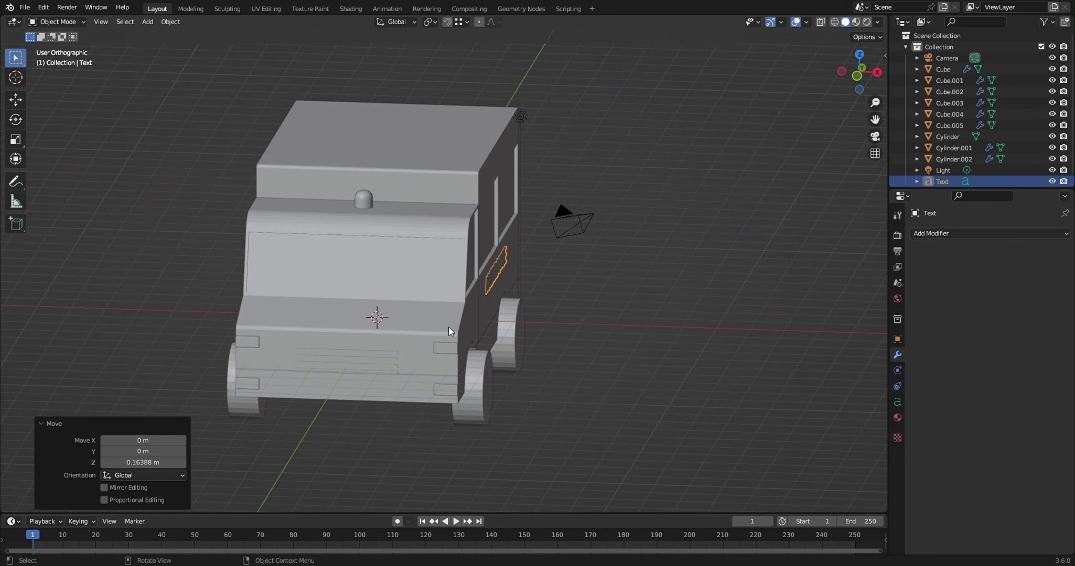
{"action": "left_click", "coordinate": [874, 153]}
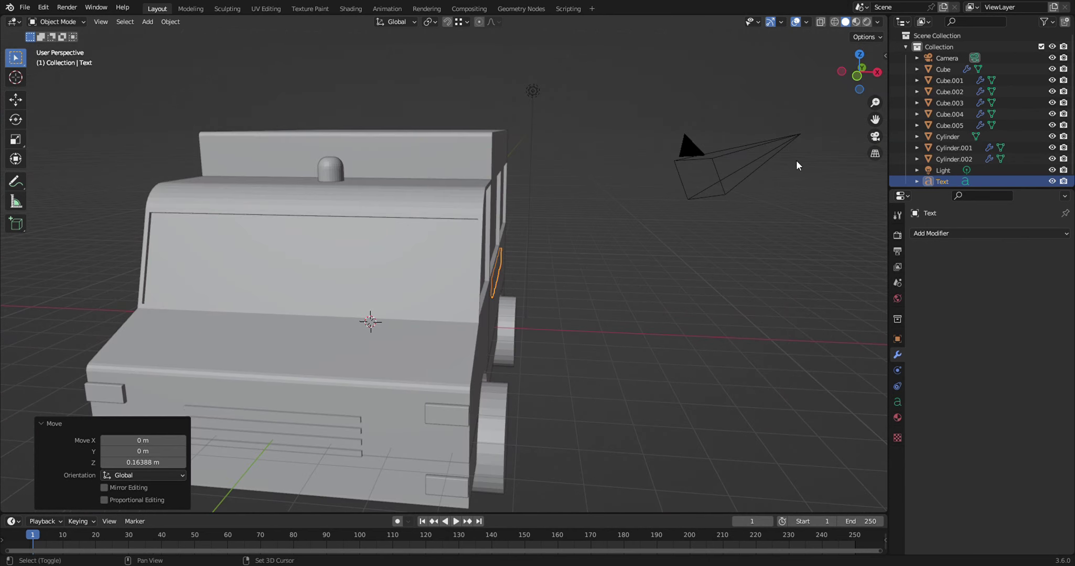
{"action": "key", "text": "shift+a"}
{"action": "mouse_move", "coordinate": [739, 164]}
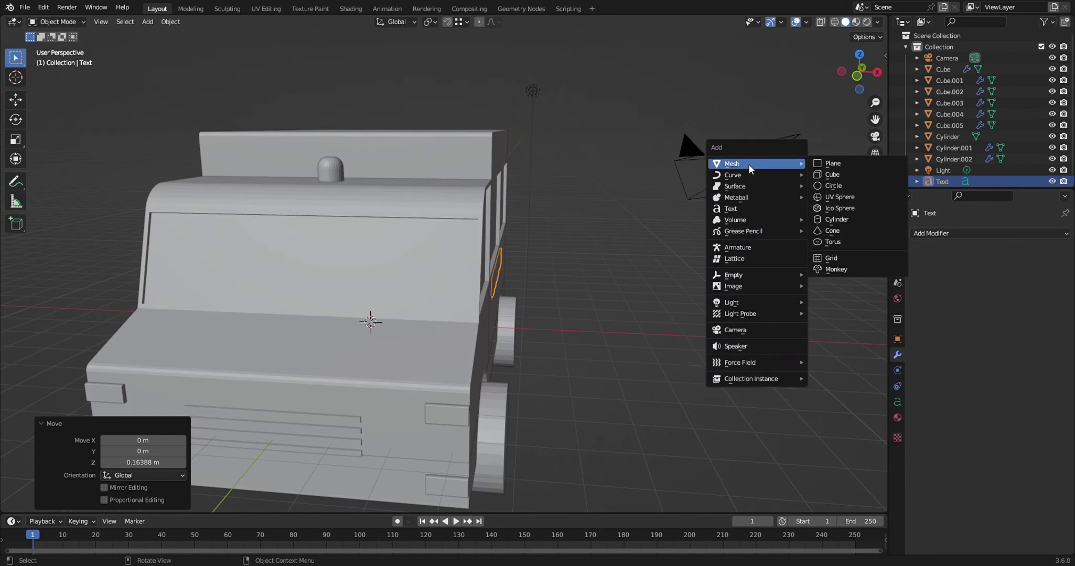
{"action": "left_click", "coordinate": [822, 174]}
{"action": "middle_click_drag", "start_coordinate": [678, 297], "coordinate": [596, 310]}
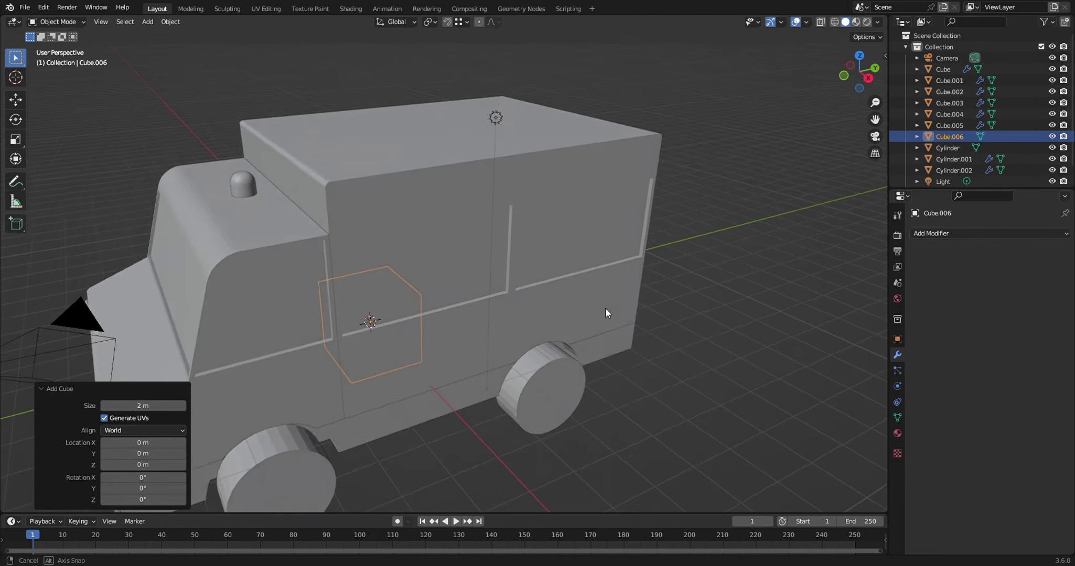
{"action": "key", "text": "g"}
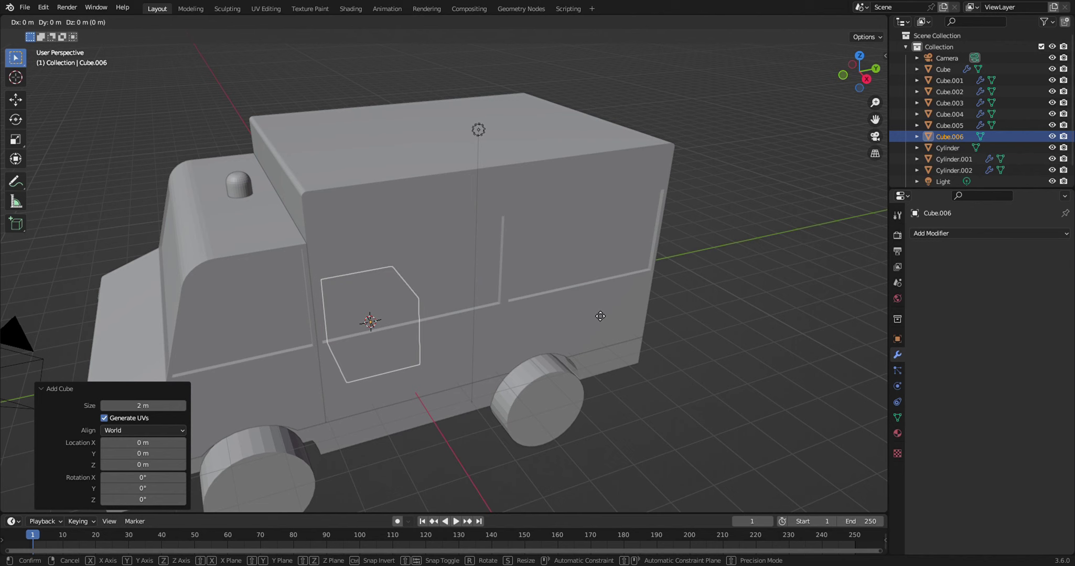
{"action": "key", "text": "y"}
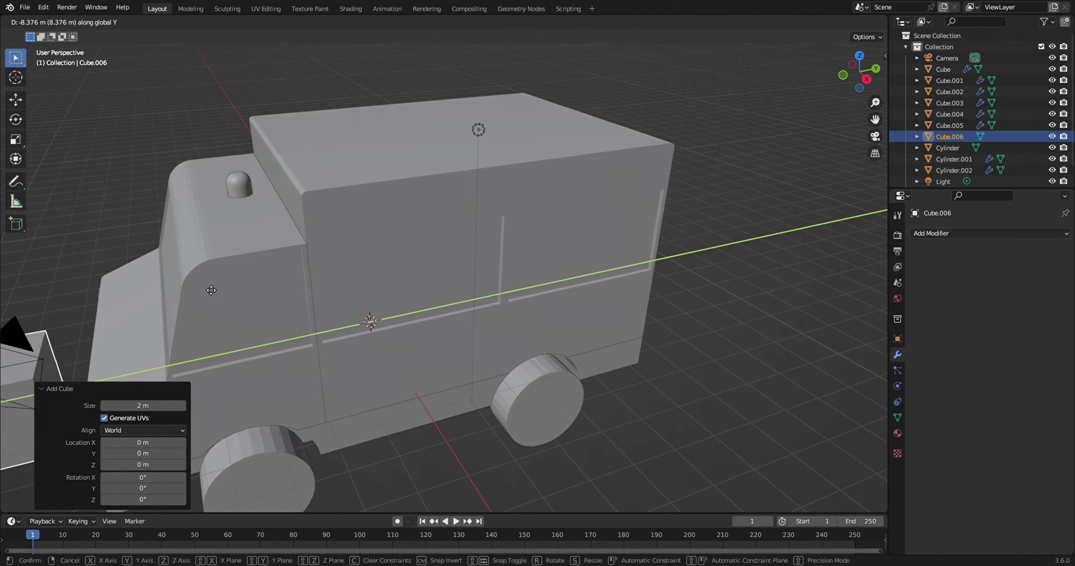
{"action": "left_click", "coordinate": [295, 322]}
- Scale the cube to 0.877 X, 0.867 Y and 0.360 Z into a flat plate
{"action": "mouse_move", "coordinate": [294, 322]}
{"action": "middle_mouse_down"}
{"action": "mouse_move", "coordinate": [385, 325]}
{"action": "mouse_move", "coordinate": [410, 348]}
{"action": "middle_mouse_up"}
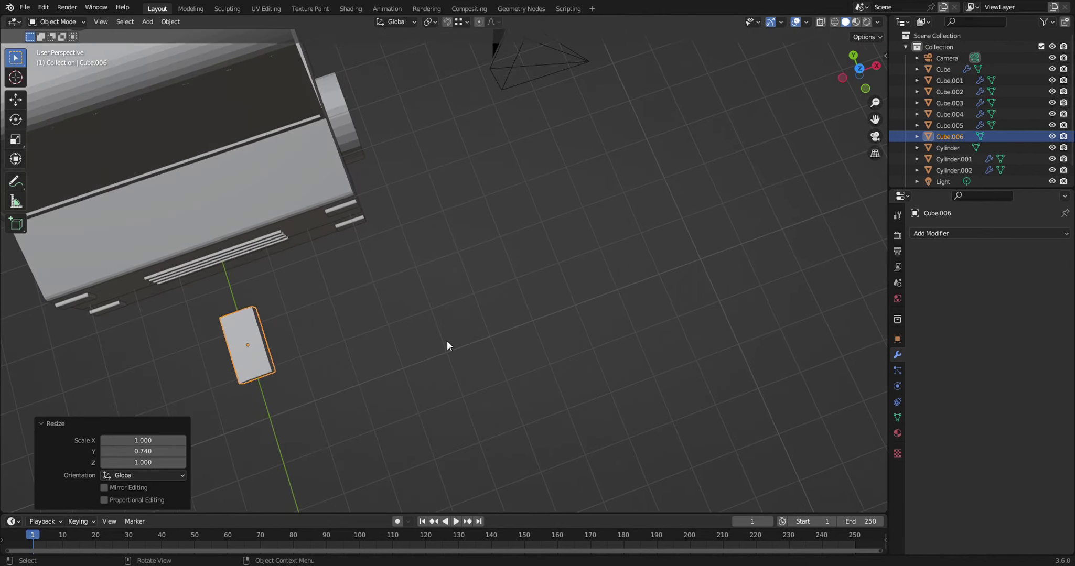
{"action": "key", "text": "s"}
{"action": "key", "text": "x"}
{"action": "left_click", "coordinate": [422, 338]}
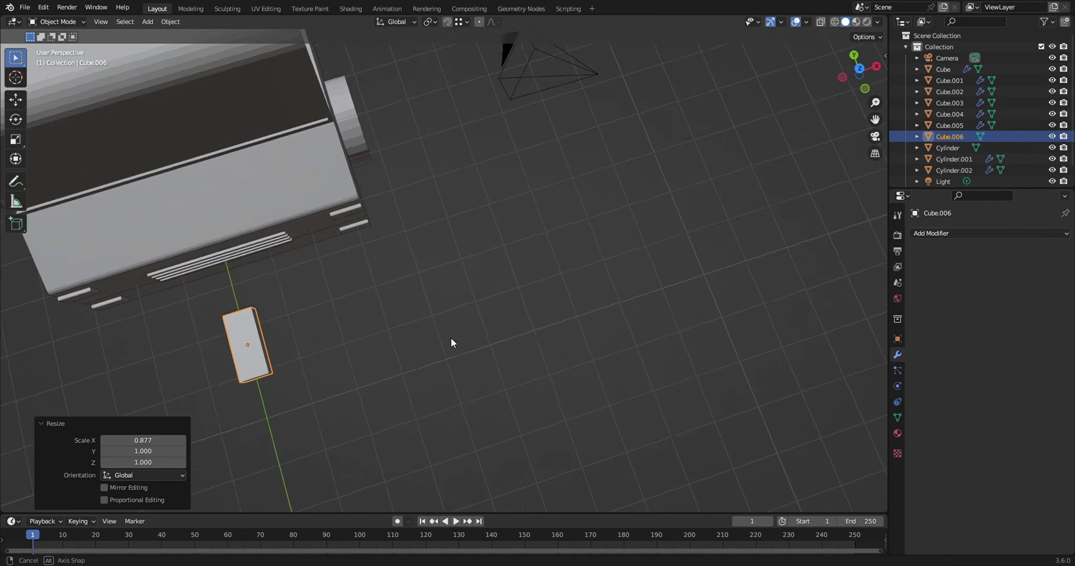
{"action": "mouse_move", "coordinate": [450, 338]}
{"action": "middle_mouse_down"}
{"action": "mouse_move", "coordinate": [395, 283]}
{"action": "mouse_move", "coordinate": [420, 287]}
{"action": "middle_mouse_up"}
{"action": "key", "text": "s"}
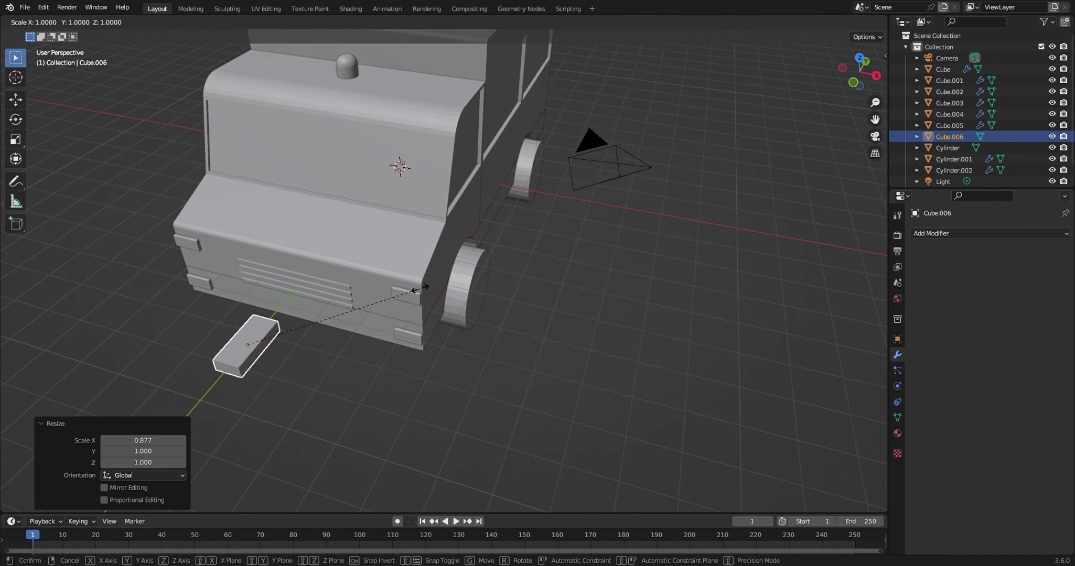
{"action": "key", "text": "y"}
{"action": "left_click", "coordinate": [338, 348]}
{"action": "mouse_move", "coordinate": [338, 348]}
{"action": "middle_mouse_down"}
{"action": "mouse_move", "coordinate": [395, 368]}
{"action": "mouse_move", "coordinate": [393, 384]}
{"action": "mouse_move", "coordinate": [357, 334]}
{"action": "middle_mouse_up"}
{"action": "key", "text": "s"}
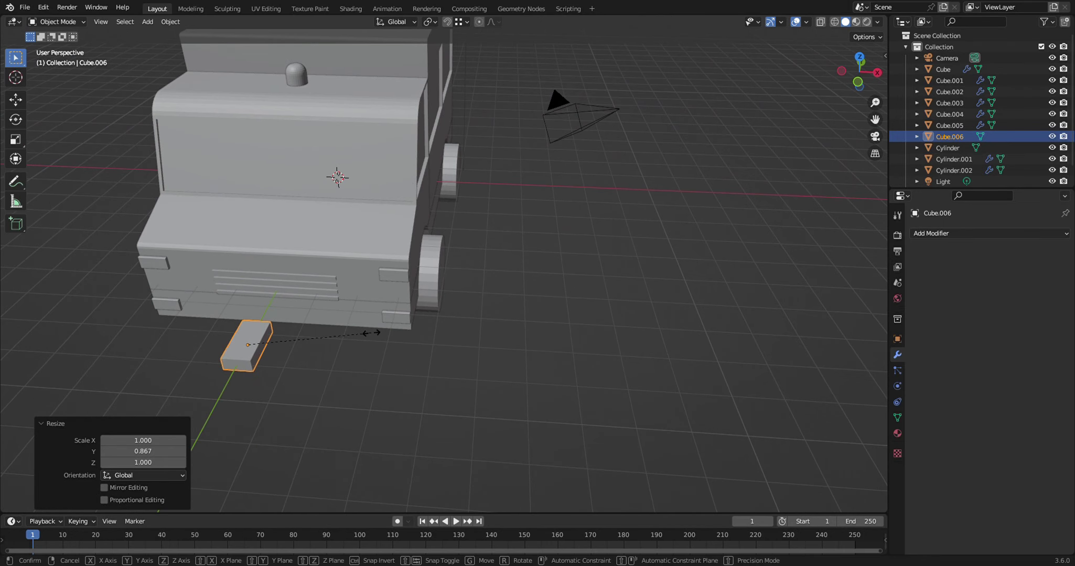
{"action": "key", "text": "z"}
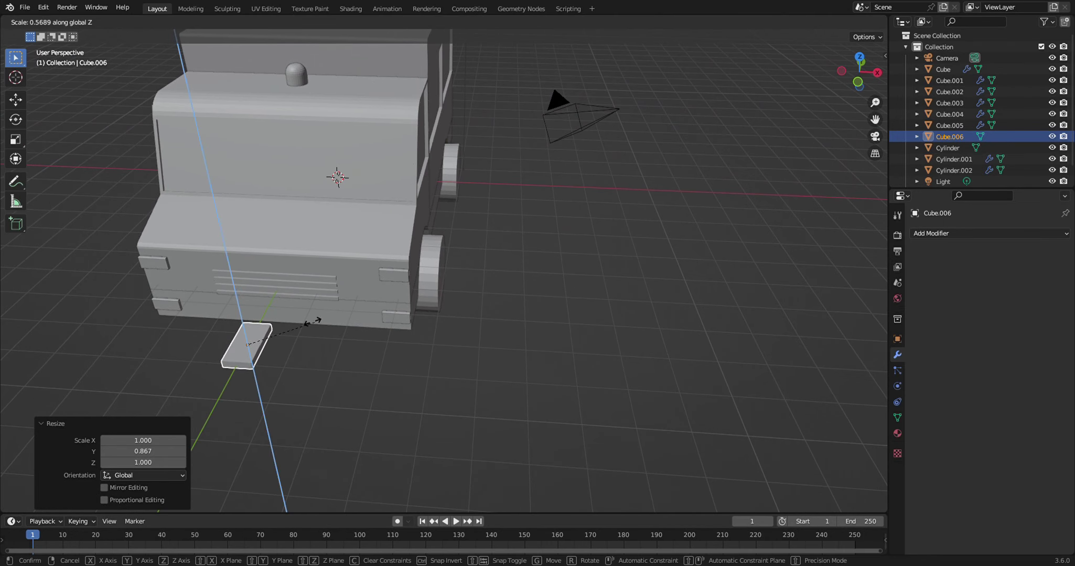
{"action": "left_click", "coordinate": [284, 320]}
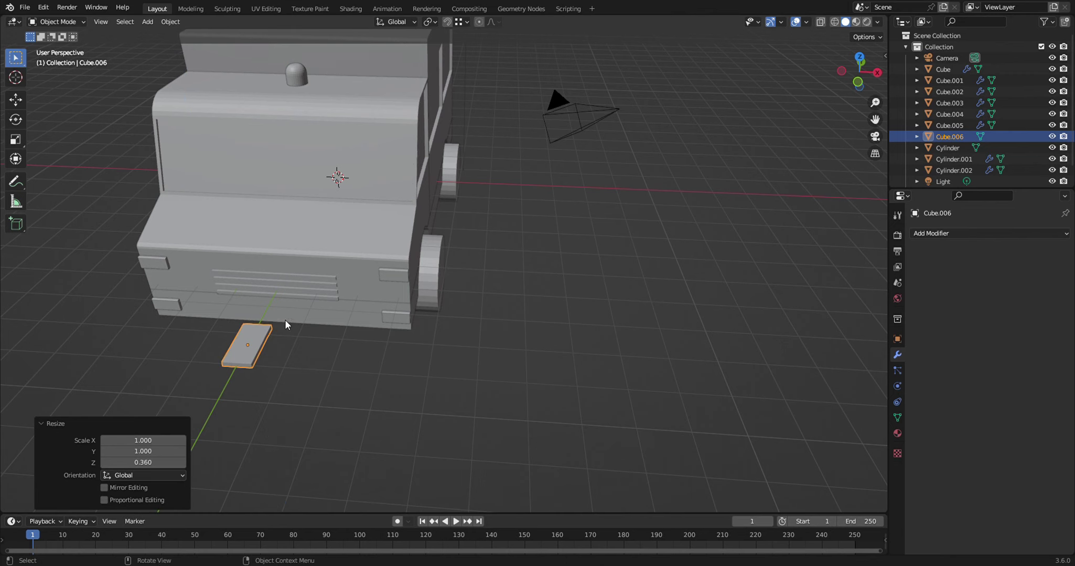
{"action": "mouse_move", "coordinate": [298, 341]}
{"action": "middle_mouse_down"}
{"action": "mouse_move", "coordinate": [347, 304]}
{"action": "mouse_move", "coordinate": [372, 342]}
{"action": "mouse_move", "coordinate": [326, 340]}
{"action": "middle_mouse_up"}
- Bevel the plate's edges 0.237 m with 14 segments and return to Object Mode
{"action": "key", "text": "Tab"}
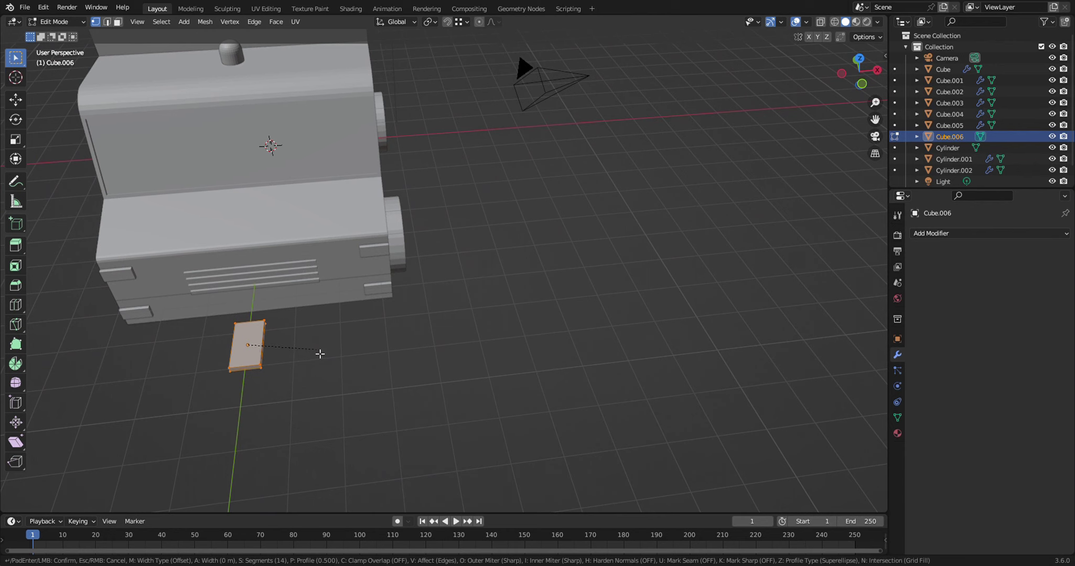
{"action": "key", "text": "ctrl+b"}
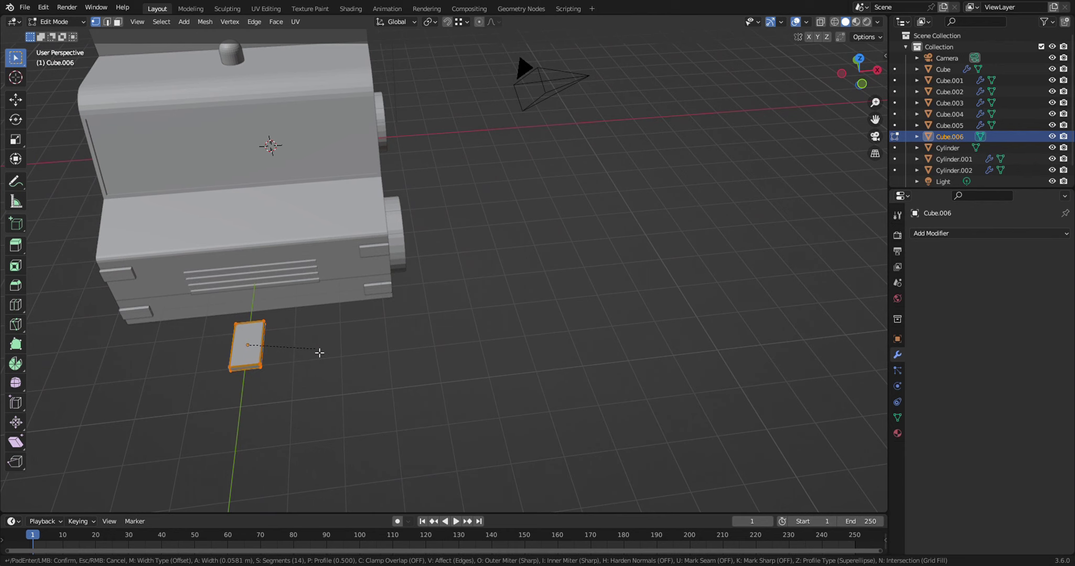
{"action": "left_click", "coordinate": [322, 354]}
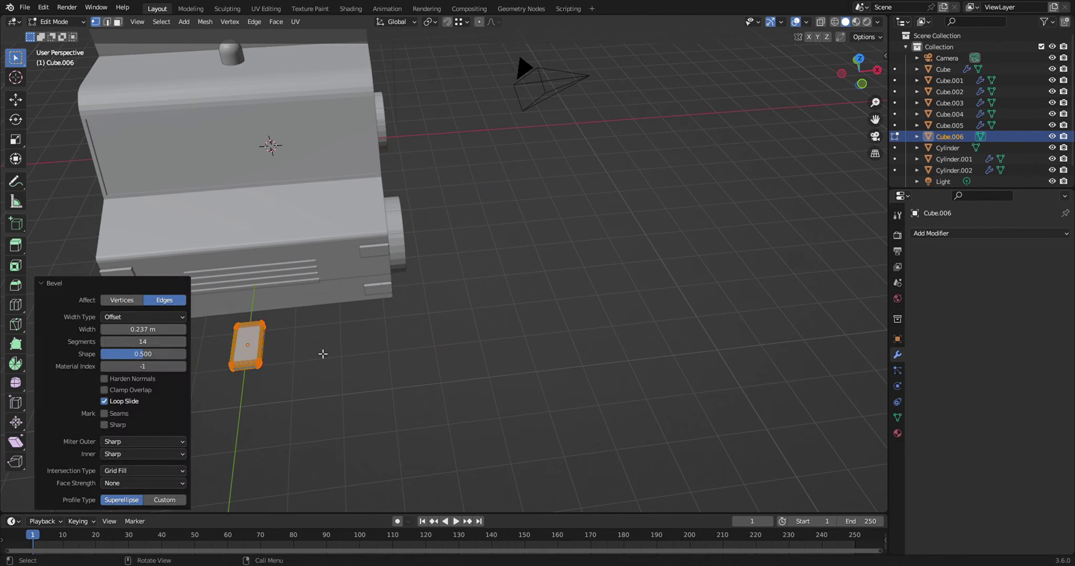
{"action": "key", "text": "Tab"}
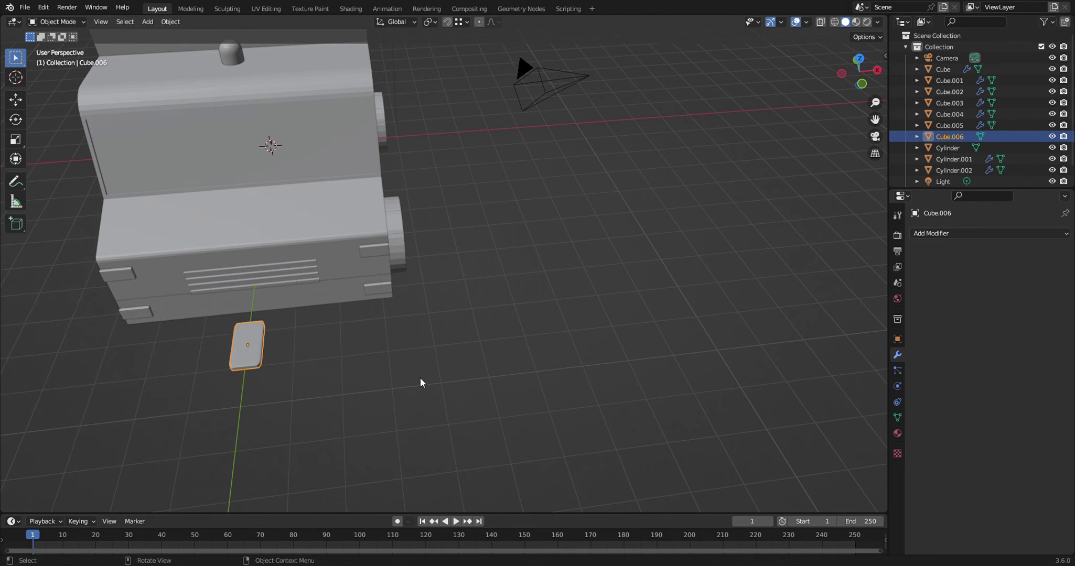
{"action": "mouse_move", "coordinate": [445, 384]}
{"action": "middle_mouse_down"}
{"action": "mouse_move", "coordinate": [416, 390]}
{"action": "mouse_move", "coordinate": [361, 374]}
{"action": "middle_mouse_up"}
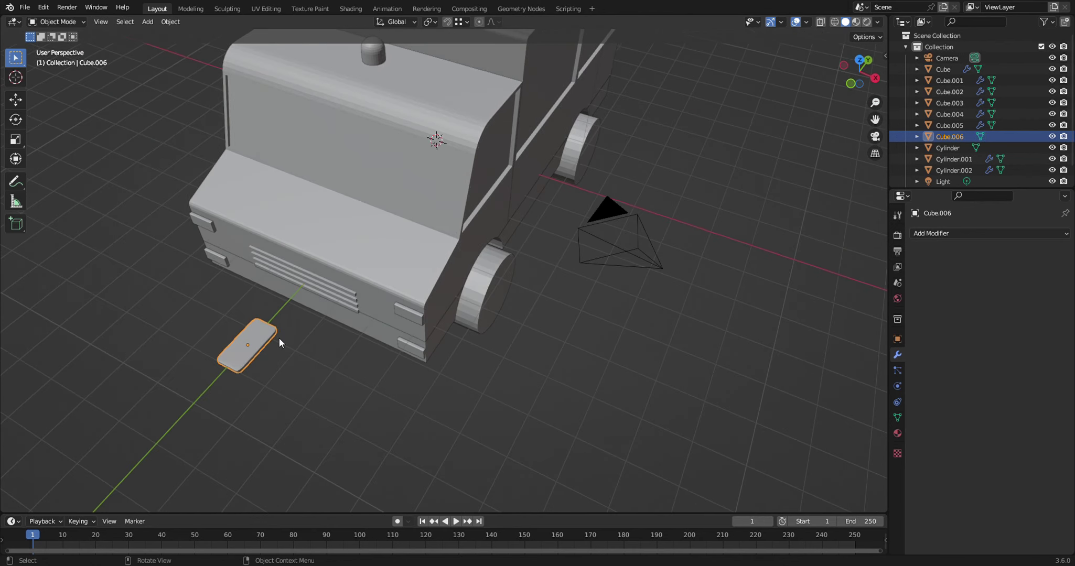
- Duplicate the rounded plate in place and raise the copy slightly along Z
{"action": "key", "text": "shift+d"}
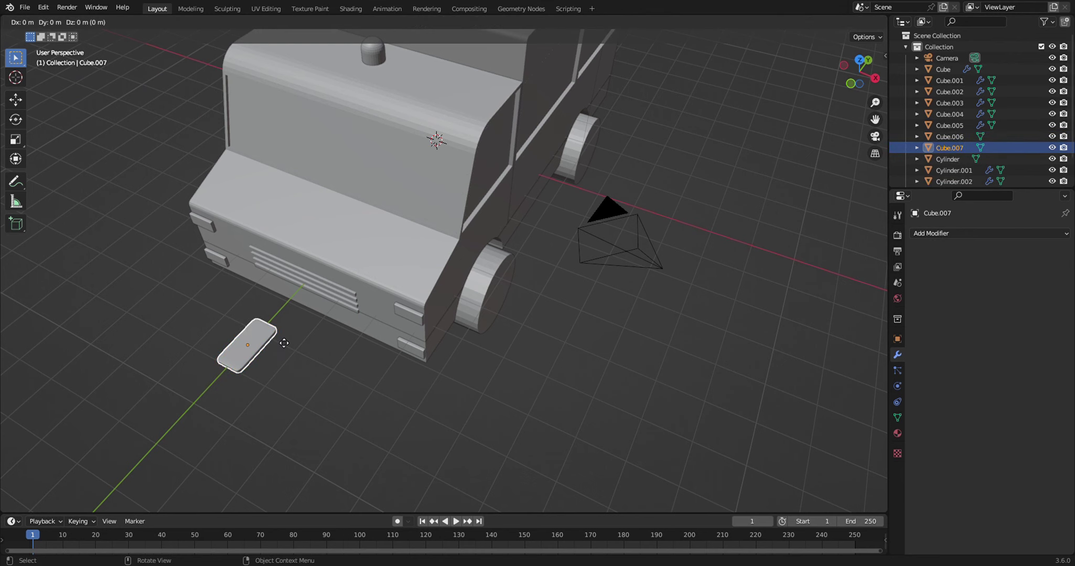
{"action": "right_click", "coordinate": [279, 339]}
{"action": "key", "text": "g"}
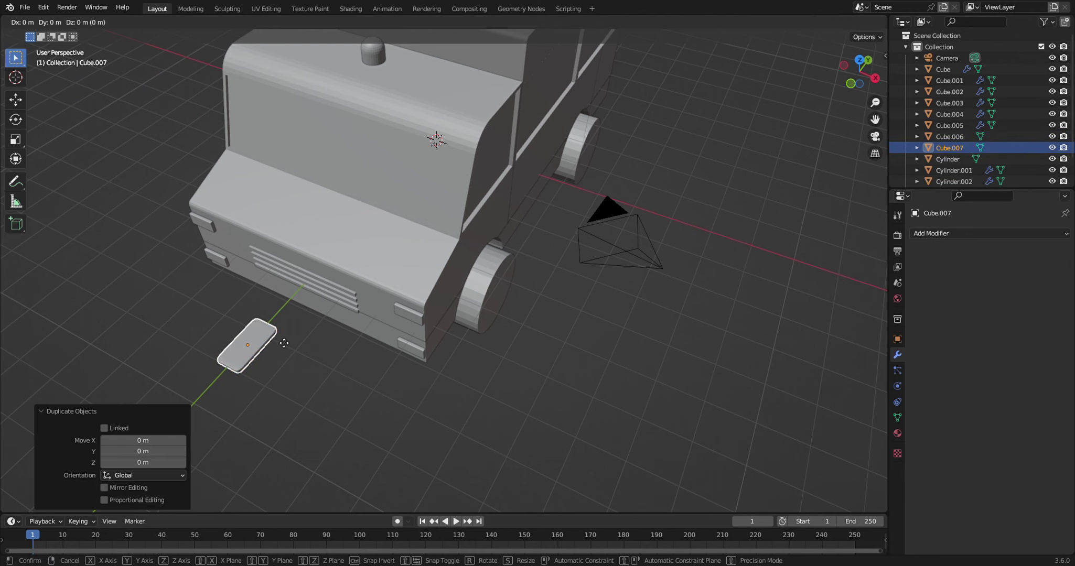
{"action": "key", "text": "z"}
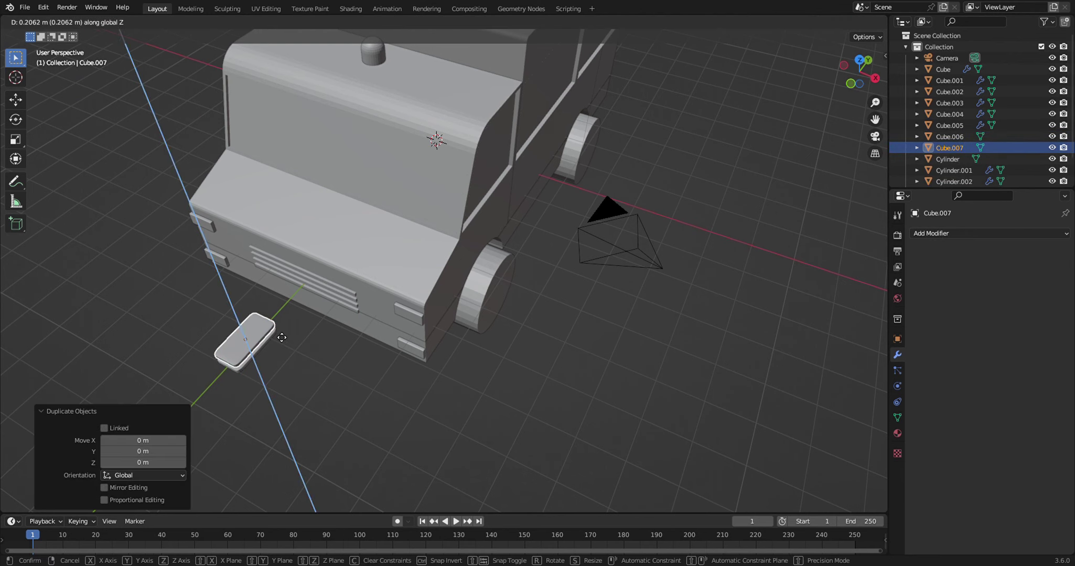
{"action": "left_click", "coordinate": [279, 337]}
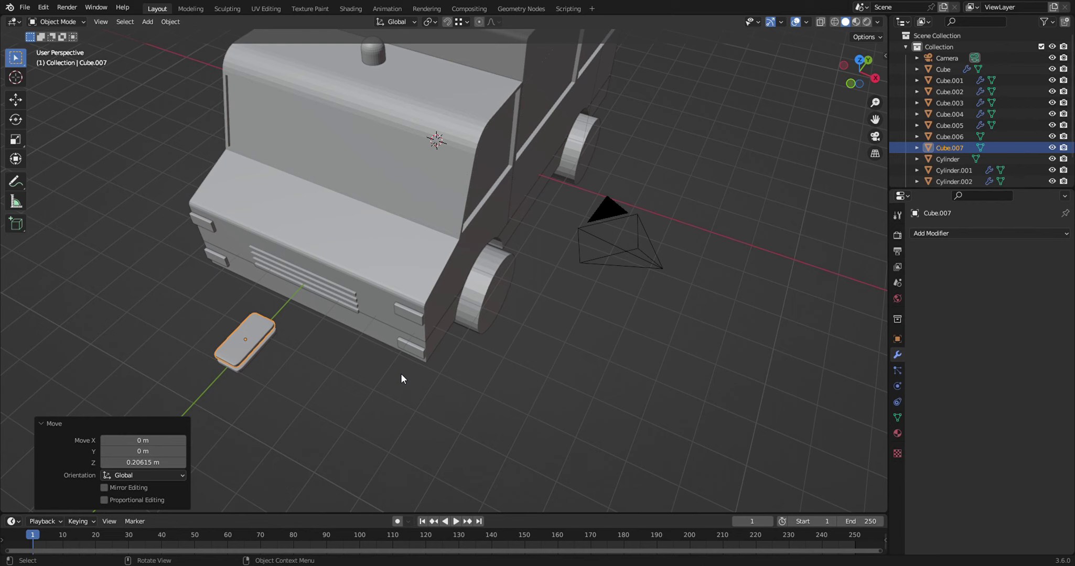
- Rotate the copy exactly -90° about Z
{"action": "key", "text": "r"}
{"action": "key", "text": "z"}
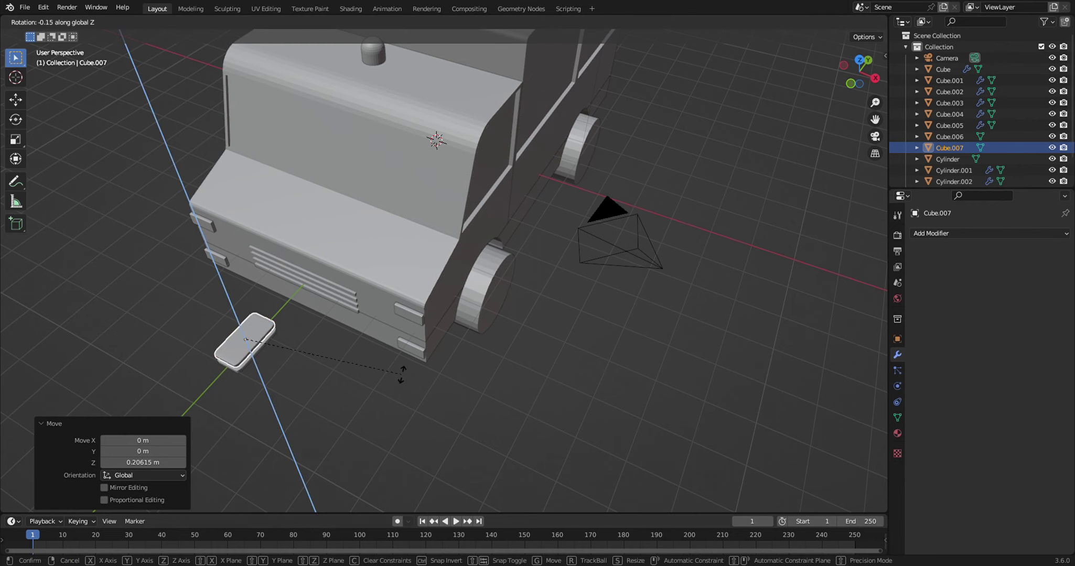
{"action": "left_click", "coordinate": [221, 445]}
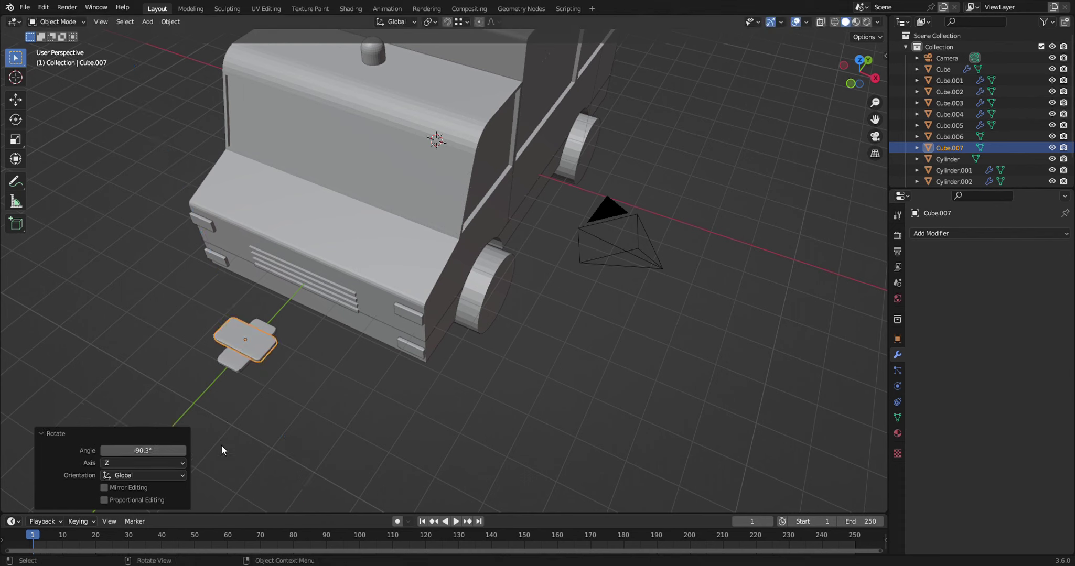
{"action": "left_click", "coordinate": [151, 455]}
{"action": "left_click_drag", "start_coordinate": [114, 450], "coordinate": [150, 451]}
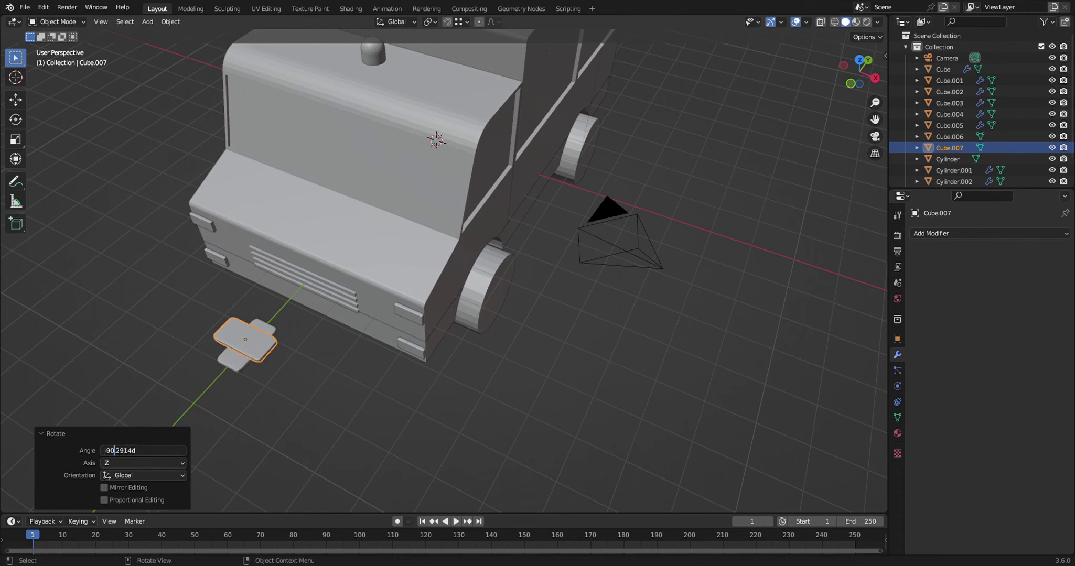
{"action": "key", "text": "BackSpace"}
{"action": "key", "text": "Return"}
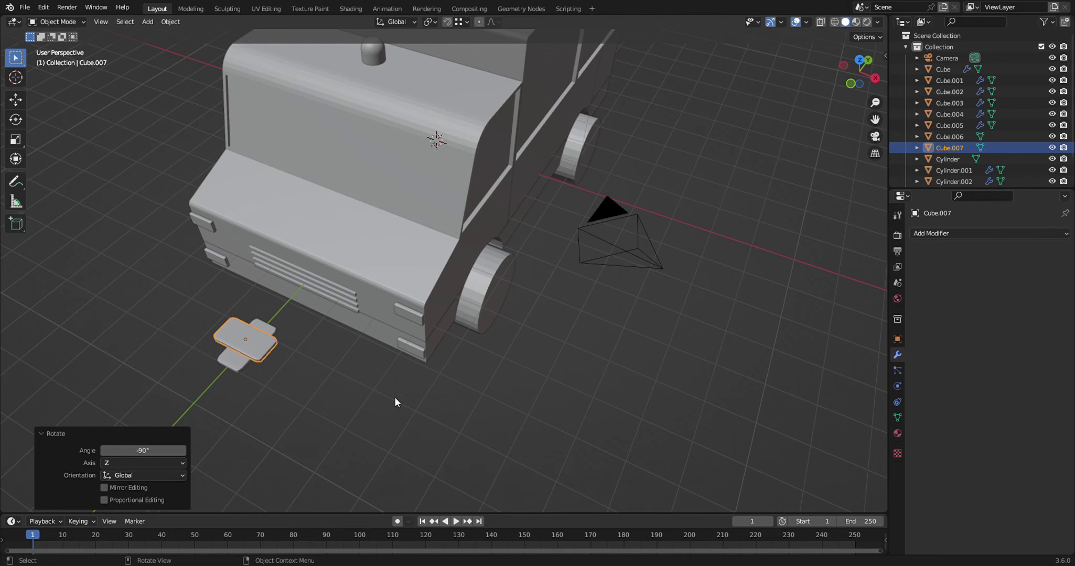
- Lower the rotated copy about 0.1 m along Z to cross the original plate
{"action": "left_click", "coordinate": [357, 452]}
{"action": "mouse_move", "coordinate": [273, 386]}
{"action": "middle_mouse_down"}
{"action": "mouse_move", "coordinate": [279, 361]}
{"action": "mouse_move", "coordinate": [323, 332]}
{"action": "middle_mouse_up"}
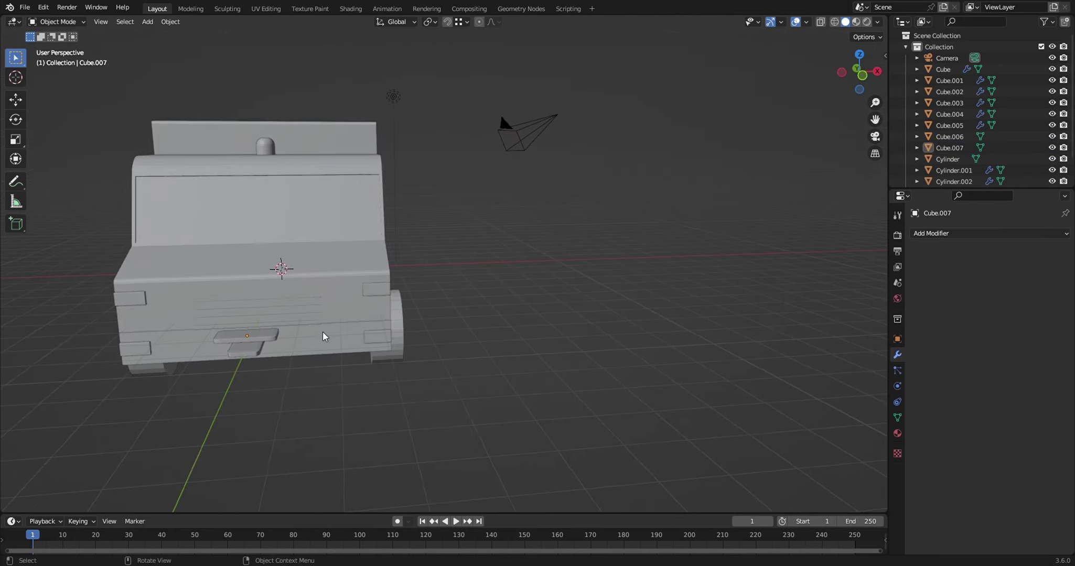
{"action": "left_click", "coordinate": [267, 337]}
{"action": "key", "text": "g"}
{"action": "key", "text": "z"}
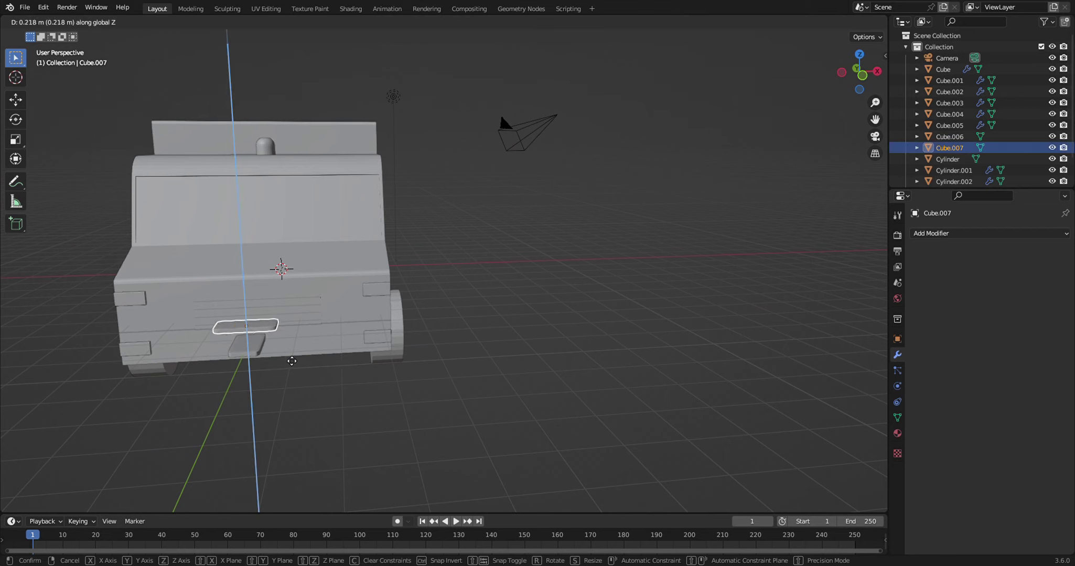
{"action": "left_click", "coordinate": [336, 382]}
{"action": "mouse_move", "coordinate": [336, 381]}
{"action": "middle_mouse_down"}
{"action": "mouse_move", "coordinate": [283, 441]}
{"action": "mouse_move", "coordinate": [273, 373]}
{"action": "middle_mouse_up"}
- Select both cross plates, raise them to hood height and slide them over the truck's front
{"action": "left_click", "coordinate": [270, 327], "text": "shift"}
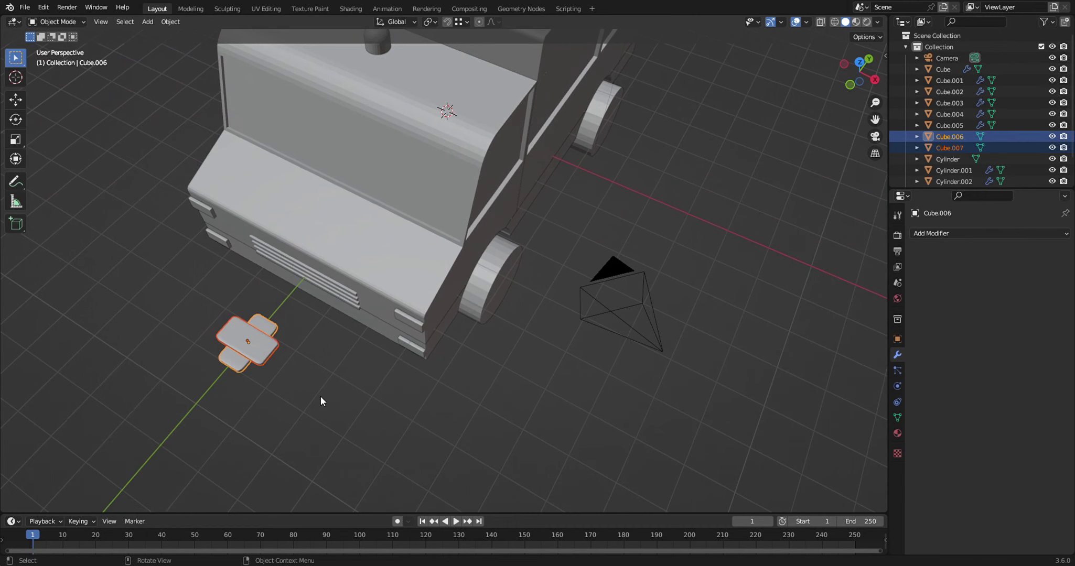
{"action": "mouse_move", "coordinate": [333, 389]}
{"action": "middle_mouse_down"}
{"action": "mouse_move", "coordinate": [338, 345]}
{"action": "mouse_move", "coordinate": [342, 352]}
{"action": "middle_mouse_up"}
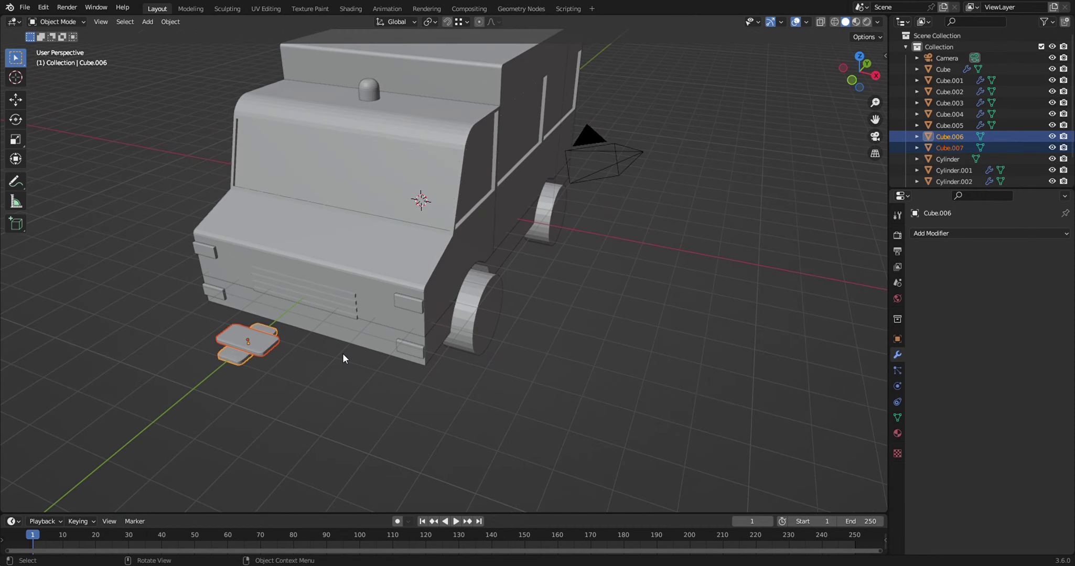
{"action": "key", "text": "g"}
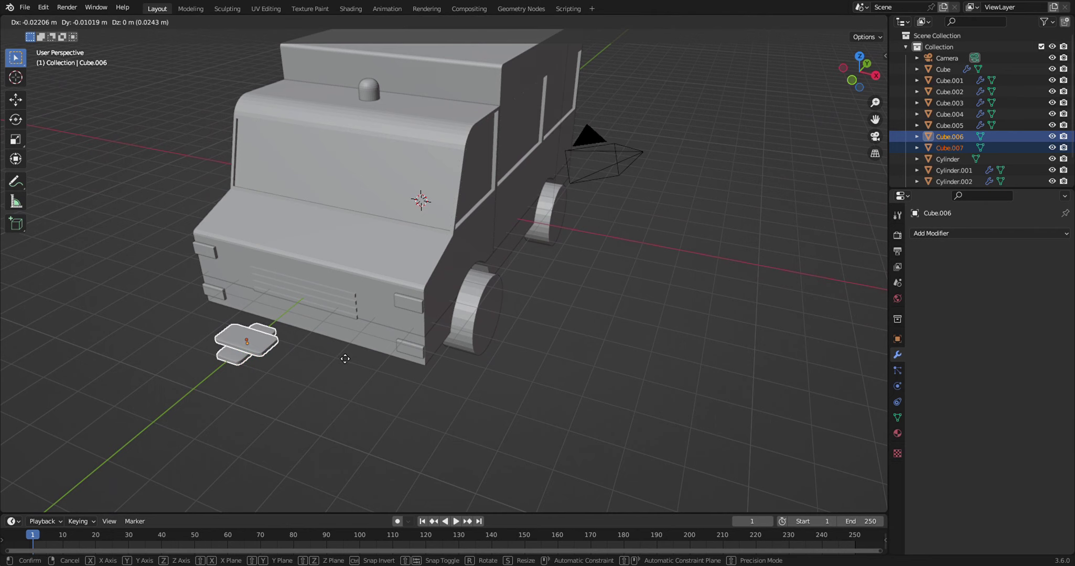
{"action": "key", "text": "z"}
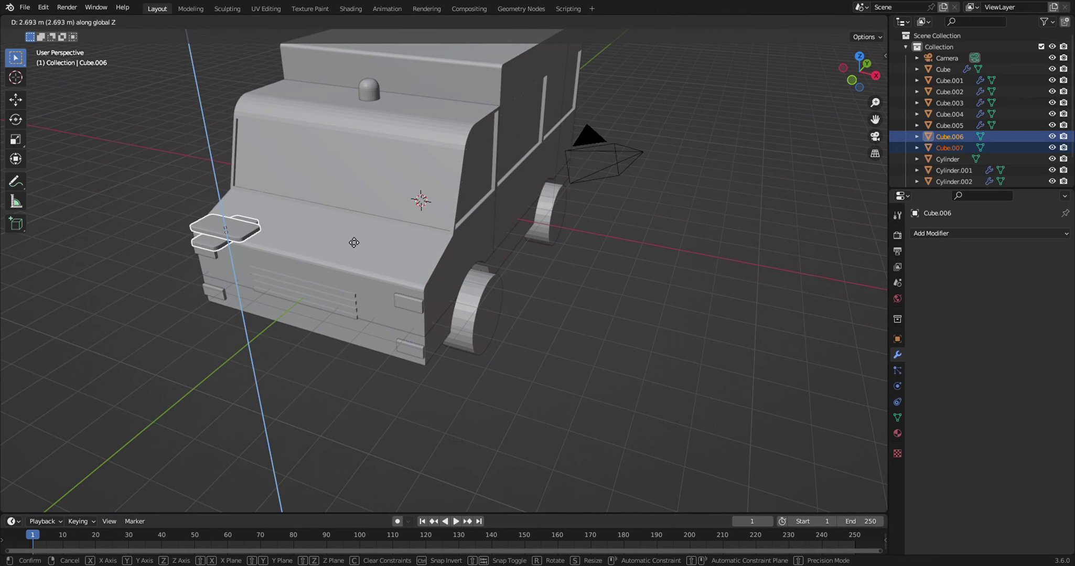
{"action": "left_click", "coordinate": [354, 243]}
{"action": "middle_click_drag", "start_coordinate": [473, 349], "coordinate": [365, 383]}
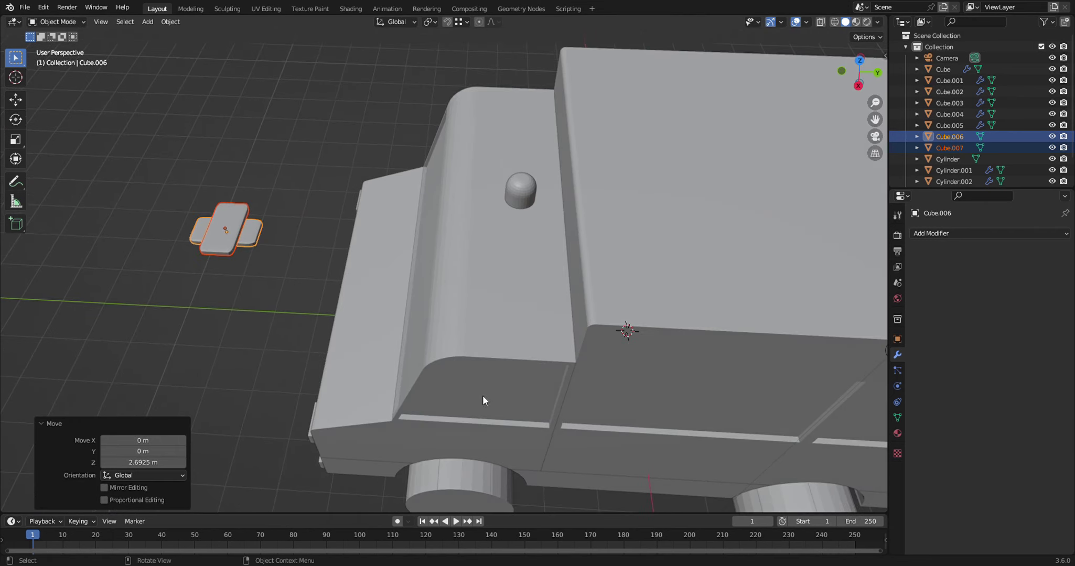
{"action": "key", "text": "g"}
{"action": "key", "text": "y"}
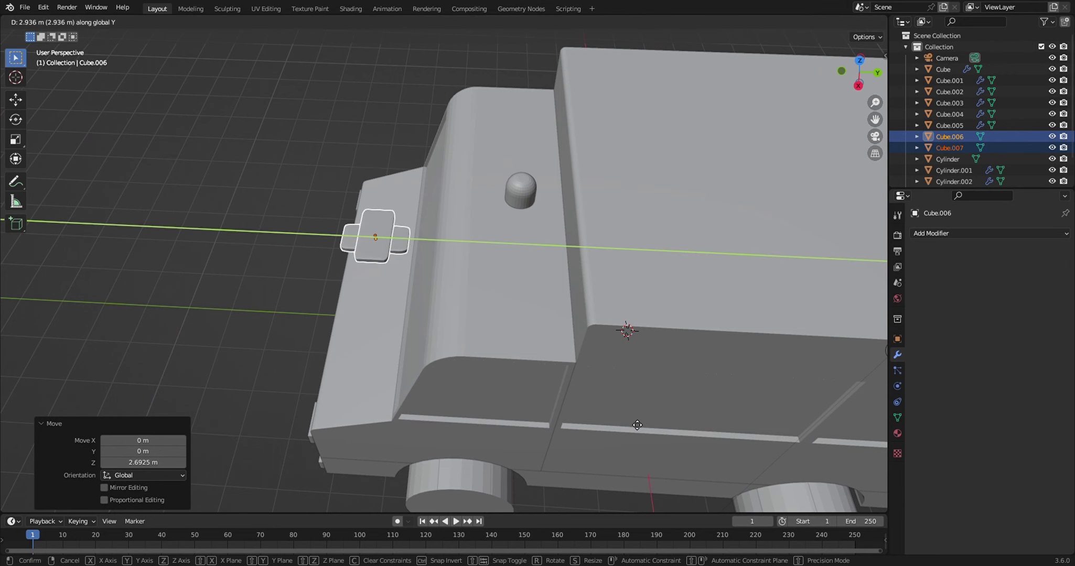
{"action": "left_click", "coordinate": [623, 425]}
- Flatten the cross to 0.373 along Z and rest it on the hood surface
{"action": "mouse_move", "coordinate": [623, 425]}
{"action": "middle_mouse_down"}
{"action": "mouse_move", "coordinate": [443, 400]}
{"action": "mouse_move", "coordinate": [520, 447]}
{"action": "mouse_move", "coordinate": [566, 371]}
{"action": "mouse_move", "coordinate": [560, 363]}
{"action": "middle_mouse_up"}
{"action": "key", "text": "g"}
{"action": "key", "text": "z"}
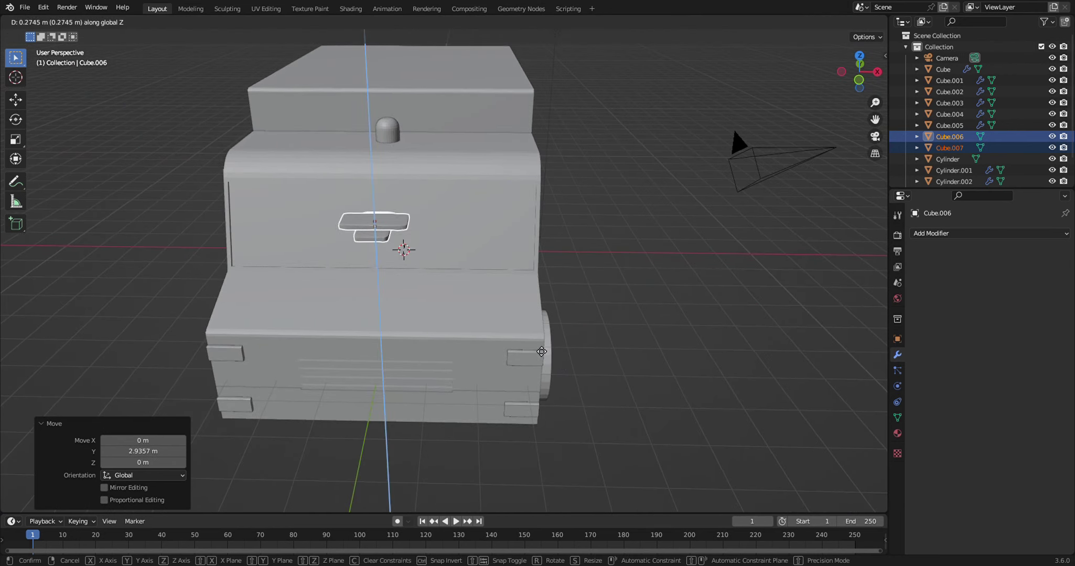
{"action": "left_click", "coordinate": [546, 292]}
{"action": "mouse_move", "coordinate": [564, 387]}
{"action": "middle_mouse_down"}
{"action": "mouse_move", "coordinate": [465, 417]}
{"action": "mouse_move", "coordinate": [491, 361]}
{"action": "mouse_move", "coordinate": [533, 372]}
{"action": "middle_mouse_up"}
{"action": "key", "text": "s"}
{"action": "key", "text": "z"}
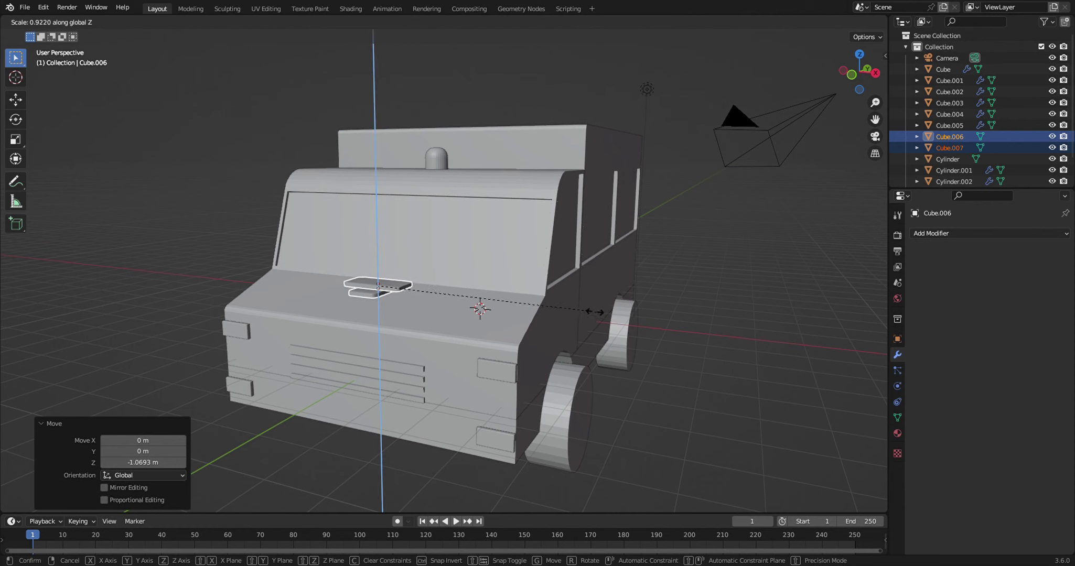
{"action": "left_click", "coordinate": [468, 280]}
{"action": "key", "text": "g"}
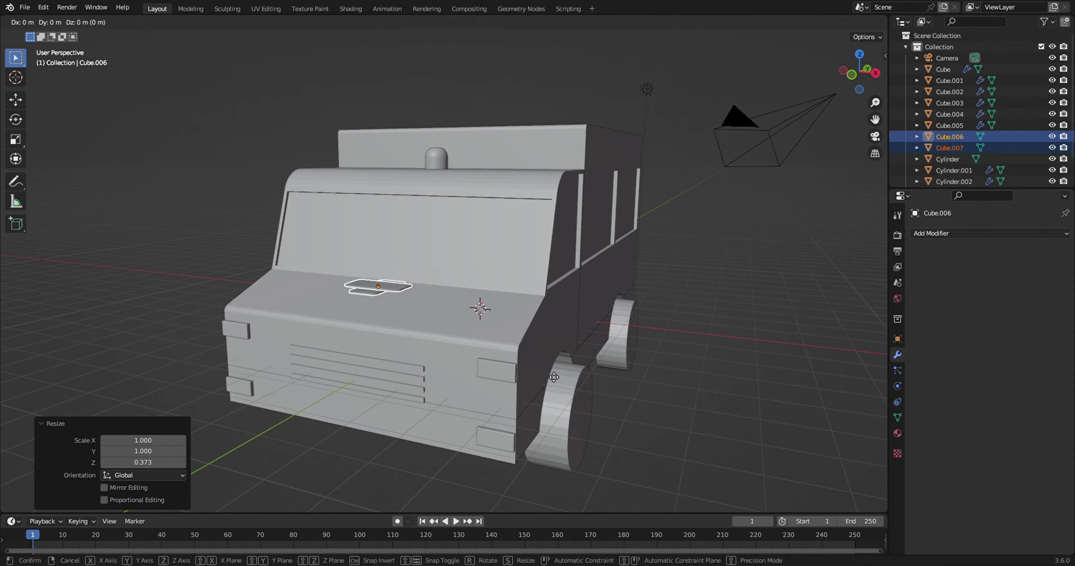
{"action": "key", "text": "z"}
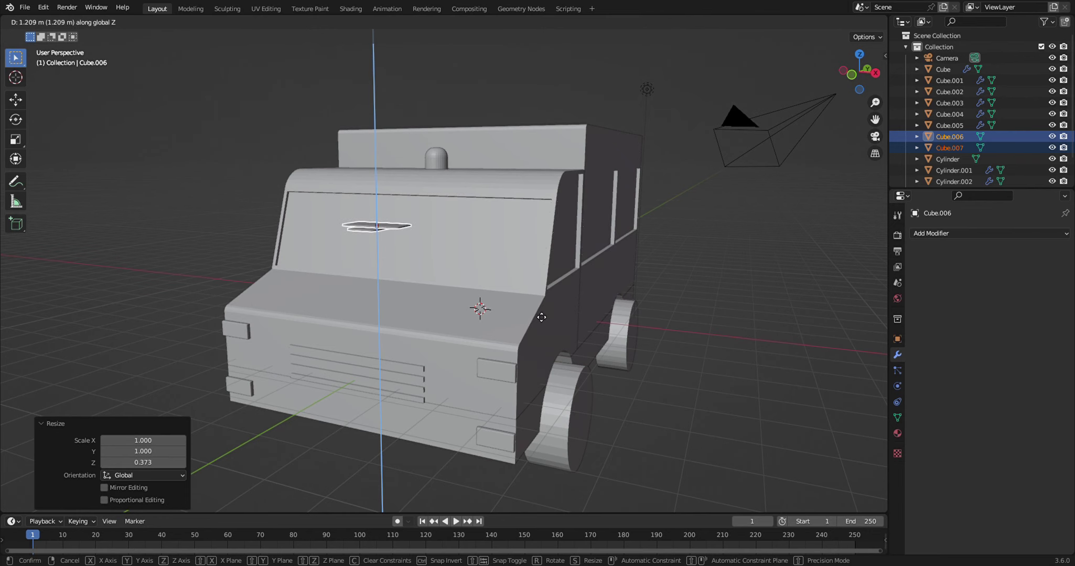
{"action": "left_click", "coordinate": [542, 303]}
{"action": "mouse_move", "coordinate": [511, 397]}
{"action": "middle_mouse_down"}
{"action": "mouse_move", "coordinate": [467, 444]}
{"action": "mouse_move", "coordinate": [435, 448]}
{"action": "mouse_move", "coordinate": [516, 429]}
{"action": "middle_mouse_up"}
- Shrink the cross uniformly to 0.601, nudge it along Y, and deselect it
{"action": "key", "text": "s"}
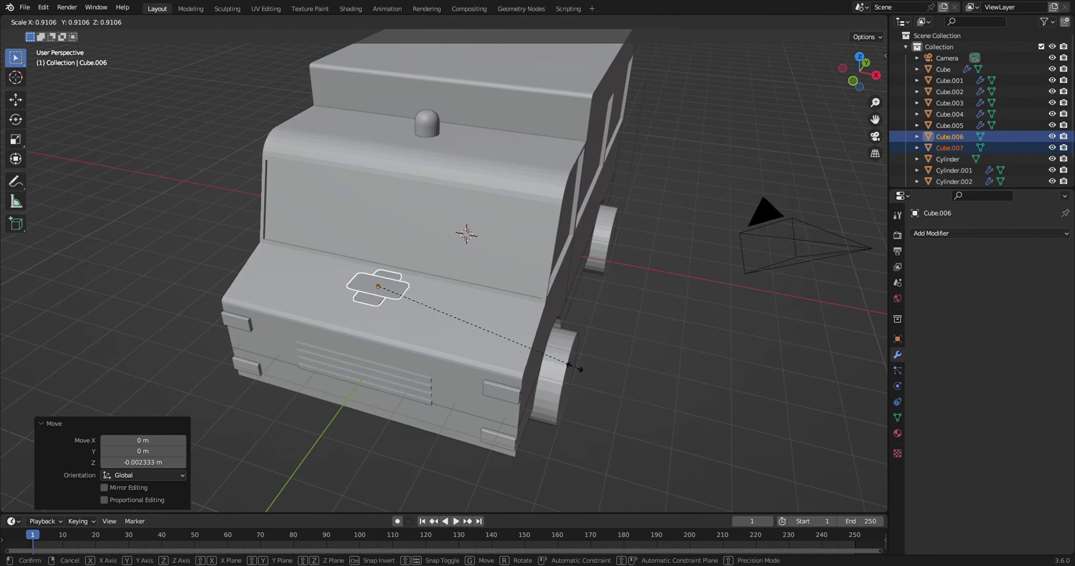
{"action": "left_click", "coordinate": [500, 364]}
{"action": "mouse_move", "coordinate": [550, 427]}
{"action": "middle_mouse_down"}
{"action": "mouse_move", "coordinate": [560, 452]}
{"action": "mouse_move", "coordinate": [497, 467]}
{"action": "mouse_move", "coordinate": [502, 439]}
{"action": "middle_mouse_up"}
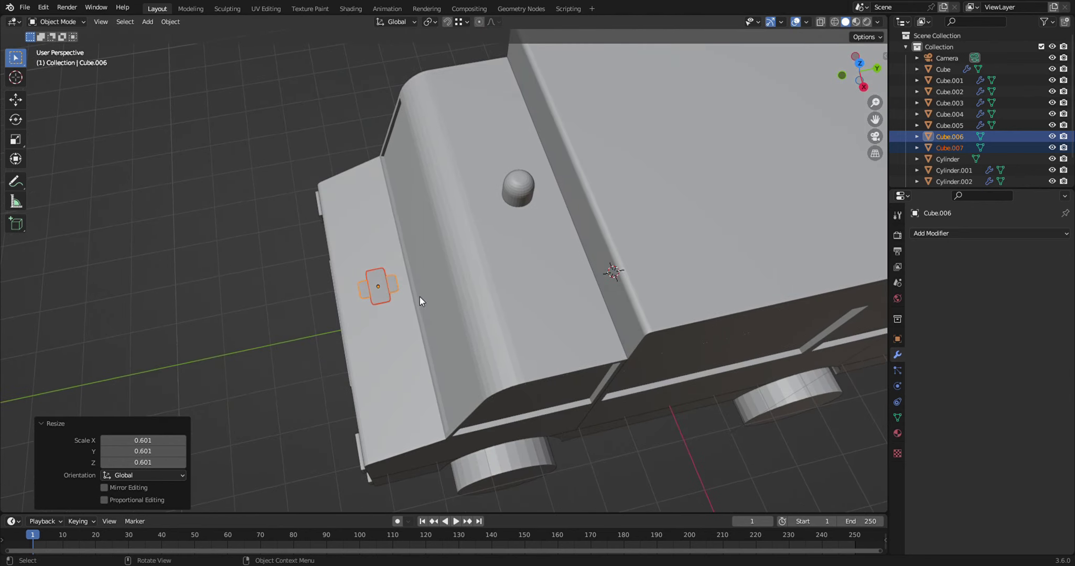
{"action": "key", "text": "g"}
{"action": "key", "text": "y"}
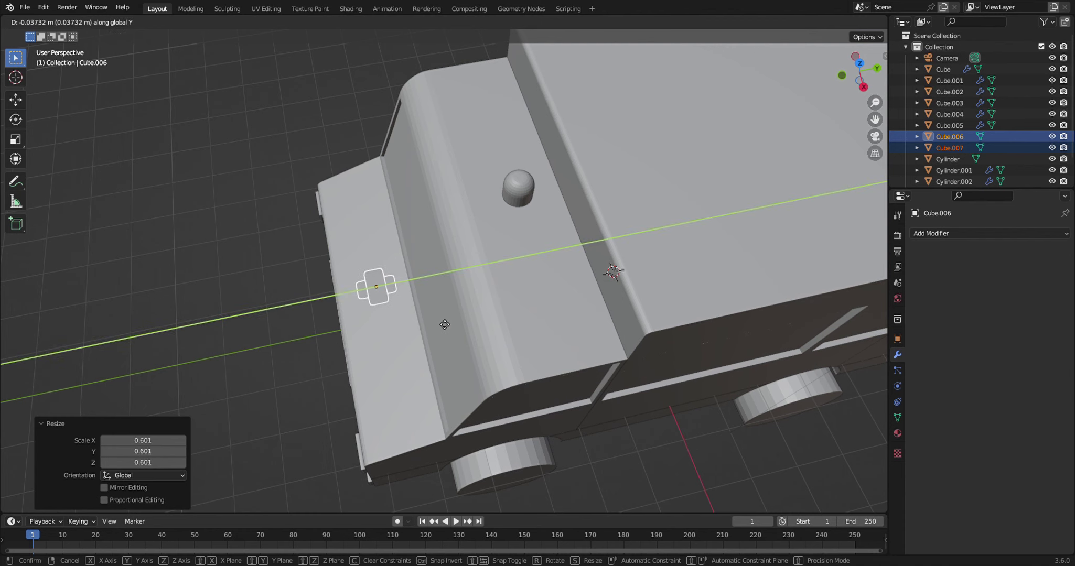
{"action": "left_click", "coordinate": [440, 322]}
{"action": "middle_click_drag", "start_coordinate": [449, 419], "coordinate": [553, 350]}
{"action": "left_click", "coordinate": [676, 430]}
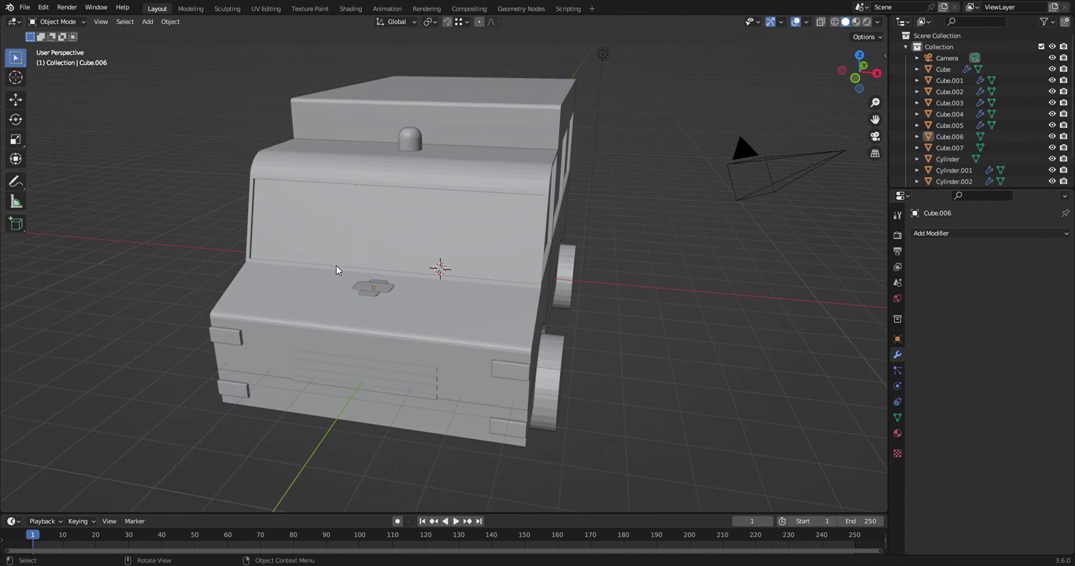
{"action": "mouse_move", "coordinate": [419, 410]}
{"action": "middle_mouse_down"}
{"action": "mouse_move", "coordinate": [543, 404]}
{"action": "mouse_move", "coordinate": [489, 413]}
{"action": "mouse_move", "coordinate": [420, 397]}
{"action": "mouse_move", "coordinate": [345, 403]}
{"action": "middle_mouse_up"}
- Zoom in on the ambulance's side and switch to the Shading workspace
{"action": "mouse_move", "coordinate": [705, 389]}
{"action": "middle_mouse_down", "text": "ctrl"}
{"action": "mouse_move", "coordinate": [557, 366]}
{"action": "mouse_move", "coordinate": [614, 437]}
{"action": "mouse_move", "coordinate": [600, 416]}
{"action": "mouse_move", "coordinate": [672, 447]}
{"action": "mouse_move", "coordinate": [623, 455]}
{"action": "middle_mouse_up", "text": "ctrl"}
{"action": "scroll", "coordinate": [603, 419], "scroll_direction": "down", "scroll_amount": 4}
{"action": "scroll", "coordinate": [621, 435], "scroll_direction": "up", "scroll_amount": 3}
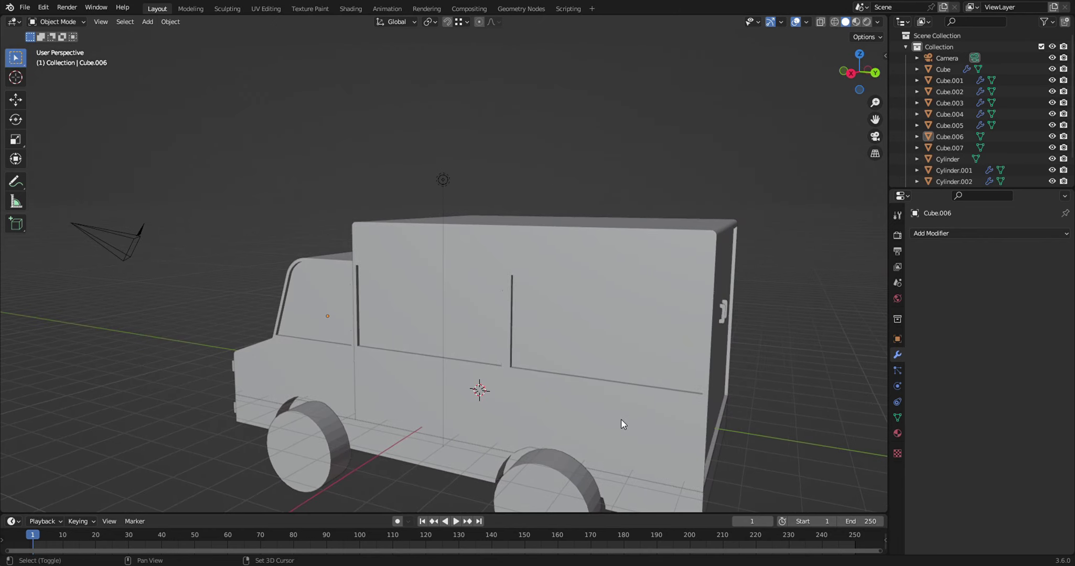
{"action": "scroll", "coordinate": [621, 419], "scroll_direction": "down", "scroll_amount": 4}
{"action": "middle_click_drag", "start_coordinate": [555, 450], "coordinate": [627, 452]}
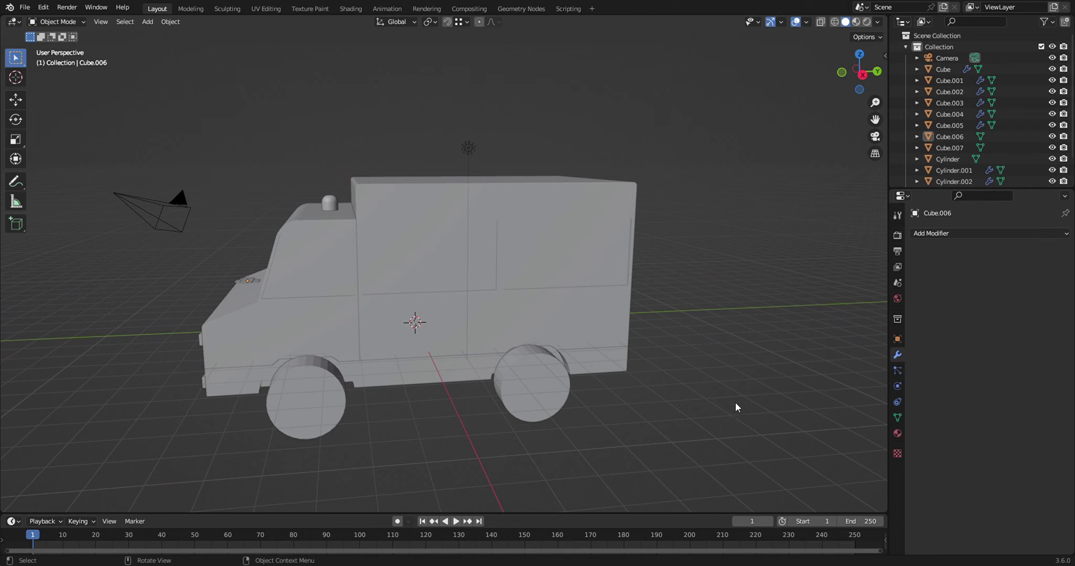
{"action": "scroll", "coordinate": [736, 390], "scroll_direction": "up", "scroll_amount": 2}
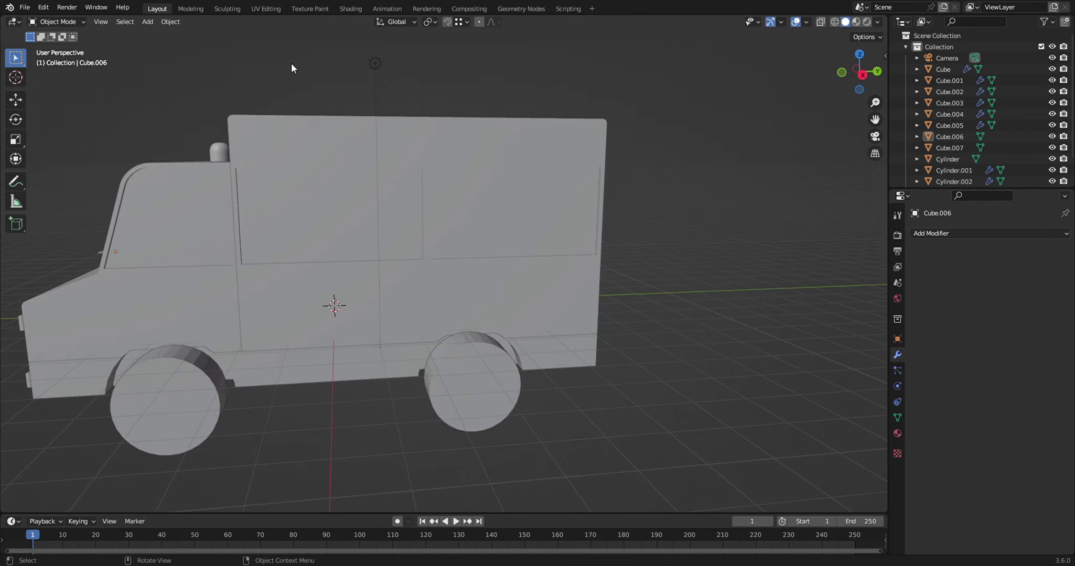
{"action": "left_click", "coordinate": [351, 8]}
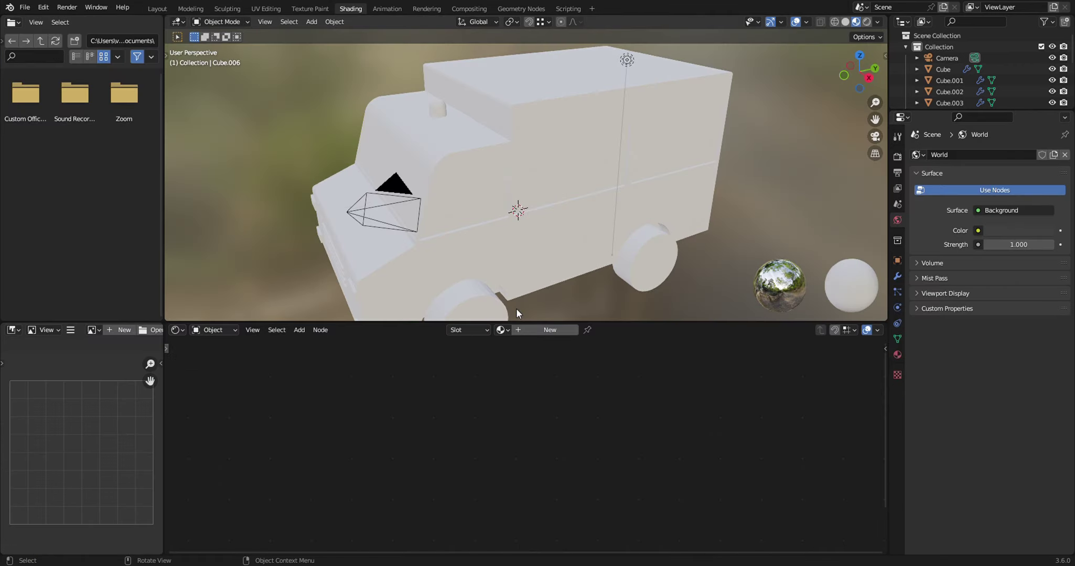
- Enlarge the 3D preview and select the truck's lower body strip, Cube
{"action": "left_click_drag", "start_coordinate": [641, 329], "coordinate": [642, 439]}
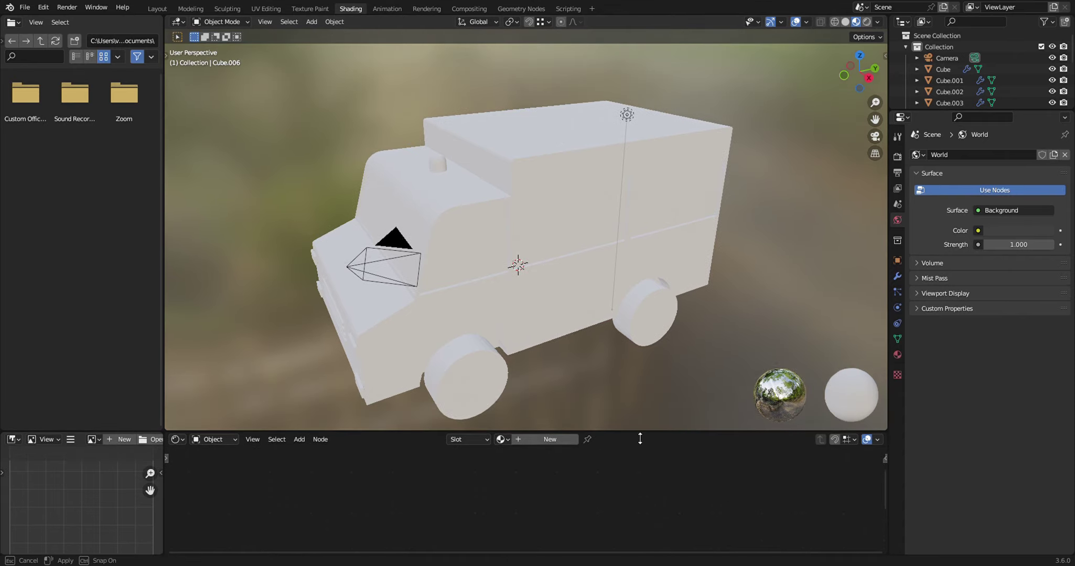
{"action": "left_click", "coordinate": [532, 338]}
{"action": "mouse_move", "coordinate": [557, 386]}
{"action": "middle_mouse_down"}
{"action": "mouse_move", "coordinate": [494, 359]}
{"action": "mouse_move", "coordinate": [431, 369]}
{"action": "mouse_move", "coordinate": [546, 367]}
{"action": "middle_mouse_up"}
{"action": "mouse_move", "coordinate": [357, 332]}
{"action": "middle_mouse_down"}
{"action": "mouse_move", "coordinate": [503, 340]}
{"action": "mouse_move", "coordinate": [408, 338]}
{"action": "middle_mouse_up"}
{"action": "middle_click_drag", "start_coordinate": [492, 339], "coordinate": [597, 333]}
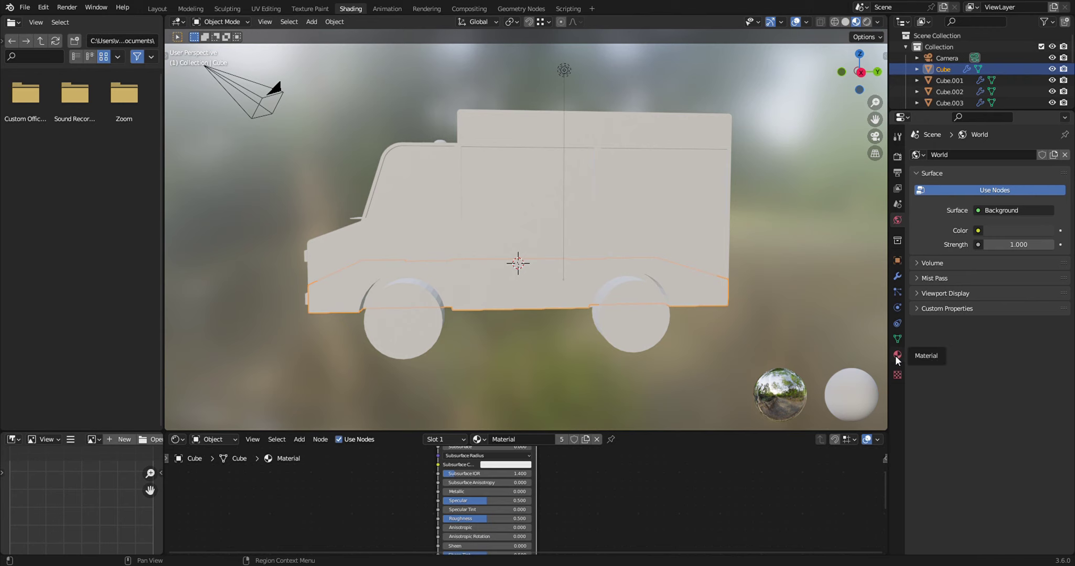
- Give Cube a new Material.001 with a dark grey base colour (value 0.190)
{"action": "left_click", "coordinate": [896, 359]}
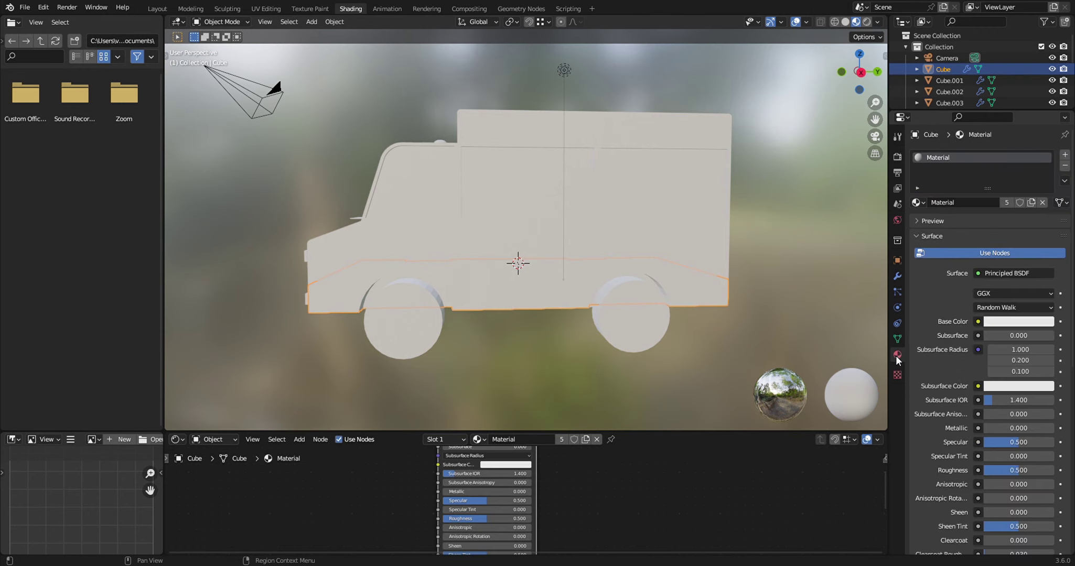
{"action": "left_click", "coordinate": [1065, 155]}
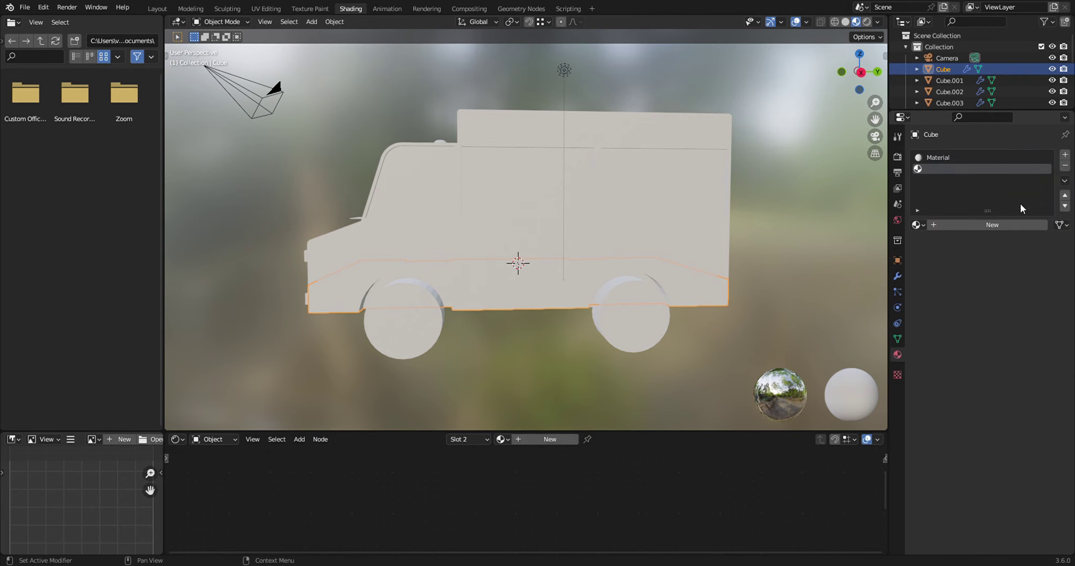
{"action": "left_click", "coordinate": [1002, 226]}
{"action": "left_click", "coordinate": [1019, 344]}
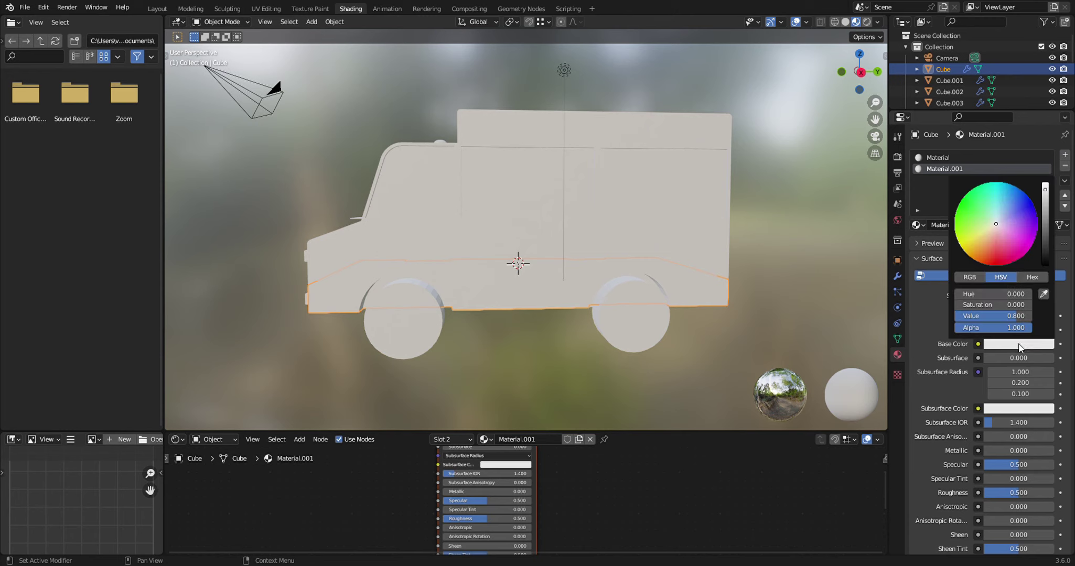
{"action": "left_click_drag", "start_coordinate": [1045, 191], "coordinate": [1045, 225]}
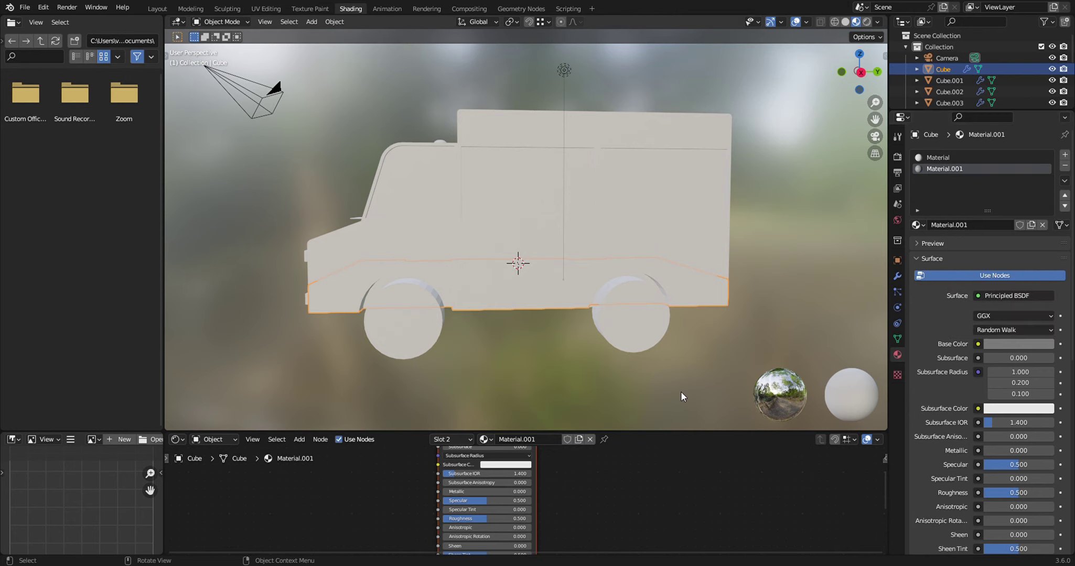
{"action": "mouse_move", "coordinate": [680, 392]}
{"action": "middle_mouse_down"}
{"action": "mouse_move", "coordinate": [653, 363]}
{"action": "mouse_move", "coordinate": [655, 311]}
{"action": "middle_mouse_up"}
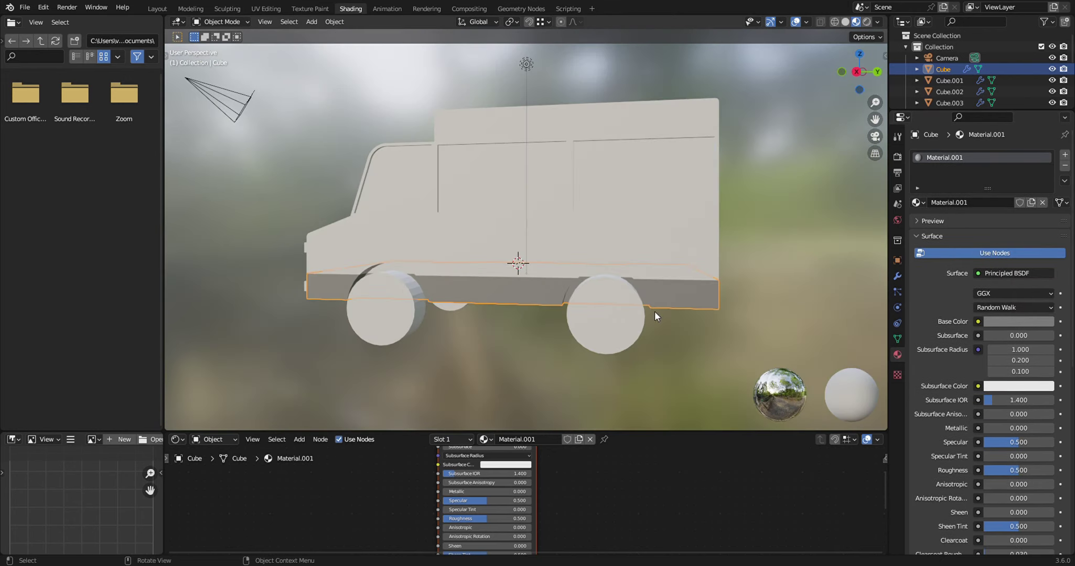
{"action": "mouse_move", "coordinate": [448, 370]}
{"action": "middle_mouse_down"}
{"action": "mouse_move", "coordinate": [522, 365]}
{"action": "mouse_move", "coordinate": [481, 355]}
{"action": "mouse_move", "coordinate": [612, 357]}
{"action": "mouse_move", "coordinate": [535, 352]}
{"action": "middle_mouse_up"}
{"action": "left_click", "coordinate": [441, 349]}
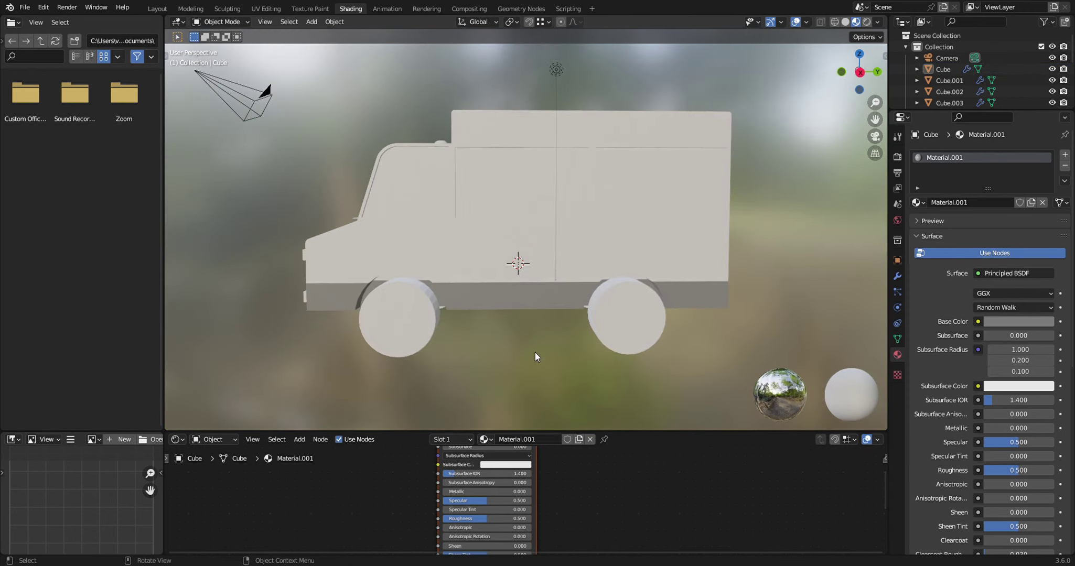
{"action": "left_click", "coordinate": [397, 344]}
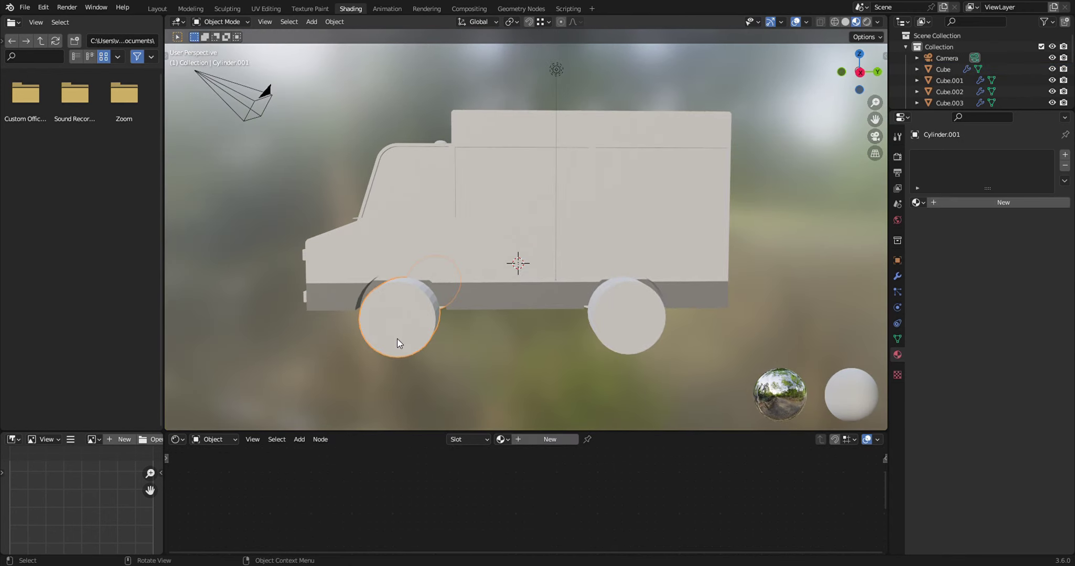
- Give the front wheel a new material with a black base colour
{"action": "left_click", "coordinate": [1064, 154]}
{"action": "left_click", "coordinate": [971, 205]}
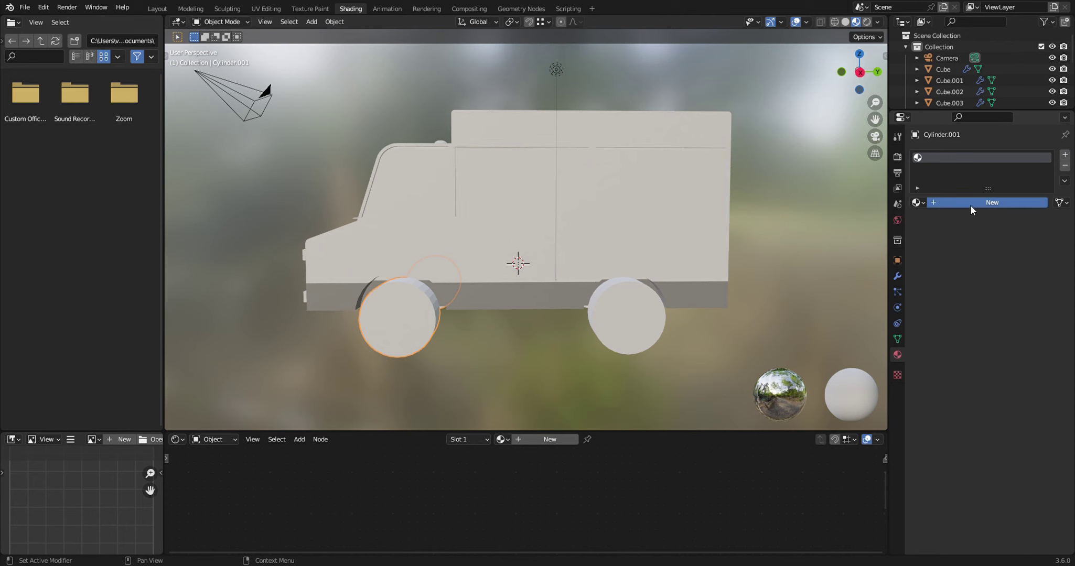
{"action": "left_click", "coordinate": [1029, 325]}
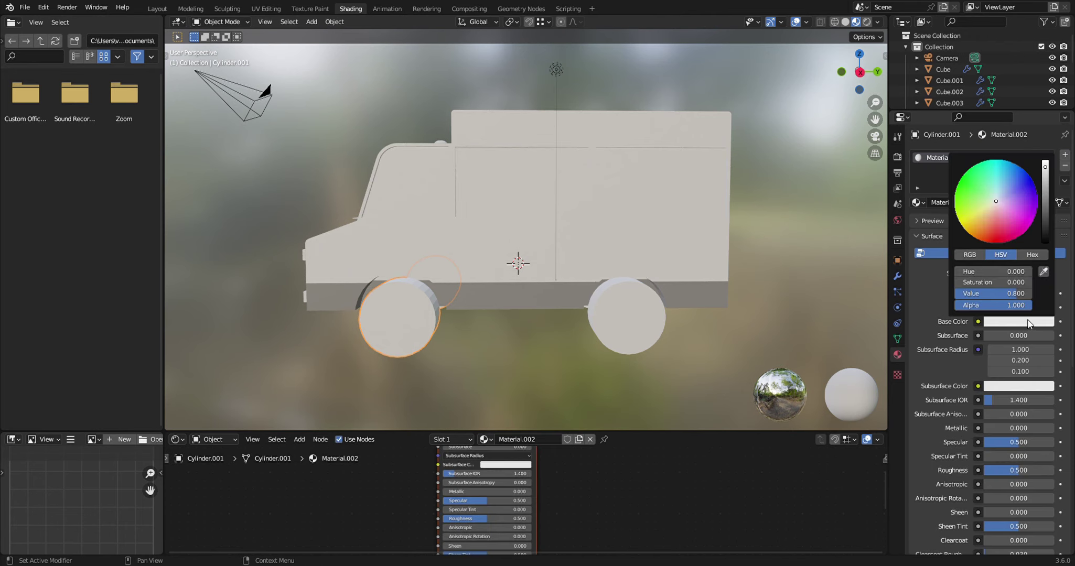
{"action": "left_click_drag", "start_coordinate": [1045, 165], "coordinate": [1045, 243]}
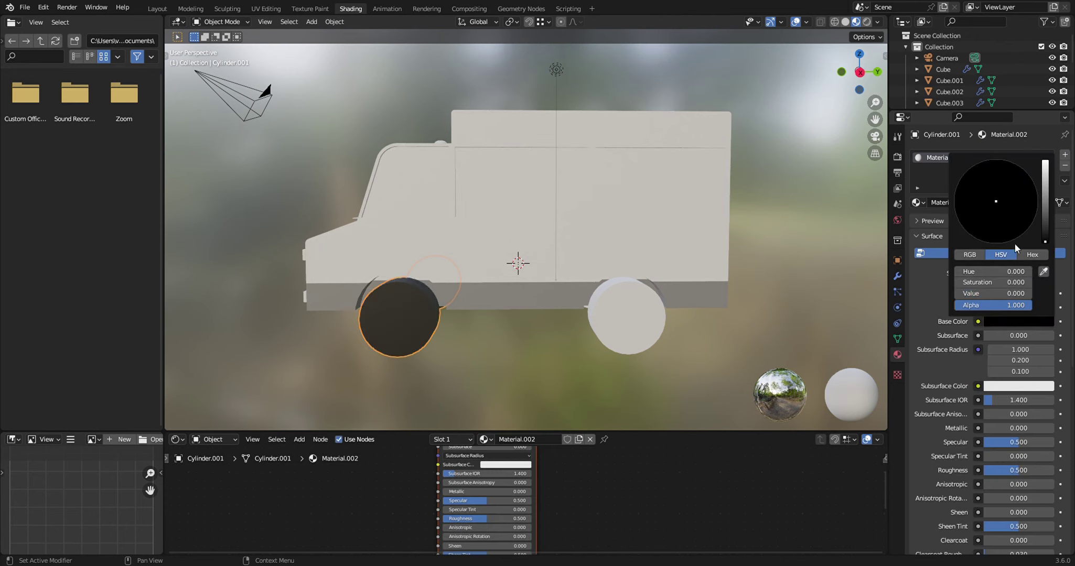
- Link the black Material.002 from the front wheel onto the rear wheel
{"action": "left_click", "coordinate": [639, 339]}
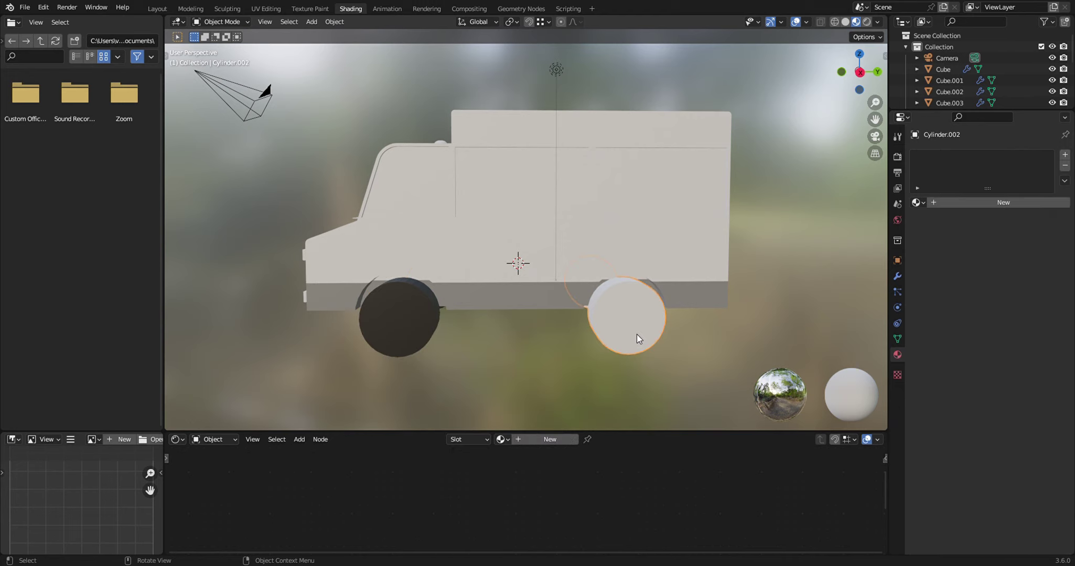
{"action": "left_click", "coordinate": [1065, 154]}
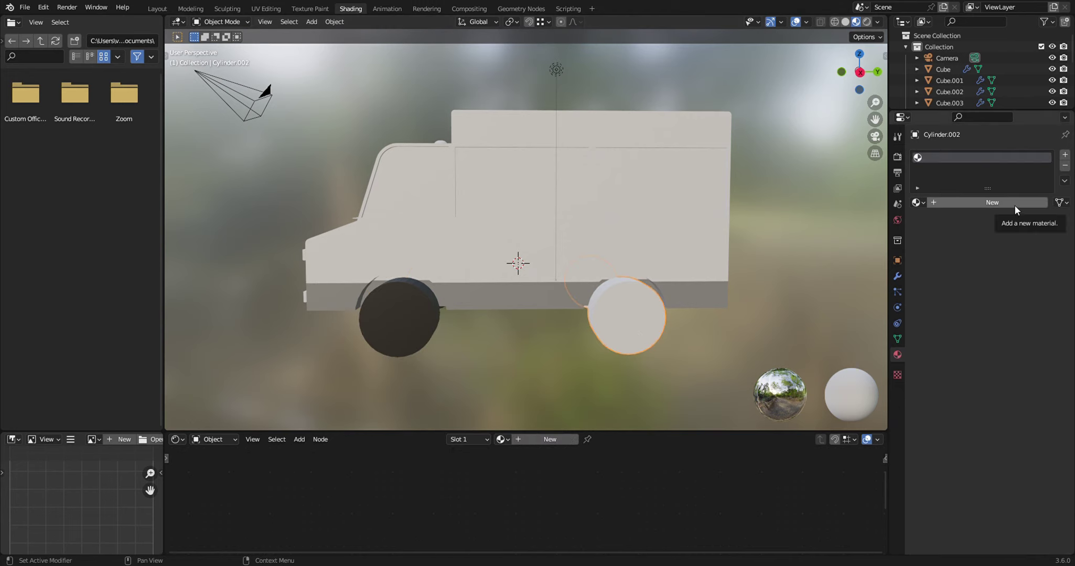
{"action": "left_click", "coordinate": [1065, 166]}
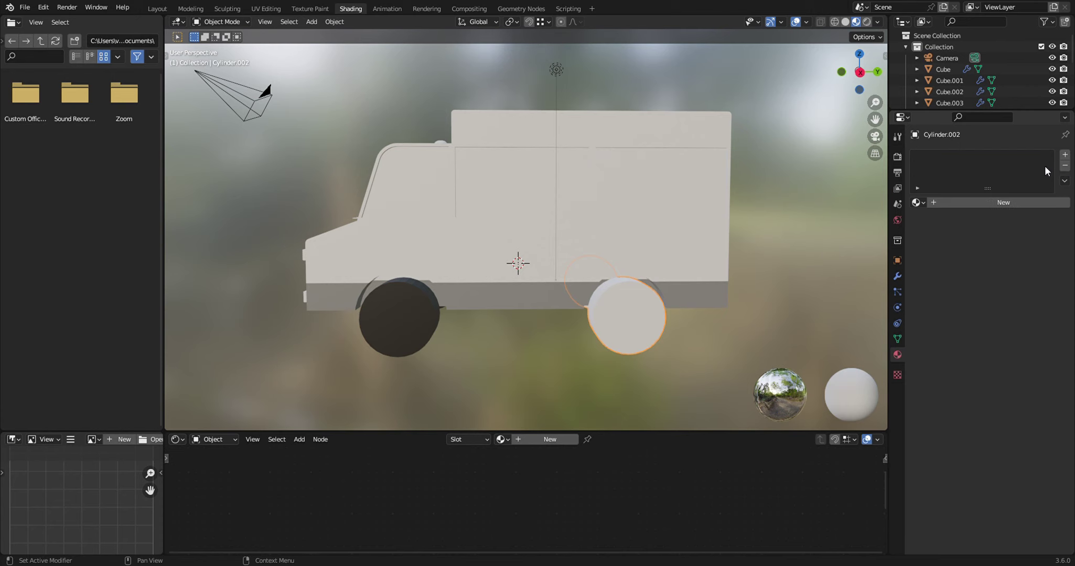
{"action": "left_click", "coordinate": [426, 332]}
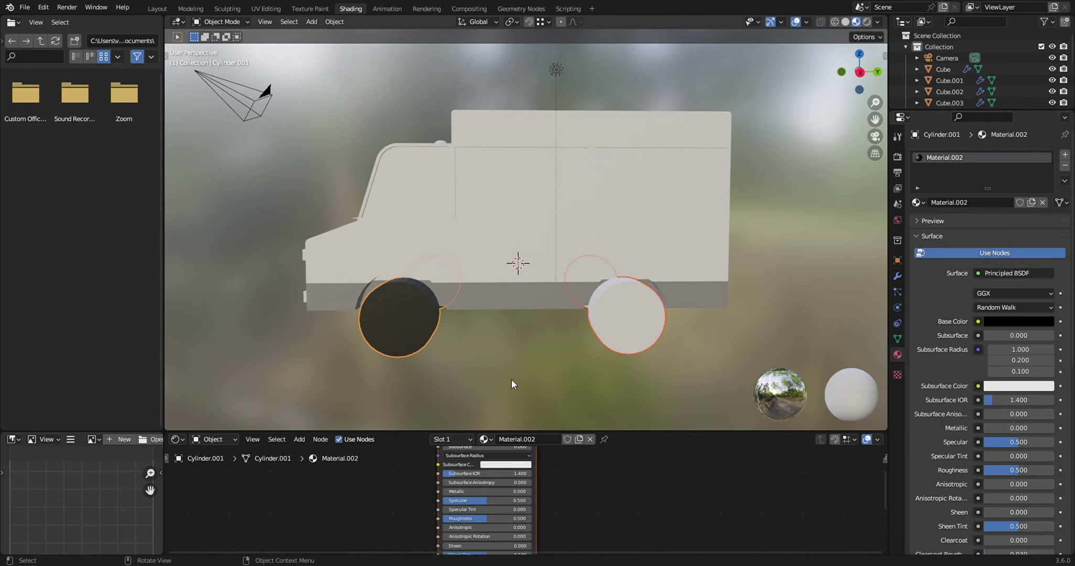
{"action": "key", "text": "ctrl+l"}
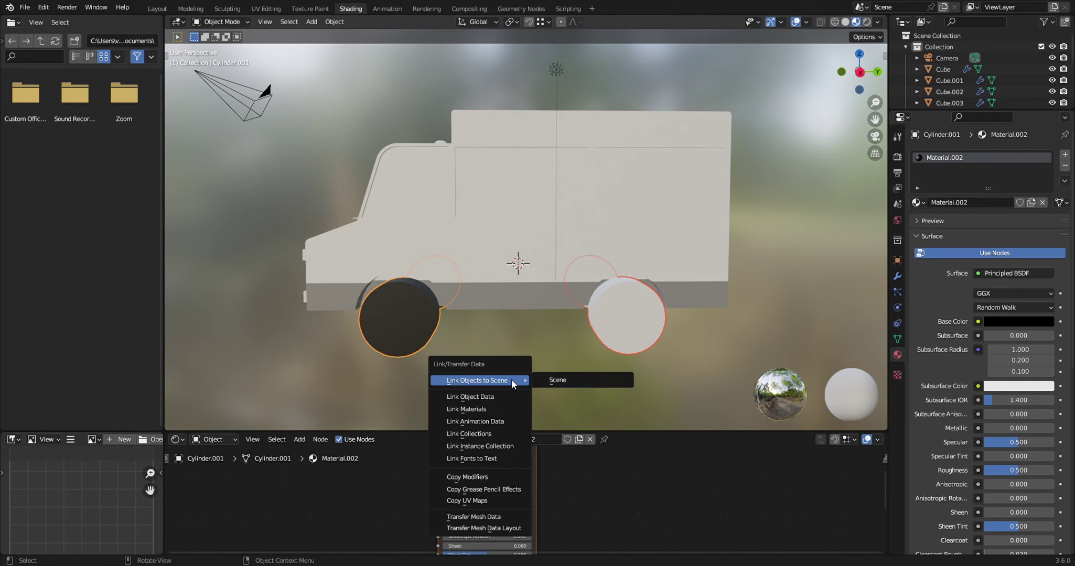
{"action": "left_click", "coordinate": [494, 410]}
{"action": "mouse_move", "coordinate": [504, 349]}
{"action": "middle_mouse_down"}
{"action": "mouse_move", "coordinate": [592, 325]}
{"action": "mouse_move", "coordinate": [621, 338]}
{"action": "mouse_move", "coordinate": [575, 345]}
{"action": "middle_mouse_up"}
{"action": "left_click", "coordinate": [575, 344]}
- Edit both wheels in face mode and select all their outer cap faces
{"action": "left_click", "coordinate": [496, 332]}
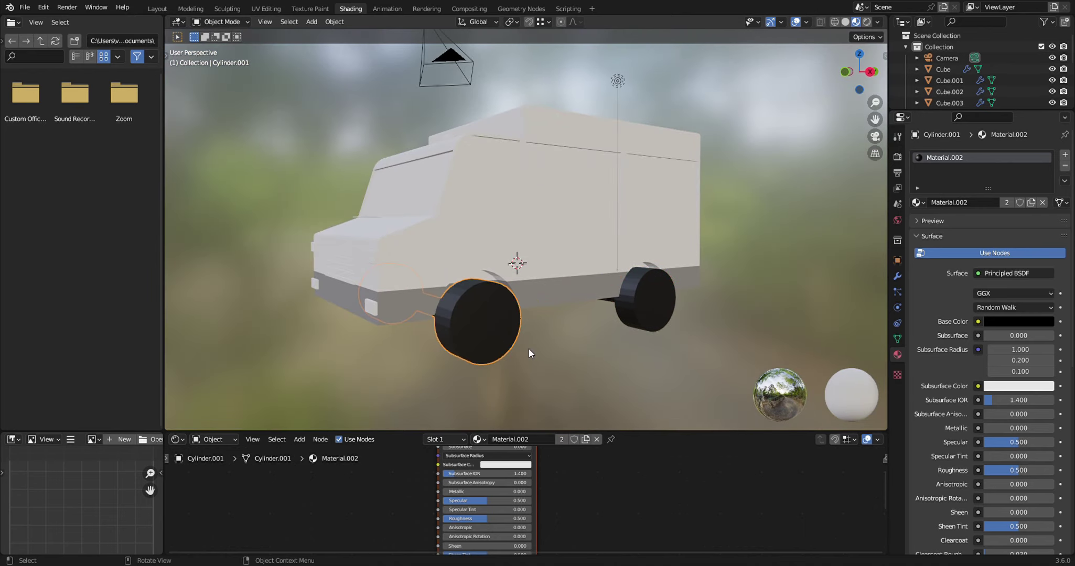
{"action": "left_click", "coordinate": [659, 309], "text": "shift"}
{"action": "key", "text": "Tab"}
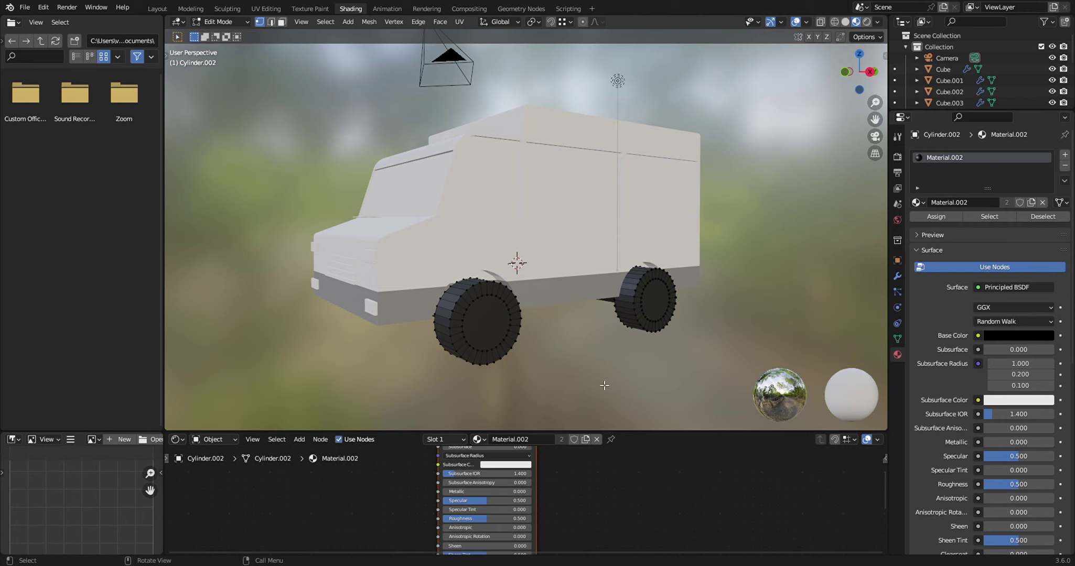
{"action": "left_click", "coordinate": [281, 23]}
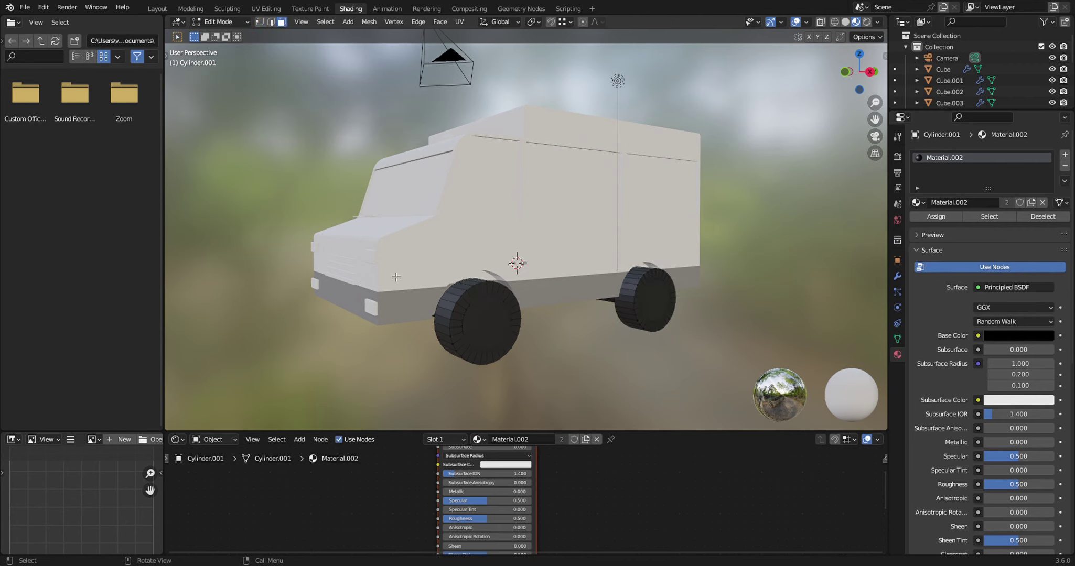
{"action": "left_click", "coordinate": [491, 340]}
{"action": "left_click", "coordinate": [664, 310], "text": "shift"}
{"action": "middle_click_drag", "start_coordinate": [574, 367], "coordinate": [588, 336]}
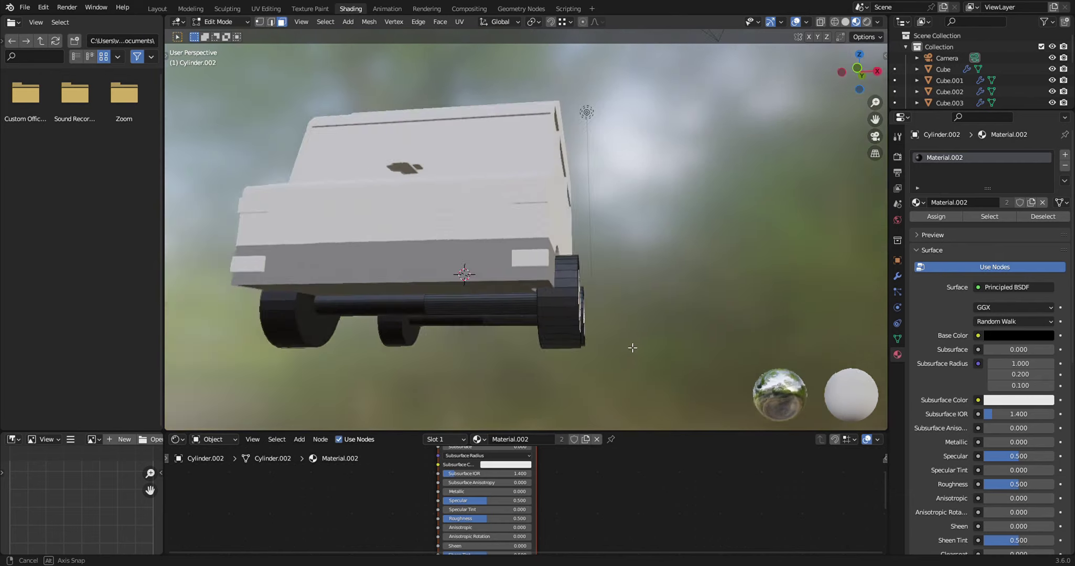
{"action": "left_click", "coordinate": [579, 325], "text": "shift"}
{"action": "mouse_move", "coordinate": [538, 358]}
{"action": "middle_mouse_down"}
{"action": "mouse_move", "coordinate": [557, 354]}
{"action": "mouse_move", "coordinate": [510, 348]}
{"action": "middle_mouse_up"}
{"action": "left_click", "coordinate": [512, 339], "text": "shift"}
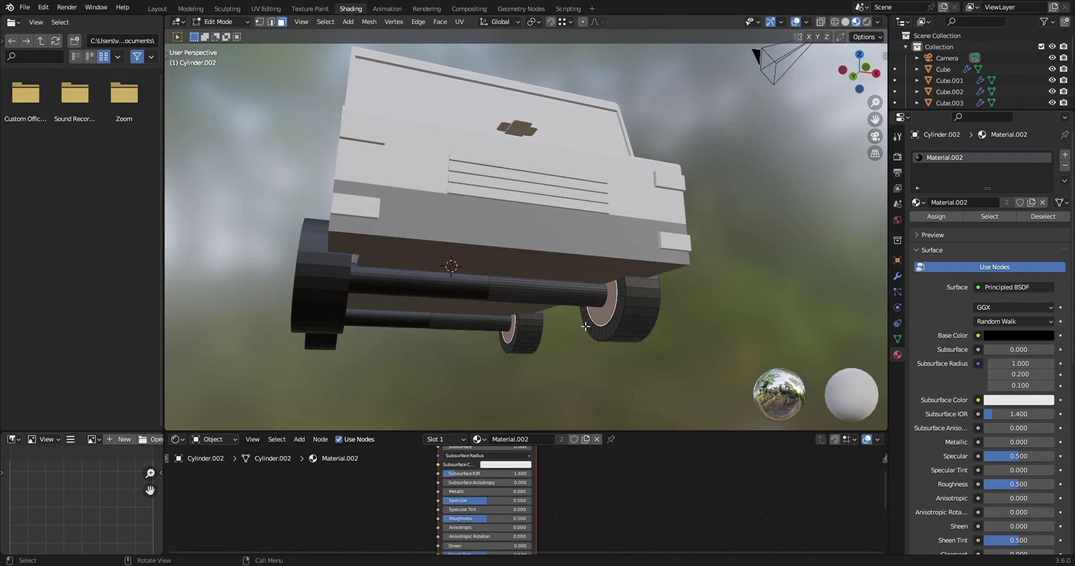
{"action": "left_click", "coordinate": [595, 300], "text": "shift"}
{"action": "middle_click_drag", "start_coordinate": [595, 299], "coordinate": [529, 291]}
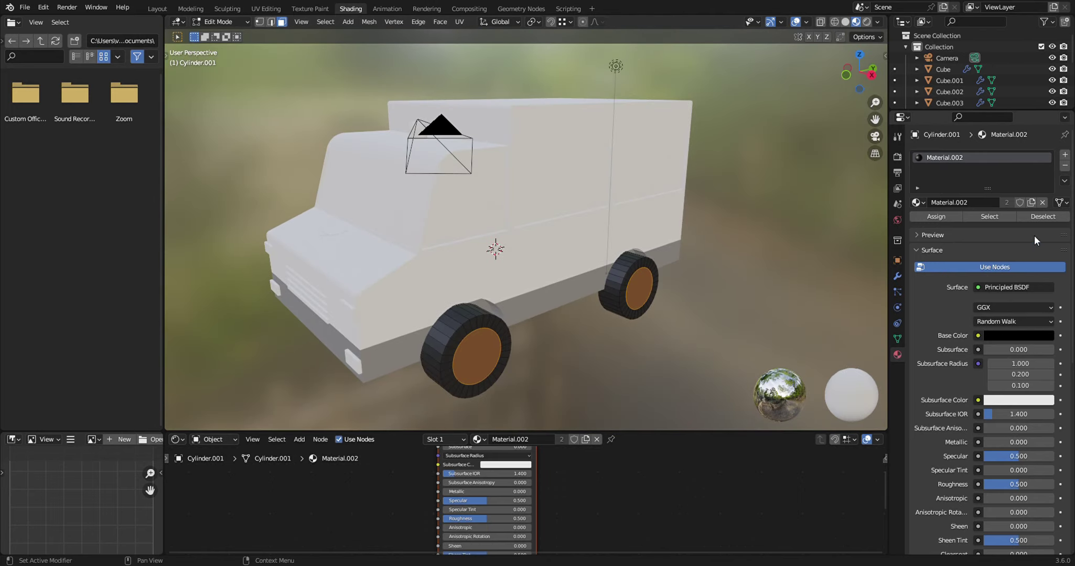
- Assign the cap faces a new, fully metallic hubcap material
{"action": "left_click", "coordinate": [1064, 155]}
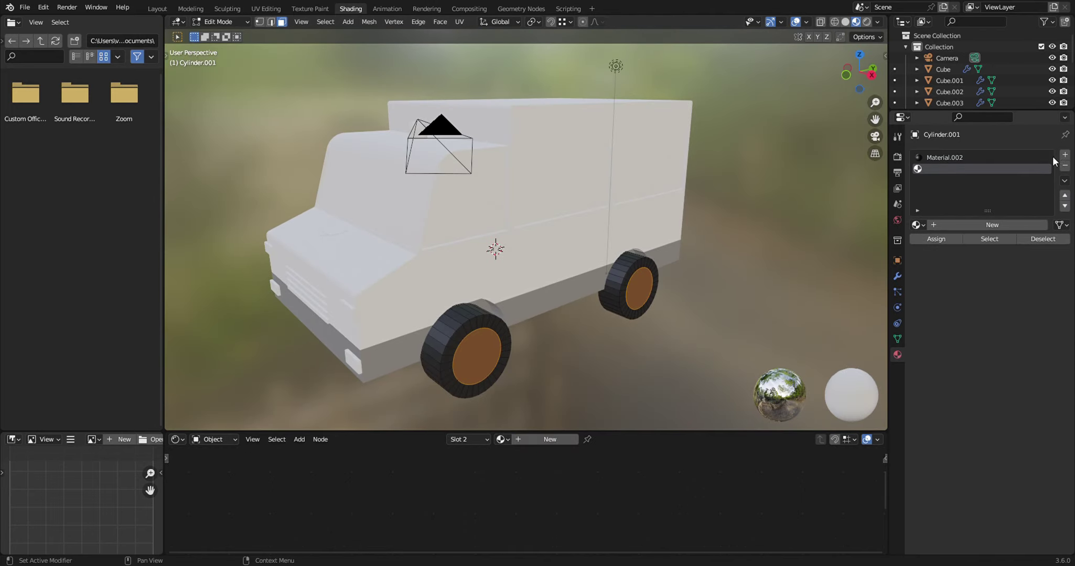
{"action": "left_click", "coordinate": [943, 223]}
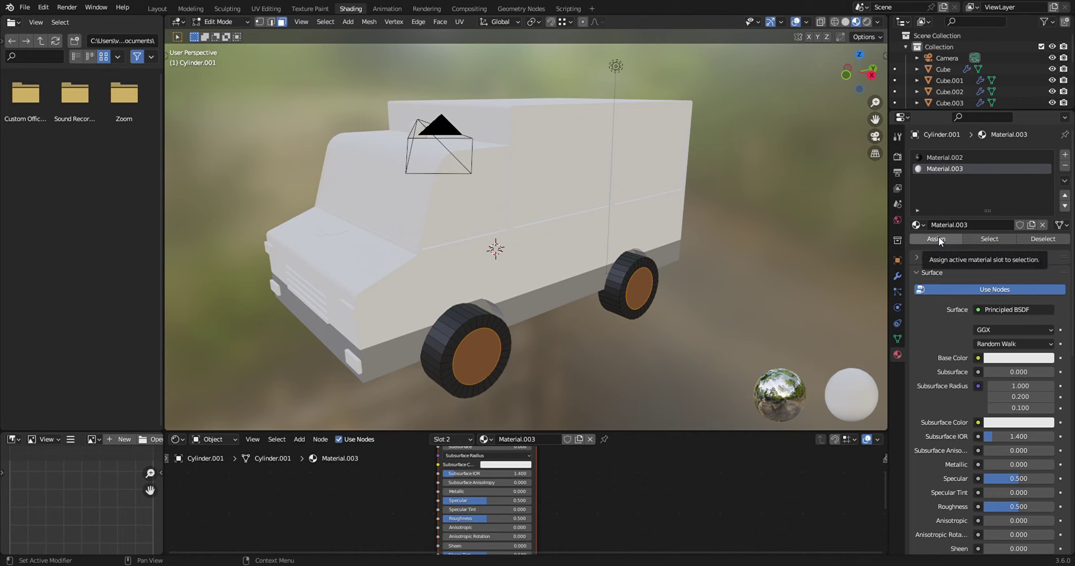
{"action": "left_click", "coordinate": [938, 241]}
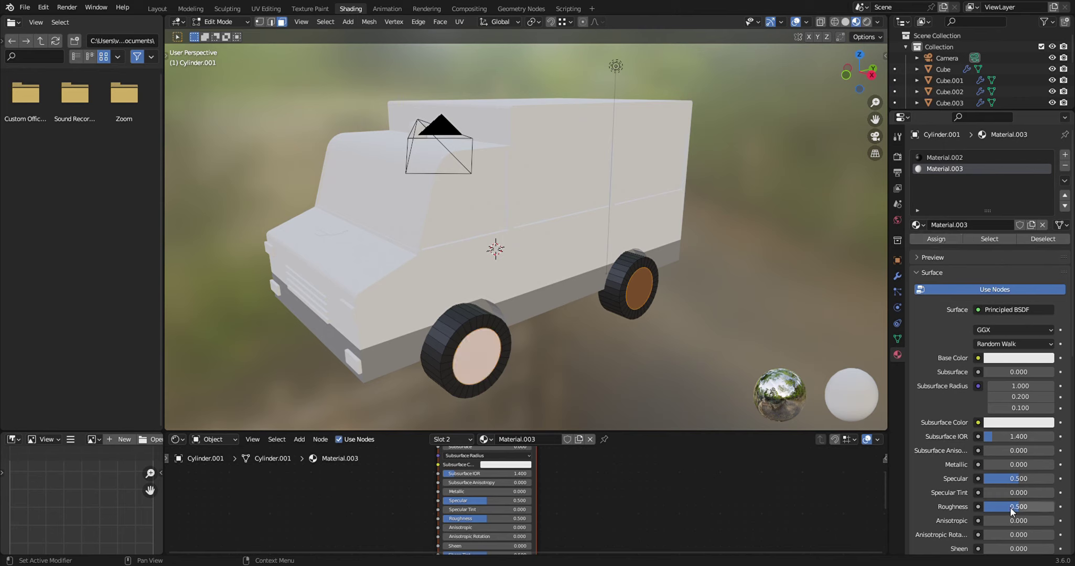
{"action": "scroll", "coordinate": [1010, 474], "scroll_direction": "down", "scroll_amount": 1}
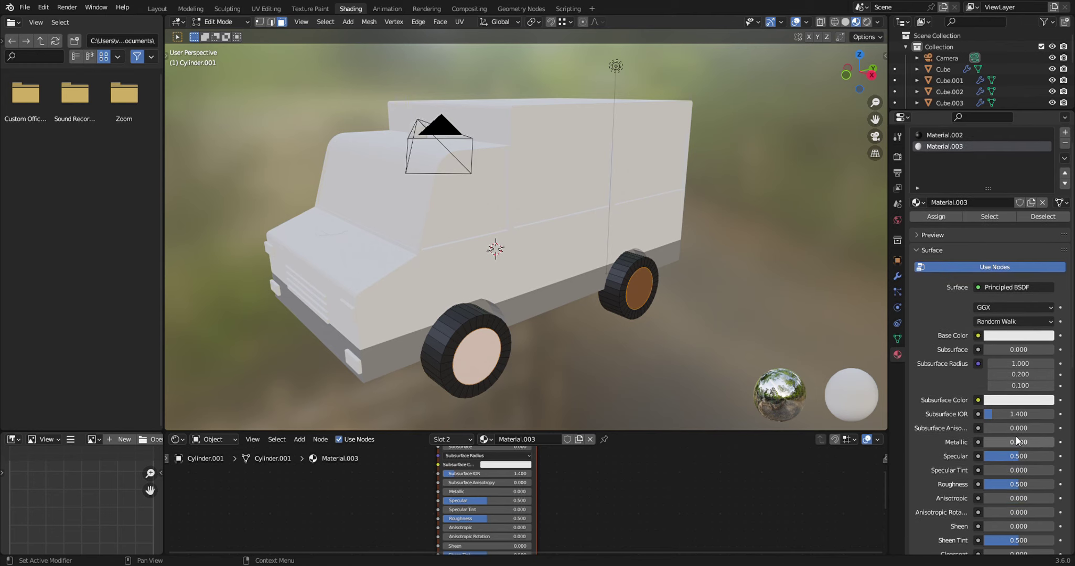
{"action": "left_click_drag", "start_coordinate": [1009, 443], "coordinate": [1054, 443]}
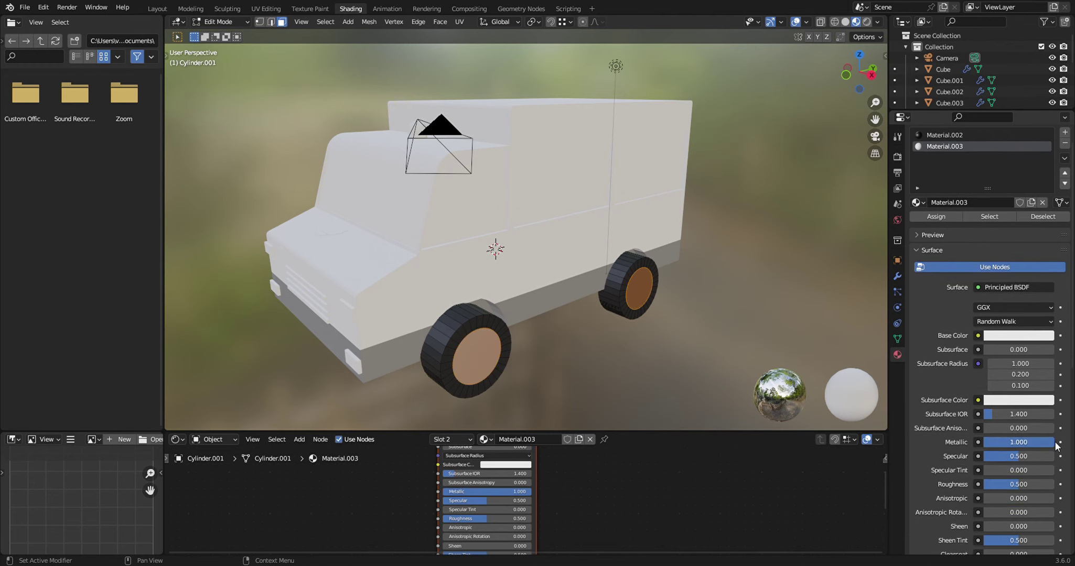
- Add a second material slot to the rear wheel Cylinder.002 set to Material.003
{"action": "middle_click_drag", "start_coordinate": [567, 278], "coordinate": [630, 299]}
{"action": "left_click", "coordinate": [631, 299]}
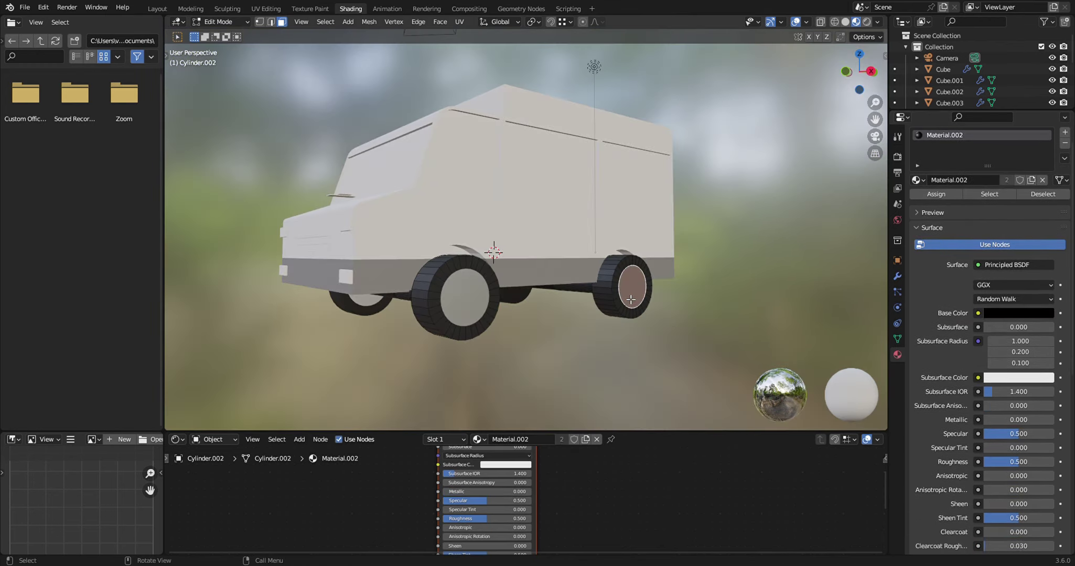
{"action": "mouse_move", "coordinate": [624, 353]}
{"action": "middle_mouse_down"}
{"action": "mouse_move", "coordinate": [606, 377]}
{"action": "mouse_move", "coordinate": [564, 343]}
{"action": "middle_mouse_up"}
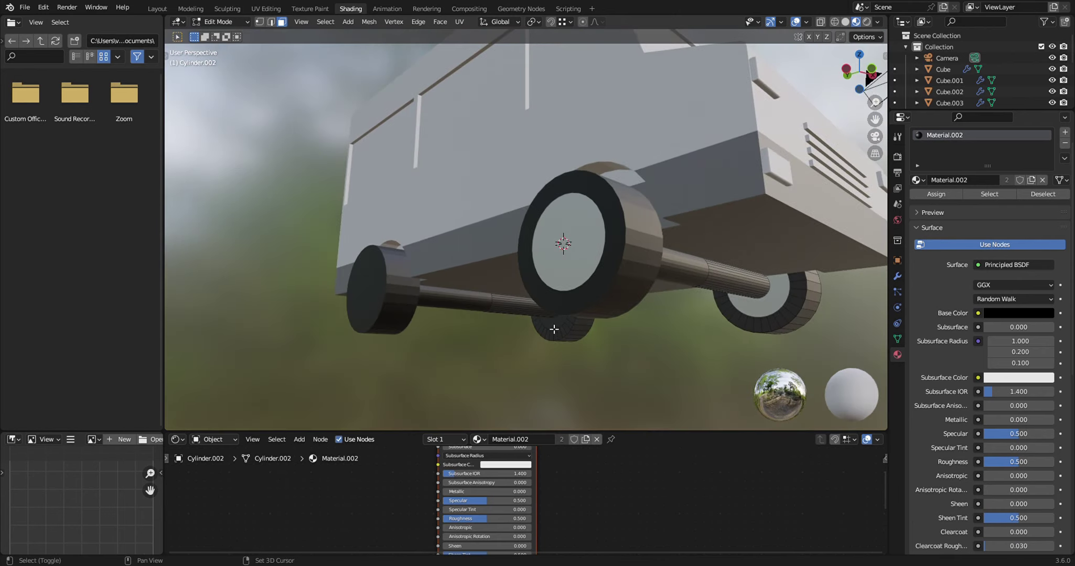
{"action": "scroll", "coordinate": [674, 364], "scroll_direction": "down", "scroll_amount": 5}
{"action": "middle_click_drag", "start_coordinate": [674, 365], "coordinate": [583, 376]}
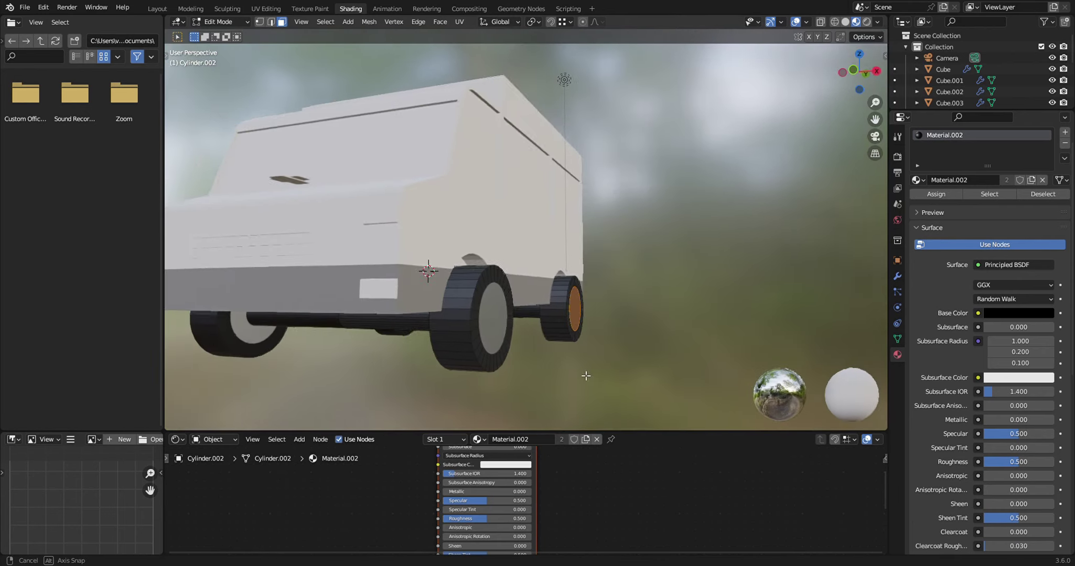
{"action": "left_click", "coordinate": [1065, 132]}
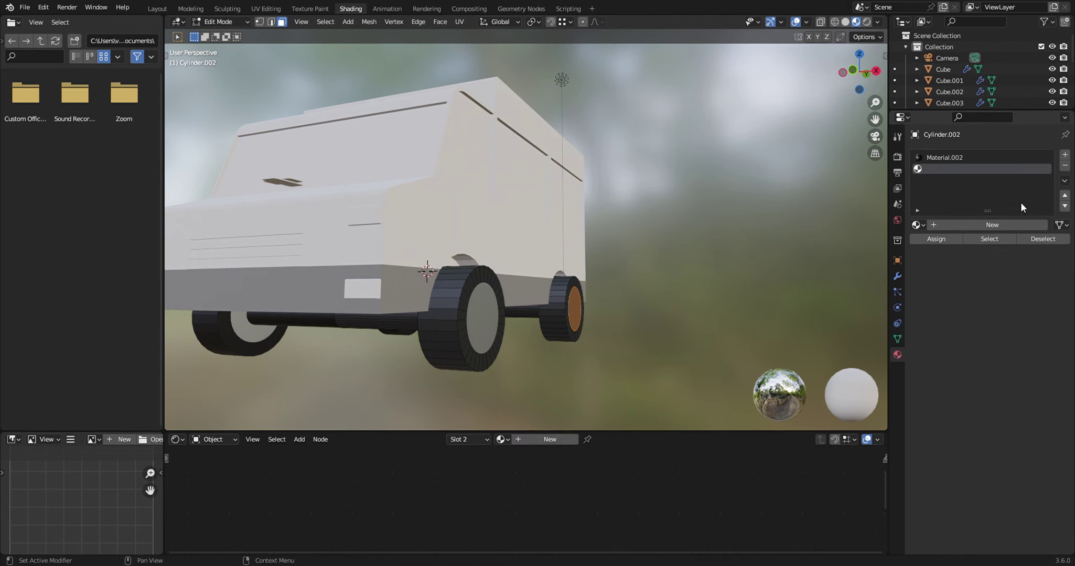
{"action": "left_click", "coordinate": [993, 226]}
{"action": "left_click", "coordinate": [918, 225]}
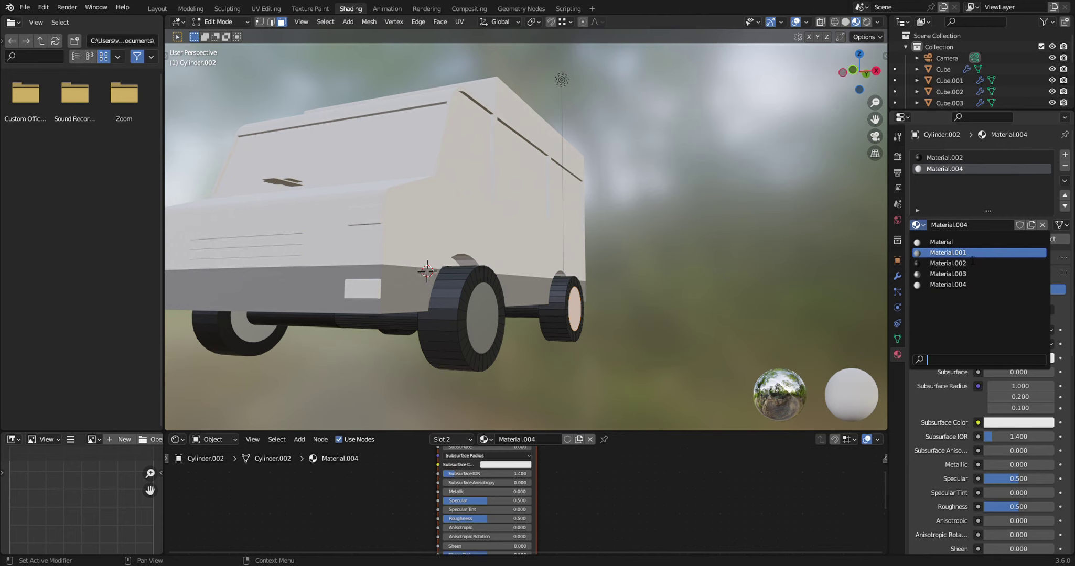
{"action": "left_click", "coordinate": [948, 274]}
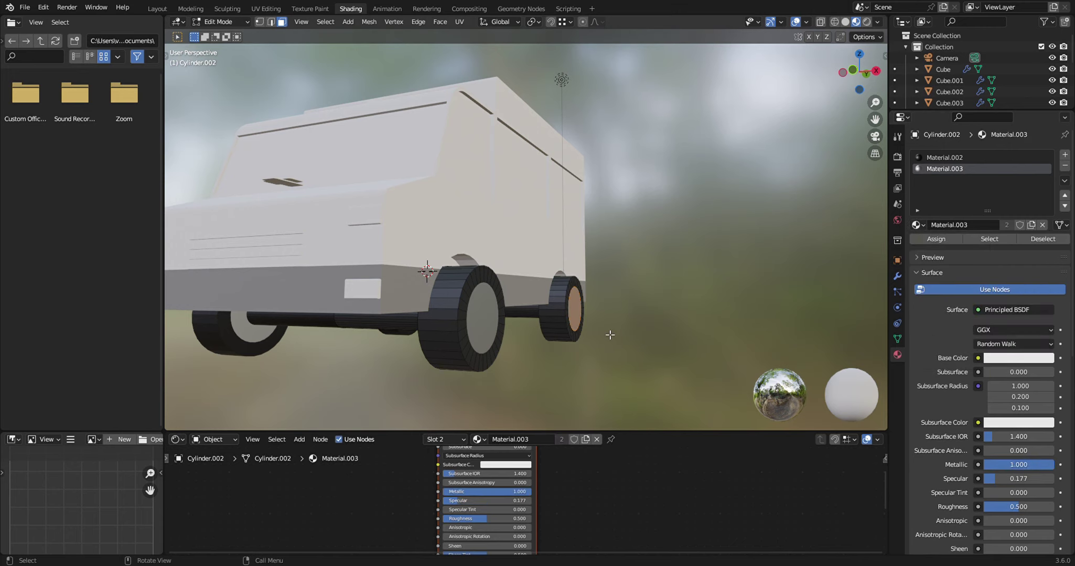
{"action": "middle_click_drag", "start_coordinate": [613, 381], "coordinate": [555, 307]}
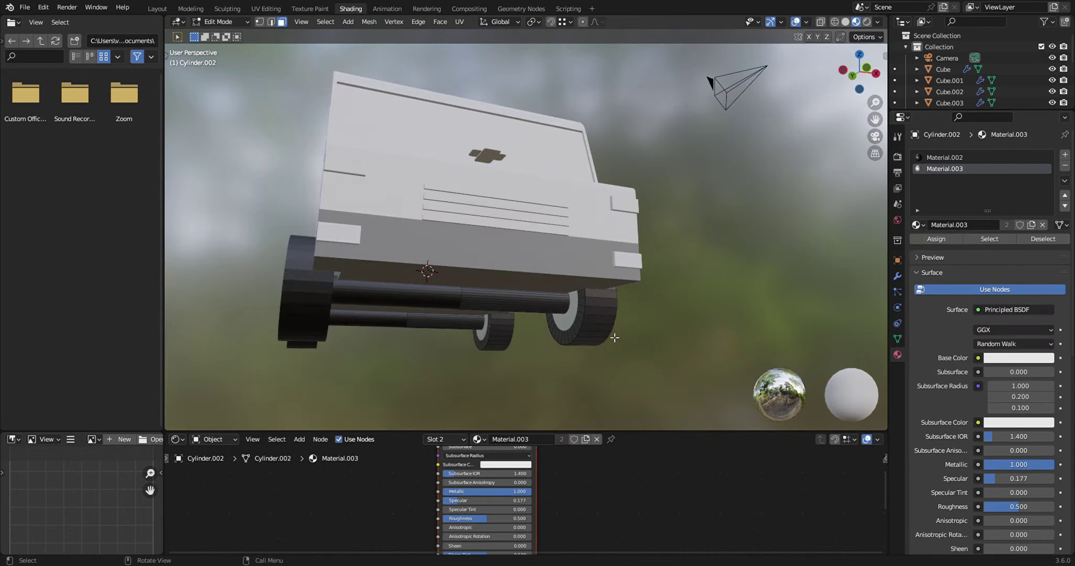
- Select all linked faces of Cylinder.001 and assign them Material.003 in a new slot
{"action": "left_click", "coordinate": [555, 308]}
{"action": "key", "text": "ctrl"}
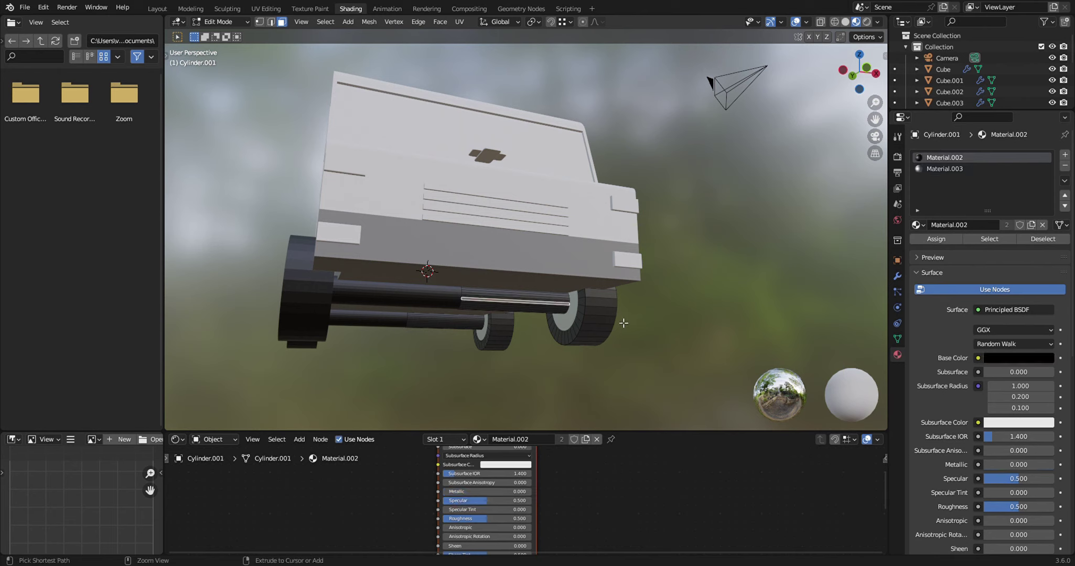
{"action": "key", "text": "ctrl+l"}
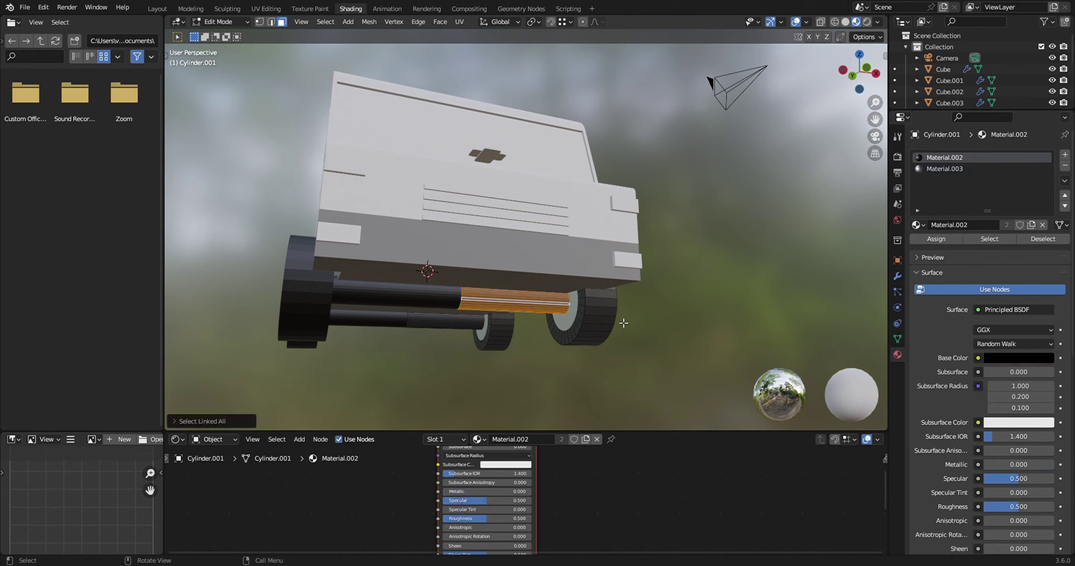
{"action": "left_click", "coordinate": [1065, 156]}
{"action": "left_click", "coordinate": [941, 224]}
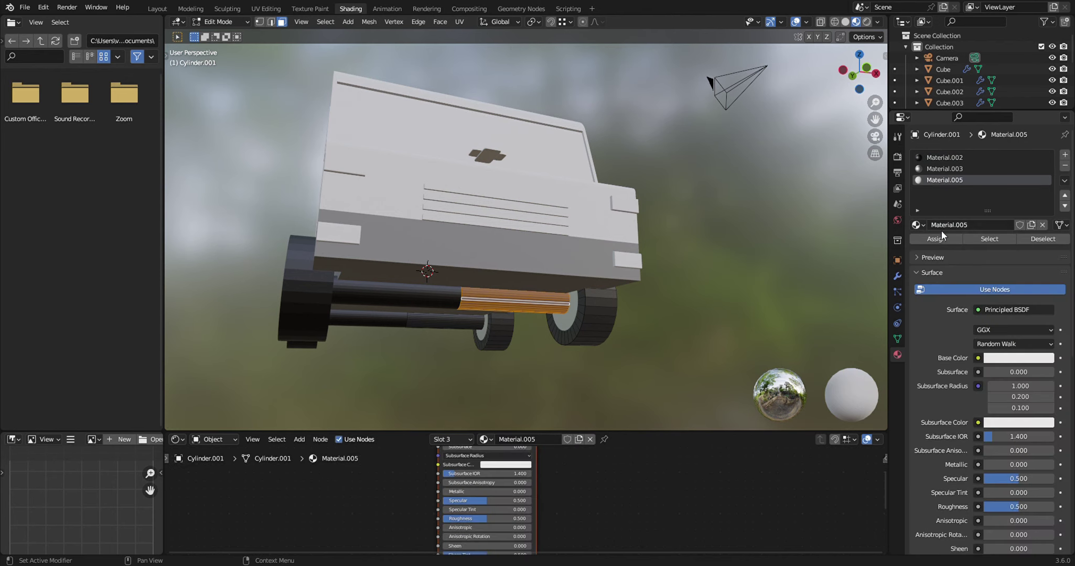
{"action": "left_click", "coordinate": [930, 237]}
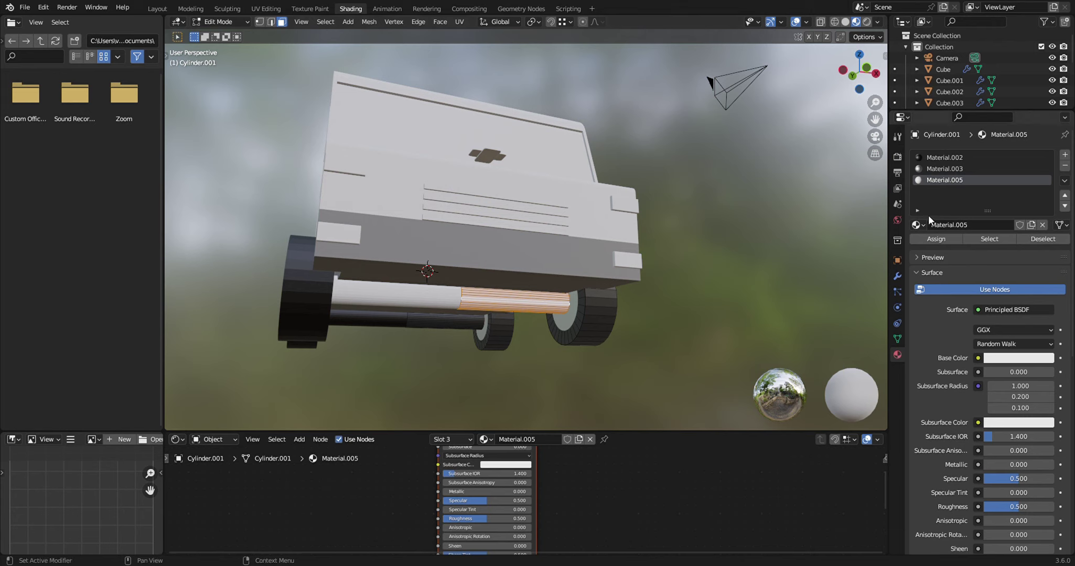
{"action": "left_click", "coordinate": [919, 225]}
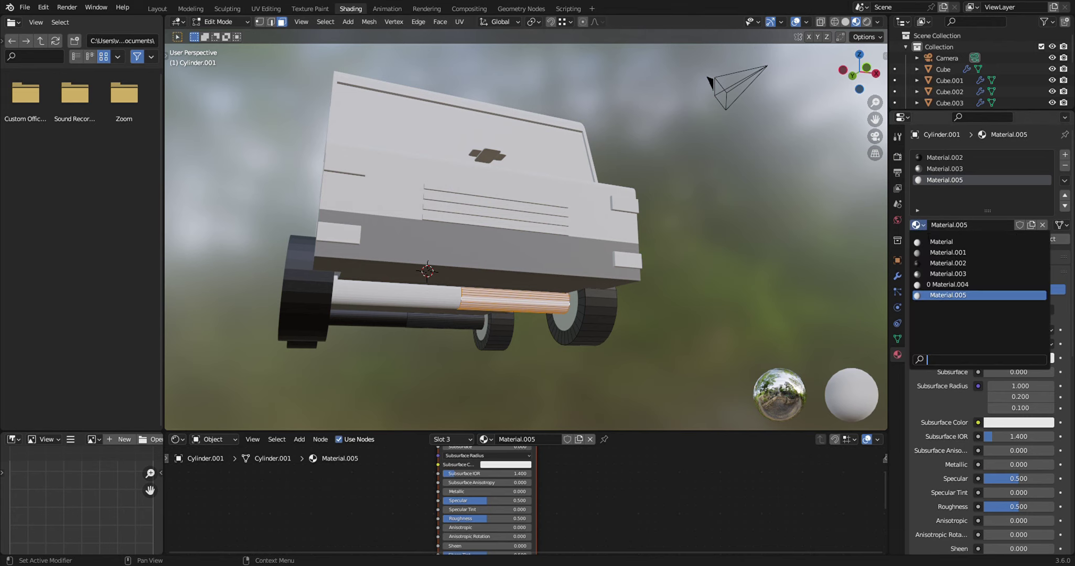
{"action": "left_click", "coordinate": [931, 273]}
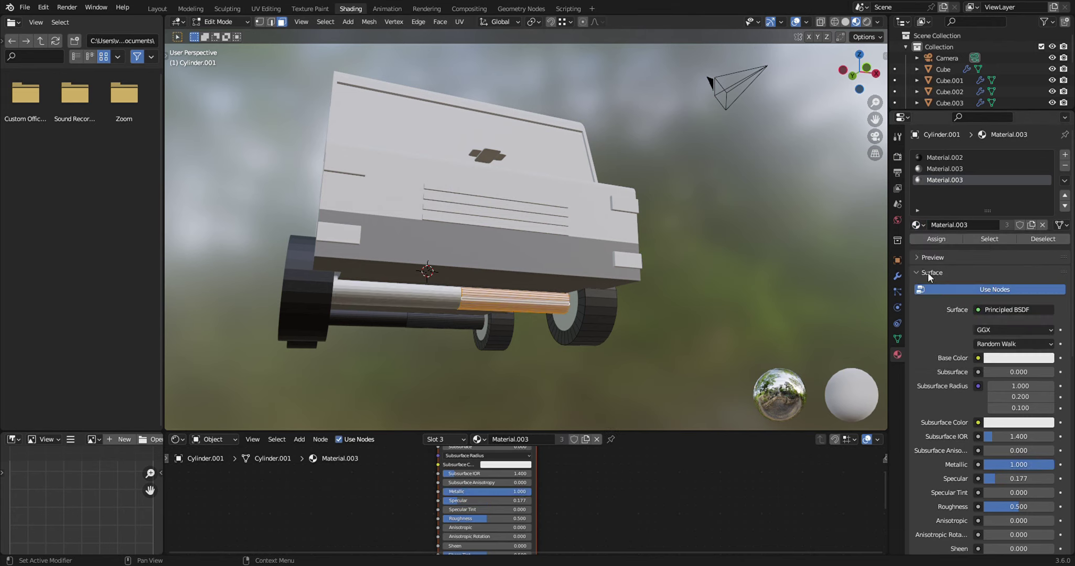
- Select all linked faces of Cylinder.002 and assign them Material.003 in a third slot
{"action": "left_click", "coordinate": [452, 331]}
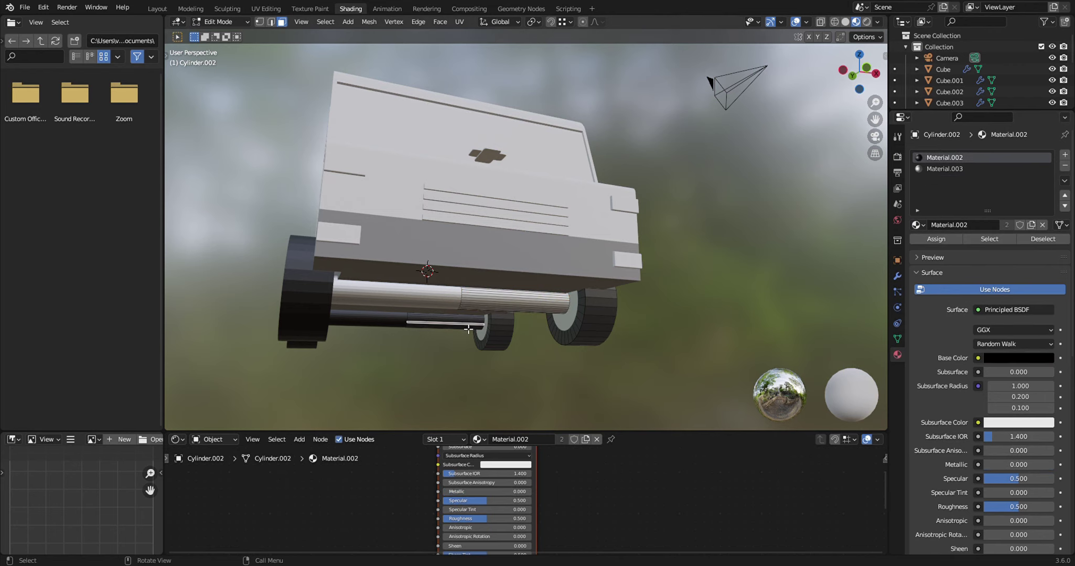
{"action": "key", "text": "ctrl+l"}
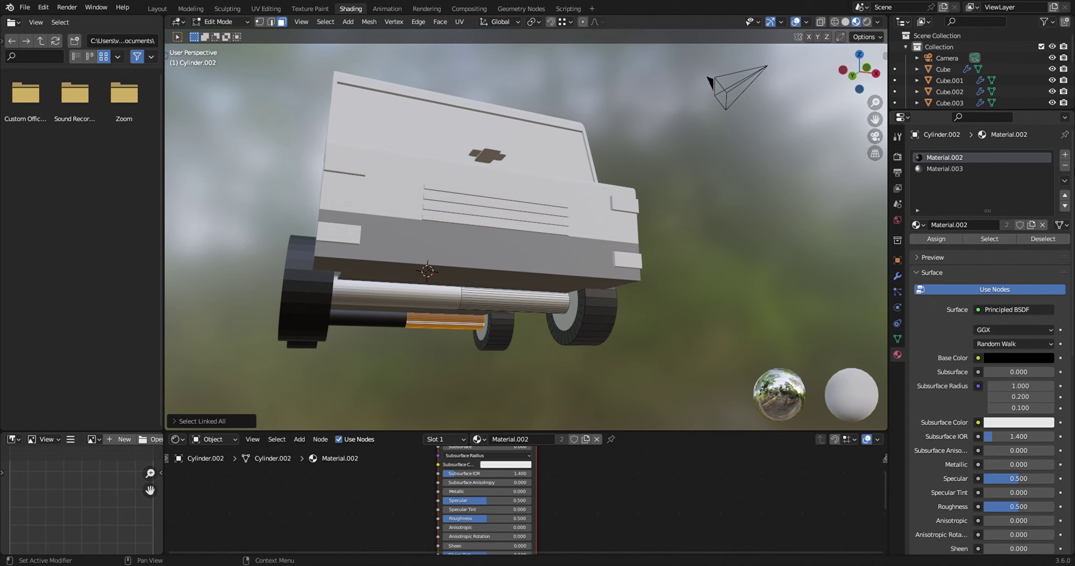
{"action": "left_click", "coordinate": [1064, 154]}
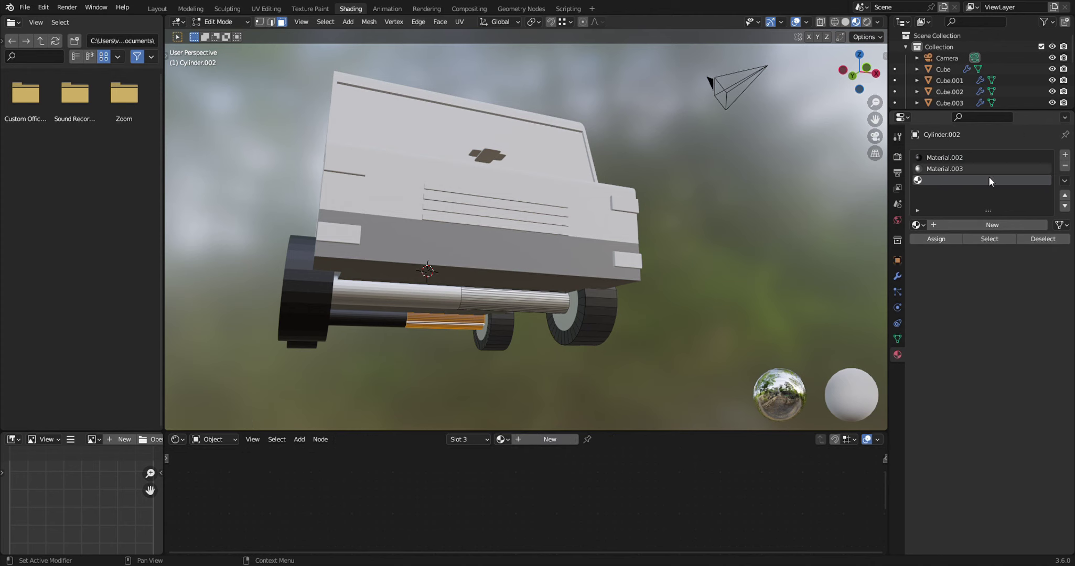
{"action": "left_click", "coordinate": [958, 223]}
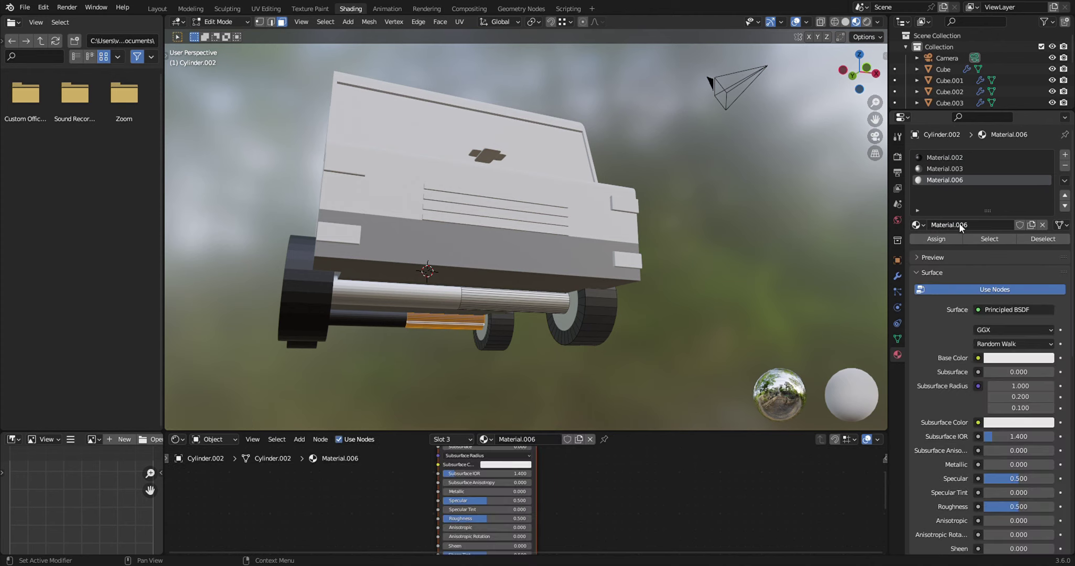
{"action": "left_click", "coordinate": [937, 240]}
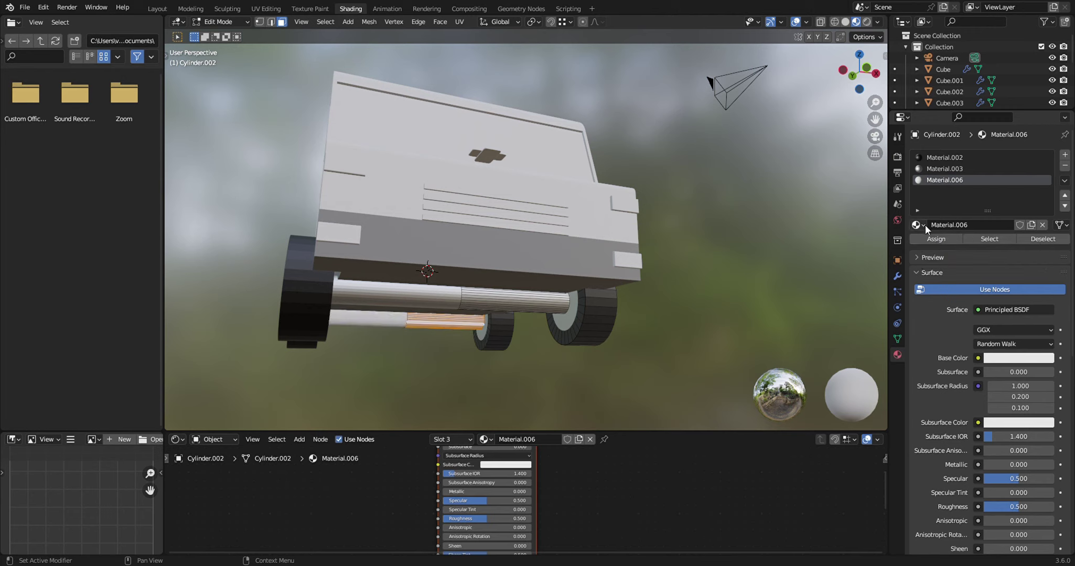
{"action": "left_click", "coordinate": [923, 225]}
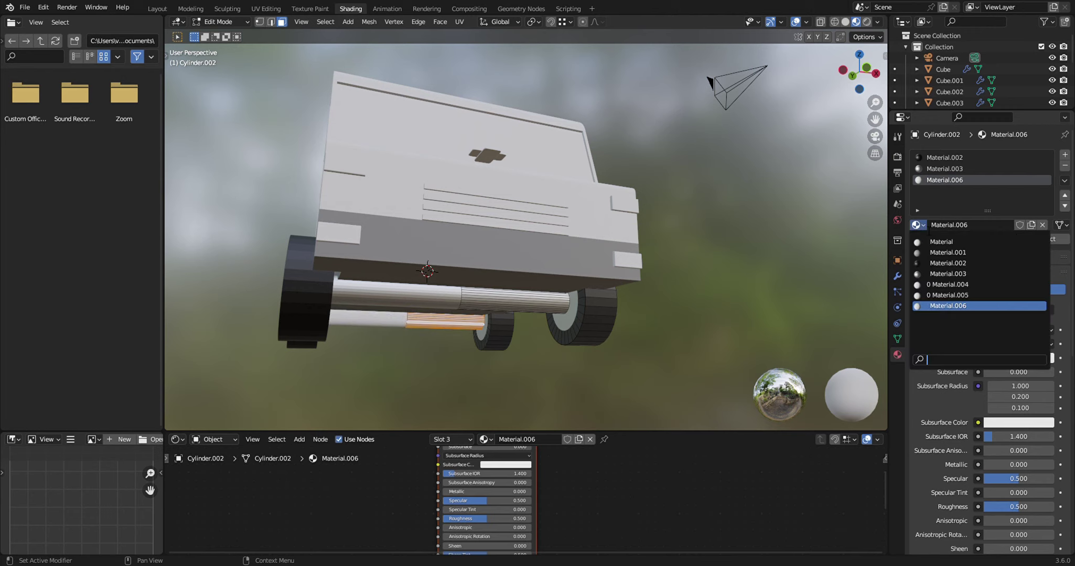
{"action": "left_click", "coordinate": [938, 273]}
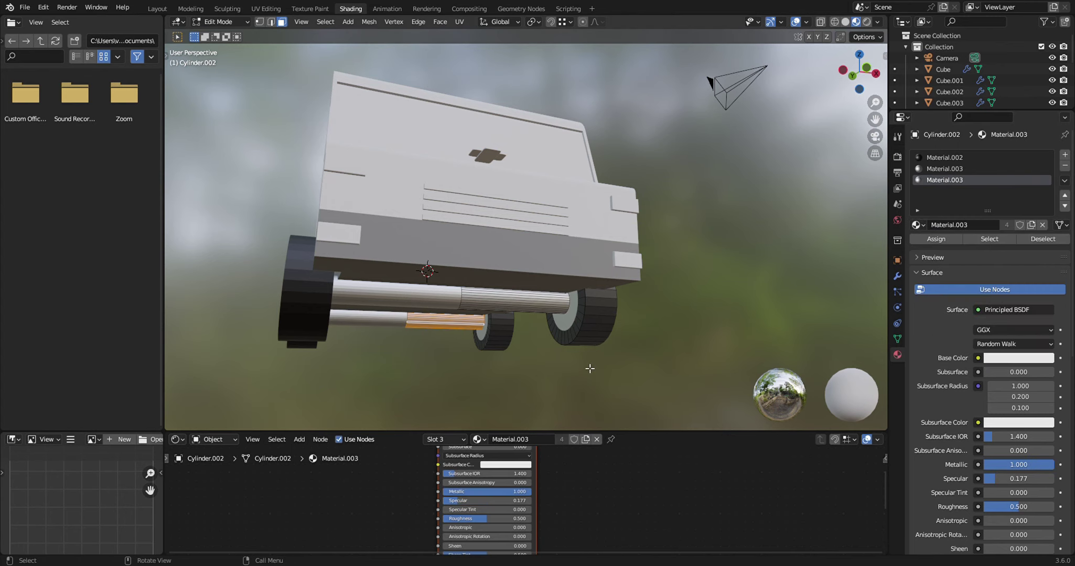
- Deselect the axle faces and return to Object Mode
{"action": "middle_click_drag", "start_coordinate": [590, 369], "coordinate": [404, 377]}
{"action": "left_click", "coordinate": [325, 384]}
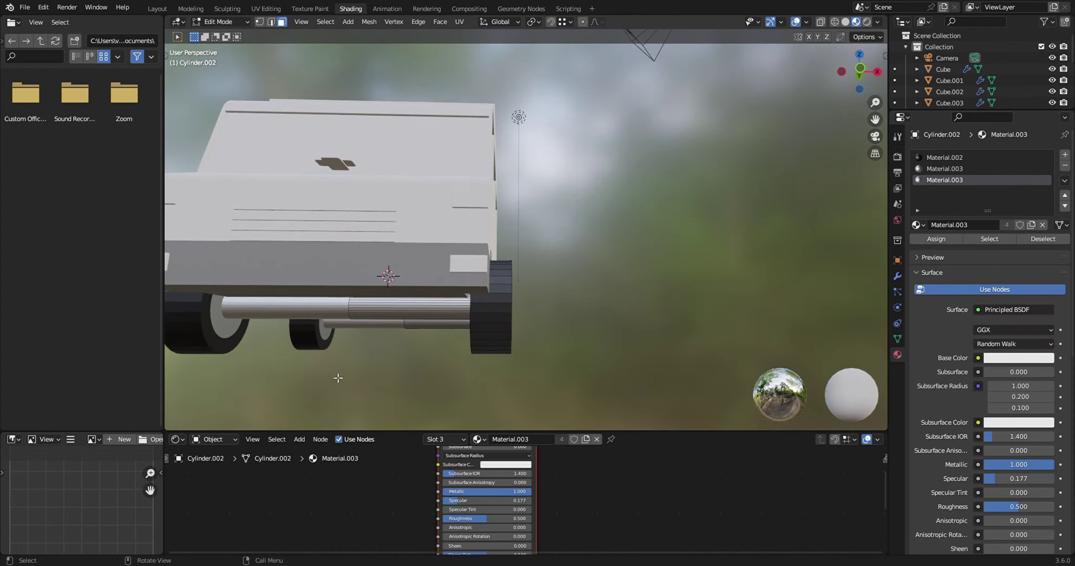
{"action": "middle_click_drag", "start_coordinate": [337, 378], "coordinate": [307, 386]}
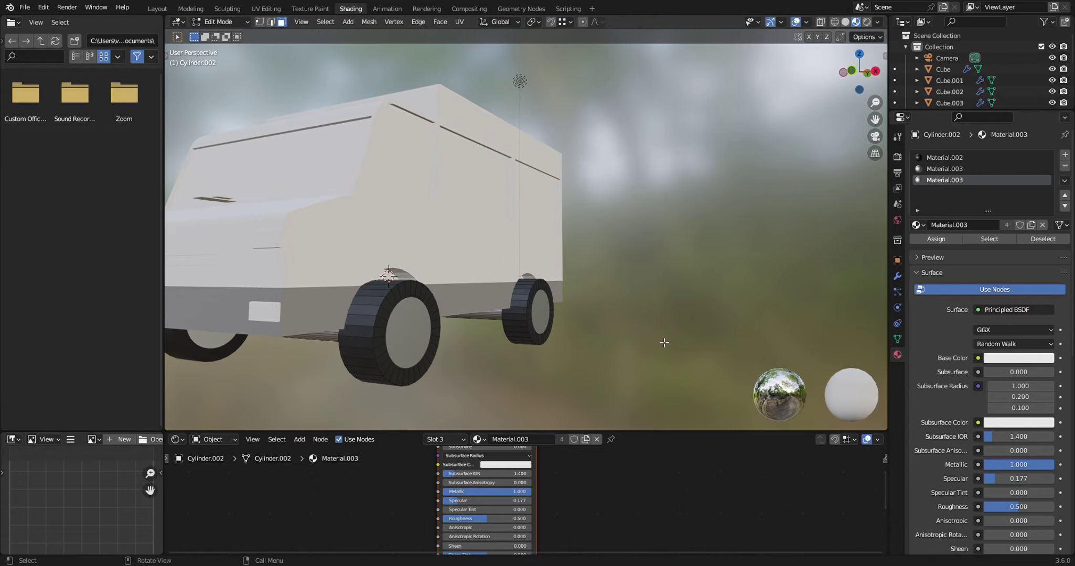
{"action": "key", "text": "Tab"}
{"action": "scroll", "coordinate": [656, 336], "scroll_direction": "down", "scroll_amount": 5}
{"action": "mouse_move", "coordinate": [664, 330]}
{"action": "middle_mouse_down"}
{"action": "mouse_move", "coordinate": [562, 348]}
{"action": "mouse_move", "coordinate": [557, 334]}
{"action": "mouse_move", "coordinate": [623, 334]}
{"action": "middle_mouse_up"}
{"action": "left_click", "coordinate": [425, 302]}
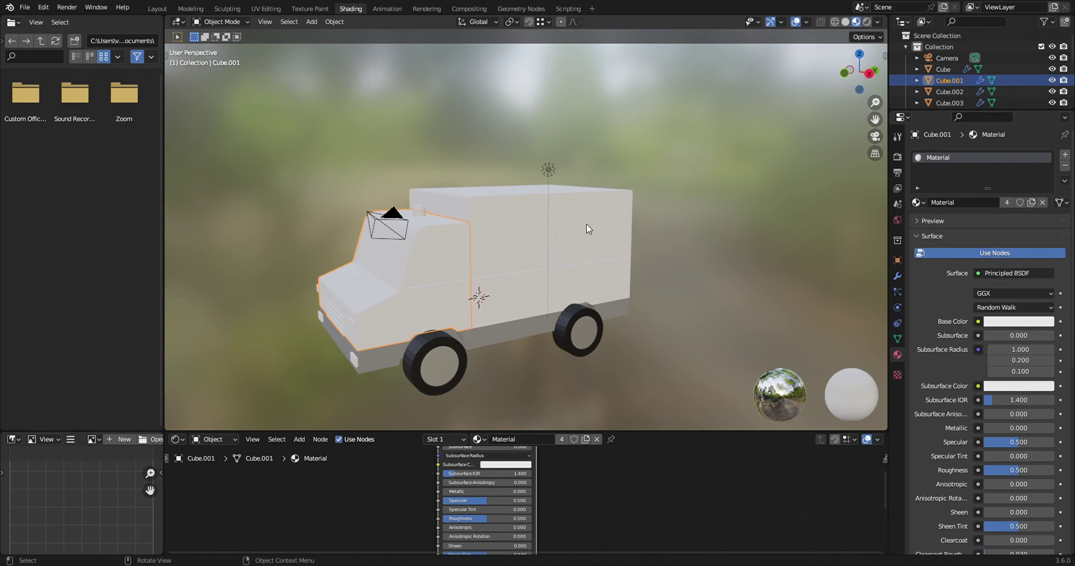
- Add a new Material.007 to the cab Cube.001 with roughness 0.075
{"action": "key", "text": "Tab"}
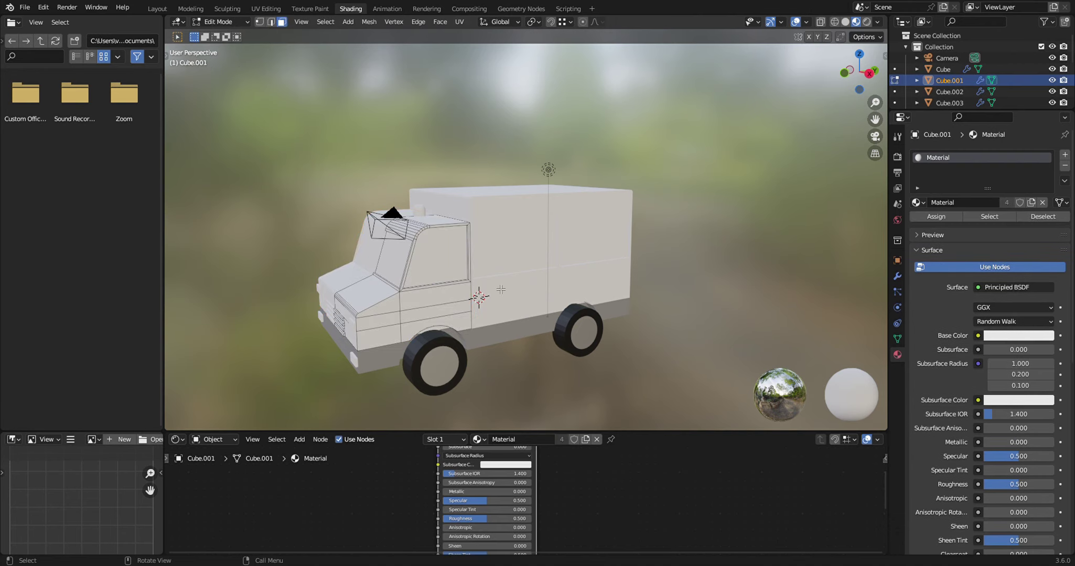
{"action": "middle_click_drag", "start_coordinate": [681, 319], "coordinate": [664, 316]}
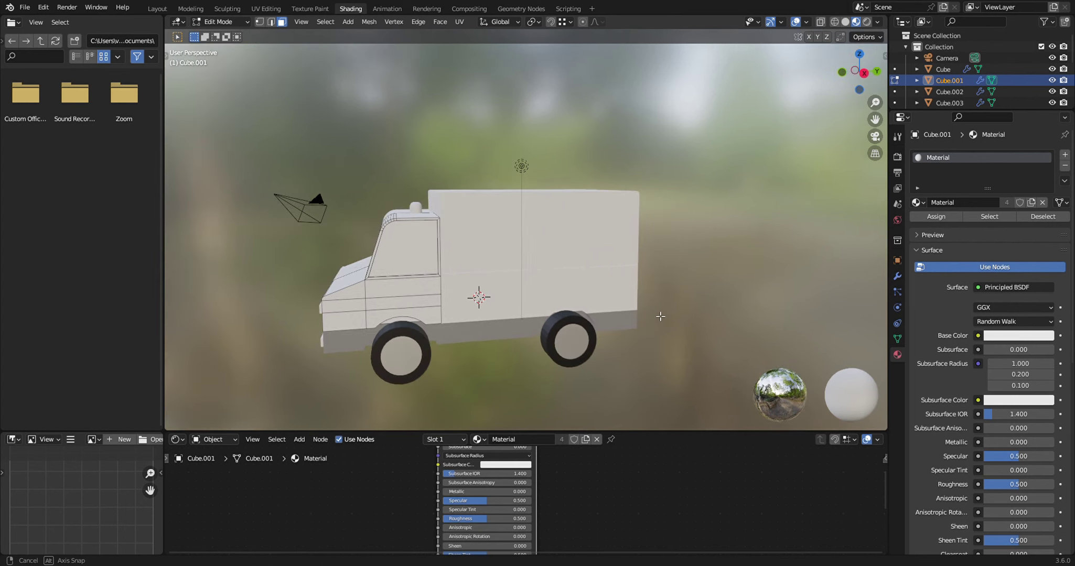
{"action": "key", "text": "Tab"}
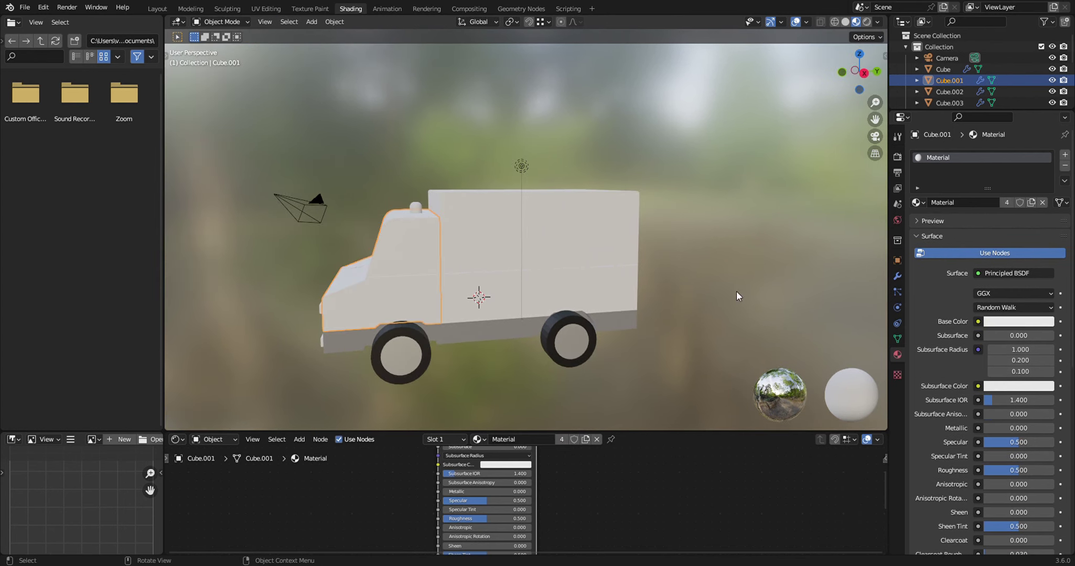
{"action": "left_click", "coordinate": [1064, 158]}
{"action": "left_click", "coordinate": [960, 225]}
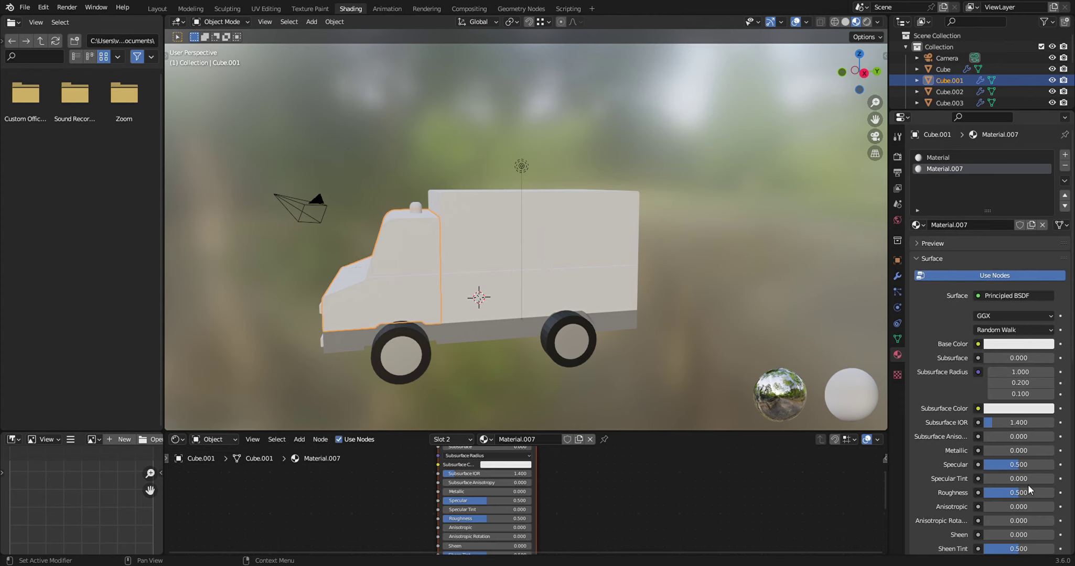
{"action": "scroll", "coordinate": [1029, 475], "scroll_direction": "down", "scroll_amount": 2}
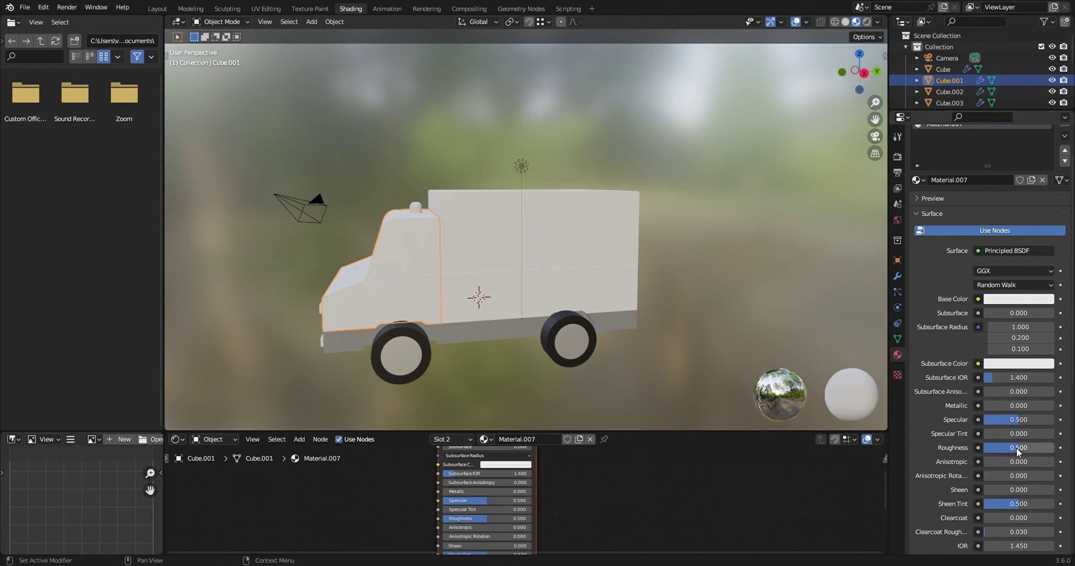
{"action": "left_click_drag", "start_coordinate": [1017, 450], "coordinate": [988, 447]}
- Remove the cab's original default Material slot
{"action": "scroll", "coordinate": [978, 207], "scroll_direction": "up", "scroll_amount": 1}
{"action": "scroll", "coordinate": [979, 207], "scroll_direction": "up", "scroll_amount": 1}
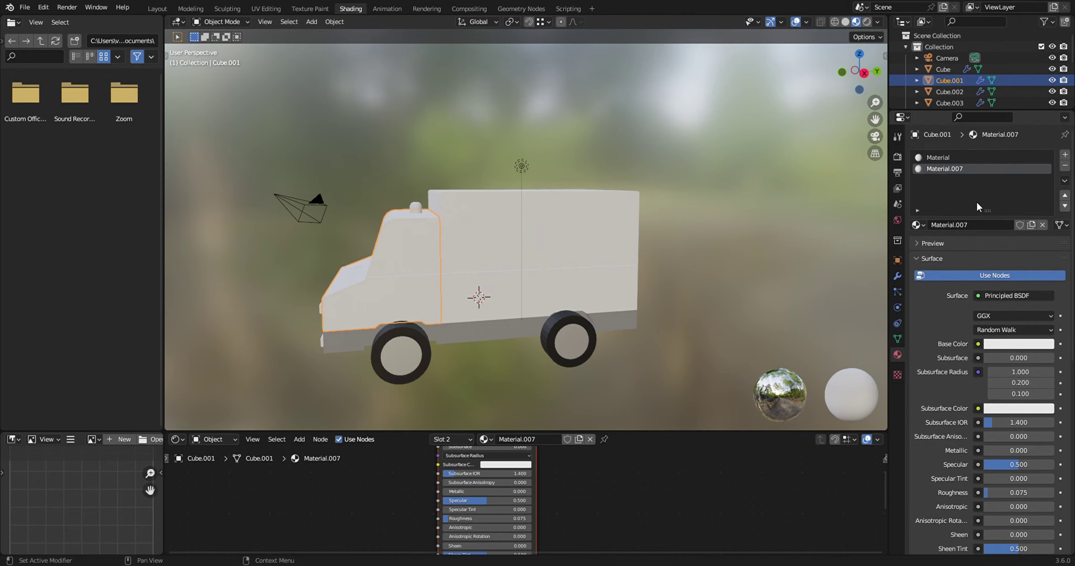
{"action": "left_click", "coordinate": [944, 158]}
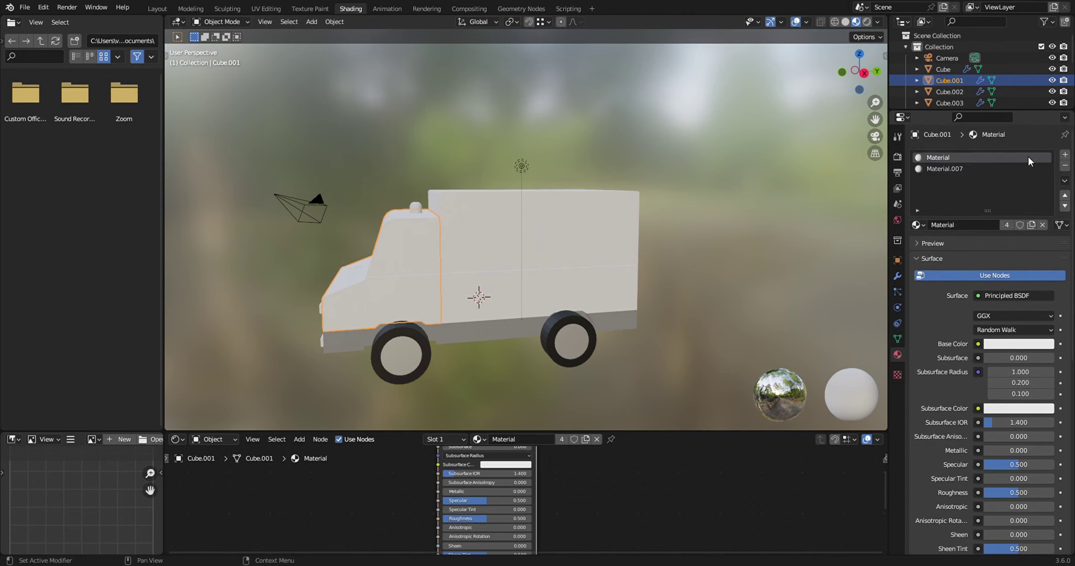
{"action": "left_click", "coordinate": [1064, 166]}
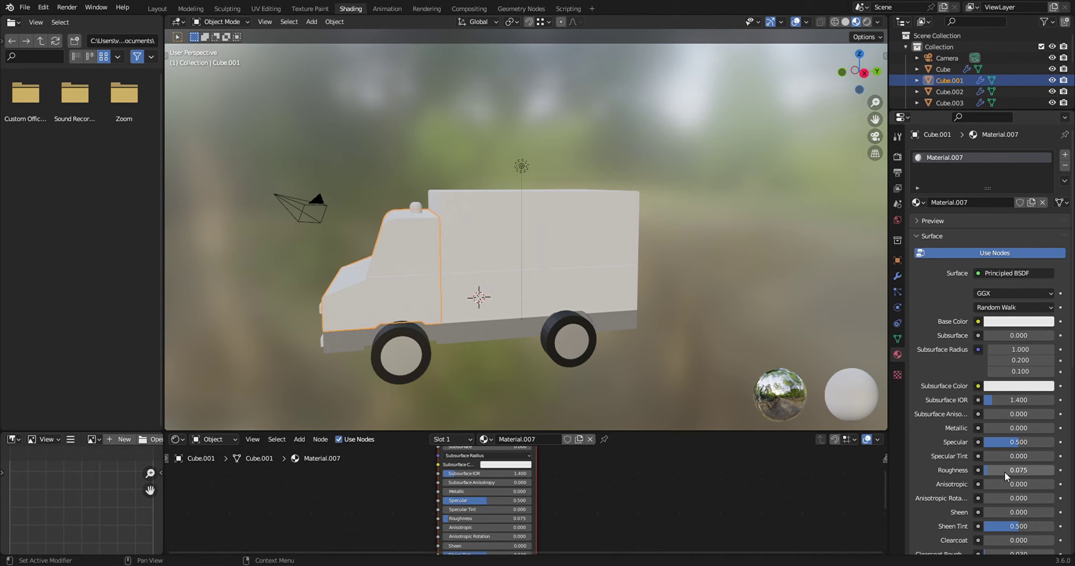
- Link the cab's white Material.007 onto the rear box Cube.002 via Ctrl+L Link Materials
{"action": "left_click", "coordinate": [580, 345]}
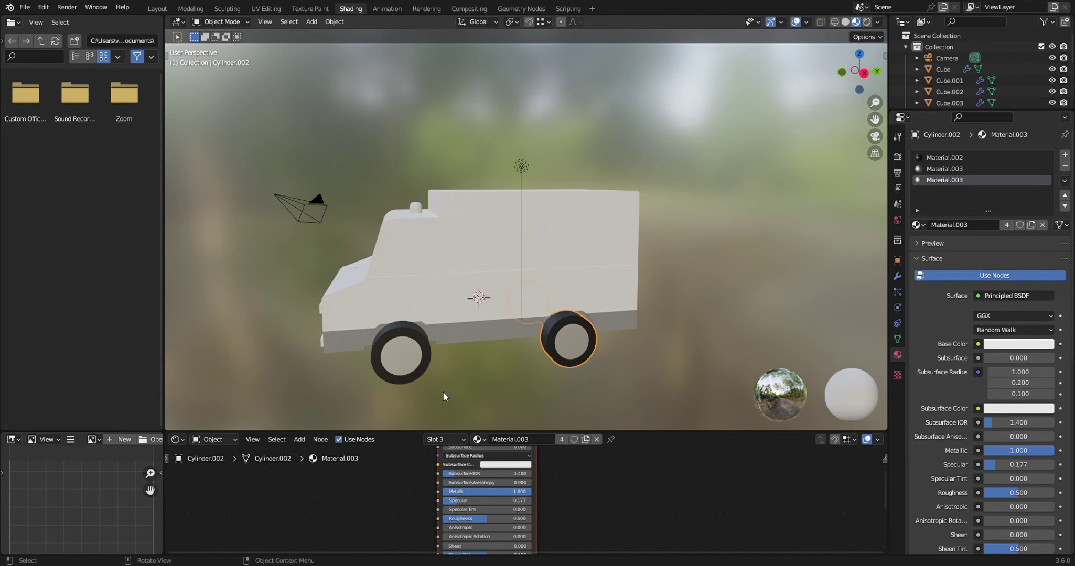
{"action": "mouse_move", "coordinate": [459, 362]}
{"action": "middle_mouse_down"}
{"action": "mouse_move", "coordinate": [560, 376]}
{"action": "mouse_move", "coordinate": [396, 299]}
{"action": "mouse_move", "coordinate": [433, 318]}
{"action": "mouse_move", "coordinate": [404, 312]}
{"action": "middle_mouse_up"}
{"action": "scroll", "coordinate": [397, 300], "scroll_direction": "up", "scroll_amount": 2}
{"action": "scroll", "coordinate": [397, 300], "scroll_direction": "down", "scroll_amount": 2}
{"action": "scroll", "coordinate": [397, 300], "scroll_direction": "down", "scroll_amount": 2}
{"action": "left_click", "coordinate": [548, 262]}
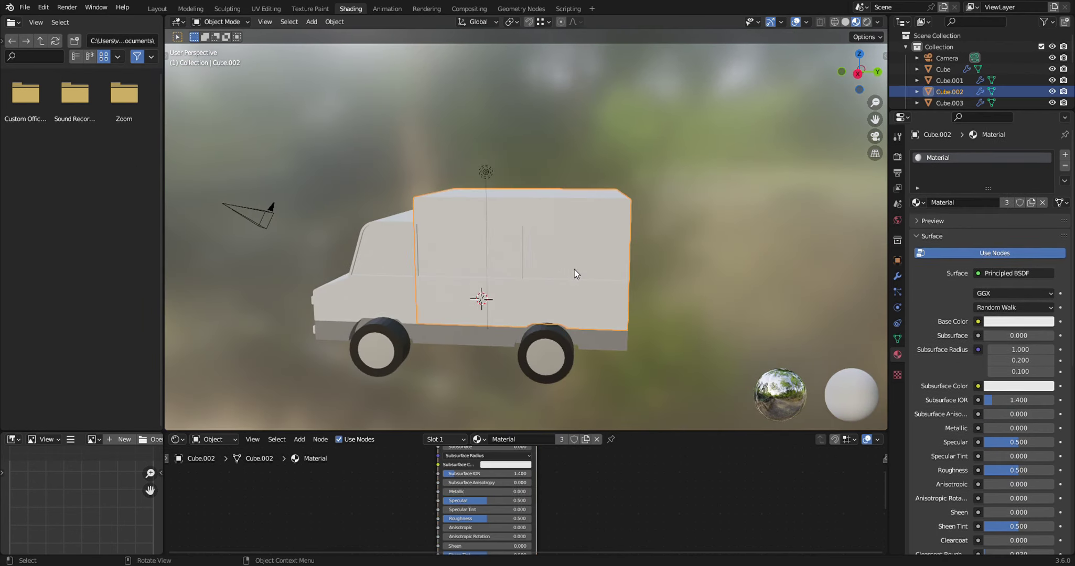
{"action": "left_click", "coordinate": [392, 251], "text": "shift"}
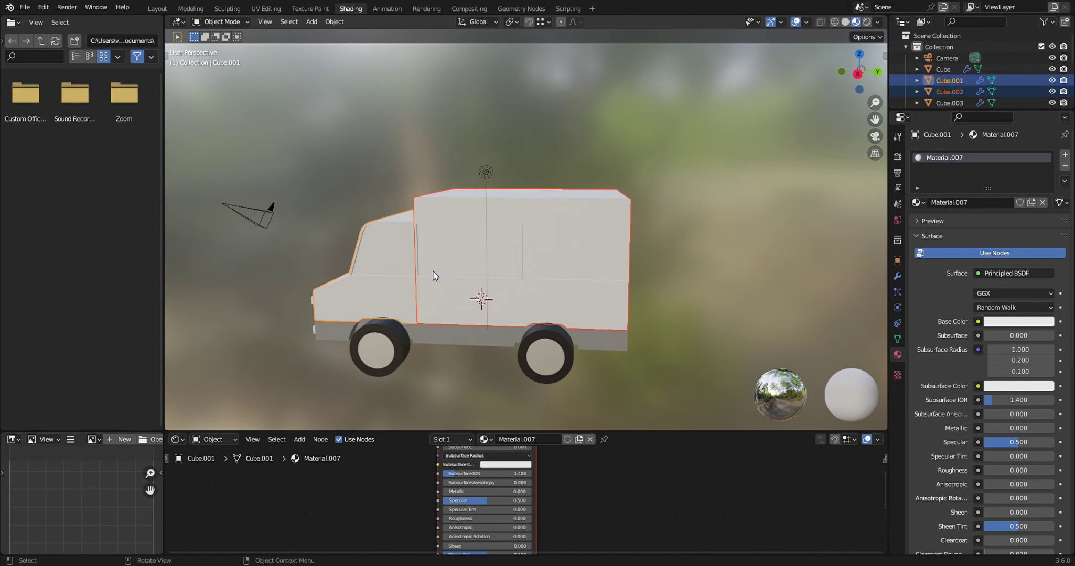
{"action": "key", "text": "ctrl+l"}
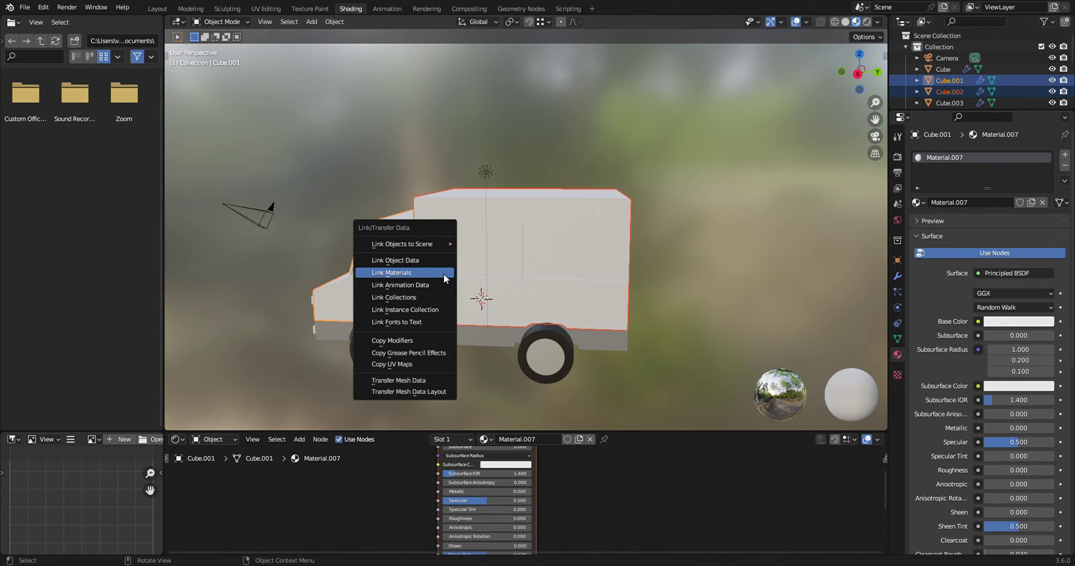
{"action": "left_click", "coordinate": [443, 273]}
- Orbit around the truck to inspect the shared white material, then enter Edit Mode
{"action": "middle_click_drag", "start_coordinate": [470, 362], "coordinate": [600, 365]}
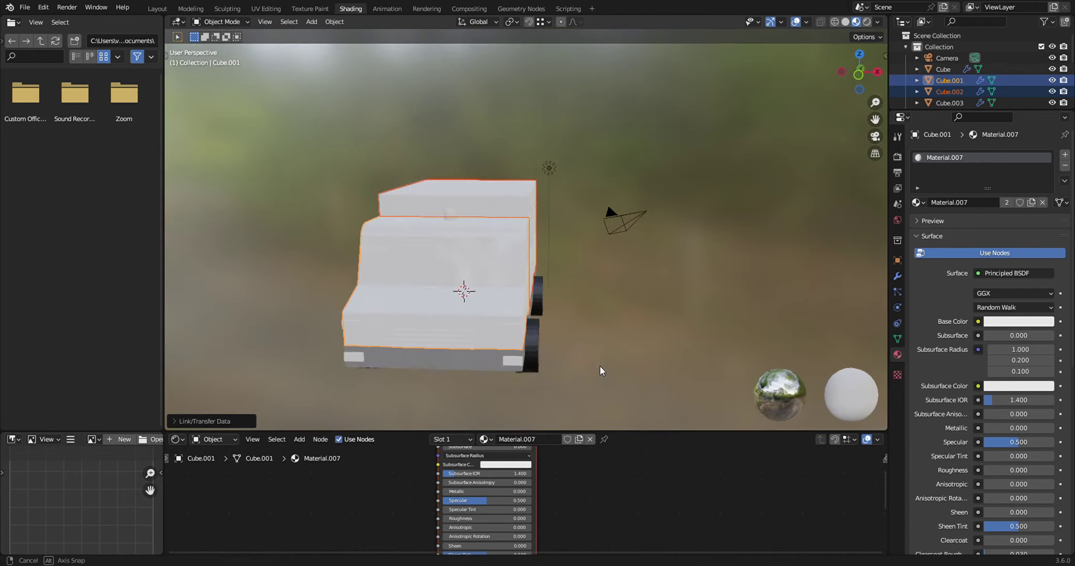
{"action": "scroll", "coordinate": [524, 263], "scroll_direction": "up", "scroll_amount": 2}
{"action": "scroll", "coordinate": [472, 216], "scroll_direction": "up", "scroll_amount": 2}
{"action": "scroll", "coordinate": [487, 235], "scroll_direction": "up", "scroll_amount": 2}
{"action": "scroll", "coordinate": [494, 244], "scroll_direction": "up", "scroll_amount": 3}
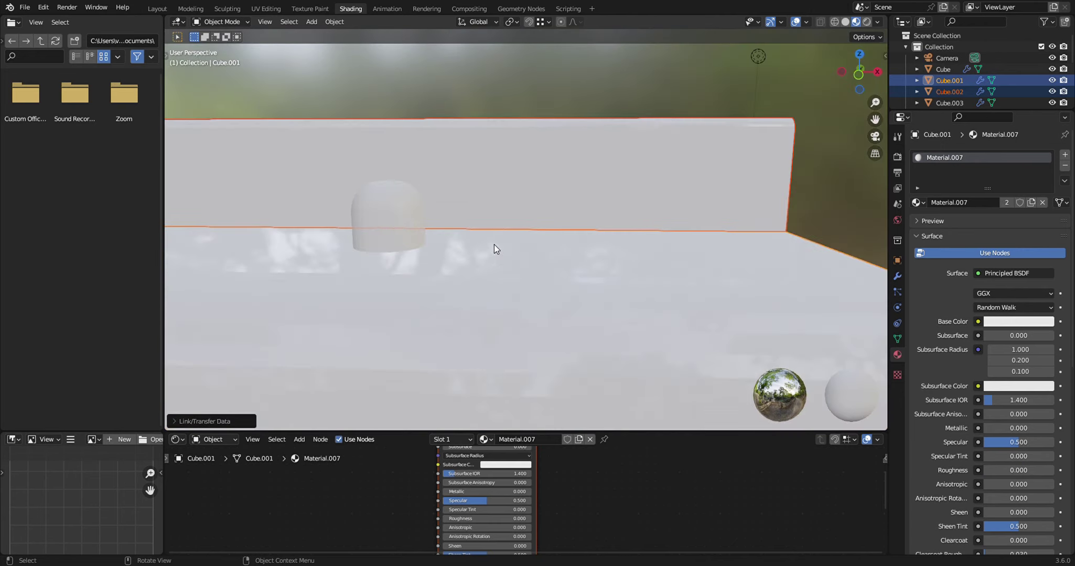
{"action": "mouse_move", "coordinate": [494, 248]}
{"action": "middle_mouse_down"}
{"action": "mouse_move", "coordinate": [568, 279]}
{"action": "mouse_move", "coordinate": [503, 257]}
{"action": "mouse_move", "coordinate": [600, 273]}
{"action": "middle_mouse_up"}
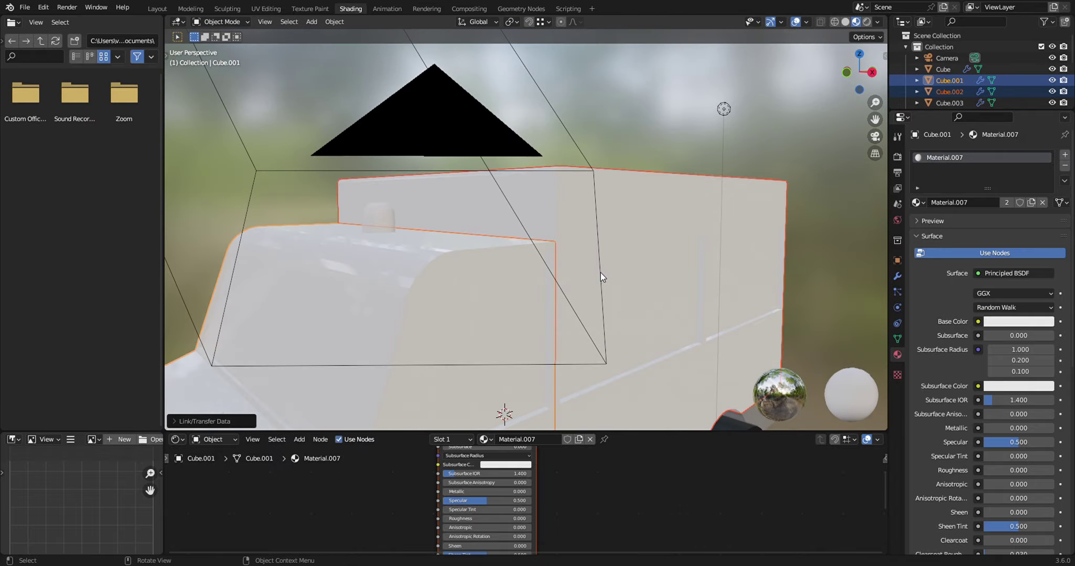
{"action": "scroll", "coordinate": [600, 274], "scroll_direction": "down", "scroll_amount": 4}
{"action": "mouse_move", "coordinate": [468, 326]}
{"action": "middle_mouse_down"}
{"action": "mouse_move", "coordinate": [439, 292]}
{"action": "mouse_move", "coordinate": [424, 312]}
{"action": "middle_mouse_up"}
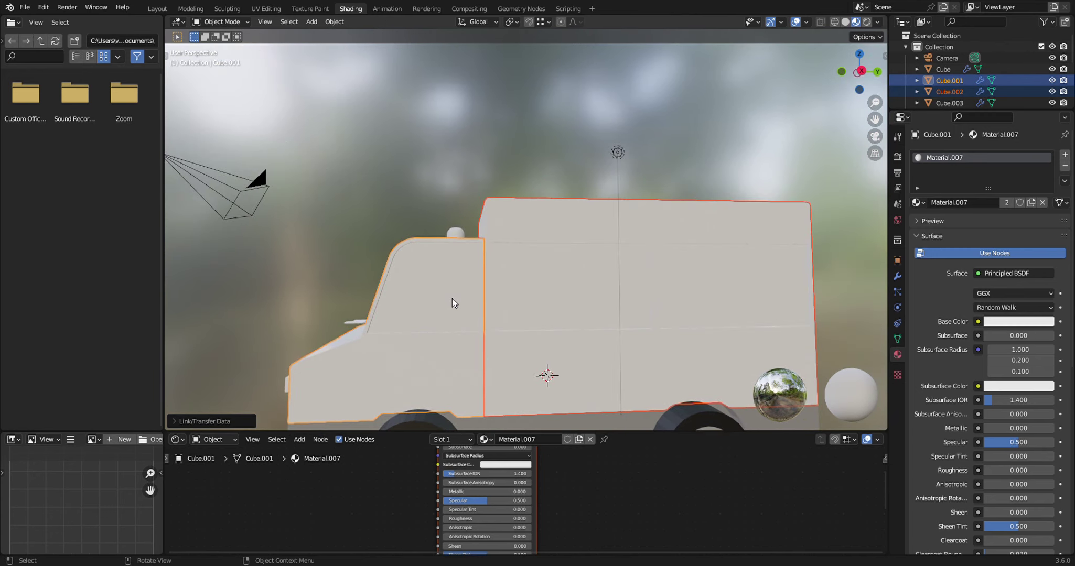
{"action": "key", "text": "Tab"}
- Select the cab's side window and windshield faces
{"action": "mouse_move", "coordinate": [526, 364]}
{"action": "middle_mouse_down"}
{"action": "mouse_move", "coordinate": [441, 349]}
{"action": "mouse_move", "coordinate": [735, 325]}
{"action": "mouse_move", "coordinate": [655, 325]}
{"action": "mouse_move", "coordinate": [558, 361]}
{"action": "middle_mouse_up"}
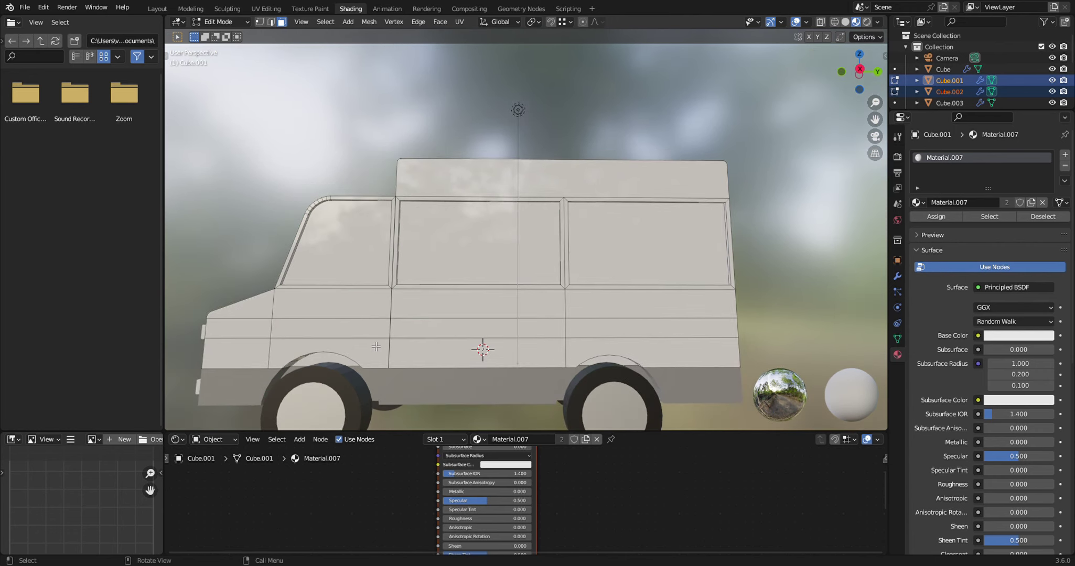
{"action": "middle_click_drag", "start_coordinate": [272, 334], "coordinate": [362, 335]}
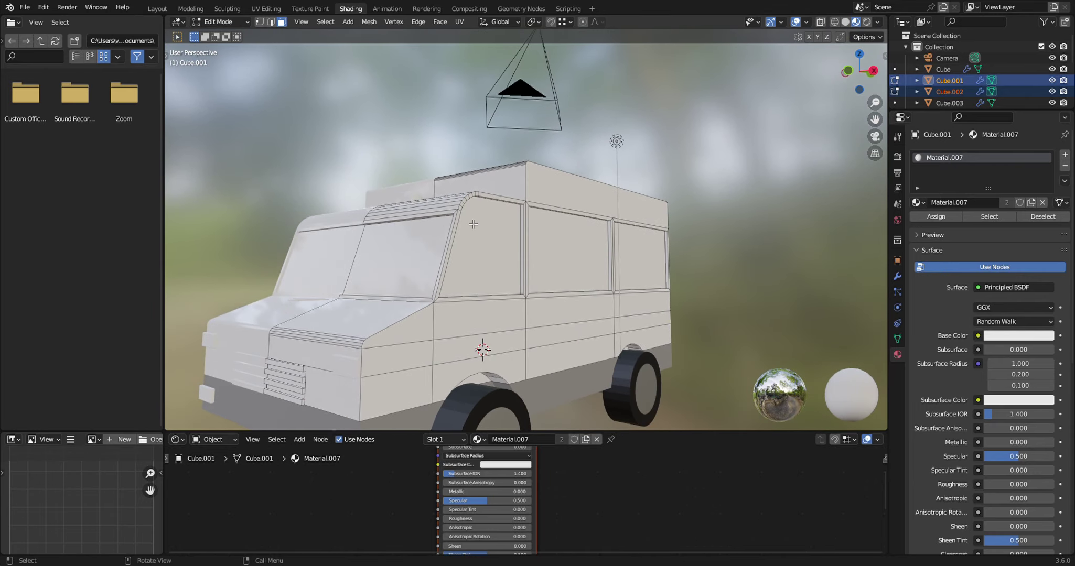
{"action": "left_click", "coordinate": [490, 240]}
{"action": "middle_click_drag", "start_coordinate": [556, 350], "coordinate": [558, 345]}
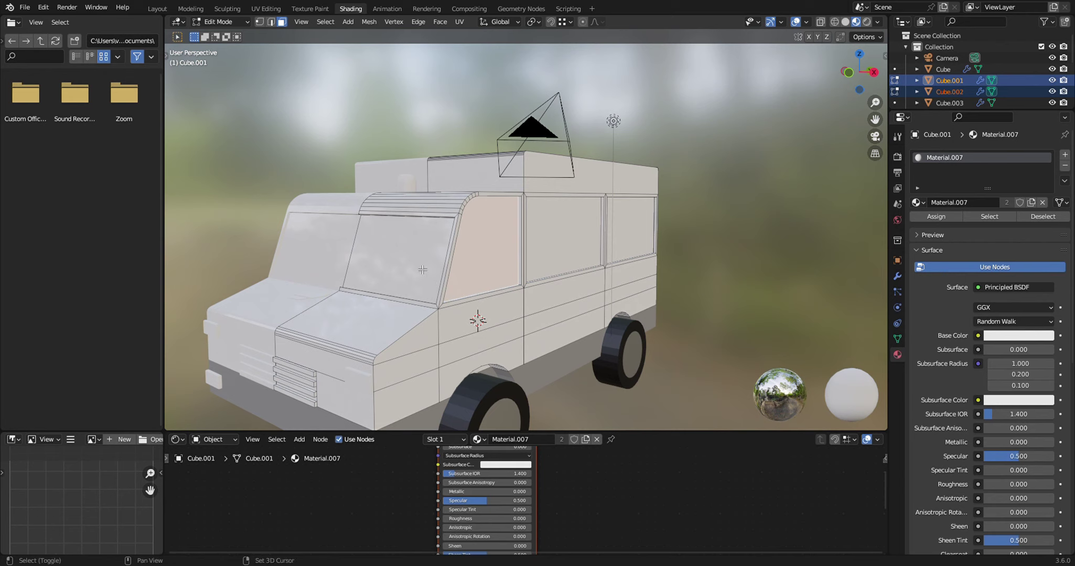
{"action": "left_click", "coordinate": [422, 269], "text": "shift"}
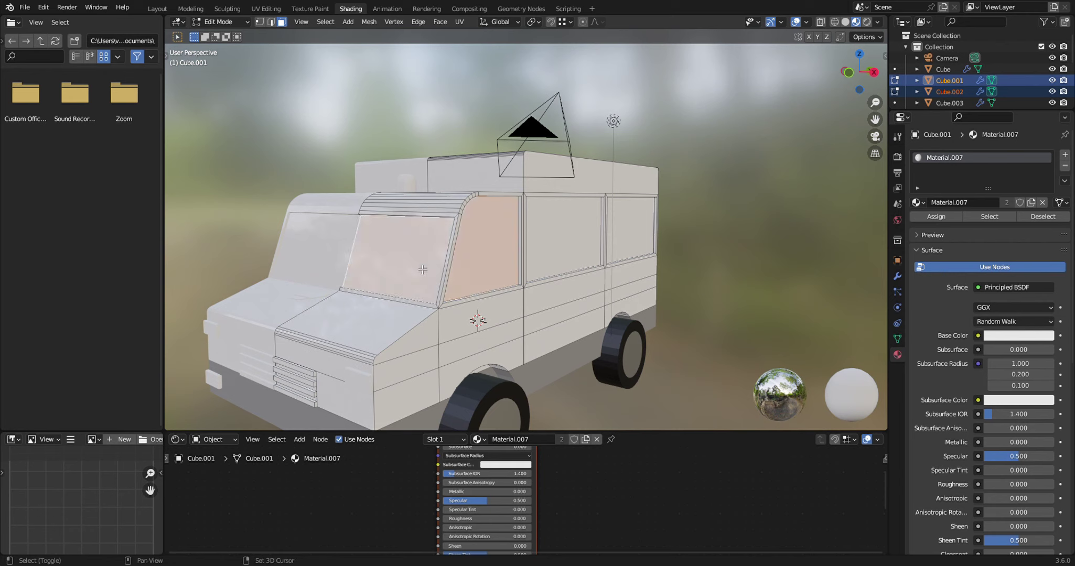
- Assign the window faces a new black Material.008 with Specular 1.000
{"action": "left_click", "coordinate": [1064, 157]}
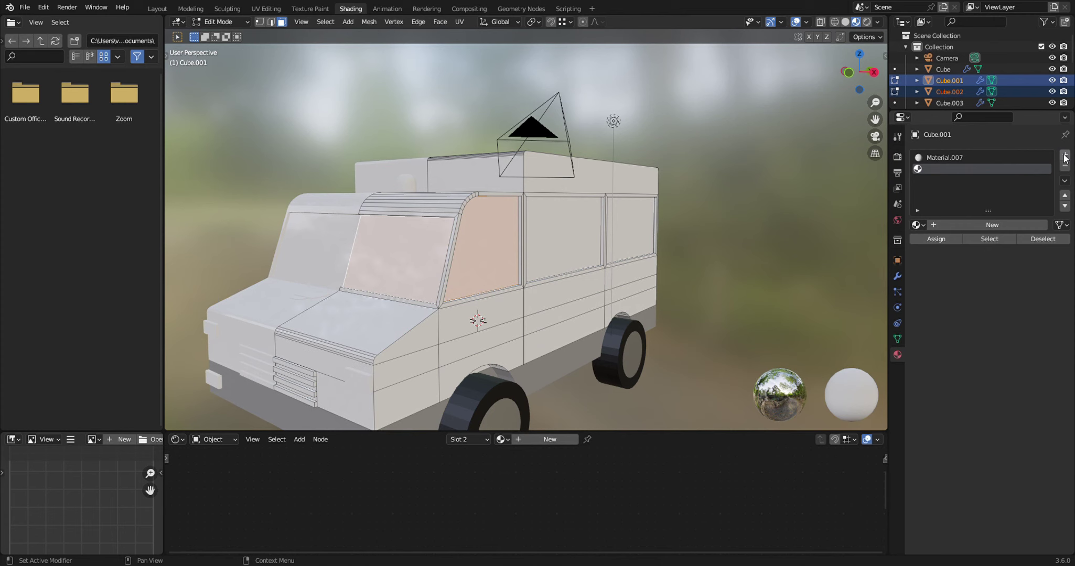
{"action": "left_click", "coordinate": [989, 223]}
{"action": "left_click", "coordinate": [937, 239]}
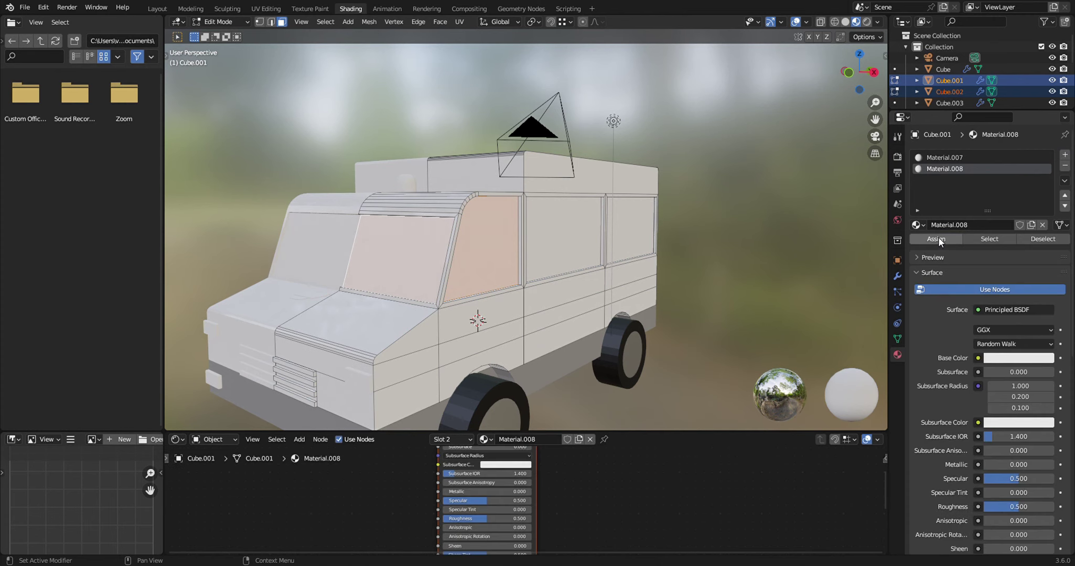
{"action": "left_click", "coordinate": [998, 360]}
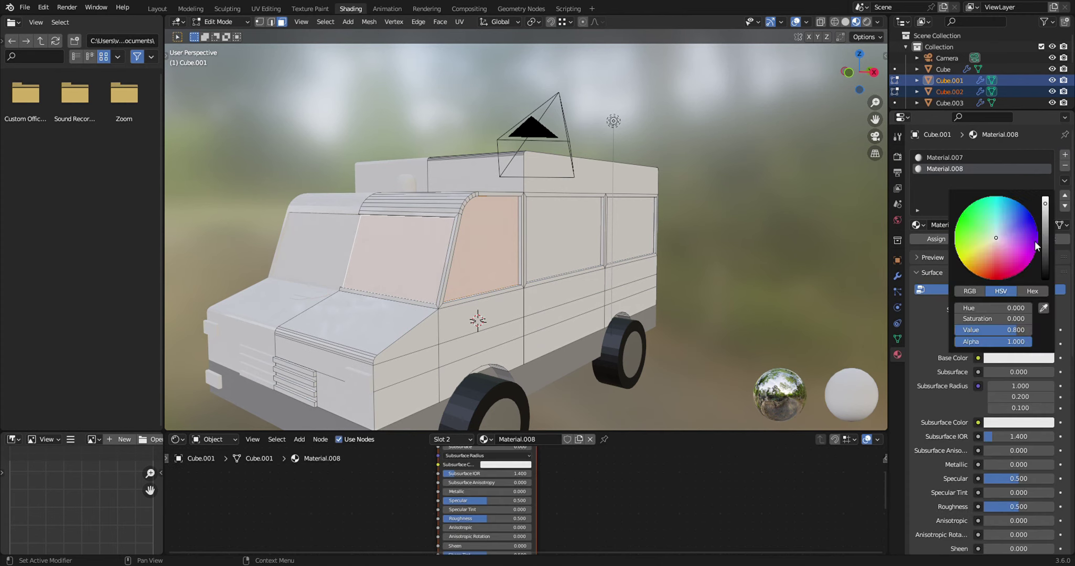
{"action": "left_click_drag", "start_coordinate": [1045, 205], "coordinate": [1050, 284]}
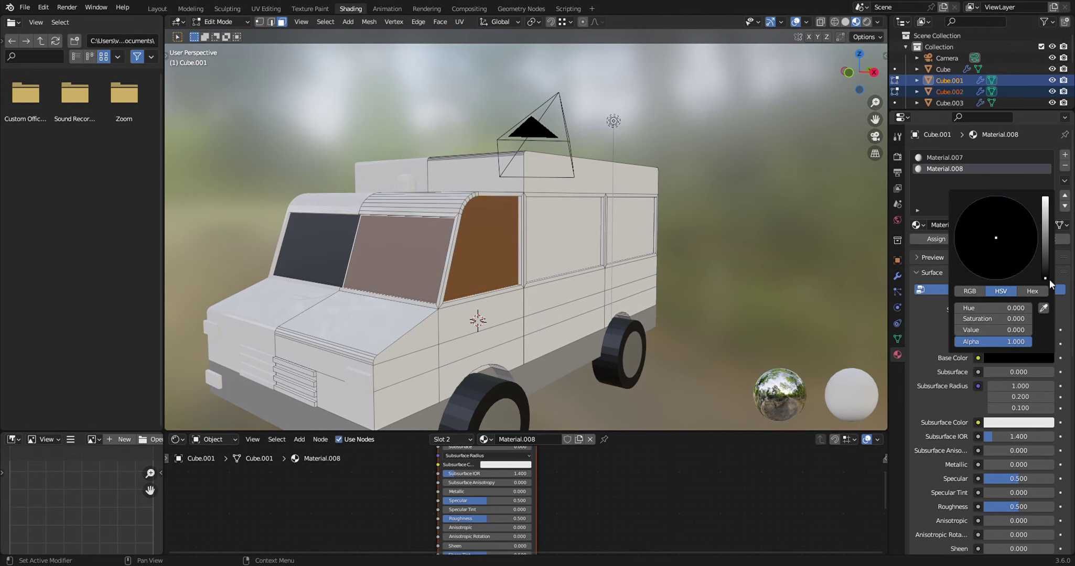
{"action": "scroll", "coordinate": [1024, 510], "scroll_direction": "down", "scroll_amount": 3}
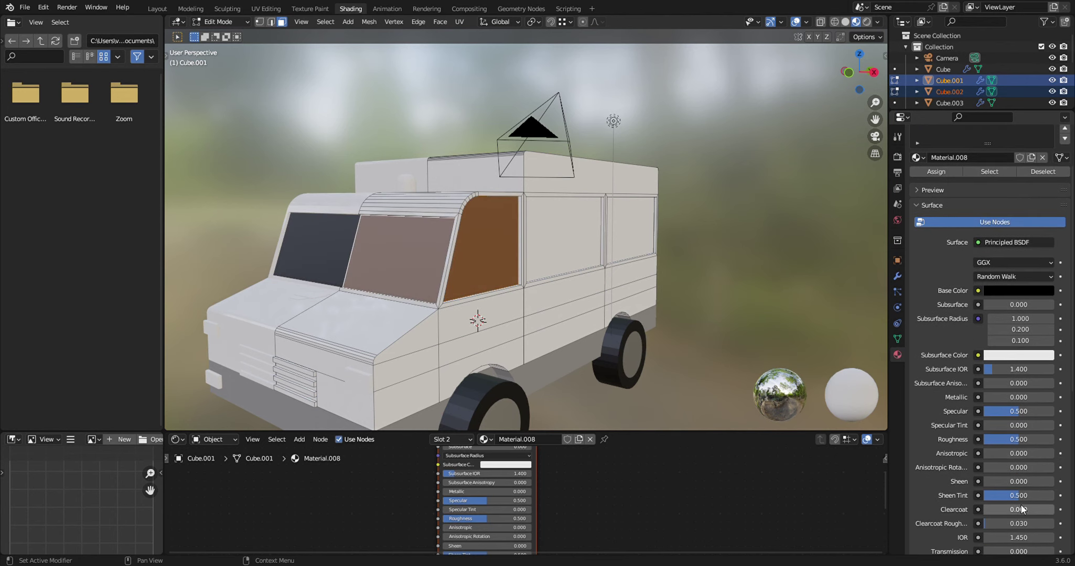
{"action": "mouse_move", "coordinate": [1013, 413]}
{"action": "left_mouse_down"}
{"action": "mouse_move", "coordinate": [1053, 412]}
{"action": "mouse_move", "coordinate": [986, 439]}
{"action": "left_mouse_up"}
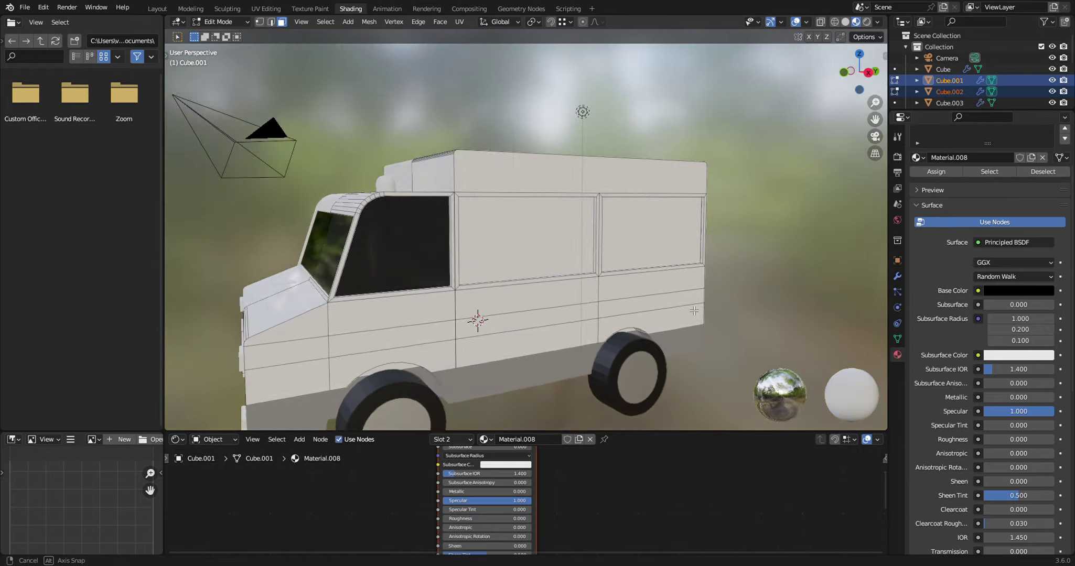
{"action": "middle_click_drag", "start_coordinate": [728, 310], "coordinate": [472, 293]}
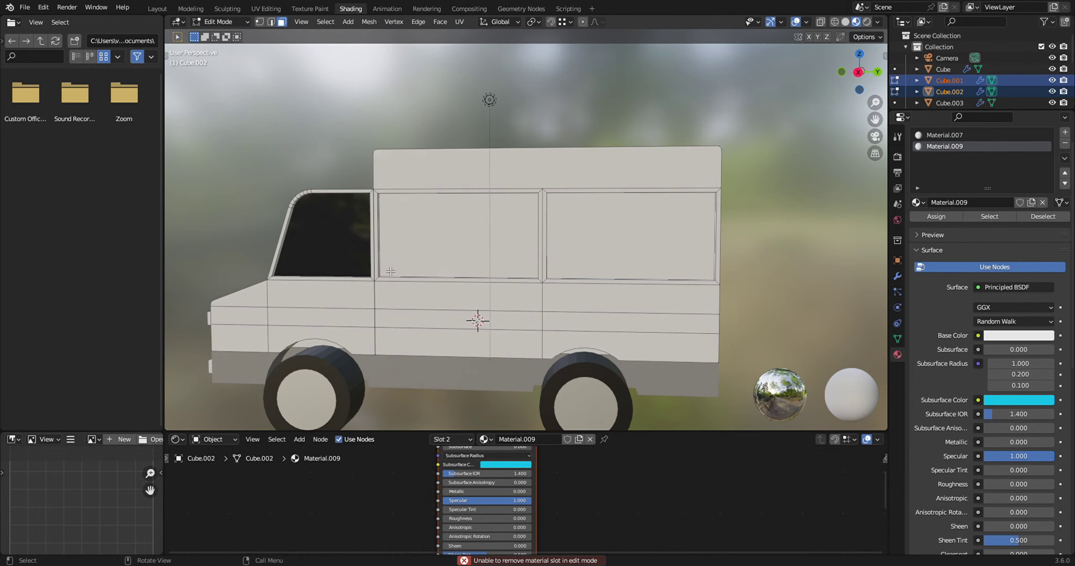
- Give the box's front side window a new light-blue Material.010 with full Specular
{"action": "left_click", "coordinate": [399, 271]}
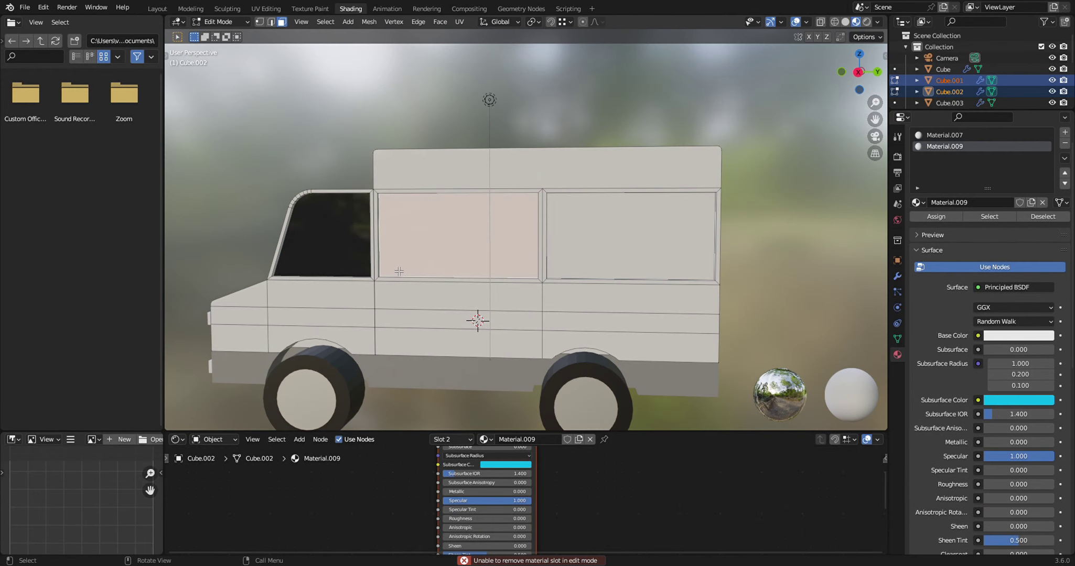
{"action": "left_click", "coordinate": [1065, 132]}
{"action": "left_click", "coordinate": [983, 228]}
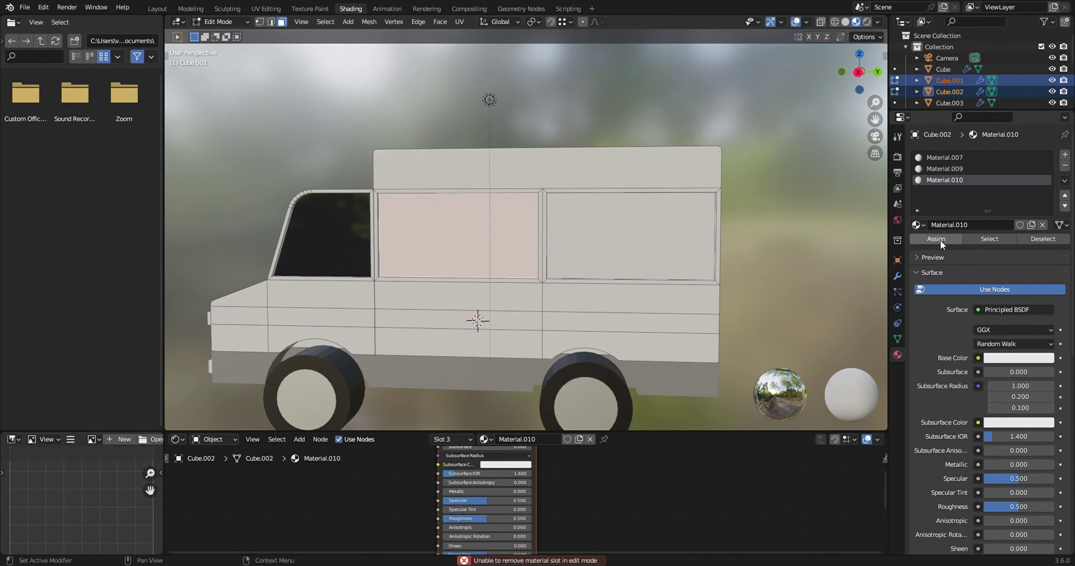
{"action": "left_click", "coordinate": [1018, 358]}
{"action": "left_click_drag", "start_coordinate": [1046, 204], "coordinate": [1045, 197]}
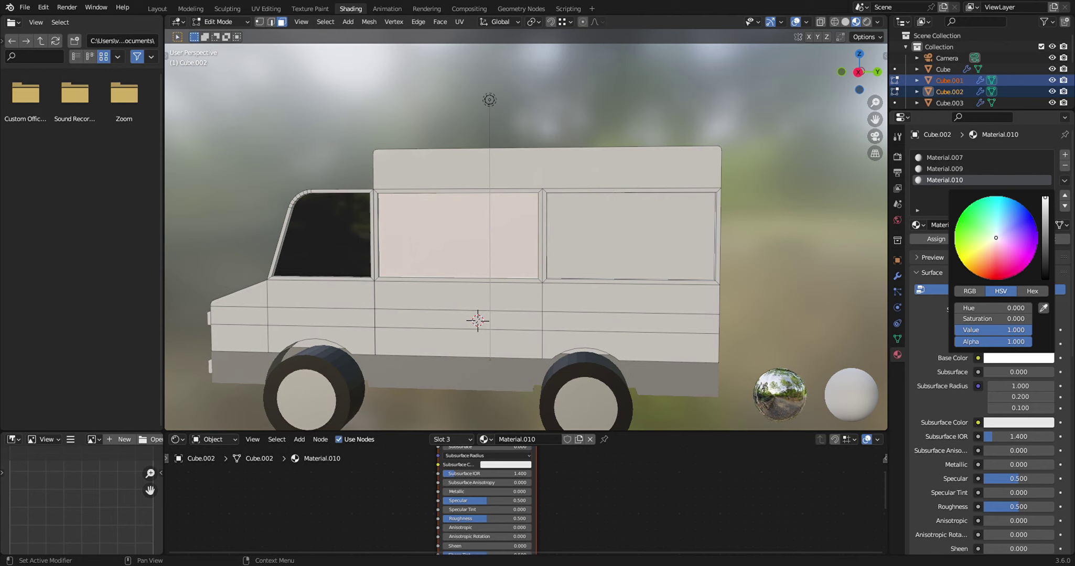
{"action": "left_click_drag", "start_coordinate": [997, 236], "coordinate": [1005, 197]}
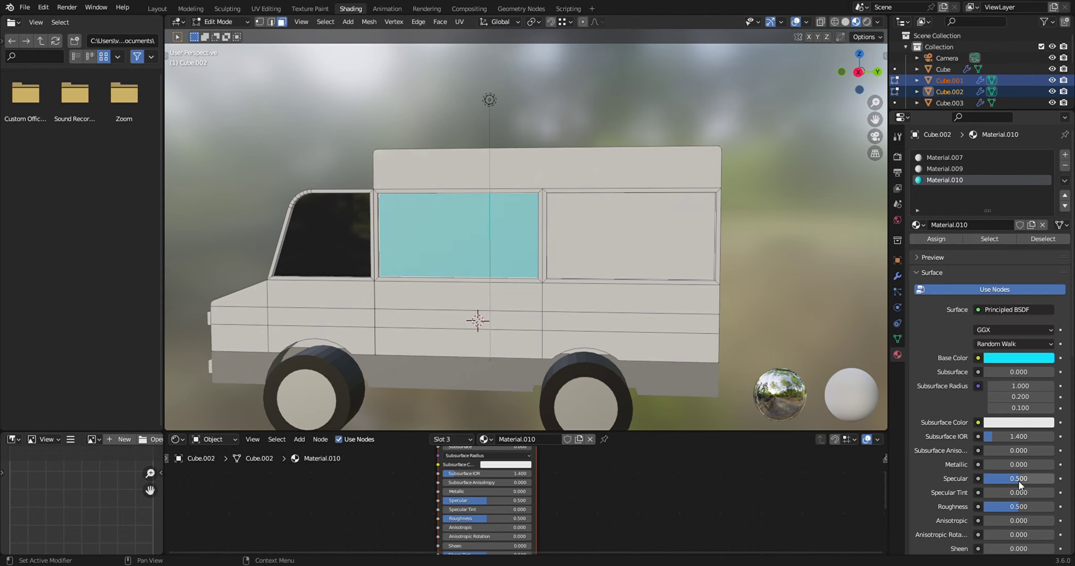
{"action": "mouse_move", "coordinate": [1019, 481]}
{"action": "left_mouse_down"}
{"action": "mouse_move", "coordinate": [1052, 482]}
{"action": "mouse_move", "coordinate": [983, 507]}
{"action": "left_mouse_up"}
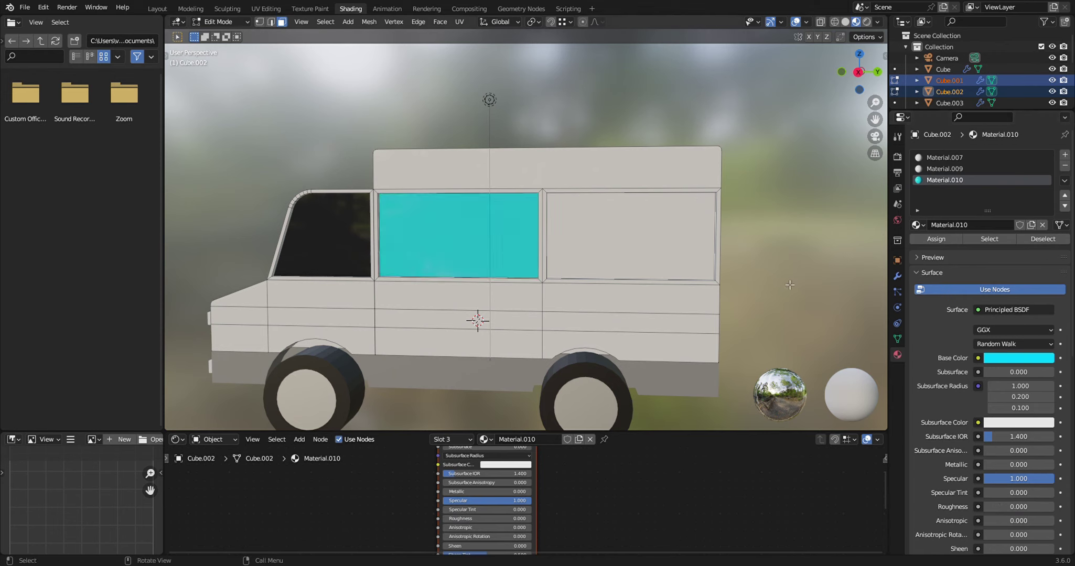
- Reuse Material.010 on the rear side window and tint it pale blue-grey
{"action": "left_click", "coordinate": [618, 263]}
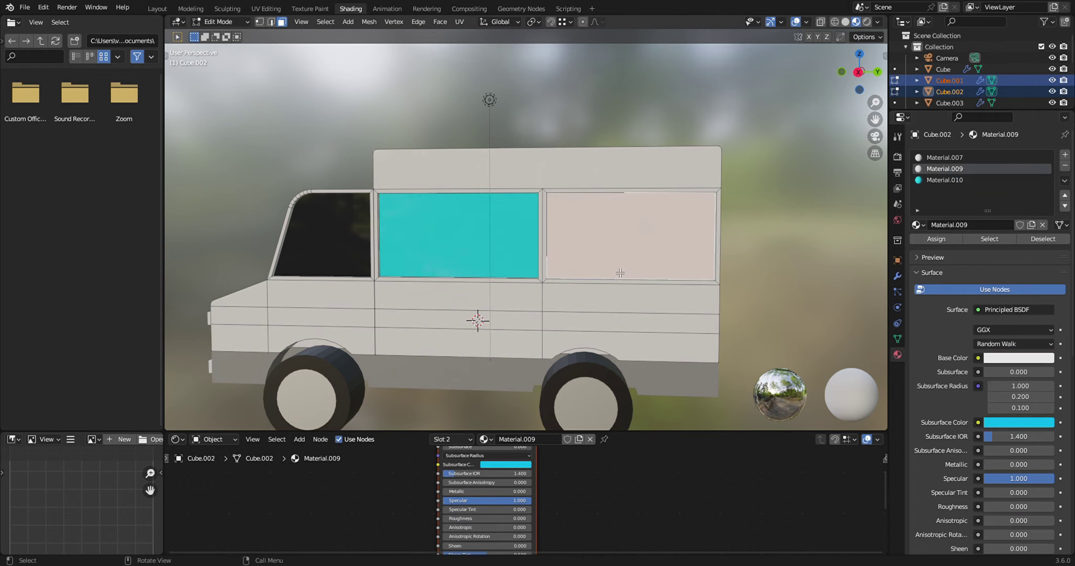
{"action": "left_click", "coordinate": [1064, 167]}
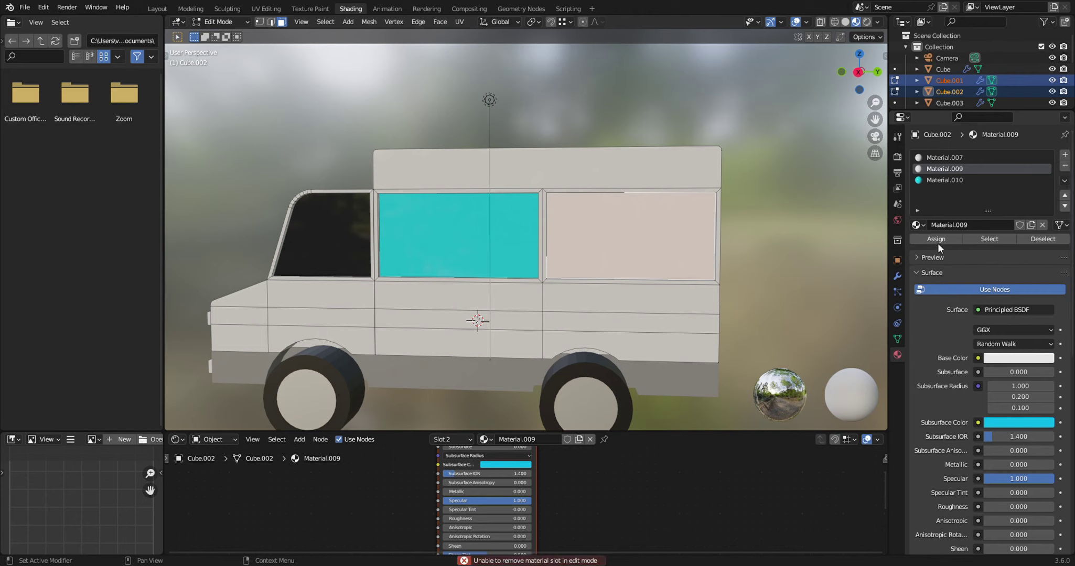
{"action": "left_click", "coordinate": [917, 225]}
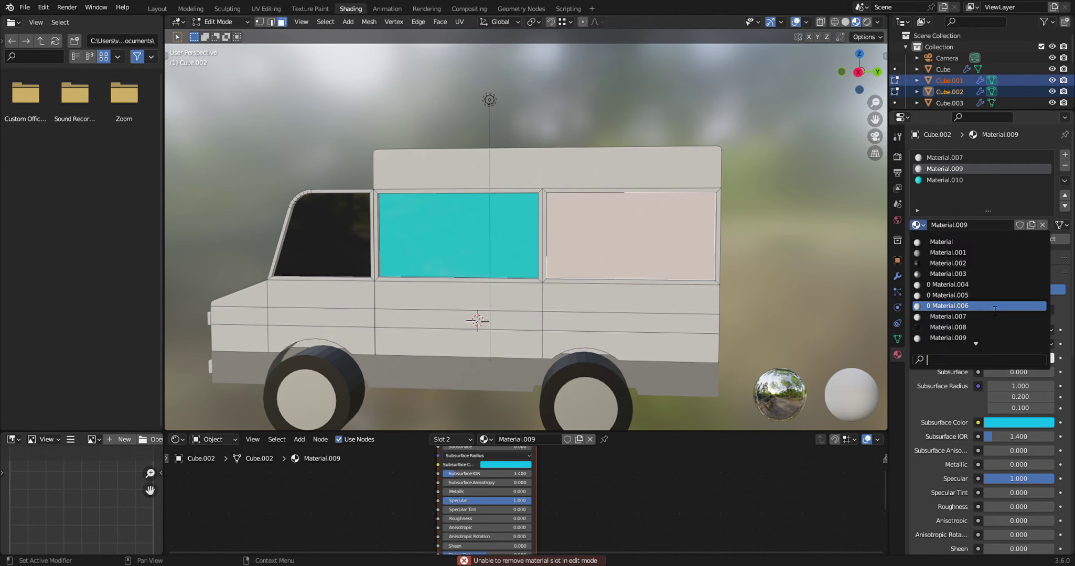
{"action": "scroll", "coordinate": [988, 323], "scroll_direction": "down", "scroll_amount": 4}
{"action": "left_click", "coordinate": [967, 338]}
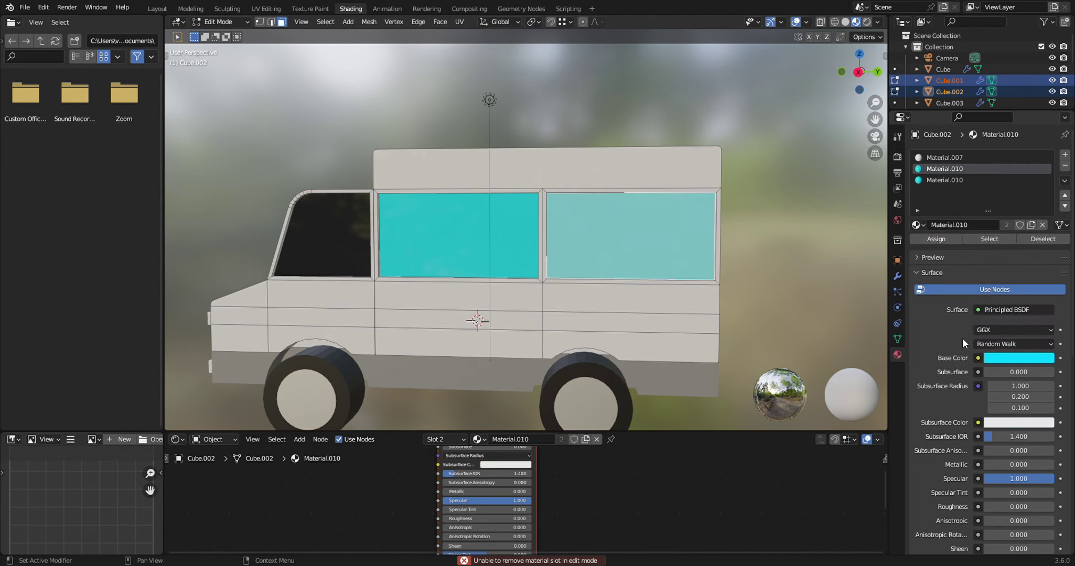
{"action": "left_click", "coordinate": [1024, 357]}
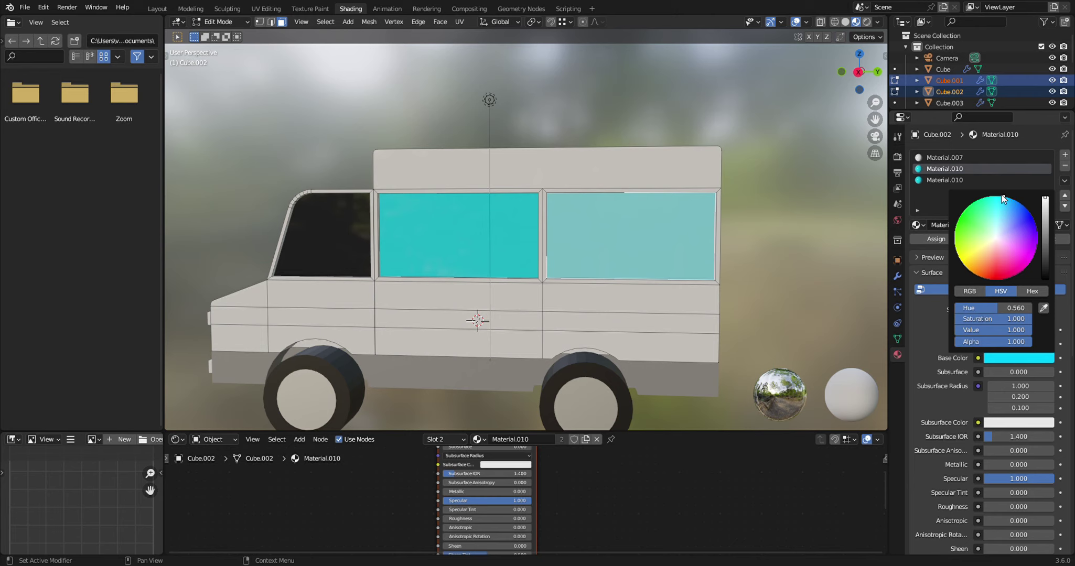
{"action": "left_click", "coordinate": [1002, 229]}
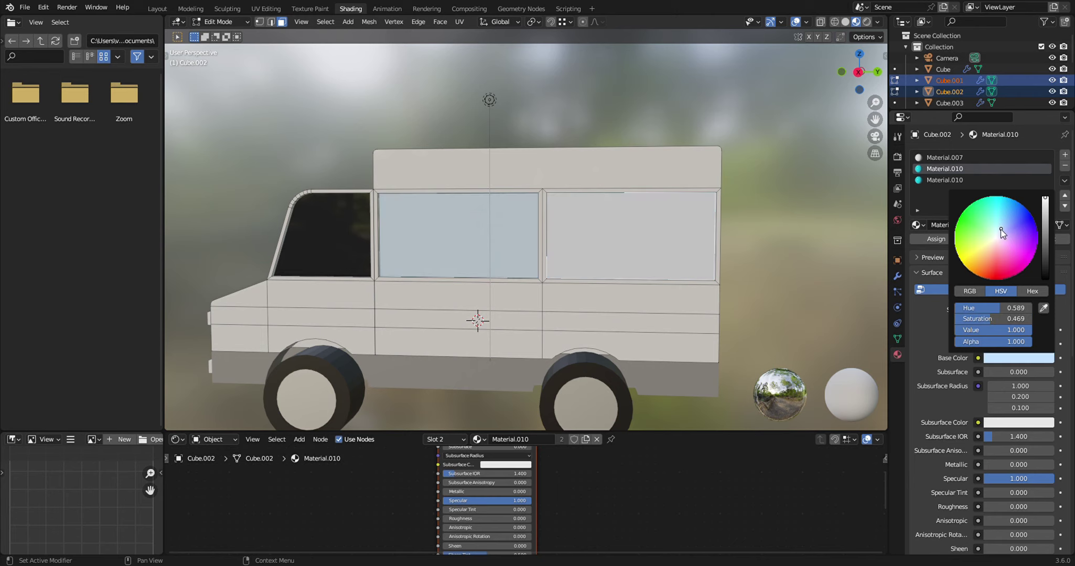
{"action": "left_click_drag", "start_coordinate": [1000, 229], "coordinate": [1001, 227]}
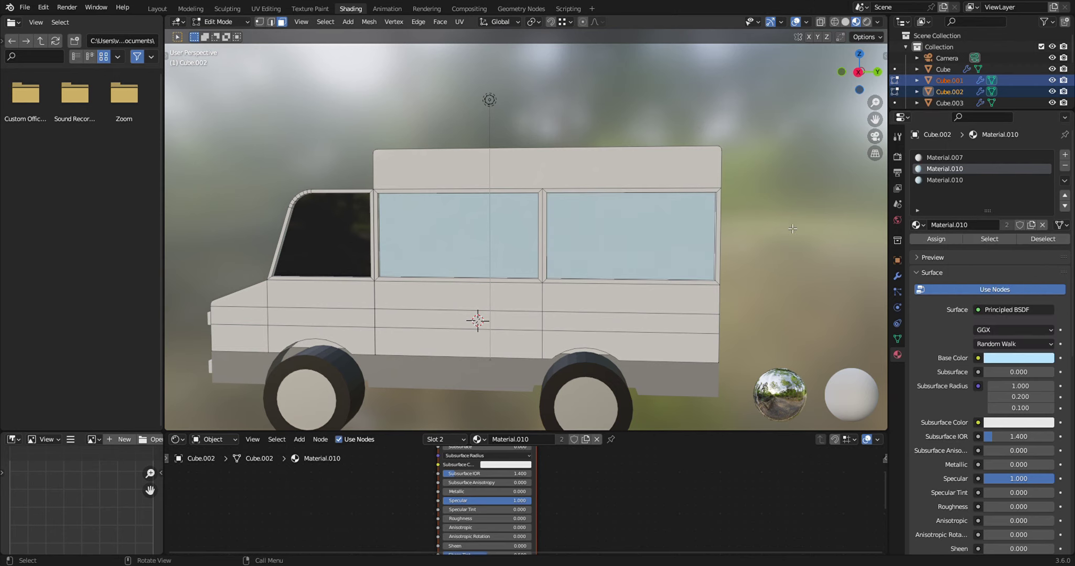
{"action": "scroll", "coordinate": [626, 300], "scroll_direction": "down", "scroll_amount": 3}
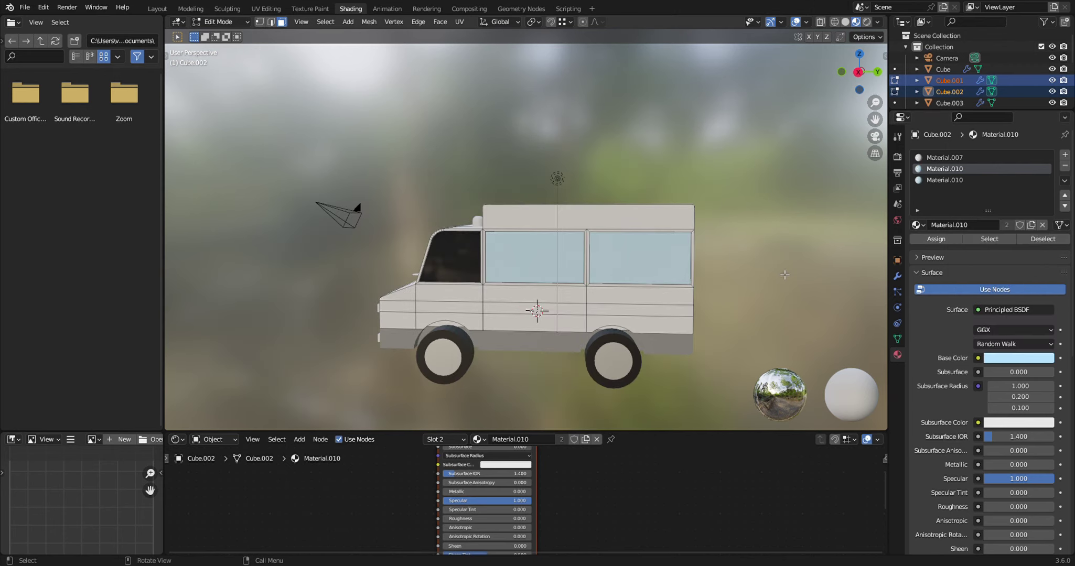
- Select the cab's front face and adjacent side face for the stripe
{"action": "mouse_move", "coordinate": [735, 304]}
{"action": "middle_mouse_down"}
{"action": "mouse_move", "coordinate": [575, 301]}
{"action": "mouse_move", "coordinate": [741, 307]}
{"action": "middle_mouse_up"}
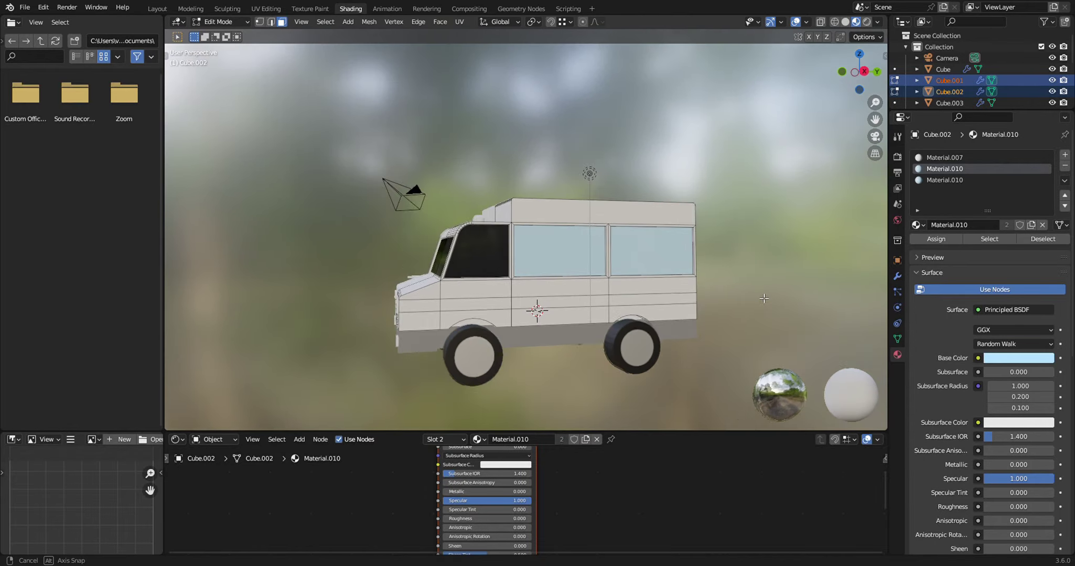
{"action": "scroll", "coordinate": [711, 317], "scroll_direction": "up", "scroll_amount": 2}
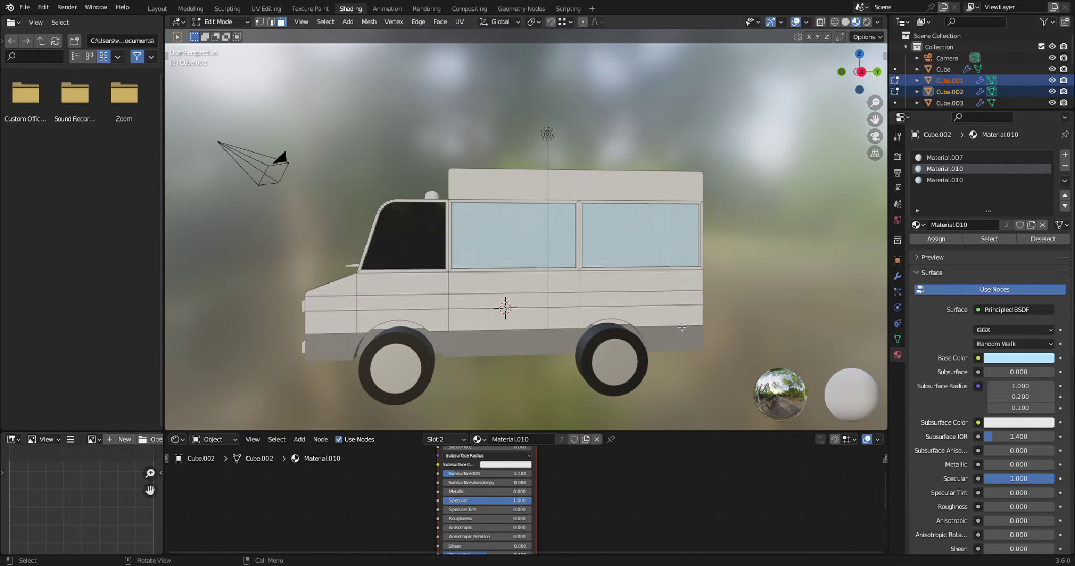
{"action": "left_click", "coordinate": [332, 301]}
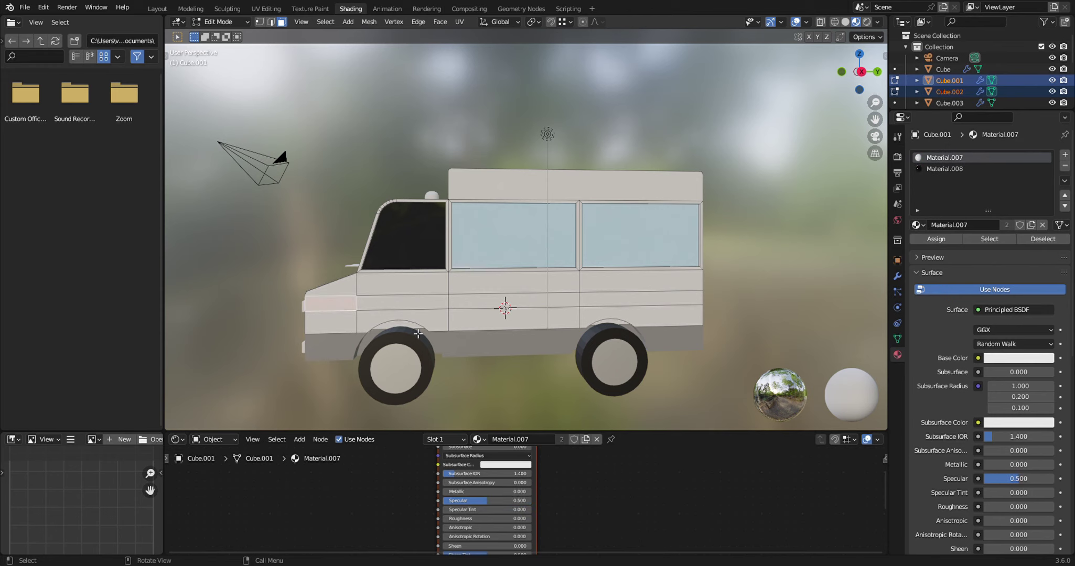
{"action": "left_click", "coordinate": [423, 308], "text": "shift"}
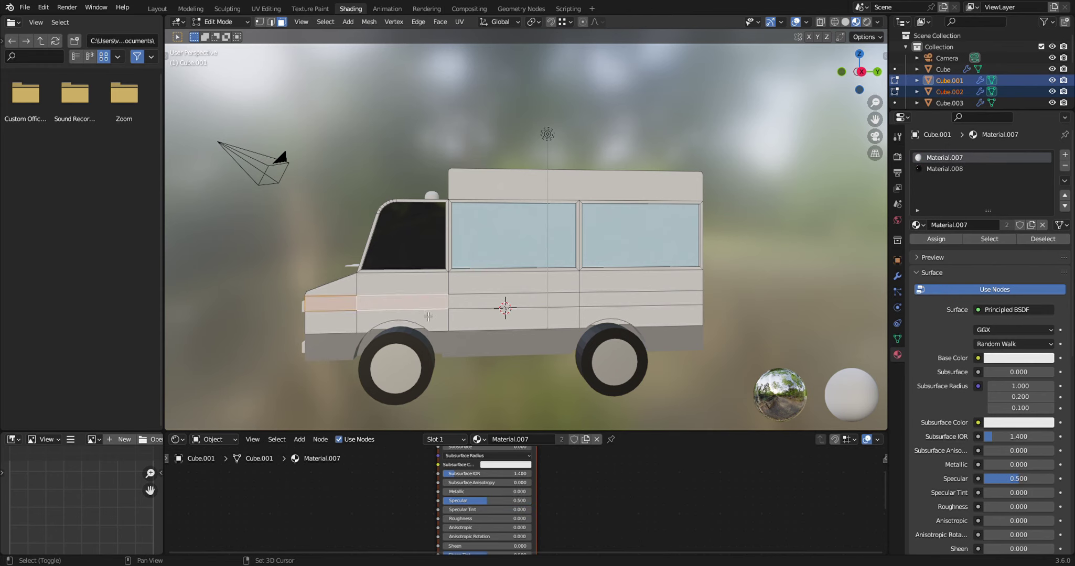
{"action": "mouse_move", "coordinate": [440, 317]}
{"action": "middle_mouse_down"}
{"action": "mouse_move", "coordinate": [602, 305]}
{"action": "mouse_move", "coordinate": [296, 318]}
{"action": "mouse_move", "coordinate": [1072, 321]}
{"action": "middle_mouse_up"}
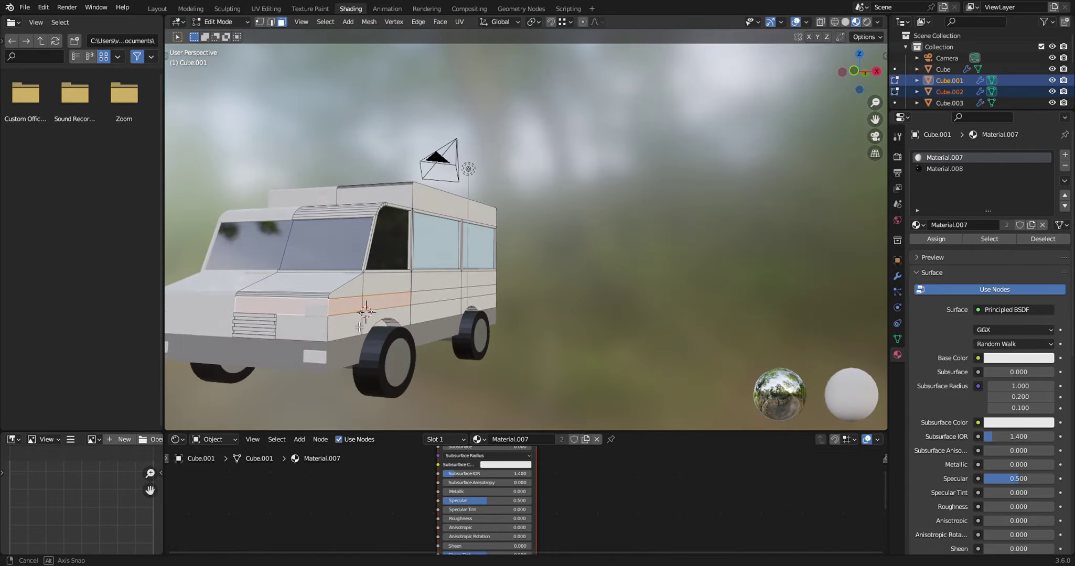
- Give the stripe faces a new red Material.011
{"action": "left_click", "coordinate": [1064, 154]}
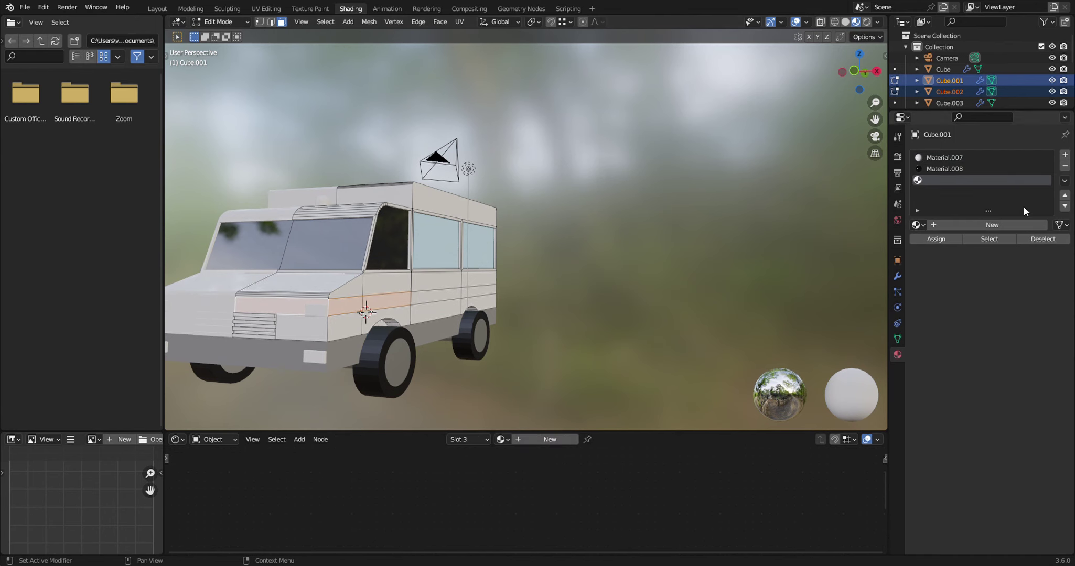
{"action": "left_click", "coordinate": [996, 225]}
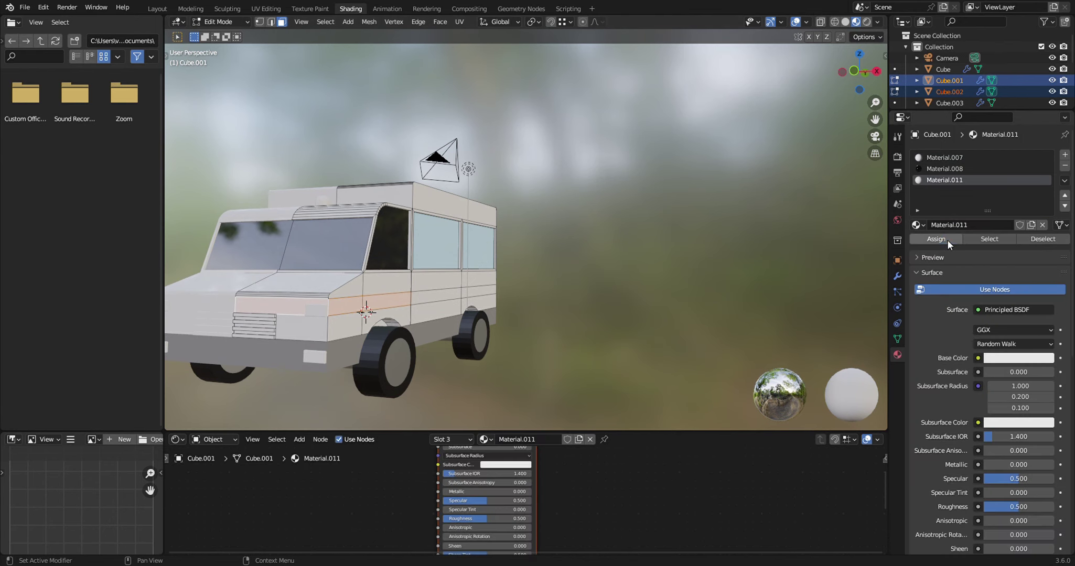
{"action": "left_click", "coordinate": [1022, 358]}
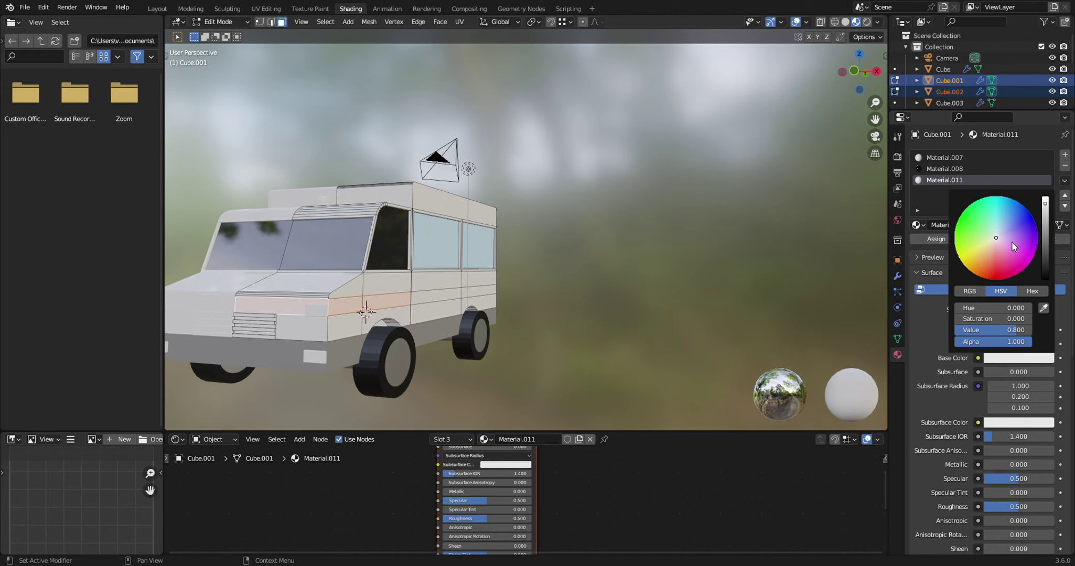
{"action": "left_click_drag", "start_coordinate": [1011, 241], "coordinate": [994, 279]}
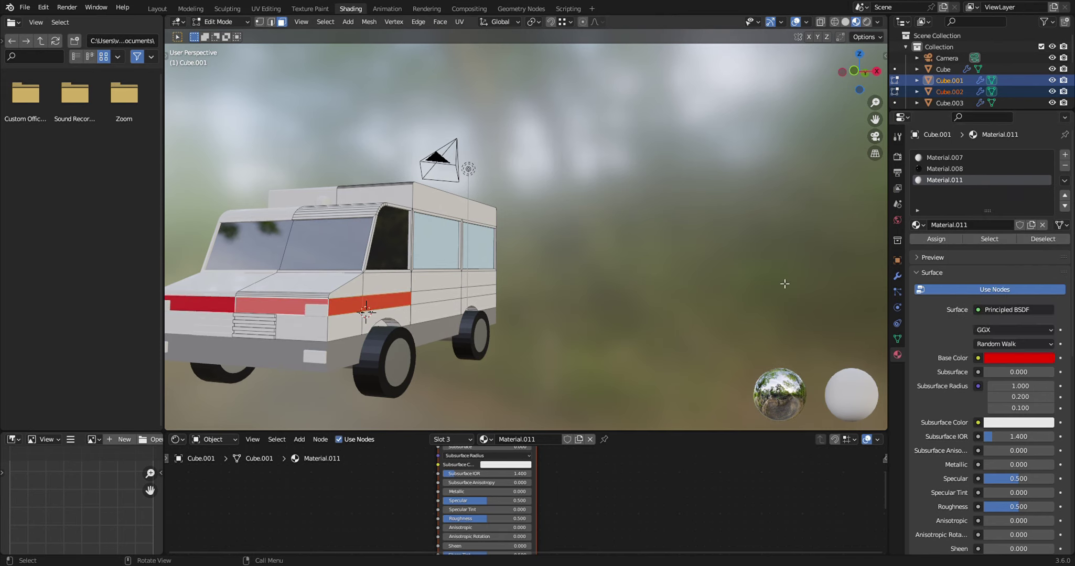
{"action": "mouse_move", "coordinate": [664, 339]}
{"action": "middle_mouse_down"}
{"action": "mouse_move", "coordinate": [653, 350]}
{"action": "mouse_move", "coordinate": [524, 331]}
{"action": "mouse_move", "coordinate": [640, 312]}
{"action": "middle_mouse_up"}
{"action": "left_click", "coordinate": [414, 301], "text": "shift"}
- Give the rear body's side stripe face a new red Material.012
{"action": "left_click", "coordinate": [507, 303], "text": "shift"}
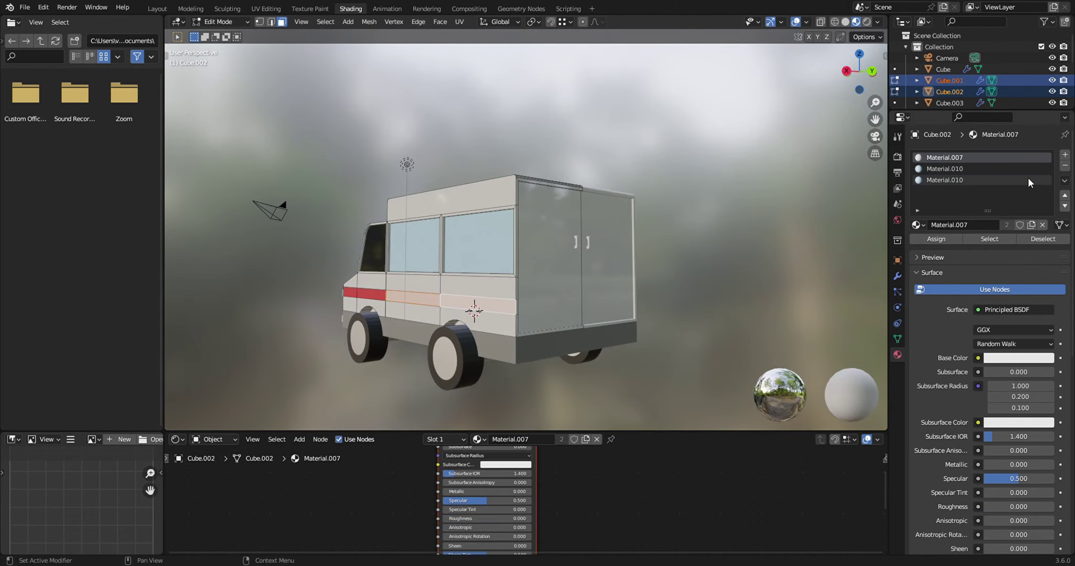
{"action": "left_click", "coordinate": [1064, 155]}
{"action": "left_click", "coordinate": [987, 224]}
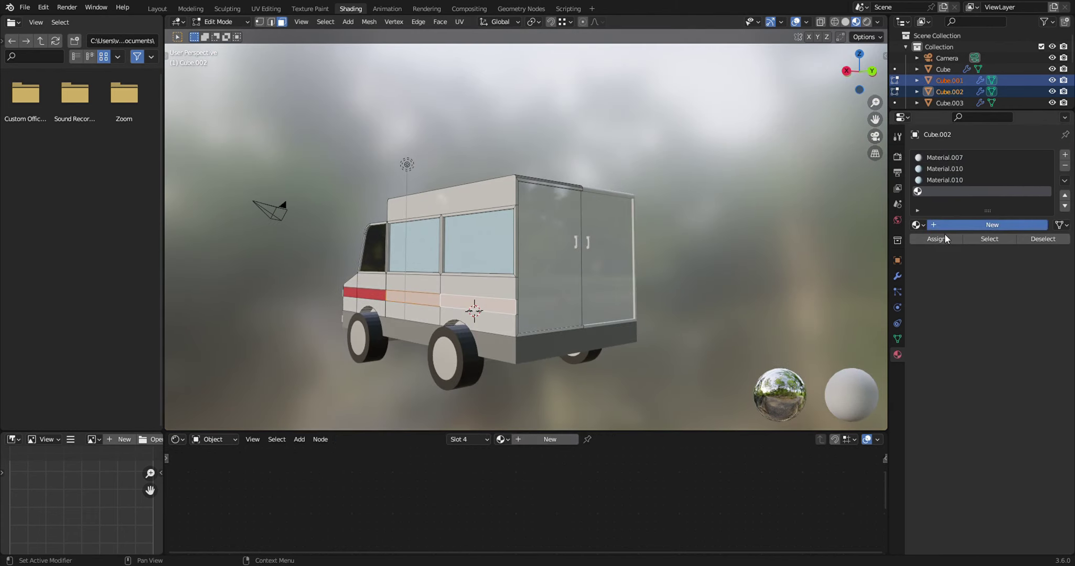
{"action": "left_click", "coordinate": [1038, 358]}
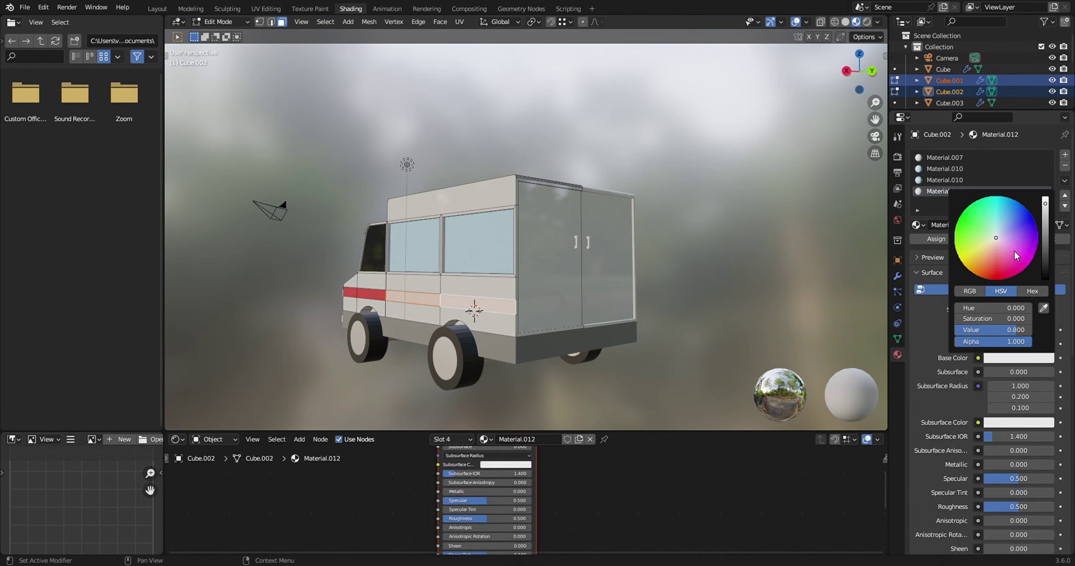
{"action": "left_click", "coordinate": [1020, 239]}
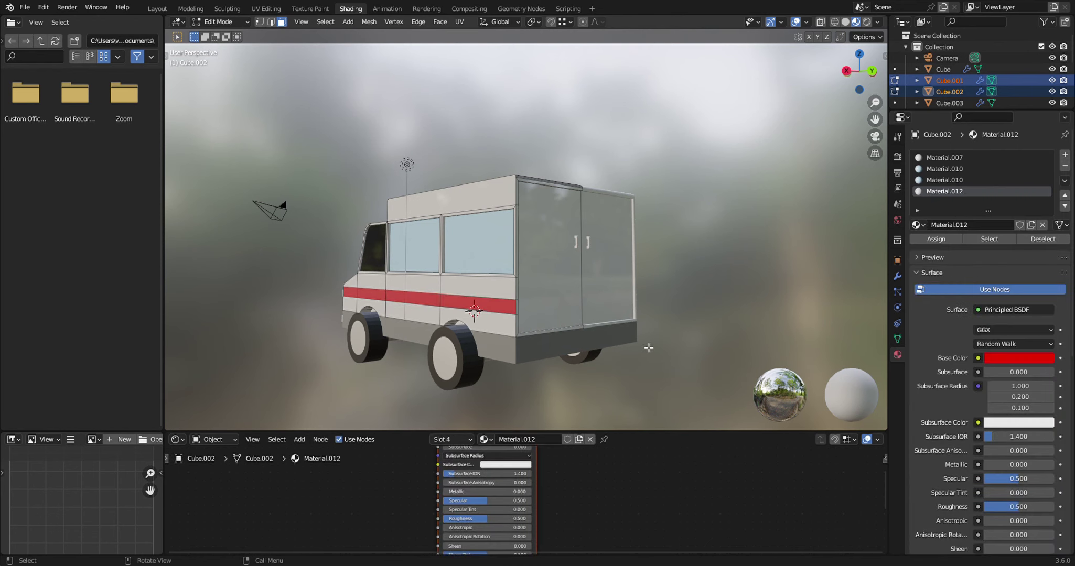
- Check the full-length stripe, return to Object Mode and select the hood emblem
{"action": "mouse_move", "coordinate": [648, 344]}
{"action": "middle_mouse_down"}
{"action": "mouse_move", "coordinate": [772, 345]}
{"action": "mouse_move", "coordinate": [477, 341]}
{"action": "middle_mouse_up"}
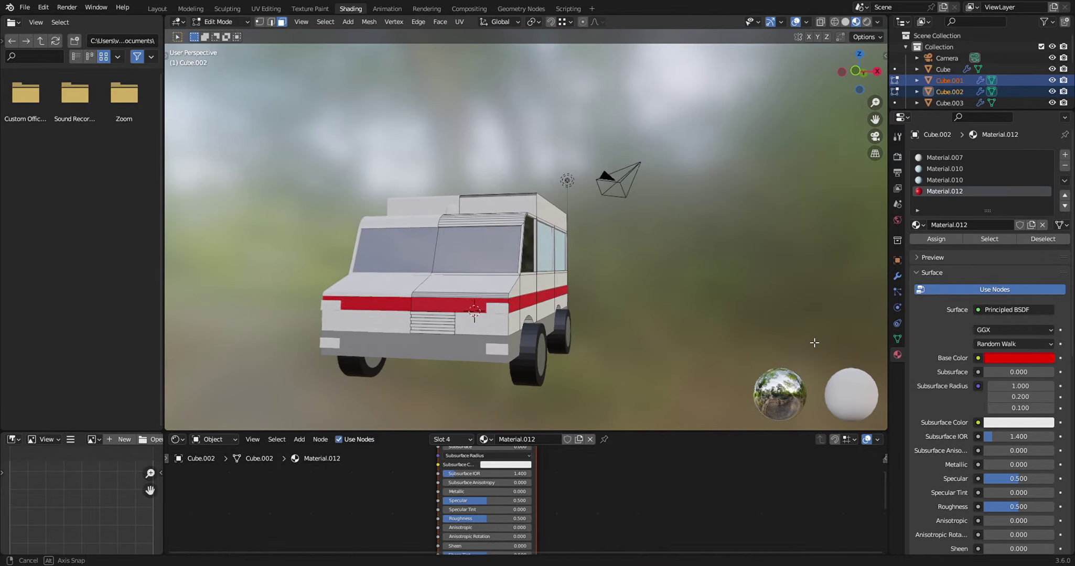
{"action": "middle_click_drag", "start_coordinate": [610, 326], "coordinate": [458, 336]}
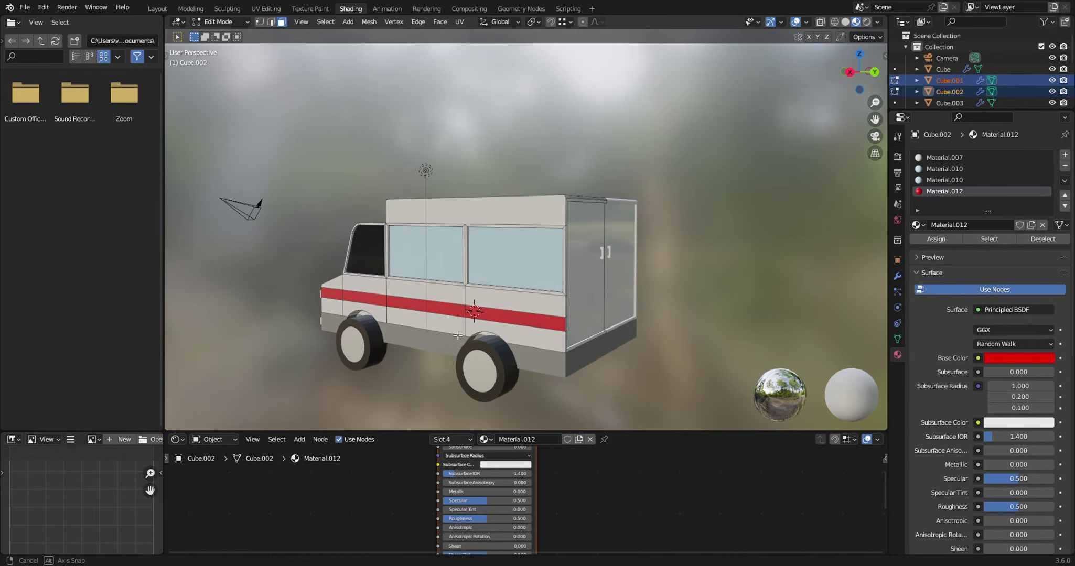
{"action": "middle_click_drag", "start_coordinate": [457, 335], "coordinate": [563, 324]}
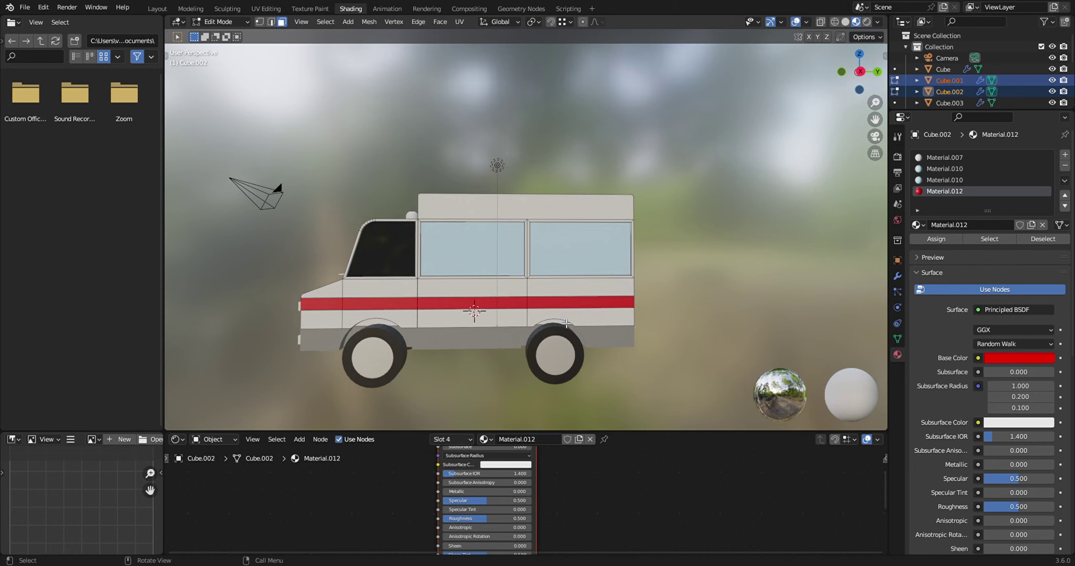
{"action": "key", "text": "Tab"}
{"action": "mouse_move", "coordinate": [628, 331]}
{"action": "middle_mouse_down"}
{"action": "mouse_move", "coordinate": [673, 342]}
{"action": "mouse_move", "coordinate": [385, 321]}
{"action": "middle_mouse_up"}
{"action": "left_click", "coordinate": [414, 308]}
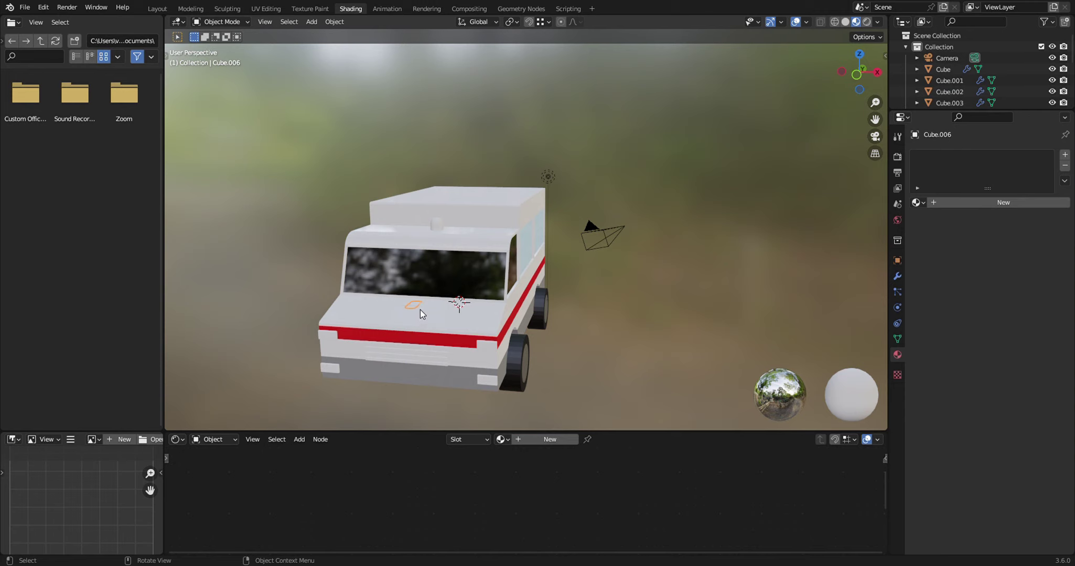
- Isolate the hood cross emblem and smooth it with a level-2 subdivision (Ctrl+2)
{"action": "left_click", "coordinate": [434, 313]}
{"action": "key", "text": "Tab"}
{"action": "left_click", "coordinate": [429, 313]}
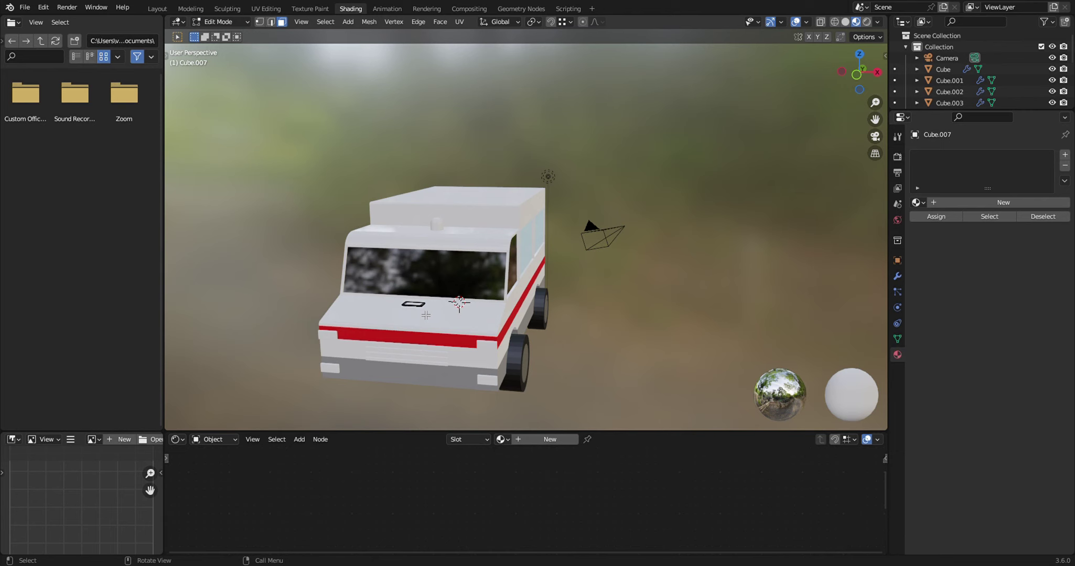
{"action": "key", "text": "Tab"}
{"action": "scroll", "coordinate": [426, 316], "scroll_direction": "up", "scroll_amount": 2}
{"action": "scroll", "coordinate": [426, 315], "scroll_direction": "up", "scroll_amount": 2}
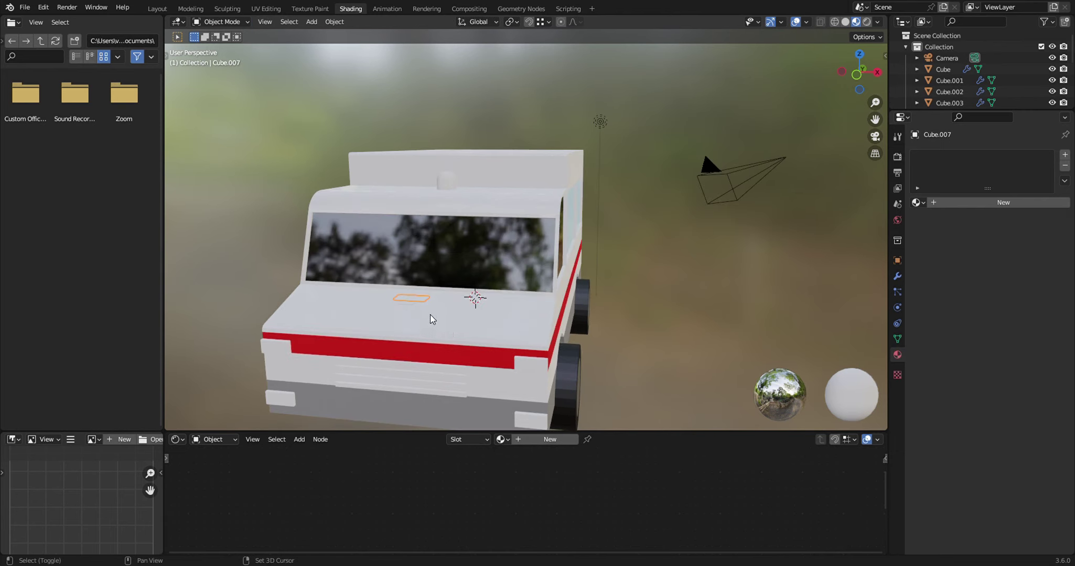
{"action": "left_click", "coordinate": [426, 313]}
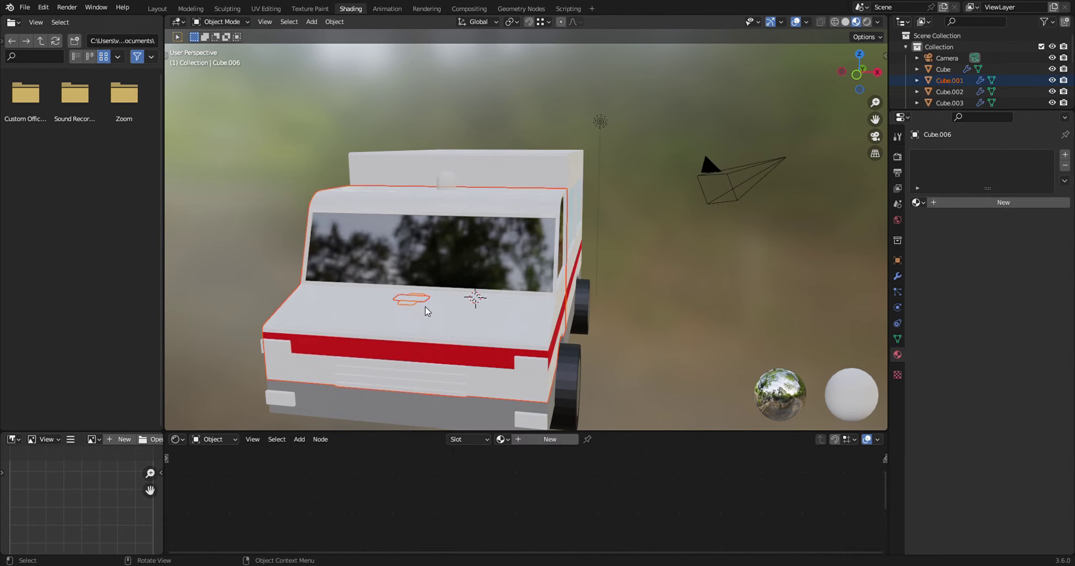
{"action": "left_click", "coordinate": [417, 302]}
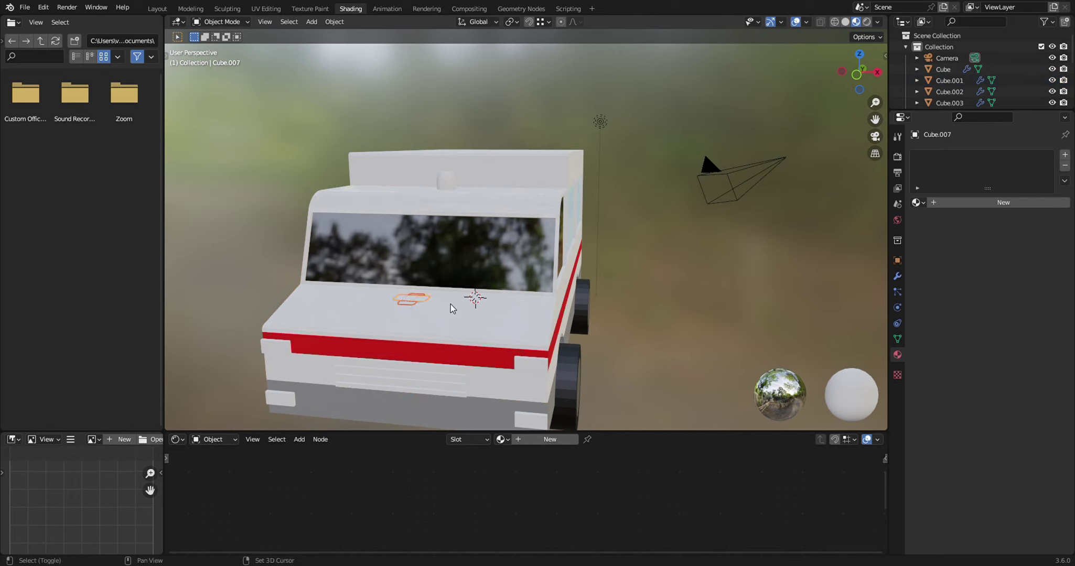
{"action": "key", "text": "ctrl+2"}
- Give the emblem a new red Material.013
{"action": "left_click", "coordinate": [1064, 155]}
{"action": "left_click", "coordinate": [1031, 201]}
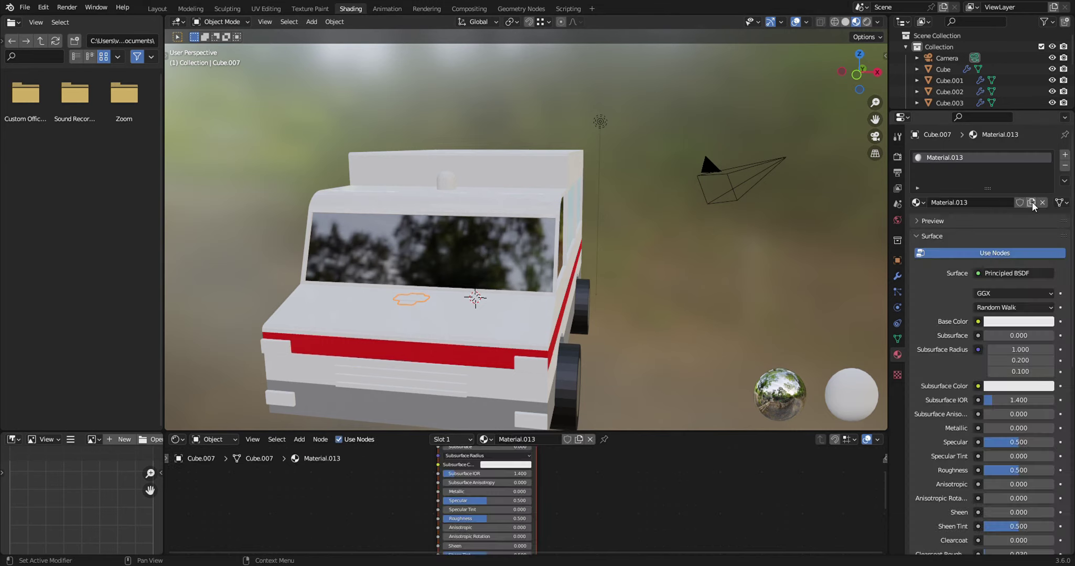
{"action": "left_click", "coordinate": [1030, 321]}
{"action": "left_click_drag", "start_coordinate": [998, 201], "coordinate": [996, 242]}
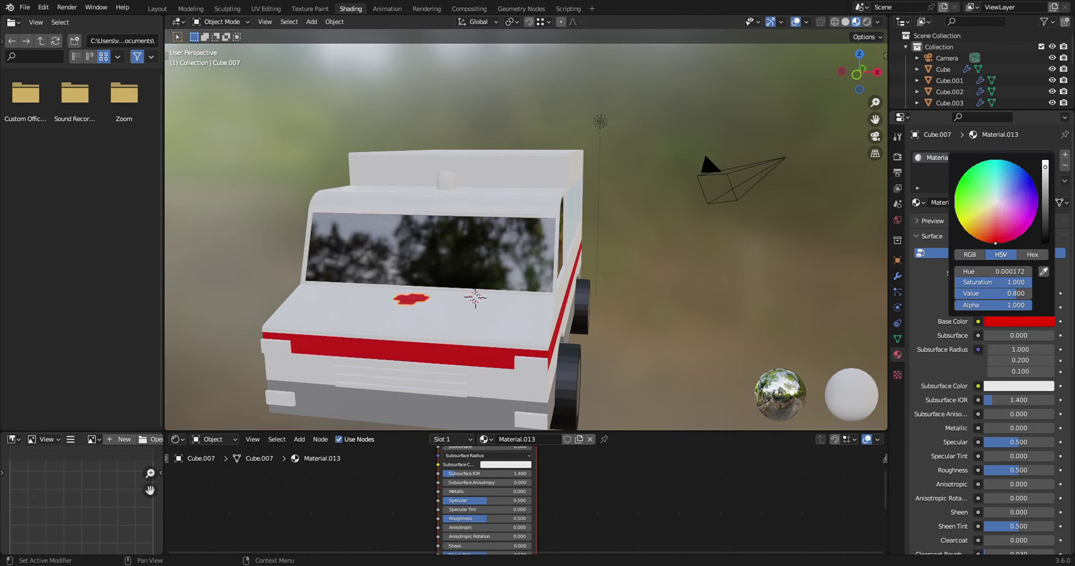
{"action": "mouse_move", "coordinate": [717, 304]}
{"action": "middle_mouse_down"}
{"action": "mouse_move", "coordinate": [609, 312]}
{"action": "mouse_move", "coordinate": [622, 297]}
{"action": "mouse_move", "coordinate": [698, 304]}
{"action": "mouse_move", "coordinate": [563, 314]}
{"action": "mouse_move", "coordinate": [666, 300]}
{"action": "mouse_move", "coordinate": [662, 259]}
{"action": "middle_mouse_up"}
- Select the roof beacon cylinder and create a new Material.014 for it
{"action": "left_click", "coordinate": [414, 195]}
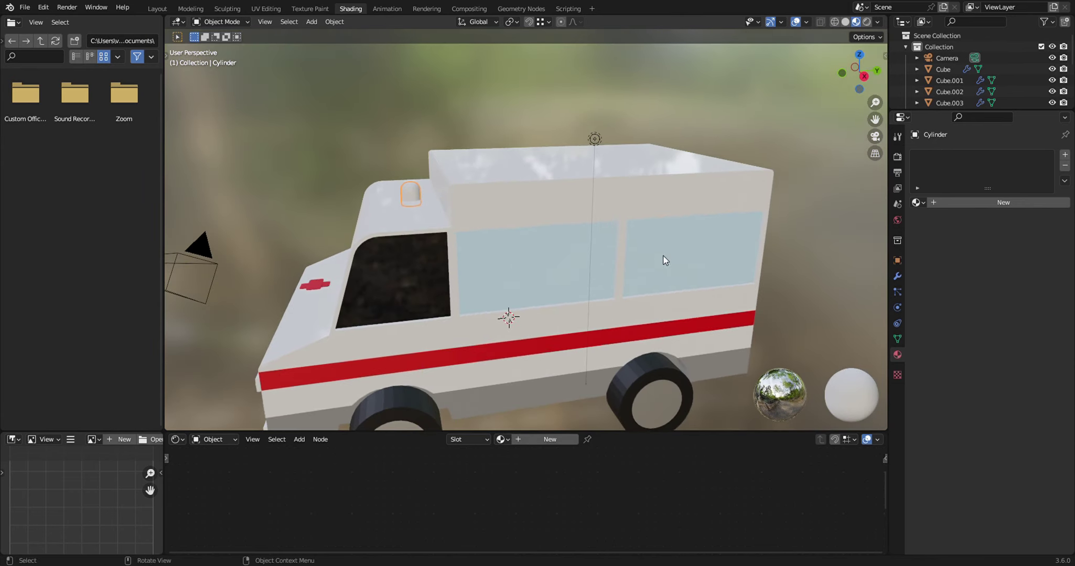
{"action": "left_click", "coordinate": [1064, 153]}
{"action": "left_click", "coordinate": [1008, 204]}
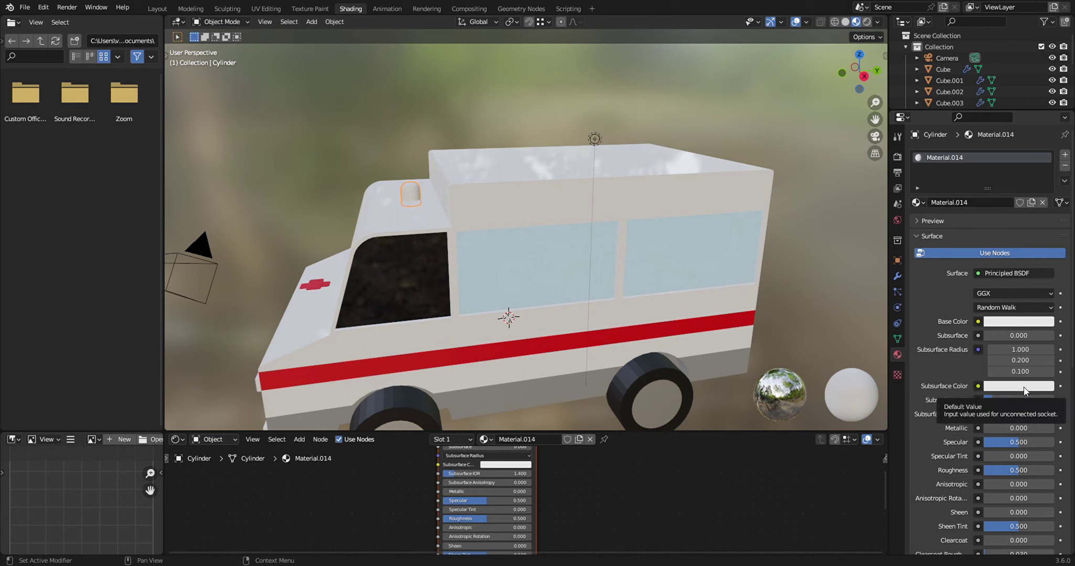
{"action": "scroll", "coordinate": [1023, 387], "scroll_direction": "down", "scroll_amount": 2}
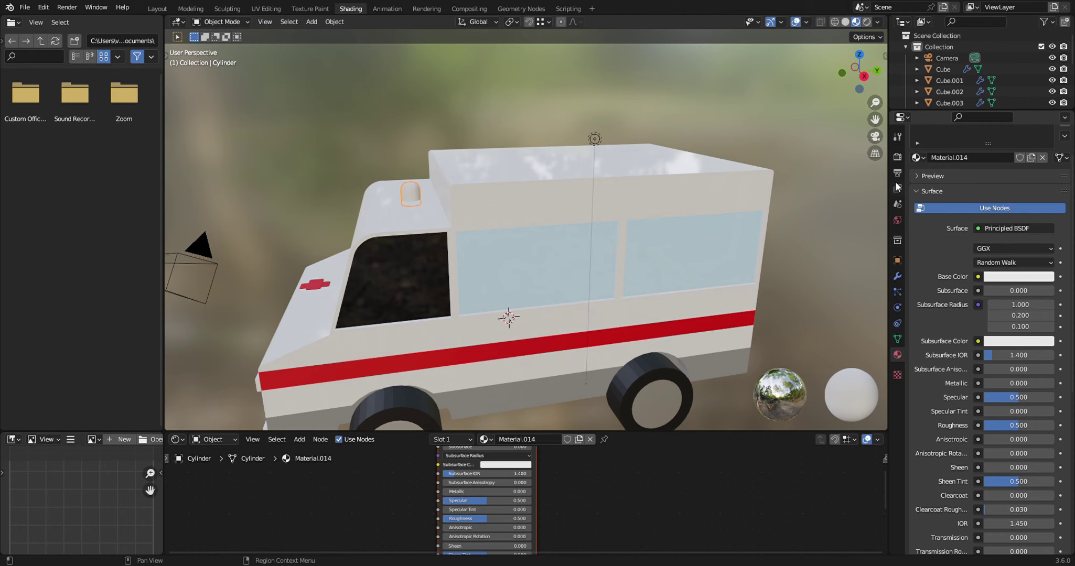
{"action": "left_click", "coordinate": [897, 159]}
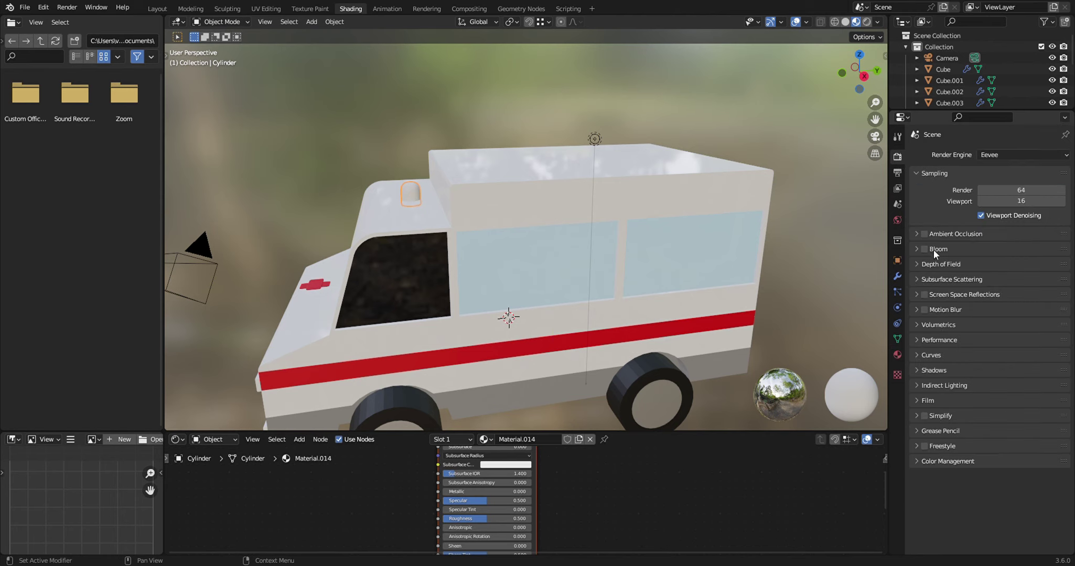
{"action": "left_click", "coordinate": [897, 355]}
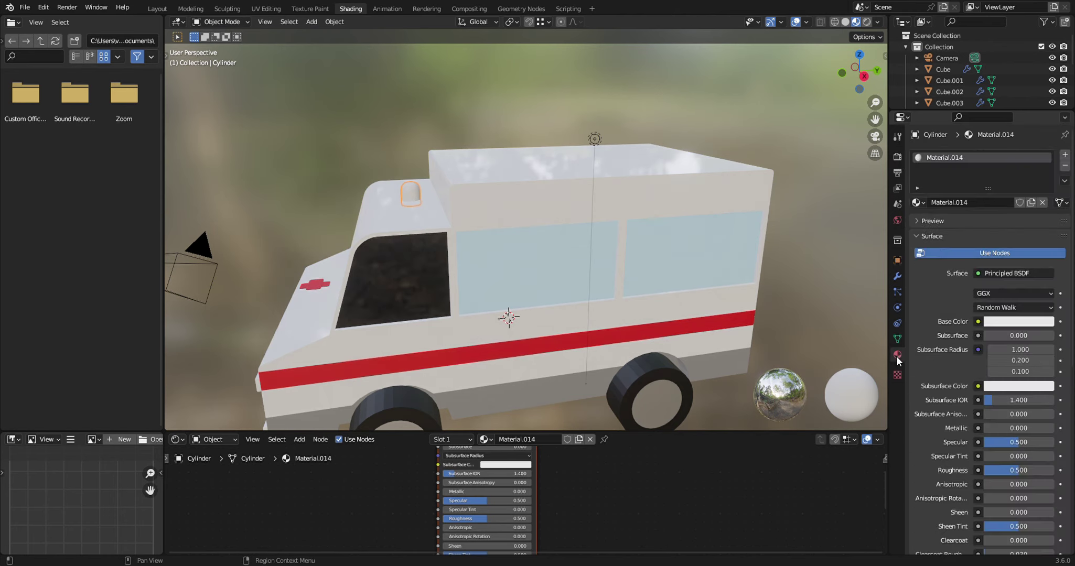
{"action": "scroll", "coordinate": [1012, 380], "scroll_direction": "down", "scroll_amount": 5}
{"action": "scroll", "coordinate": [1012, 380], "scroll_direction": "down", "scroll_amount": 2}
{"action": "scroll", "coordinate": [1010, 381], "scroll_direction": "down", "scroll_amount": 2}
- Set the beacon's emission colour to bright red with strength 11.6
{"action": "left_click", "coordinate": [1018, 363]}
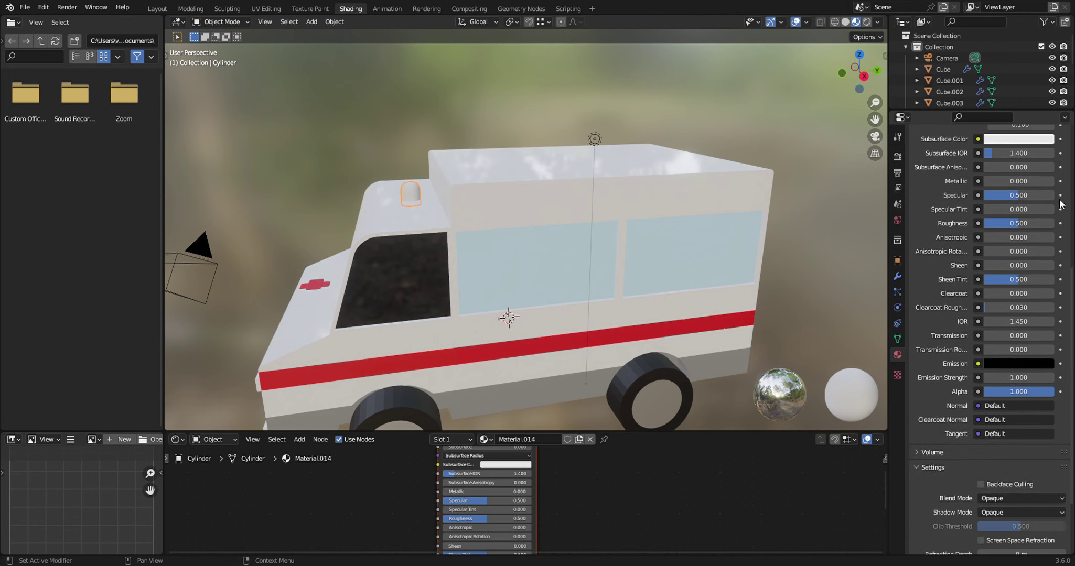
{"action": "left_click", "coordinate": [1034, 363]}
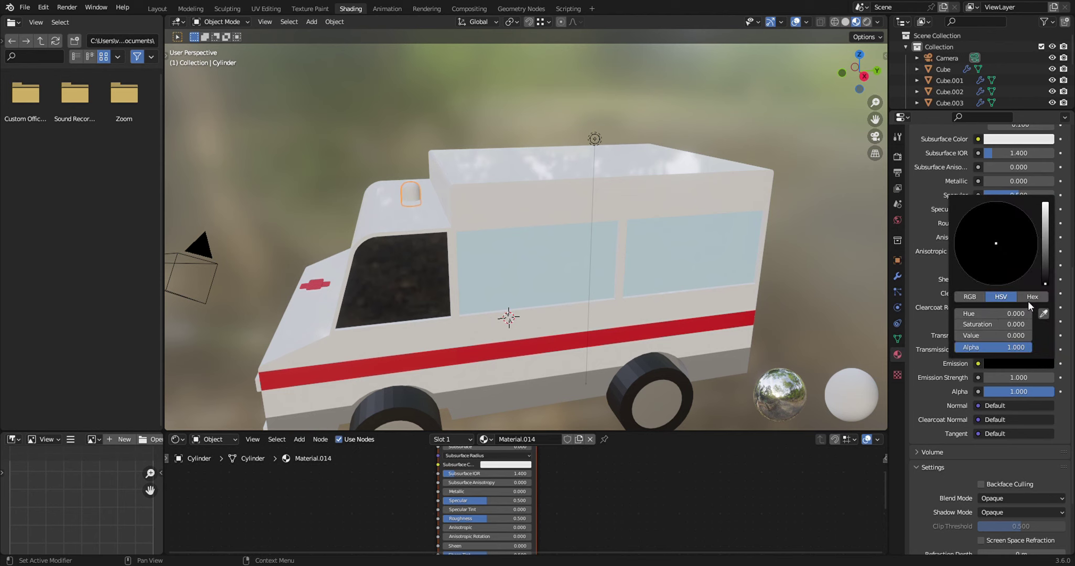
{"action": "left_click_drag", "start_coordinate": [1043, 281], "coordinate": [1044, 206]}
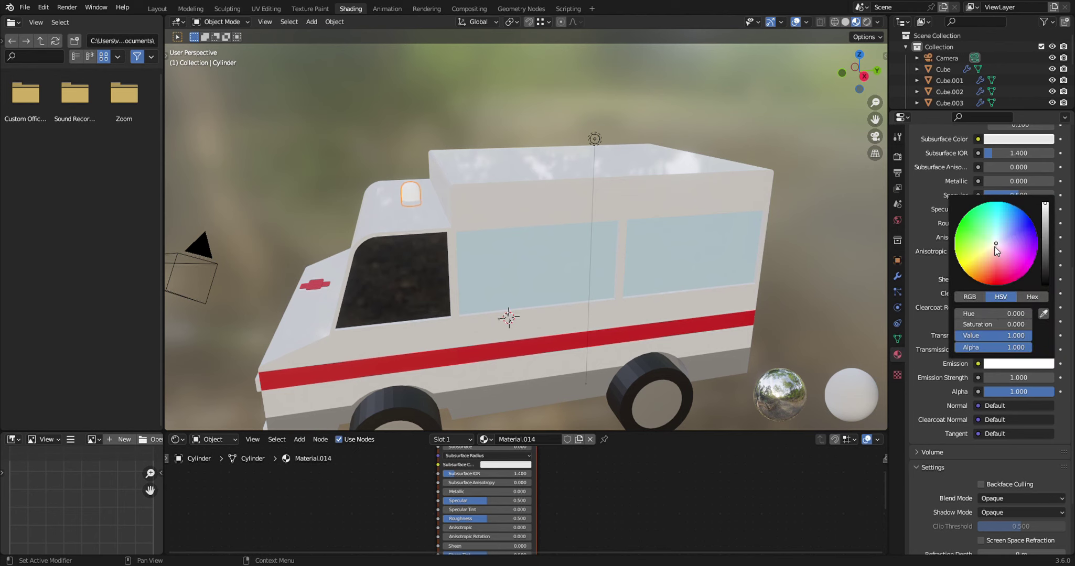
{"action": "left_click_drag", "start_coordinate": [996, 244], "coordinate": [995, 284]}
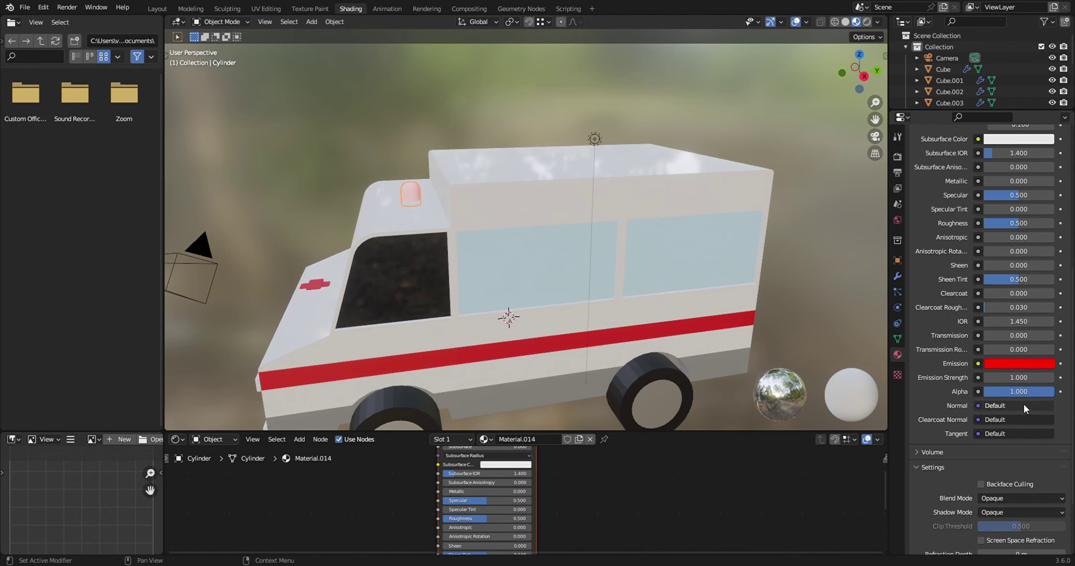
{"action": "double_click", "coordinate": [1012, 378]}
{"action": "type", "text": "11.6"}
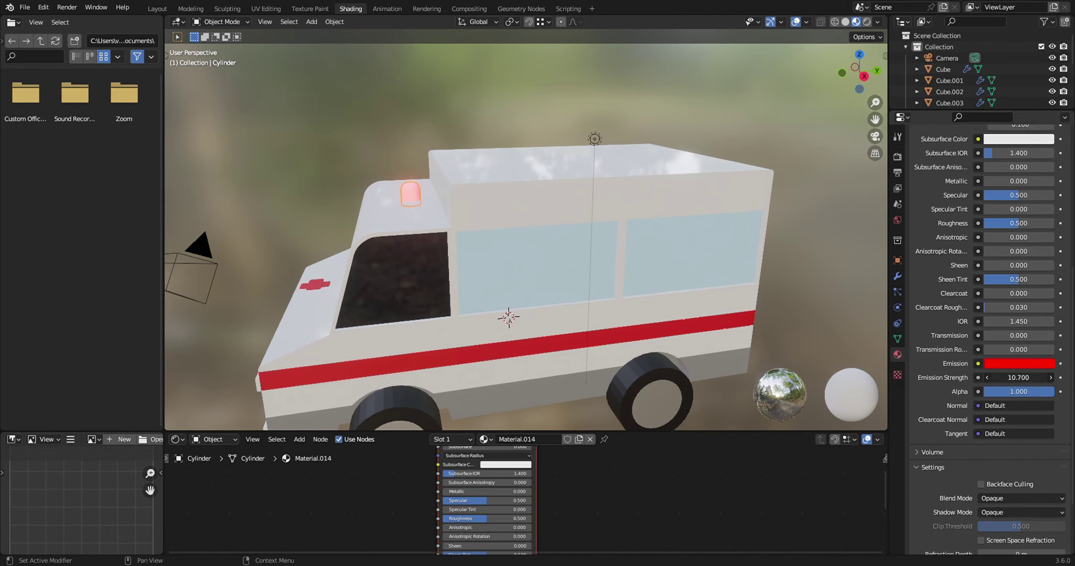
{"action": "key", "text": "Return"}
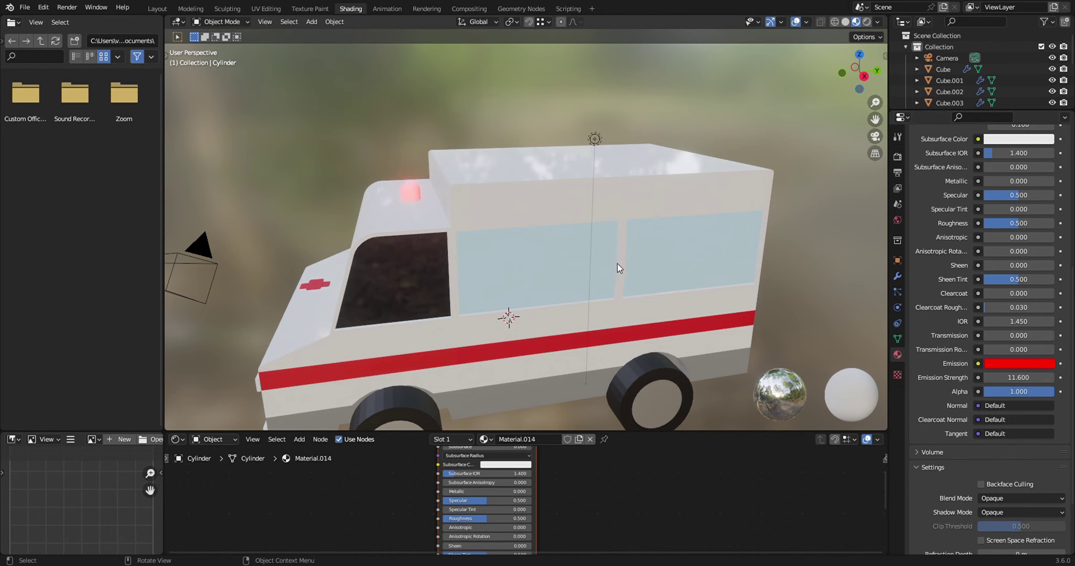
- Set the beacon's Base Color to red
{"action": "mouse_move", "coordinate": [650, 315]}
{"action": "middle_mouse_down"}
{"action": "mouse_move", "coordinate": [705, 329]}
{"action": "mouse_move", "coordinate": [781, 301]}
{"action": "mouse_move", "coordinate": [617, 321]}
{"action": "mouse_move", "coordinate": [629, 320]}
{"action": "middle_mouse_up"}
{"action": "scroll", "coordinate": [1040, 248], "scroll_direction": "up", "scroll_amount": 3}
{"action": "scroll", "coordinate": [1039, 248], "scroll_direction": "up", "scroll_amount": 3}
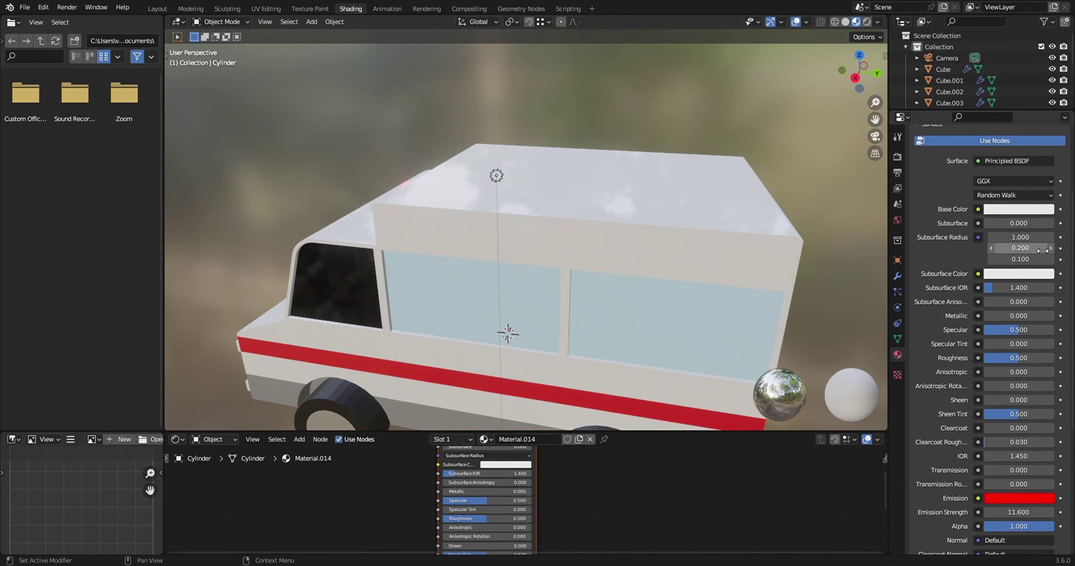
{"action": "left_click", "coordinate": [1022, 210]}
{"action": "mouse_move", "coordinate": [631, 206]}
{"action": "middle_mouse_down"}
{"action": "mouse_move", "coordinate": [619, 238]}
{"action": "mouse_move", "coordinate": [524, 184]}
{"action": "middle_mouse_up"}
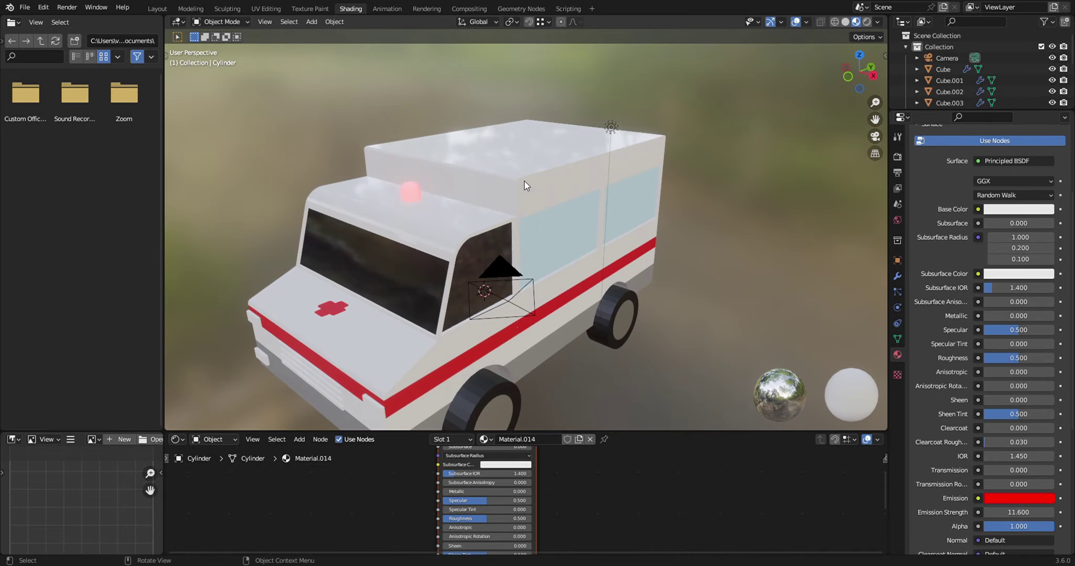
{"action": "left_click", "coordinate": [1033, 210]}
{"action": "left_click_drag", "start_coordinate": [997, 89], "coordinate": [998, 129]}
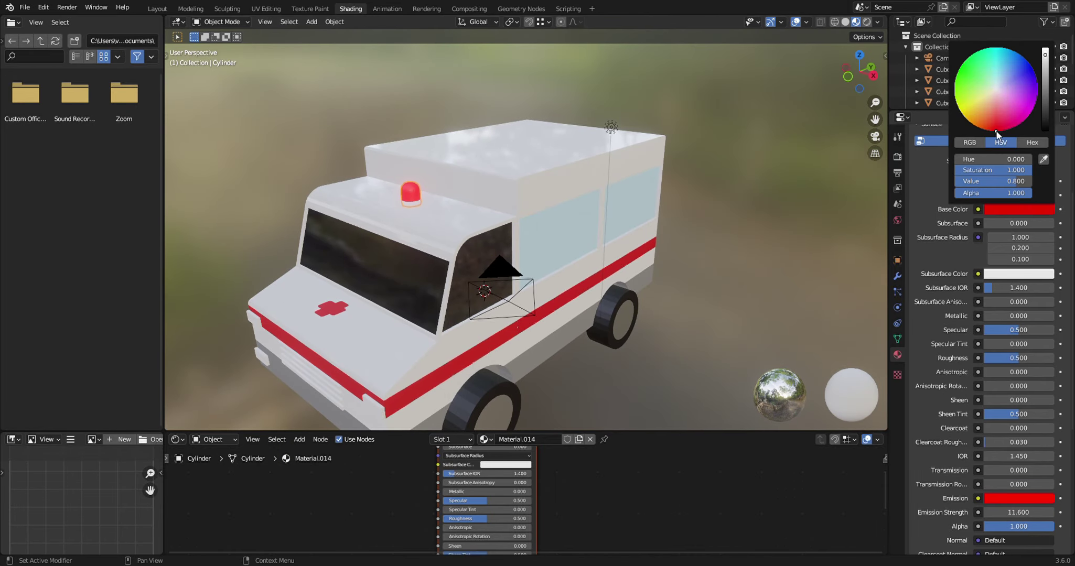
{"action": "mouse_move", "coordinate": [761, 296]}
{"action": "middle_mouse_down"}
{"action": "mouse_move", "coordinate": [679, 286]}
{"action": "mouse_move", "coordinate": [745, 278]}
{"action": "middle_mouse_up"}
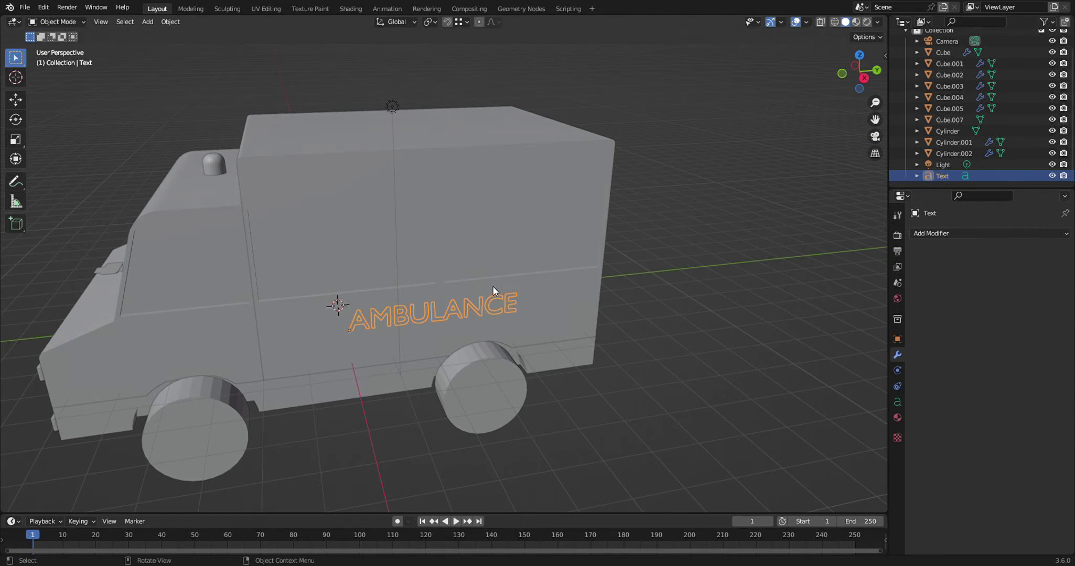
- Switch to Material Preview and give the AMBULANCE text a new white Material.015
{"action": "left_click", "coordinate": [495, 303]}
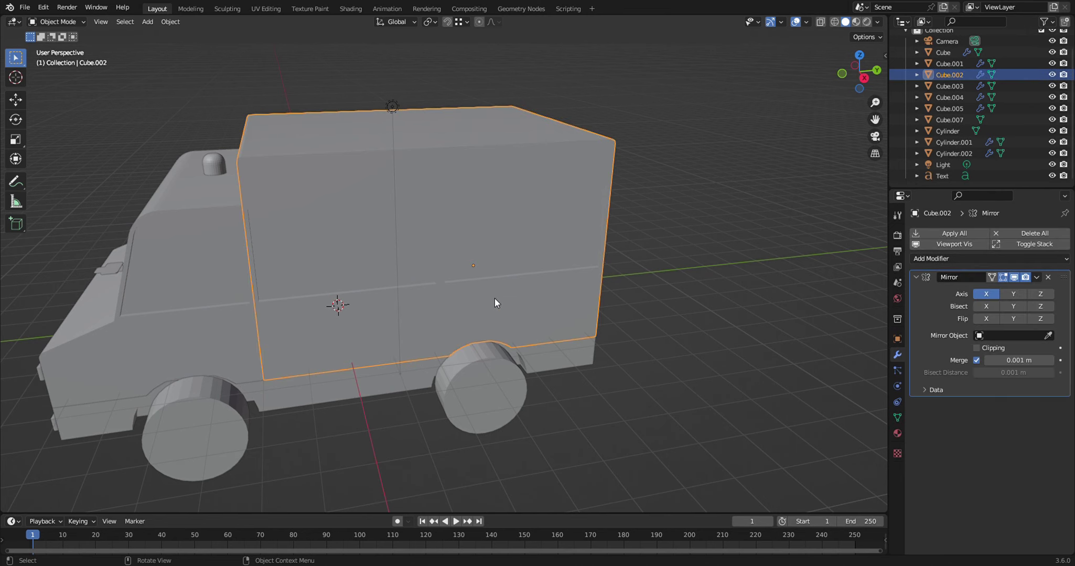
{"action": "left_click", "coordinate": [946, 173]}
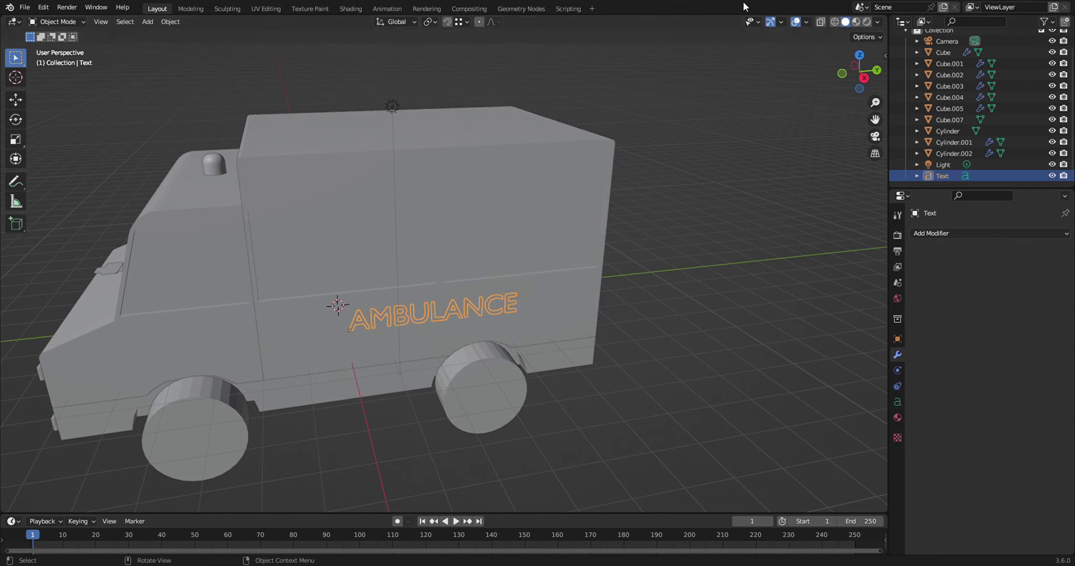
{"action": "left_click", "coordinate": [857, 22]}
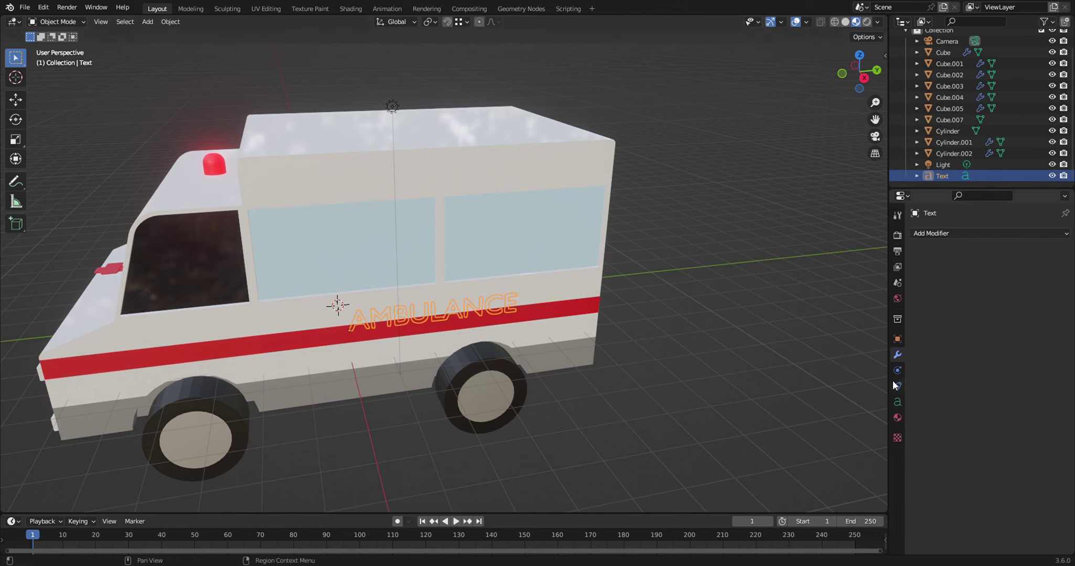
{"action": "left_click", "coordinate": [897, 417]}
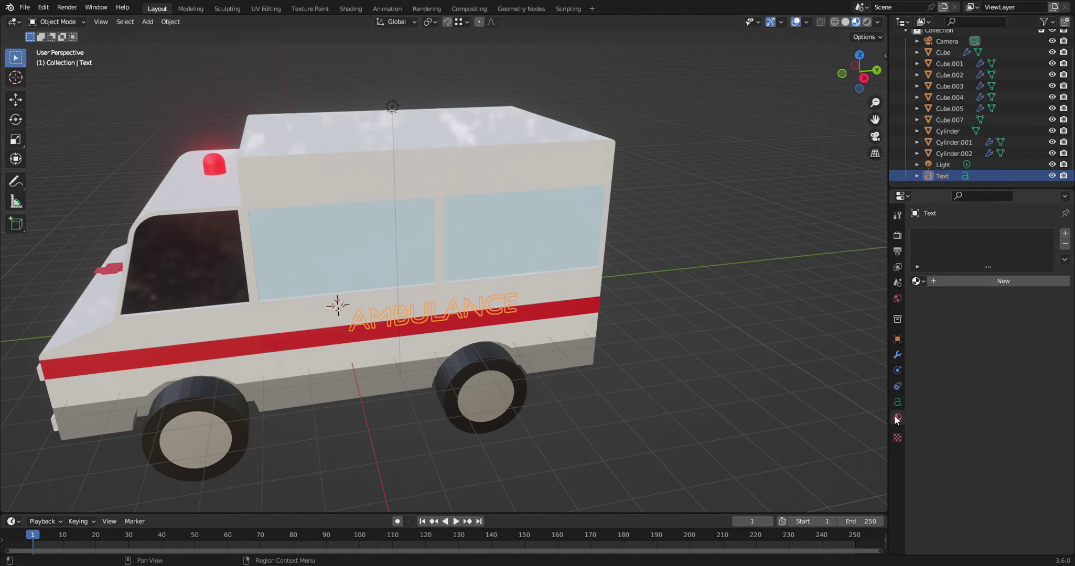
{"action": "left_click", "coordinate": [1065, 233]}
{"action": "left_click", "coordinate": [1011, 281]}
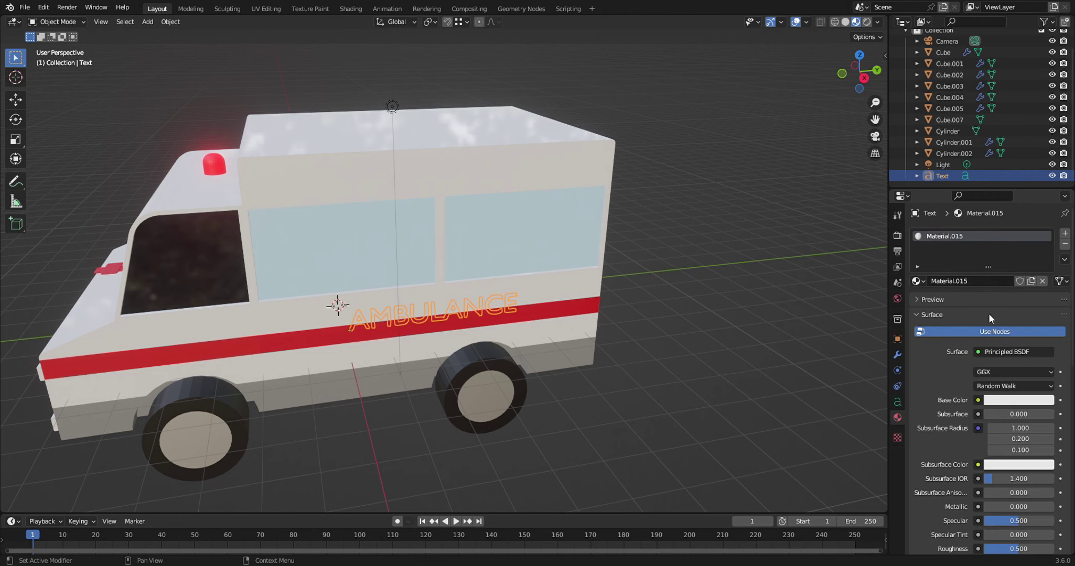
{"action": "left_click", "coordinate": [773, 436]}
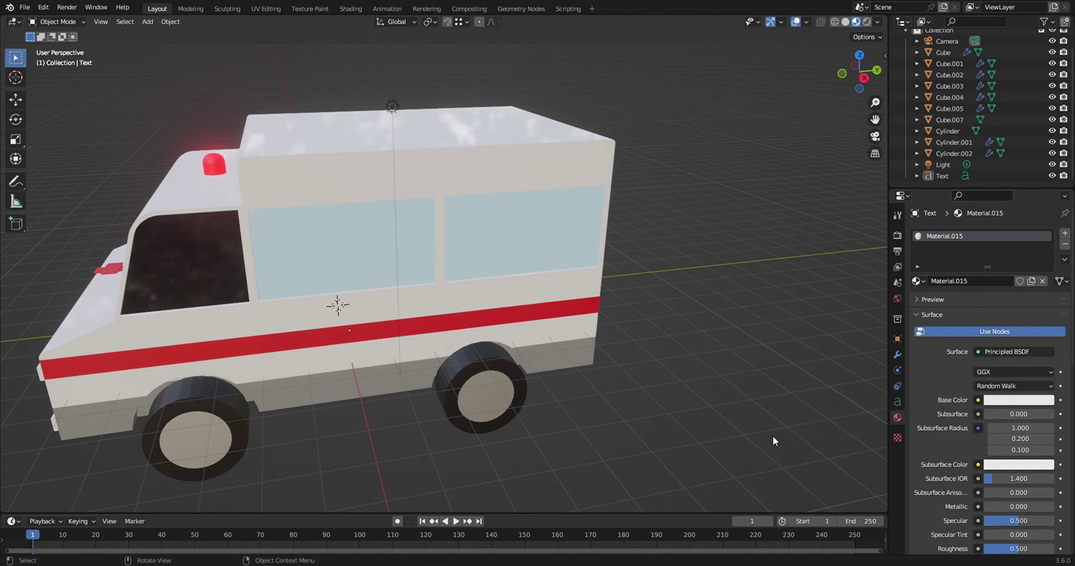
- Slide the AMBULANCE text along the X axis to centre it on the side
{"action": "middle_click_drag", "start_coordinate": [776, 424], "coordinate": [696, 424]}
{"action": "left_click", "coordinate": [990, 176]}
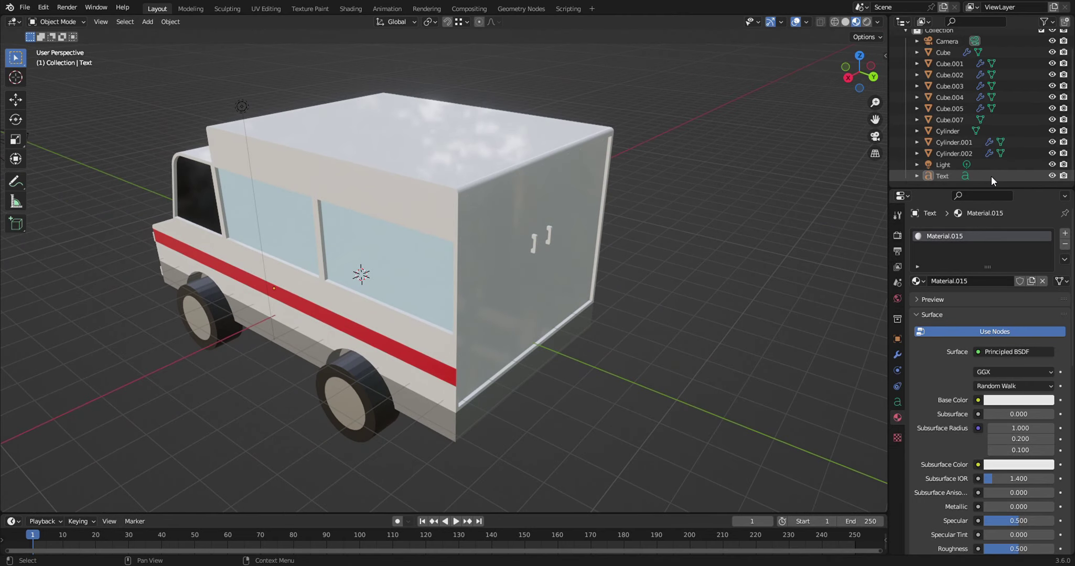
{"action": "mouse_move", "coordinate": [545, 330]}
{"action": "middle_mouse_down"}
{"action": "mouse_move", "coordinate": [516, 335]}
{"action": "mouse_move", "coordinate": [489, 322]}
{"action": "mouse_move", "coordinate": [507, 330]}
{"action": "middle_mouse_up"}
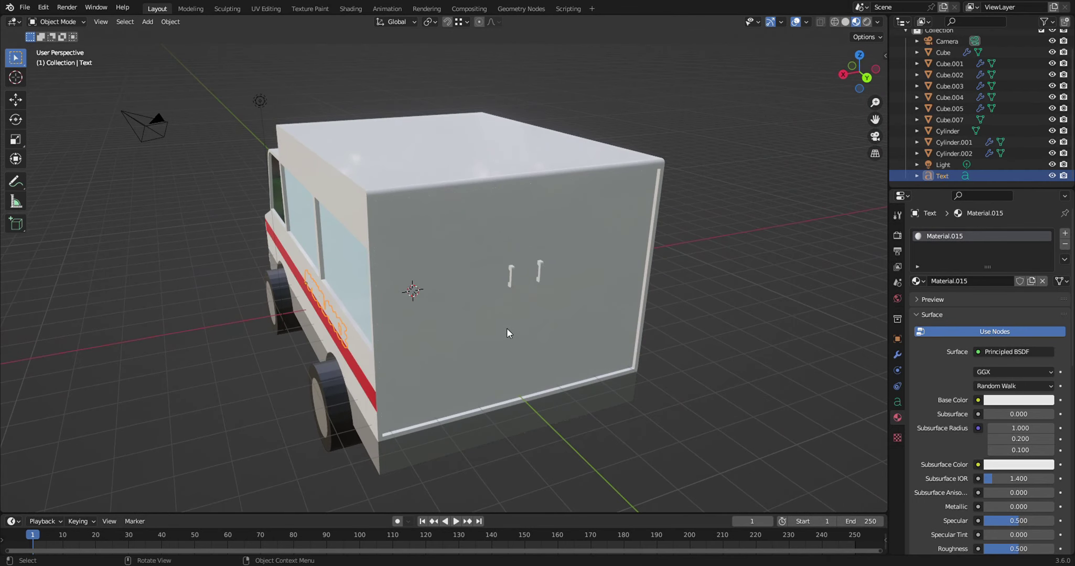
{"action": "key", "text": "g"}
{"action": "key", "text": "x"}
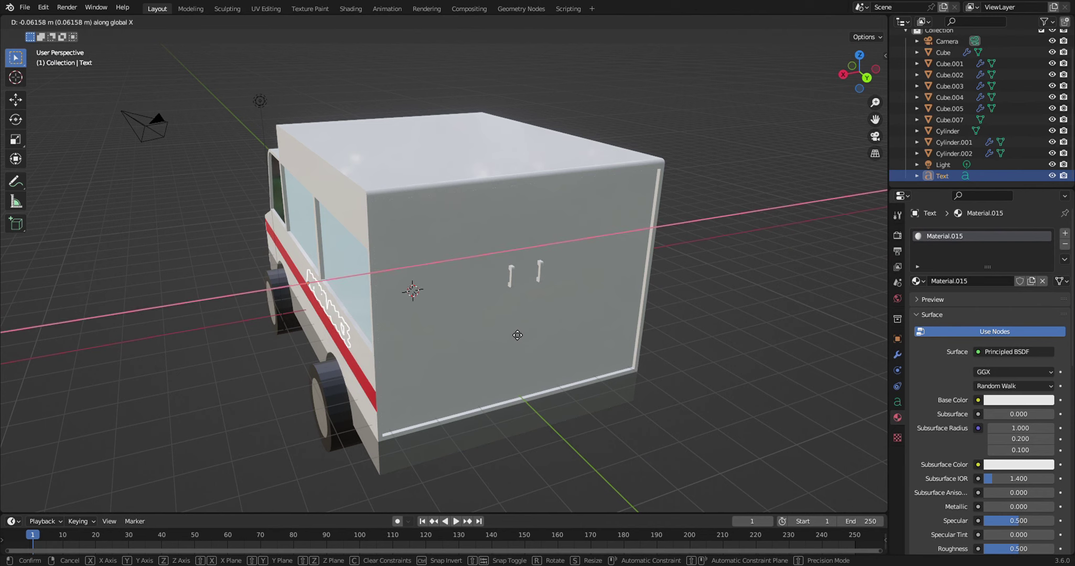
{"action": "left_click", "coordinate": [360, 374]}
{"action": "mouse_move", "coordinate": [404, 376]}
{"action": "middle_mouse_down"}
{"action": "mouse_move", "coordinate": [449, 340]}
{"action": "mouse_move", "coordinate": [514, 321]}
{"action": "mouse_move", "coordinate": [560, 341]}
{"action": "mouse_move", "coordinate": [477, 350]}
{"action": "mouse_move", "coordinate": [514, 349]}
{"action": "middle_mouse_up"}
{"action": "key", "text": "g"}
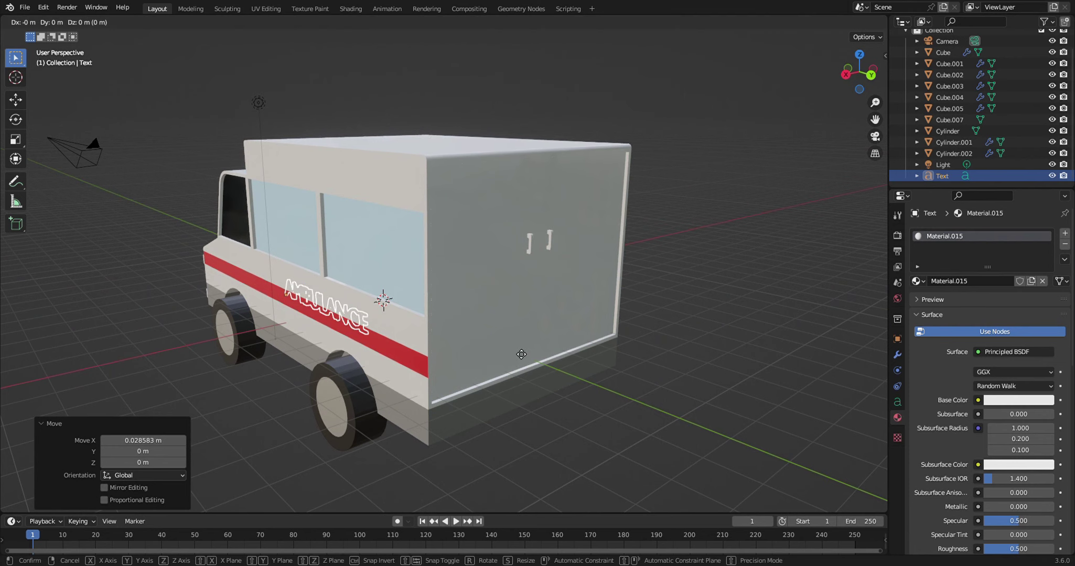
{"action": "key", "text": "x"}
{"action": "left_click", "coordinate": [507, 356]}
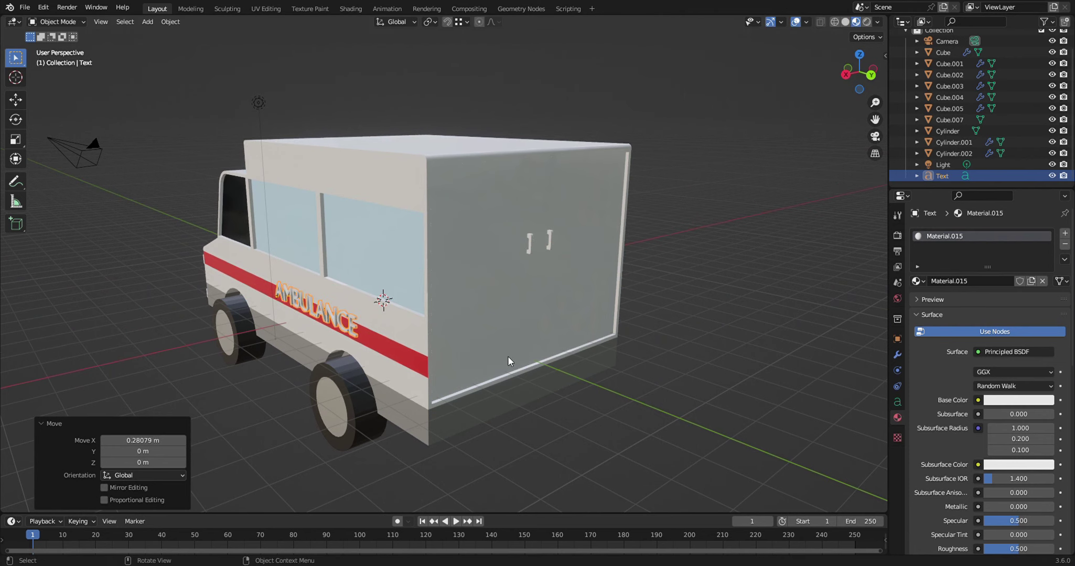
- Lower the text along Z onto the red side stripe
{"action": "mouse_move", "coordinate": [458, 352]}
{"action": "middle_mouse_down"}
{"action": "mouse_move", "coordinate": [576, 335]}
{"action": "mouse_move", "coordinate": [573, 373]}
{"action": "mouse_move", "coordinate": [518, 350]}
{"action": "middle_mouse_up"}
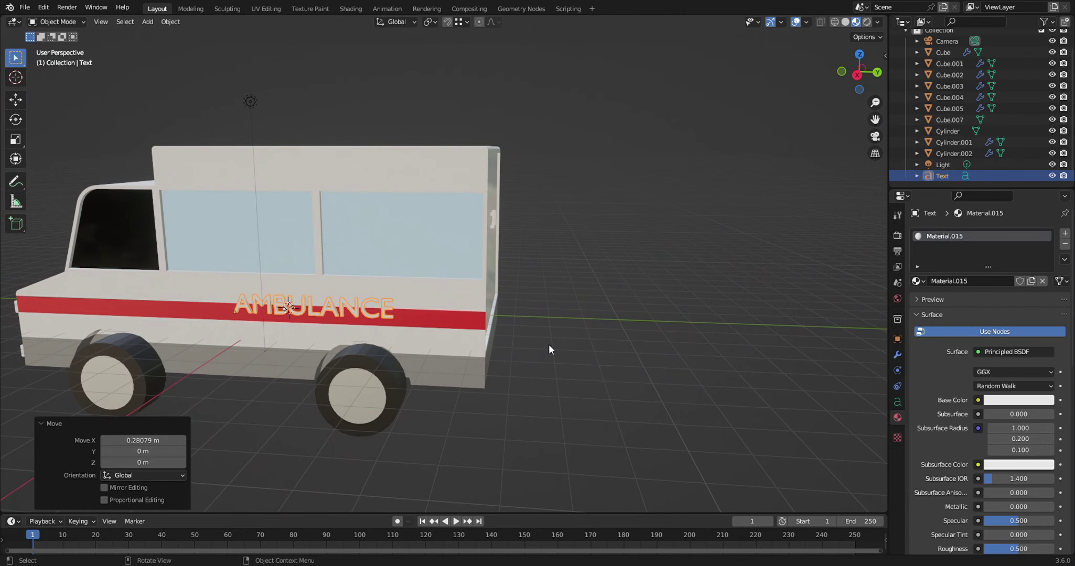
{"action": "key", "text": "g"}
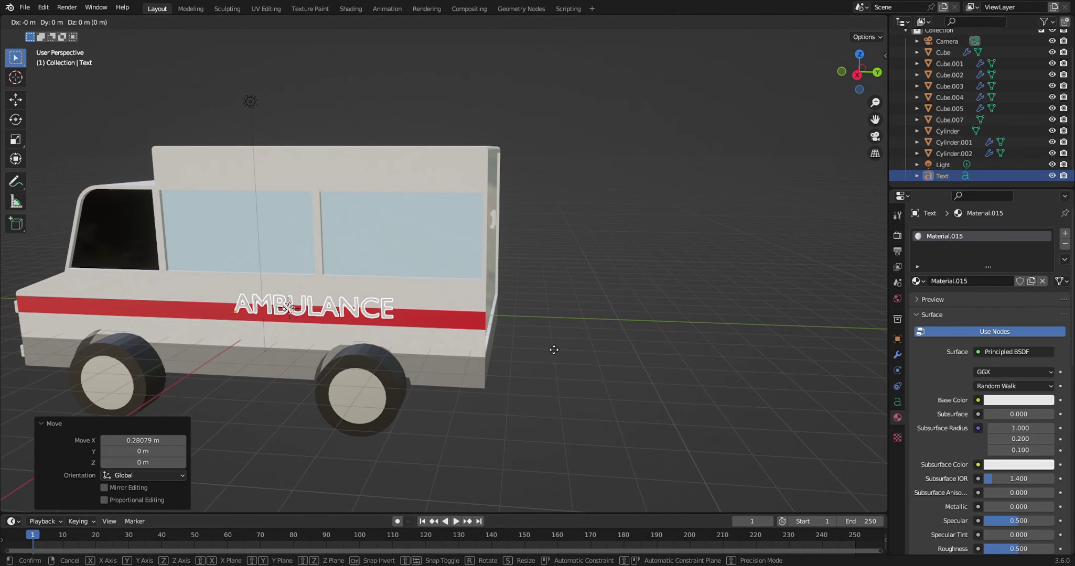
{"action": "key", "text": "z"}
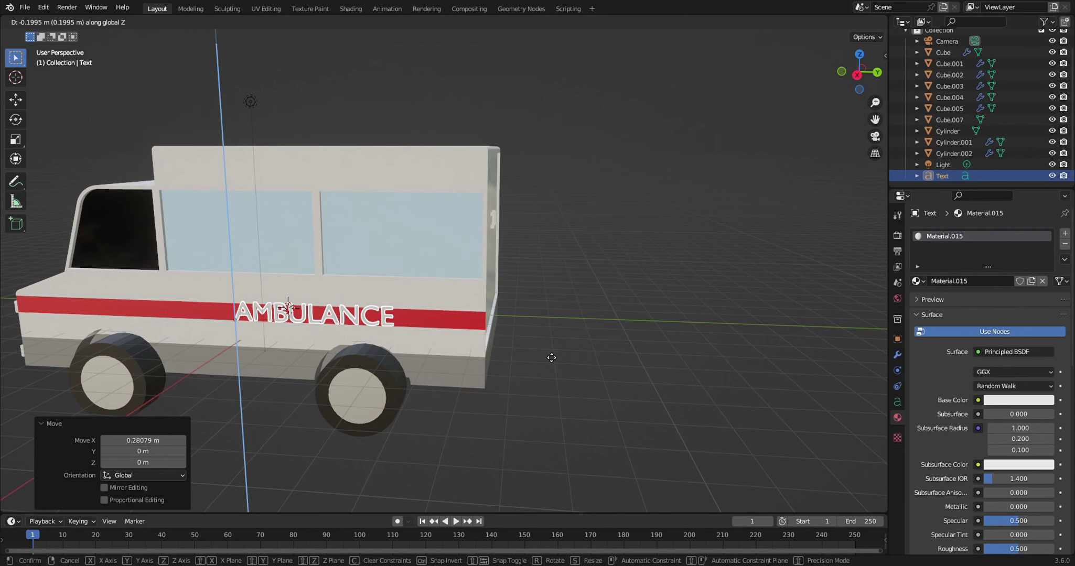
{"action": "left_click", "coordinate": [552, 358]}
{"action": "left_click", "coordinate": [637, 361]}
{"action": "mouse_move", "coordinate": [638, 361]}
{"action": "middle_mouse_down"}
{"action": "mouse_move", "coordinate": [688, 355]}
{"action": "mouse_move", "coordinate": [636, 357]}
{"action": "middle_mouse_up"}
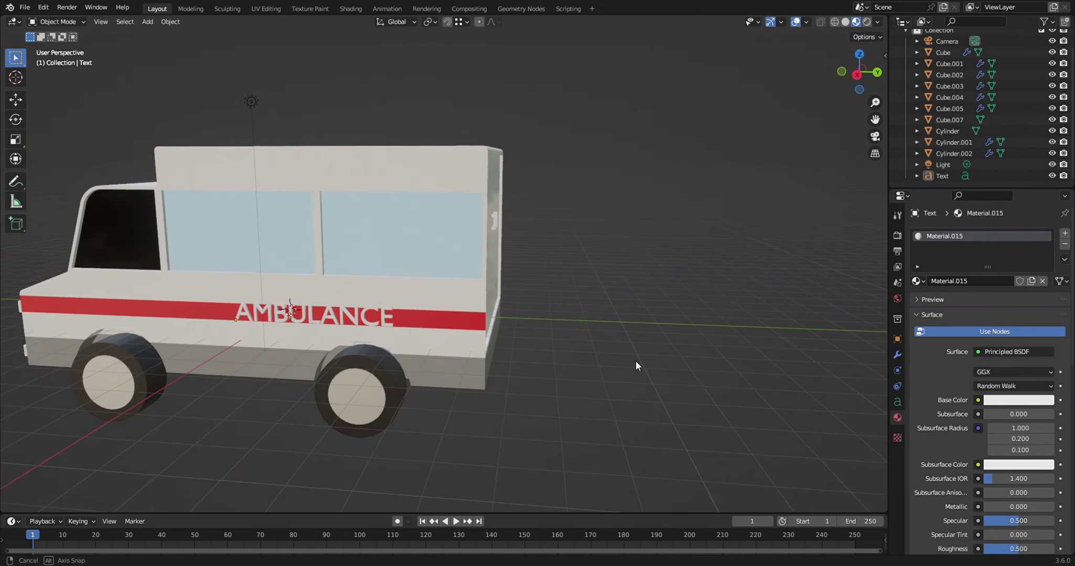
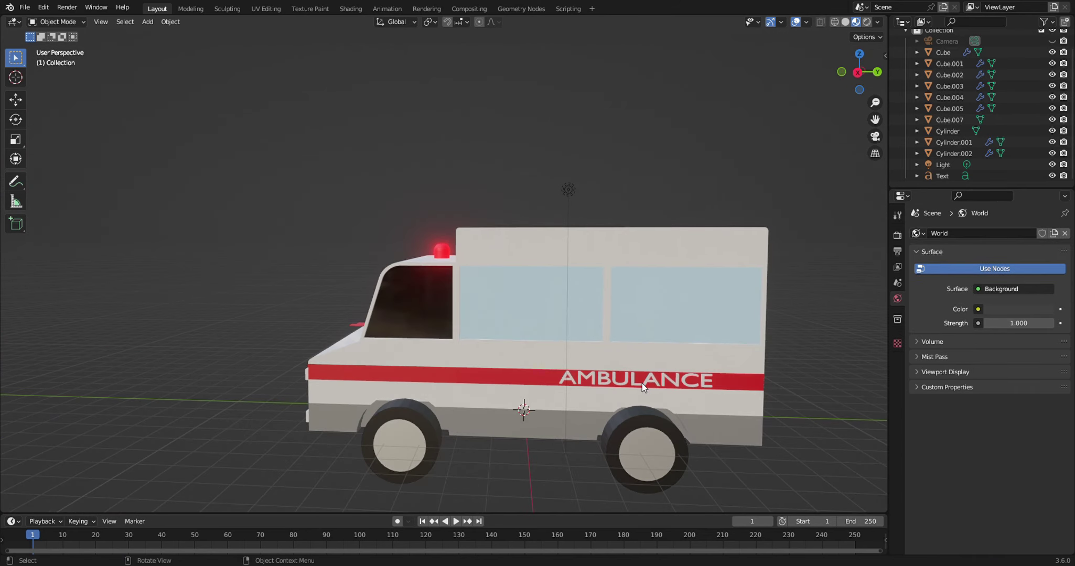
- Duplicate the side AMBULANCE text and slide the copy along Y onto the front half of the stripe
{"action": "left_click", "coordinate": [702, 382]}
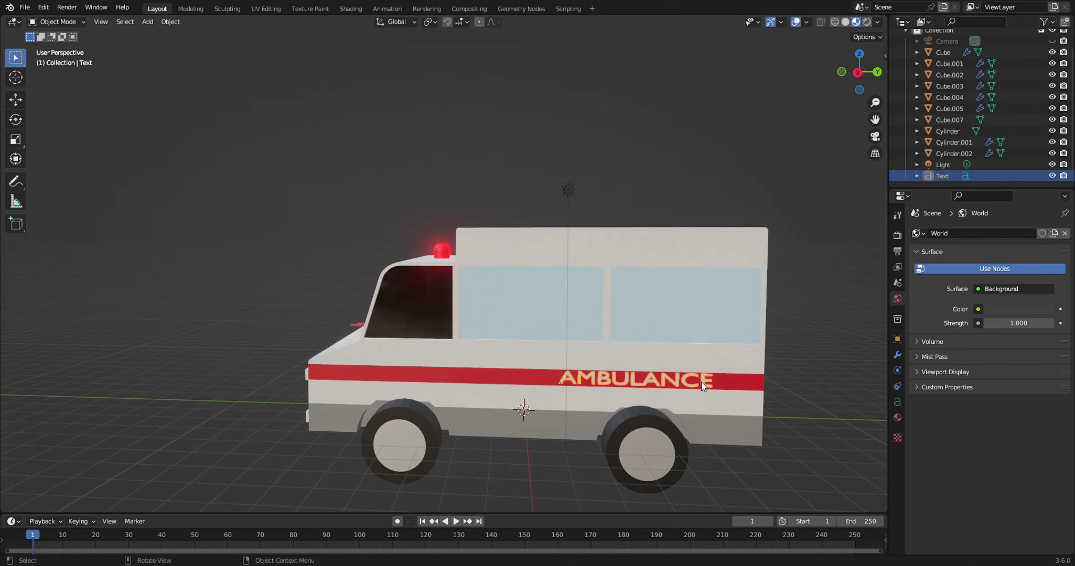
{"action": "key", "text": "shift+d"}
{"action": "right_click", "coordinate": [750, 372]}
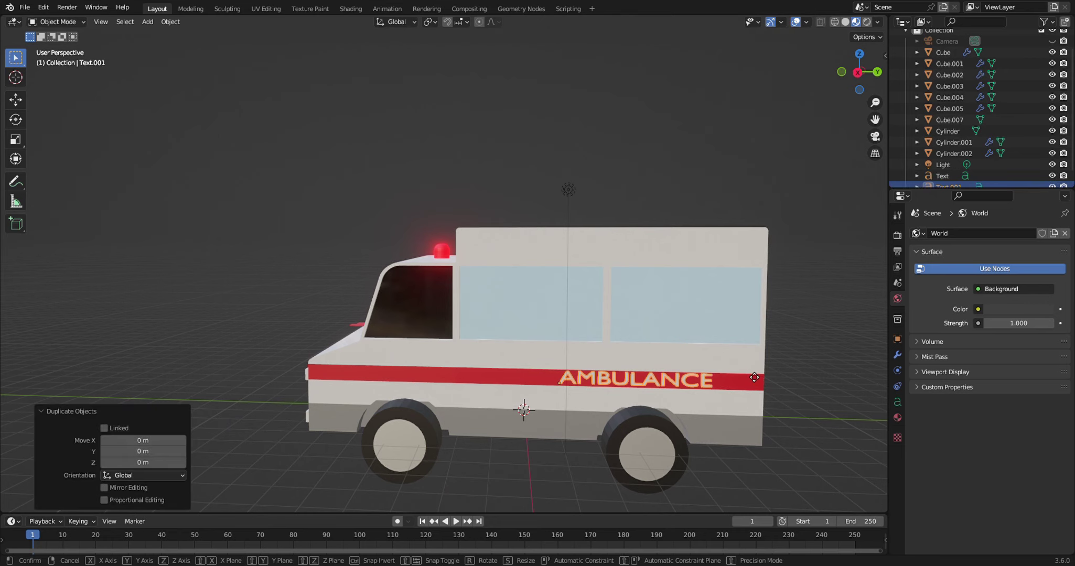
{"action": "key", "text": "g"}
{"action": "key", "text": "y"}
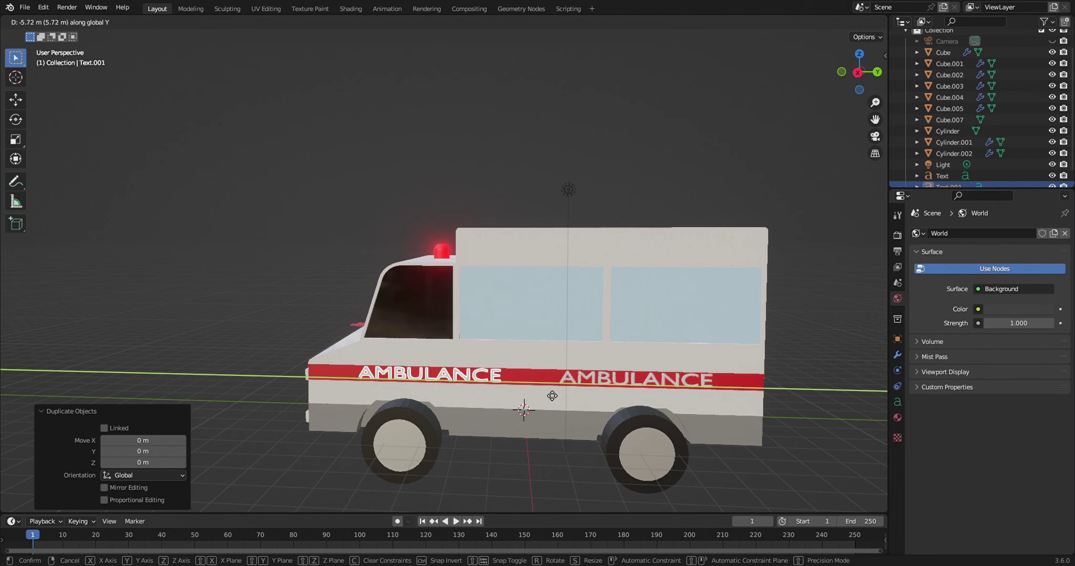
{"action": "left_click", "coordinate": [550, 397]}
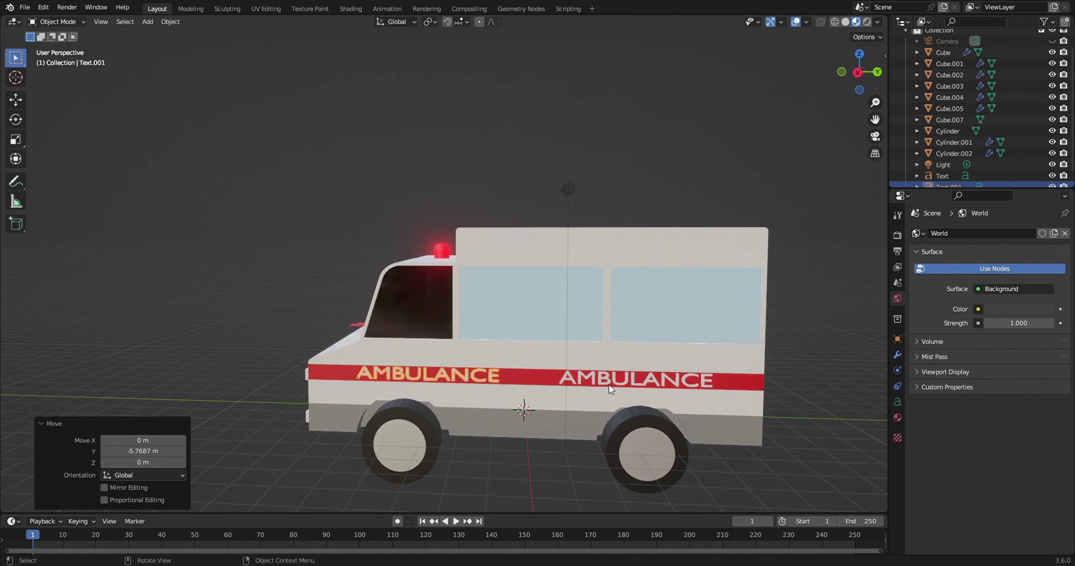
- Nudge the original rear AMBULANCE label slightly along Y to space the two labels
{"action": "left_click", "coordinate": [613, 385]}
{"action": "key", "text": "y"}
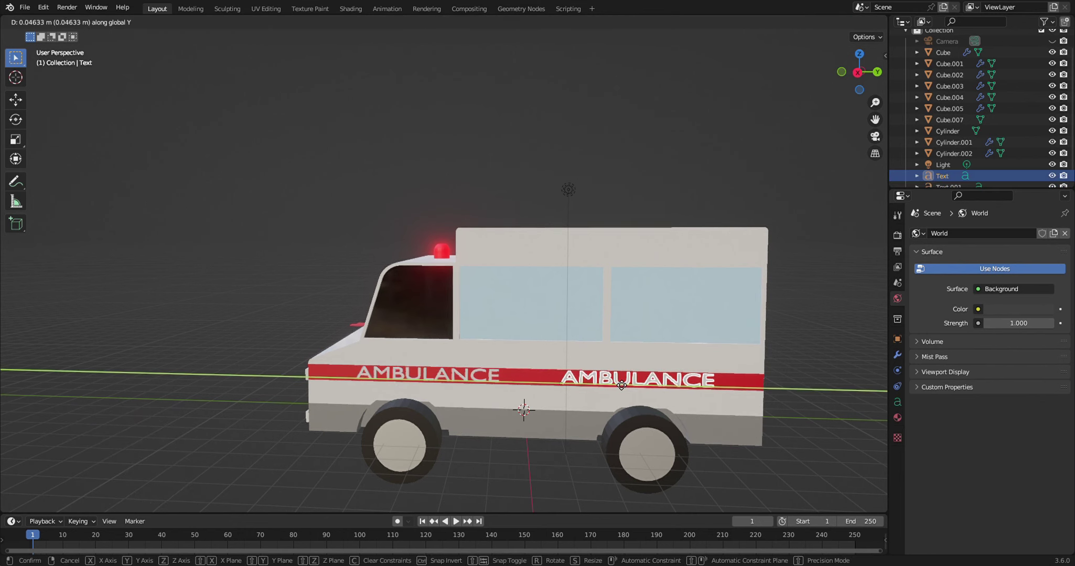
{"action": "left_click", "coordinate": [619, 381]}
{"action": "left_click", "coordinate": [483, 378]}
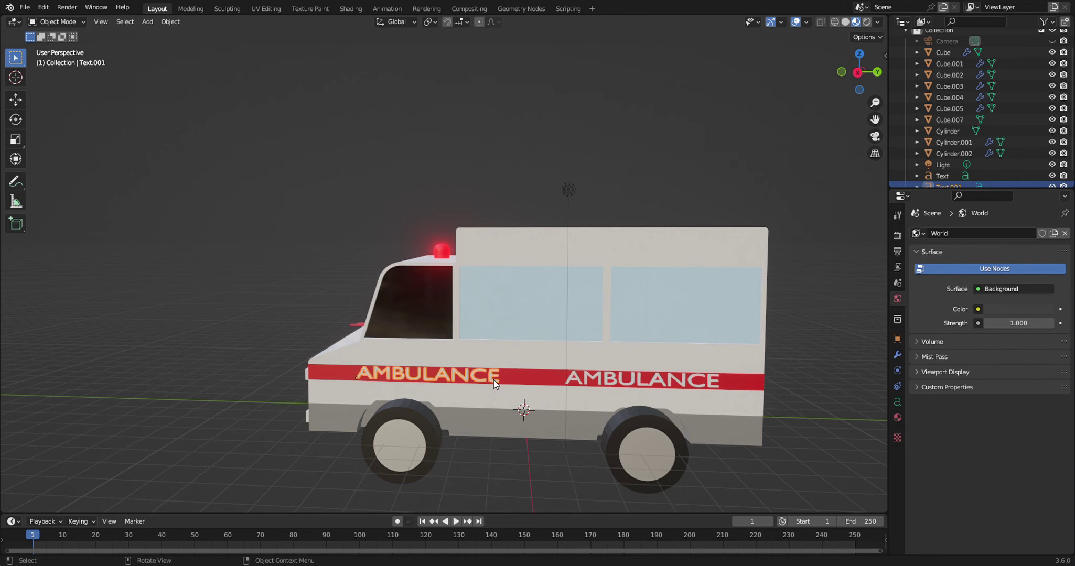
{"action": "middle_click_drag", "start_coordinate": [494, 379], "coordinate": [523, 390]}
- Duplicate the front AMBULANCE label and rotate the copy exactly -90° about Z
{"action": "key", "text": "shift+d"}
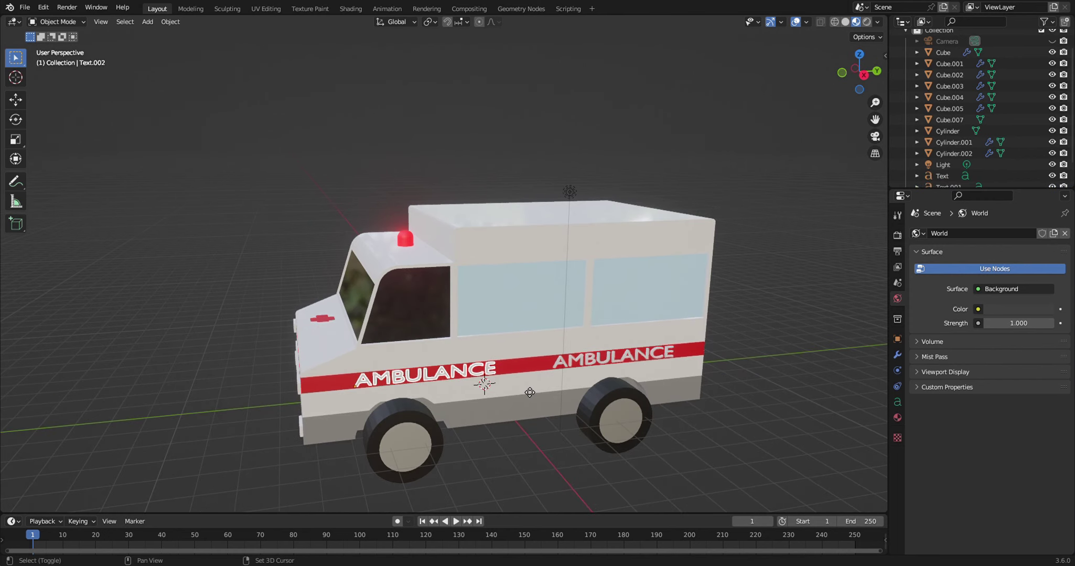
{"action": "right_click", "coordinate": [525, 387]}
{"action": "mouse_move", "coordinate": [527, 387]}
{"action": "middle_mouse_down"}
{"action": "mouse_move", "coordinate": [569, 395]}
{"action": "mouse_move", "coordinate": [612, 382]}
{"action": "middle_mouse_up"}
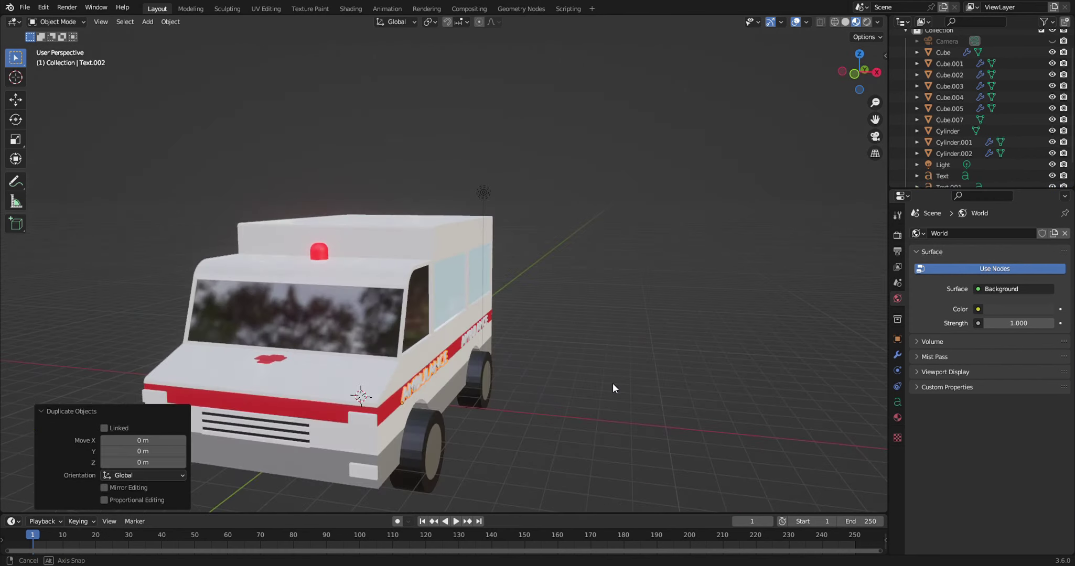
{"action": "key", "text": "r"}
{"action": "key", "text": "z"}
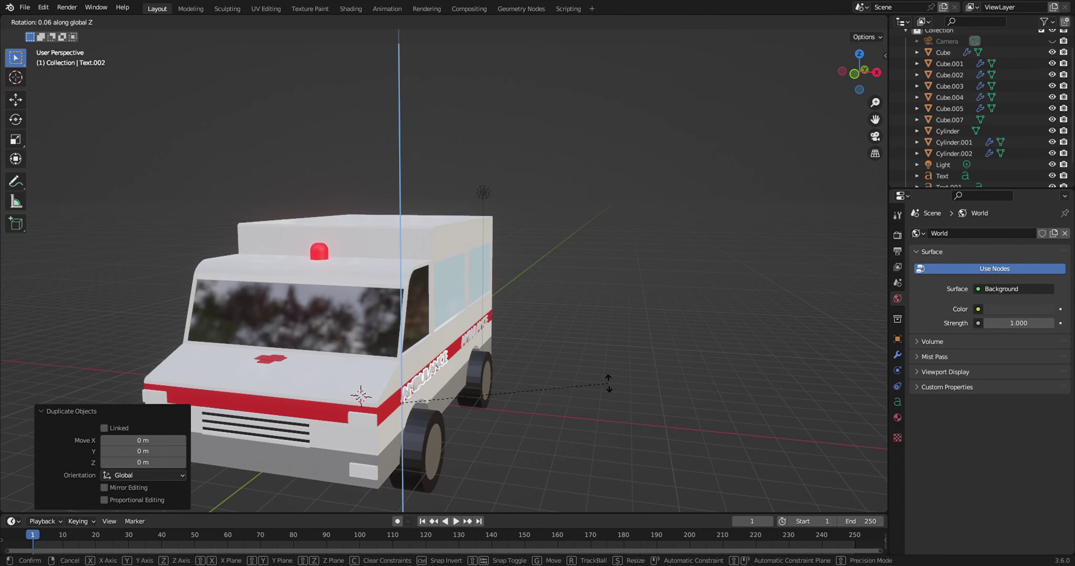
{"action": "left_click", "coordinate": [636, 399]}
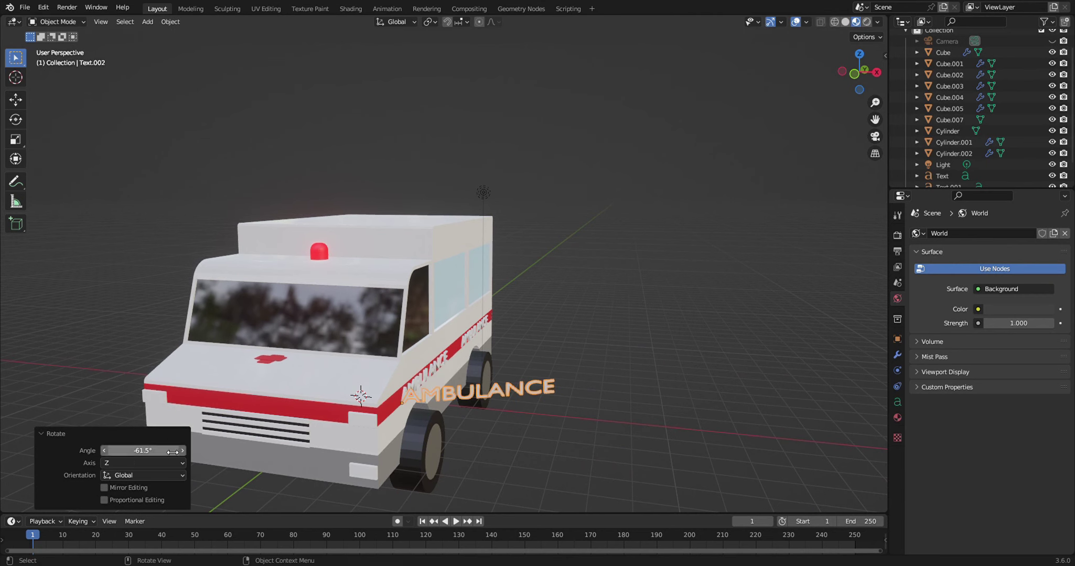
{"action": "left_click", "coordinate": [143, 450]}
{"action": "type", "text": "-9"}
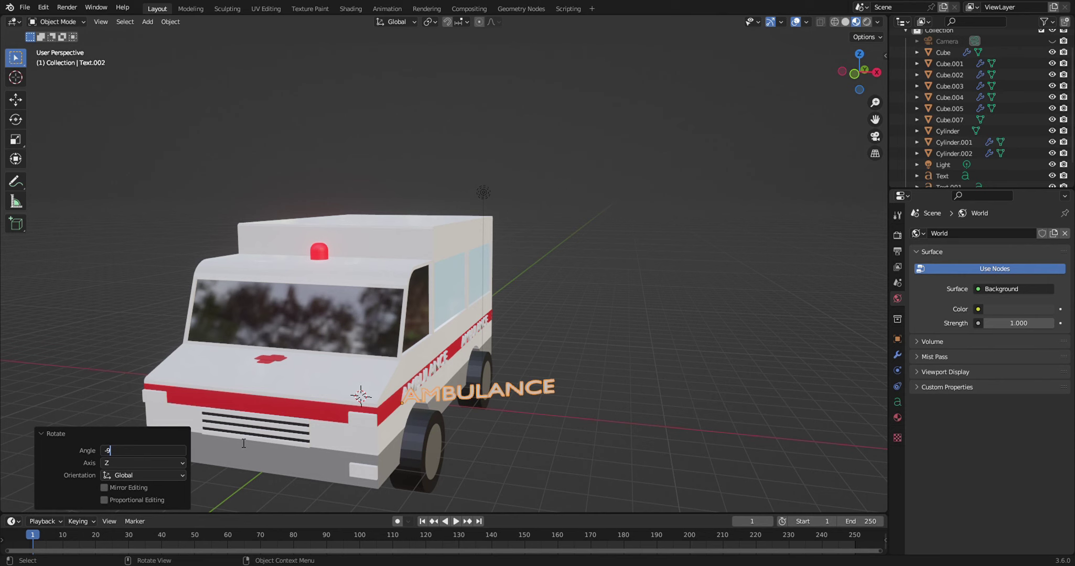
{"action": "type", "text": "0"}
{"action": "key", "text": "Return"}
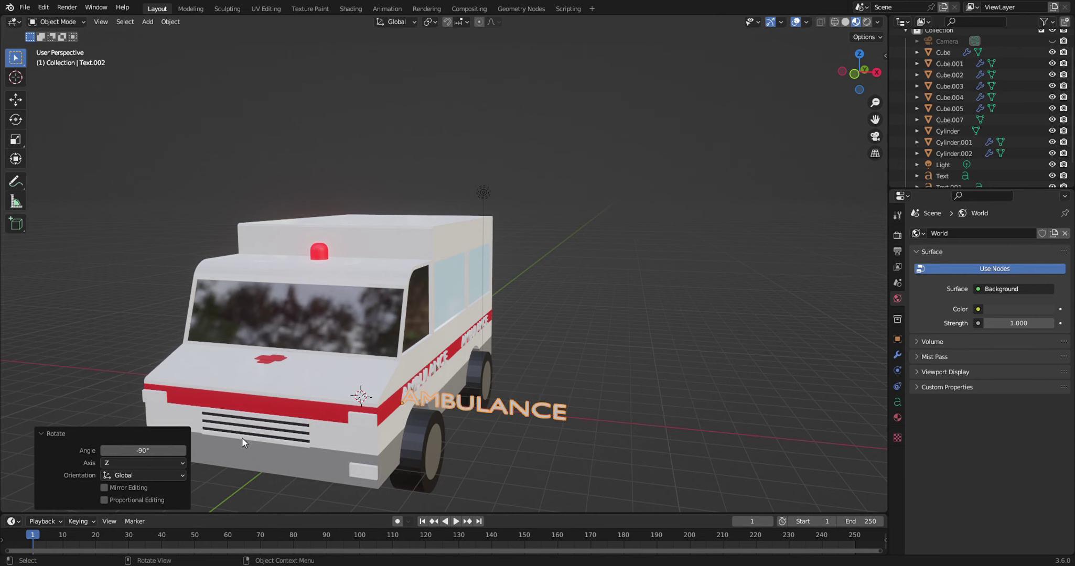
{"action": "left_click", "coordinate": [603, 392]}
- Move the rotated label along Y and X to sit in front of the hood
{"action": "middle_click_drag", "start_coordinate": [620, 392], "coordinate": [542, 419]}
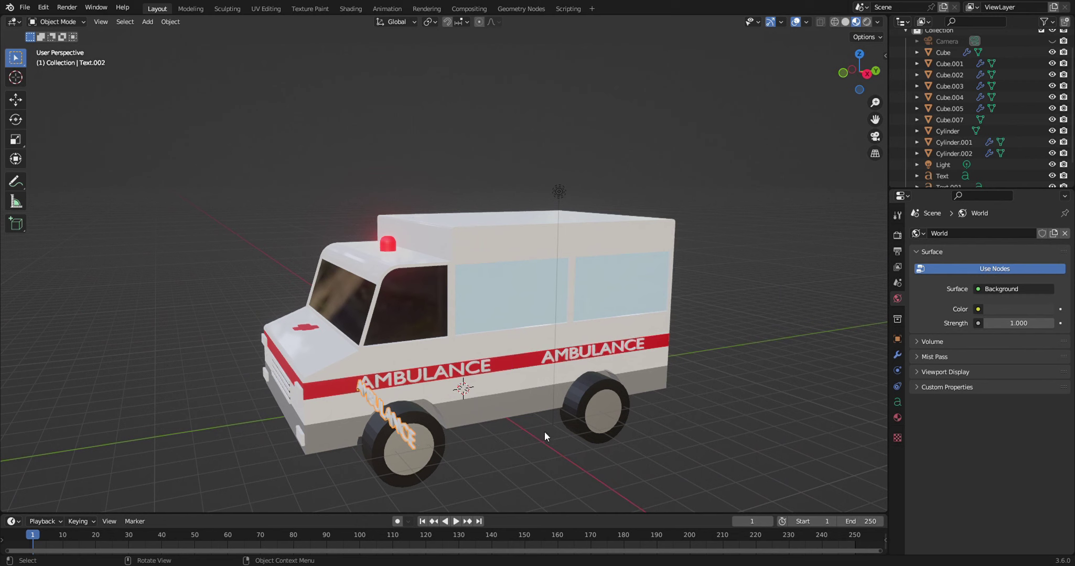
{"action": "key", "text": "g"}
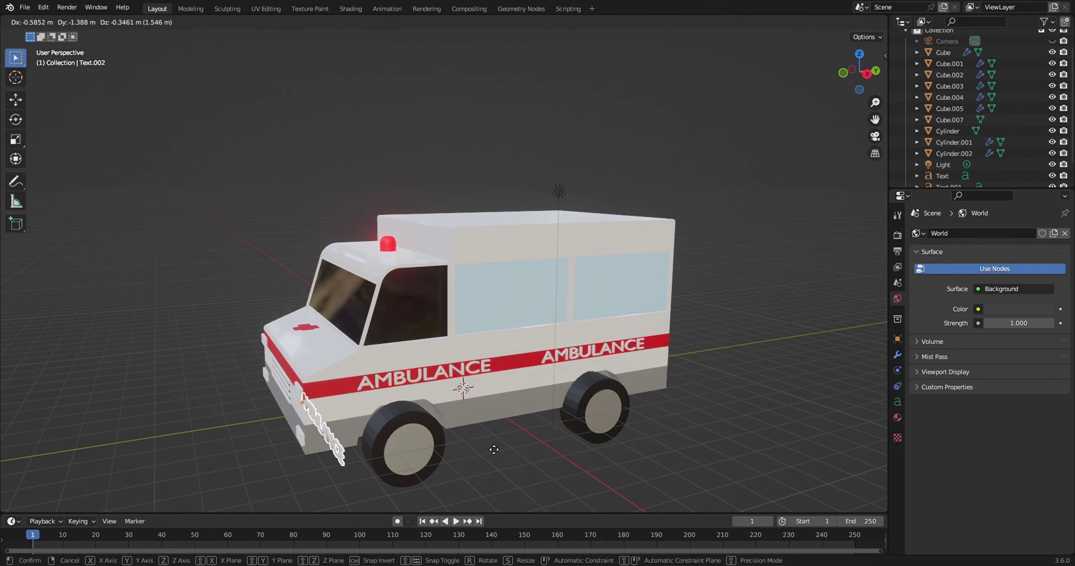
{"action": "key", "text": "y"}
{"action": "left_click", "coordinate": [494, 449]}
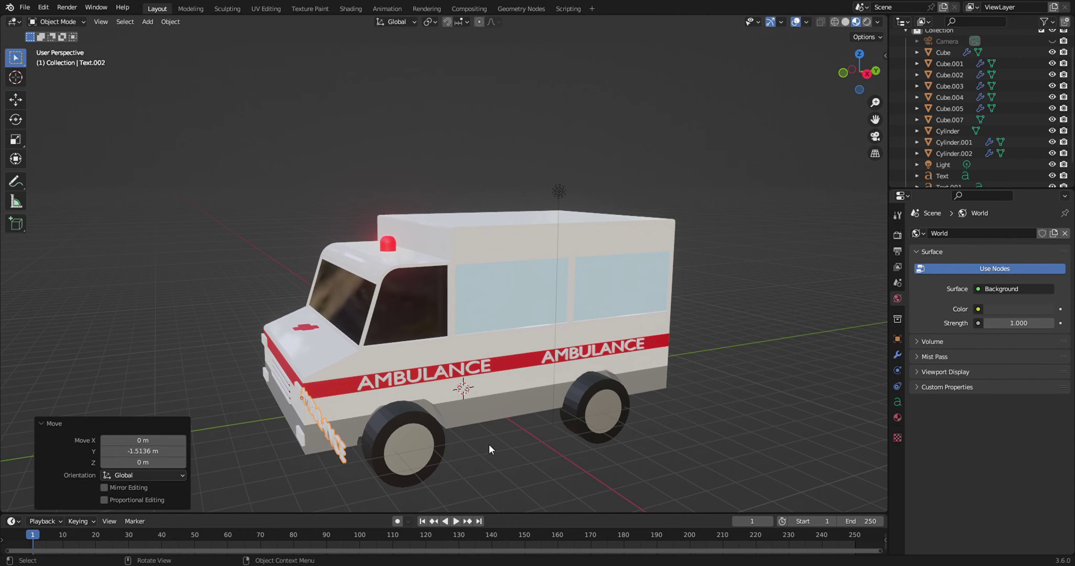
{"action": "key", "text": "g"}
{"action": "key", "text": "x"}
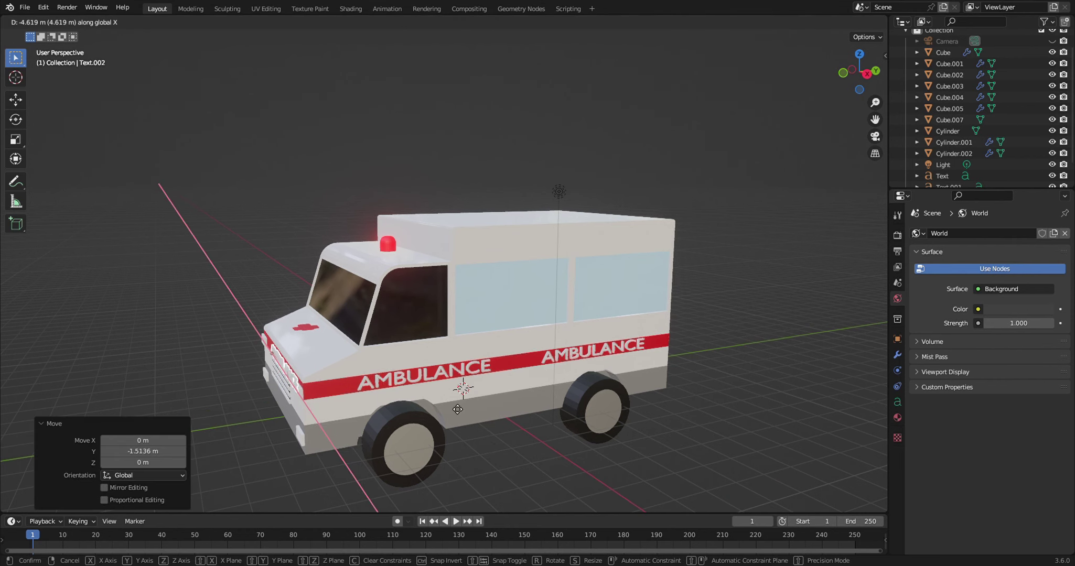
{"action": "left_click", "coordinate": [458, 410]}
{"action": "middle_click_drag", "start_coordinate": [399, 420], "coordinate": [464, 377]}
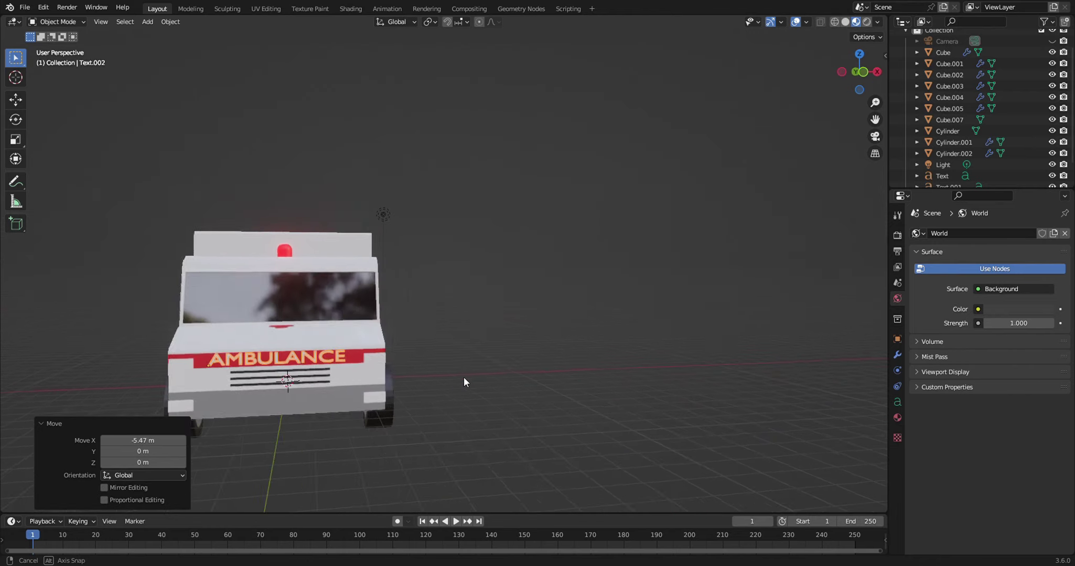
{"action": "scroll", "coordinate": [280, 350], "scroll_direction": "up", "scroll_amount": 5}
{"action": "scroll", "coordinate": [338, 380], "scroll_direction": "up", "scroll_amount": 1}
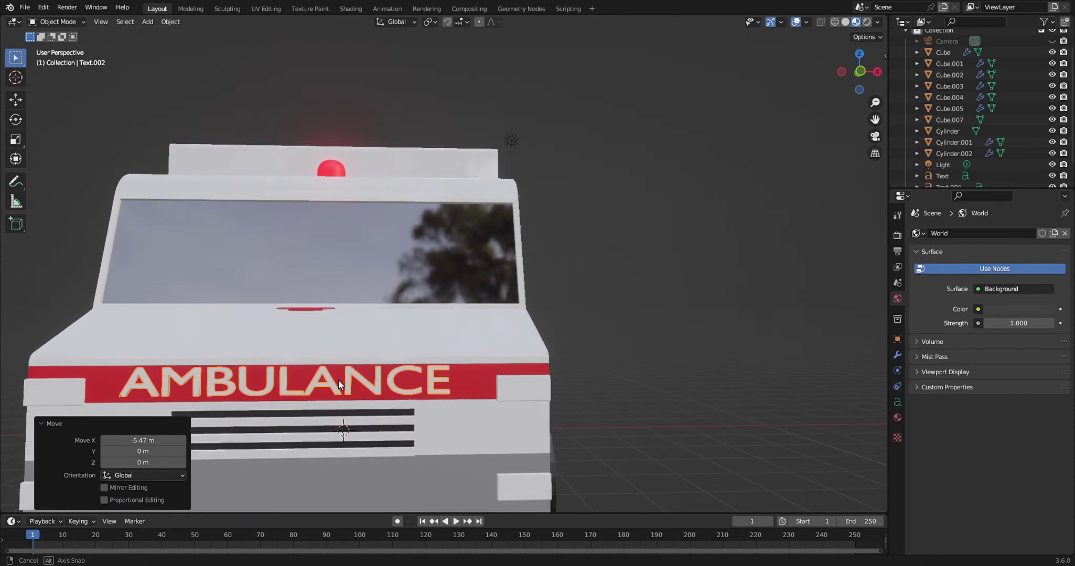
{"action": "scroll", "coordinate": [337, 373], "scroll_direction": "down", "scroll_amount": 3}
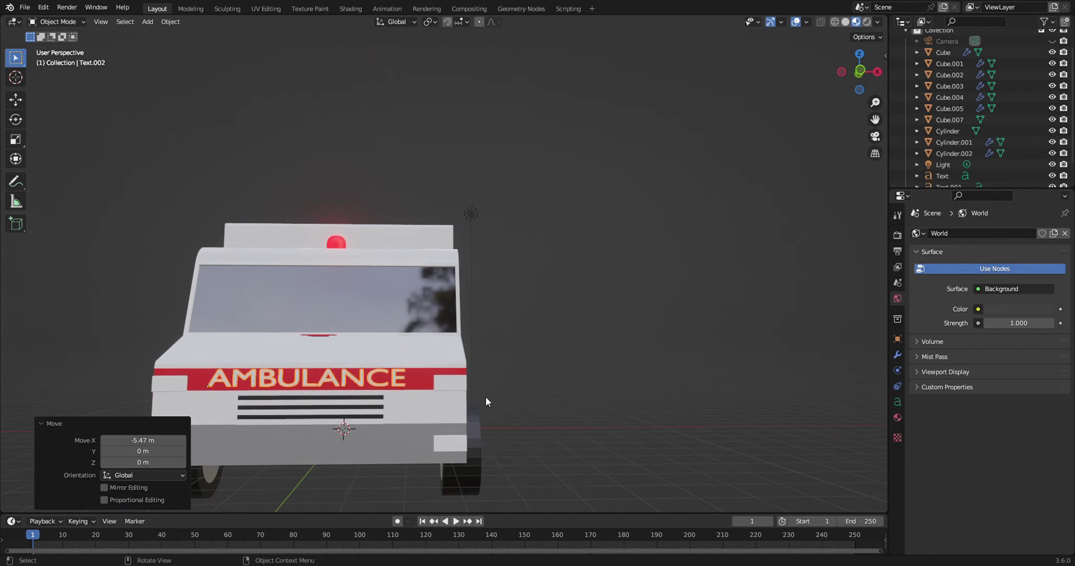
- Nudge the label flush against the front along X and shift it 3 m along Y
{"action": "key", "text": "g"}
{"action": "key", "text": "x"}
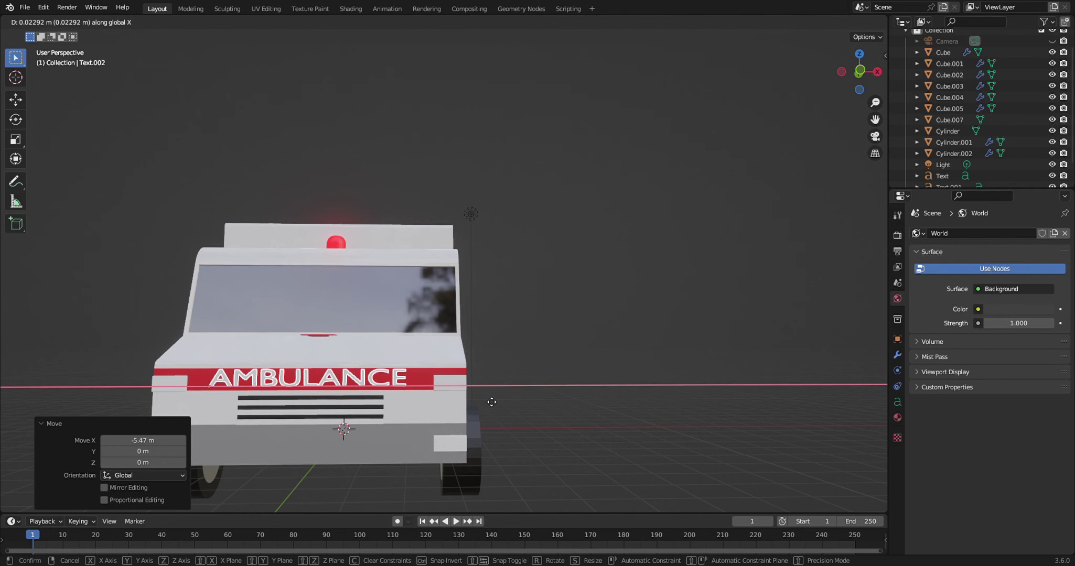
{"action": "left_click", "coordinate": [491, 402]}
{"action": "middle_click_drag", "start_coordinate": [541, 396], "coordinate": [454, 410]}
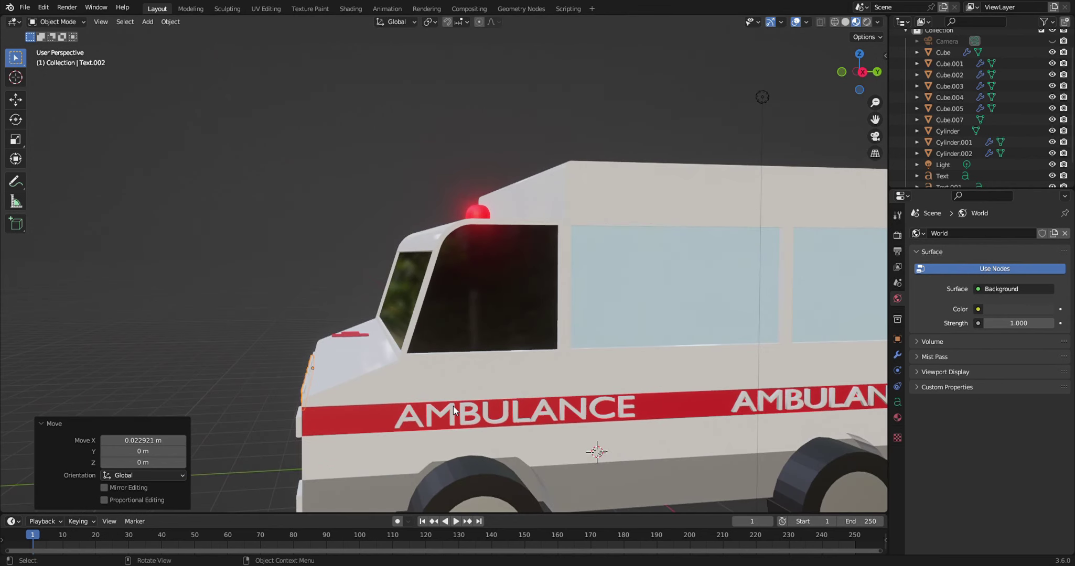
{"action": "key", "text": "g"}
{"action": "key", "text": "y"}
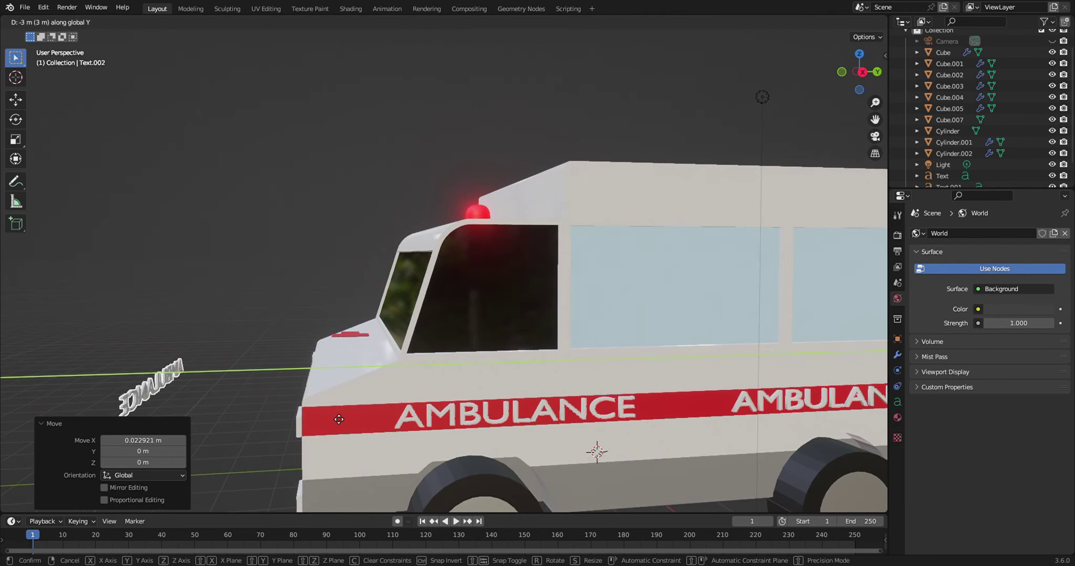
{"action": "left_click", "coordinate": [304, 411]}
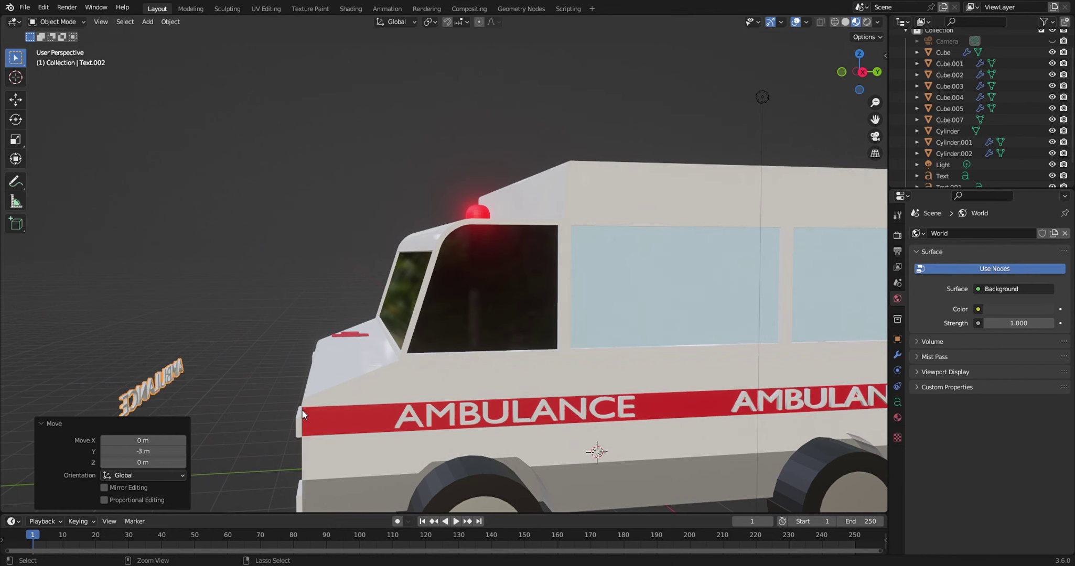
- Switch snapping to vertices and slide the label along Y onto the front red stripe
{"action": "left_click", "coordinate": [470, 23]}
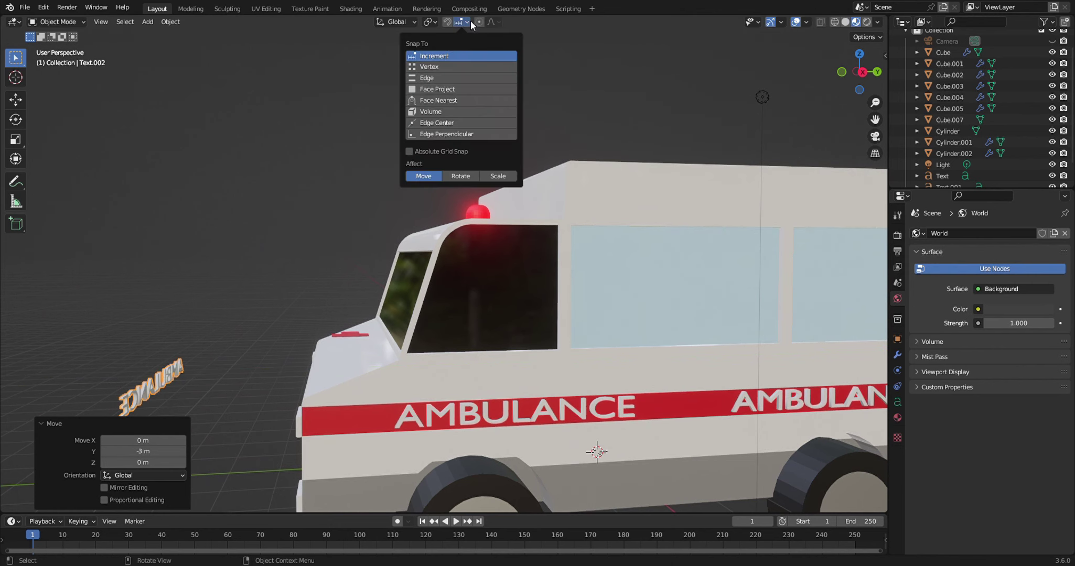
{"action": "left_click", "coordinate": [436, 67]}
{"action": "key", "text": "g"}
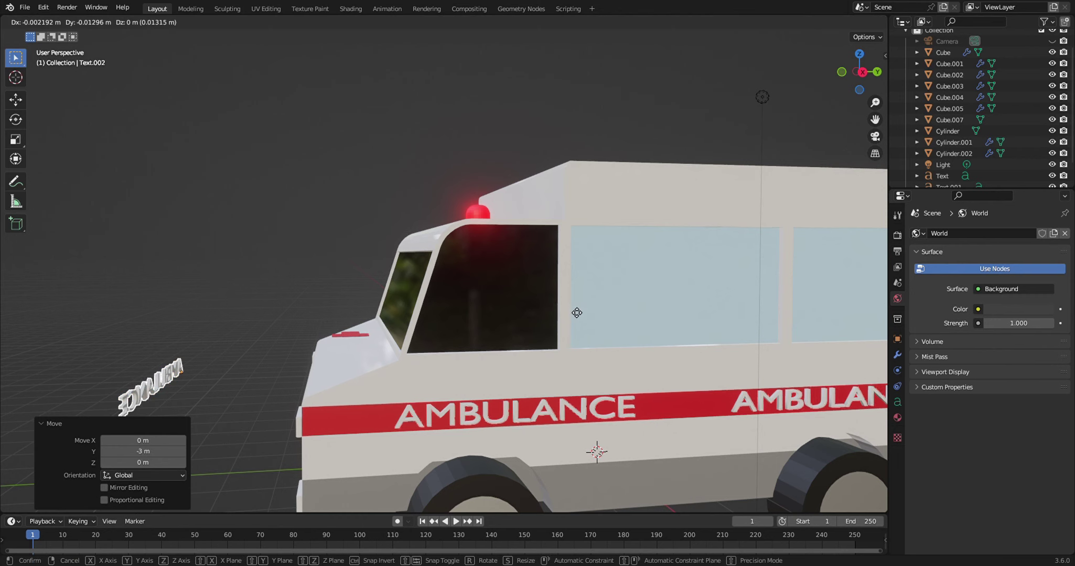
{"action": "key", "text": "y"}
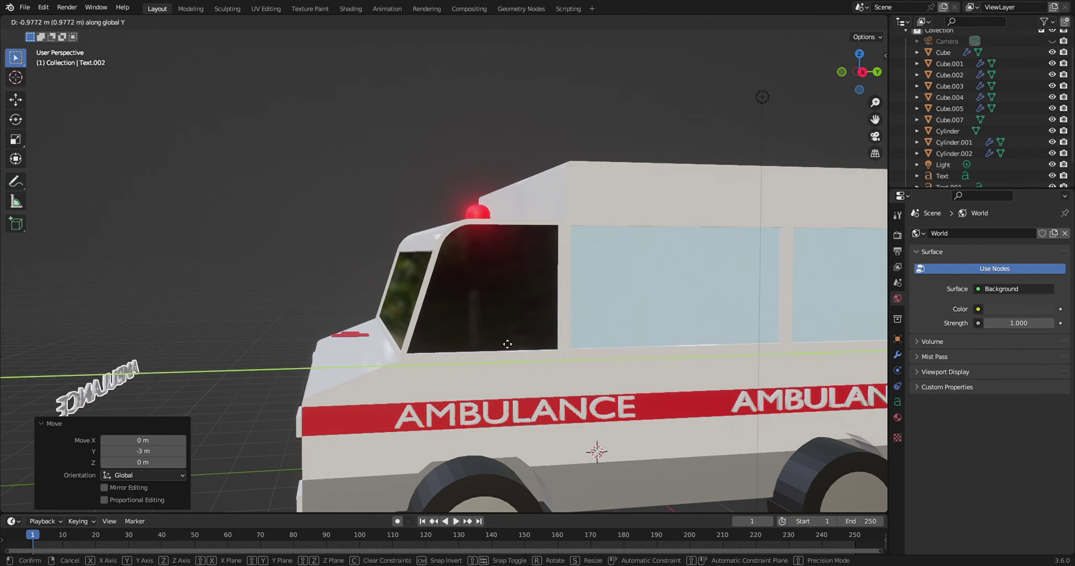
{"action": "left_click", "coordinate": [301, 414]}
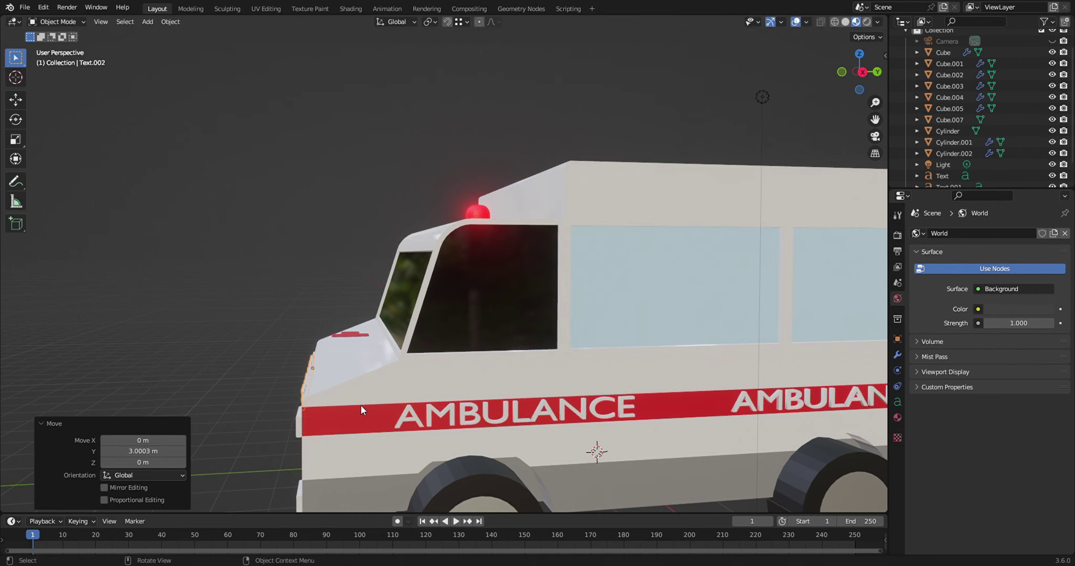
{"action": "mouse_move", "coordinate": [360, 405]}
{"action": "middle_mouse_down"}
{"action": "mouse_move", "coordinate": [413, 375]}
{"action": "mouse_move", "coordinate": [488, 412]}
{"action": "mouse_move", "coordinate": [407, 351]}
{"action": "middle_mouse_up"}
{"action": "scroll", "coordinate": [508, 359], "scroll_direction": "up", "scroll_amount": 5}
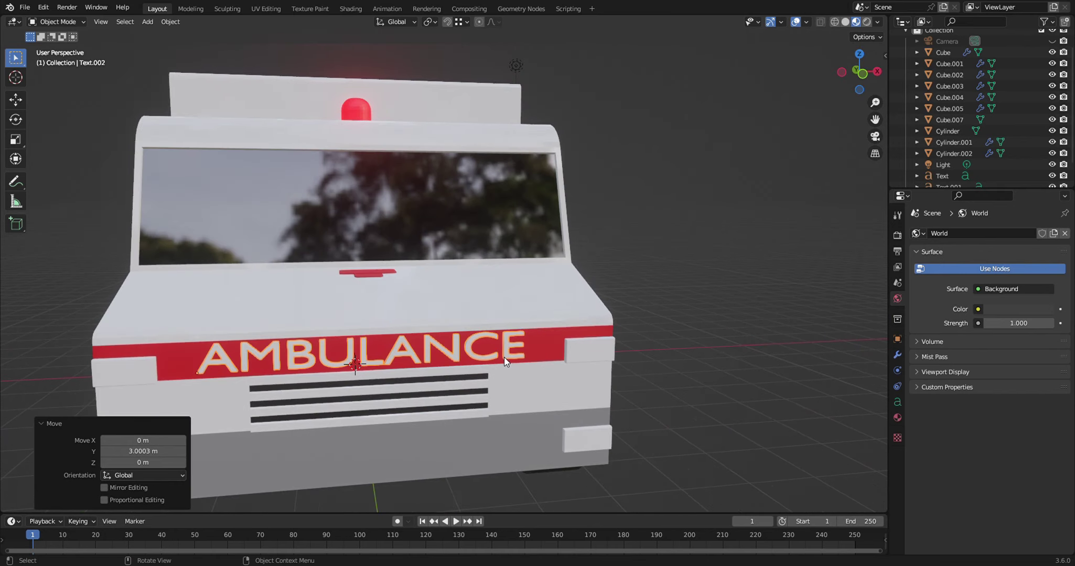
{"action": "mouse_move", "coordinate": [571, 353]}
{"action": "middle_mouse_down"}
{"action": "mouse_move", "coordinate": [521, 370]}
{"action": "mouse_move", "coordinate": [595, 334]}
{"action": "middle_mouse_up"}
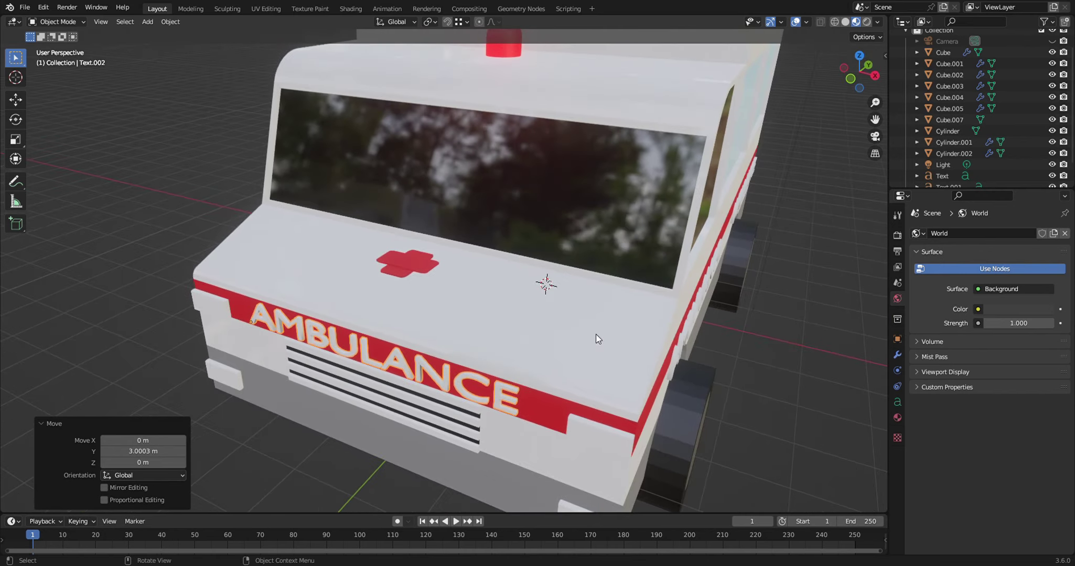
{"action": "left_click", "coordinate": [395, 264]}
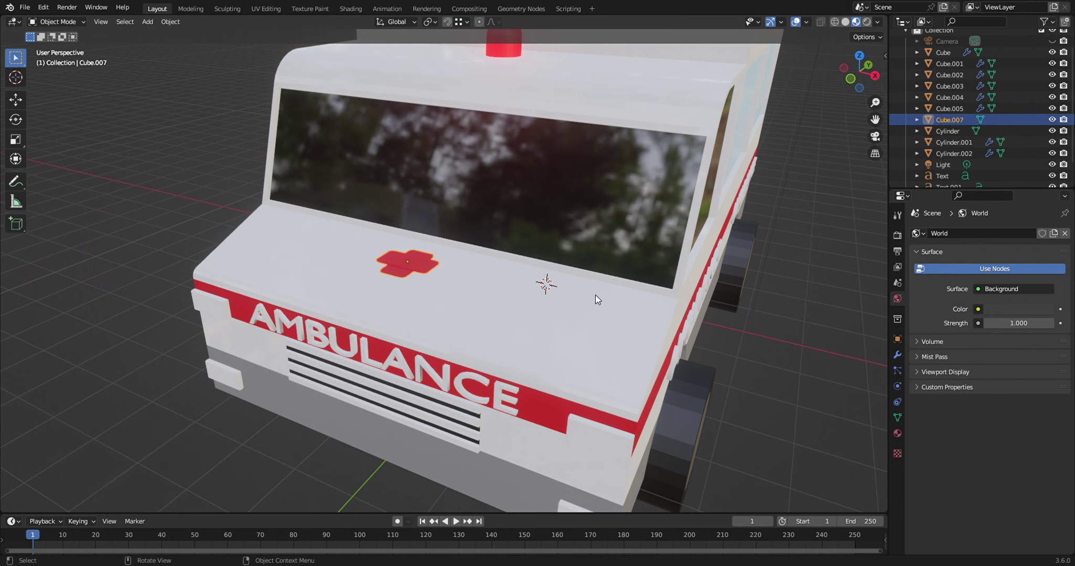
- Duplicate the hood's red cross and raise the copy along Z
{"action": "key", "text": "shift+d"}
{"action": "key", "text": "Escape"}
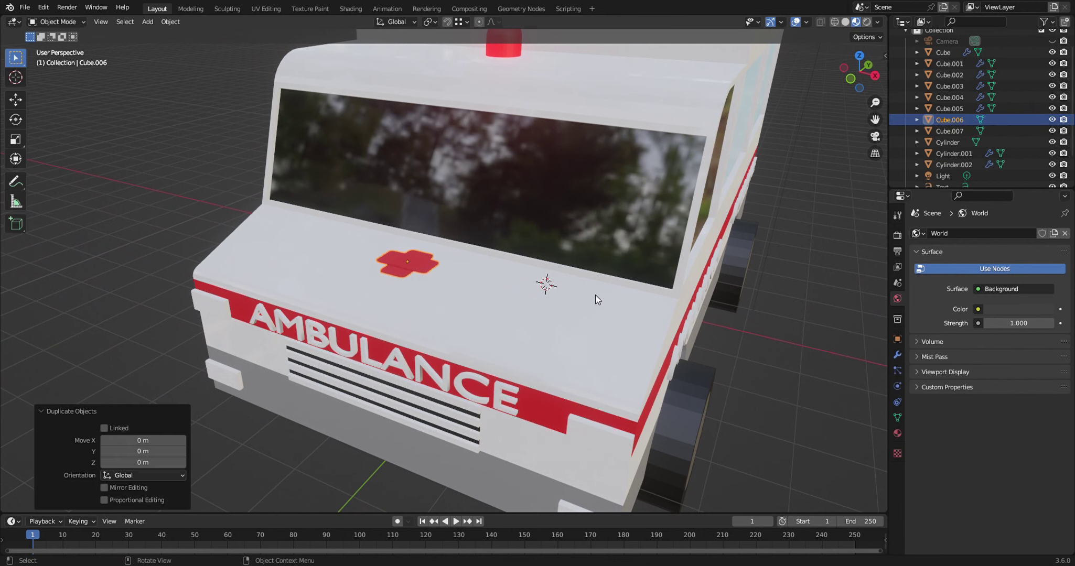
{"action": "middle_click_drag", "start_coordinate": [681, 325], "coordinate": [669, 322]}
{"action": "key", "text": "g"}
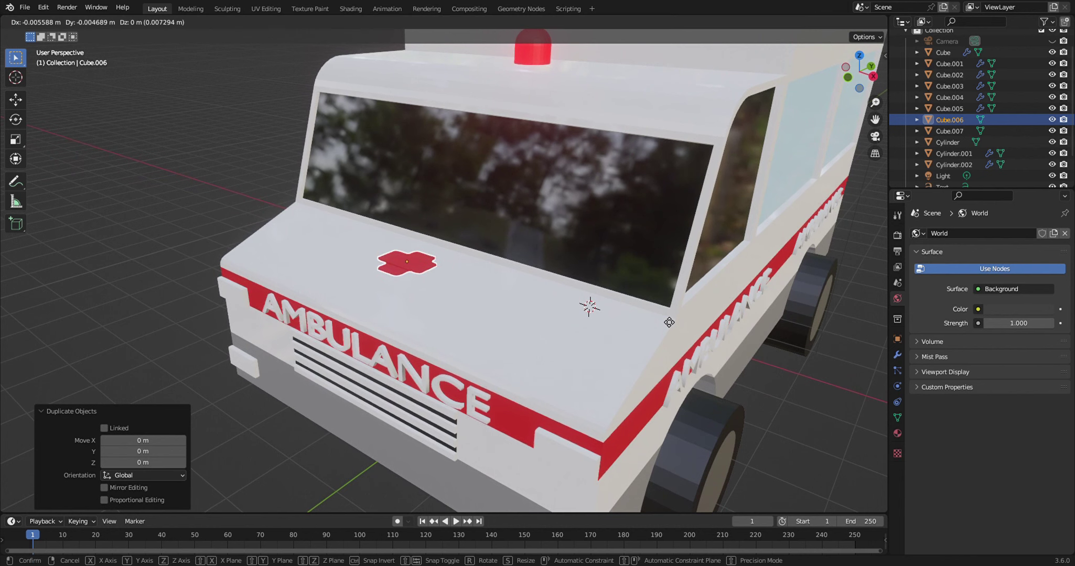
{"action": "key", "text": "z"}
{"action": "left_click", "coordinate": [700, 155]}
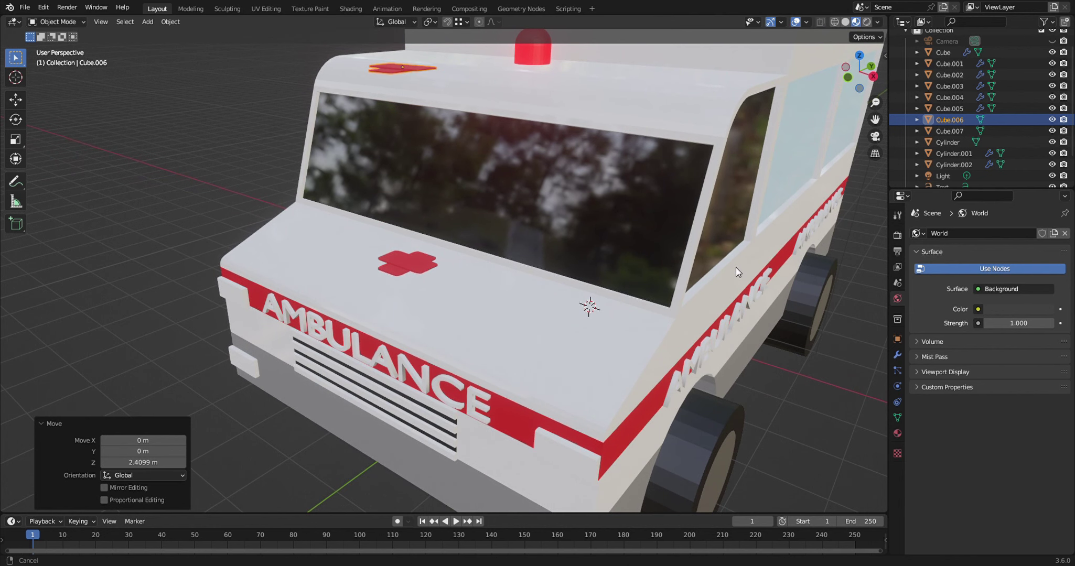
{"action": "middle_click_drag", "start_coordinate": [737, 272], "coordinate": [631, 301]}
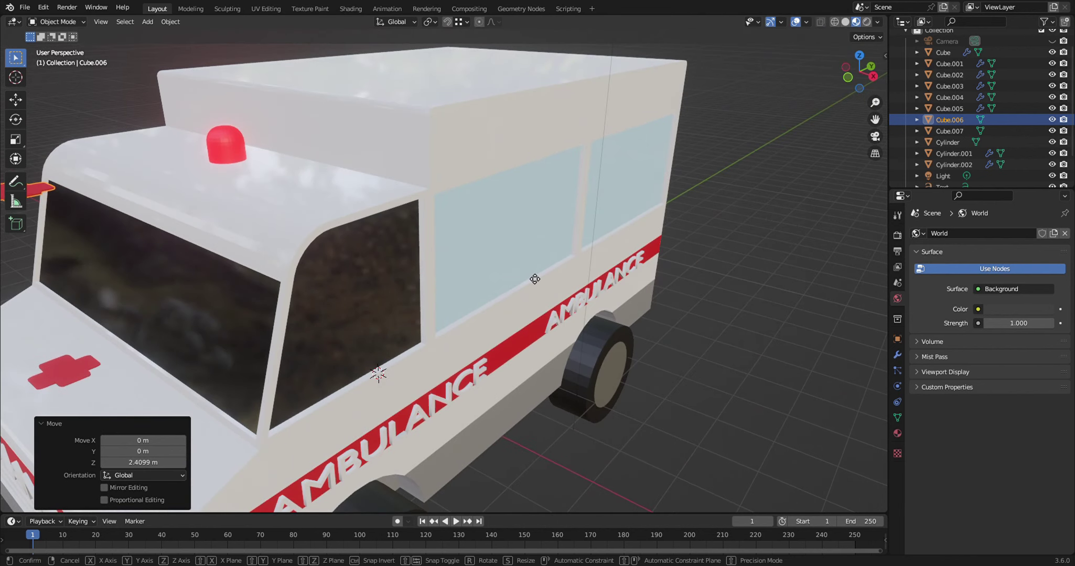
{"action": "key", "text": "g"}
{"action": "key", "text": "z"}
{"action": "left_click", "coordinate": [544, 246]}
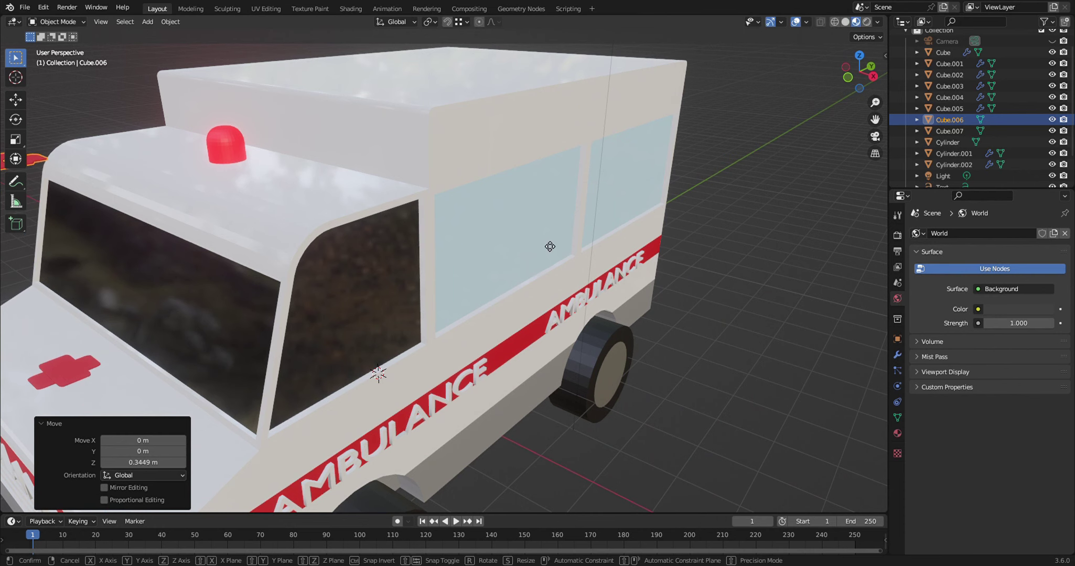
- Slide the cross back along Y and raise it onto the rear box roof
{"action": "key", "text": "g"}
{"action": "key", "text": "y"}
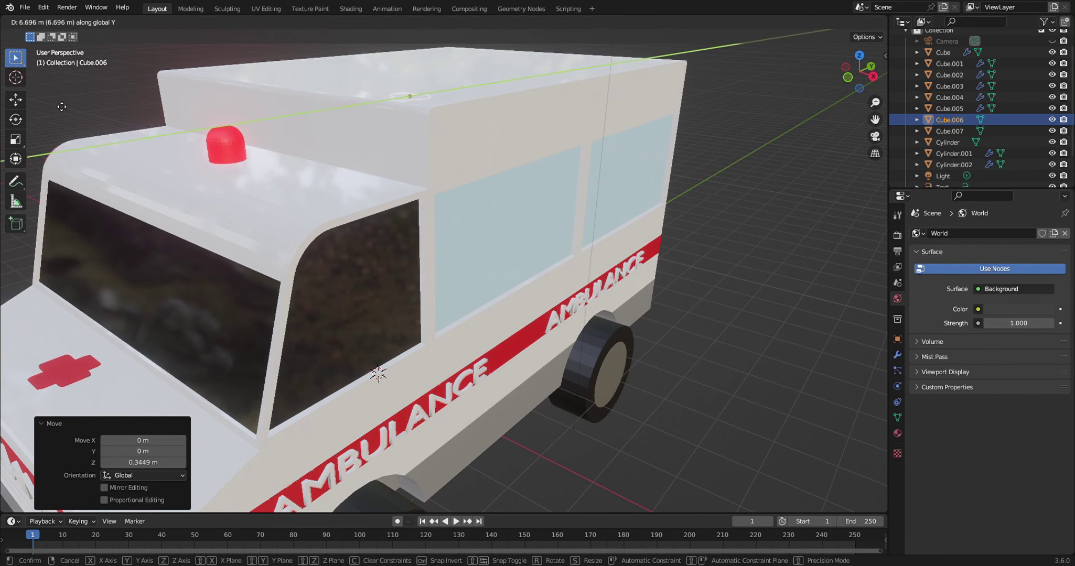
{"action": "left_click", "coordinate": [130, 74]}
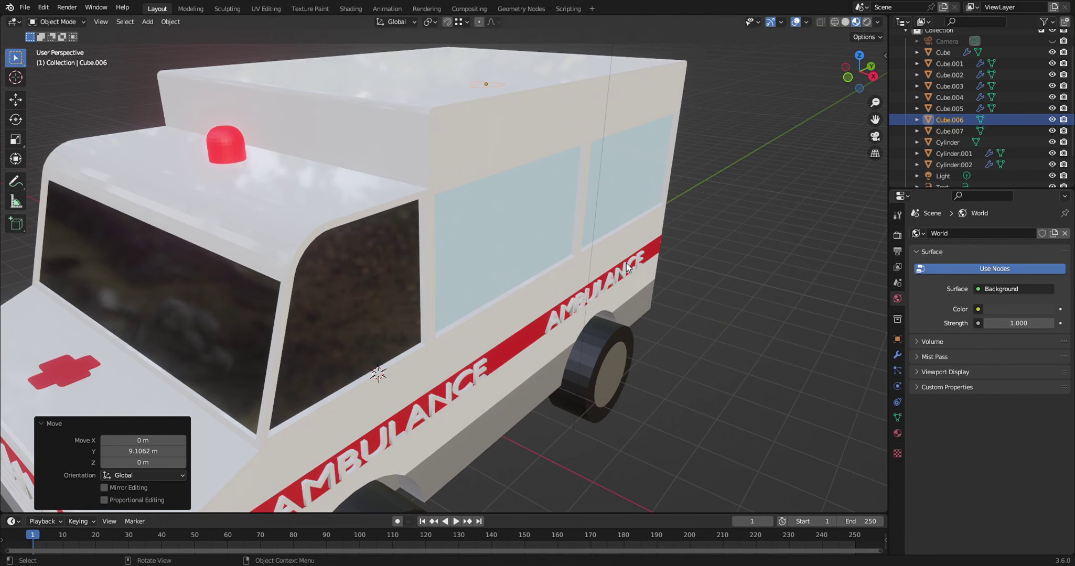
{"action": "middle_click_drag", "start_coordinate": [626, 262], "coordinate": [558, 284]}
{"action": "key", "text": "g"}
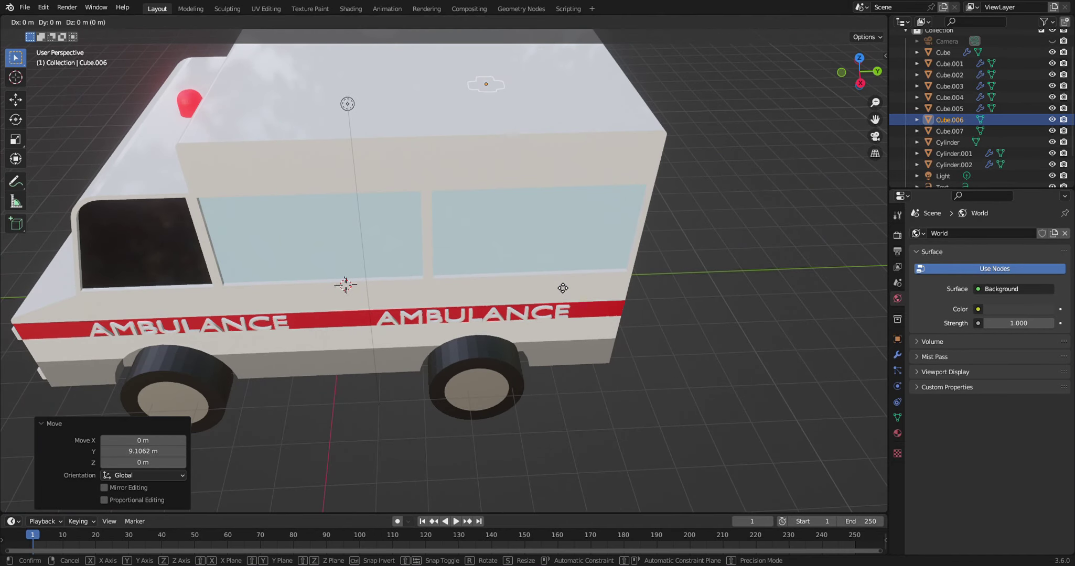
{"action": "key", "text": "z"}
{"action": "left_click", "coordinate": [594, 240]}
{"action": "mouse_move", "coordinate": [595, 239]}
{"action": "middle_mouse_down"}
{"action": "mouse_move", "coordinate": [572, 254]}
{"action": "mouse_move", "coordinate": [578, 241]}
{"action": "mouse_move", "coordinate": [537, 211]}
{"action": "mouse_move", "coordinate": [526, 283]}
{"action": "middle_mouse_up"}
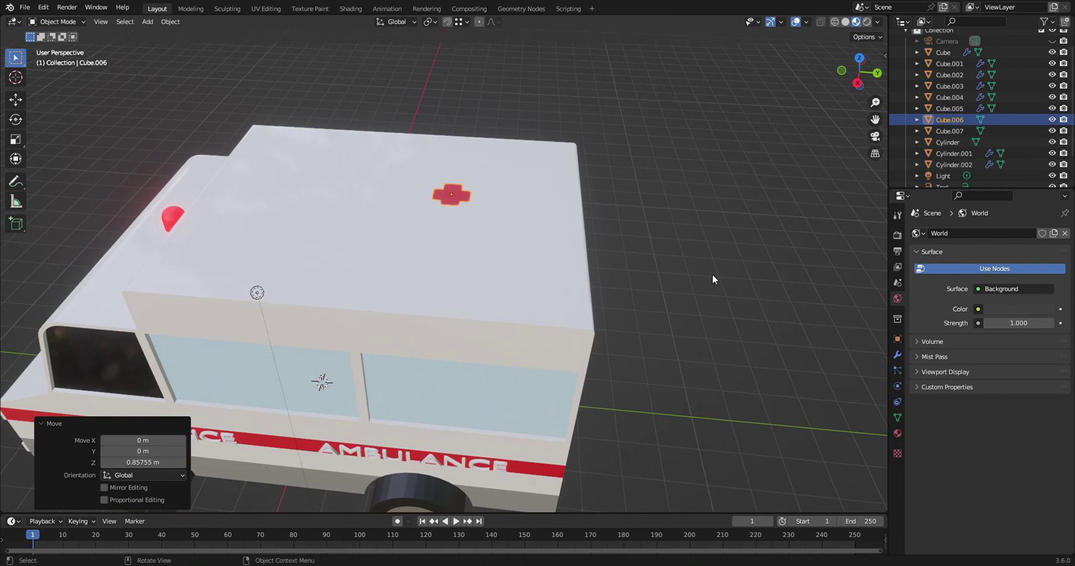
- Rotate the roof cross about Y with a -90° angle so it lies flat
{"action": "key", "text": "r"}
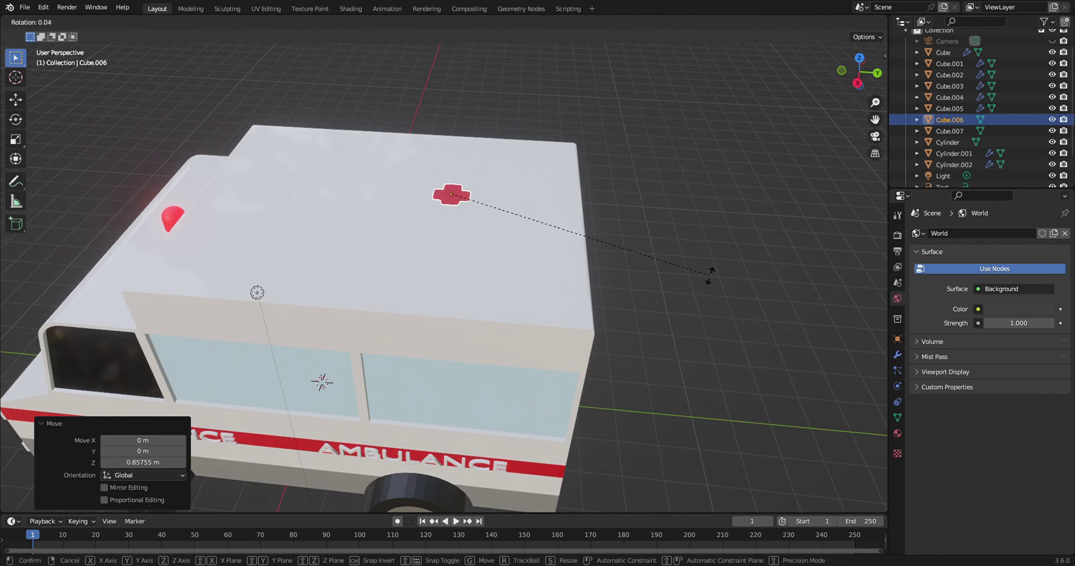
{"action": "key", "text": "y"}
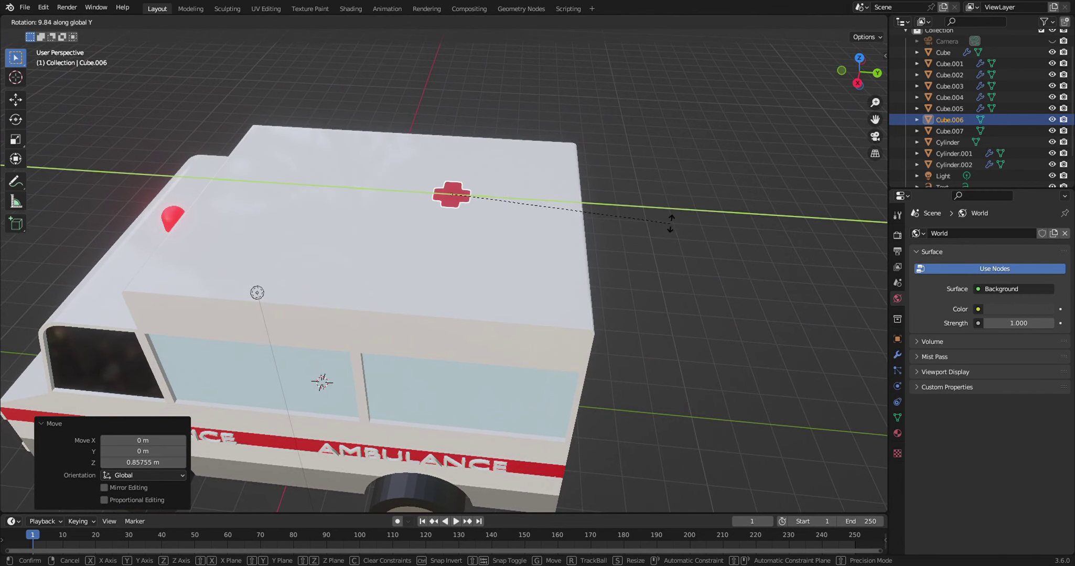
{"action": "left_click", "coordinate": [495, 219]}
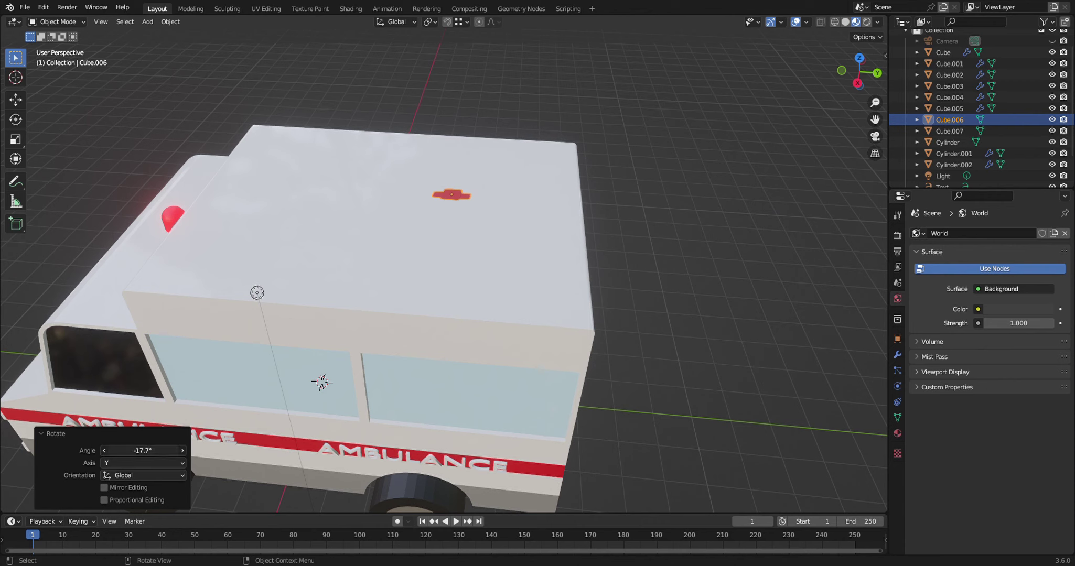
{"action": "left_click", "coordinate": [148, 451]}
{"action": "key", "text": "BackSpace"}
{"action": "type", "text": "-90"}
{"action": "key", "text": "Return"}
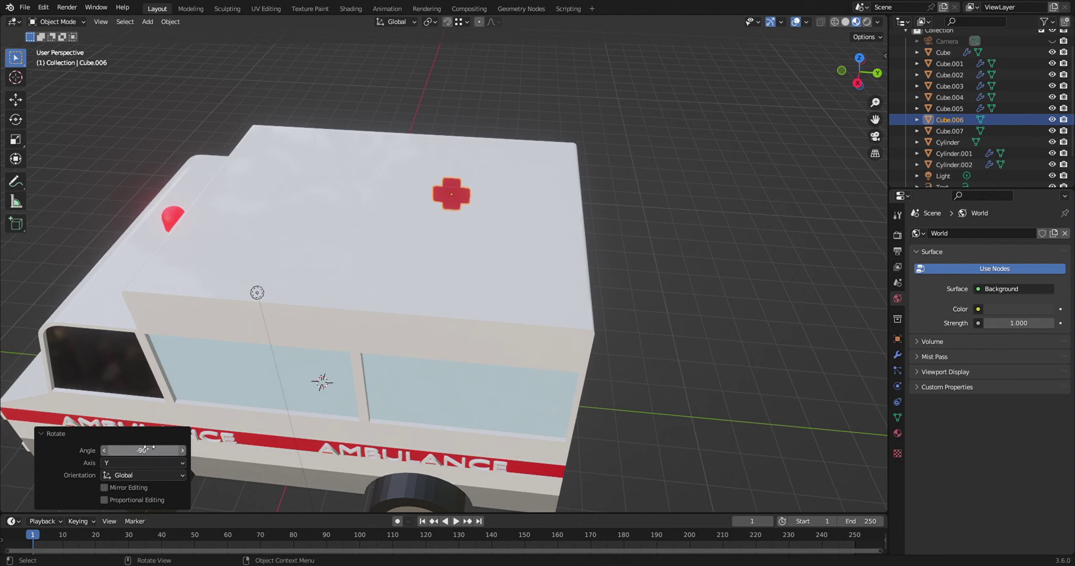
{"action": "left_click", "coordinate": [594, 312]}
{"action": "left_click", "coordinate": [457, 193]}
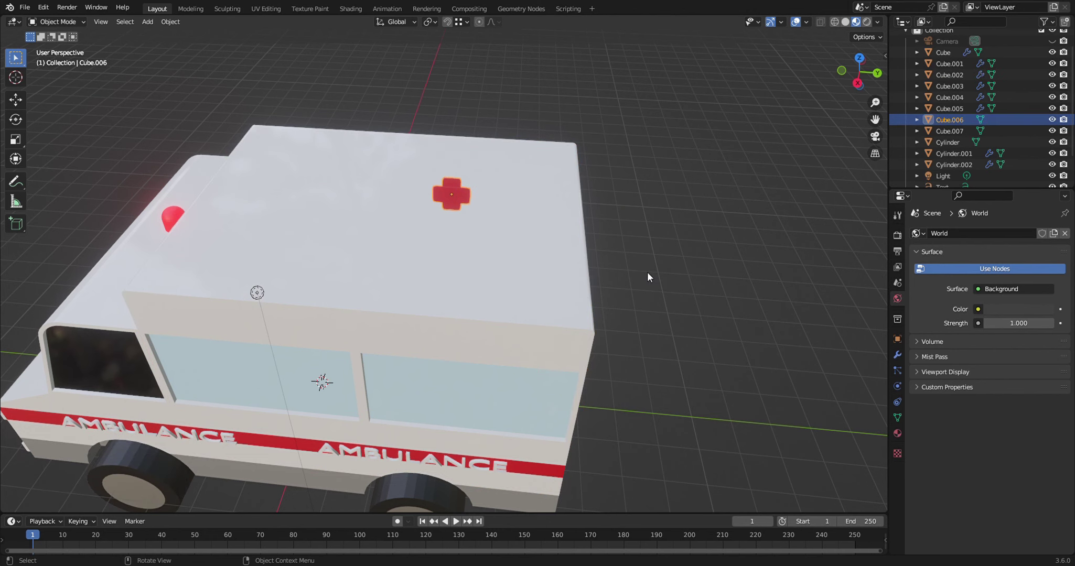
{"action": "middle_click_drag", "start_coordinate": [646, 271], "coordinate": [596, 268]}
- Move the cross along X to the rear box's side edge and lower it along Z
{"action": "key", "text": "g"}
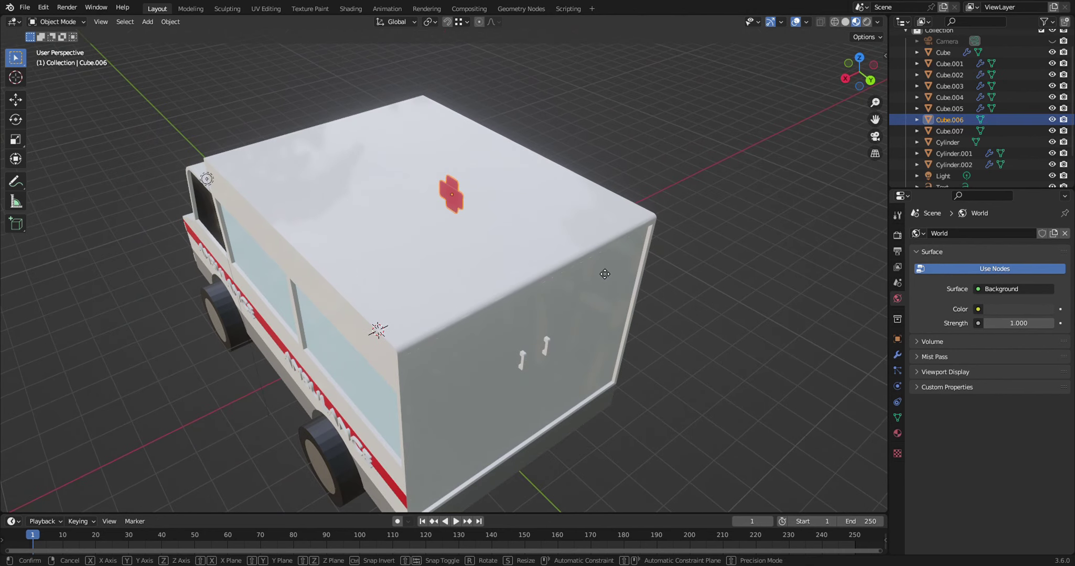
{"action": "key", "text": "x"}
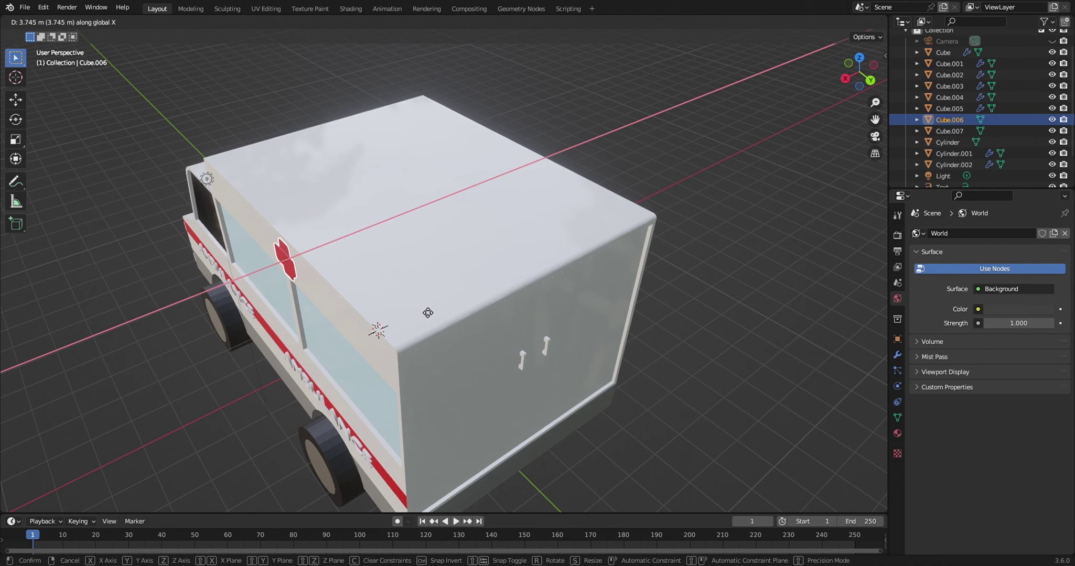
{"action": "key", "text": "ctrl"}
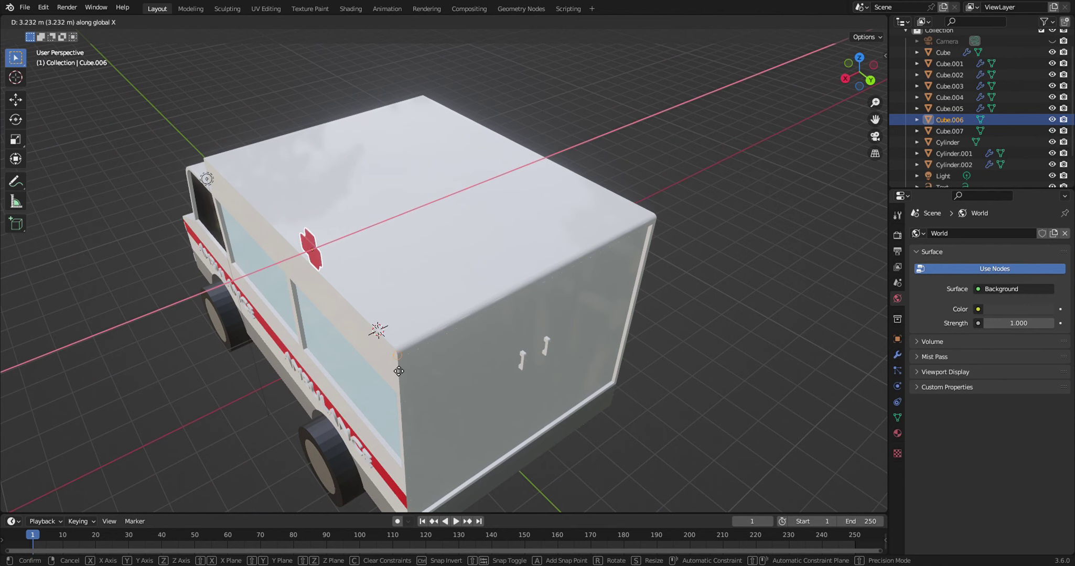
{"action": "left_click", "coordinate": [398, 371]}
{"action": "mouse_move", "coordinate": [337, 338]}
{"action": "middle_mouse_down"}
{"action": "mouse_move", "coordinate": [361, 285]}
{"action": "mouse_move", "coordinate": [388, 283]}
{"action": "mouse_move", "coordinate": [362, 267]}
{"action": "middle_mouse_up"}
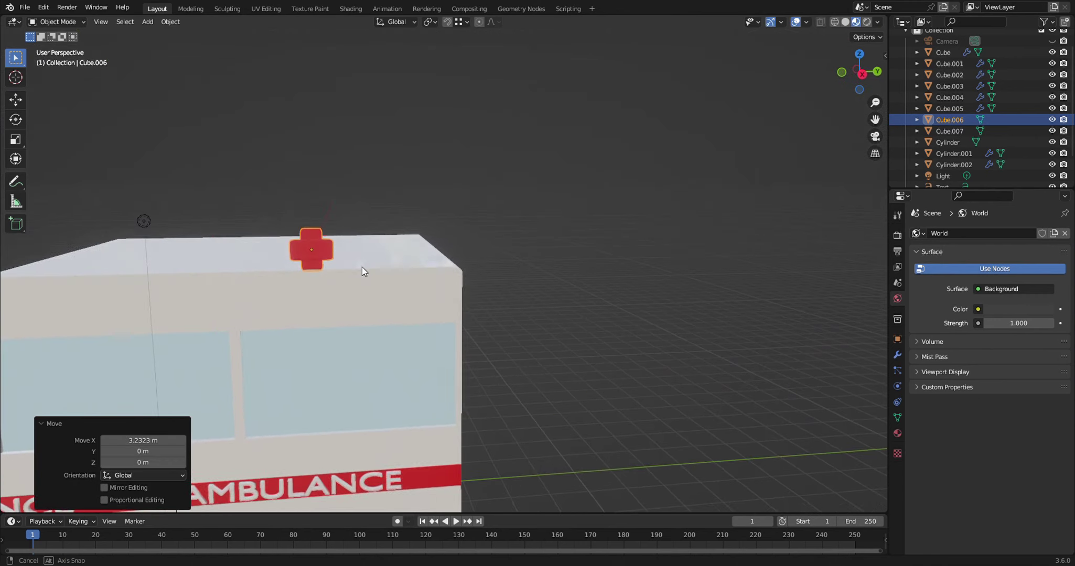
{"action": "key", "text": "g"}
{"action": "key", "text": "z"}
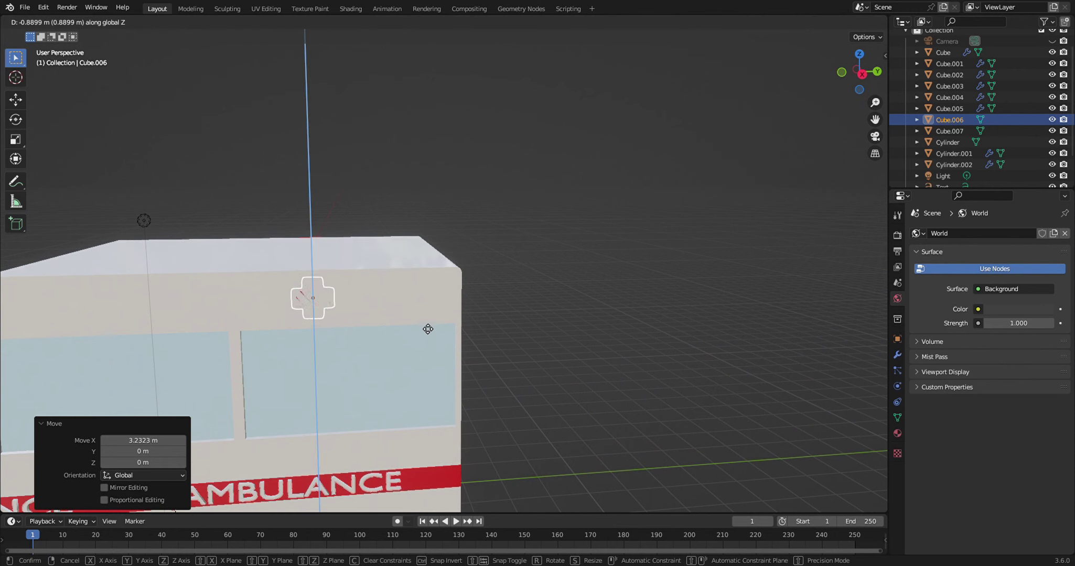
{"action": "left_click", "coordinate": [426, 330]}
- Nudge the cross along X and slide it about 1.35 m along Y toward the rear corner
{"action": "mouse_move", "coordinate": [421, 326]}
{"action": "middle_mouse_down"}
{"action": "mouse_move", "coordinate": [543, 309]}
{"action": "mouse_move", "coordinate": [497, 309]}
{"action": "middle_mouse_up"}
{"action": "key", "text": "g"}
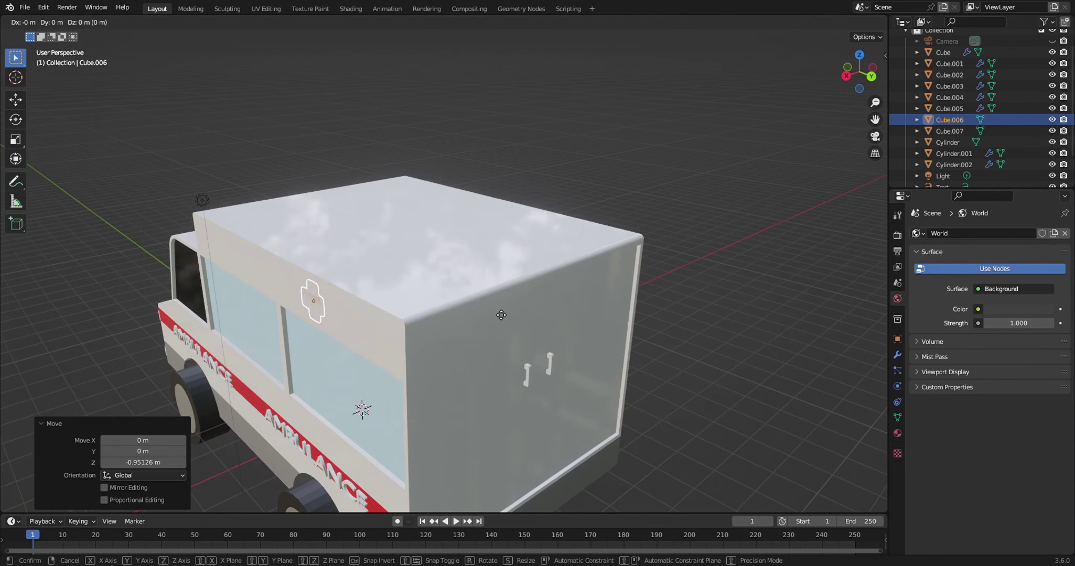
{"action": "key", "text": "x"}
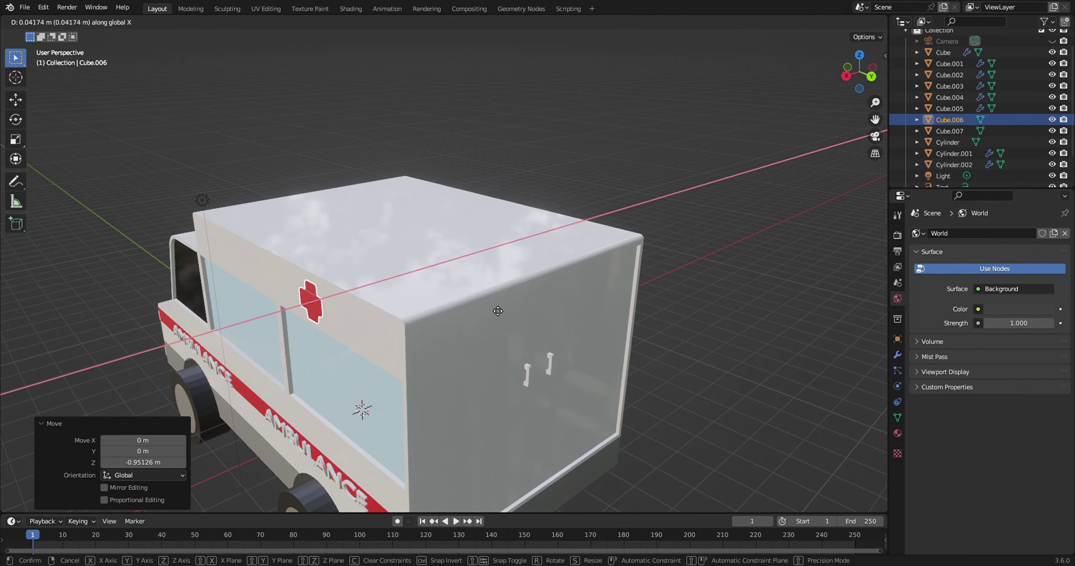
{"action": "left_click", "coordinate": [498, 311]}
{"action": "middle_click_drag", "start_coordinate": [482, 322], "coordinate": [488, 320]}
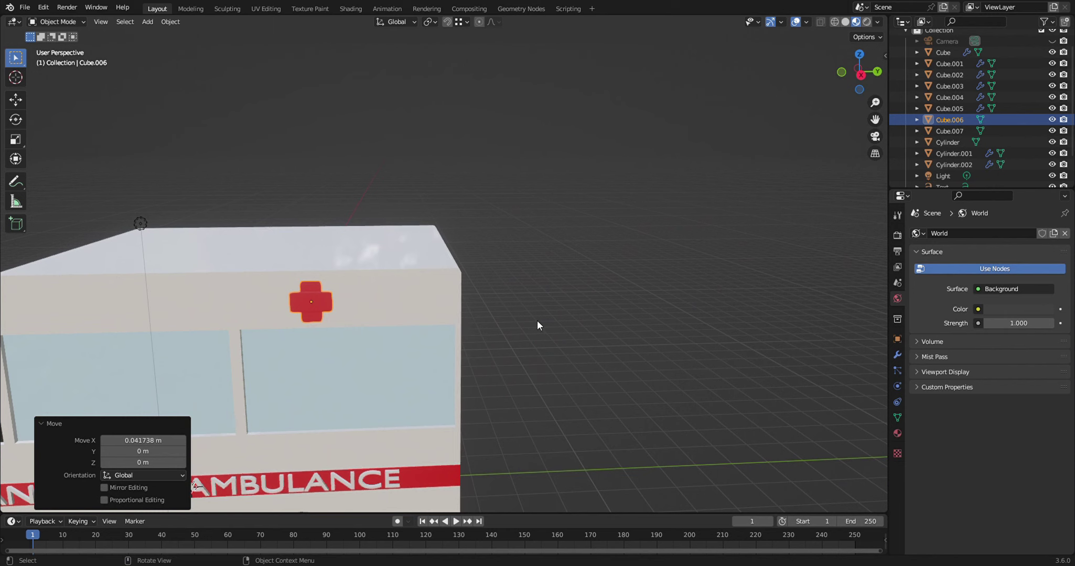
{"action": "key", "text": "g"}
{"action": "key", "text": "y"}
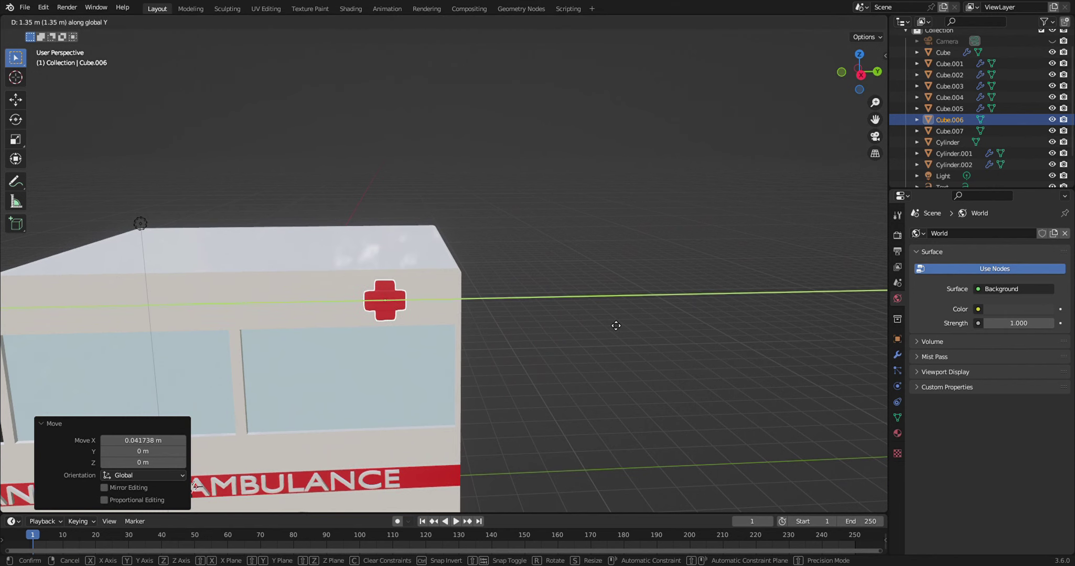
{"action": "left_click", "coordinate": [616, 325]}
{"action": "scroll", "coordinate": [399, 377], "scroll_direction": "down", "scroll_amount": 4}
{"action": "middle_click_drag", "start_coordinate": [314, 378], "coordinate": [420, 343], "text": "shift"}
{"action": "scroll", "coordinate": [403, 400], "scroll_direction": "up", "scroll_amount": 2}
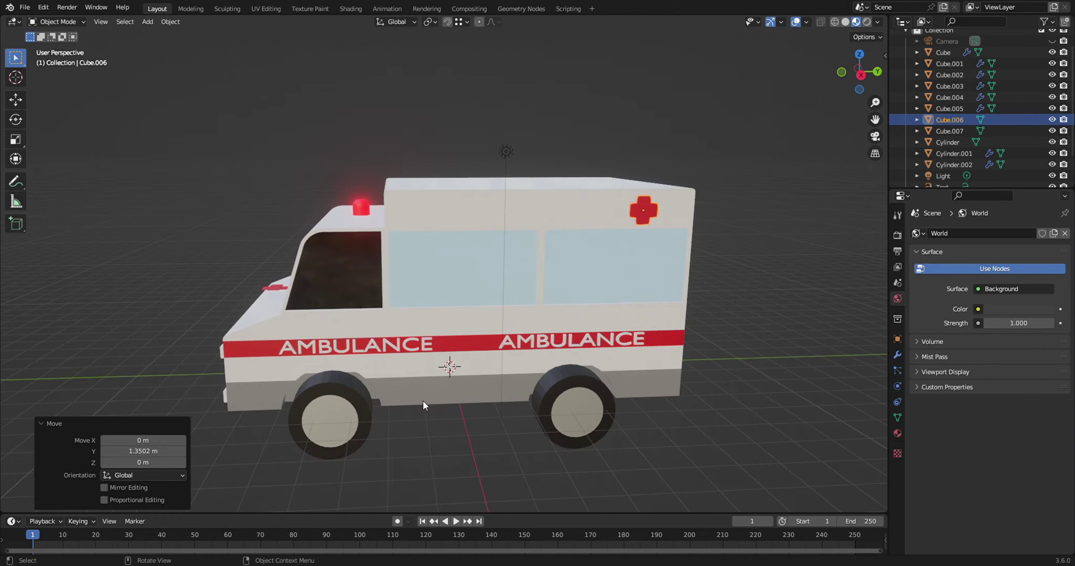
- Orbit to a front-quarter view and select the front headlight block
{"action": "mouse_move", "coordinate": [465, 403]}
{"action": "middle_mouse_down"}
{"action": "mouse_move", "coordinate": [356, 374]}
{"action": "mouse_move", "coordinate": [384, 386]}
{"action": "mouse_move", "coordinate": [494, 386]}
{"action": "mouse_move", "coordinate": [387, 383]}
{"action": "mouse_move", "coordinate": [454, 424]}
{"action": "middle_mouse_up"}
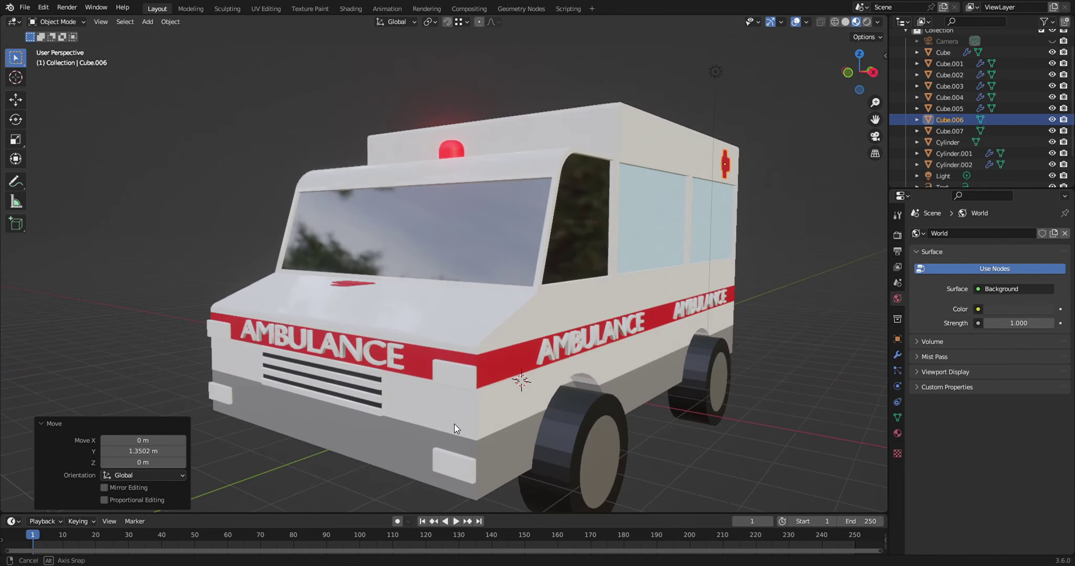
{"action": "scroll", "coordinate": [446, 416], "scroll_direction": "up", "scroll_amount": 2}
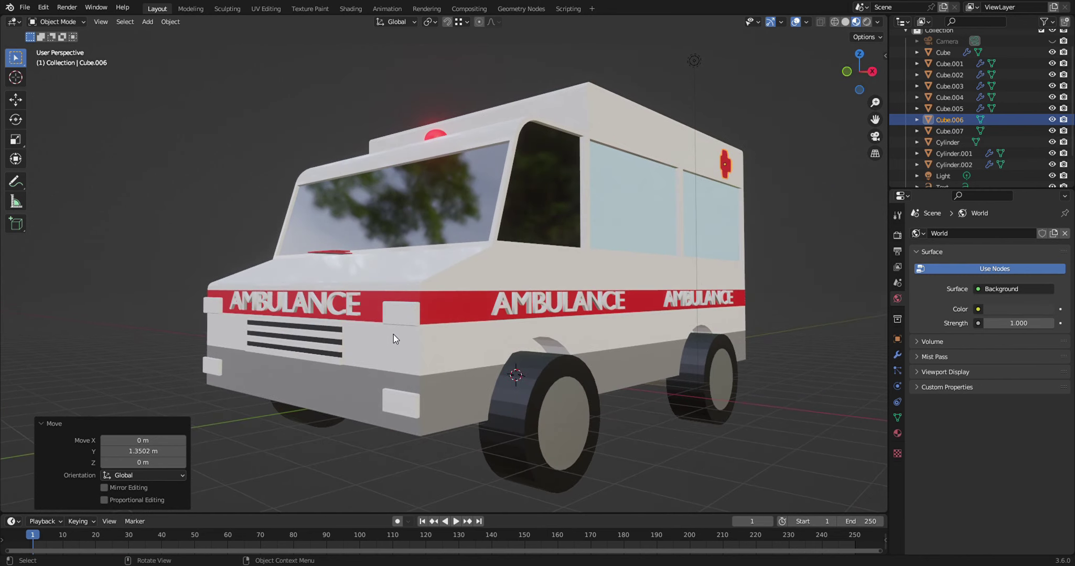
{"action": "left_click", "coordinate": [399, 313]}
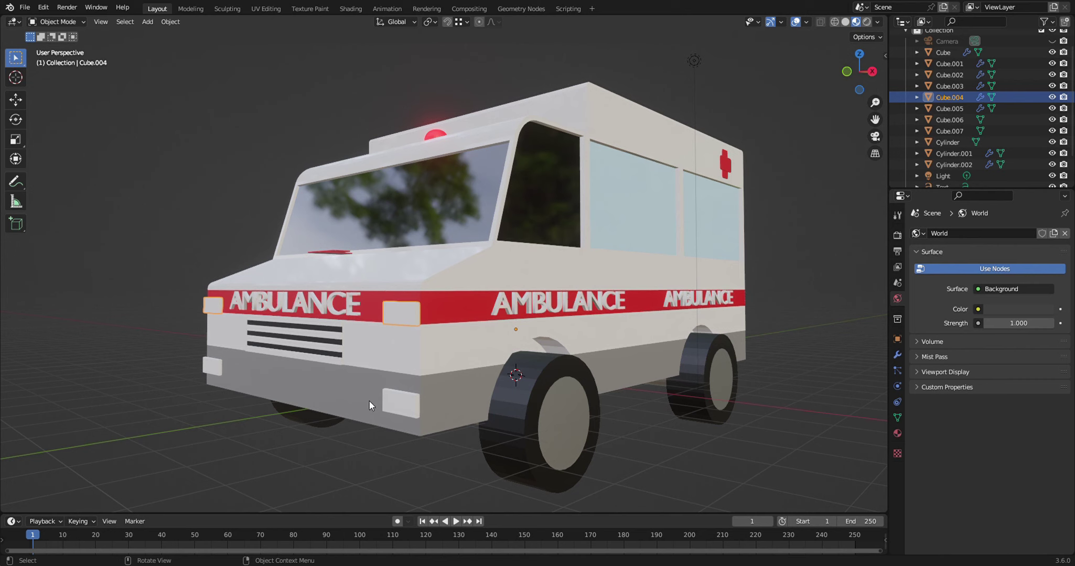
- Add a new material slot and new material to the front headlight block
{"action": "left_click", "coordinate": [897, 433]}
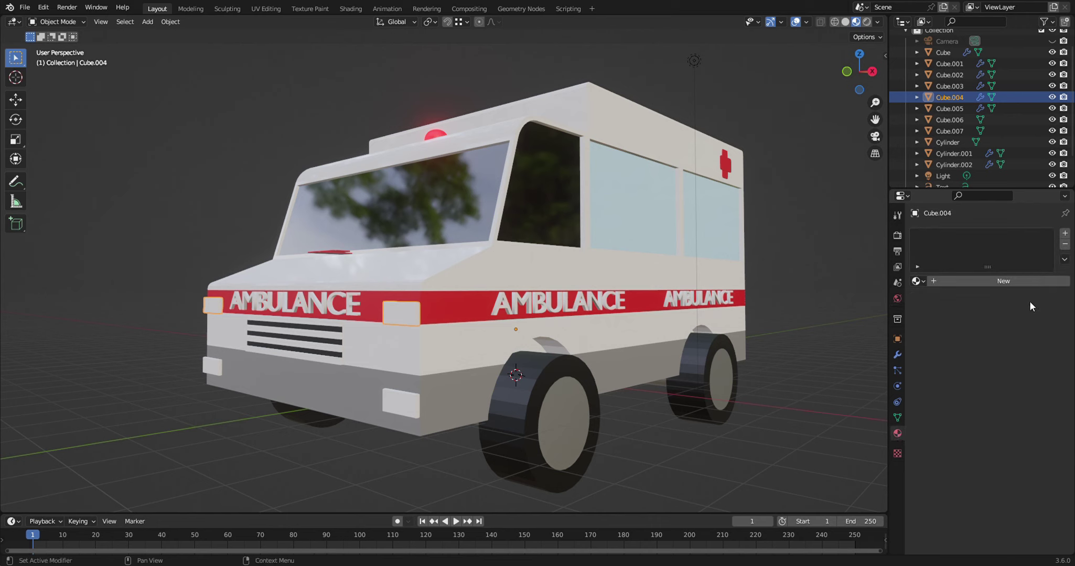
{"action": "left_click", "coordinate": [1065, 233]}
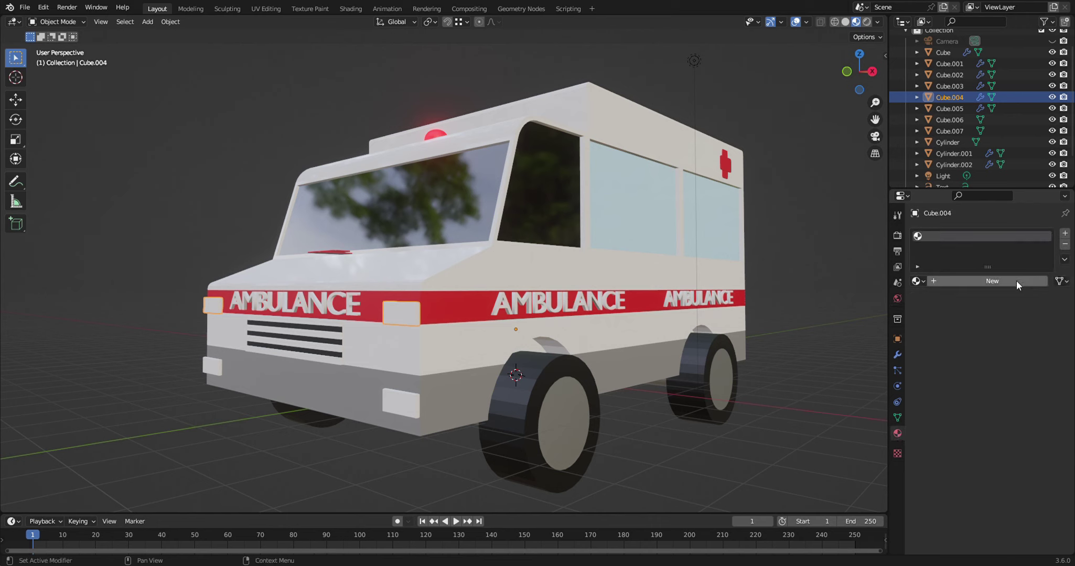
{"action": "left_click", "coordinate": [1016, 280]}
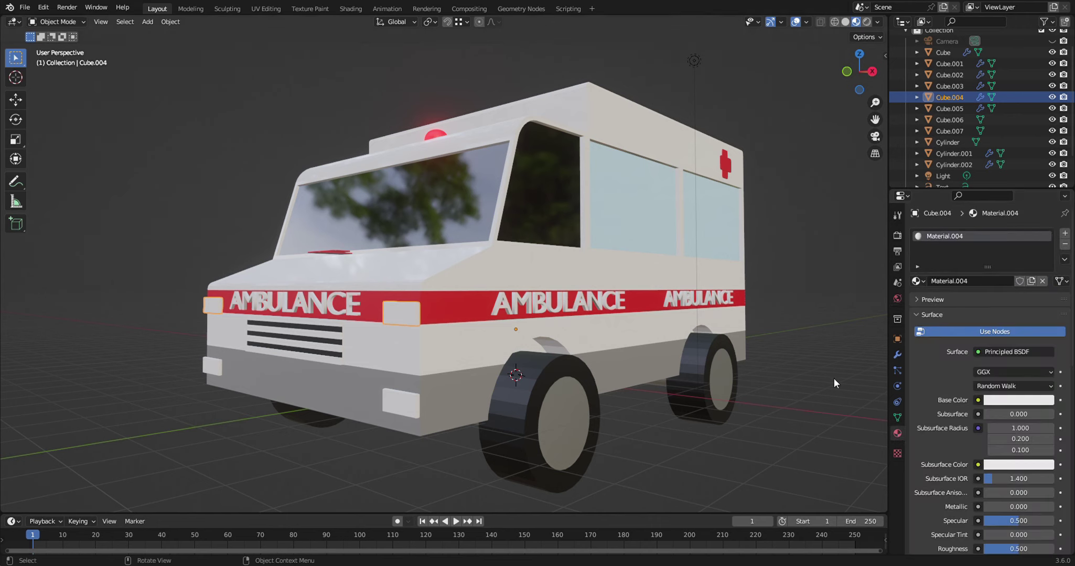
{"action": "left_click", "coordinate": [897, 235]}
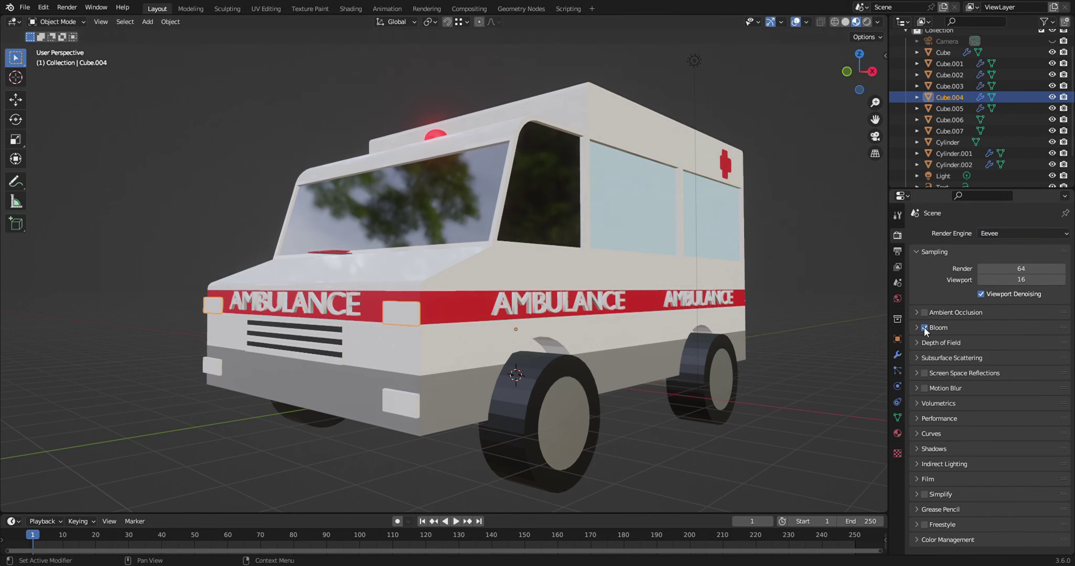
{"action": "left_click", "coordinate": [897, 434]}
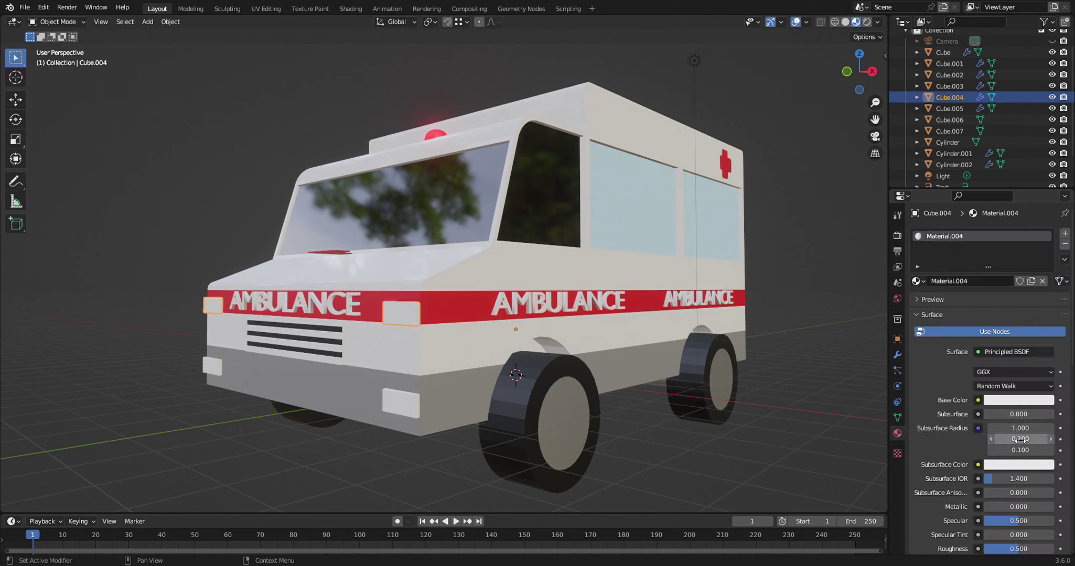
- Set the headlight material's emission colour to light yellow with strength 8.5
{"action": "scroll", "coordinate": [1015, 460], "scroll_direction": "down", "scroll_amount": 5}
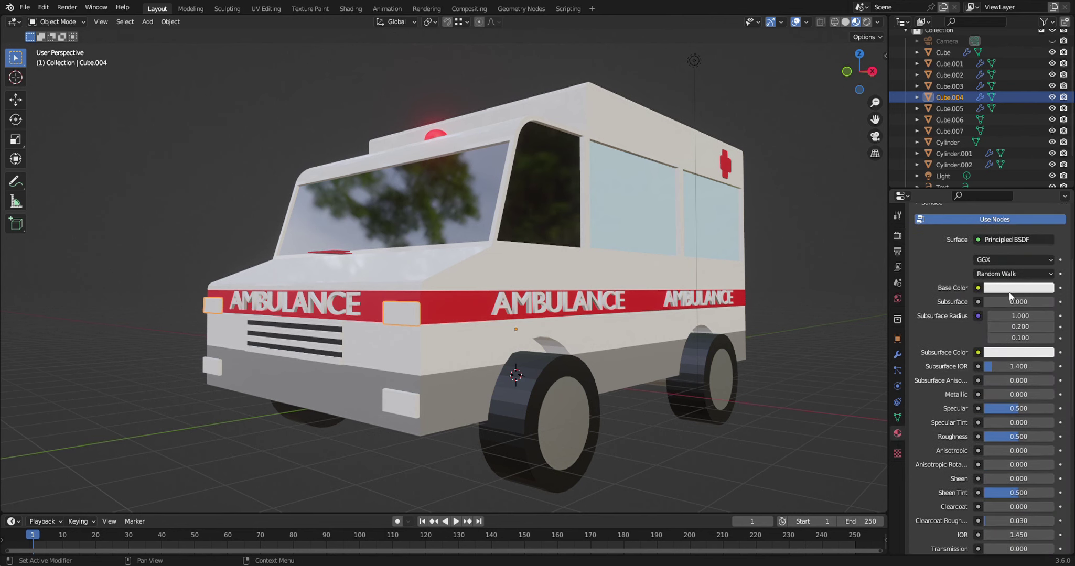
{"action": "scroll", "coordinate": [1021, 458], "scroll_direction": "down", "scroll_amount": 3}
{"action": "scroll", "coordinate": [1019, 458], "scroll_direction": "down", "scroll_amount": 4}
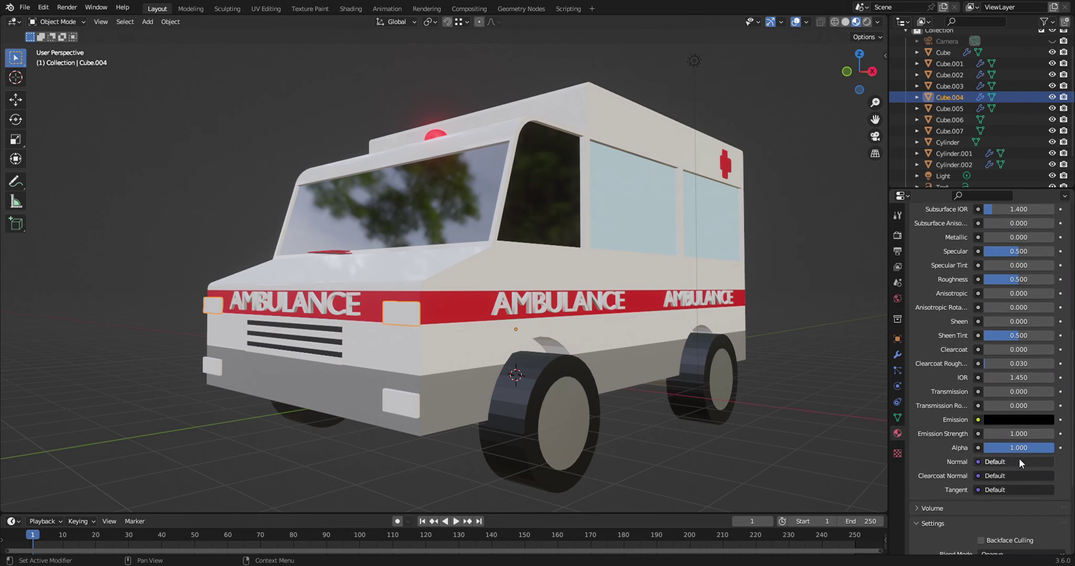
{"action": "left_click", "coordinate": [1008, 417]}
{"action": "left_click", "coordinate": [1028, 420]}
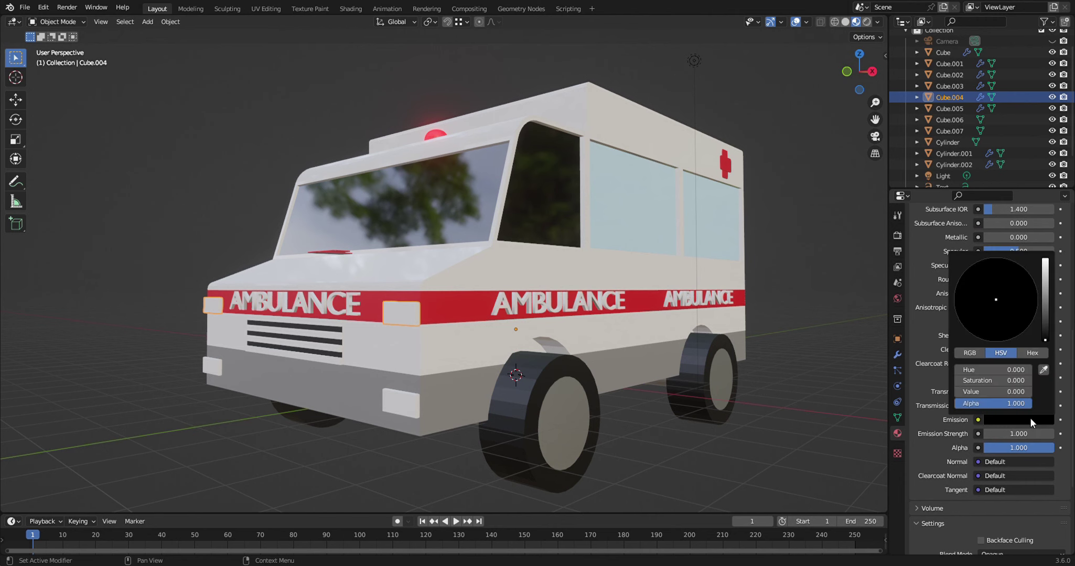
{"action": "left_click_drag", "start_coordinate": [1045, 339], "coordinate": [1045, 259]}
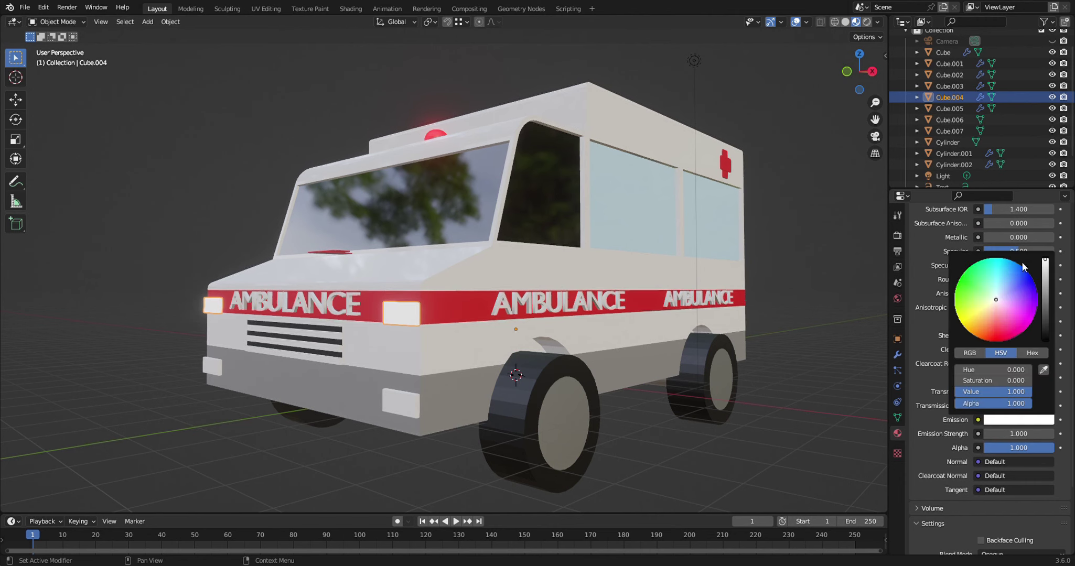
{"action": "left_click_drag", "start_coordinate": [996, 300], "coordinate": [985, 307]}
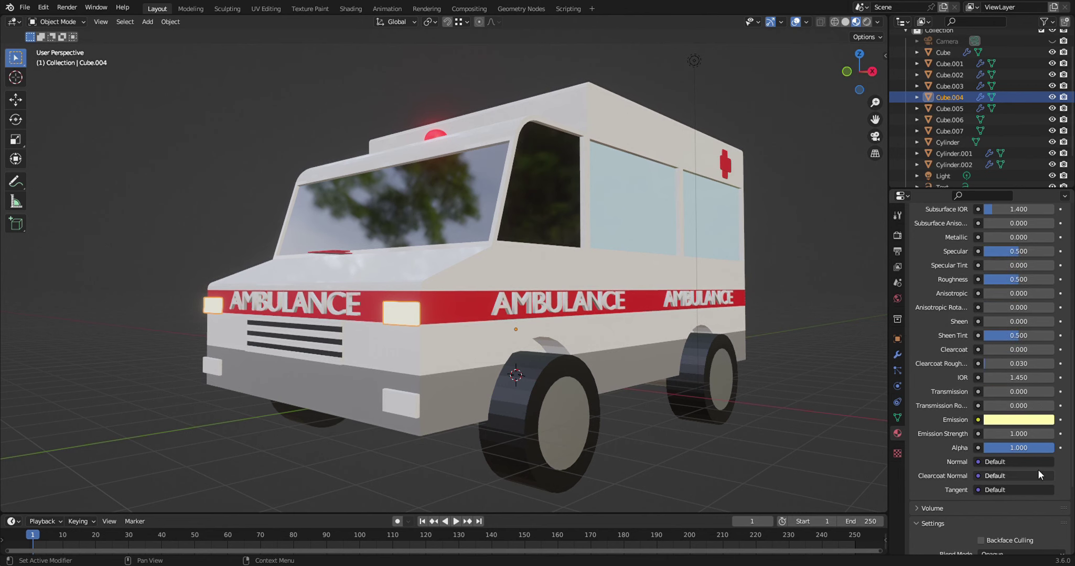
{"action": "left_click", "coordinate": [1018, 434]}
{"action": "type", "text": "8.5"}
{"action": "key", "text": "Return"}
- Raise headlight emission strength to 10.5 and duplicate the lower front light block
{"action": "left_click_drag", "start_coordinate": [1019, 434], "coordinate": [1028, 433]}
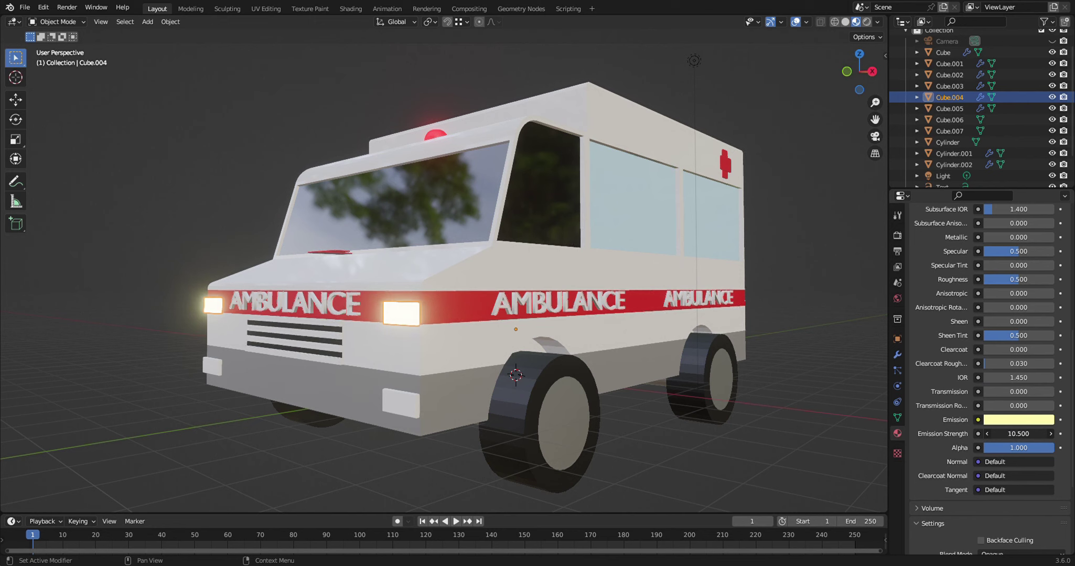
{"action": "left_click", "coordinate": [403, 403]}
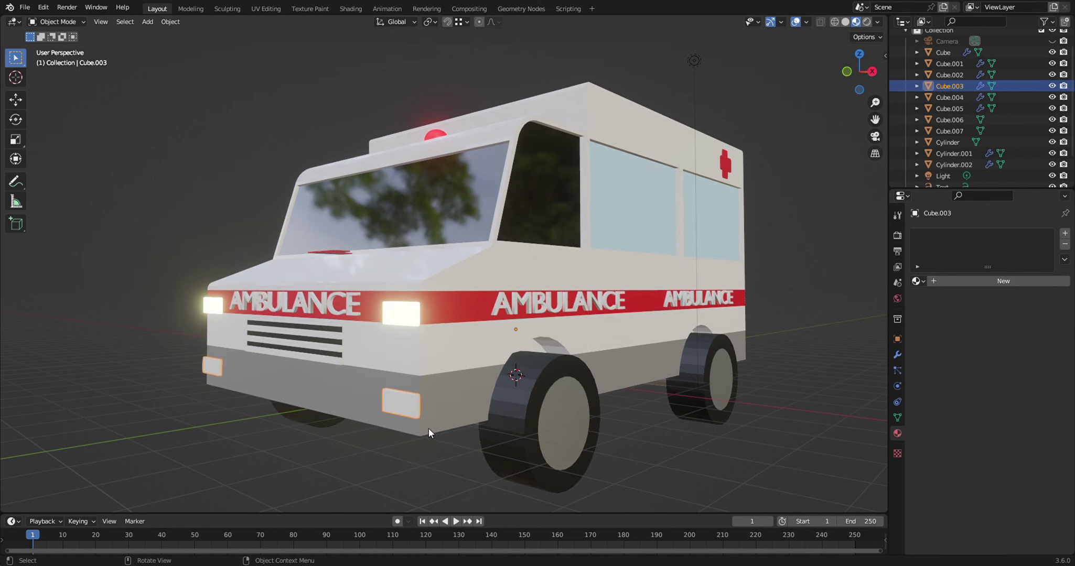
{"action": "middle_click_drag", "start_coordinate": [500, 427], "coordinate": [465, 439]}
{"action": "scroll", "coordinate": [465, 439], "scroll_direction": "up", "scroll_amount": 3}
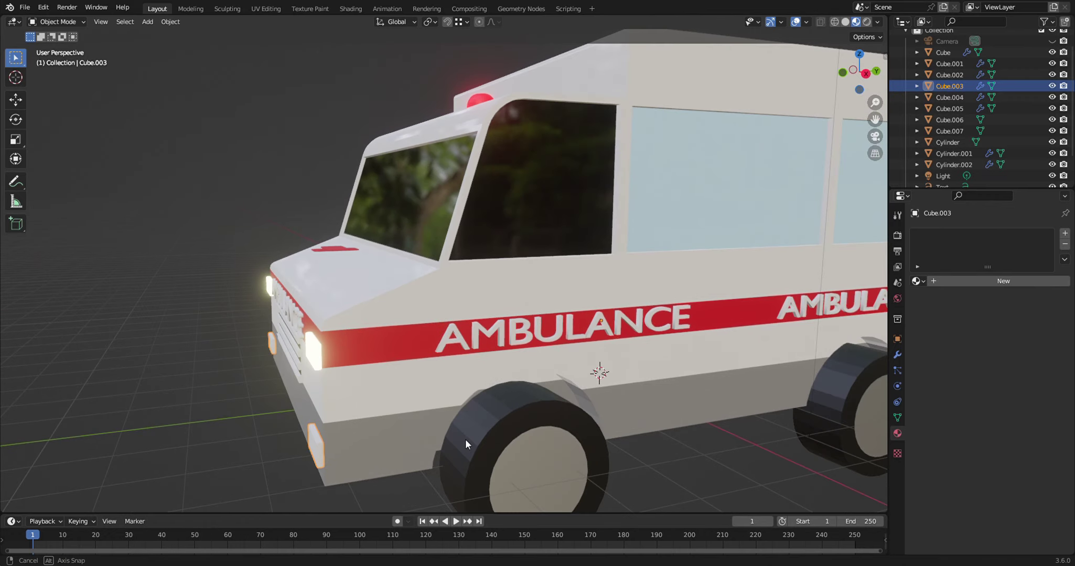
{"action": "key", "text": "shift+d"}
{"action": "right_click", "coordinate": [346, 448]}
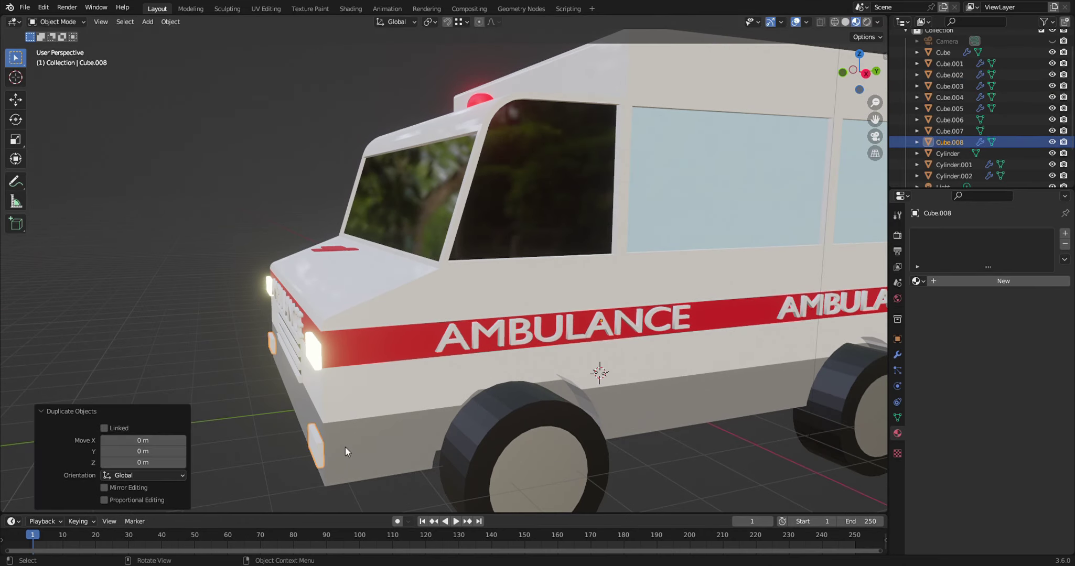
- Slide the duplicated light block along Y to the ambulance's rear
{"action": "scroll", "coordinate": [345, 446], "scroll_direction": "down", "scroll_amount": 8}
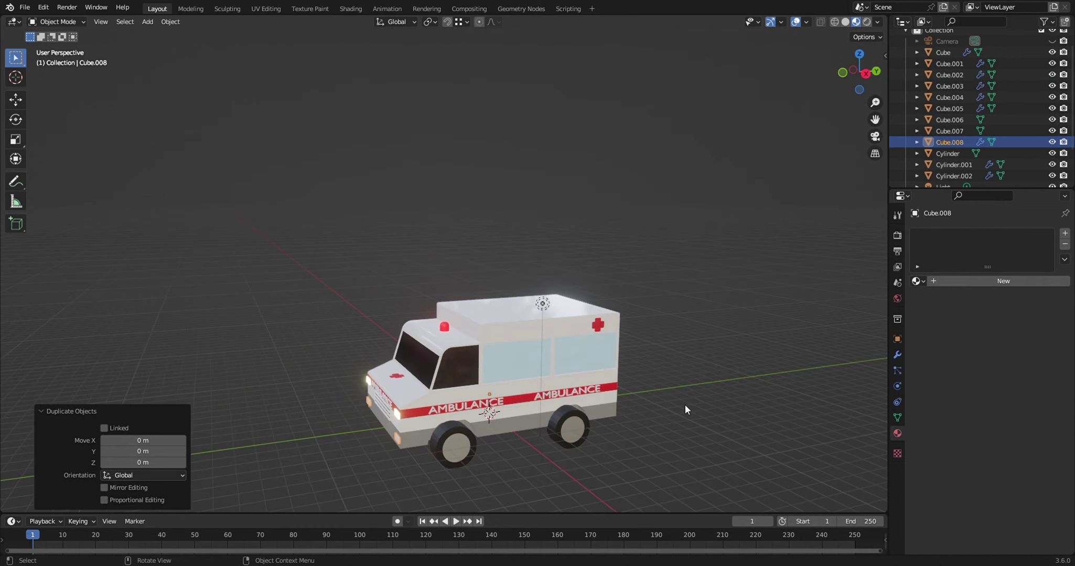
{"action": "middle_click_drag", "start_coordinate": [684, 404], "coordinate": [573, 398], "text": "shift"}
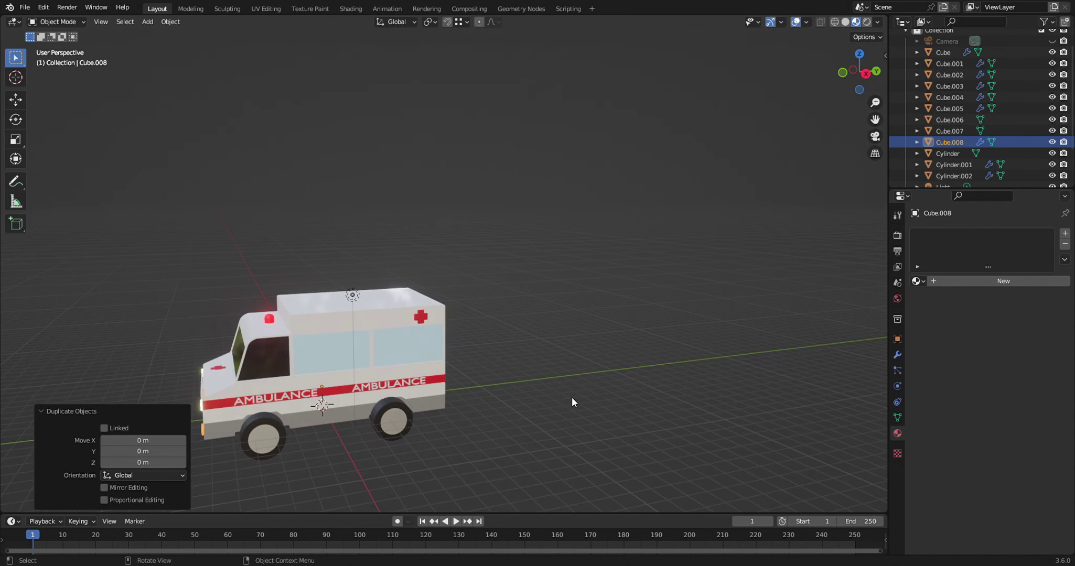
{"action": "key", "text": "g"}
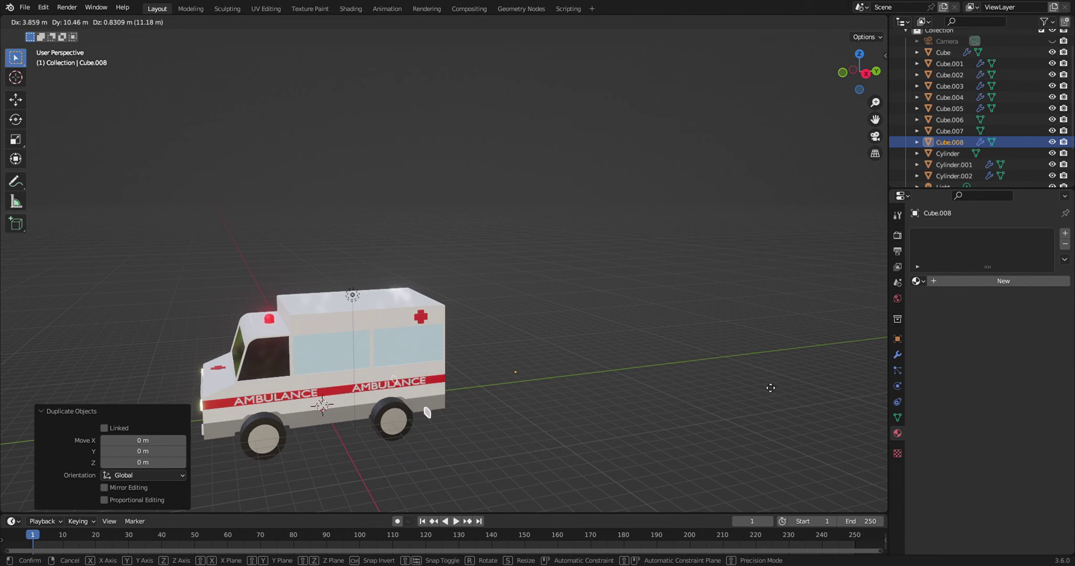
{"action": "key", "text": "y"}
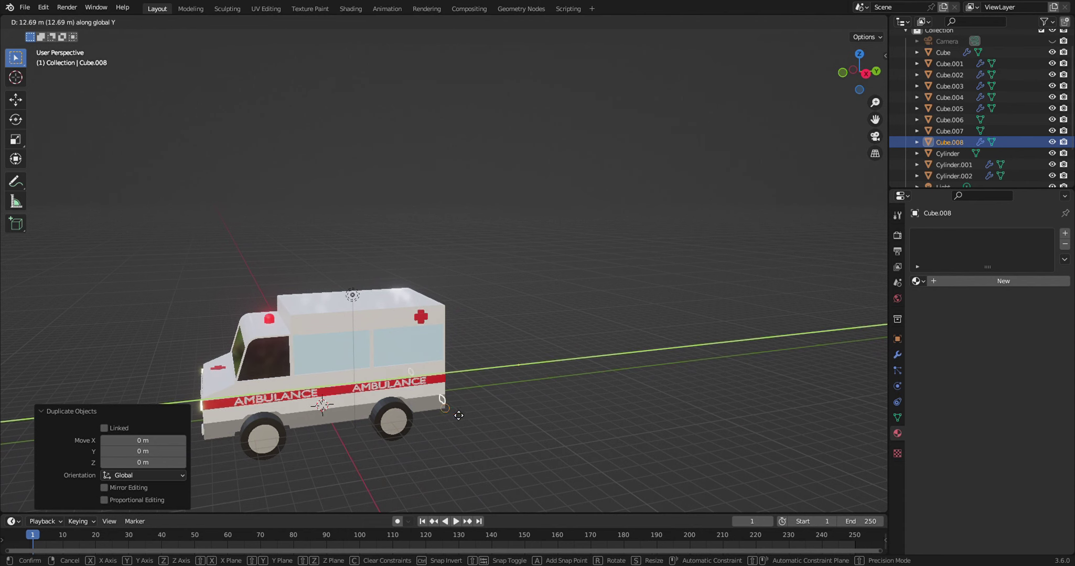
{"action": "left_click", "coordinate": [450, 413]}
- Stretch the rear light blocks taller along Z and raise them vertically
{"action": "mouse_move", "coordinate": [577, 417]}
{"action": "middle_mouse_down"}
{"action": "mouse_move", "coordinate": [511, 420]}
{"action": "mouse_move", "coordinate": [401, 387]}
{"action": "mouse_move", "coordinate": [413, 384]}
{"action": "middle_mouse_up"}
{"action": "scroll", "coordinate": [413, 388], "scroll_direction": "up", "scroll_amount": 2}
{"action": "key", "text": "s"}
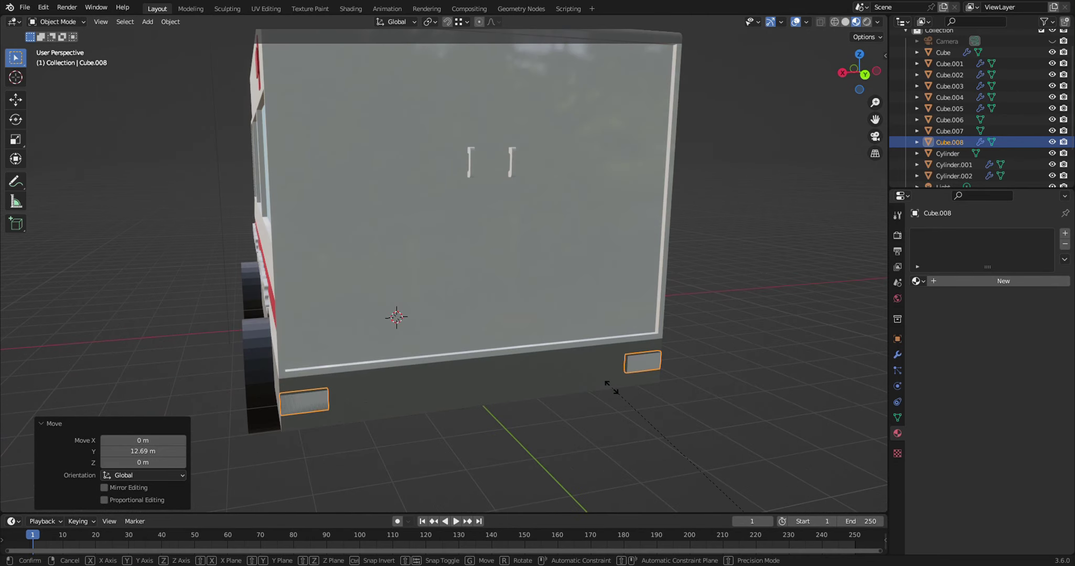
{"action": "key", "text": "z"}
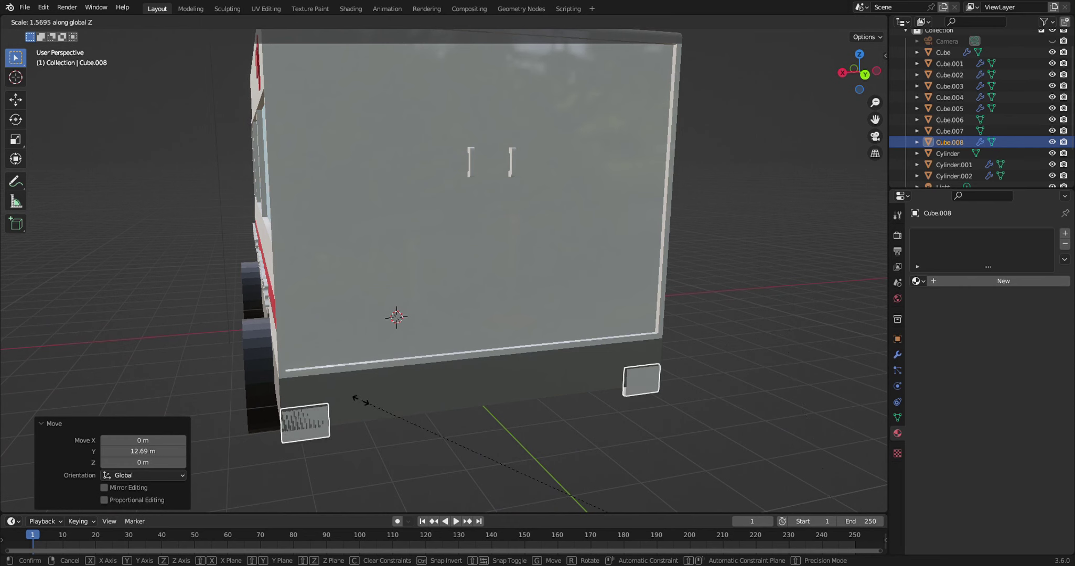
{"action": "left_click", "coordinate": [266, 418]}
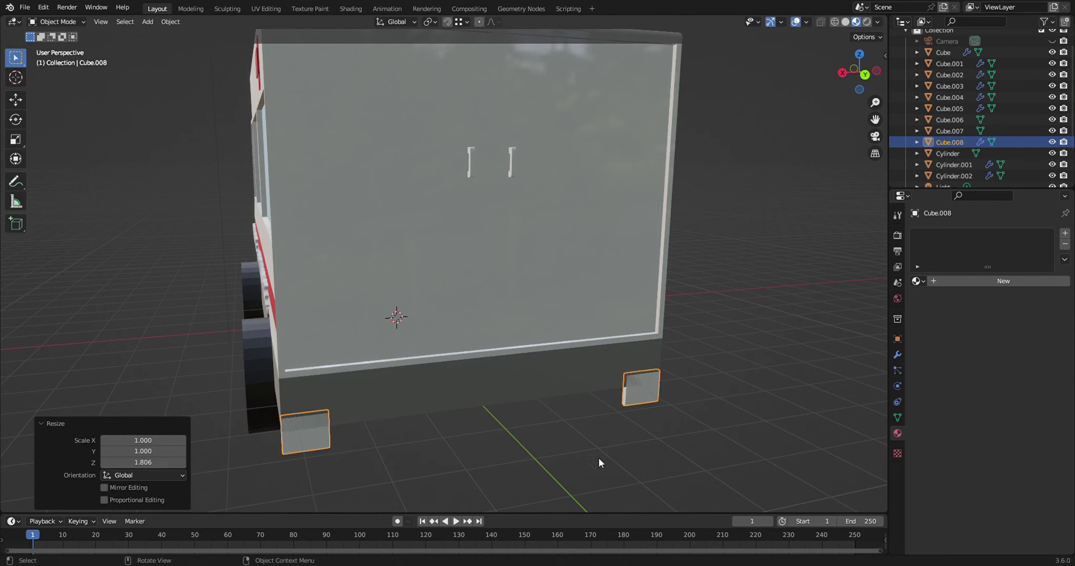
{"action": "key", "text": "g"}
{"action": "key", "text": "z"}
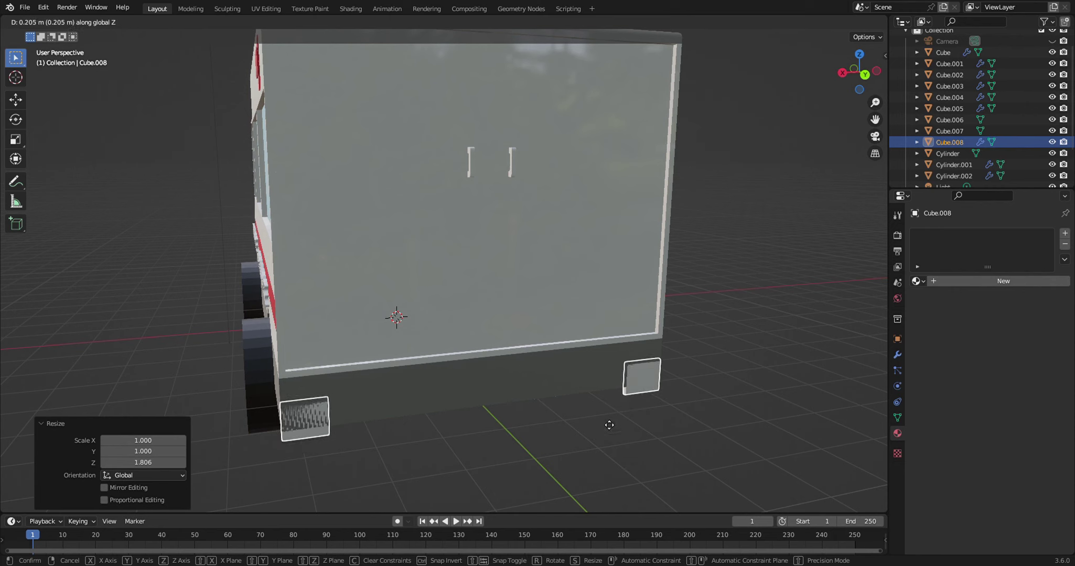
{"action": "left_click", "coordinate": [599, 390]}
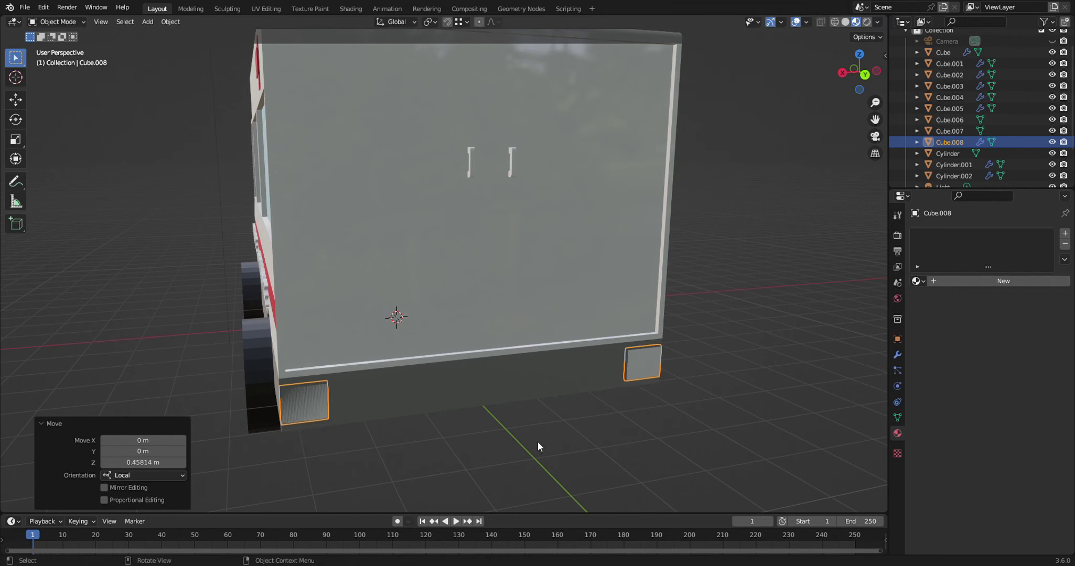
- Shift the rear lights slightly along Y toward the back corners
{"action": "middle_click_drag", "start_coordinate": [538, 447], "coordinate": [615, 431]}
{"action": "key", "text": "g"}
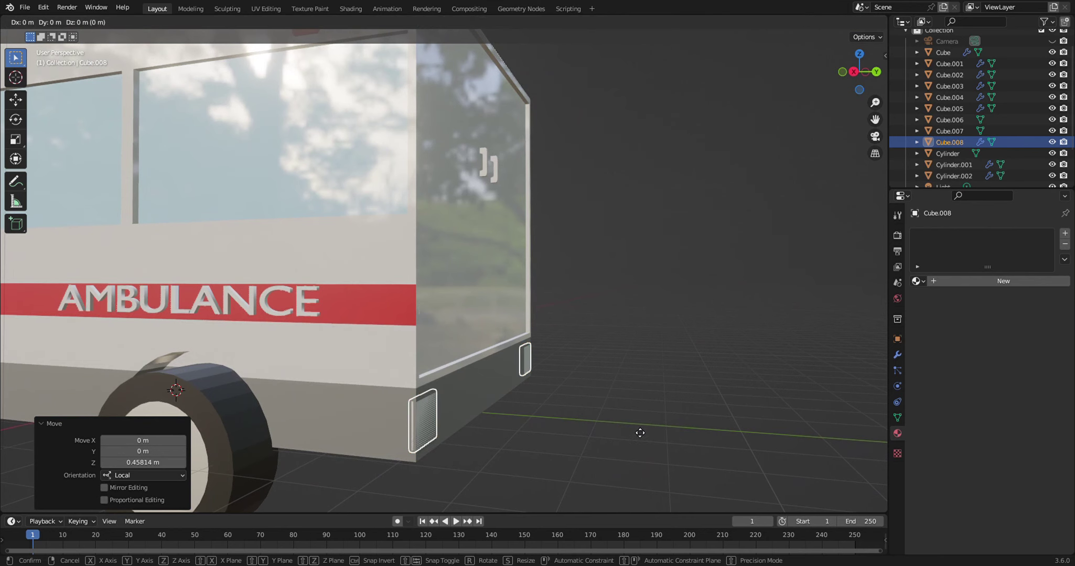
{"action": "key", "text": "y"}
{"action": "left_click", "coordinate": [655, 439]}
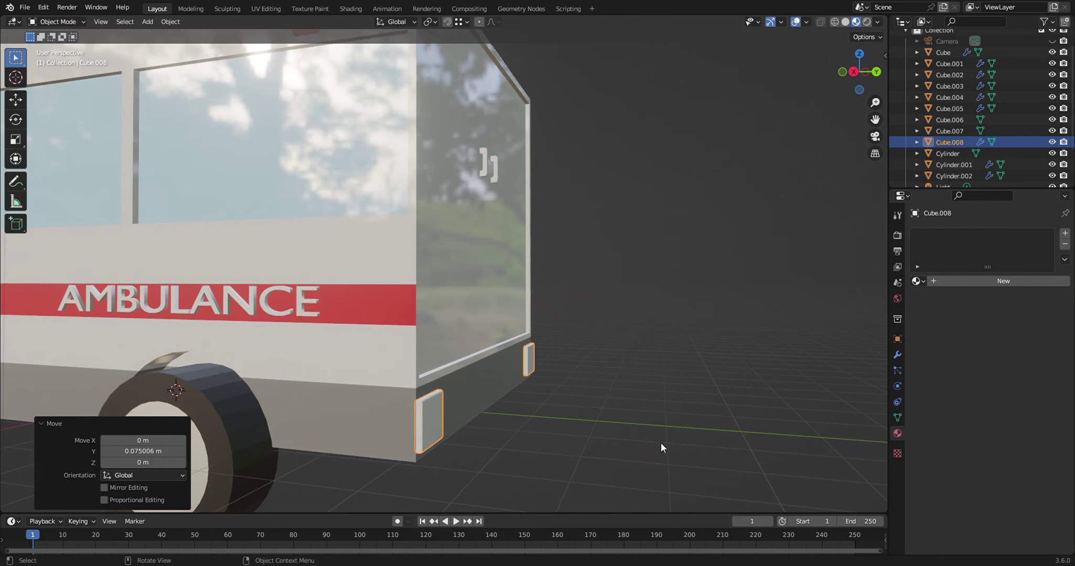
{"action": "scroll", "coordinate": [661, 442], "scroll_direction": "down", "scroll_amount": 5}
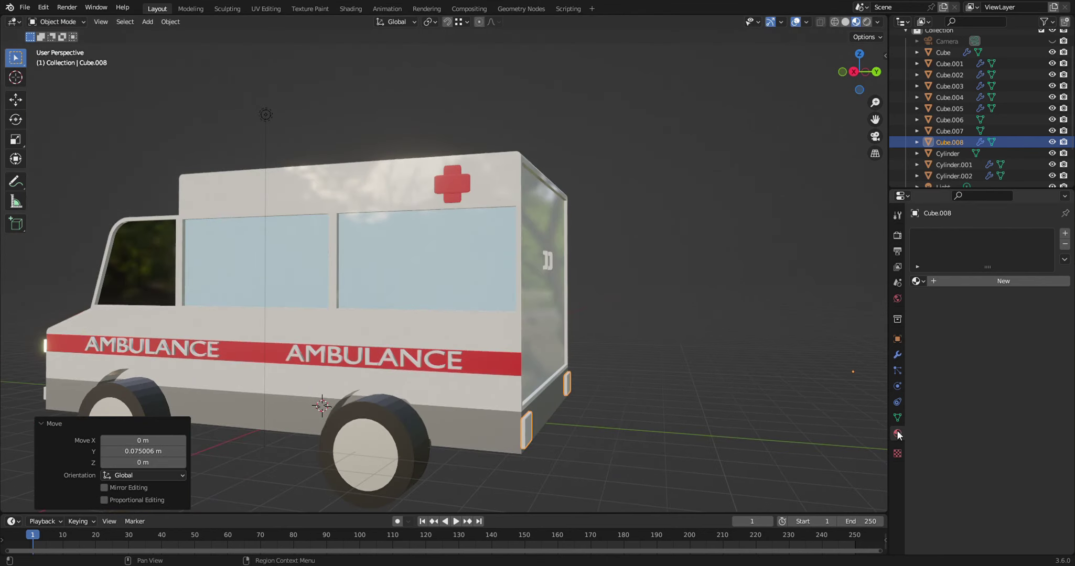
- Create a new material for the rear light plates
{"action": "left_click", "coordinate": [1065, 234]}
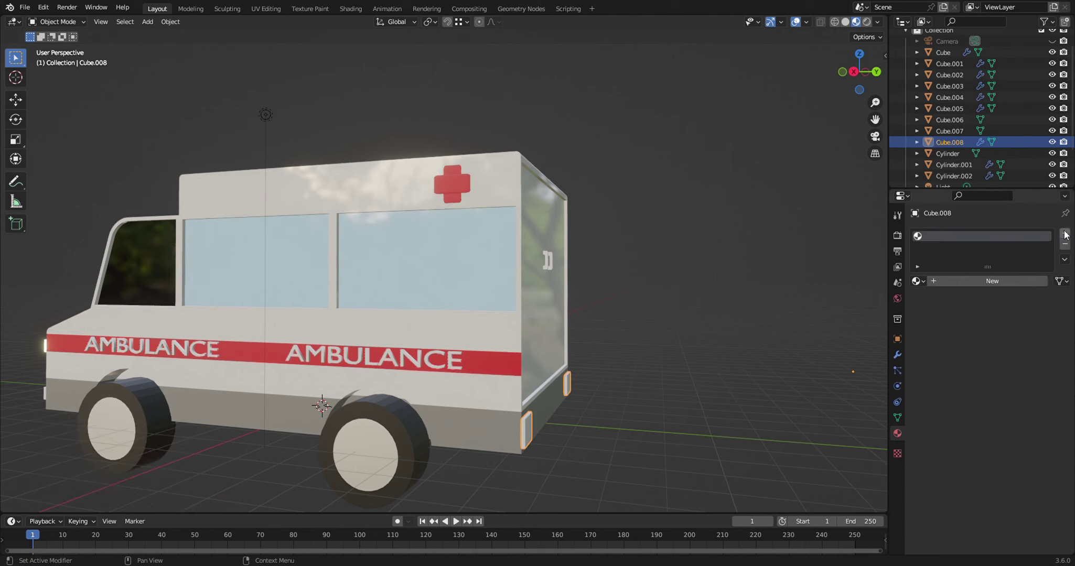
{"action": "left_click", "coordinate": [1006, 278]}
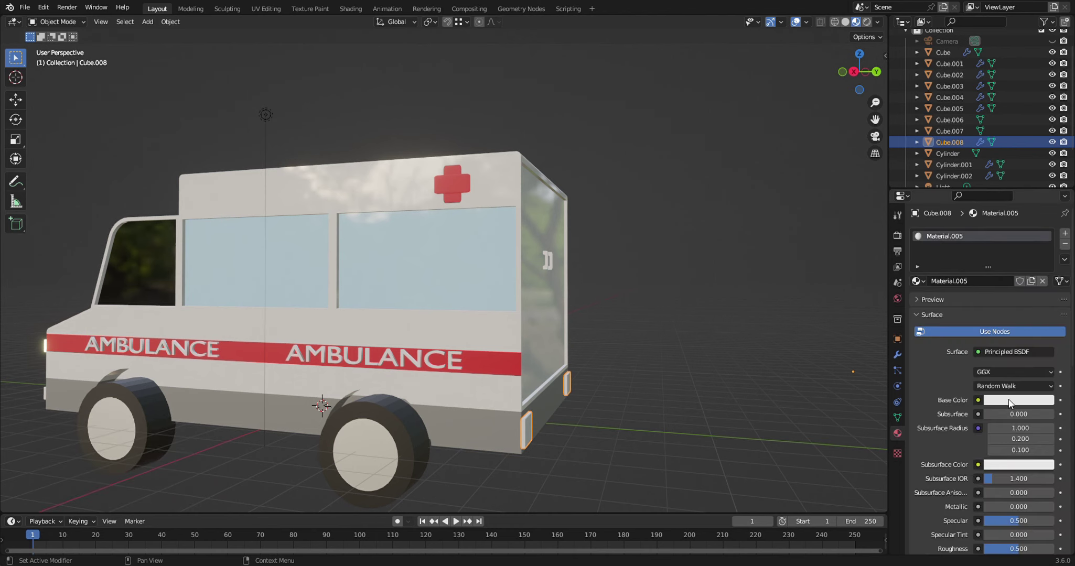
{"action": "scroll", "coordinate": [1011, 403], "scroll_direction": "down", "scroll_amount": 2}
{"action": "scroll", "coordinate": [1010, 402], "scroll_direction": "down", "scroll_amount": 2}
{"action": "scroll", "coordinate": [1010, 401], "scroll_direction": "down", "scroll_amount": 1}
{"action": "scroll", "coordinate": [1011, 403], "scroll_direction": "down", "scroll_amount": 3}
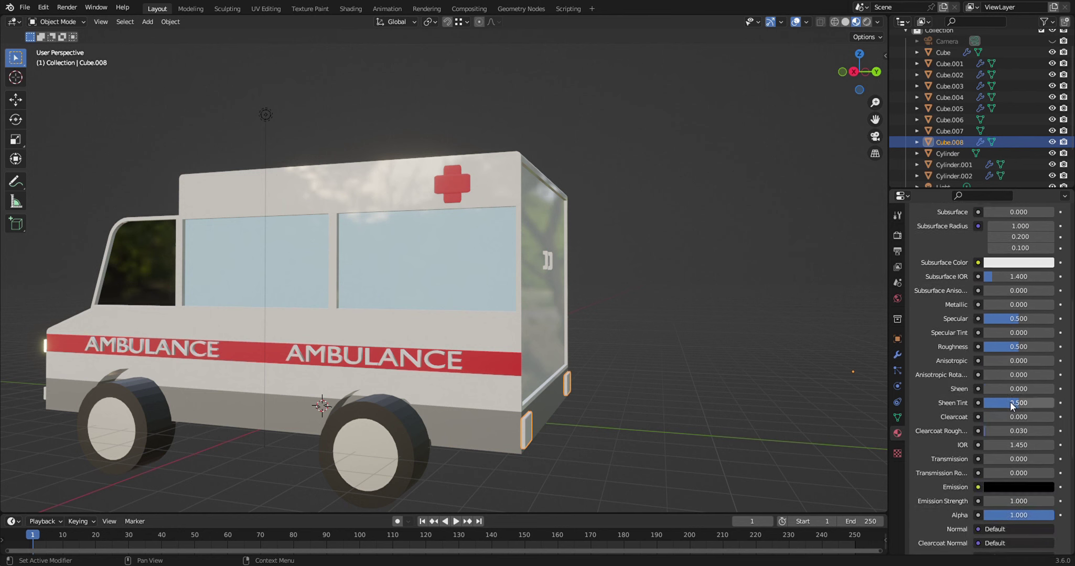
{"action": "scroll", "coordinate": [1010, 401], "scroll_direction": "down", "scroll_amount": 2}
- Set the material's emission colour to pure red with strength about 6.7
{"action": "left_click", "coordinate": [1011, 442]}
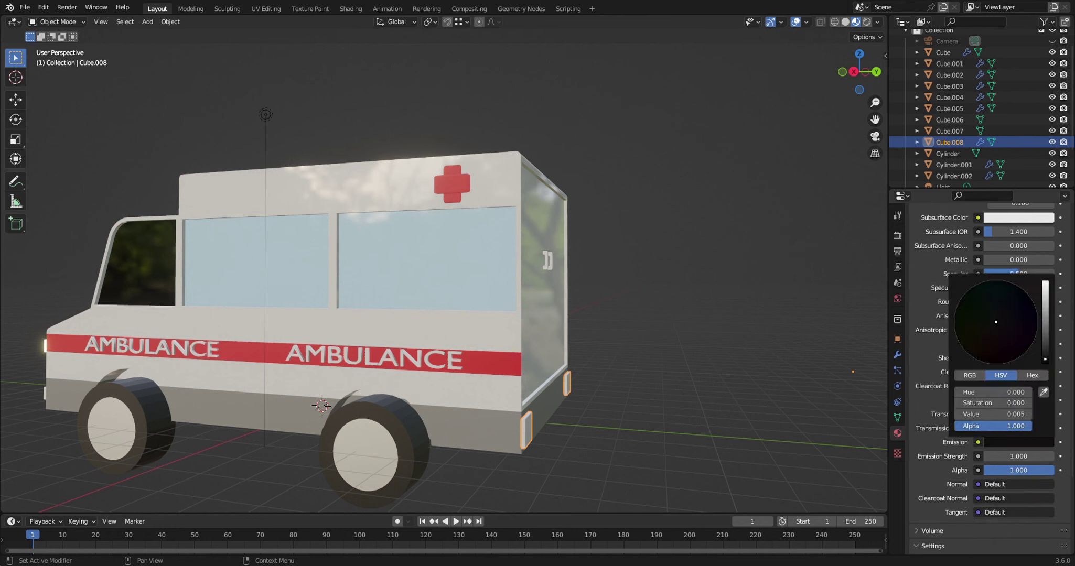
{"action": "left_click_drag", "start_coordinate": [1044, 359], "coordinate": [1045, 282]}
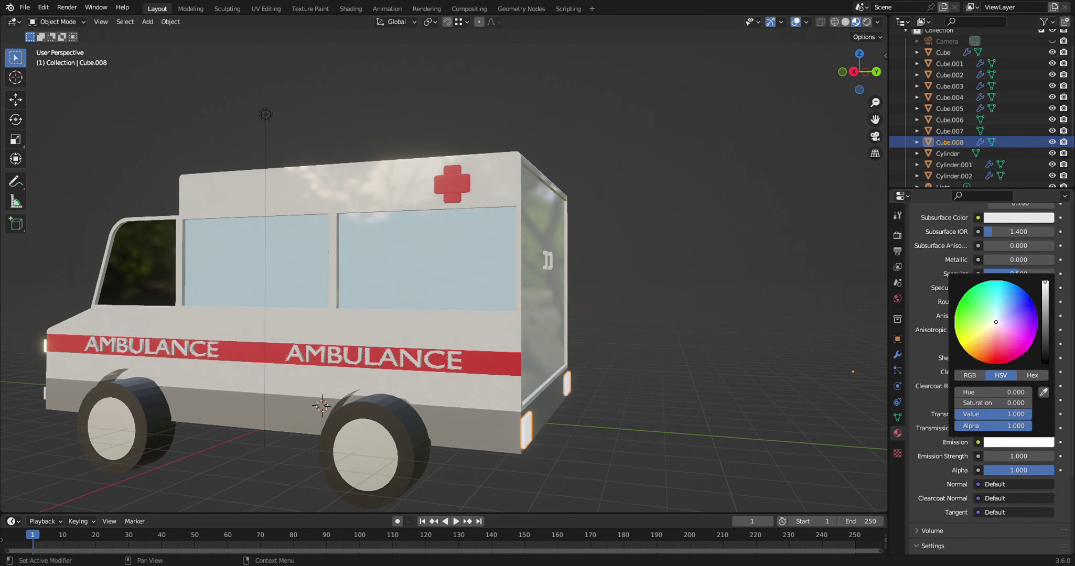
{"action": "left_click", "coordinate": [994, 444]}
{"action": "left_click_drag", "start_coordinate": [1009, 322], "coordinate": [1000, 364]}
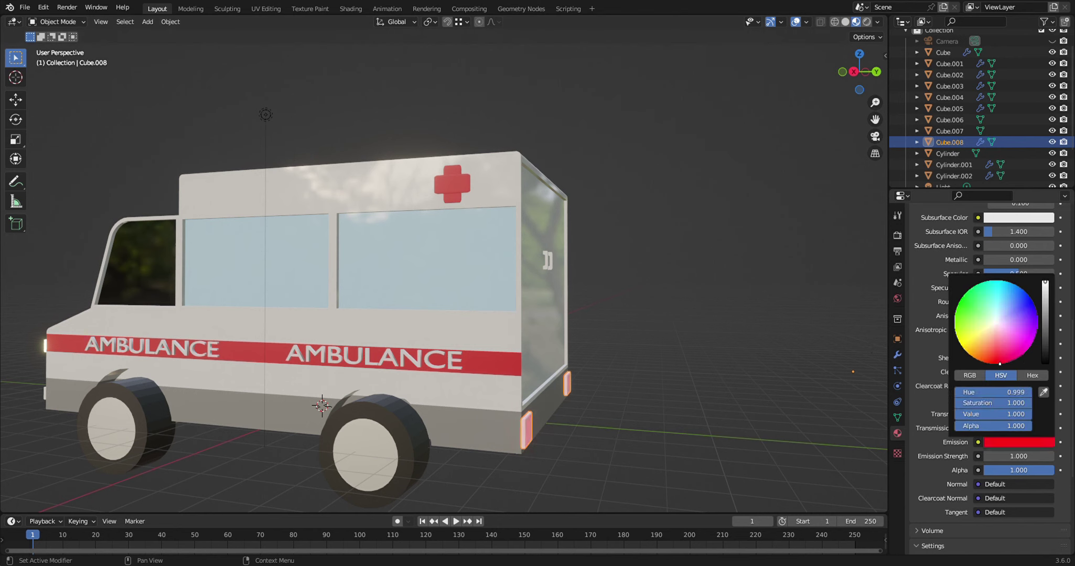
{"action": "left_click_drag", "start_coordinate": [1017, 457], "coordinate": [1051, 456]}
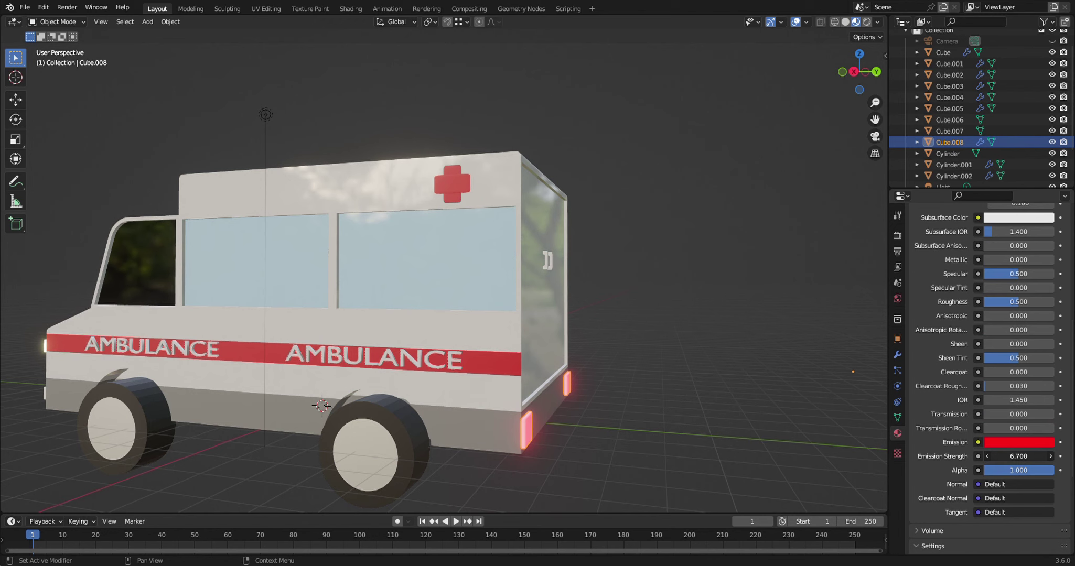
- Set the rear light material's base colour to red
{"action": "scroll", "coordinate": [1006, 414], "scroll_direction": "up", "scroll_amount": 3}
{"action": "scroll", "coordinate": [1006, 406], "scroll_direction": "up", "scroll_amount": 3}
{"action": "scroll", "coordinate": [1006, 402], "scroll_direction": "up", "scroll_amount": 2}
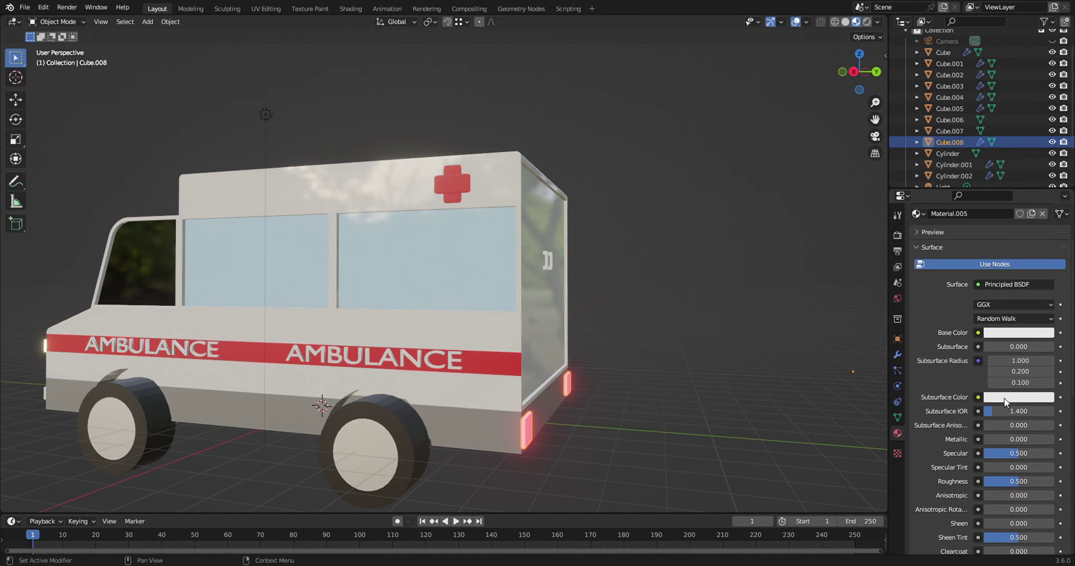
{"action": "left_click", "coordinate": [1022, 335]}
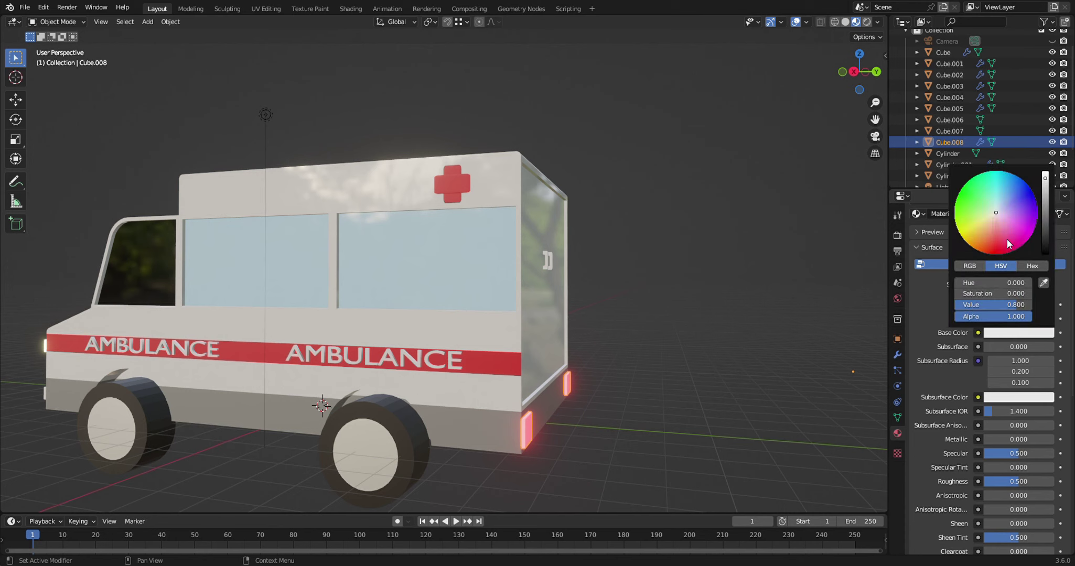
{"action": "left_click_drag", "start_coordinate": [993, 293], "coordinate": [1028, 293]}
{"action": "left_click", "coordinate": [526, 475]}
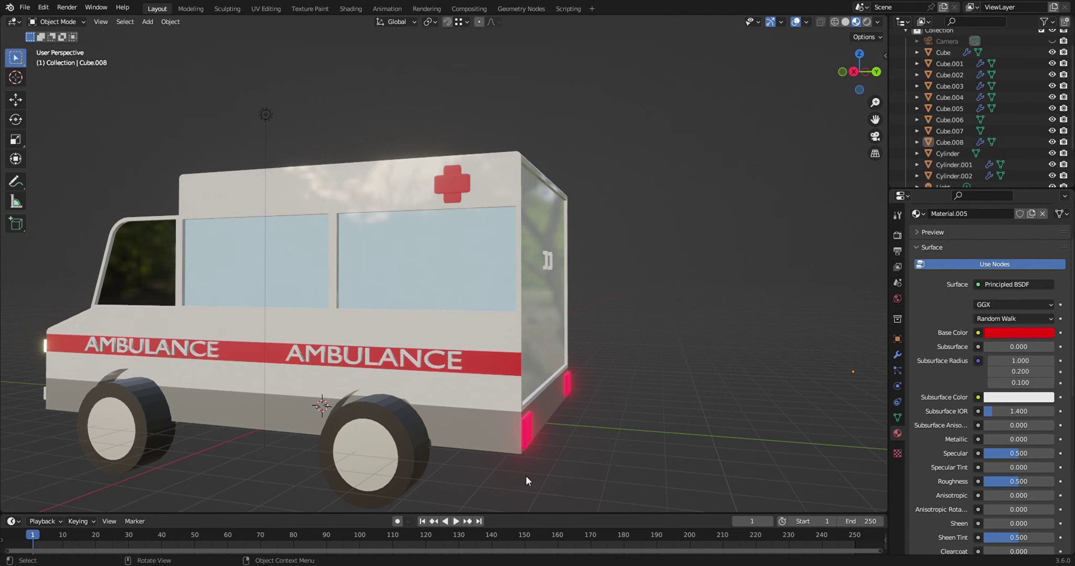
{"action": "mouse_move", "coordinate": [463, 459]}
{"action": "middle_mouse_down"}
{"action": "mouse_move", "coordinate": [592, 431]}
{"action": "mouse_move", "coordinate": [598, 420]}
{"action": "mouse_move", "coordinate": [579, 440]}
{"action": "mouse_move", "coordinate": [629, 438]}
{"action": "middle_mouse_up"}
{"action": "scroll", "coordinate": [629, 438], "scroll_direction": "up", "scroll_amount": 1}
{"action": "scroll", "coordinate": [625, 452], "scroll_direction": "up", "scroll_amount": 5}
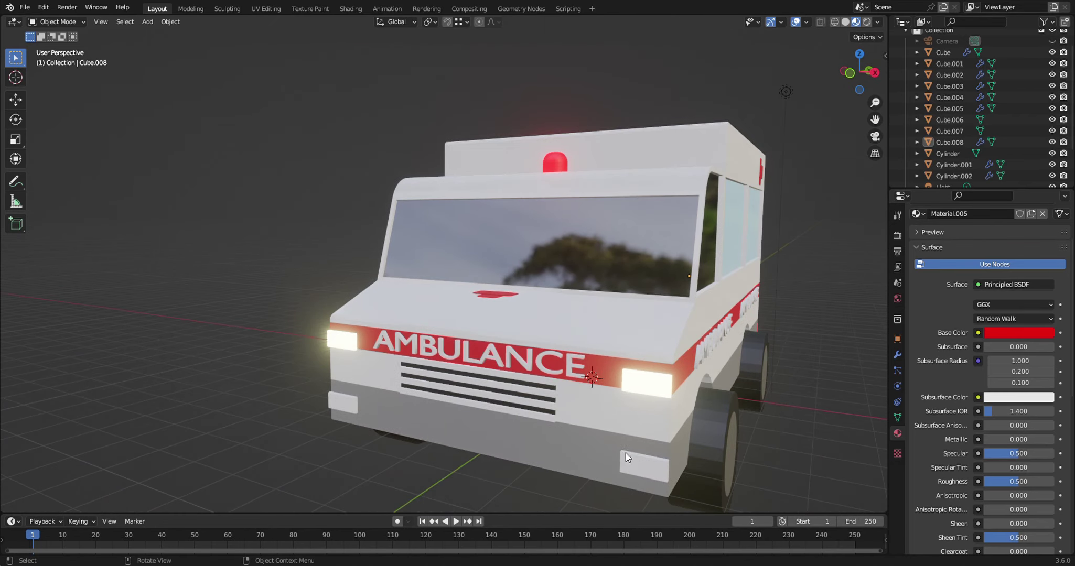
- Link the headlight's glowing white material onto the lower front light plates
{"action": "left_click", "coordinate": [650, 471]}
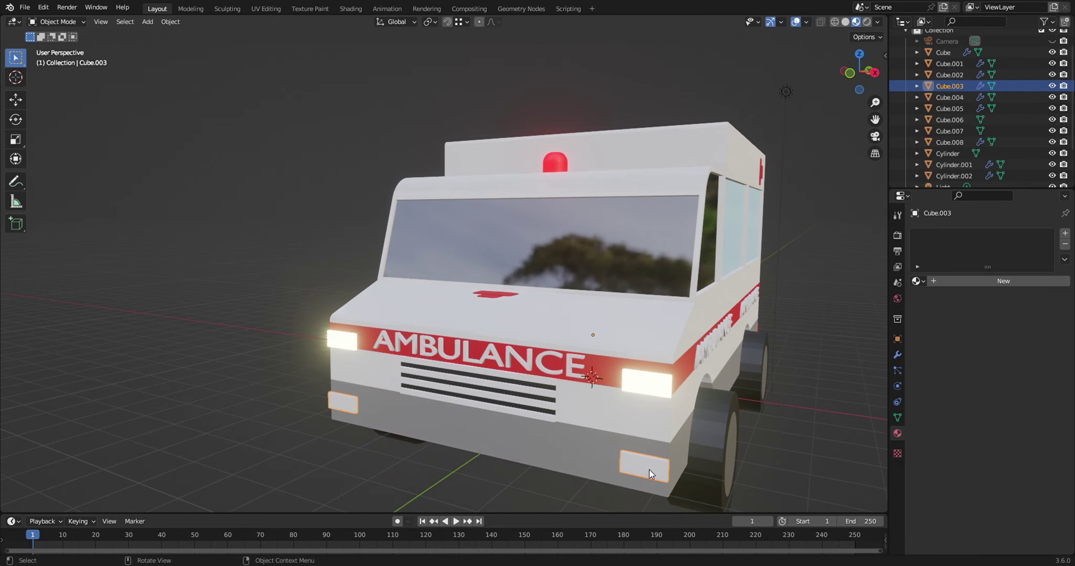
{"action": "left_click", "coordinate": [659, 378], "text": "shift"}
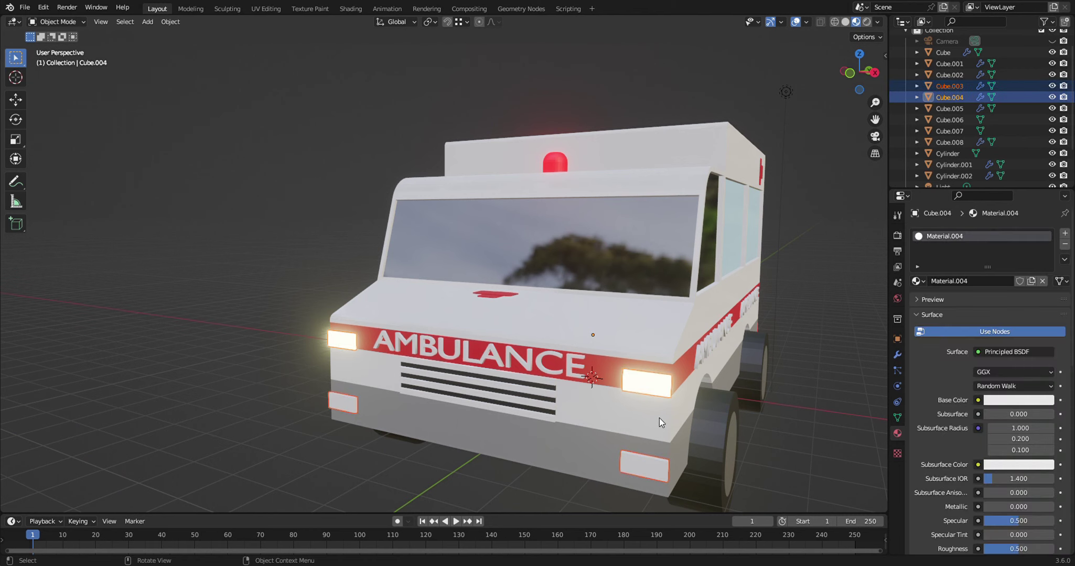
{"action": "key", "text": "ctrl+l"}
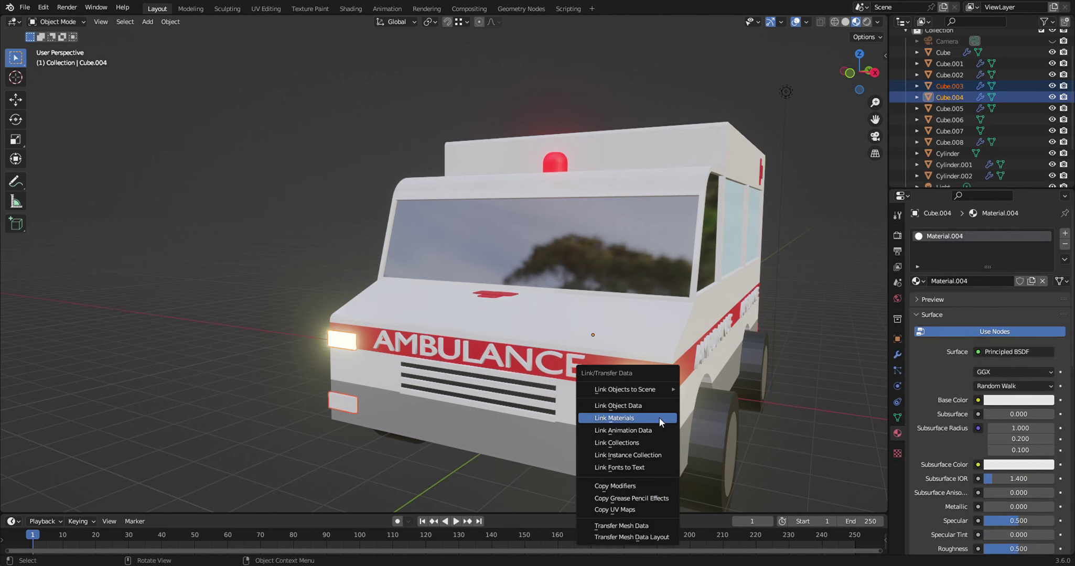
{"action": "left_click", "coordinate": [659, 418]}
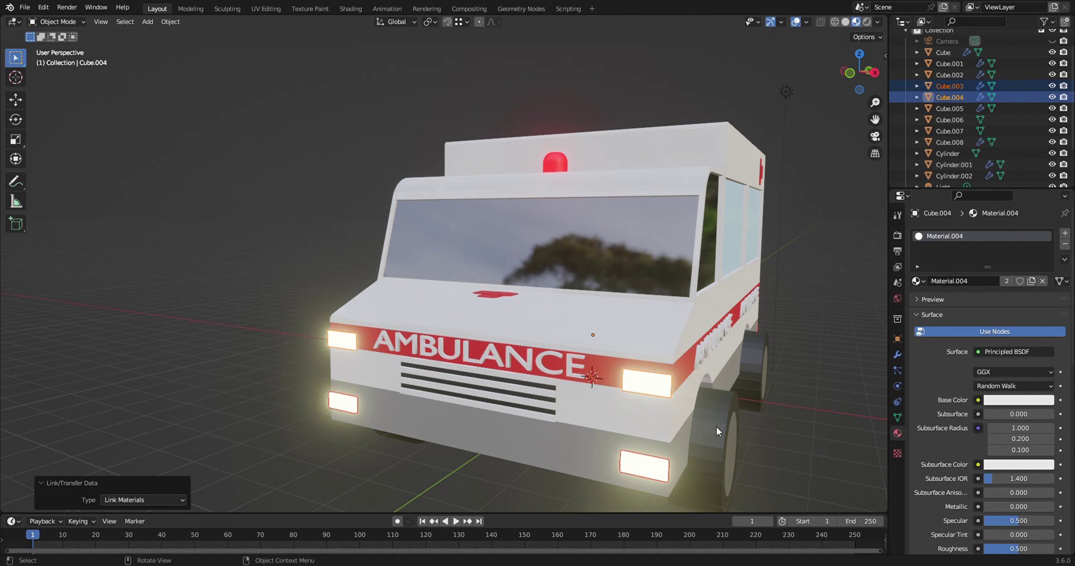
{"action": "left_click", "coordinate": [734, 444]}
{"action": "scroll", "coordinate": [734, 443], "scroll_direction": "down", "scroll_amount": 5}
{"action": "mouse_move", "coordinate": [755, 448]}
{"action": "middle_mouse_down"}
{"action": "mouse_move", "coordinate": [672, 451]}
{"action": "mouse_move", "coordinate": [766, 423]}
{"action": "mouse_move", "coordinate": [378, 399]}
{"action": "mouse_move", "coordinate": [393, 422]}
{"action": "mouse_move", "coordinate": [361, 406]}
{"action": "mouse_move", "coordinate": [419, 392]}
{"action": "mouse_move", "coordinate": [427, 401]}
{"action": "mouse_move", "coordinate": [337, 415]}
{"action": "mouse_move", "coordinate": [287, 398]}
{"action": "mouse_move", "coordinate": [239, 405]}
{"action": "middle_mouse_up"}
{"action": "scroll", "coordinate": [381, 401], "scroll_direction": "up", "scroll_amount": 2}
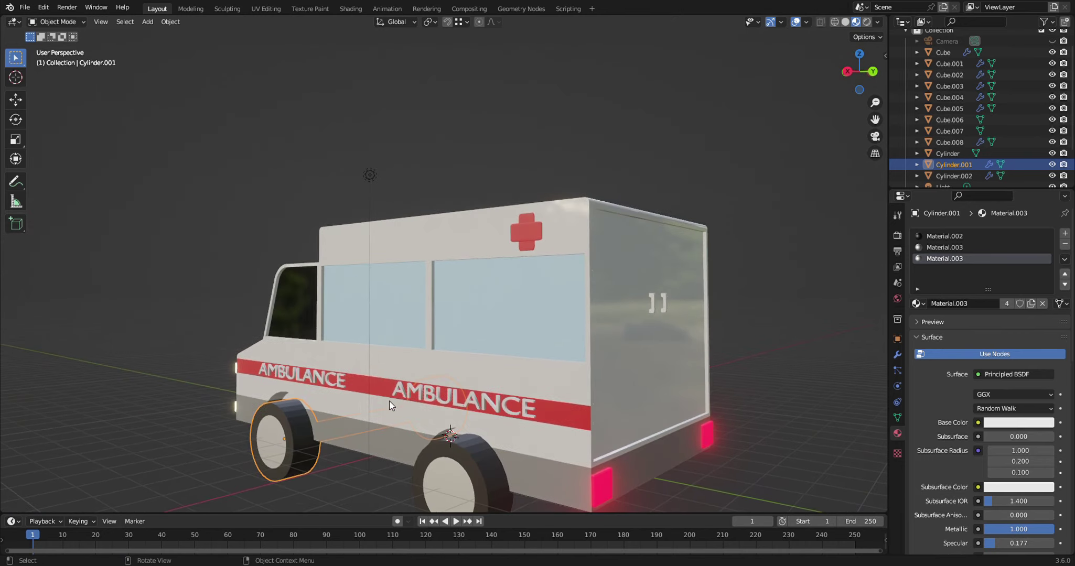
{"action": "scroll", "coordinate": [382, 409], "scroll_direction": "down", "scroll_amount": 5}
{"action": "mouse_move", "coordinate": [383, 409]}
{"action": "middle_mouse_down"}
{"action": "mouse_move", "coordinate": [430, 428]}
{"action": "mouse_move", "coordinate": [341, 437]}
{"action": "mouse_move", "coordinate": [506, 414]}
{"action": "mouse_move", "coordinate": [523, 426]}
{"action": "mouse_move", "coordinate": [527, 465]}
{"action": "mouse_move", "coordinate": [540, 473]}
{"action": "mouse_move", "coordinate": [580, 440]}
{"action": "middle_mouse_up"}
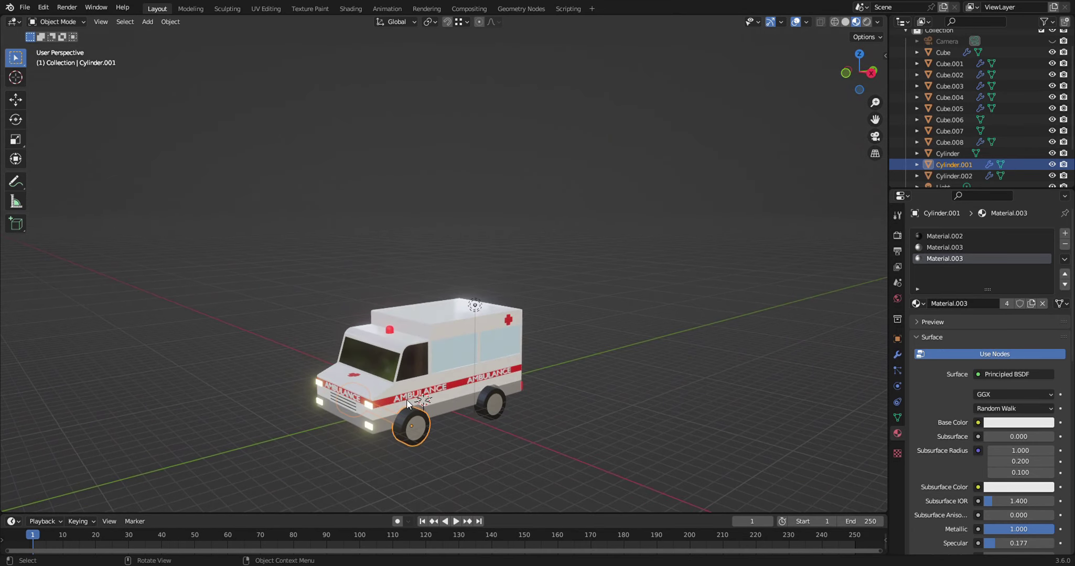
{"action": "scroll", "coordinate": [405, 404], "scroll_direction": "up", "scroll_amount": 4}
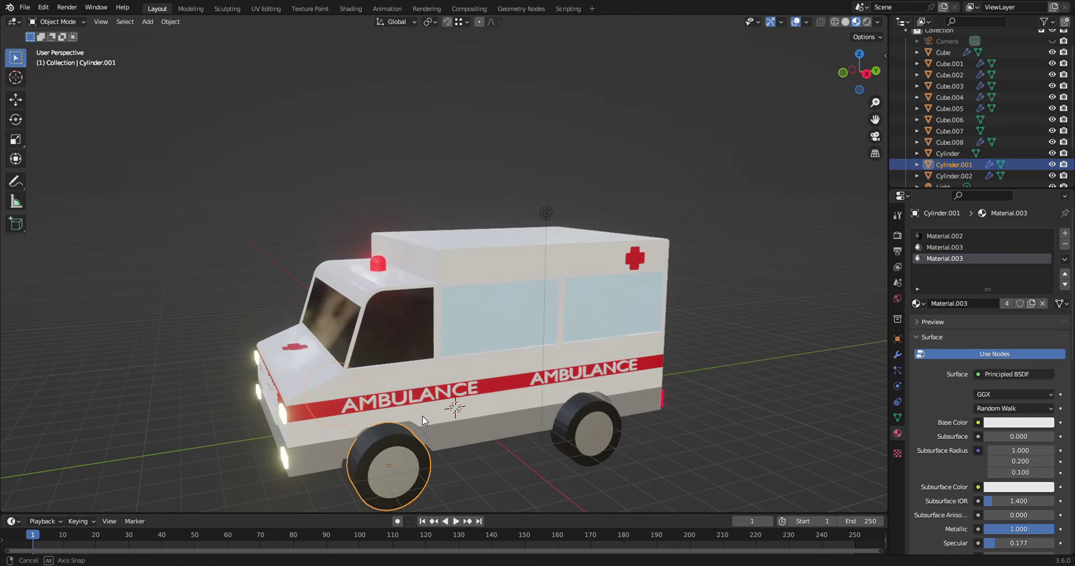